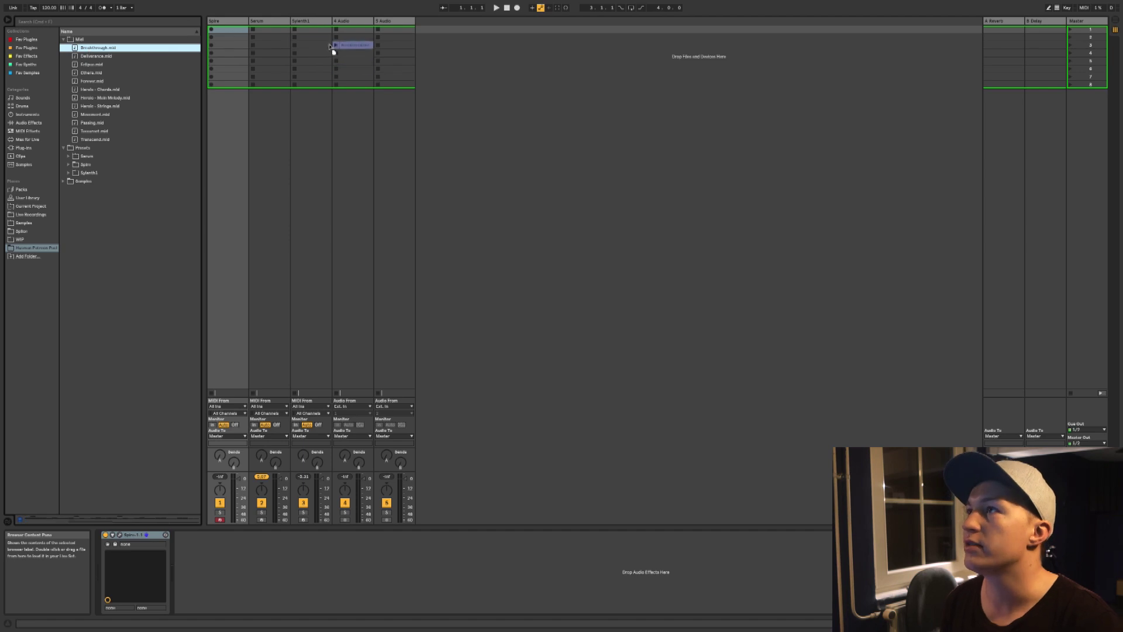
- Place Breakthrough.mid in the Sylenth1 track's first clip slot and load the PLUCK - Distosquare preset
{"action": "left_click_drag", "start_coordinate": [311, 33], "coordinate": [312, 30]}
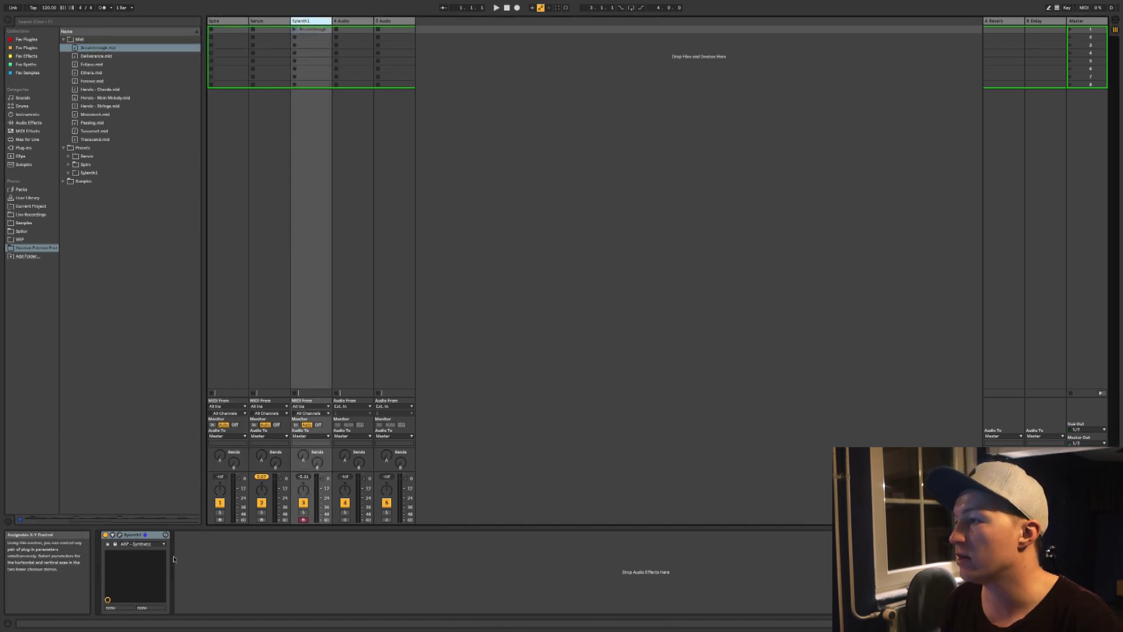
{"action": "left_click", "coordinate": [120, 536]}
{"action": "left_click", "coordinate": [266, 134]}
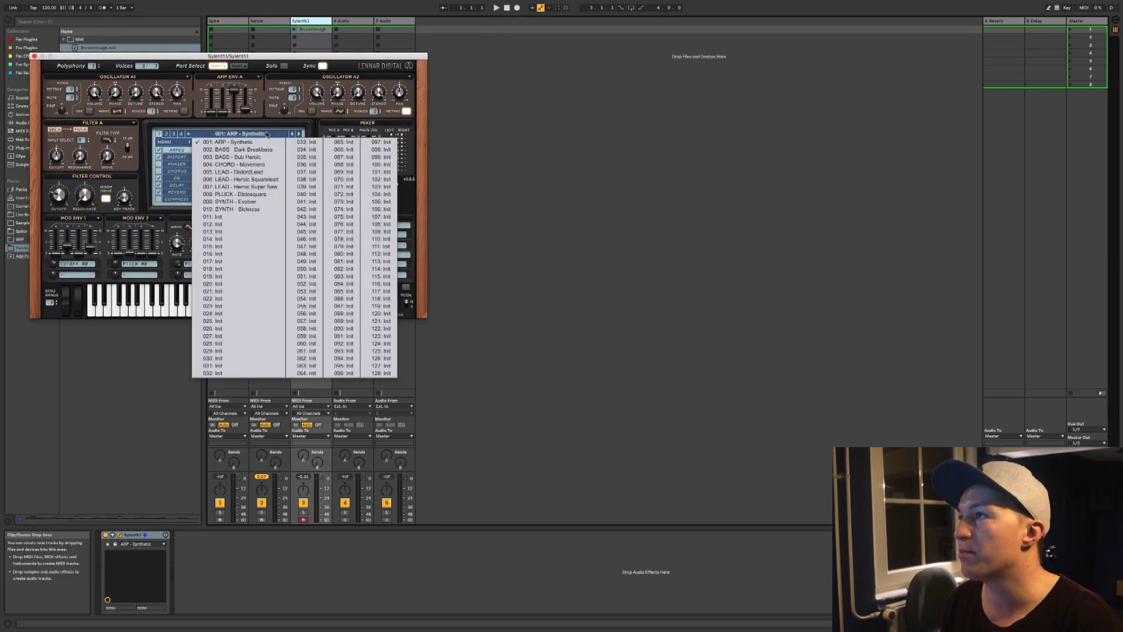
{"action": "left_click", "coordinate": [236, 194]}
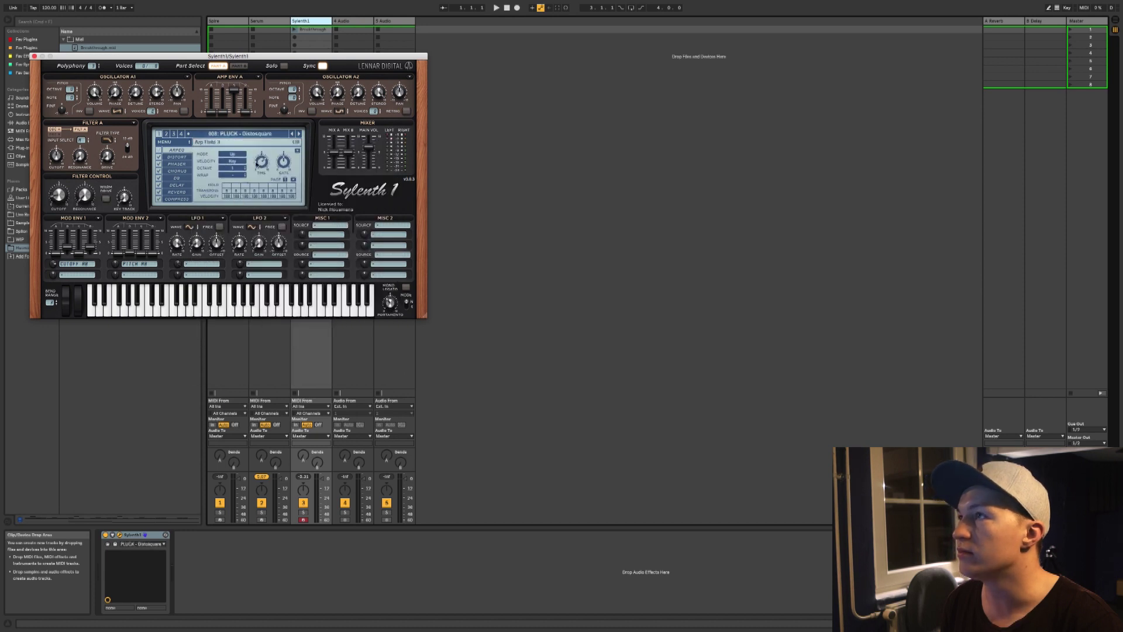
{"action": "left_click", "coordinate": [35, 56]}
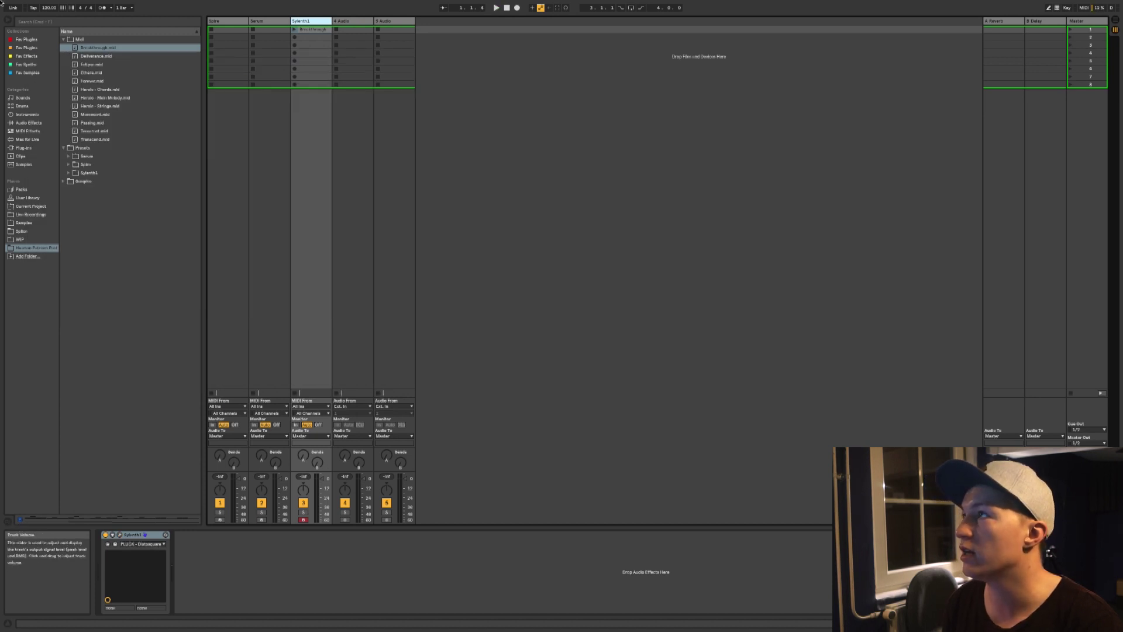
- Set the project tempo to 128 BPM and launch the Breakthrough clip on the Sylenth1 track
{"action": "left_click", "coordinate": [48, 7]}
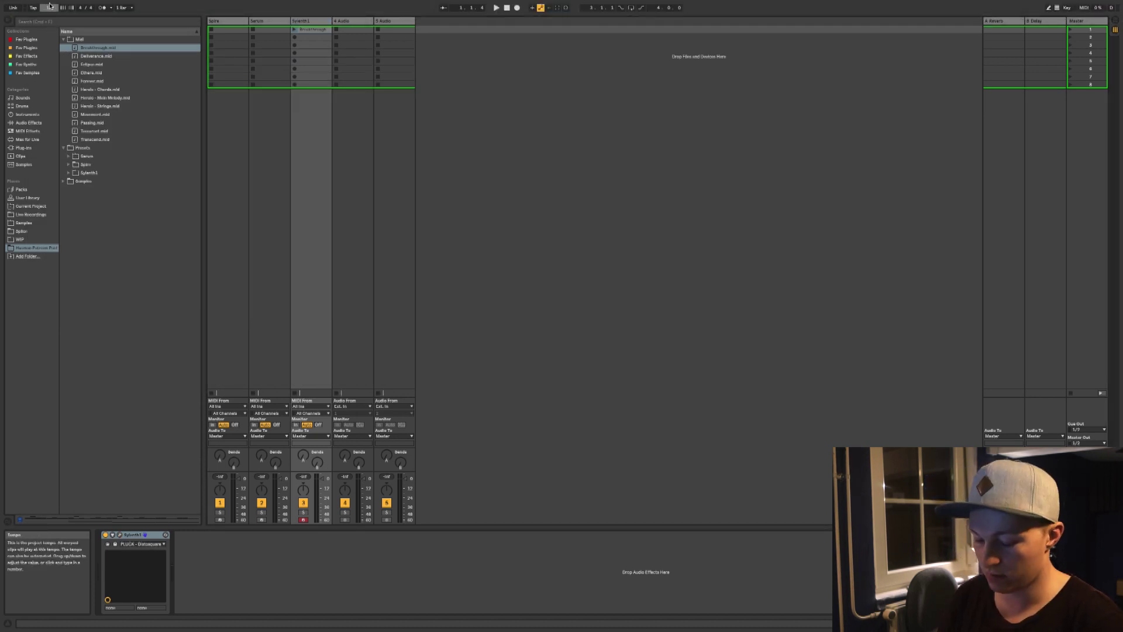
{"action": "left_click", "coordinate": [294, 30]}
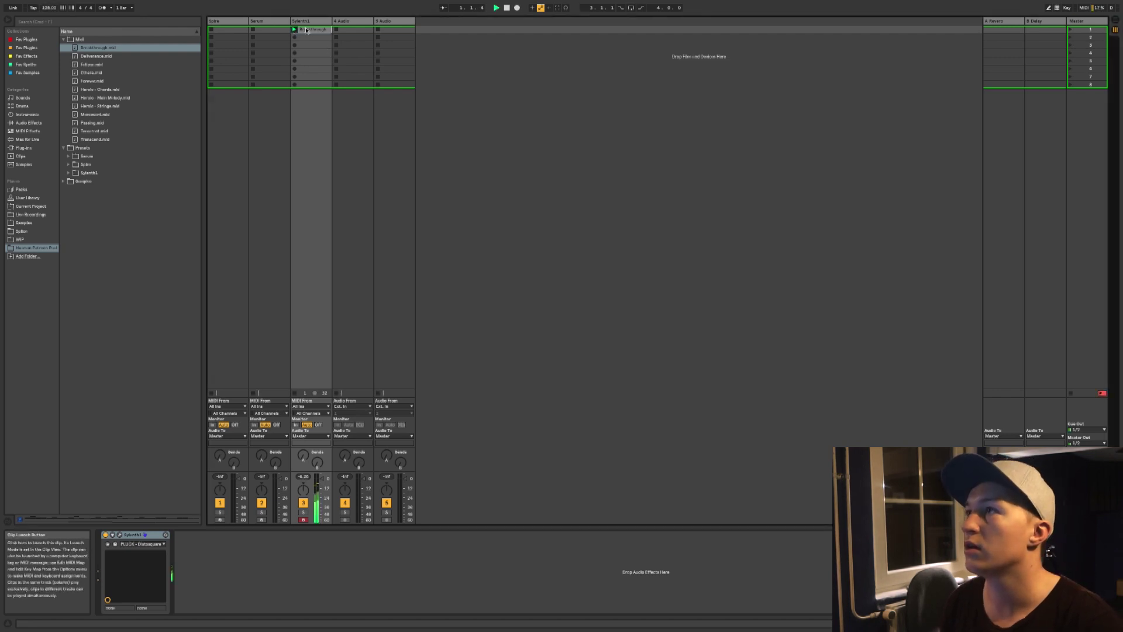
- Inspect the Breakthrough clip's MIDI notes and the Sylenth1 plug-in's settings during playback
{"action": "double_click", "coordinate": [307, 28]}
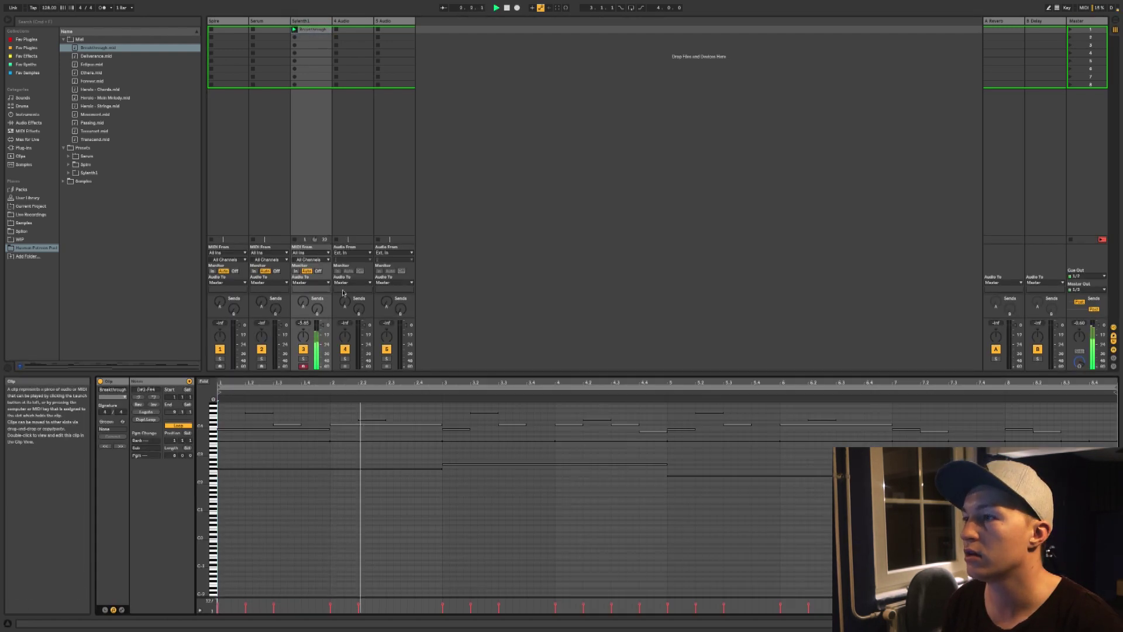
{"action": "scroll", "coordinate": [436, 531], "scroll_direction": "up", "scroll_amount": 3}
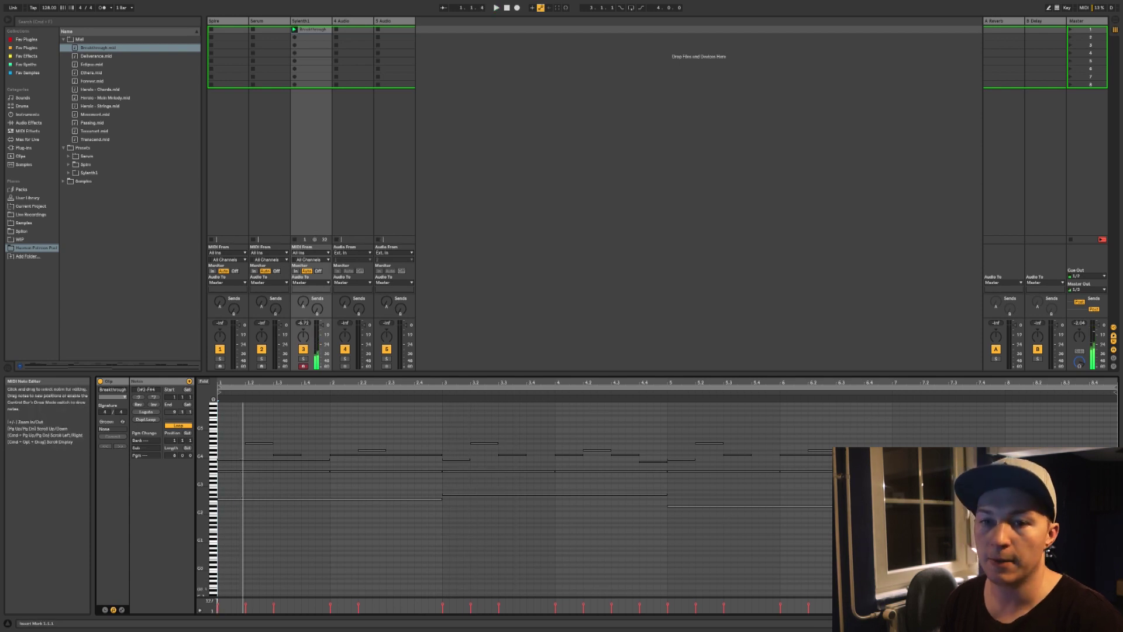
{"action": "key", "text": "shift+Tab"}
{"action": "left_click", "coordinate": [145, 535]}
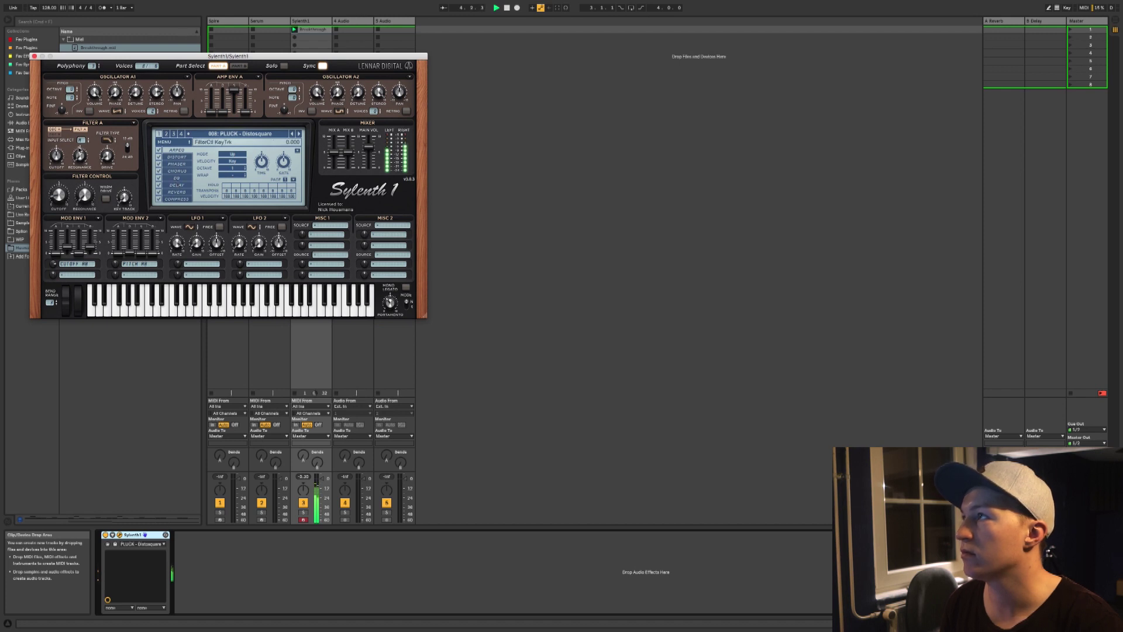
{"action": "left_click", "coordinate": [34, 56]}
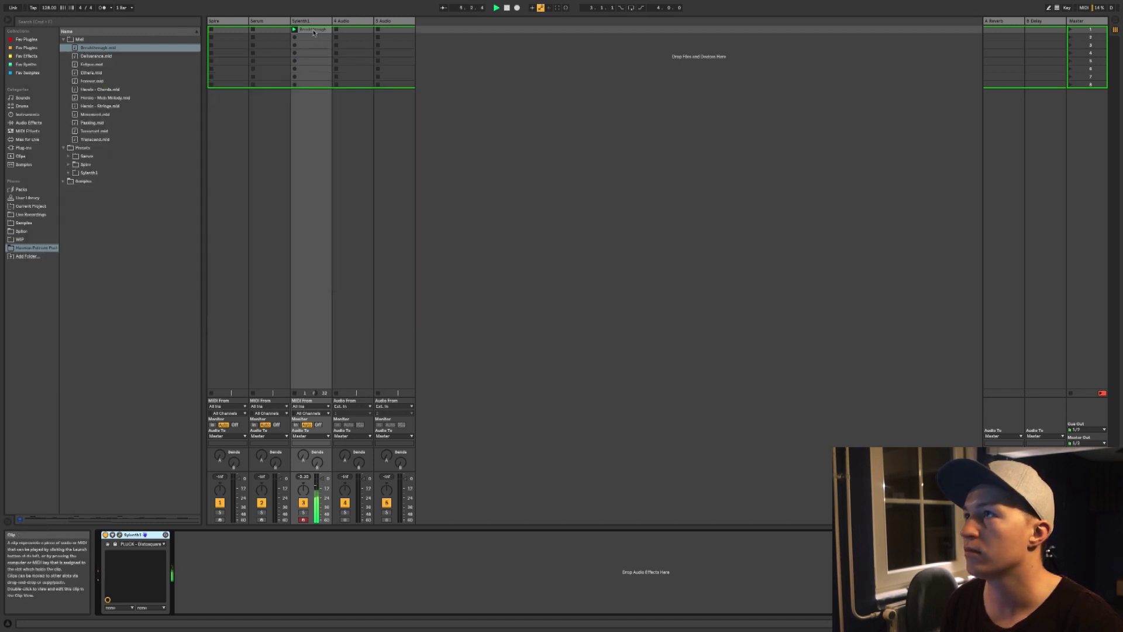
- Move the Breakthrough clip into the arrangement at bar 17 on the Sylenth1 track and return playback to the arrangement
{"action": "key", "text": "Tab"}
{"action": "left_click_drag", "start_coordinate": [313, 32], "coordinate": [337, 129]}
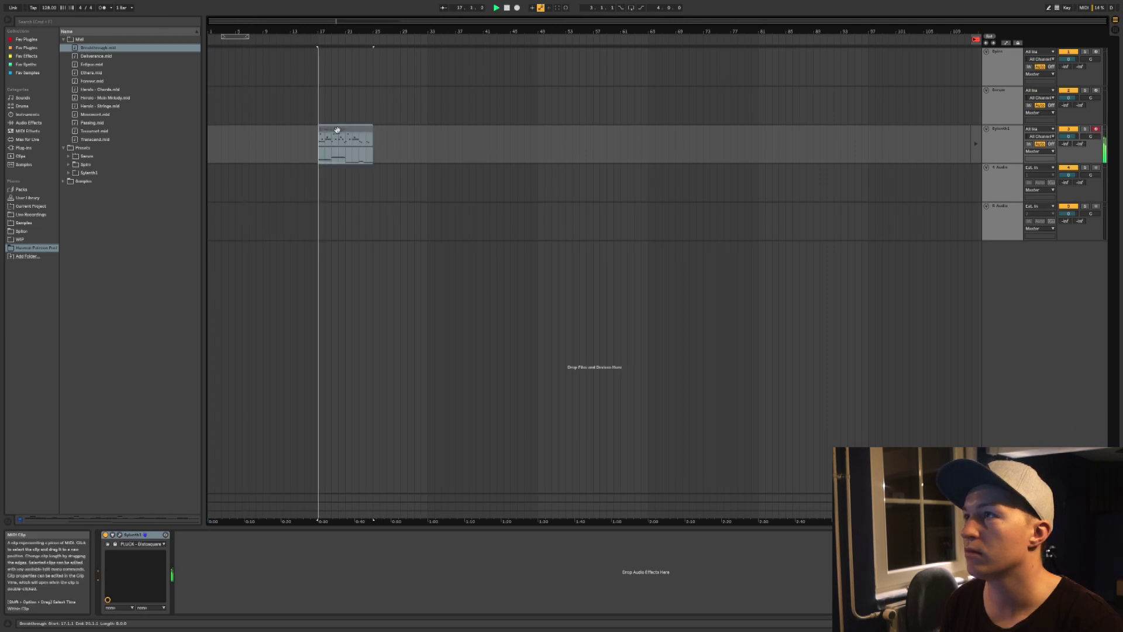
{"action": "left_click", "coordinate": [976, 40]}
- Examine the notes of the arranged Breakthrough clip while playing it from bar 17
{"action": "double_click", "coordinate": [327, 131]}
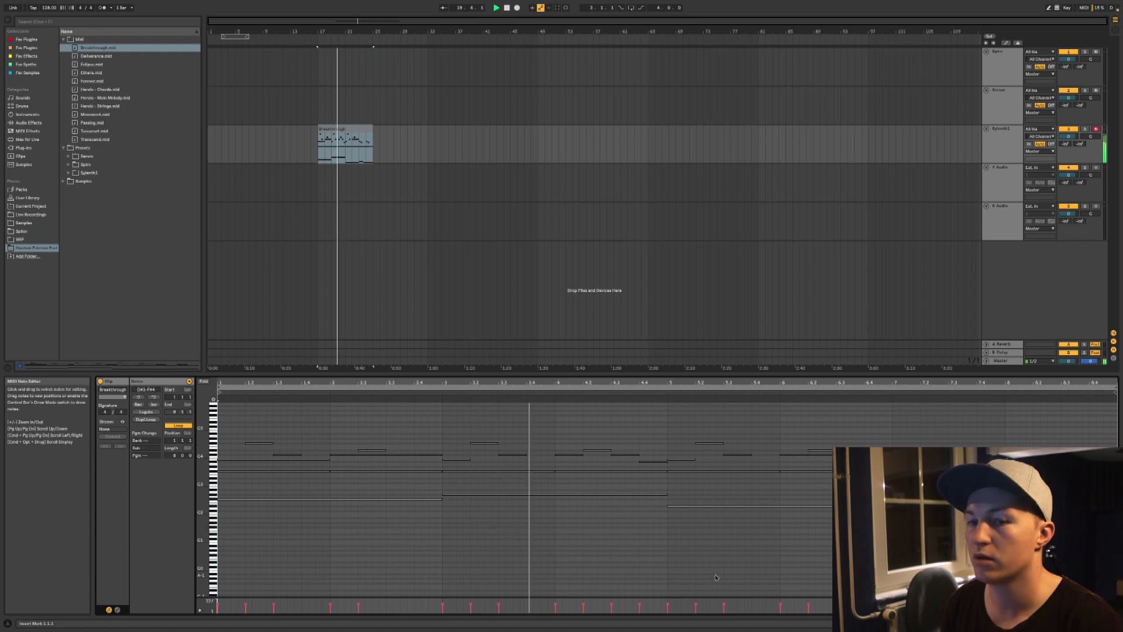
{"action": "left_click", "coordinate": [1072, 623]}
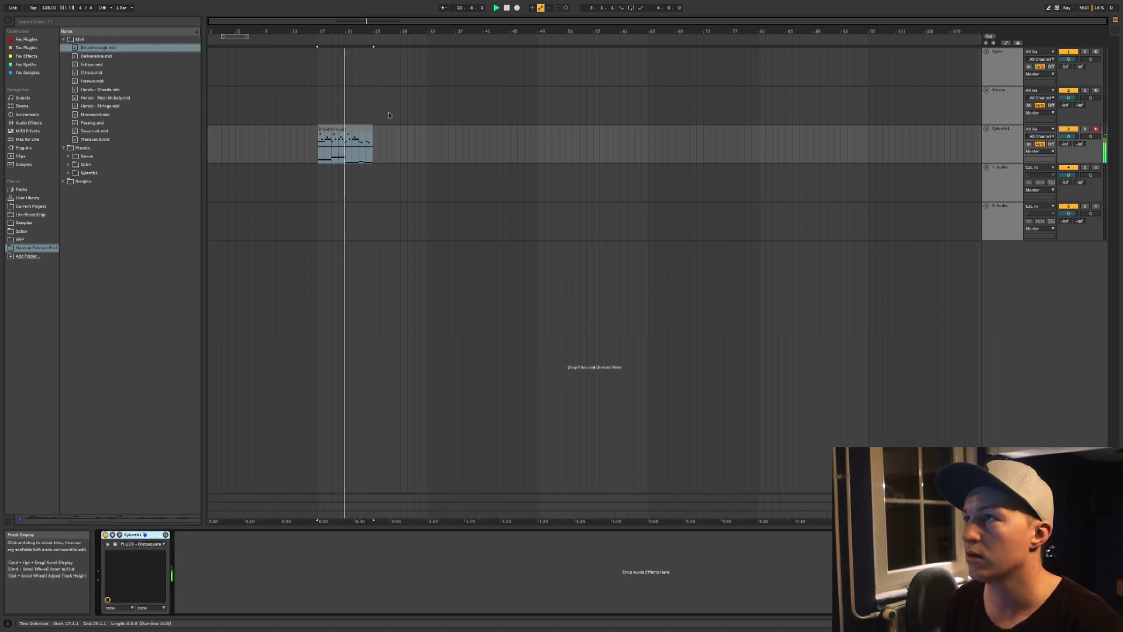
{"action": "left_click", "coordinate": [355, 131]}
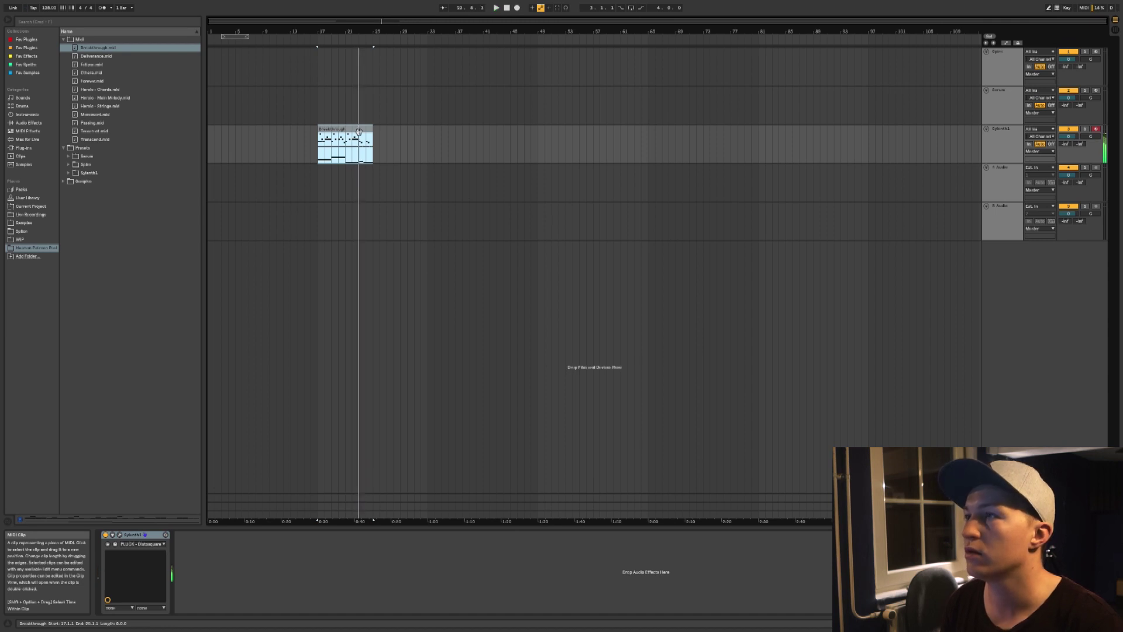
{"action": "double_click", "coordinate": [327, 129]}
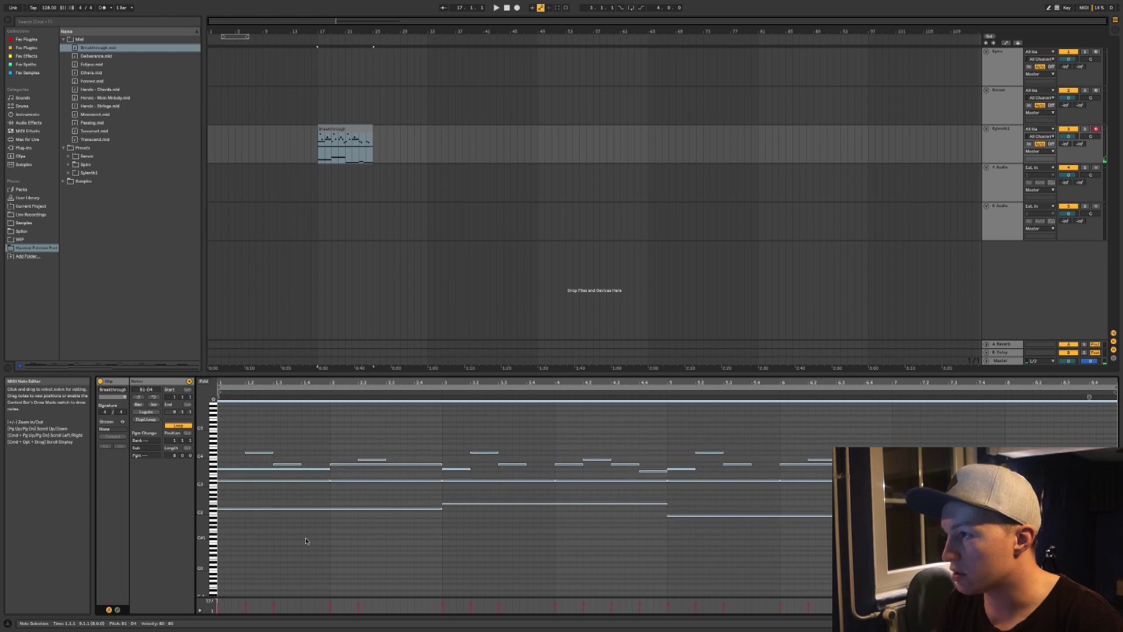
{"action": "key", "text": "space"}
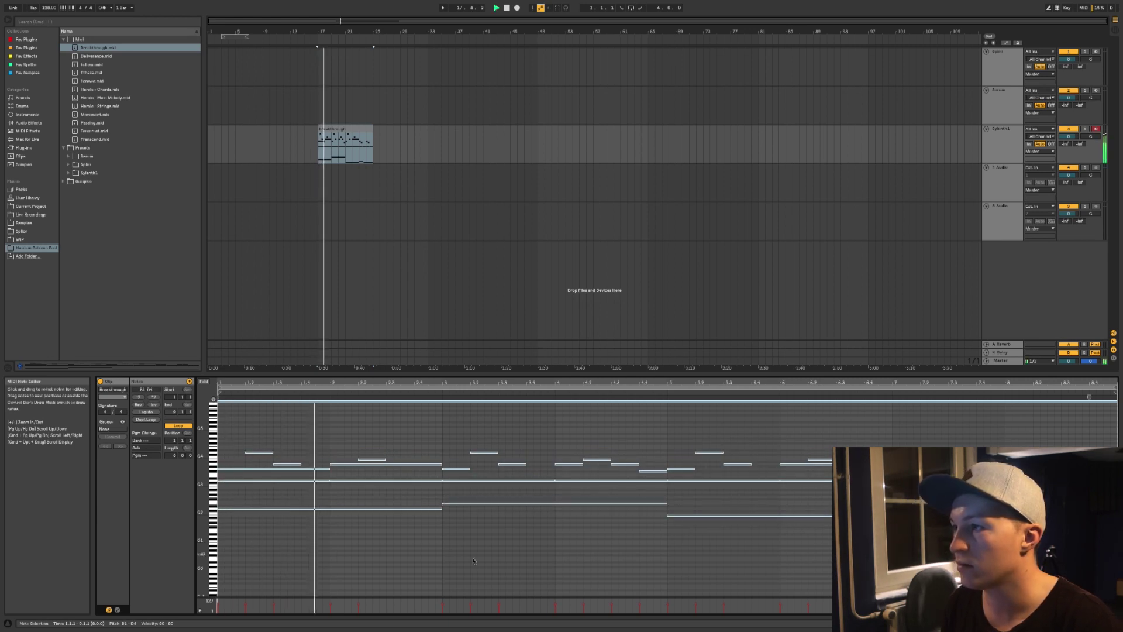
{"action": "left_click", "coordinate": [1074, 623]}
{"action": "key", "text": "space"}
{"action": "key", "text": "space"}
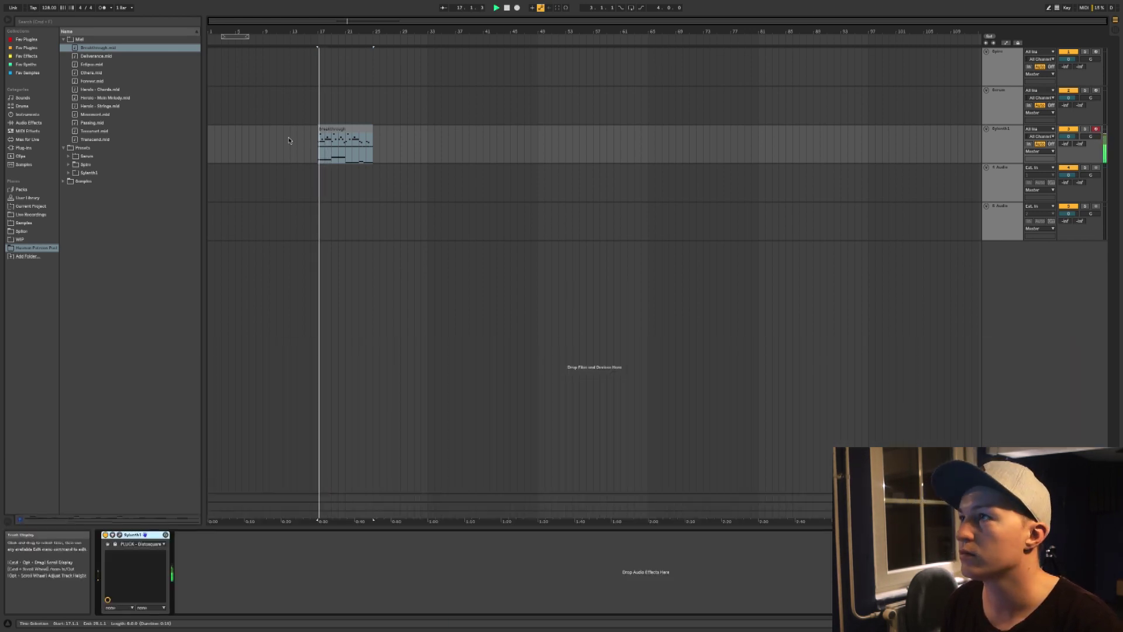
{"action": "key", "text": "Tab"}
{"action": "key", "text": "Tab"}
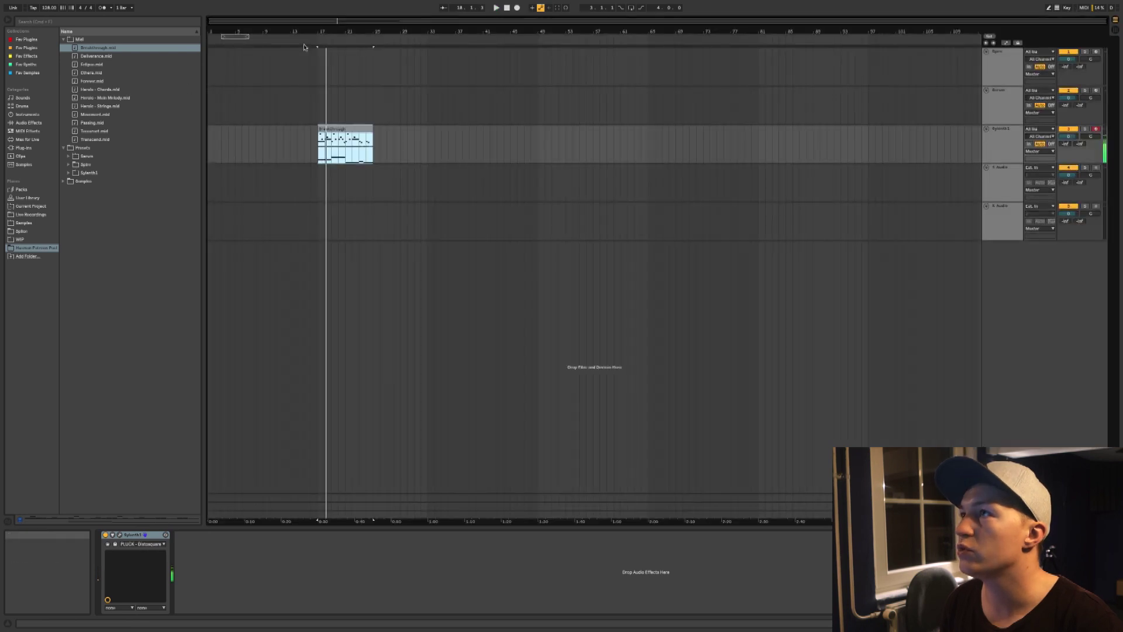
{"action": "key", "text": "Tab"}
{"action": "key", "text": "Tab"}
- Duplicate the Sylenth1 track and delete all notes above the bass line from the duplicate's Breakthrough clip
{"action": "key", "text": "Tab"}
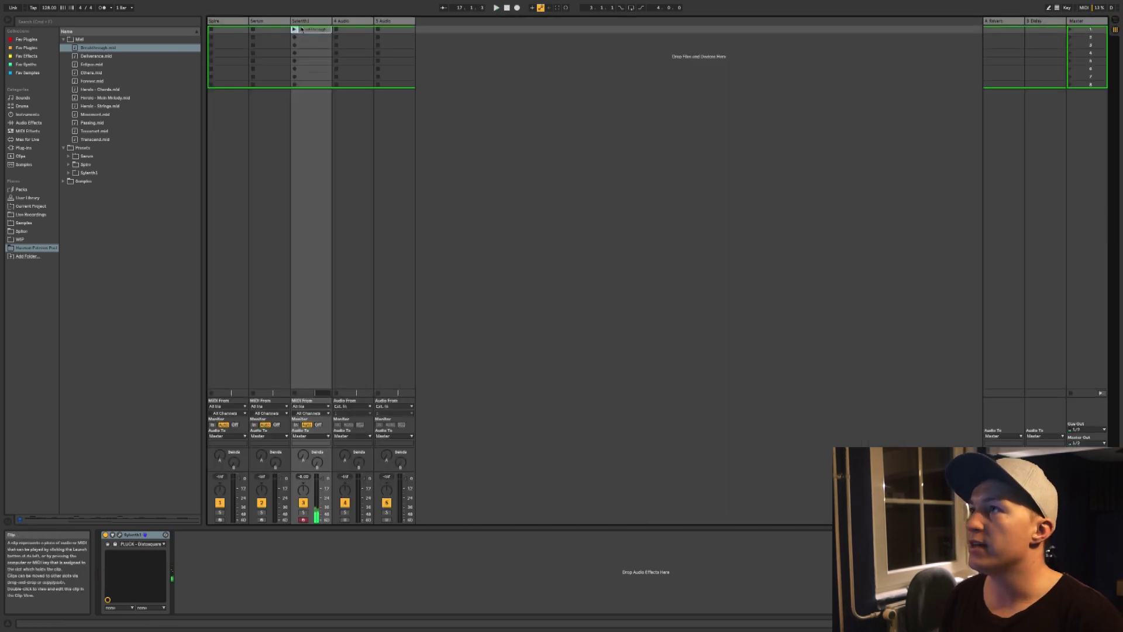
{"action": "key", "text": "super+d"}
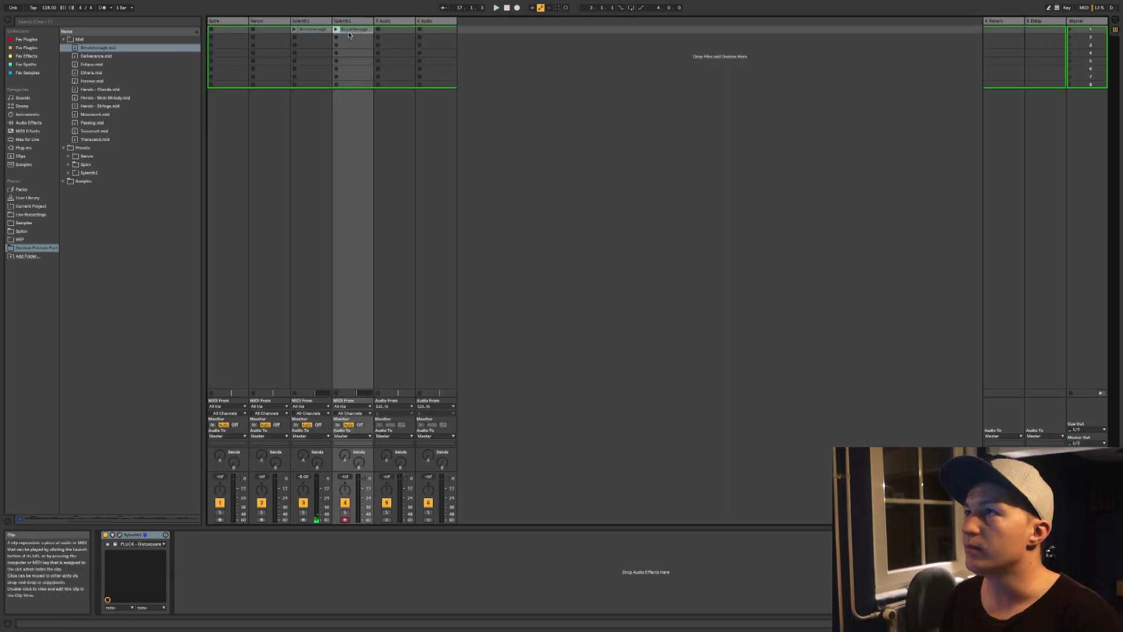
{"action": "key", "text": "Tab"}
{"action": "double_click", "coordinate": [347, 172]}
{"action": "left_click_drag", "start_coordinate": [240, 494], "coordinate": [1027, 350]}
{"action": "key", "text": "Delete"}
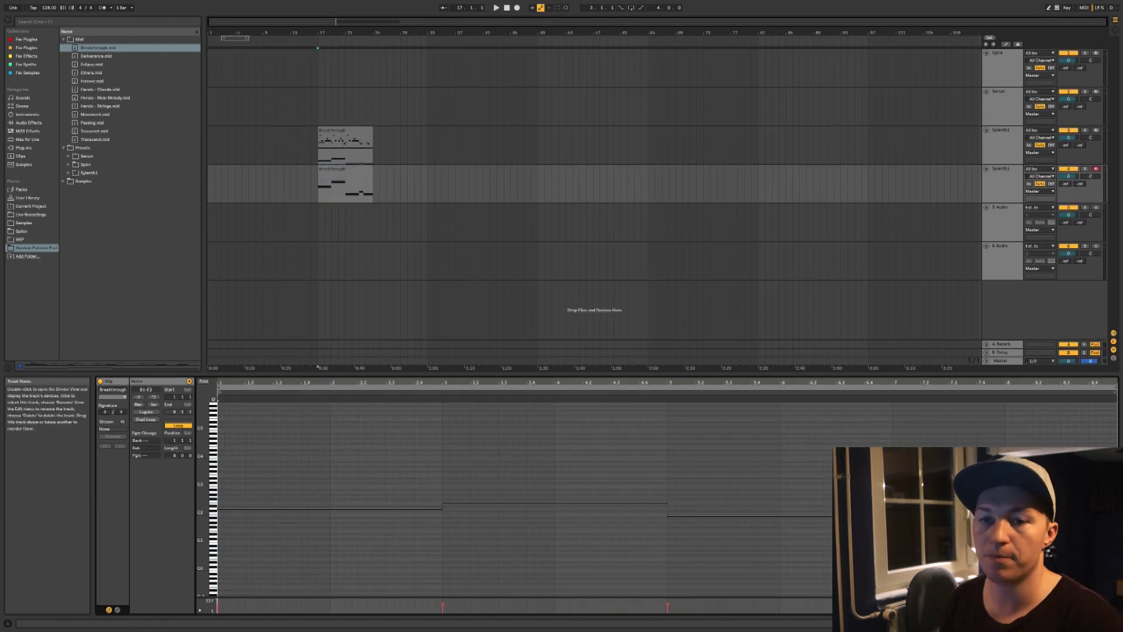
- Solo the duplicated Sylenth1 track, play its bass line and load the BASS - Dark Breakbass preset
{"action": "key", "text": "shift+Tab"}
{"action": "left_click", "coordinate": [1084, 169]}
{"action": "key", "text": "space"}
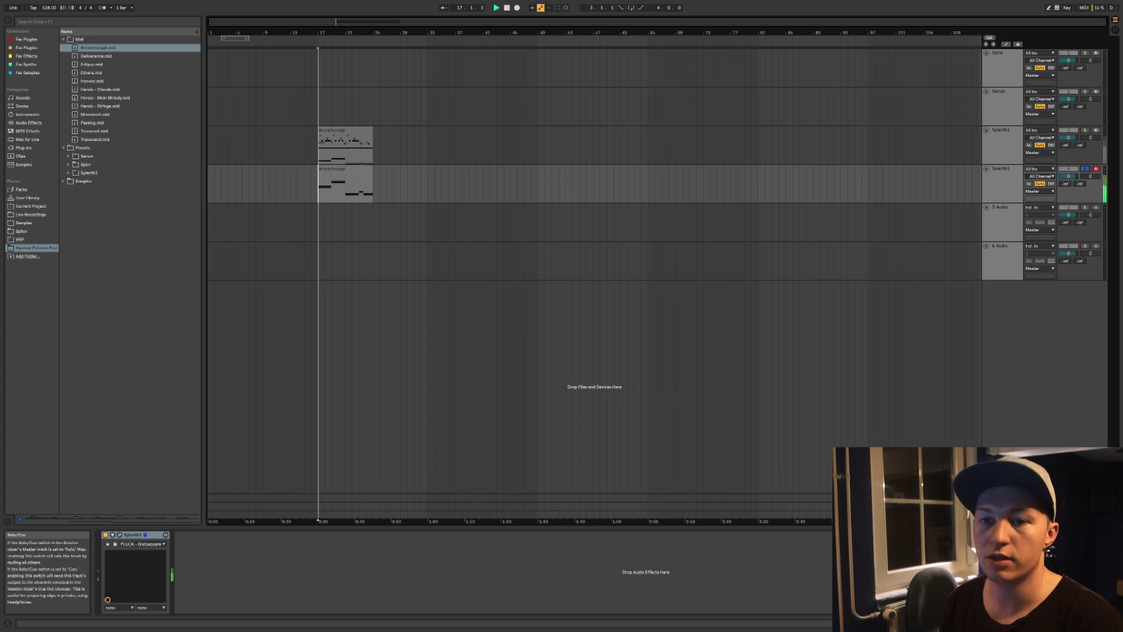
{"action": "left_click", "coordinate": [120, 535]}
{"action": "left_click", "coordinate": [246, 134]}
{"action": "left_click", "coordinate": [248, 150]}
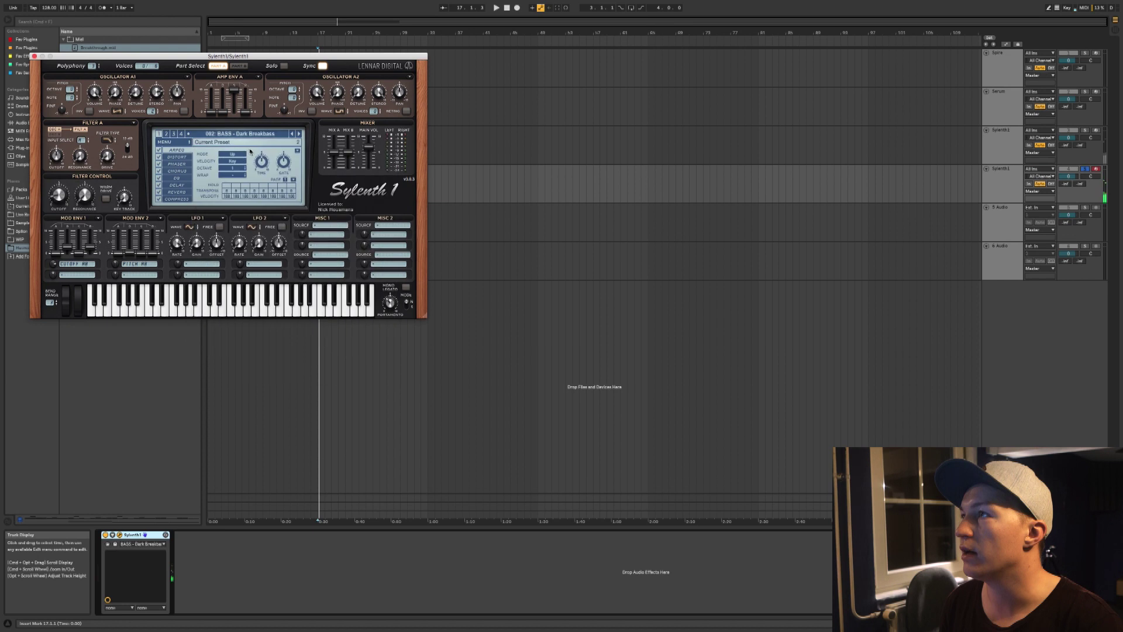
{"action": "left_click", "coordinate": [34, 56]}
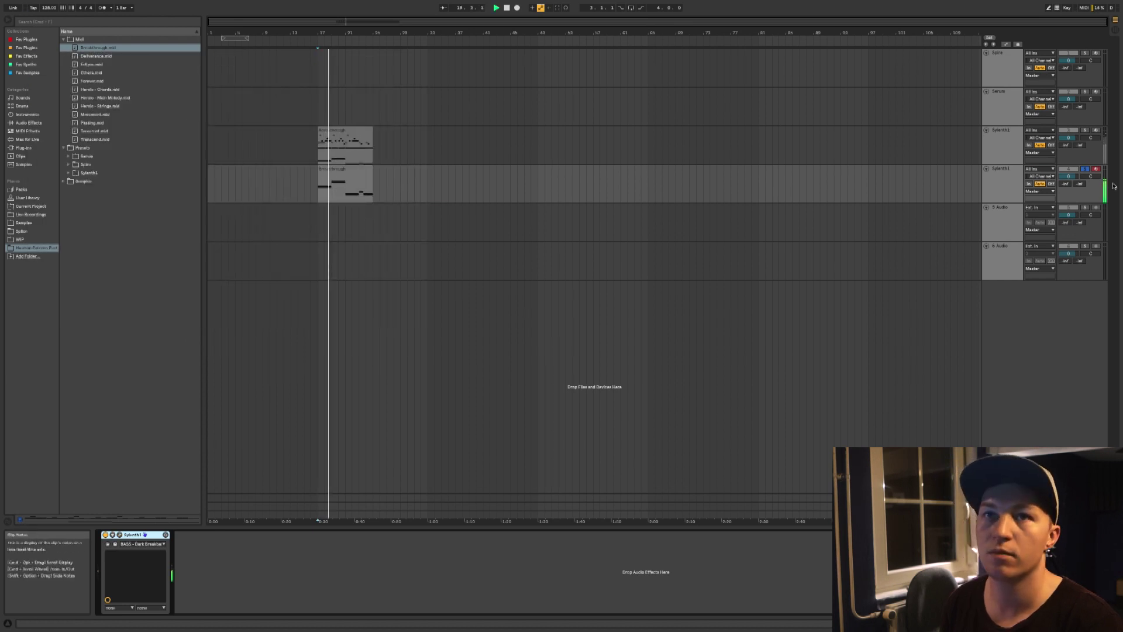
- Unsolo the bass track and play both Sylenth1 clips together from bar 17
{"action": "left_click", "coordinate": [1087, 169]}
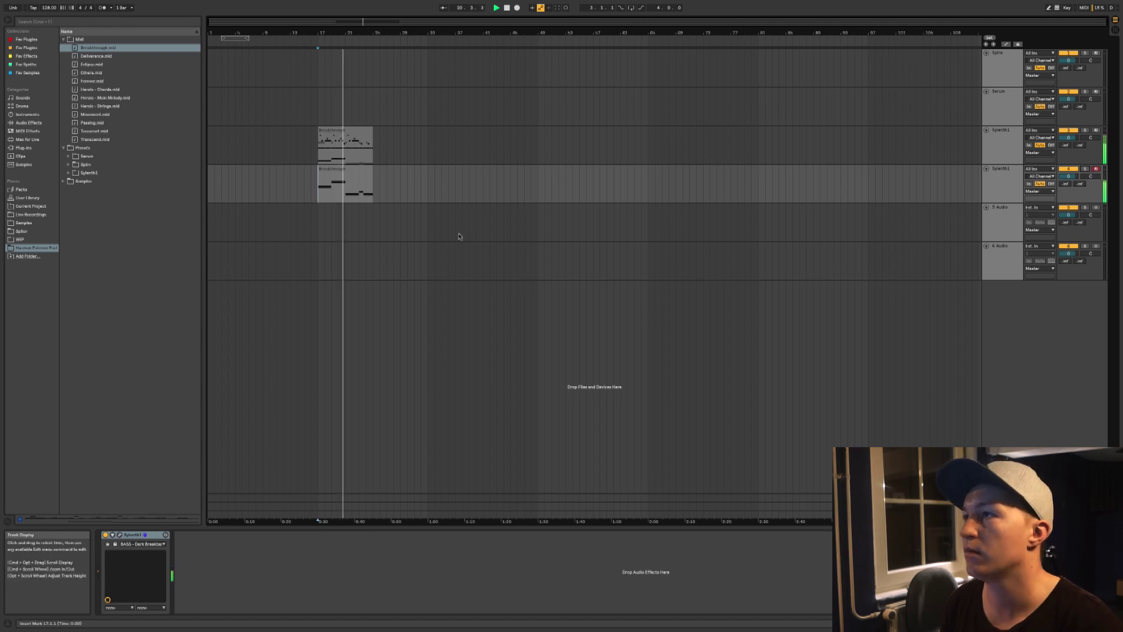
{"action": "left_click", "coordinate": [366, 172]}
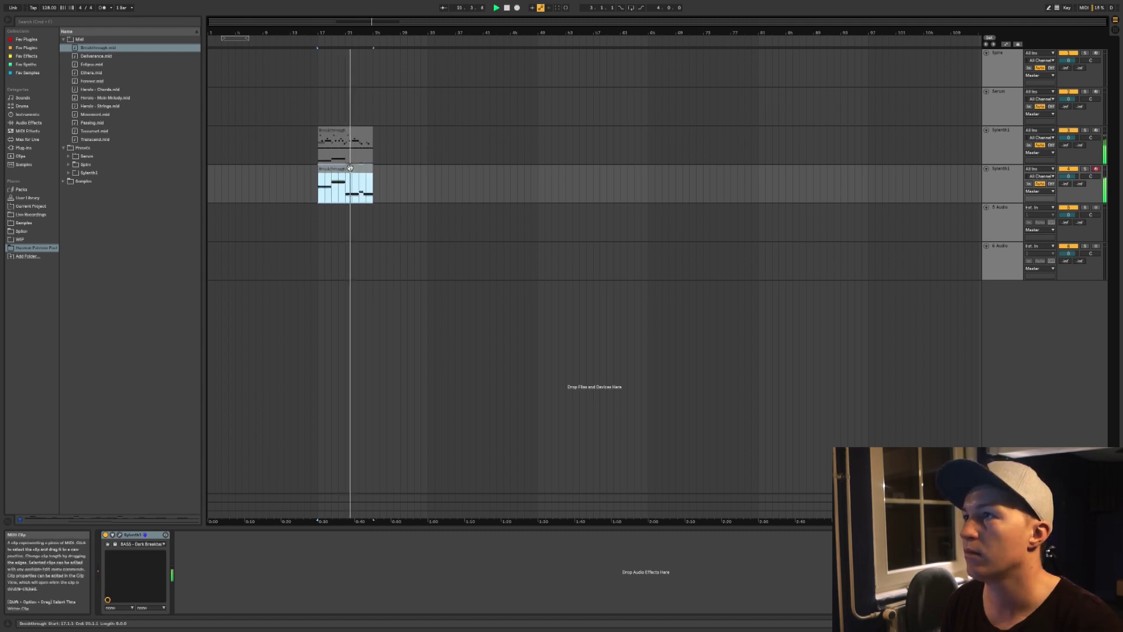
{"action": "double_click", "coordinate": [338, 132]}
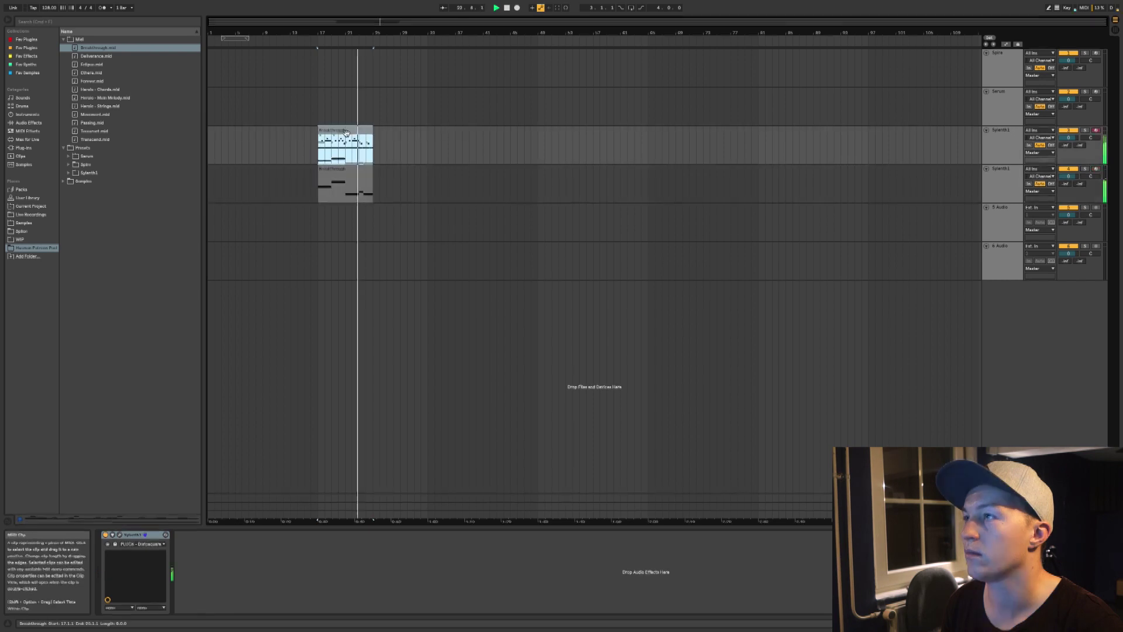
{"action": "key", "text": "space"}
{"action": "key", "text": "space"}
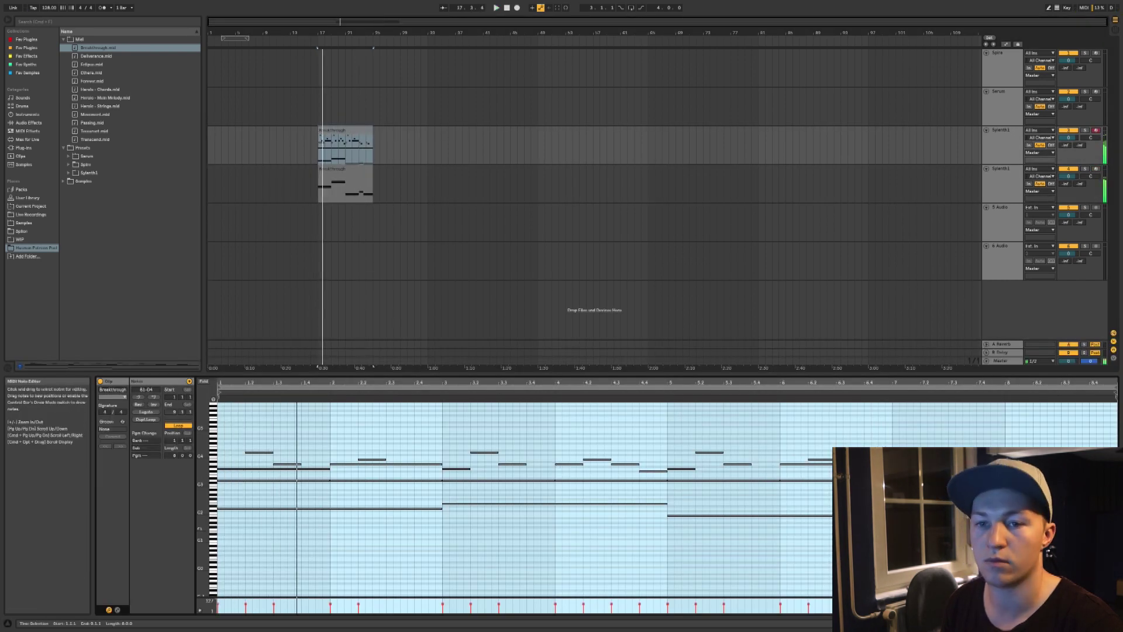
- Review the original Sylenth1 track's pluck preset in the plug-in window while both clips play
{"action": "key", "text": "shift+Tab"}
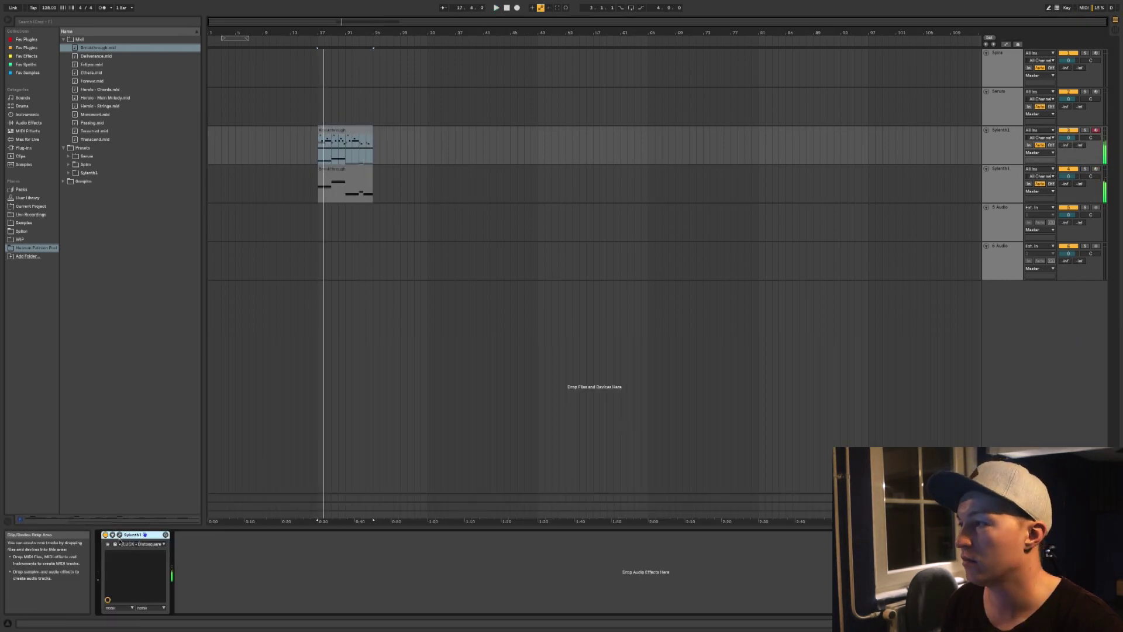
{"action": "left_click", "coordinate": [119, 535]}
{"action": "left_click", "coordinate": [259, 157]}
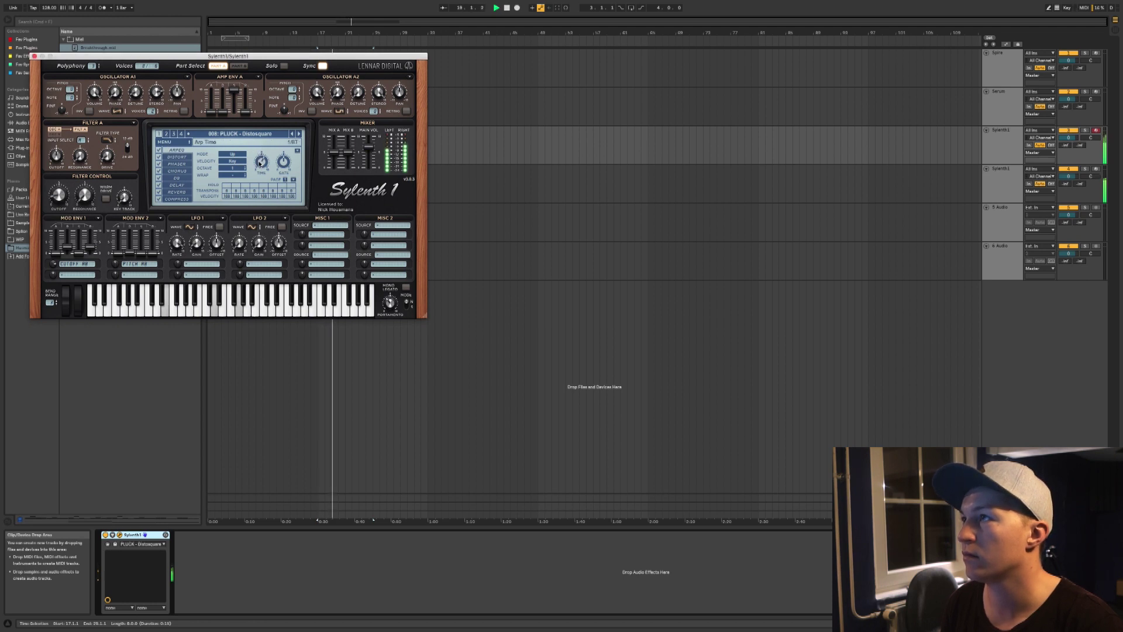
{"action": "left_click", "coordinate": [34, 56]}
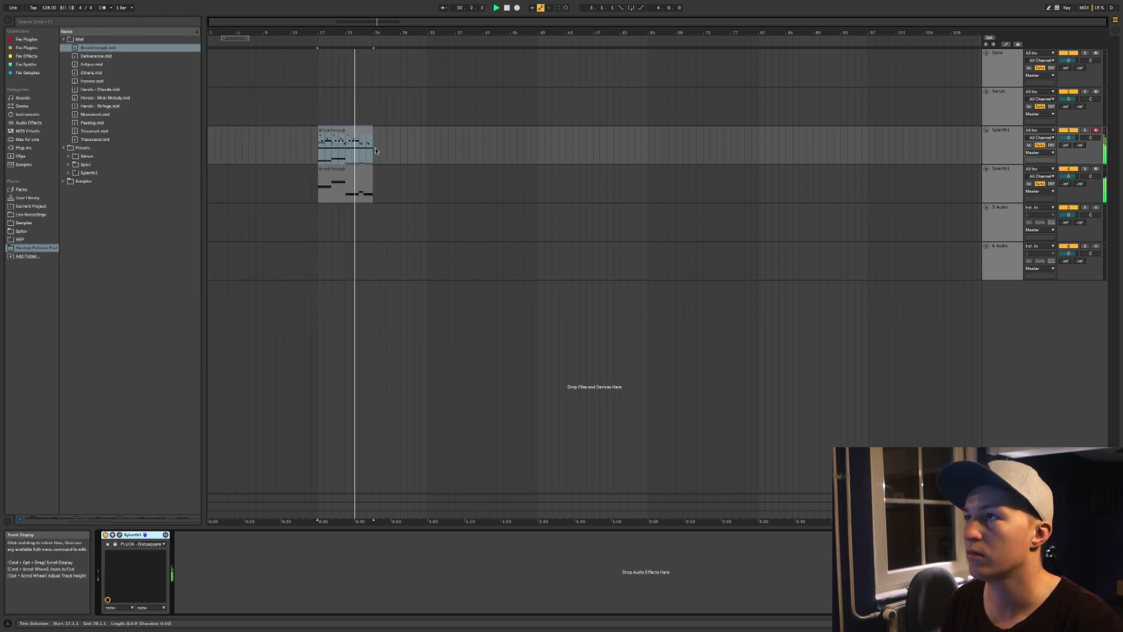
{"action": "left_click", "coordinate": [339, 130]}
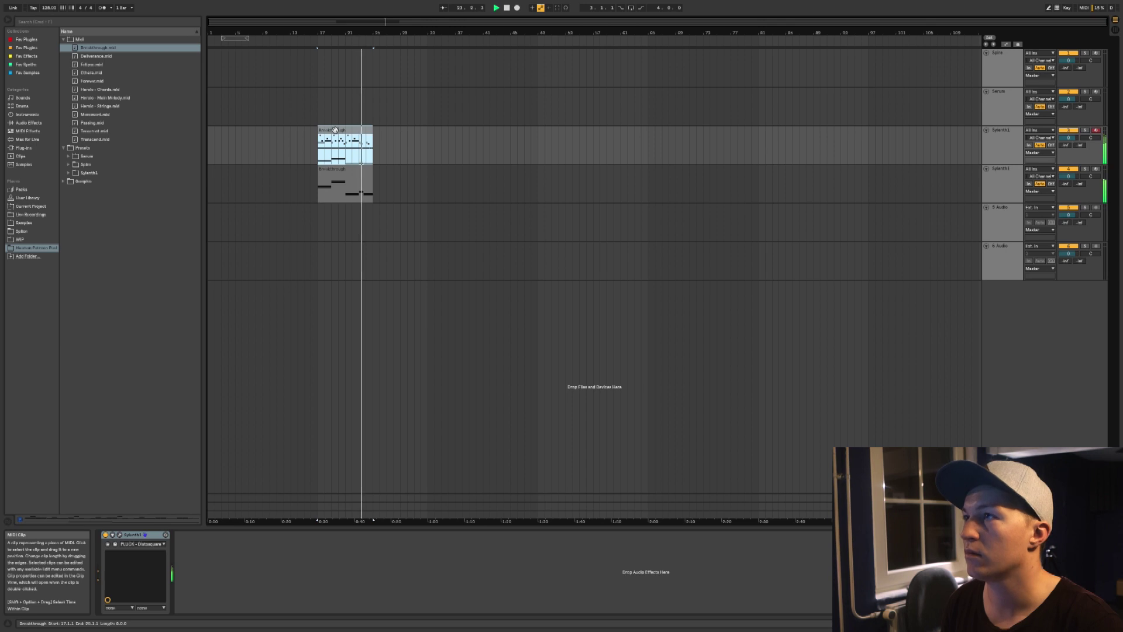
- Duplicate the original Sylenth1 track, move the duplicate's Breakthrough clip to the Spire track at bar 17 and solo the Spire track
{"action": "left_click", "coordinate": [995, 145]}
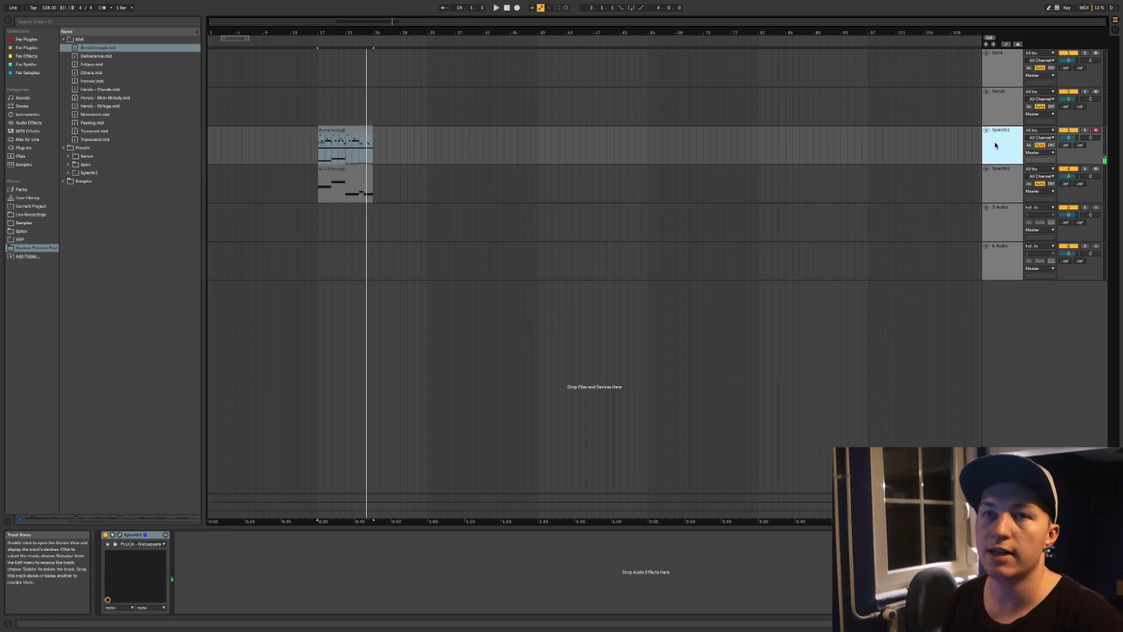
{"action": "key", "text": "super+d"}
{"action": "left_click", "coordinate": [1085, 170]}
{"action": "left_click", "coordinate": [341, 171]}
{"action": "left_click_drag", "start_coordinate": [342, 170], "coordinate": [340, 56]}
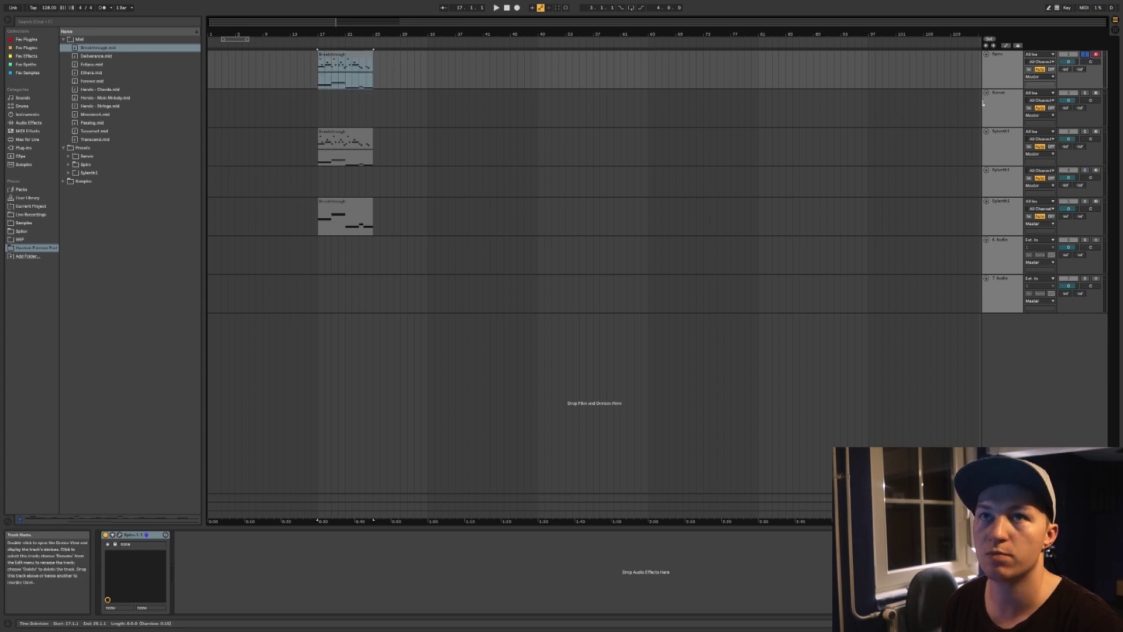
{"action": "left_click", "coordinate": [1085, 55]}
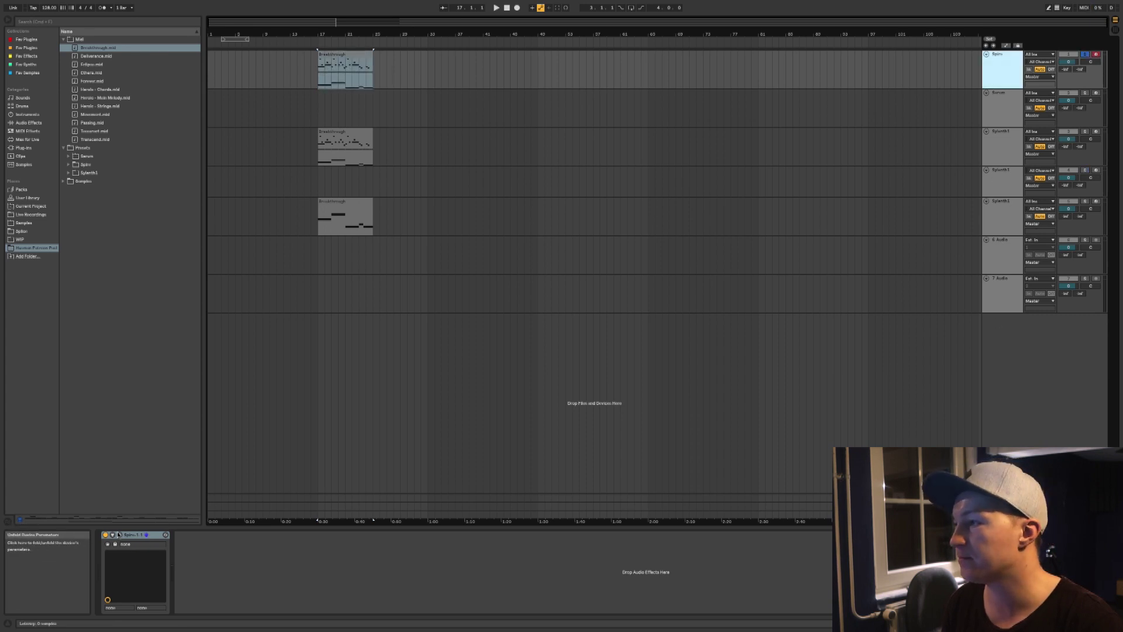
- Try the PAD - Shimmer preset on the soloed Spire track and play its clip from bar 17
{"action": "left_click", "coordinate": [118, 535]}
{"action": "left_click", "coordinate": [135, 77]}
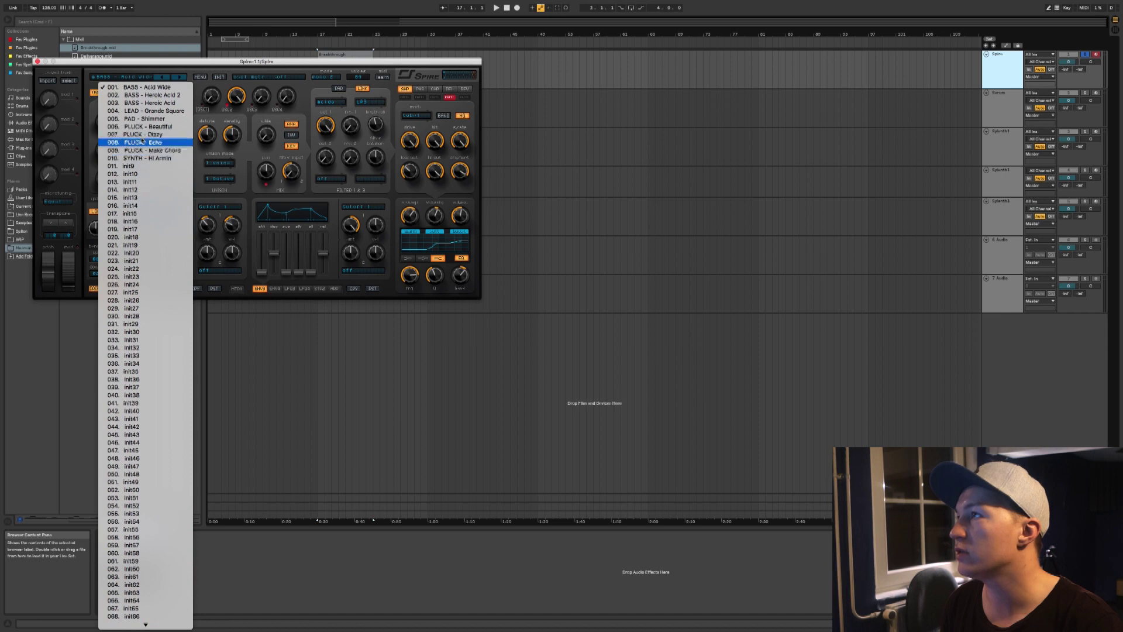
{"action": "left_click", "coordinate": [138, 121]}
{"action": "key", "text": "space"}
{"action": "left_click", "coordinate": [38, 61]}
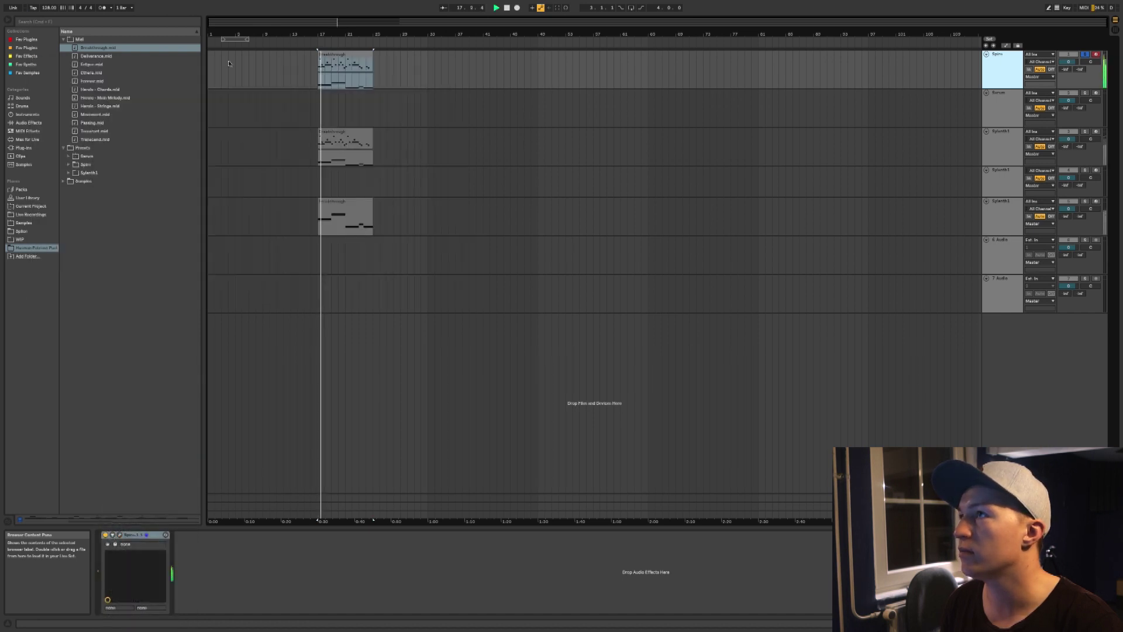
- Transpose all notes of the Spire track's Breakthrough clip up one octave and return to the device chain
{"action": "left_click", "coordinate": [334, 53]}
{"action": "double_click", "coordinate": [333, 53]}
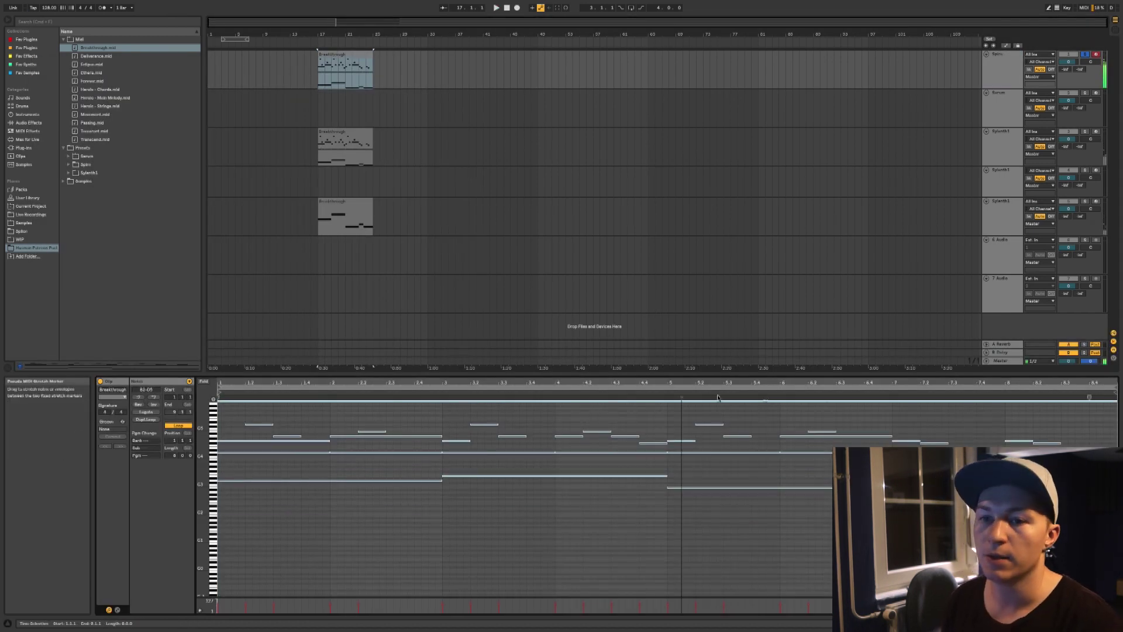
{"action": "key", "text": "shift+Tab"}
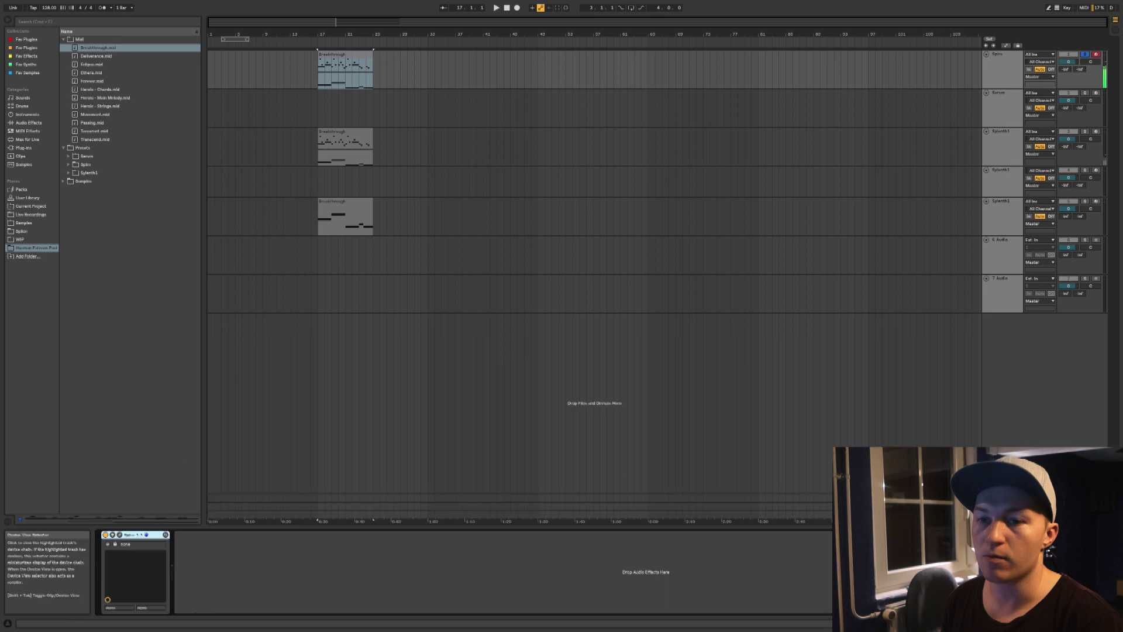
- Search the browser's audio effects for "ping"
{"action": "left_click", "coordinate": [26, 22]}
{"action": "type", "text": "piano"}
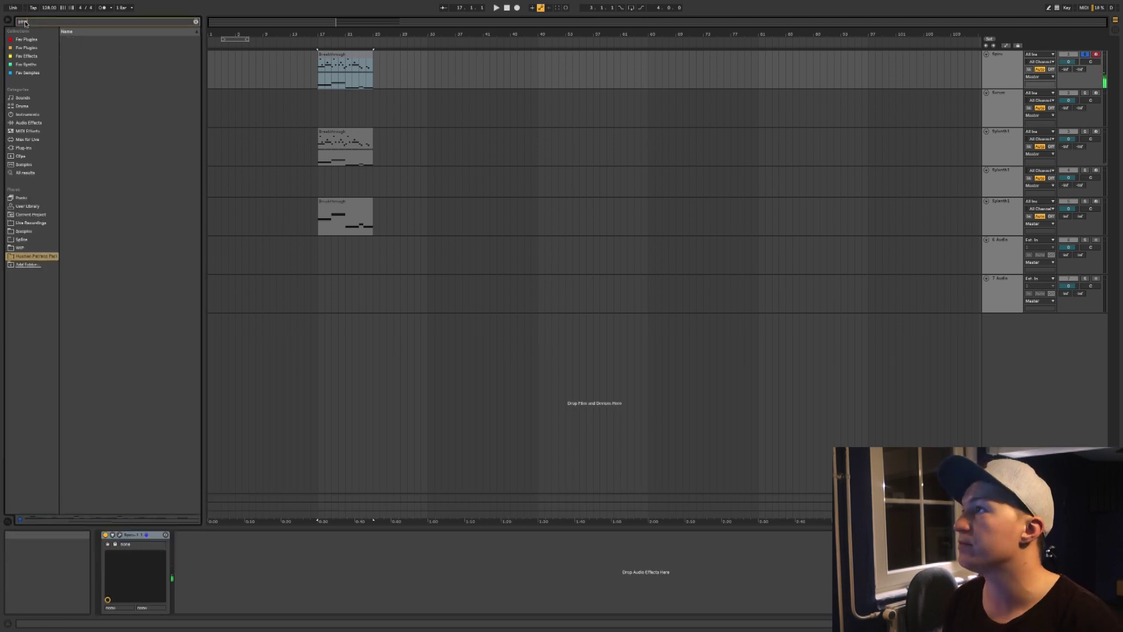
{"action": "left_click", "coordinate": [28, 123]}
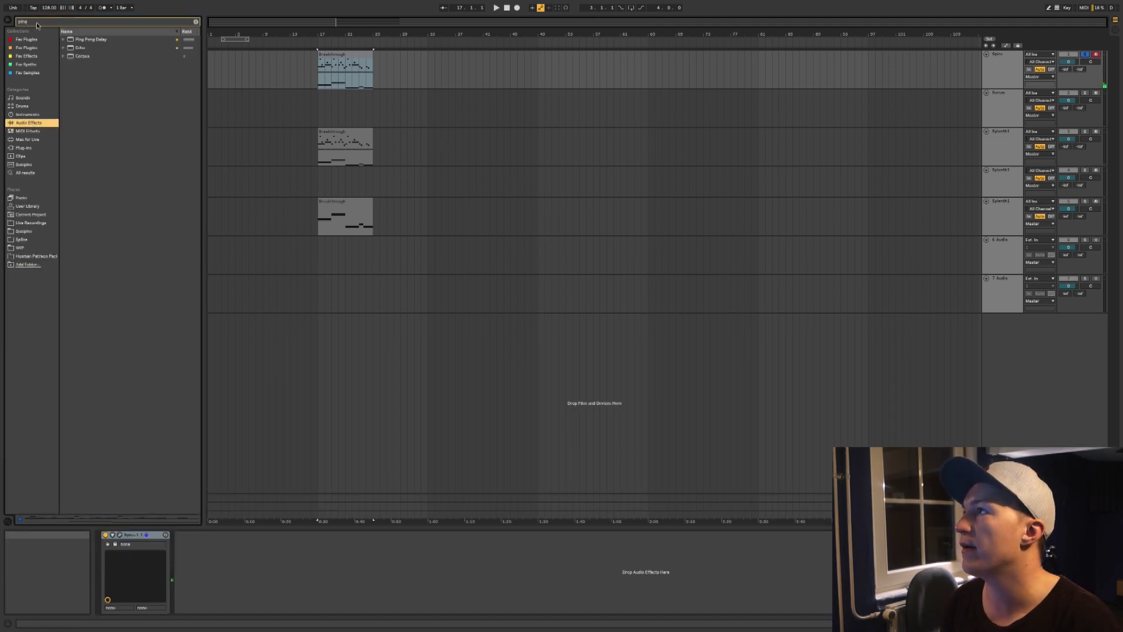
- Play the Spire clip, delete its sustained bass notes and lower the Spire track's volume to -17.0 dB
{"action": "left_click", "coordinate": [332, 54]}
{"action": "key", "text": "space"}
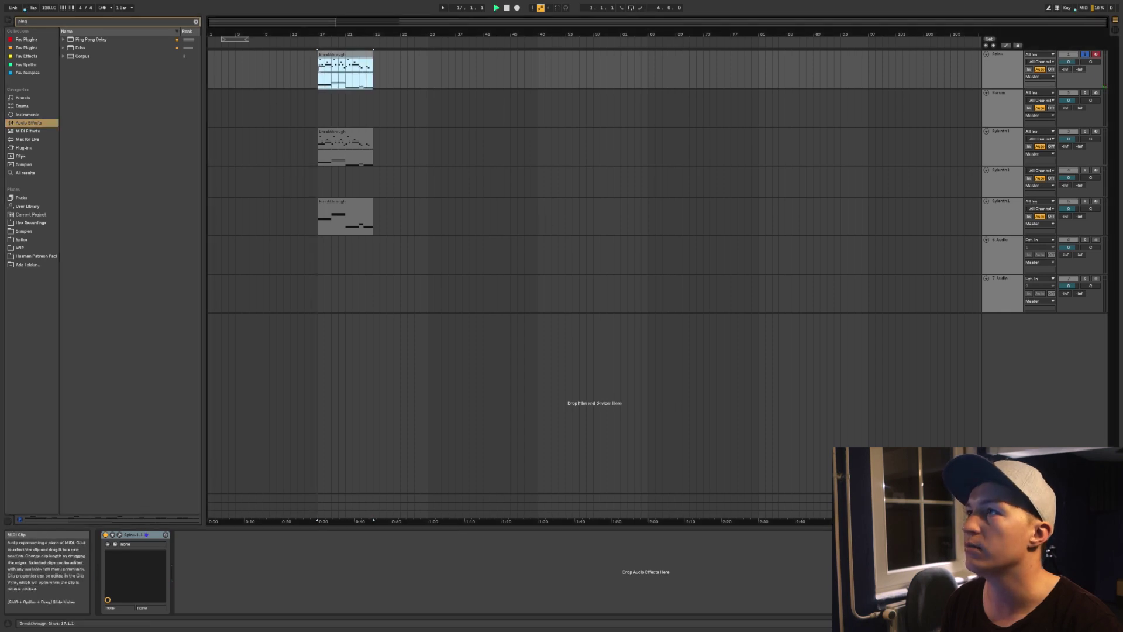
{"action": "double_click", "coordinate": [332, 55]}
{"action": "left_click_drag", "start_coordinate": [284, 460], "coordinate": [1076, 541]}
{"action": "key", "text": "Delete"}
{"action": "left_click_drag", "start_coordinate": [1075, 63], "coordinate": [1075, 83]}
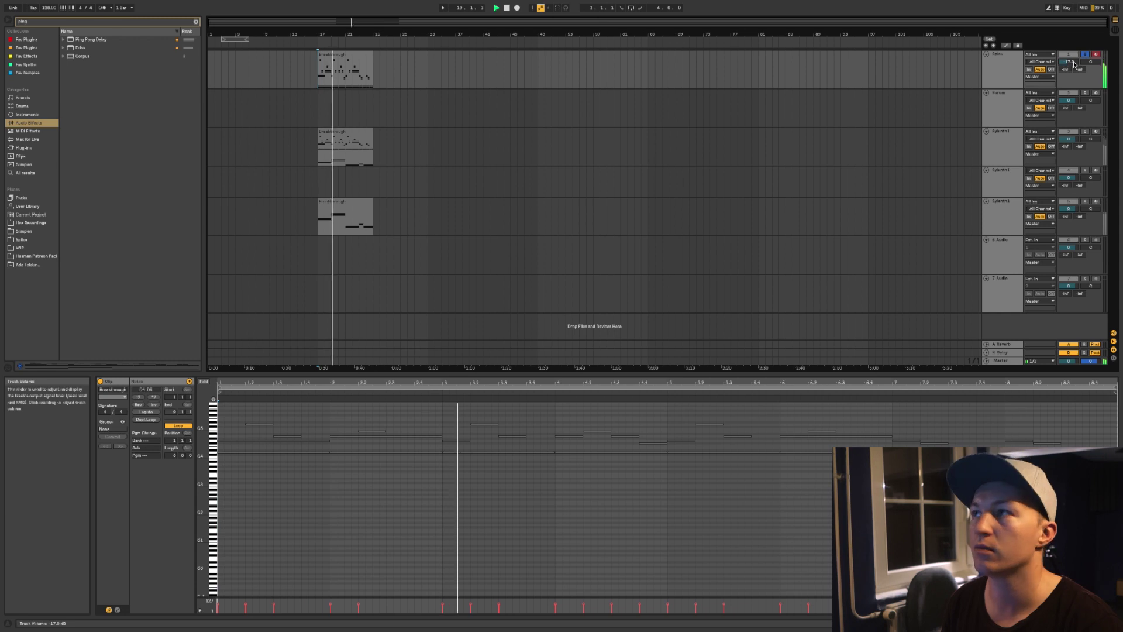
- Stop playback and delete the long held D4 notes beneath the melody in the Spire clip
{"action": "left_click", "coordinate": [342, 68]}
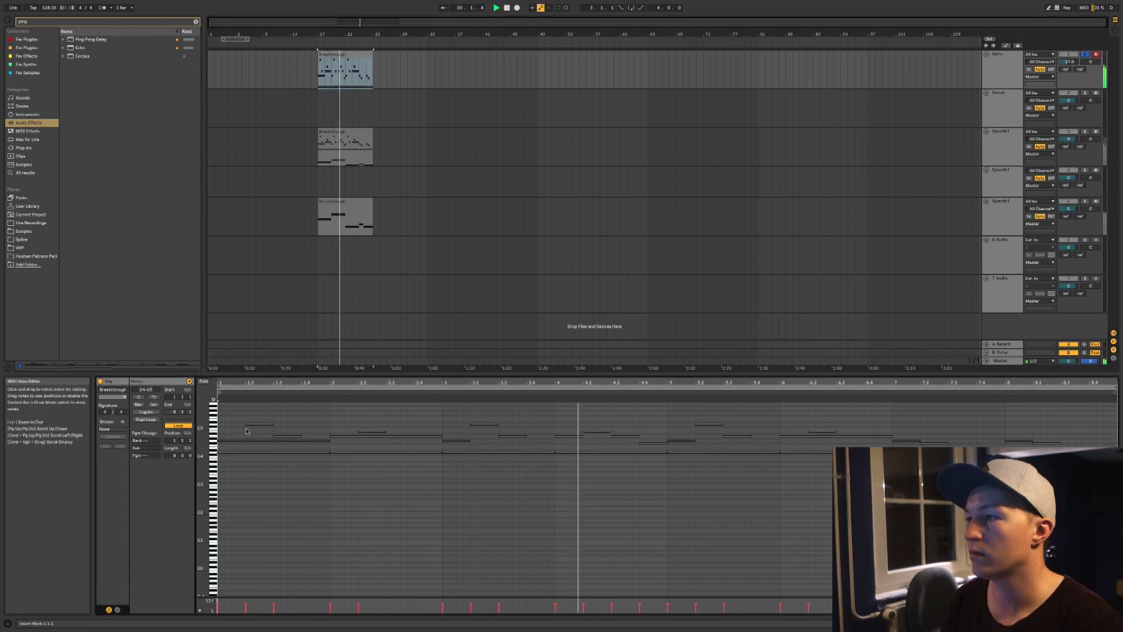
{"action": "key", "text": "space"}
{"action": "left_click_drag", "start_coordinate": [243, 450], "coordinate": [1047, 566]}
{"action": "key", "text": "Delete"}
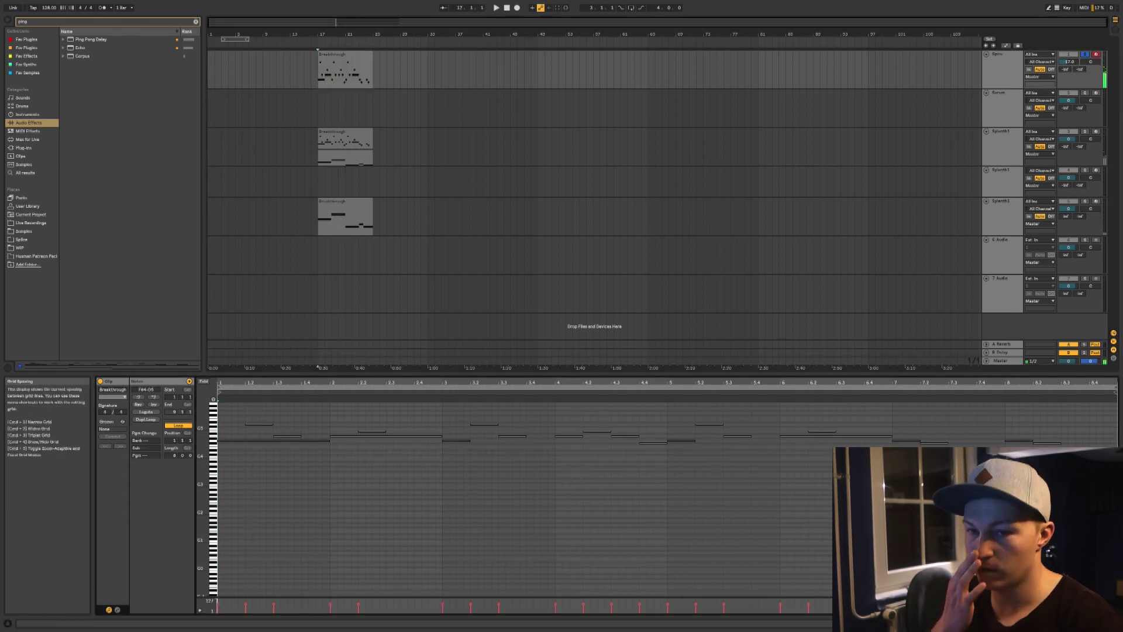
{"action": "key", "text": "shift+Tab"}
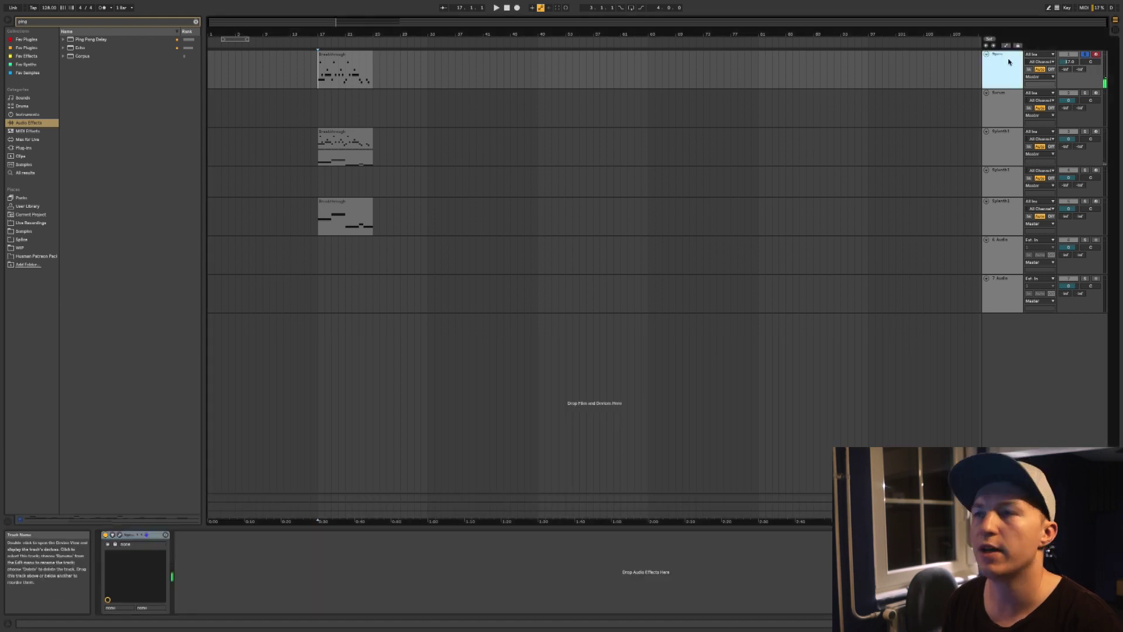
- Load the PLUCK - Beautiful preset in Spire and play the melody clip from bar 17
{"action": "left_click", "coordinate": [120, 535]}
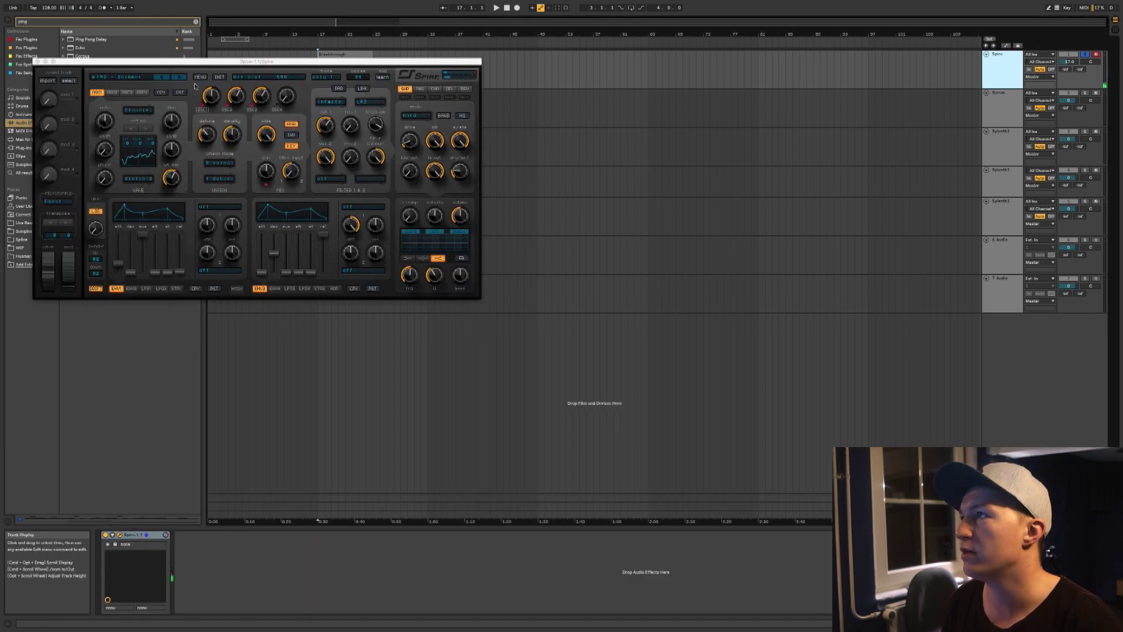
{"action": "left_click", "coordinate": [146, 78]}
{"action": "left_click", "coordinate": [148, 126]}
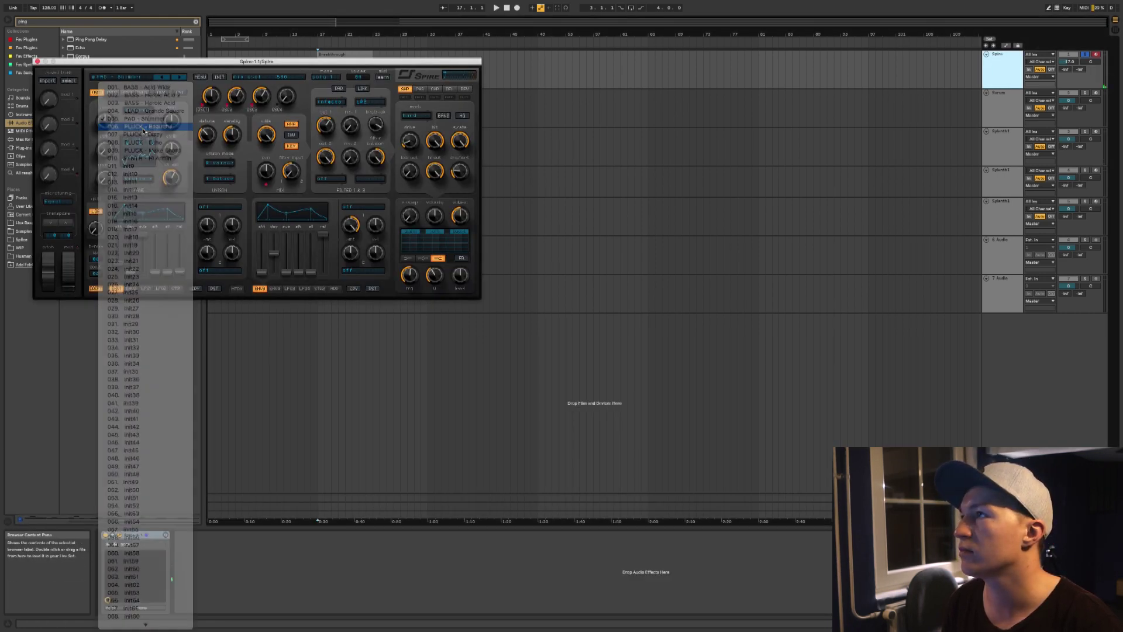
{"action": "key", "text": "space"}
{"action": "left_click", "coordinate": [38, 62]}
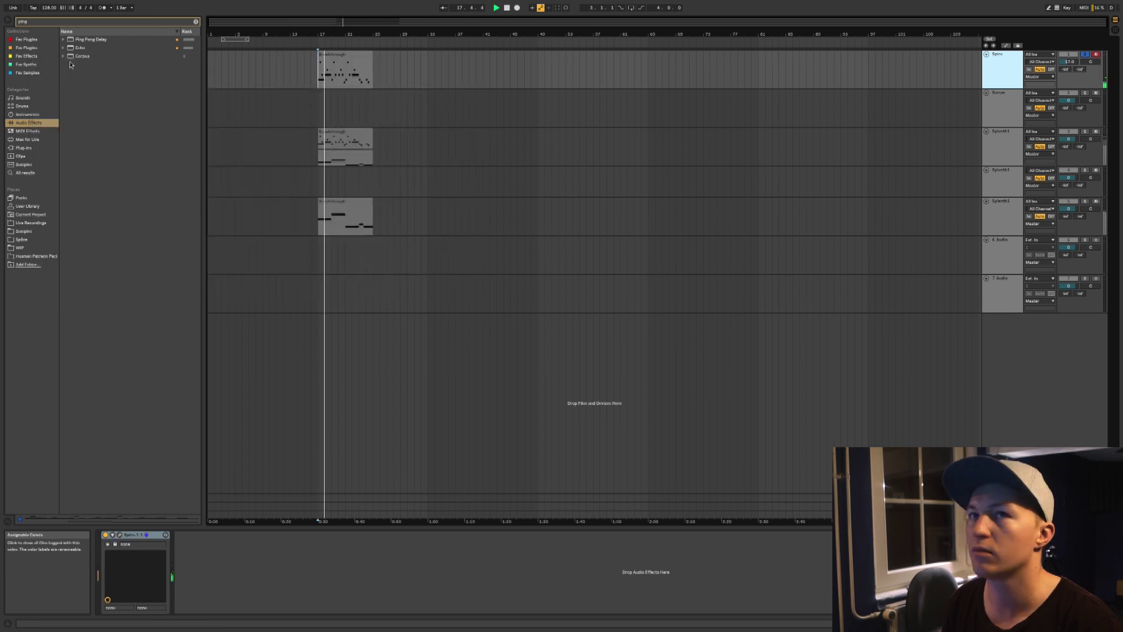
- Unsolo the Spire track and raise its volume while all the clips play
{"action": "left_click", "coordinate": [1084, 54]}
{"action": "left_click_drag", "start_coordinate": [1069, 62], "coordinate": [1069, 58]}
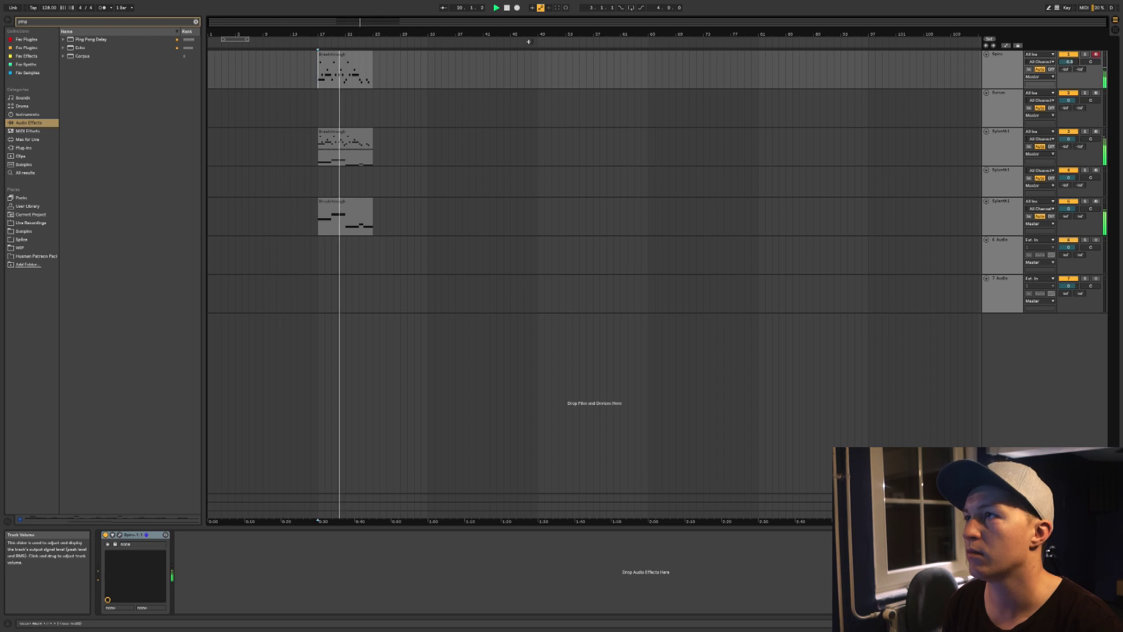
- Deactivate the Breakthrough clip on the Sylenth1 pluck track and play the remaining Spire and bass clips from bar 17
{"action": "left_click", "coordinate": [331, 135]}
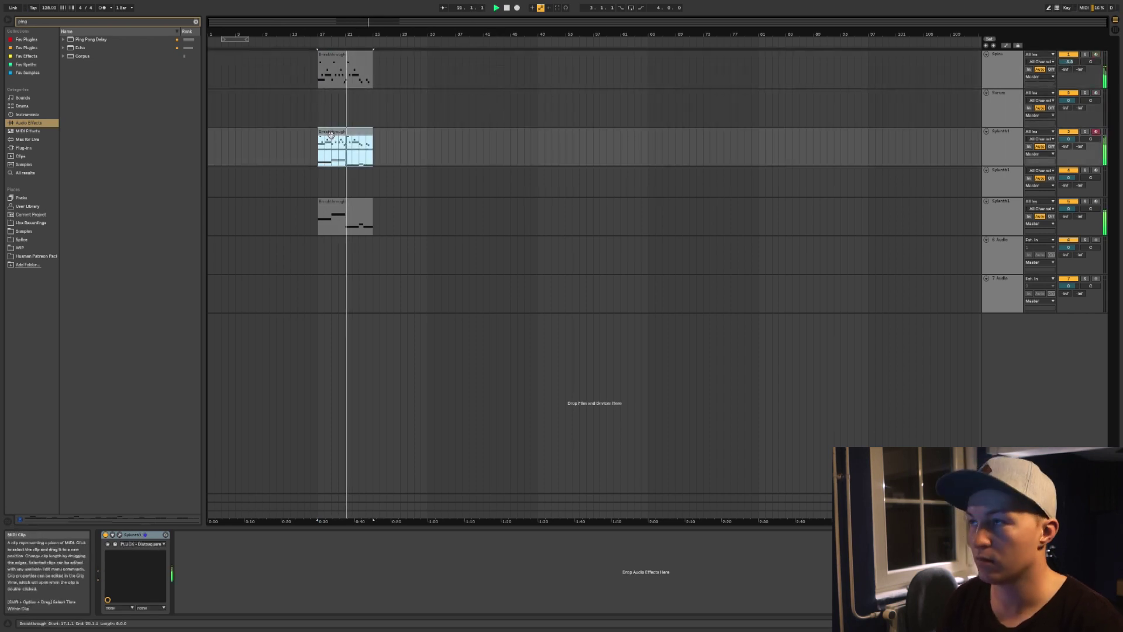
{"action": "key", "text": "Delete"}
{"action": "key", "text": "space"}
{"action": "key", "text": "space"}
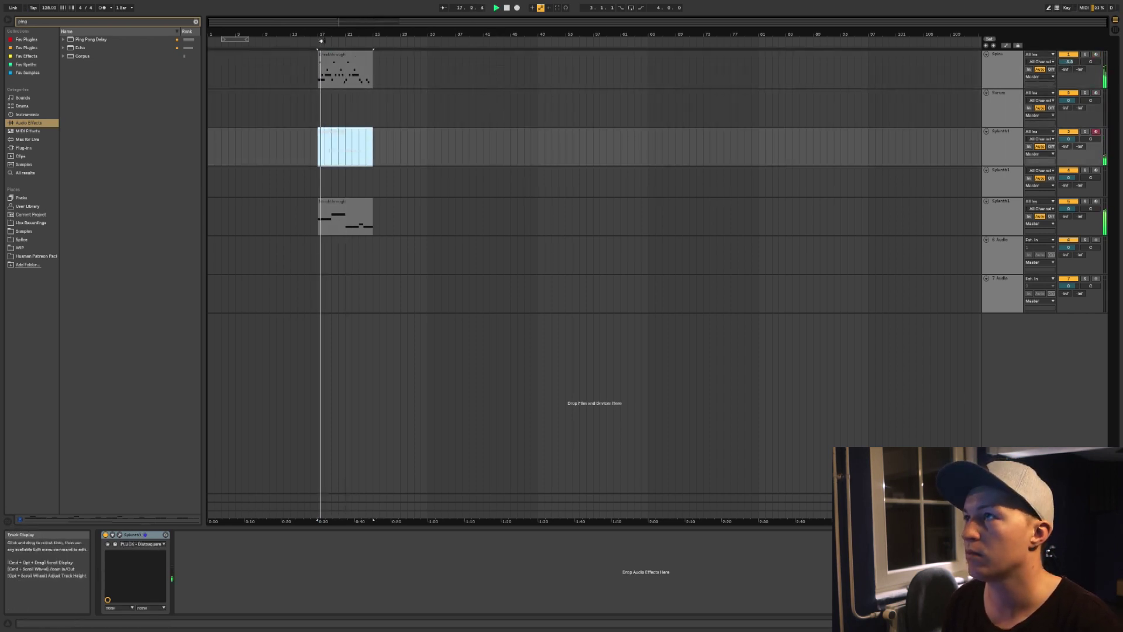
{"action": "left_click_drag", "start_coordinate": [319, 34], "coordinate": [321, 67]}
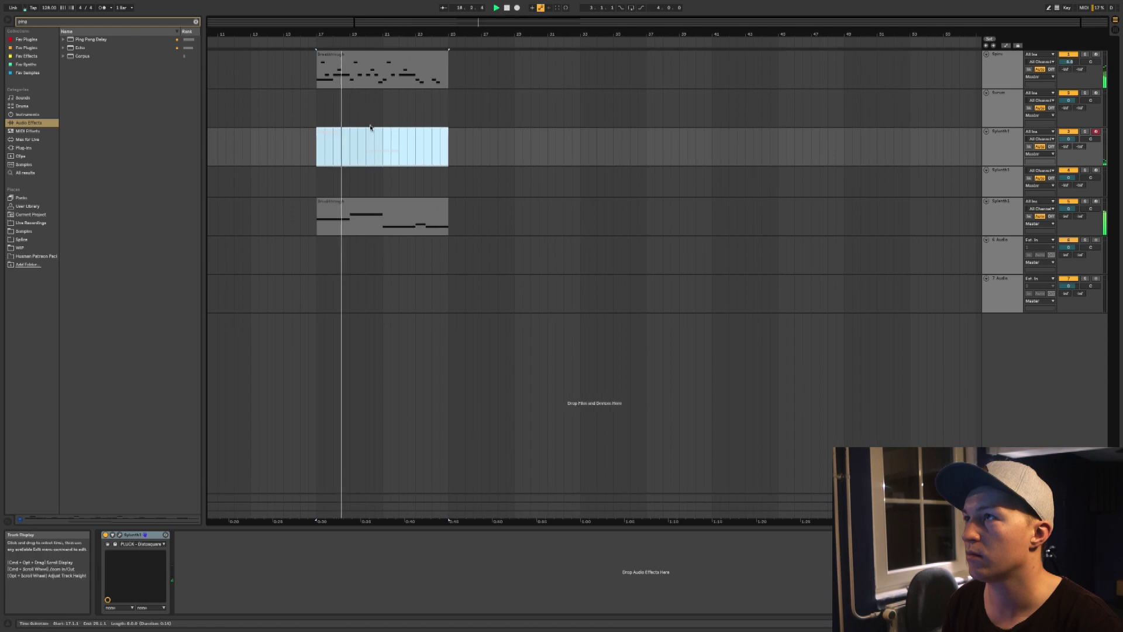
{"action": "key", "text": "0"}
- Transpose the Spire clip's notes down one octave and compare them with the deactivated Sylenth1 clip during playback
{"action": "double_click", "coordinate": [361, 60]}
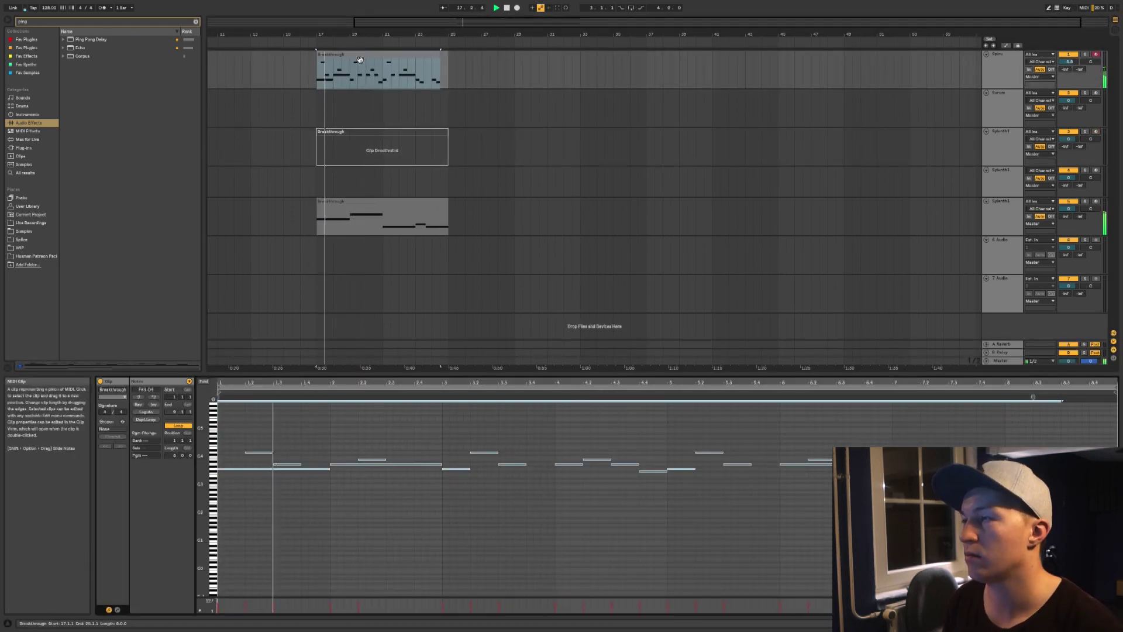
{"action": "left_click", "coordinate": [368, 128]}
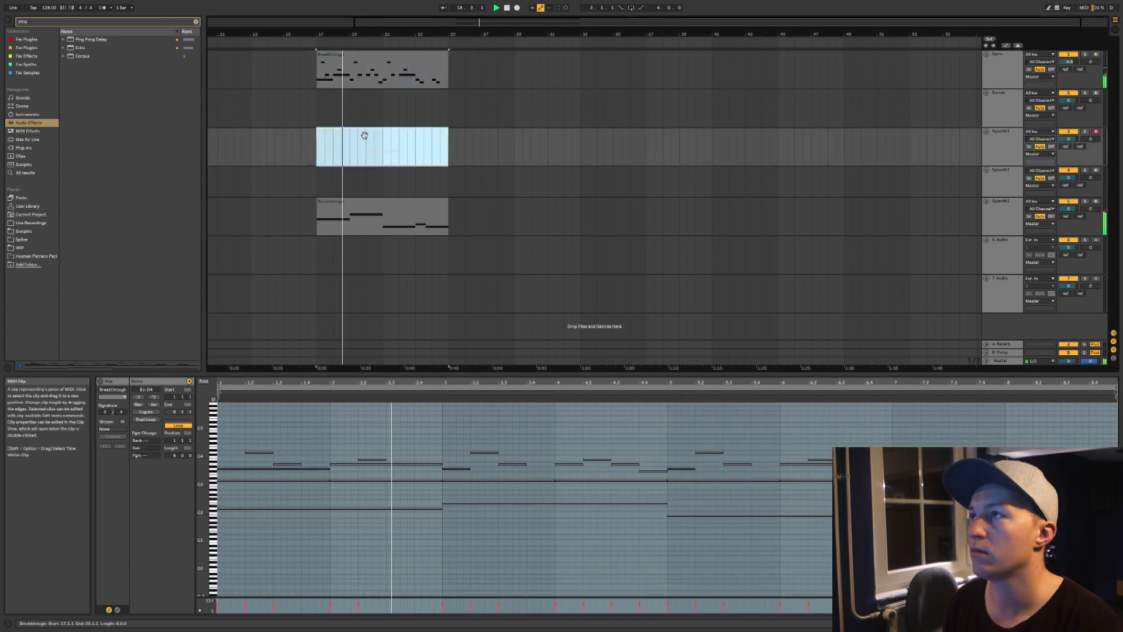
{"action": "left_click", "coordinate": [327, 53]}
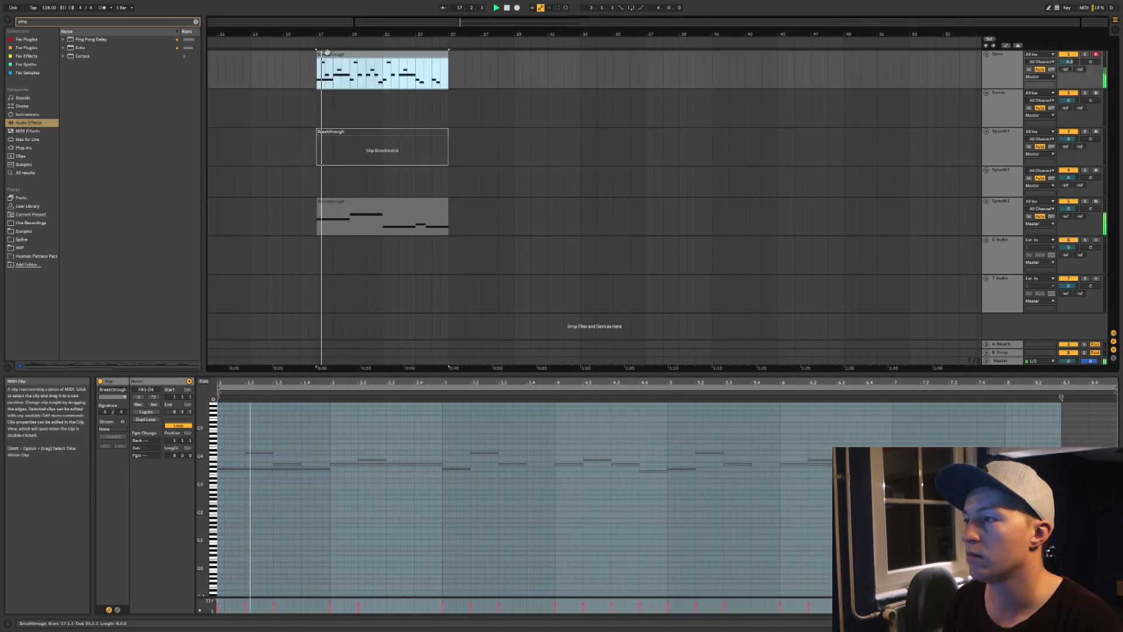
- Add extra short low notes to the Spire melody in the second half of bars 2 and 4, checking them in playback
{"action": "left_click", "coordinate": [389, 468]}
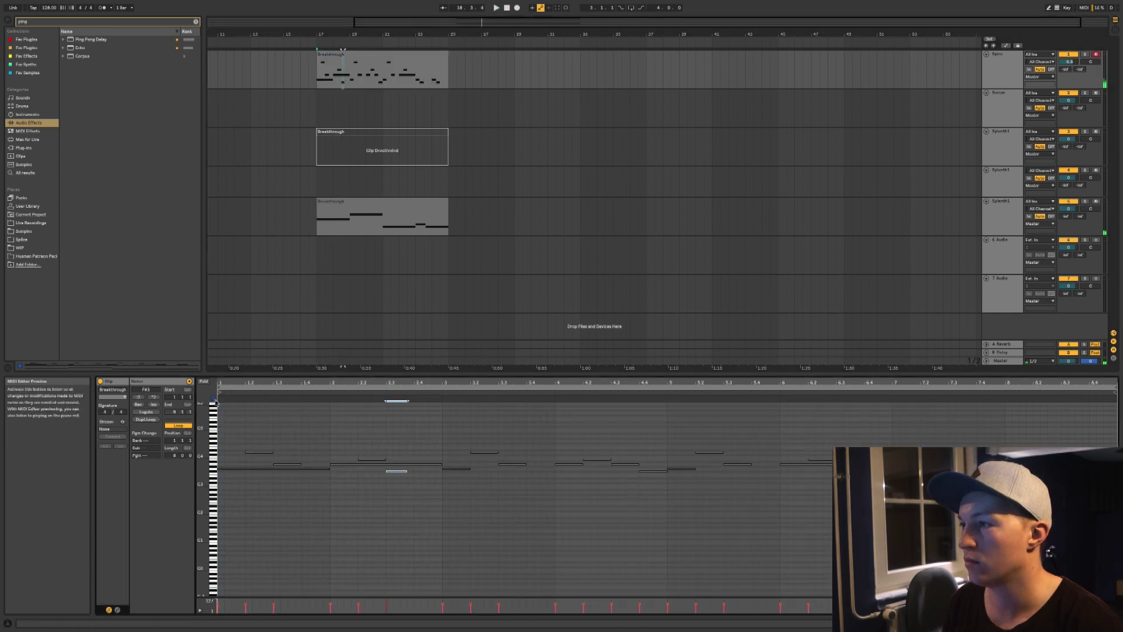
{"action": "left_click", "coordinate": [379, 460]}
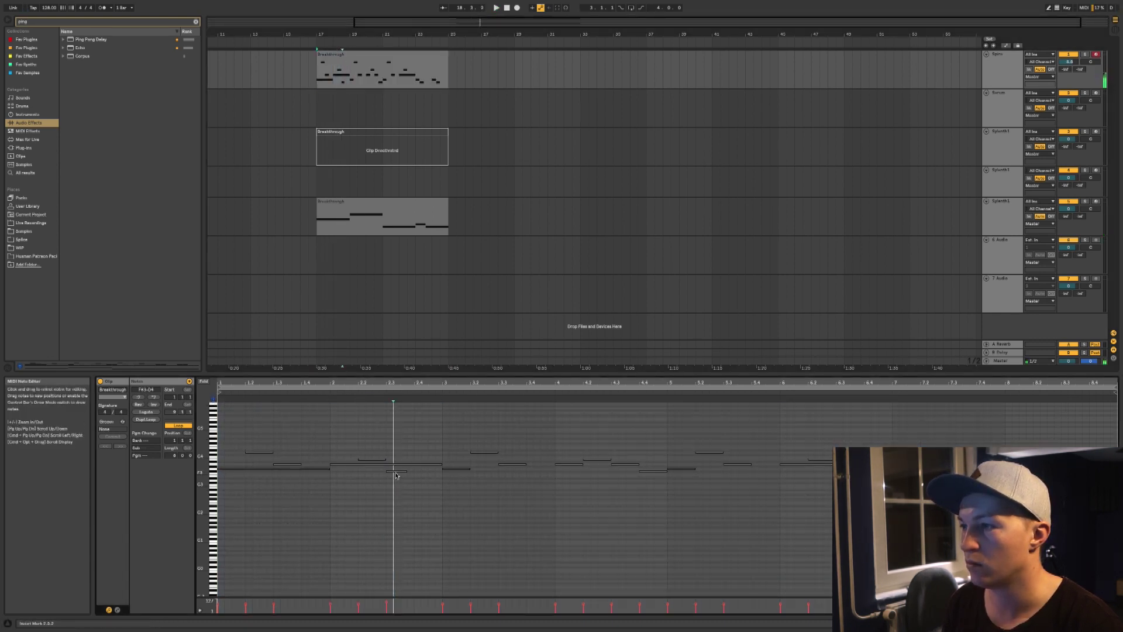
{"action": "left_click", "coordinate": [396, 472]}
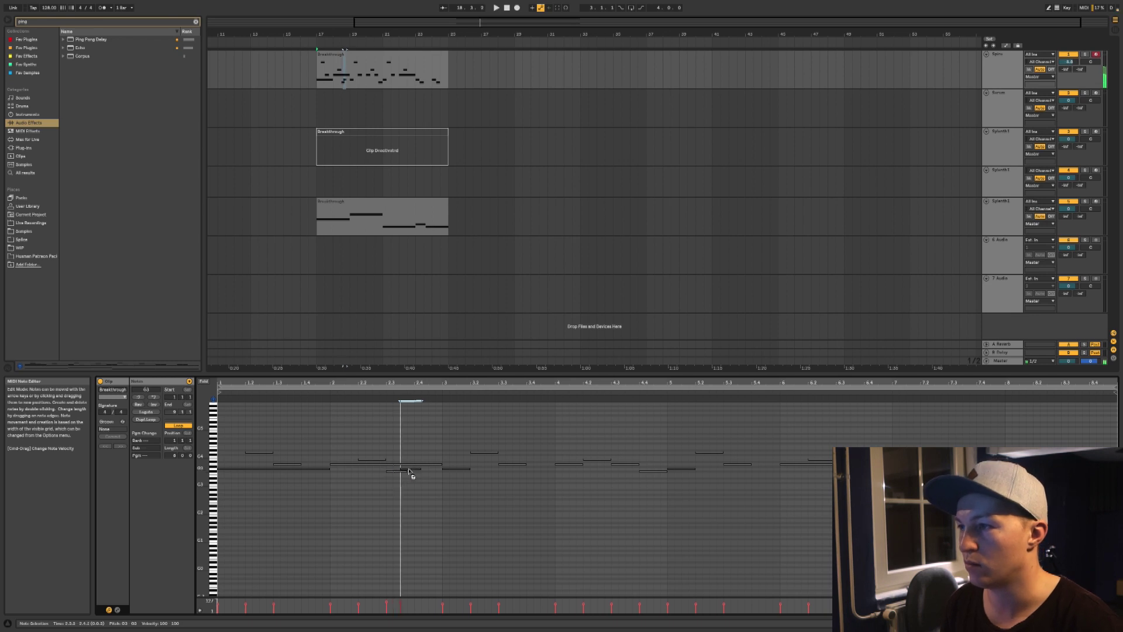
{"action": "key", "text": "space"}
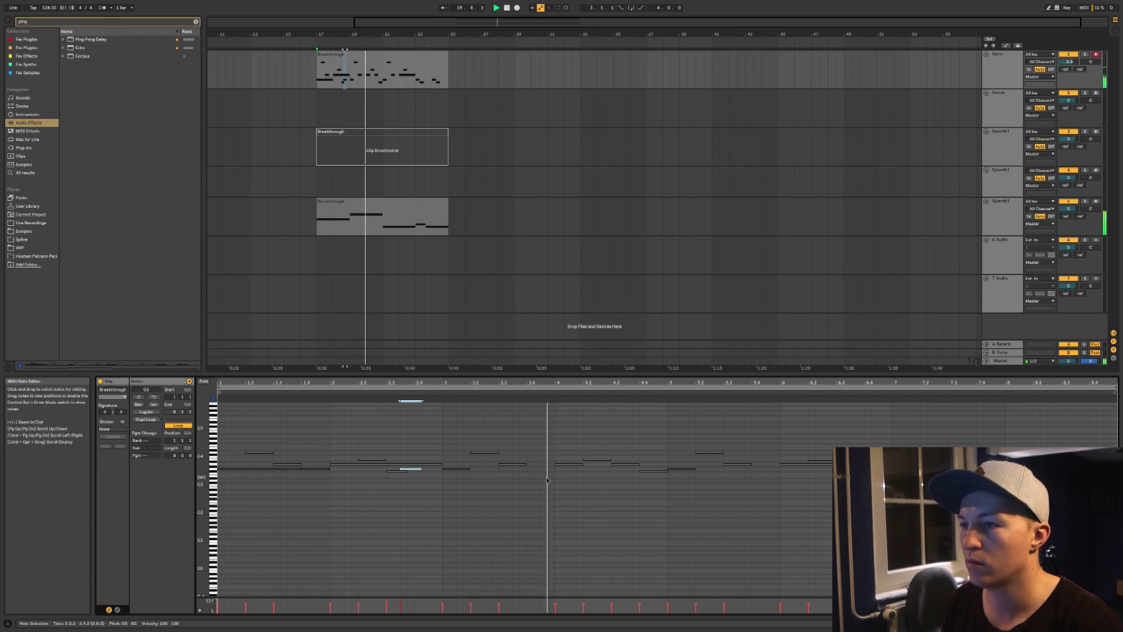
{"action": "left_click", "coordinate": [647, 472]}
{"action": "left_click", "coordinate": [570, 391]}
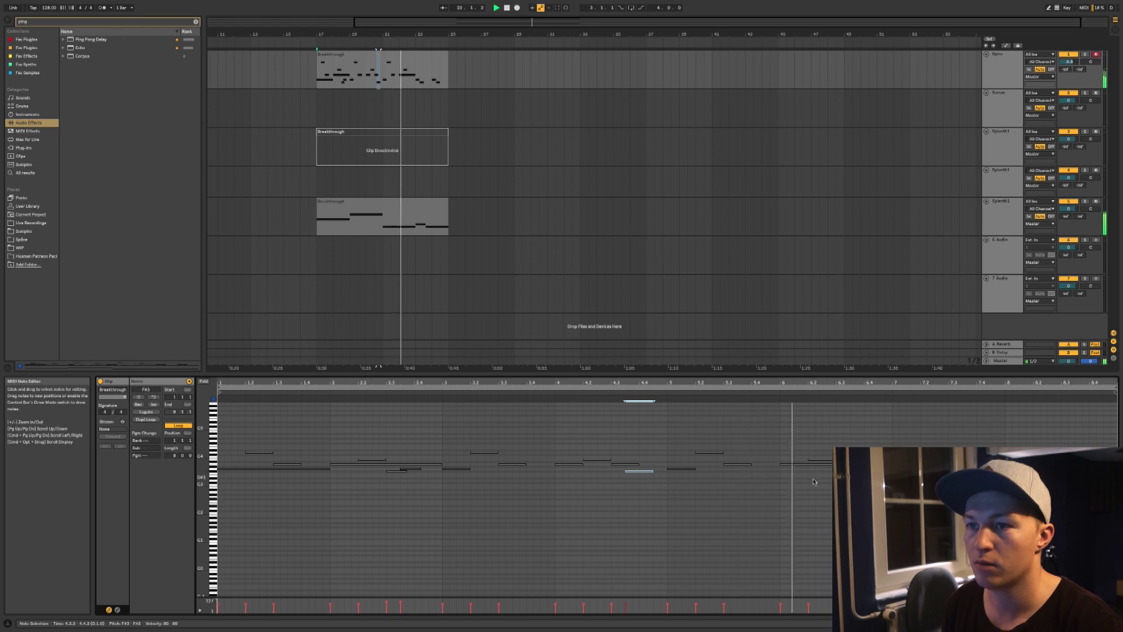
- Copy the Spire clip's bar 2 melody notes, paste them at bar 6 and play the result
{"action": "key", "text": "space"}
{"action": "left_click_drag", "start_coordinate": [431, 449], "coordinate": [356, 490]}
{"action": "left_click", "coordinate": [780, 443]}
{"action": "key", "text": "super+v"}
{"action": "left_click", "coordinate": [777, 393]}
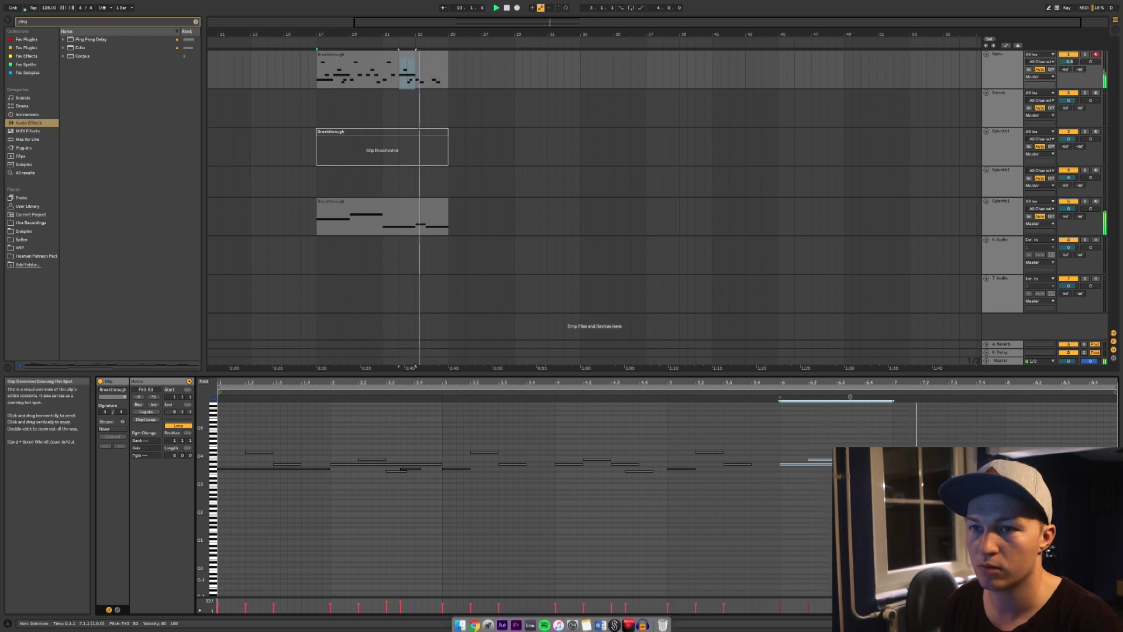
- Add short low notes in bars 7 and 8 of the Spire clip to vary the melody's ending
{"action": "key", "text": "space"}
{"action": "left_click_drag", "start_coordinate": [935, 470], "coordinate": [963, 475]}
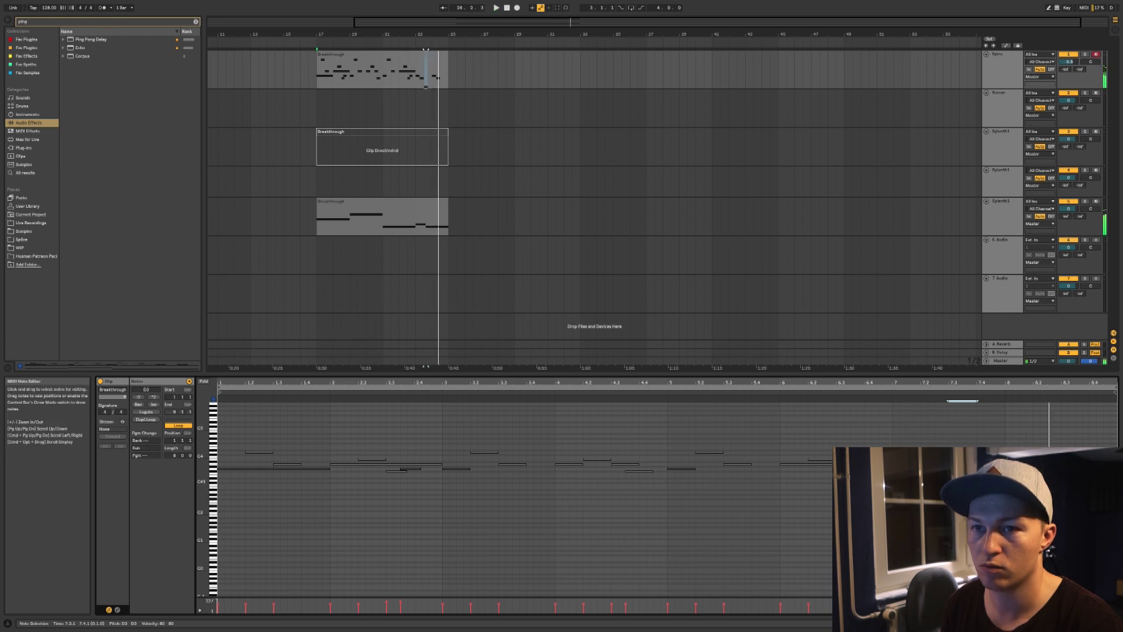
{"action": "key", "text": "space"}
{"action": "left_click_drag", "start_coordinate": [959, 480], "coordinate": [946, 479]}
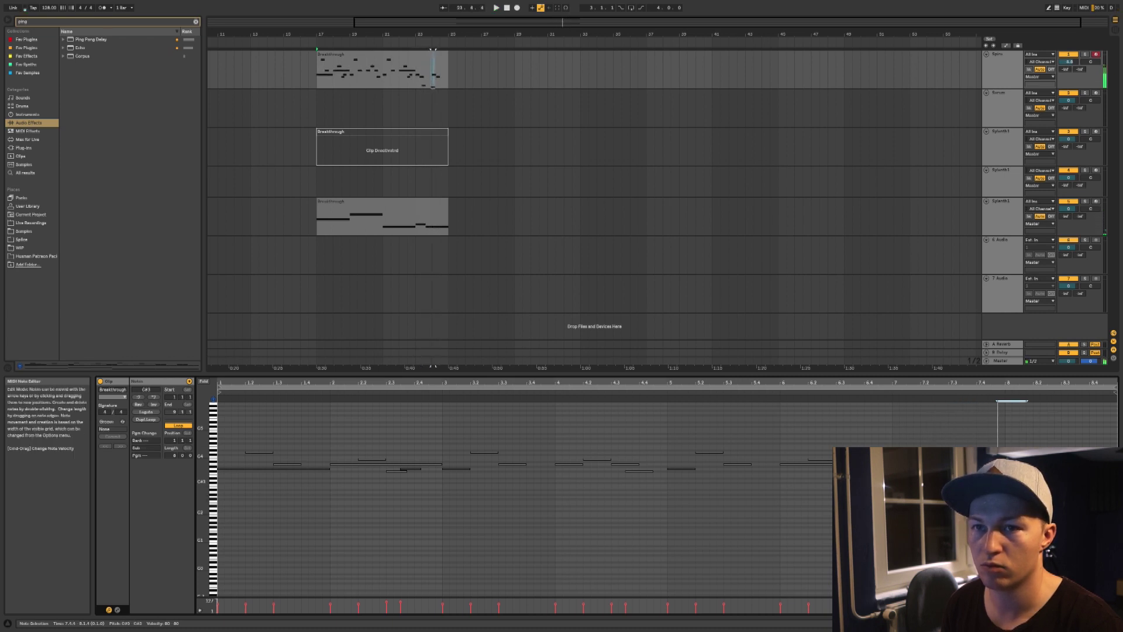
{"action": "left_click_drag", "start_coordinate": [1061, 482], "coordinate": [1062, 477]}
{"action": "left_click", "coordinate": [1061, 477]}
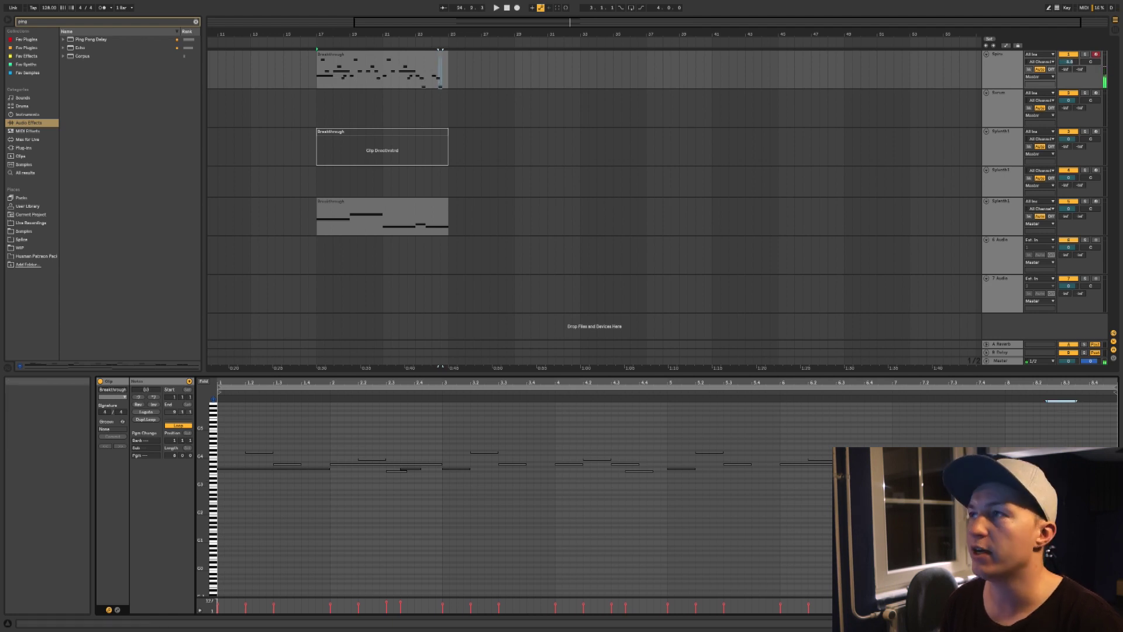
- Replace the deactivated Sylenth1 pluck clip with a copy of the edited Spire clip at bar 17 and solo that track
{"action": "key", "text": "shift+Tab"}
{"action": "left_click", "coordinate": [360, 137]}
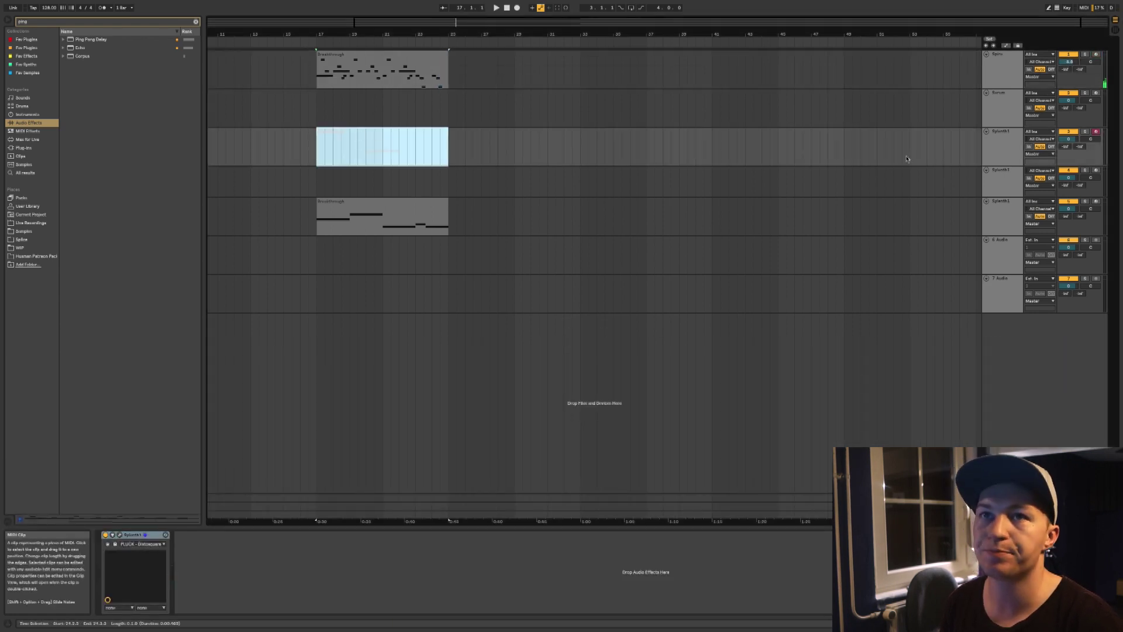
{"action": "left_click", "coordinate": [999, 138]}
{"action": "left_click_drag", "start_coordinate": [352, 56], "coordinate": [351, 147]}
{"action": "left_click", "coordinate": [1085, 131]}
{"action": "left_click", "coordinate": [1001, 141]}
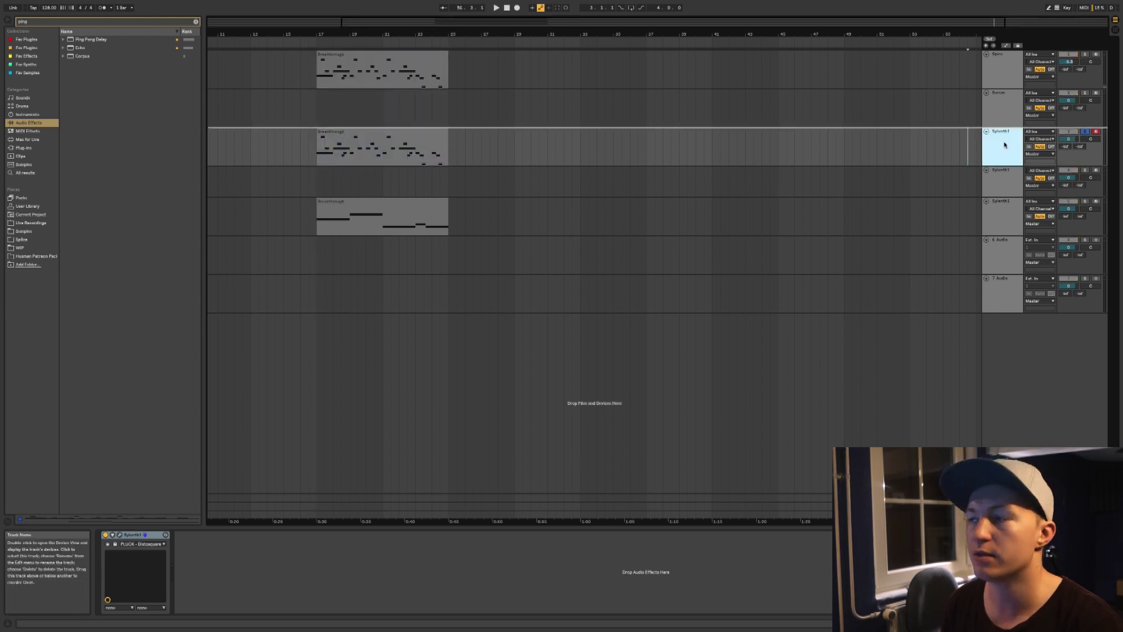
- Add the Reverb preset from the Space folder to the soloed Sylenth1 pluck track and play its clip from bar 17
{"action": "left_click", "coordinate": [35, 22]}
{"action": "type", "text": "reverb"}
{"action": "left_click", "coordinate": [62, 41]}
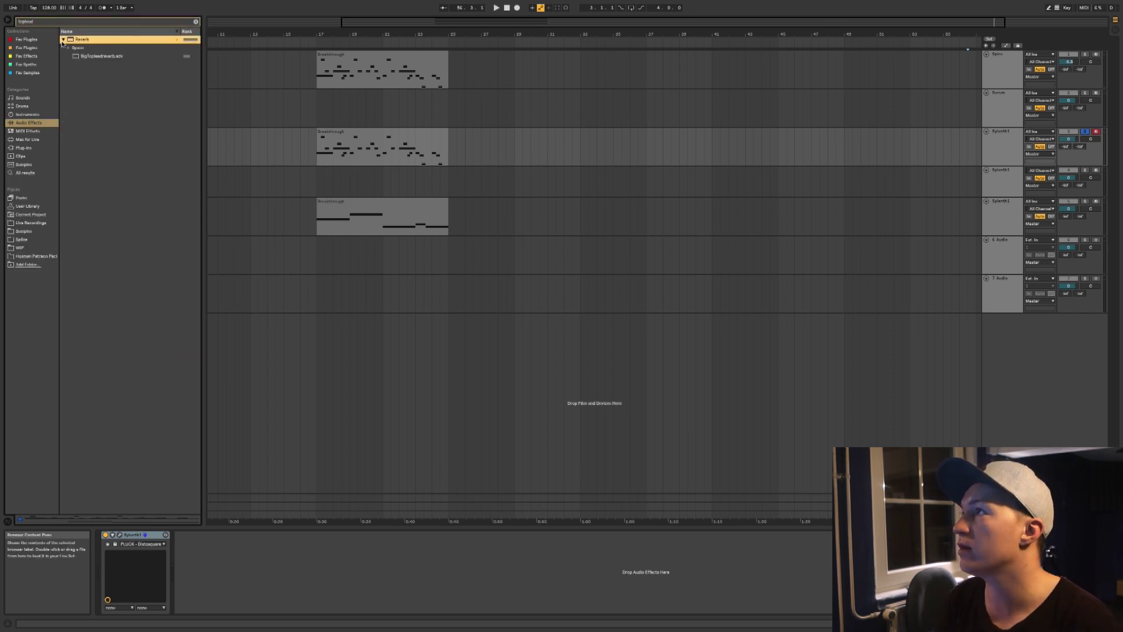
{"action": "left_click_drag", "start_coordinate": [81, 56], "coordinate": [243, 539]}
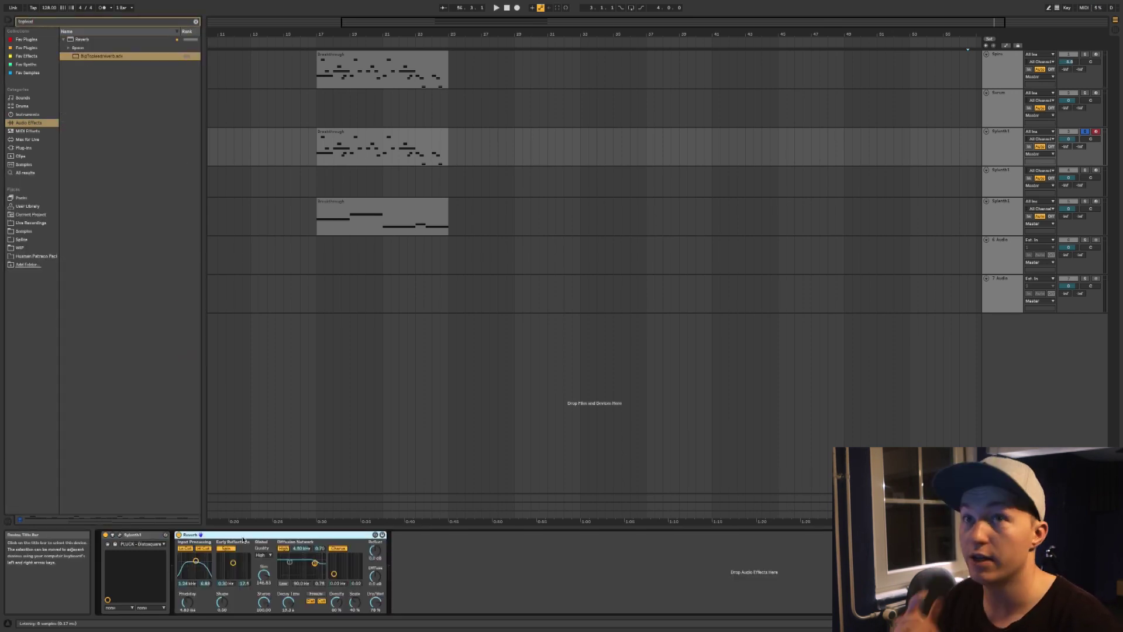
{"action": "left_click", "coordinate": [328, 155]}
{"action": "key", "text": "space"}
{"action": "key", "text": "space"}
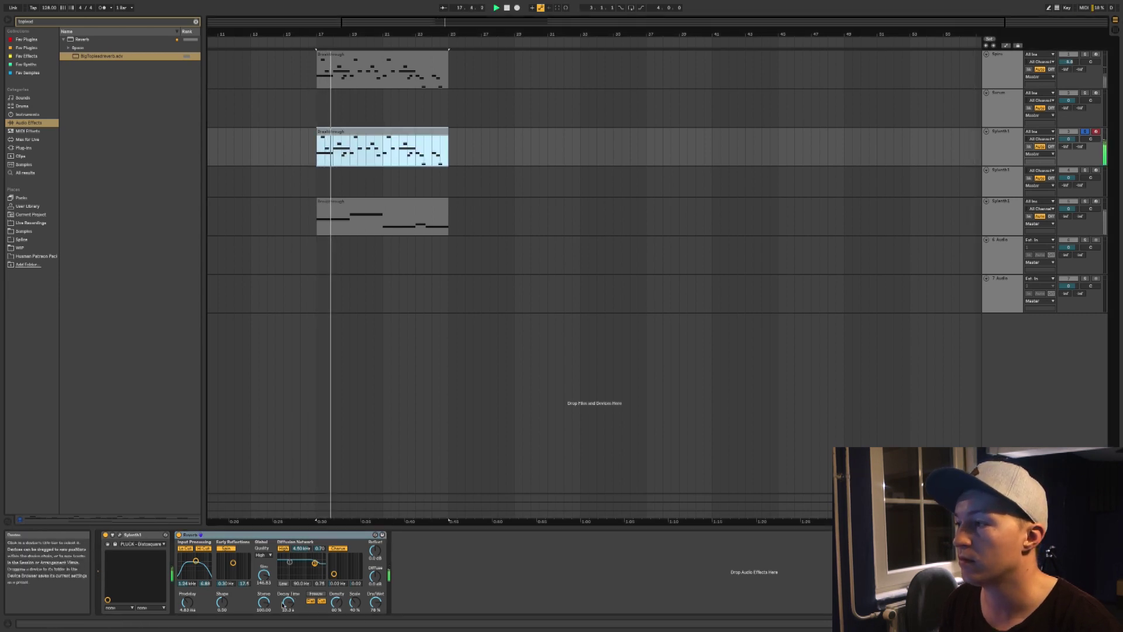
- Show the Sylenth1 pluck's synth, then lower its Reverb's dry/wet amount and input filter frequency
{"action": "left_click", "coordinate": [120, 535]}
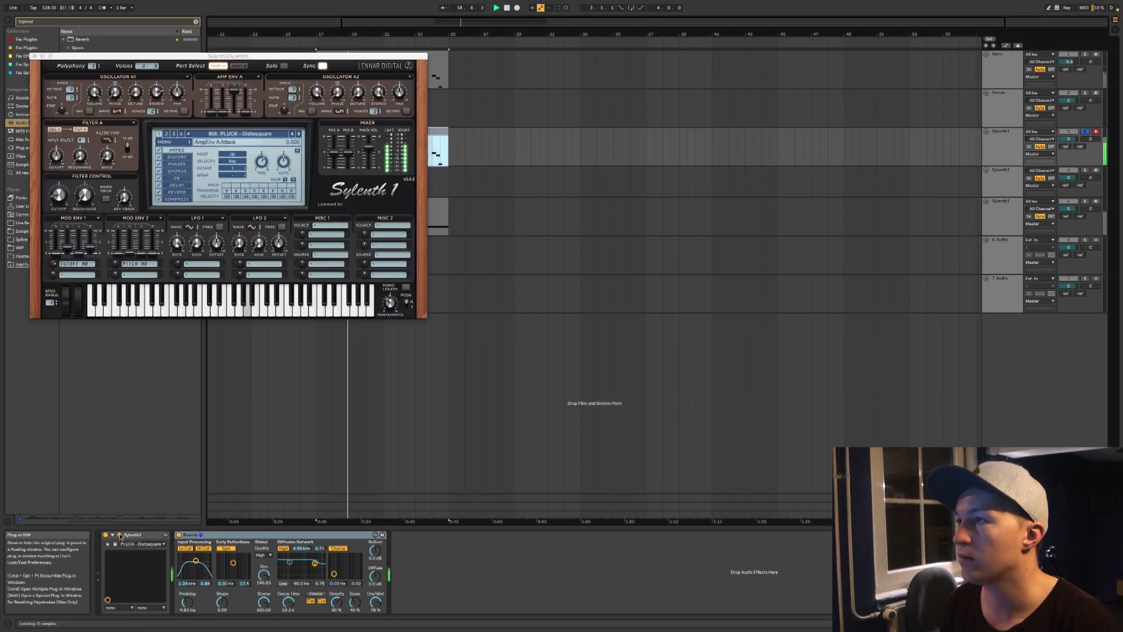
{"action": "left_click", "coordinate": [158, 151]}
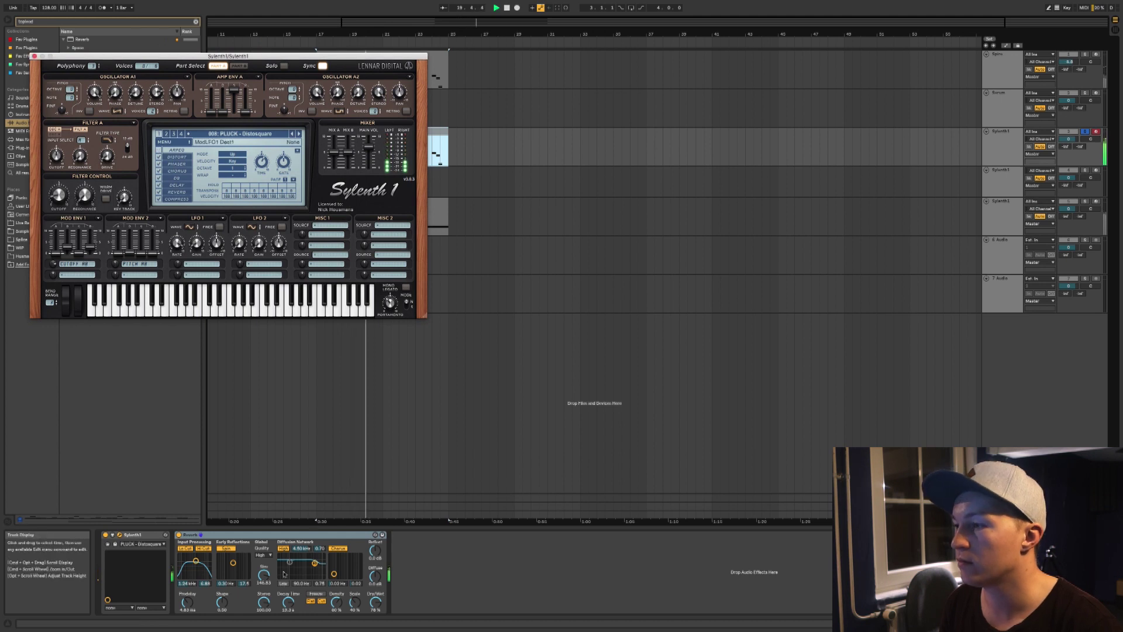
{"action": "left_click_drag", "start_coordinate": [376, 603], "coordinate": [374, 607]}
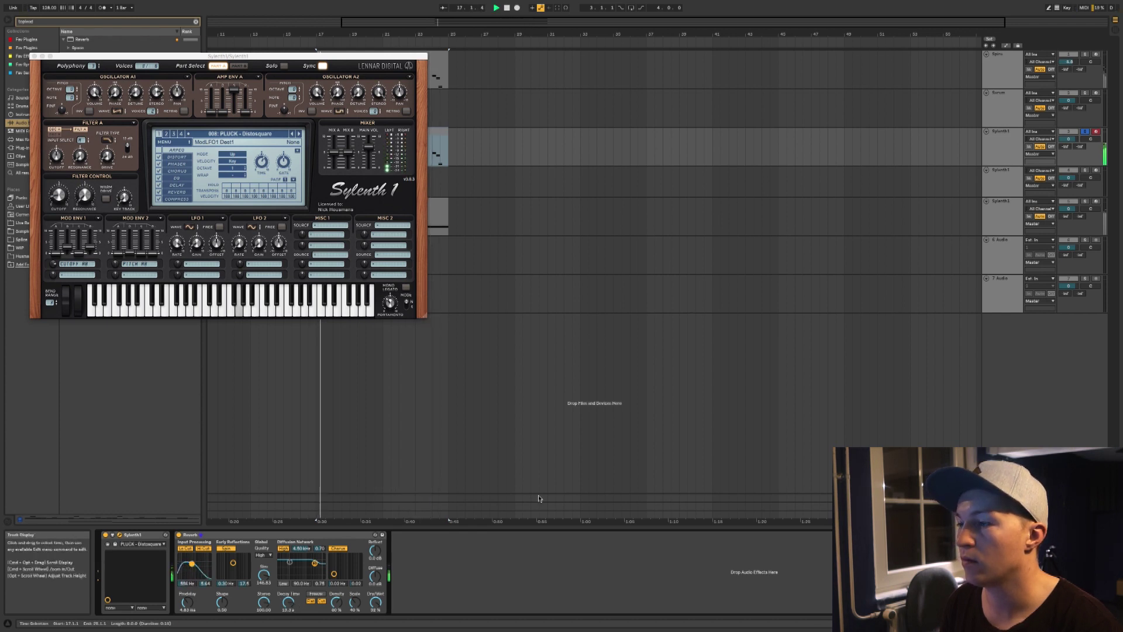
- Unsolo the Sylenth1 pluck track, lower its volume slightly and close its synth window
{"action": "left_click", "coordinate": [1086, 131]}
{"action": "left_click_drag", "start_coordinate": [1069, 141], "coordinate": [1069, 139]}
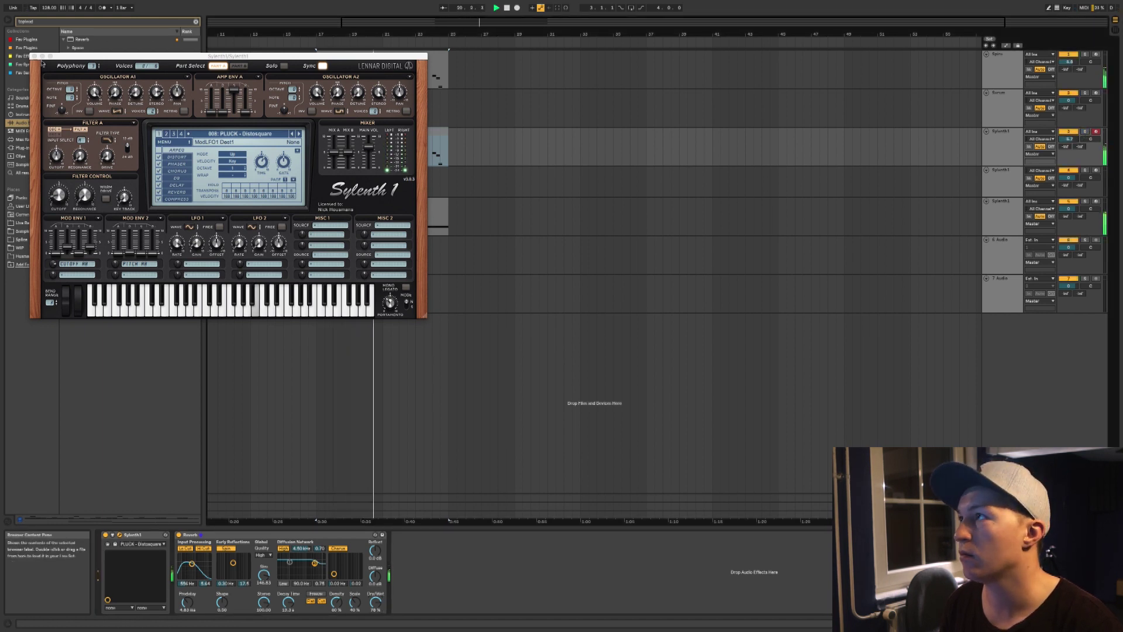
{"action": "left_click", "coordinate": [34, 56]}
- Shift the short note late in bar 7 of the Spire clip slightly later and play the result
{"action": "left_click", "coordinate": [408, 202]}
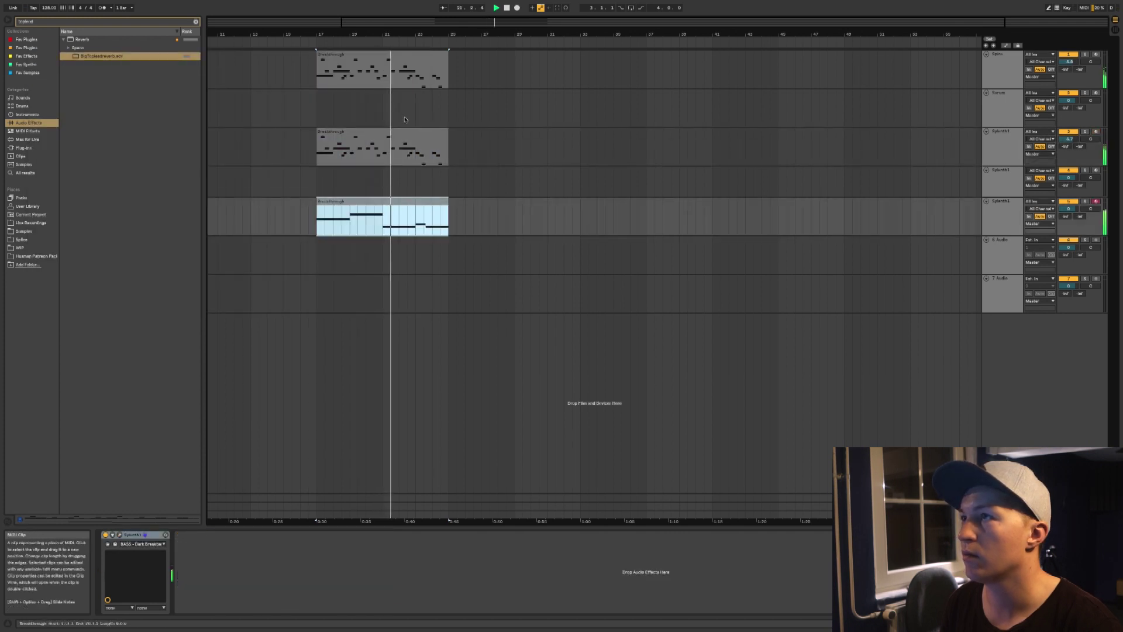
{"action": "left_click", "coordinate": [391, 82], "text": "shift"}
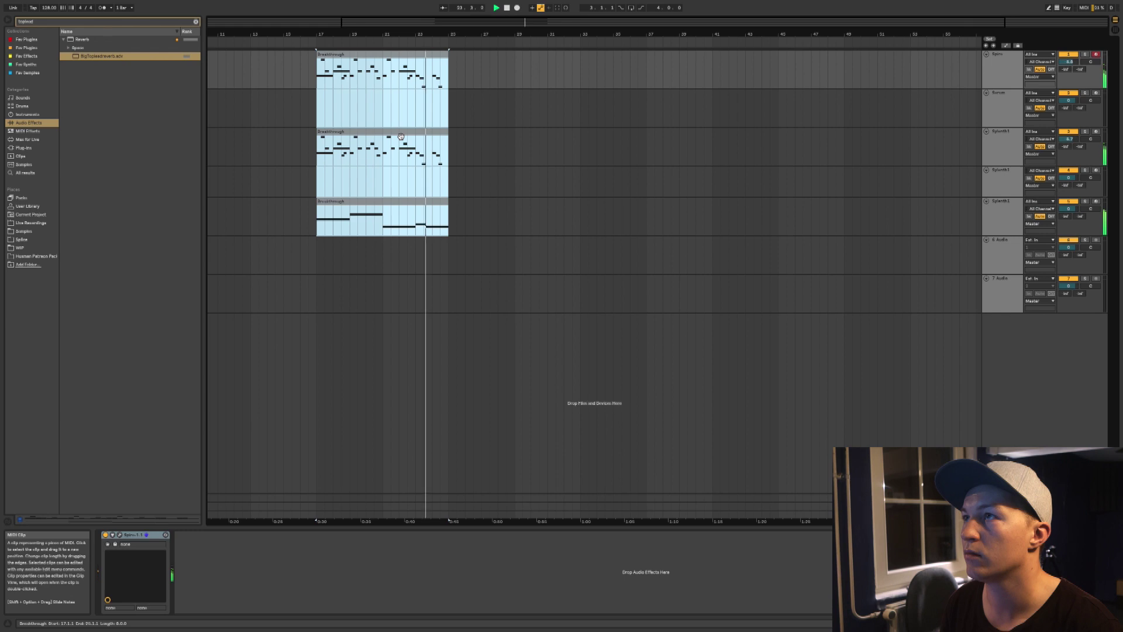
{"action": "key", "text": "shift+Tab"}
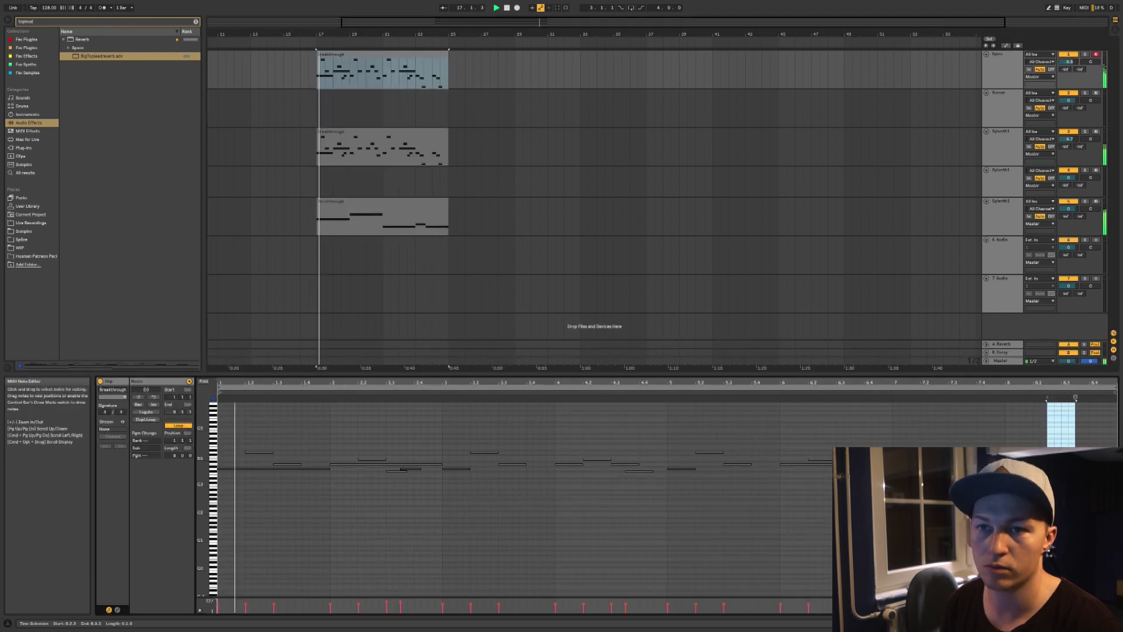
{"action": "left_click", "coordinate": [1012, 402]}
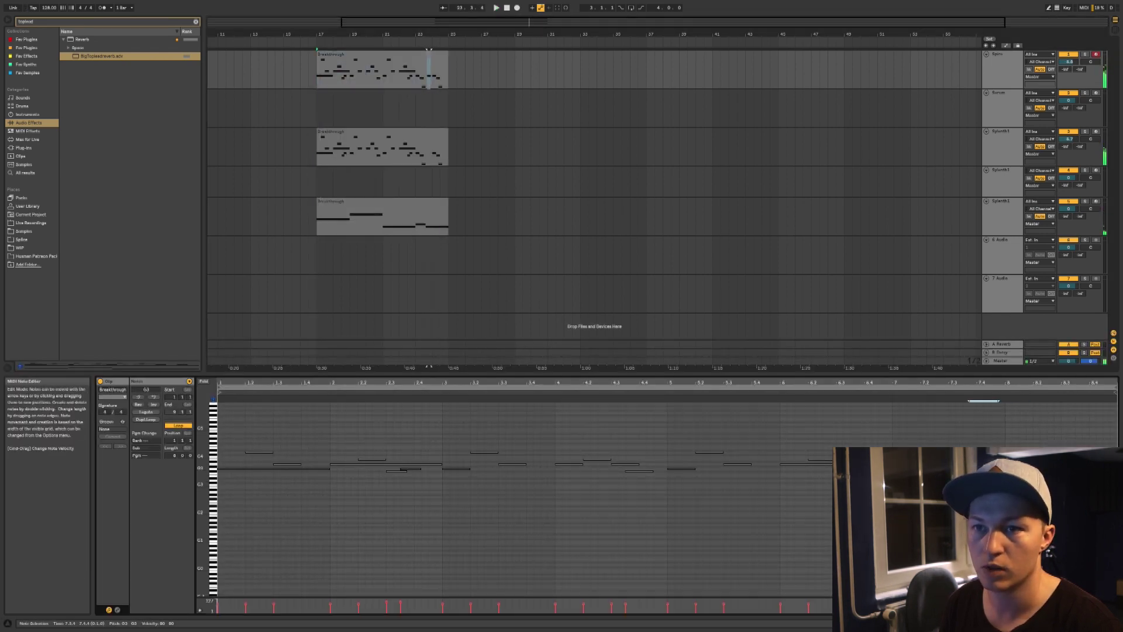
{"action": "left_click_drag", "start_coordinate": [984, 468], "coordinate": [991, 469]}
{"action": "left_click", "coordinate": [886, 392]}
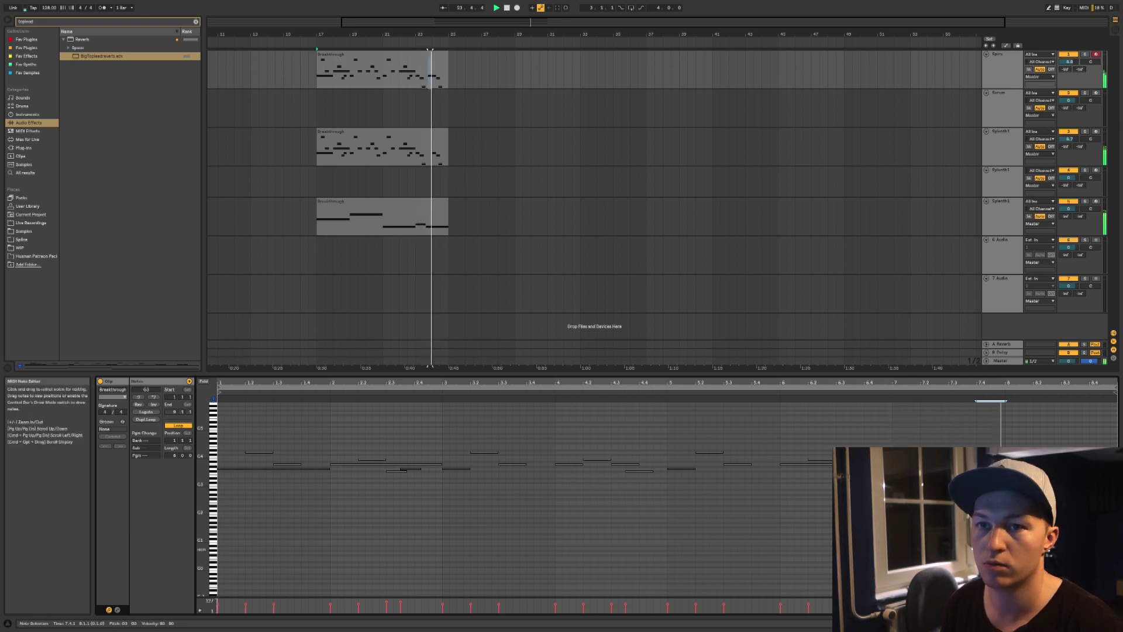
{"action": "key", "text": "shift+Tab"}
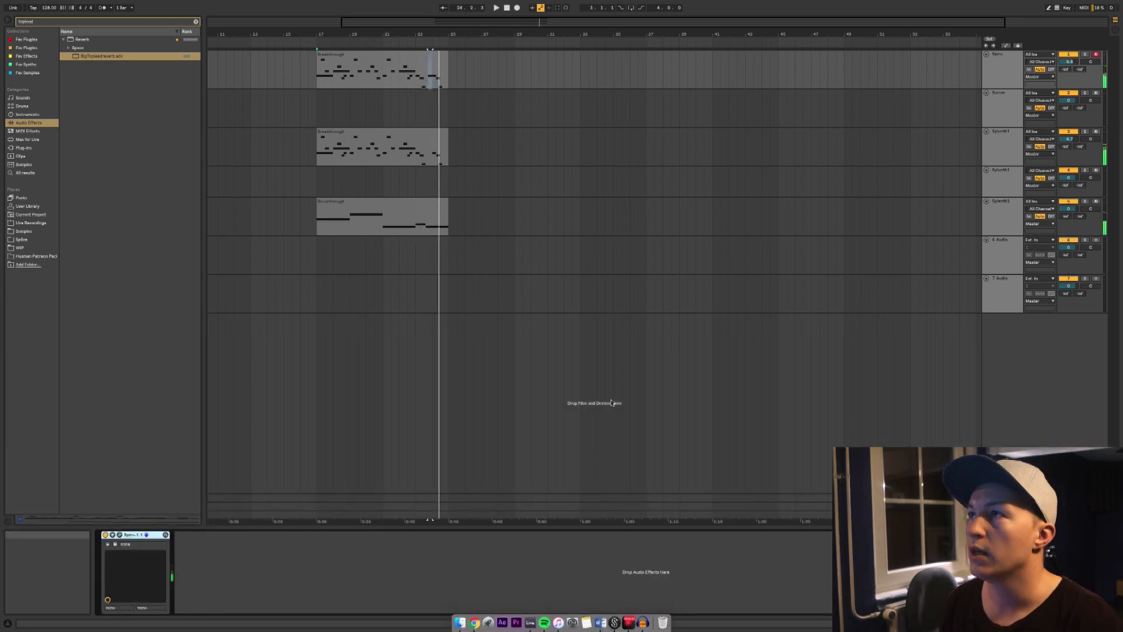
{"action": "left_click", "coordinate": [317, 108]}
{"action": "key", "text": "space"}
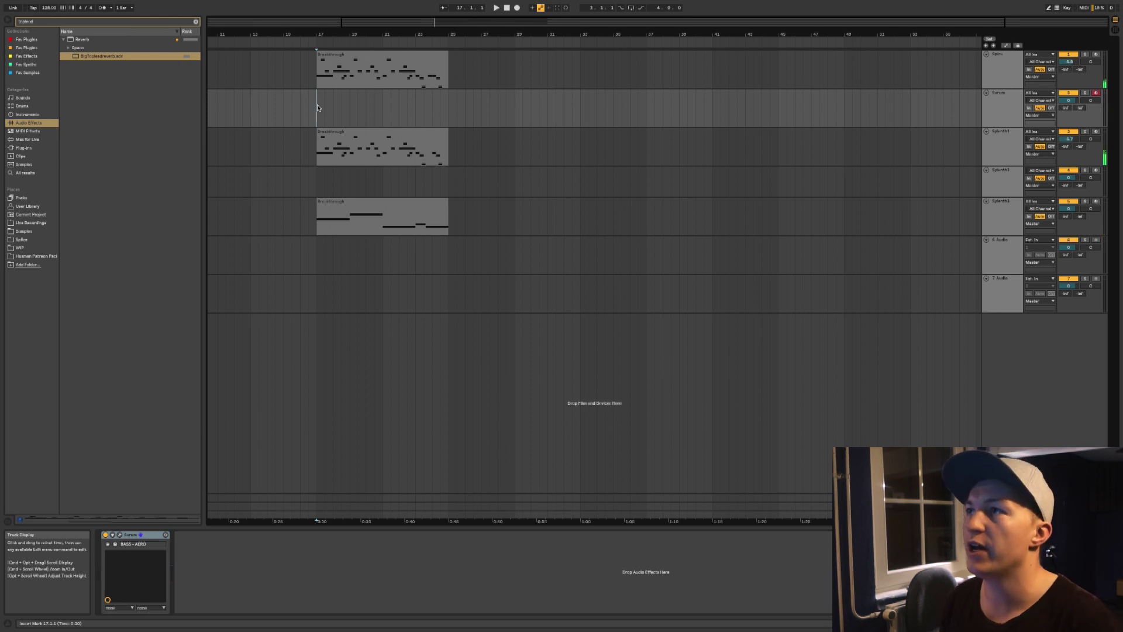
- Open Serum on its track and step through the presets to load LEAD - HYPERSAW
{"action": "left_click", "coordinate": [1003, 115]}
{"action": "left_click", "coordinate": [1004, 79]}
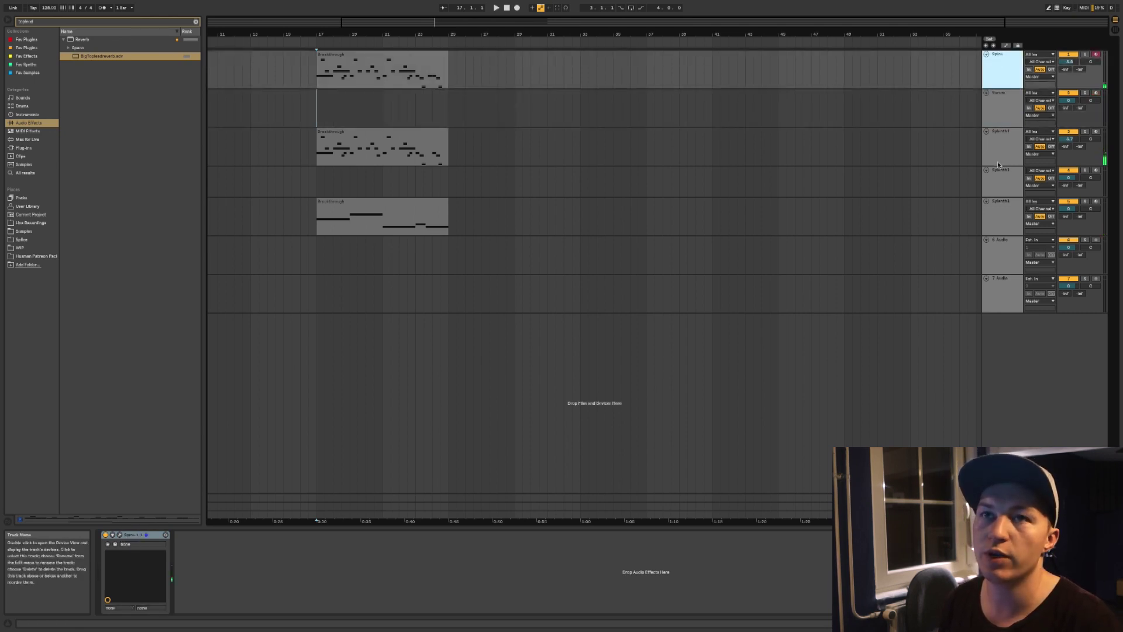
{"action": "left_click", "coordinate": [997, 125]}
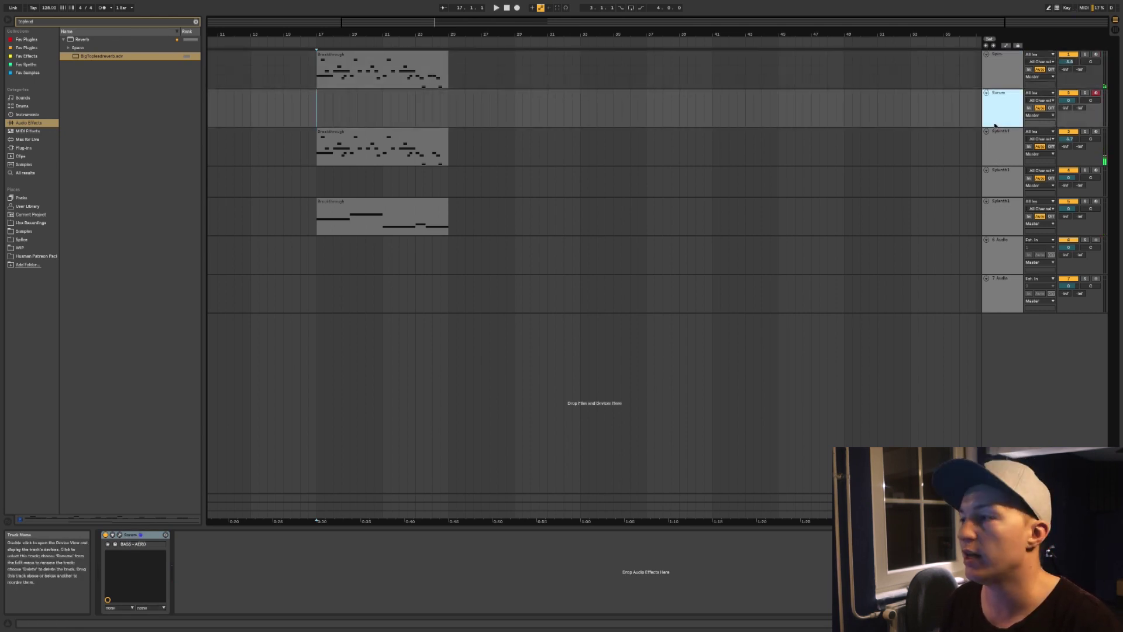
{"action": "left_click", "coordinate": [120, 535]}
{"action": "left_click", "coordinate": [273, 82]}
{"action": "left_click", "coordinate": [340, 76]}
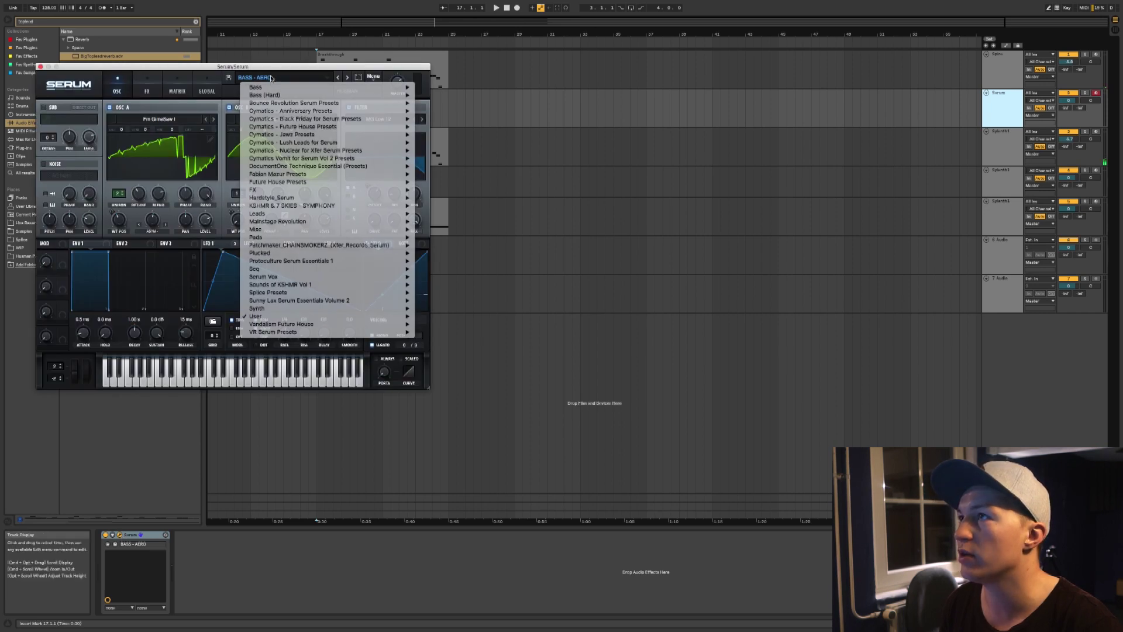
{"action": "left_click", "coordinate": [345, 78]}
{"action": "left_click", "coordinate": [346, 77]}
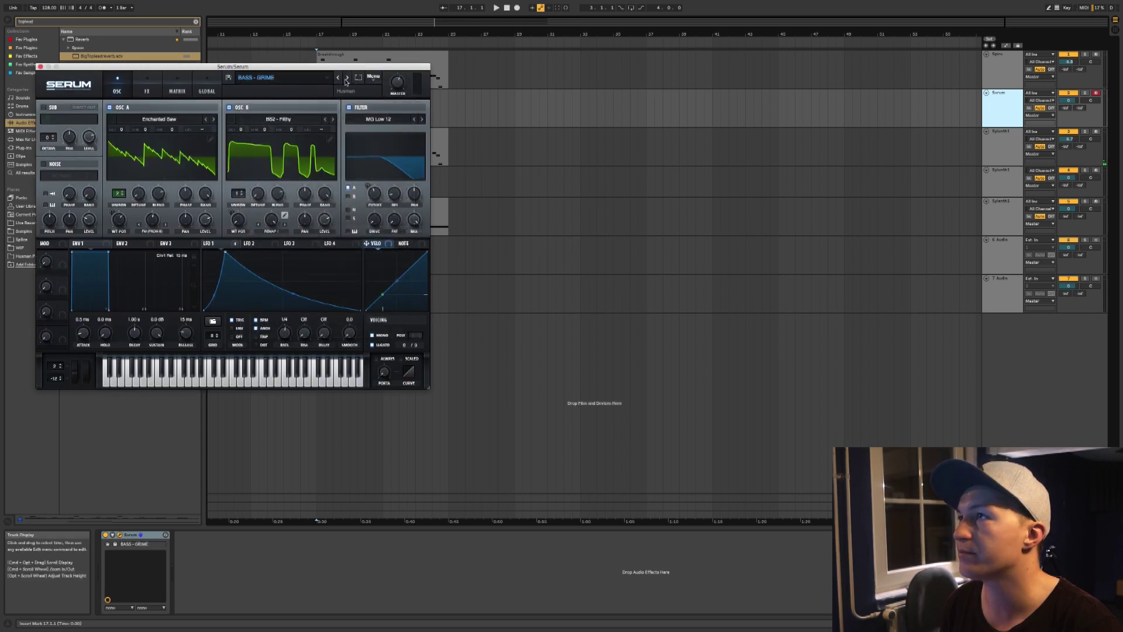
{"action": "left_click", "coordinate": [346, 77]}
{"action": "left_click", "coordinate": [346, 77]}
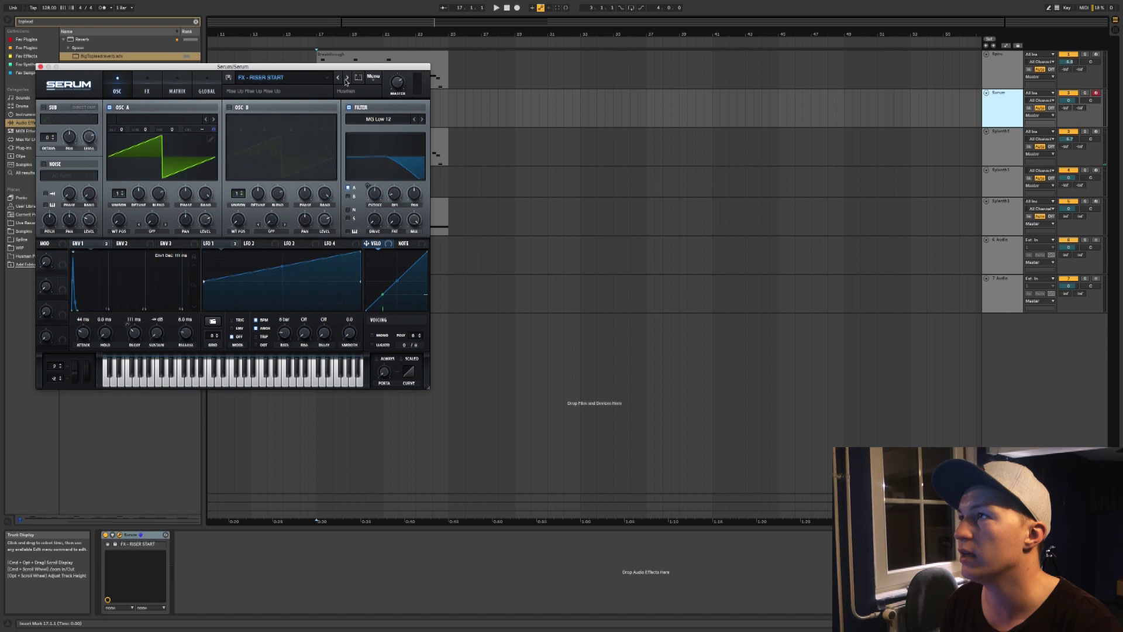
{"action": "left_click", "coordinate": [345, 78]}
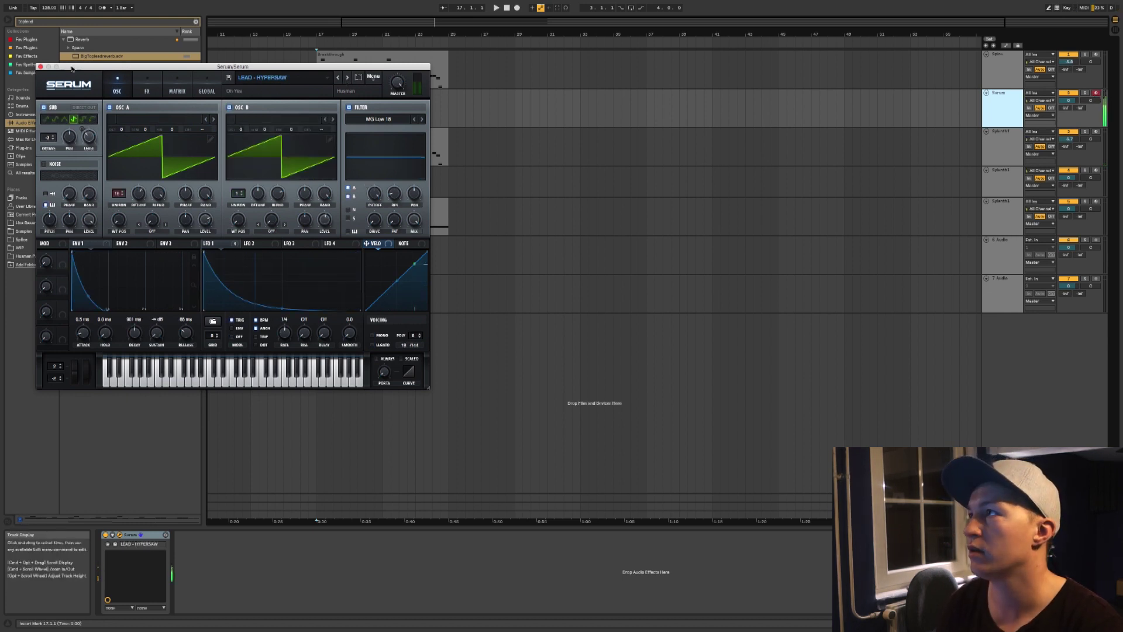
{"action": "left_click", "coordinate": [40, 67]}
- Copy the Spire clip onto the Serum track at bar 26 and play it
{"action": "left_click_drag", "start_coordinate": [330, 80], "coordinate": [478, 119]}
{"action": "key", "text": "space"}
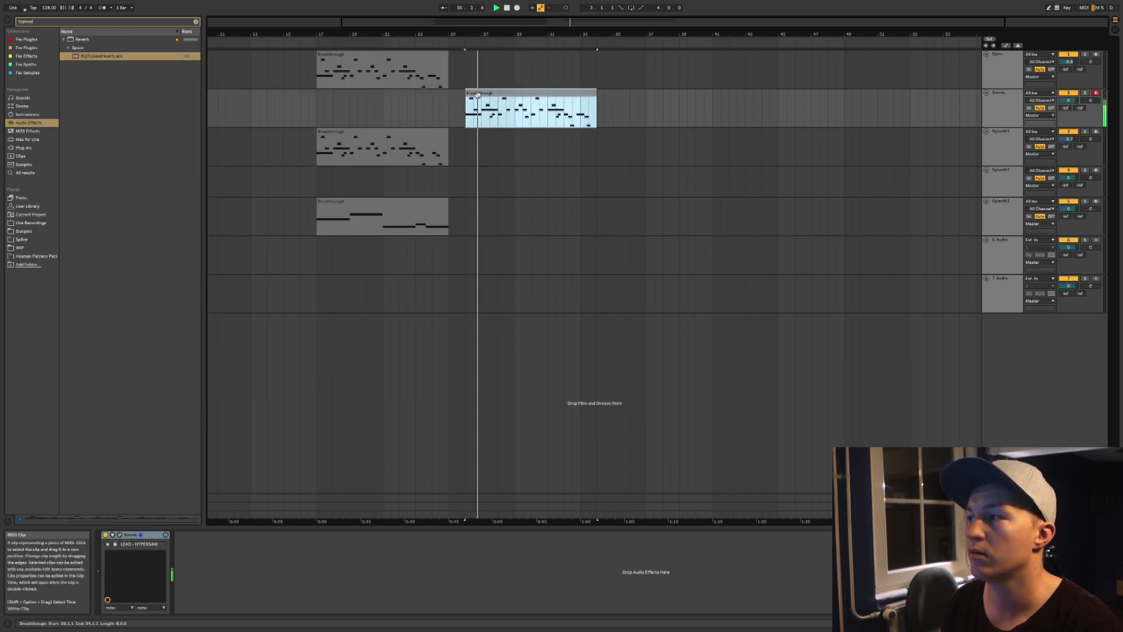
{"action": "key", "text": "space"}
- Turn off the sub oscillator in the Serum lead and close its window
{"action": "left_click", "coordinate": [119, 535]}
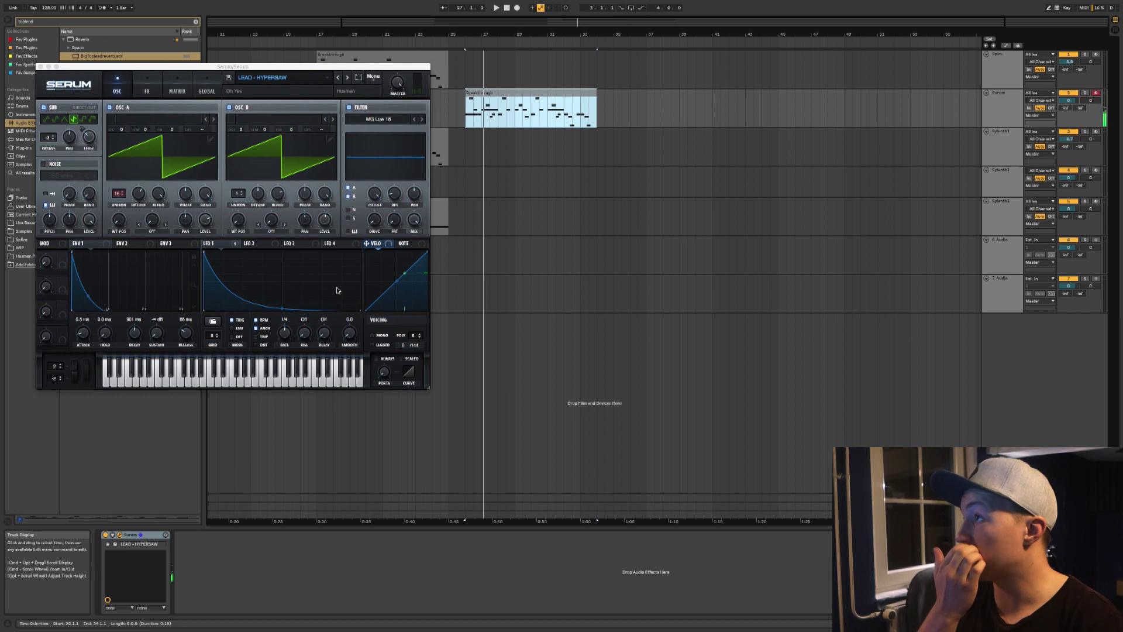
{"action": "left_click", "coordinate": [43, 108]}
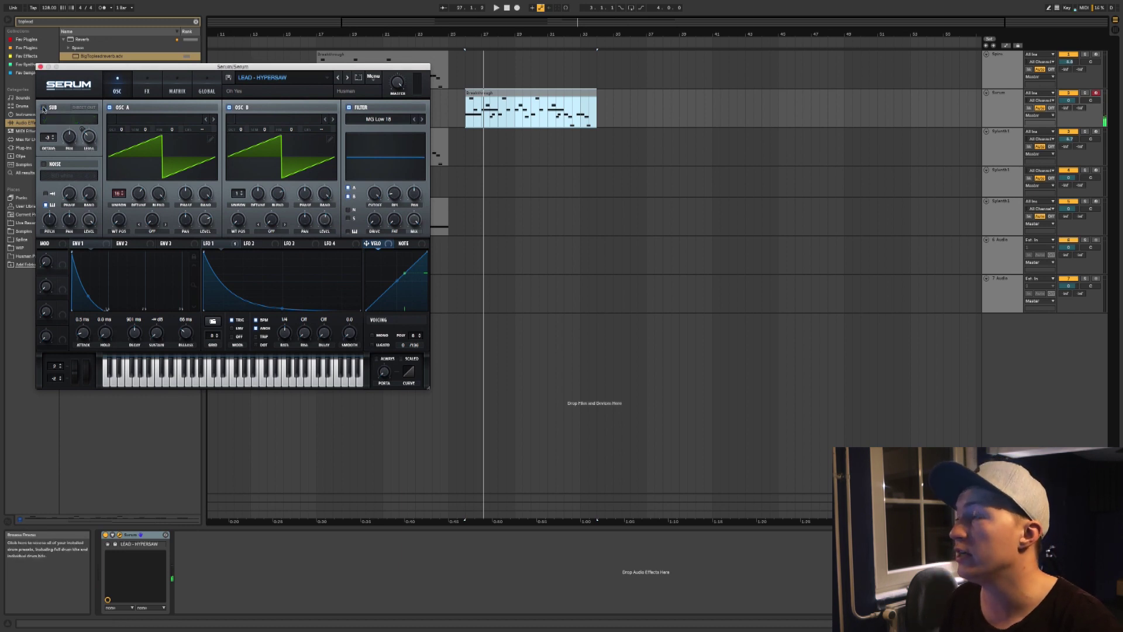
{"action": "left_click", "coordinate": [39, 66]}
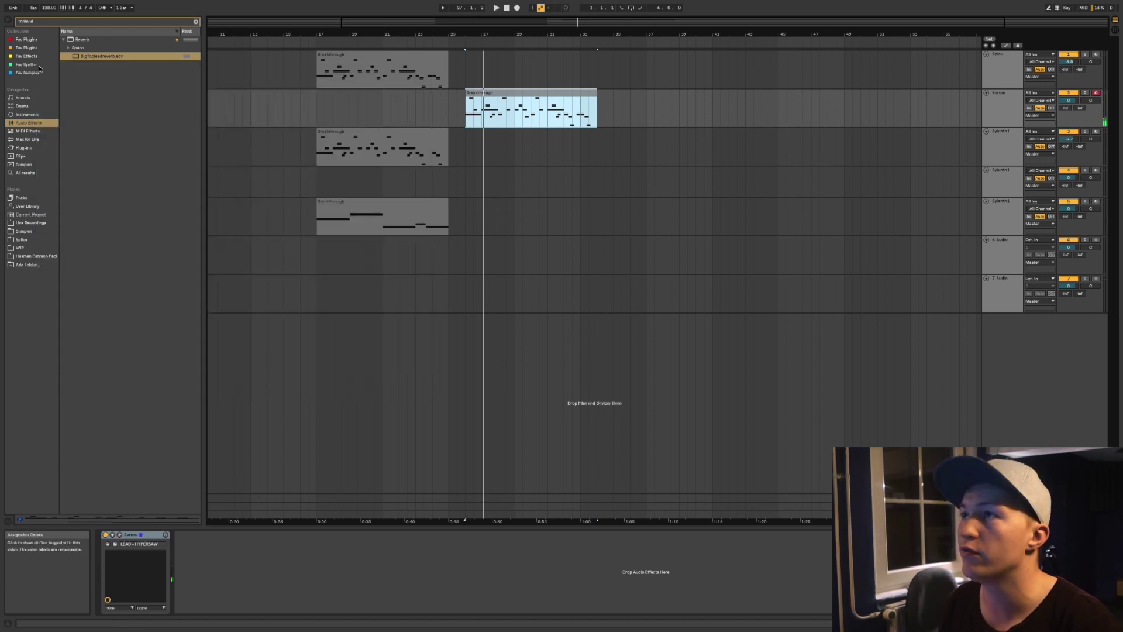
- Copy all notes of the Sylenth1 bass clip into the Serum clip beneath its melody and play it
{"action": "double_click", "coordinate": [506, 95]}
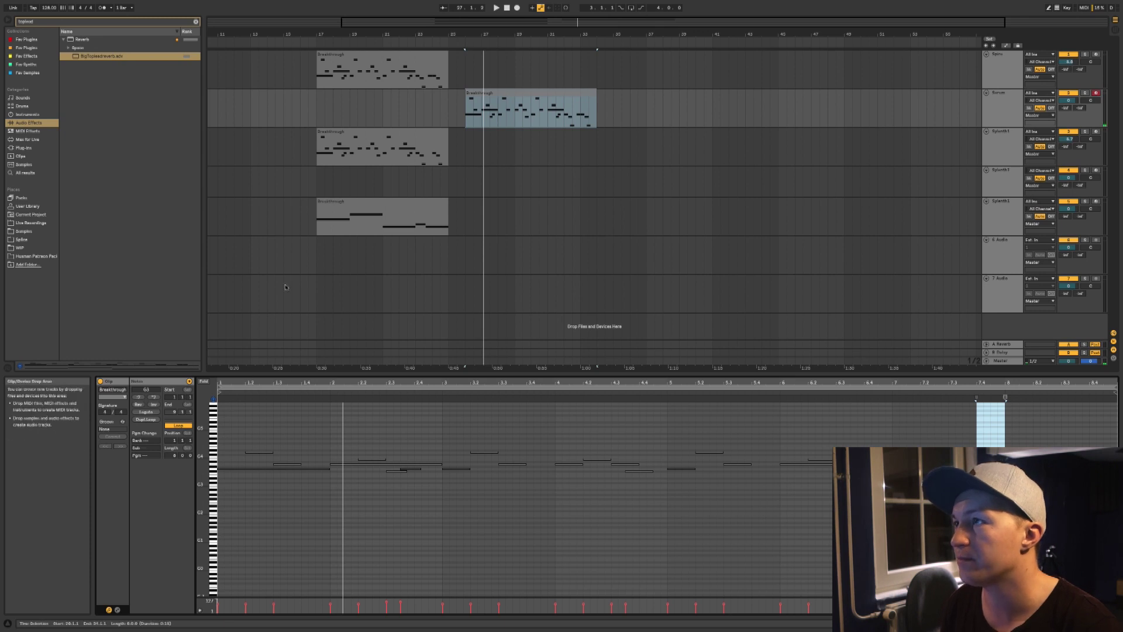
{"action": "left_click", "coordinate": [335, 201]}
{"action": "key", "text": "super+a"}
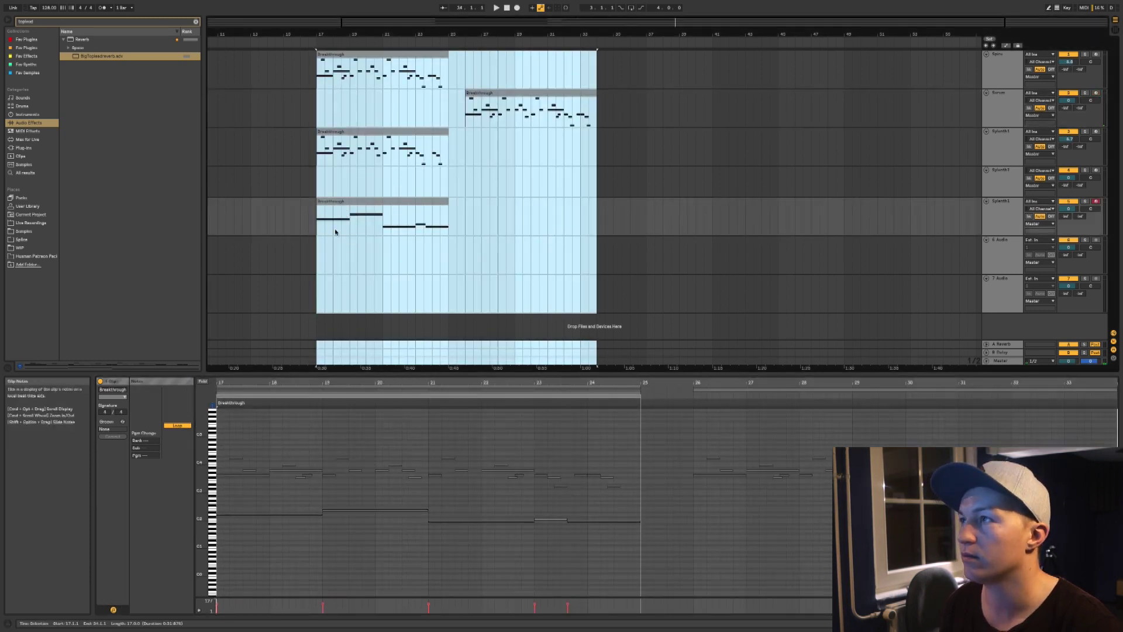
{"action": "left_click", "coordinate": [328, 208]}
{"action": "left_click", "coordinate": [253, 509]}
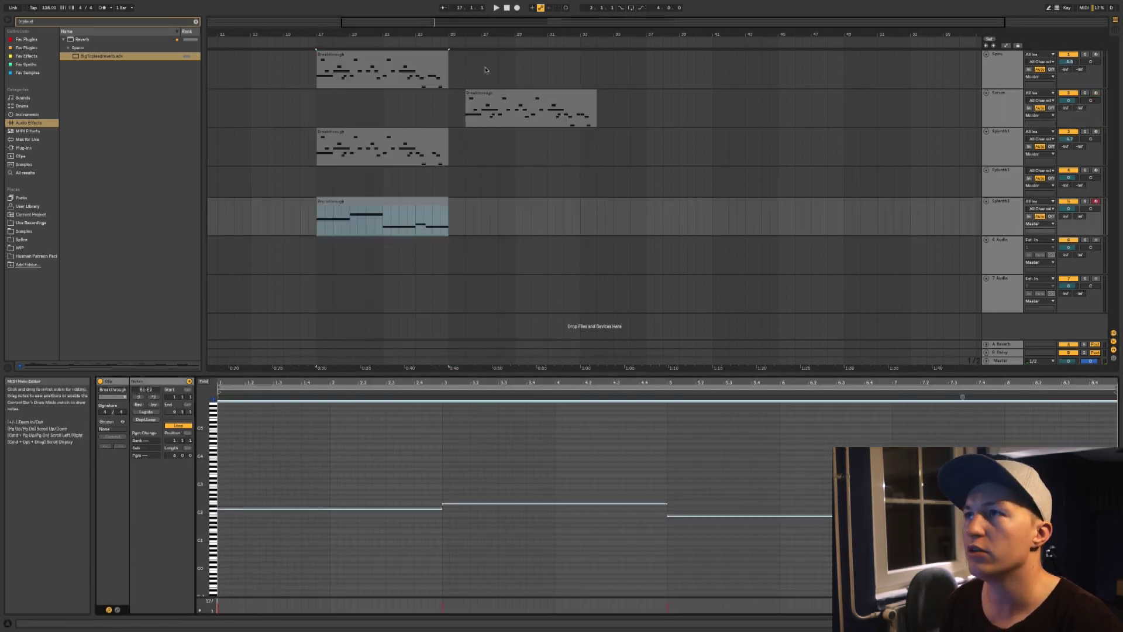
{"action": "left_click", "coordinate": [479, 97]}
{"action": "left_click", "coordinate": [222, 495]}
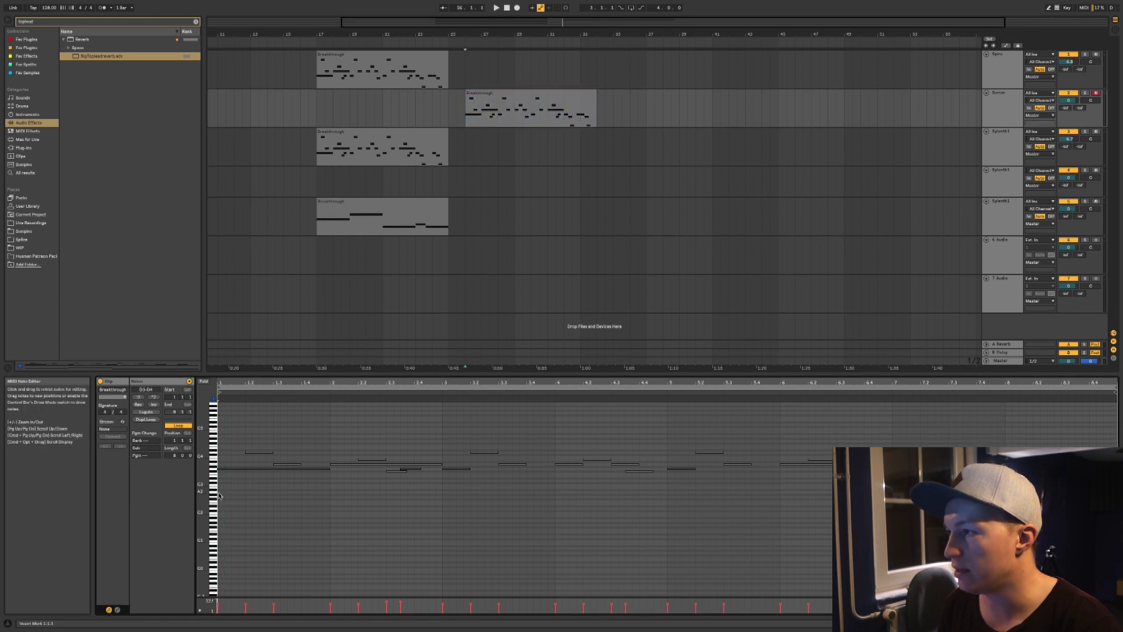
{"action": "key", "text": "super+a"}
{"action": "left_click", "coordinate": [999, 94]}
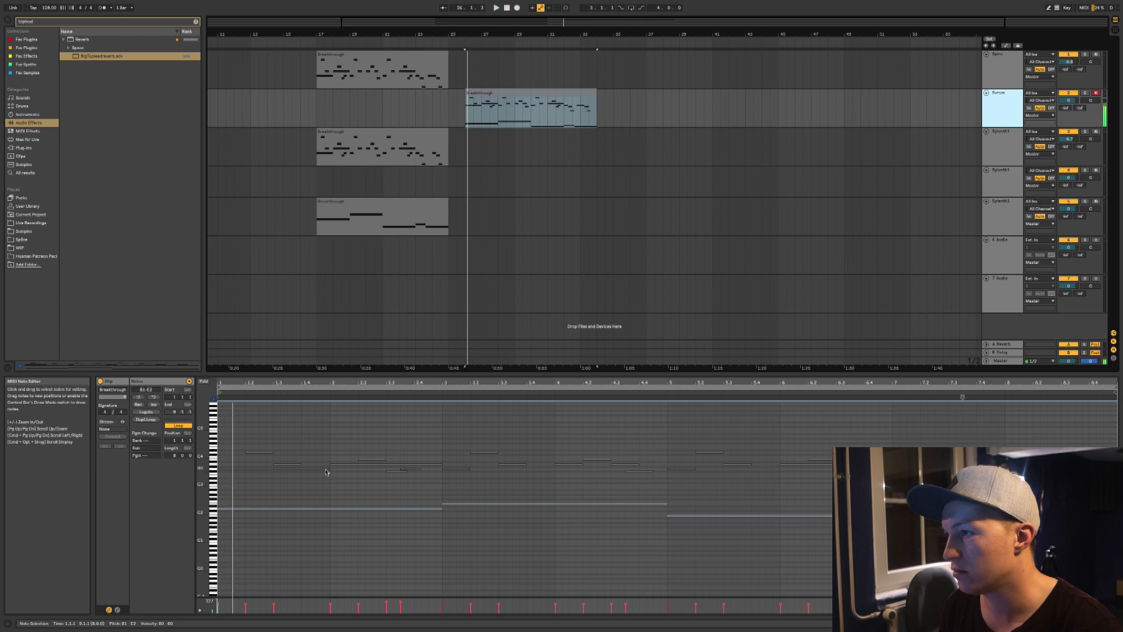
- Shorten the opening melody note of the Serum clip and transpose its bass notes down one octave
{"action": "left_click", "coordinate": [227, 468]}
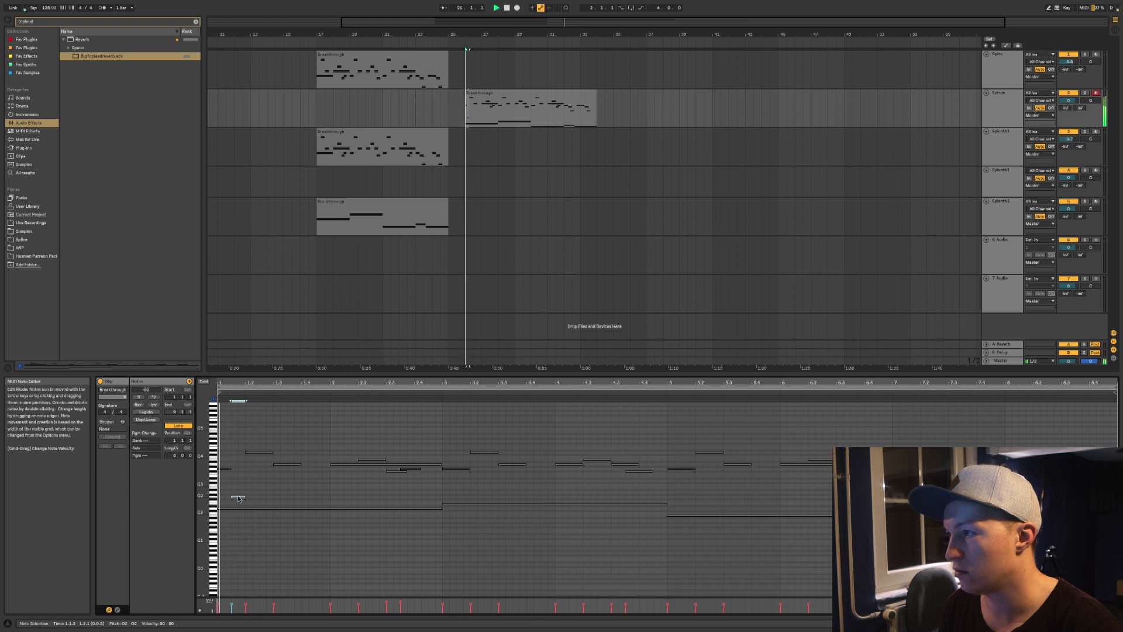
{"action": "left_click_drag", "start_coordinate": [240, 502], "coordinate": [764, 560]}
{"action": "key", "text": "shift+Down"}
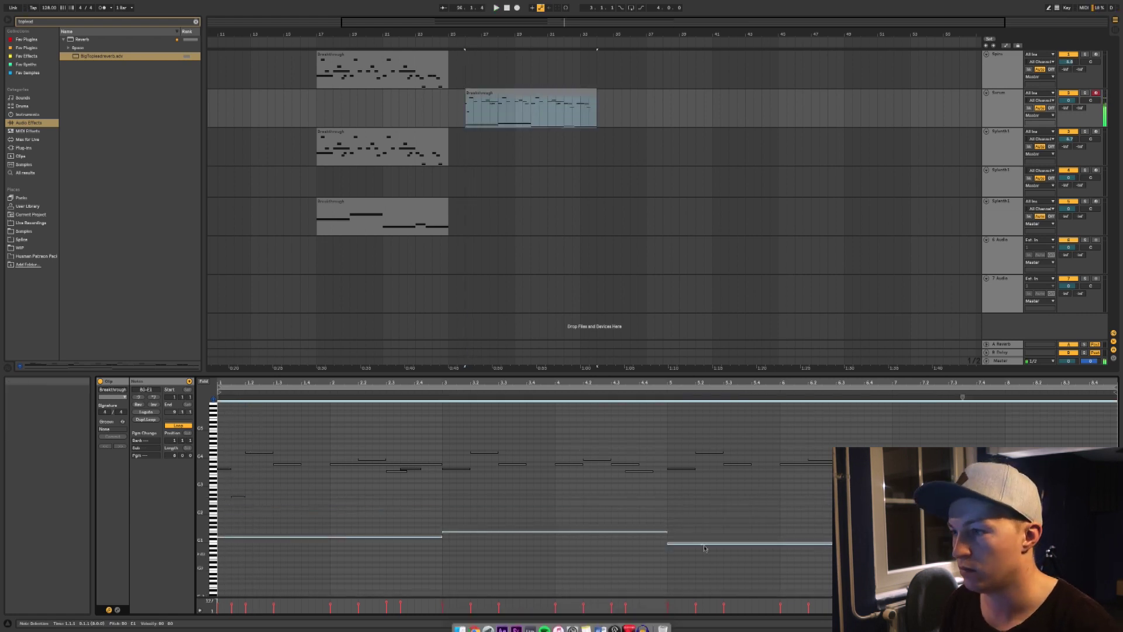
- Replace the Serum clip's first long bass note with repeated eighth notes filling bar 1, keeping them at the same pitch
{"action": "left_click", "coordinate": [370, 566]}
{"action": "left_click_drag", "start_coordinate": [443, 538], "coordinate": [236, 536]}
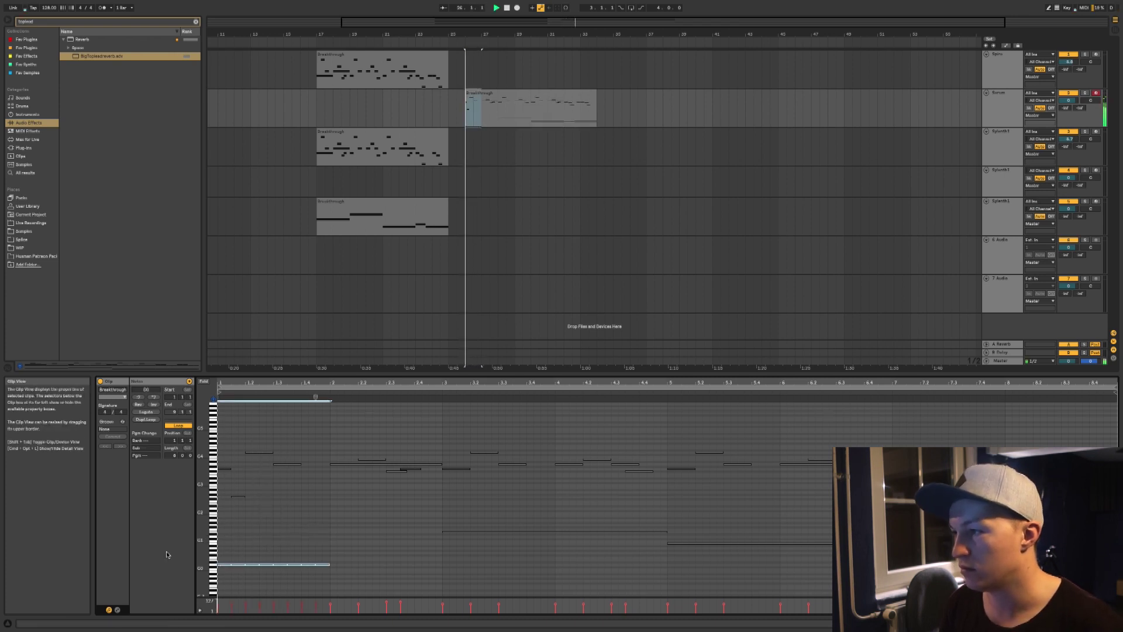
{"action": "key", "text": "shift+Up"}
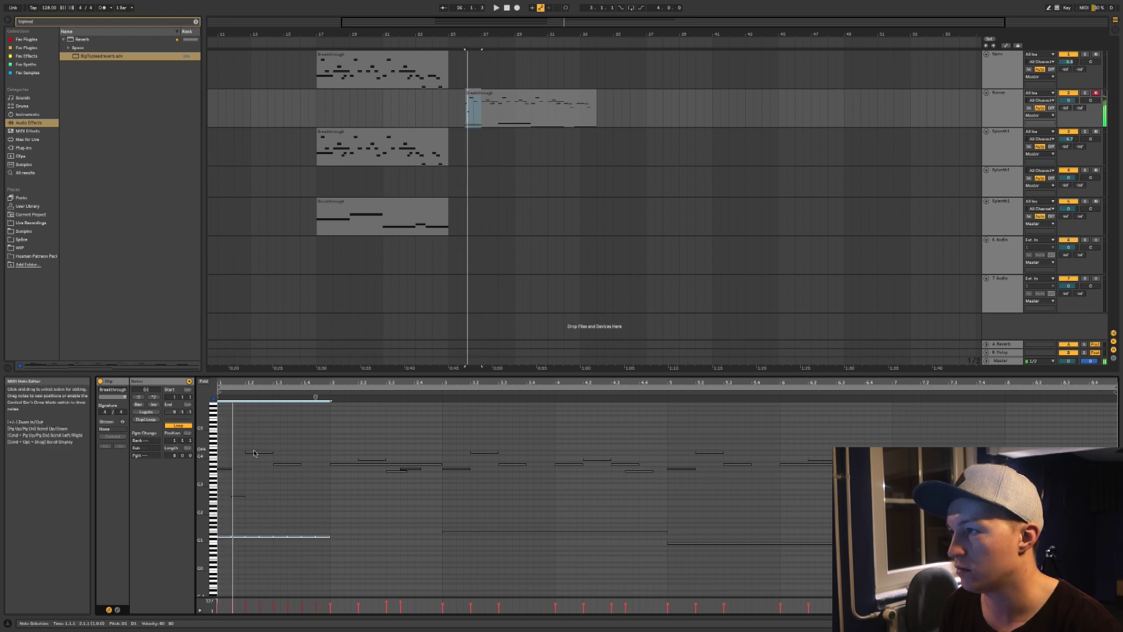
- Lengthen the Serum clip's opening melody note, repeat it right after at the same pitch, and delete the high note on beat 2
{"action": "left_click", "coordinate": [232, 467]}
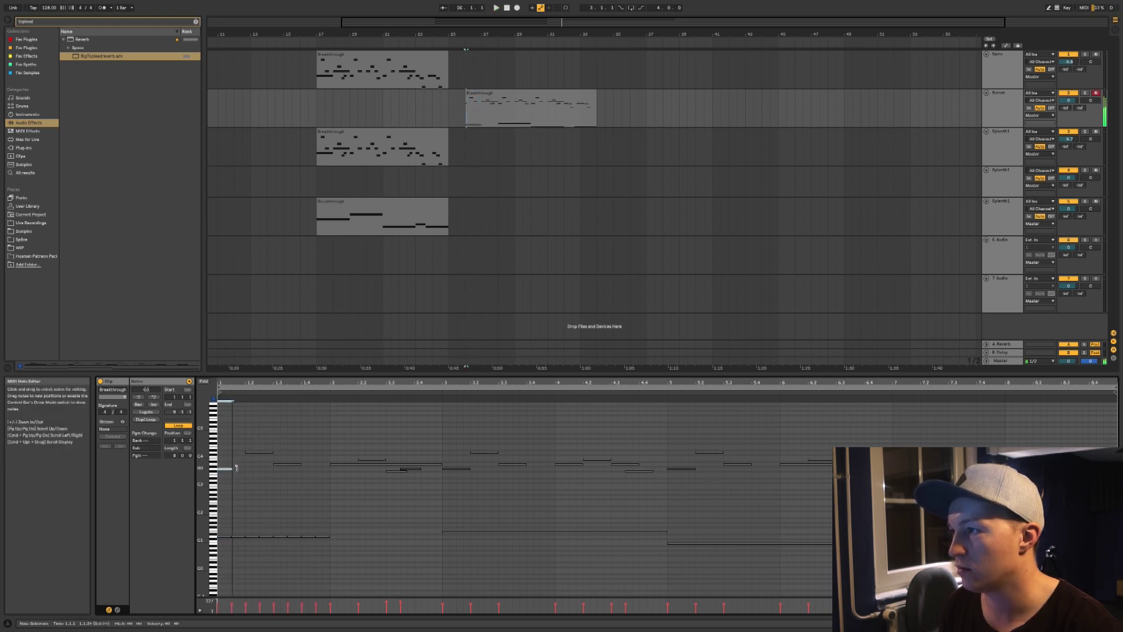
{"action": "left_click_drag", "start_coordinate": [233, 467], "coordinate": [238, 472]}
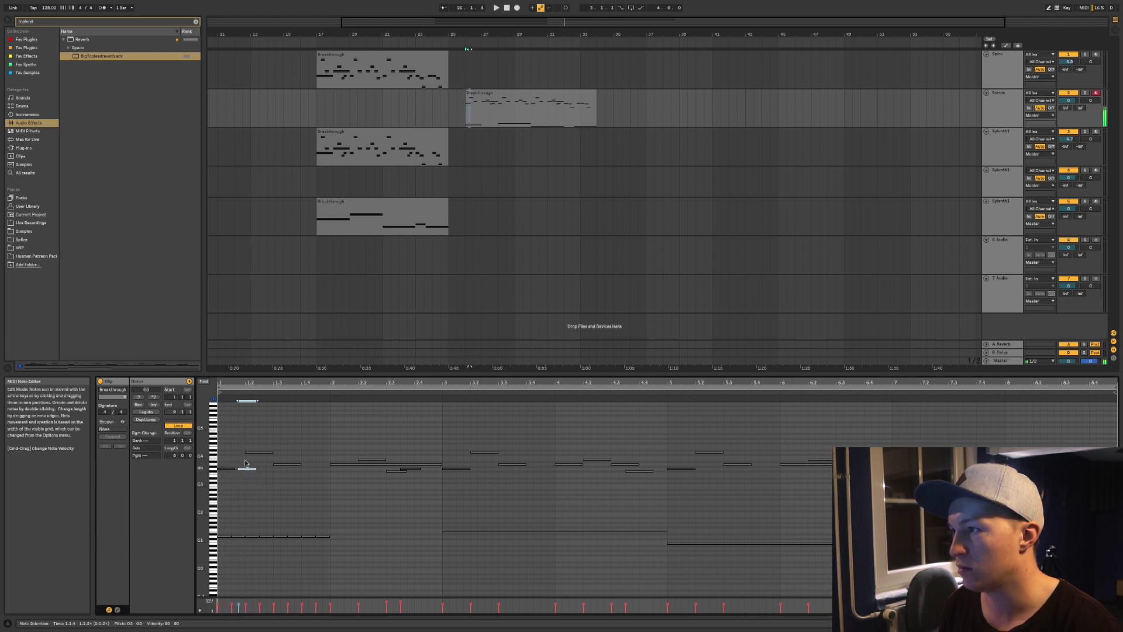
{"action": "key", "text": "Delete"}
{"action": "key", "text": "space"}
{"action": "key", "text": "space"}
{"action": "key", "text": "space"}
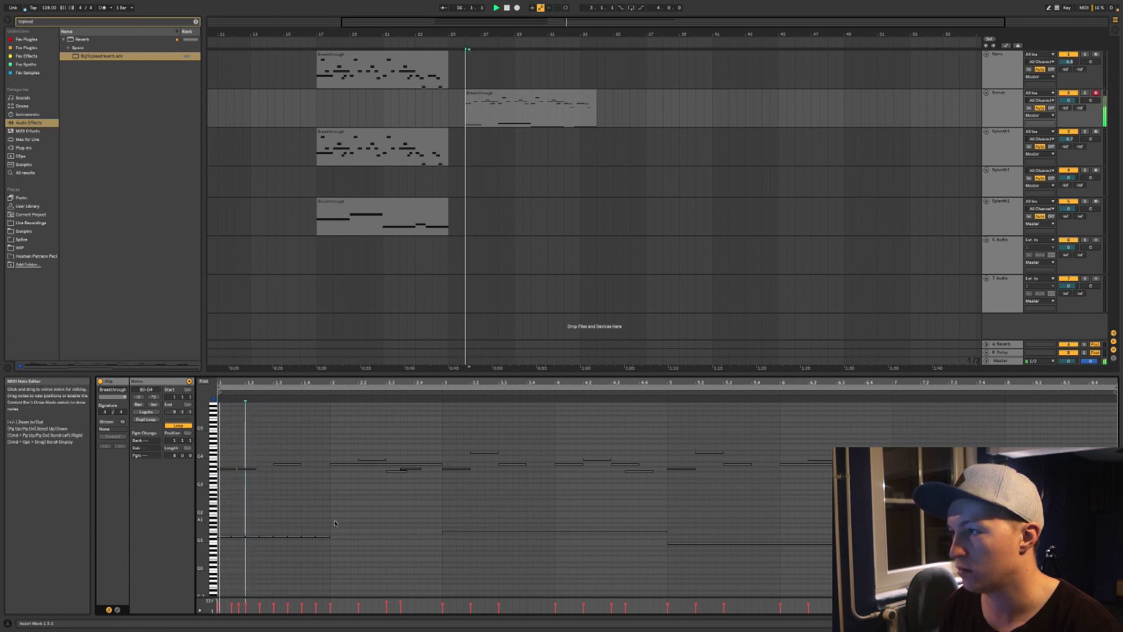
{"action": "key", "text": "space"}
- Continue the Serum clip's bar 1 melody with two F#3 notes followed by two D3 notes, matching the rhythm of the opening notes
{"action": "left_click_drag", "start_coordinate": [254, 469], "coordinate": [270, 469]}
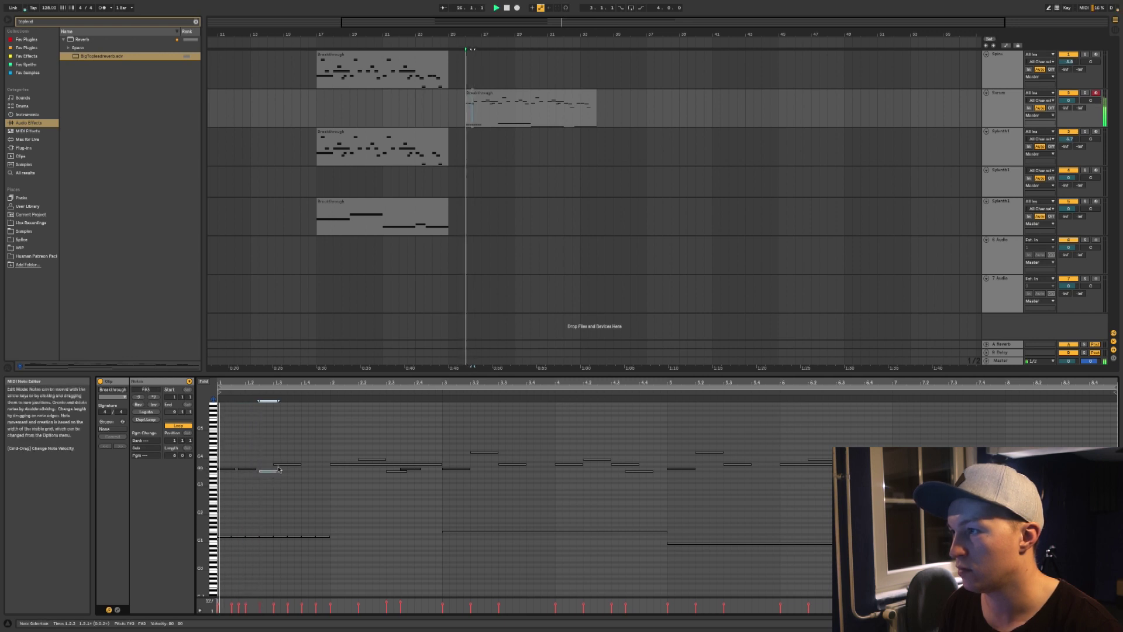
{"action": "key", "text": "space"}
{"action": "key", "text": "space"}
{"action": "key", "text": "space"}
{"action": "left_click_drag", "start_coordinate": [281, 465], "coordinate": [300, 472]}
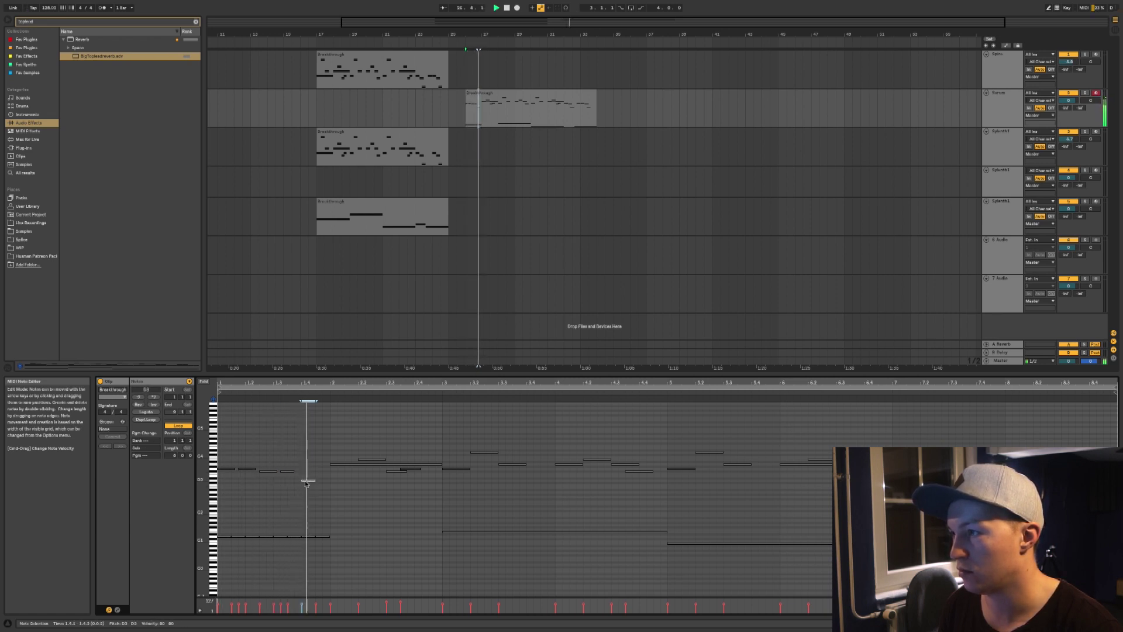
{"action": "left_click_drag", "start_coordinate": [305, 483], "coordinate": [327, 483]}
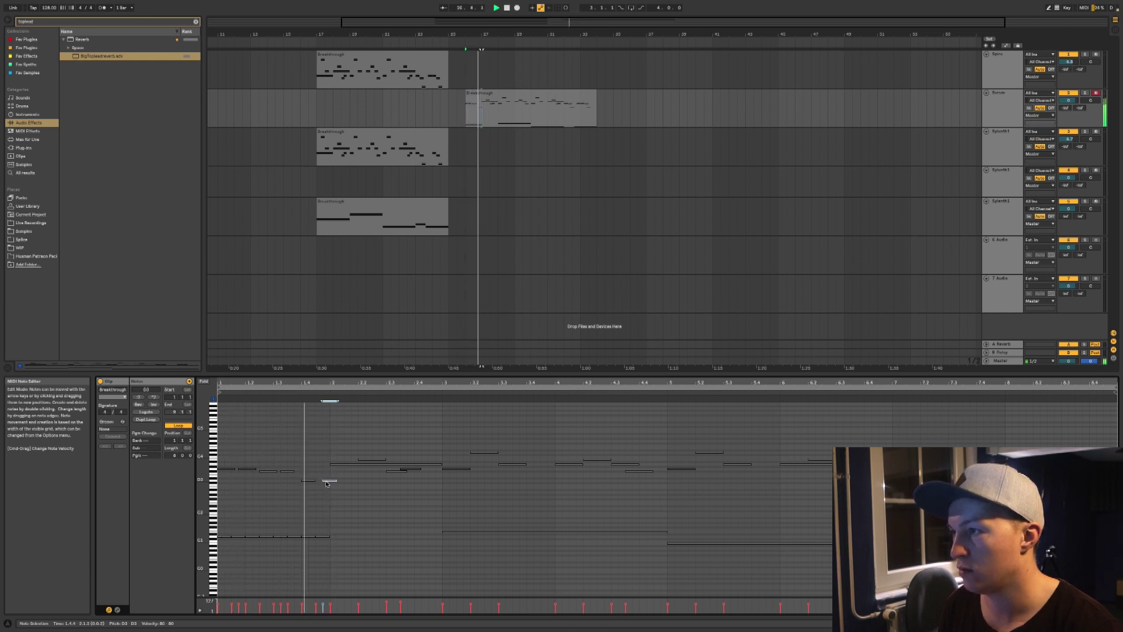
- Delete the original melody notes in bar 2 of the Serum clip and stop playback
{"action": "left_click", "coordinate": [334, 465]}
{"action": "key", "text": "Delete"}
{"action": "left_click_drag", "start_coordinate": [356, 438], "coordinate": [419, 503]}
{"action": "key", "text": "Delete"}
{"action": "key", "text": "space"}
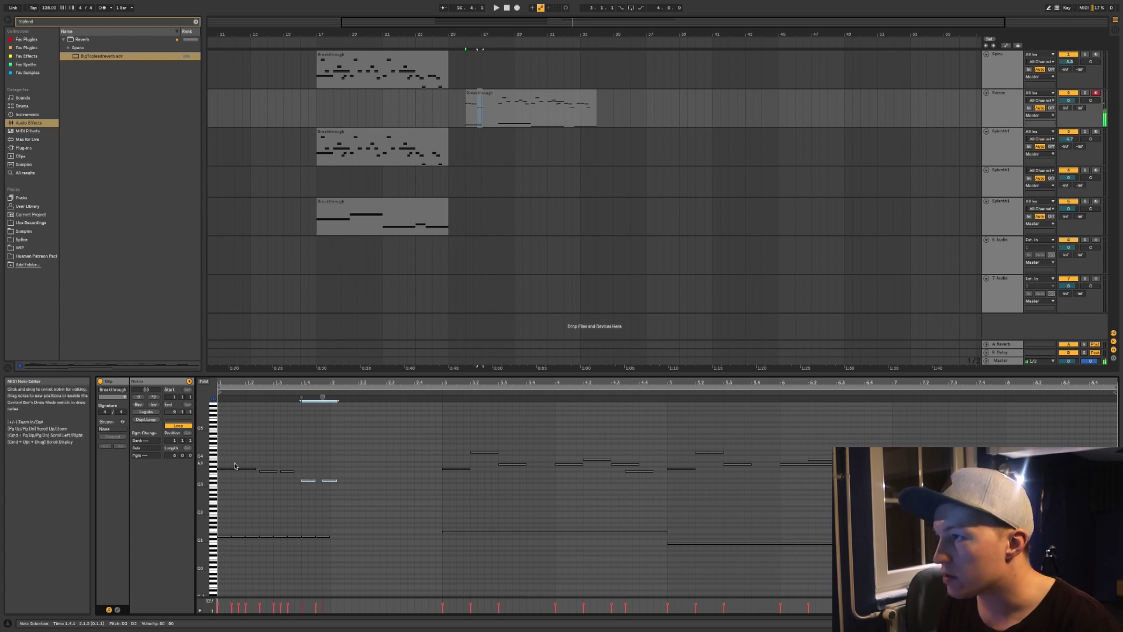
- Match bar 1's D1 bass notes to the melody rhythm and continue both parts through bar 2, ending the melody on B2
{"action": "mouse_move", "coordinate": [231, 474]}
{"action": "left_mouse_down"}
{"action": "mouse_move", "coordinate": [246, 472]}
{"action": "mouse_move", "coordinate": [225, 475]}
{"action": "left_mouse_up"}
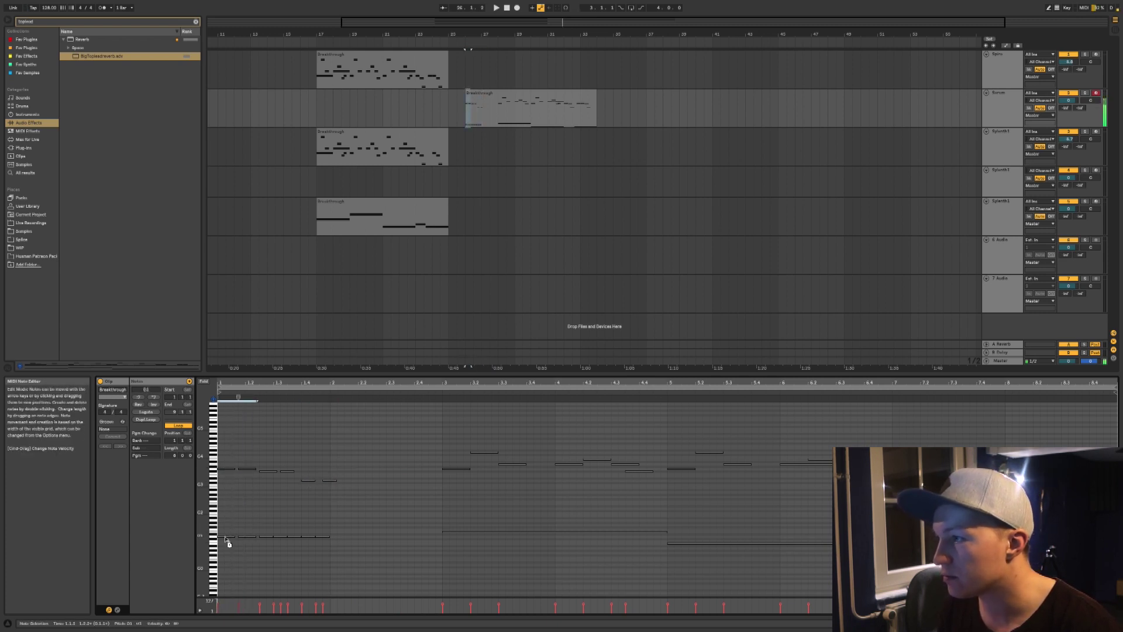
{"action": "left_click_drag", "start_coordinate": [226, 539], "coordinate": [314, 538]}
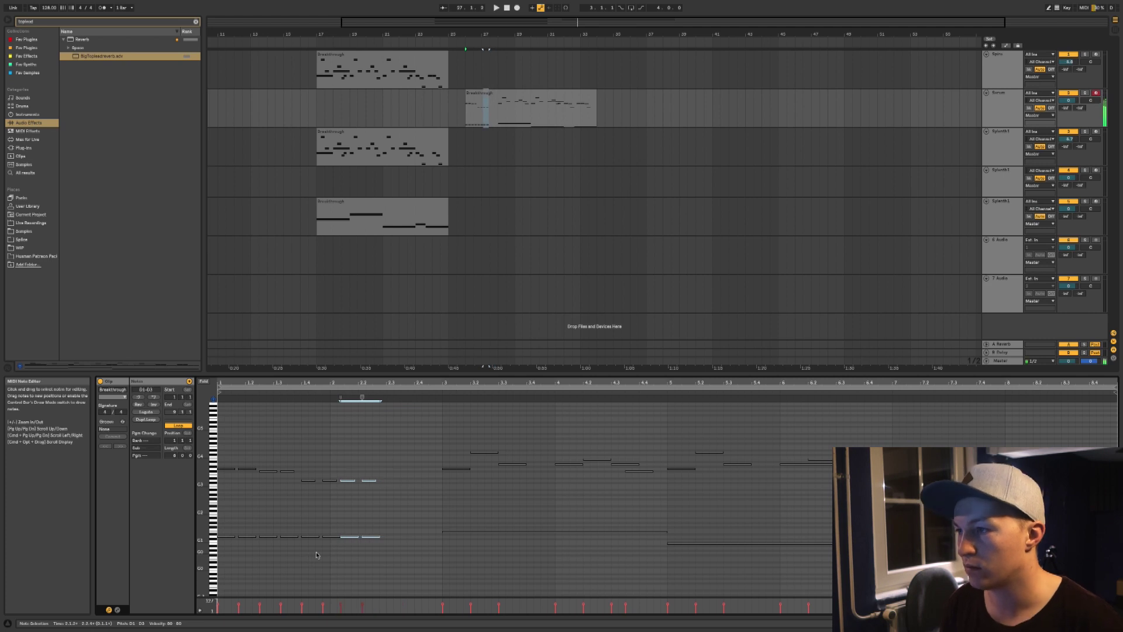
{"action": "left_click_drag", "start_coordinate": [417, 457], "coordinate": [423, 566]}
{"action": "key", "text": "space"}
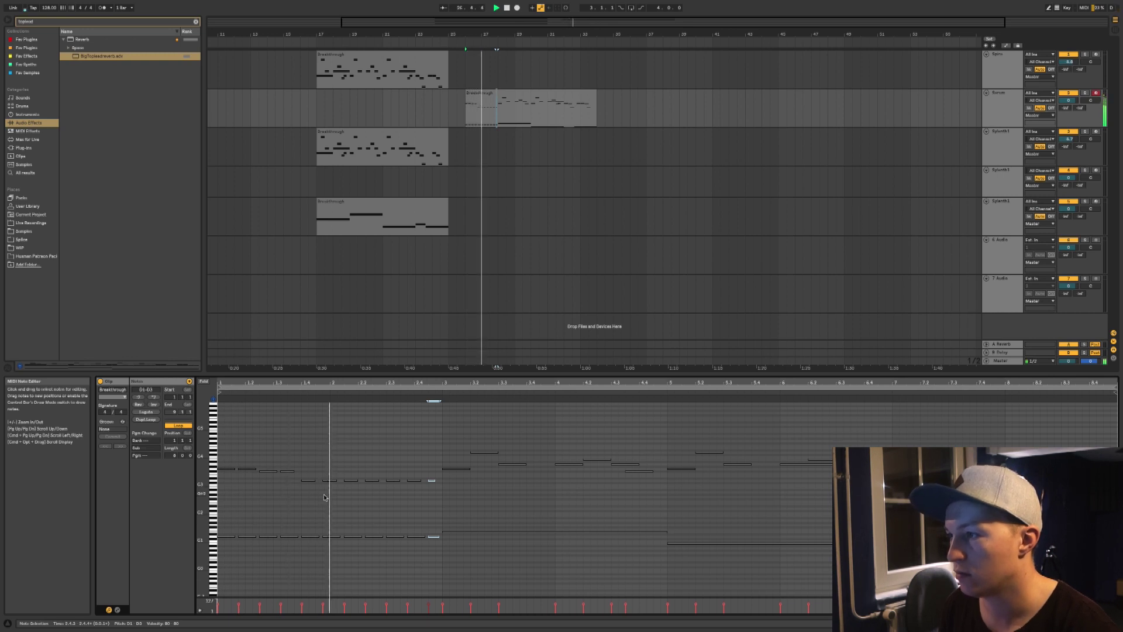
{"action": "left_click_drag", "start_coordinate": [425, 477], "coordinate": [431, 490]}
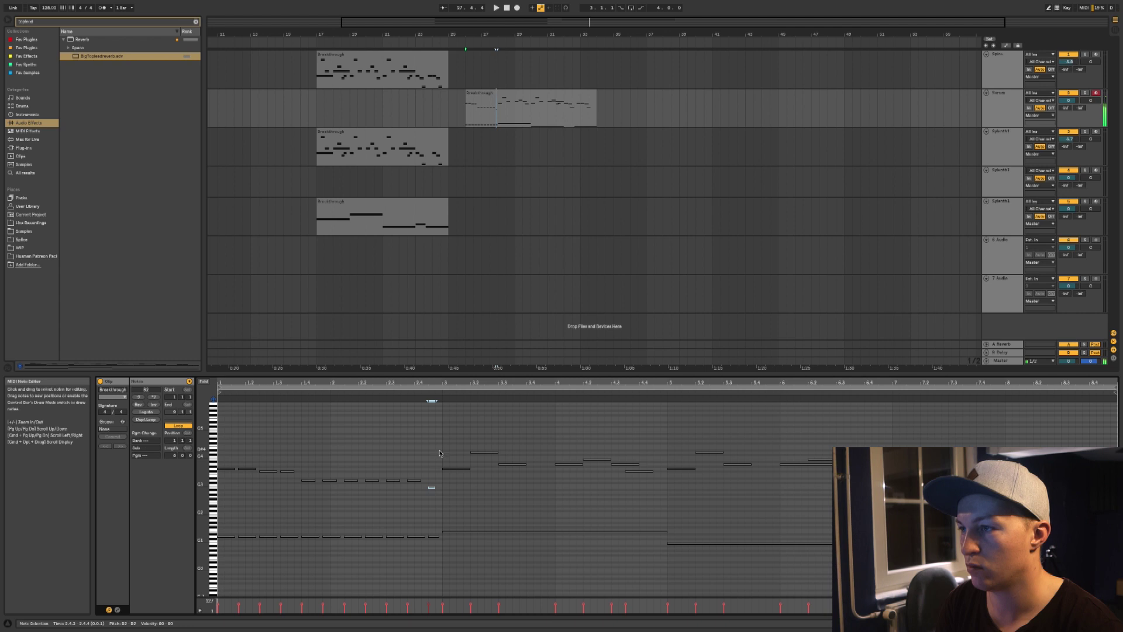
- Clear the old melody notes from bar 3, duplicate the new two-bar melody into bars 3–4, and play it alongside the other clips
{"action": "left_click_drag", "start_coordinate": [483, 474], "coordinate": [526, 476]}
{"action": "key", "text": "Delete"}
{"action": "left_click_drag", "start_coordinate": [446, 433], "coordinate": [156, 502]}
{"action": "key", "text": "super+d"}
{"action": "key", "text": "space"}
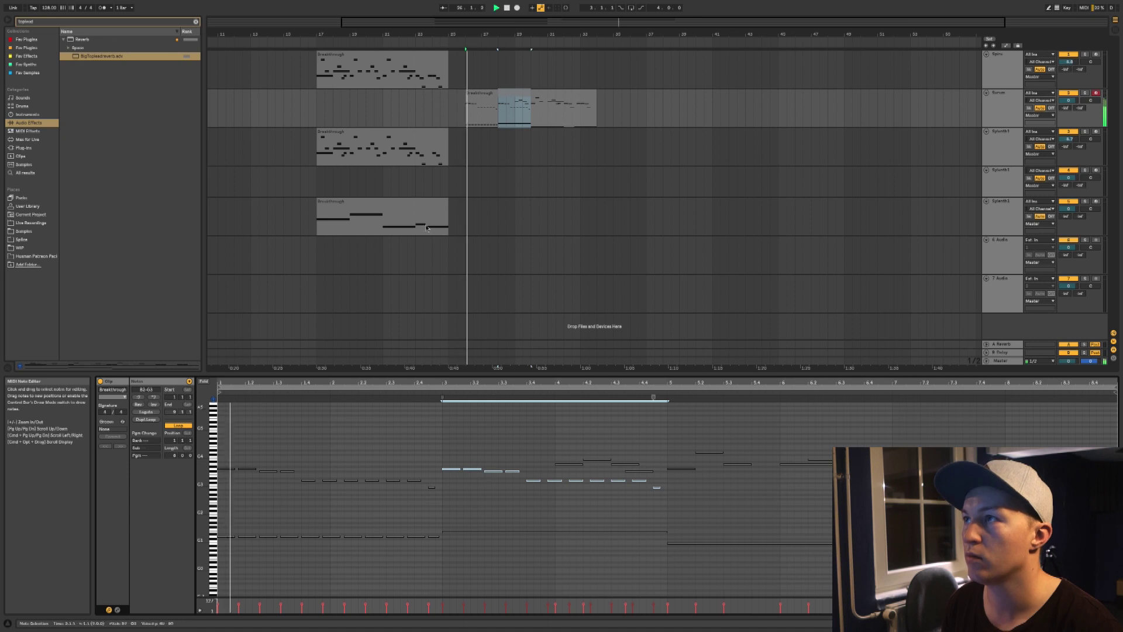
{"action": "left_click", "coordinate": [371, 203]}
{"action": "key", "text": "space"}
{"action": "key", "text": "space"}
{"action": "left_click", "coordinate": [486, 95]}
{"action": "key", "text": "space"}
{"action": "key", "text": "space"}
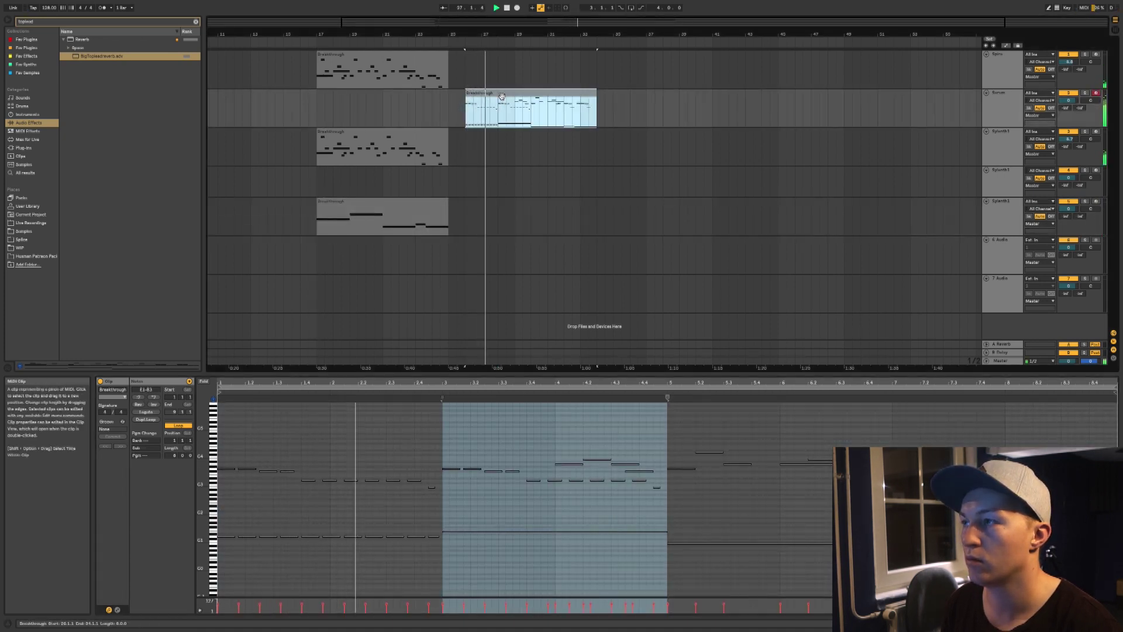
- Copy the bass notes of bars 1–2 over the long bass note in bars 3–4, raise them to E1, and play the clip
{"action": "left_click", "coordinate": [301, 536]}
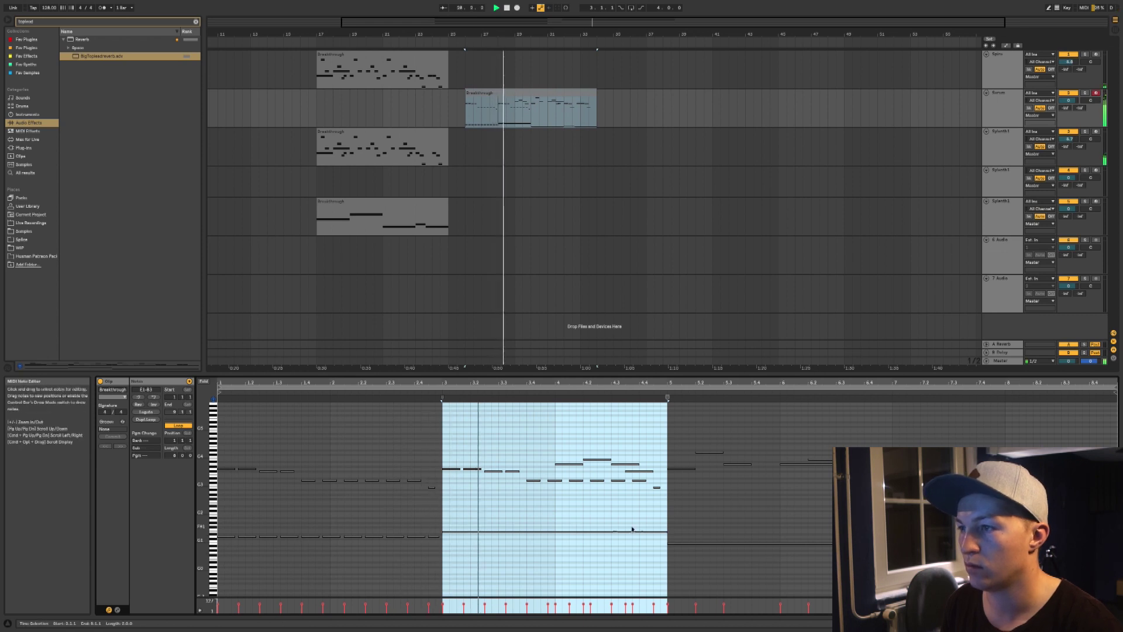
{"action": "left_click", "coordinate": [590, 547]}
{"action": "left_click_drag", "start_coordinate": [435, 525], "coordinate": [215, 585]}
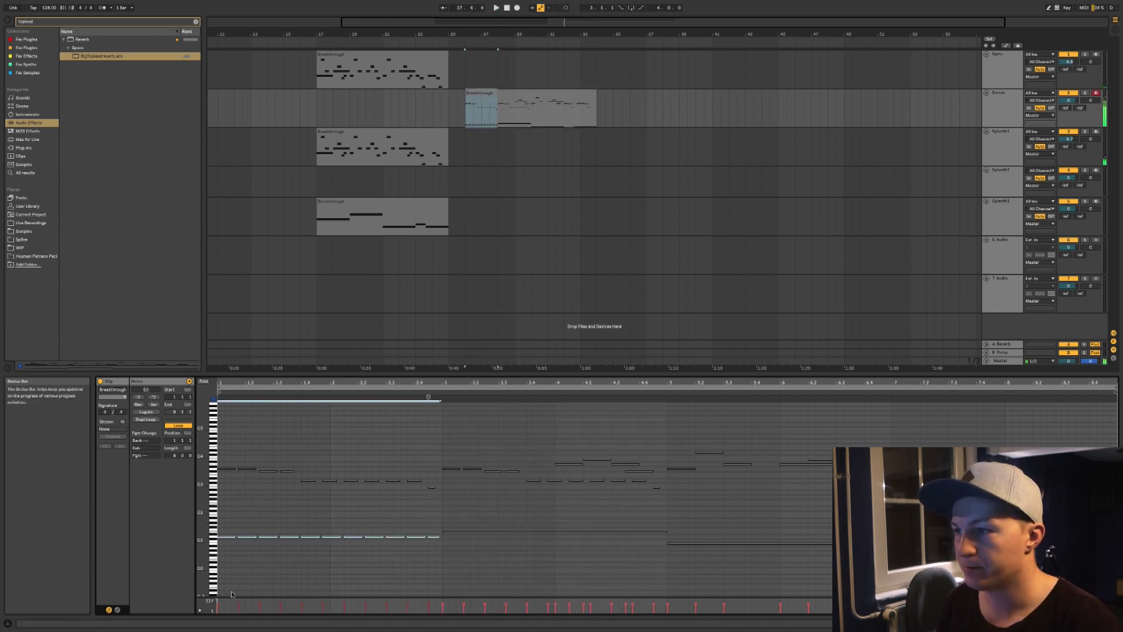
{"action": "key", "text": "super+c"}
{"action": "left_click", "coordinate": [444, 550]}
{"action": "key", "text": "super+v"}
{"action": "left_click_drag", "start_coordinate": [465, 536], "coordinate": [465, 532]}
{"action": "key", "text": "space"}
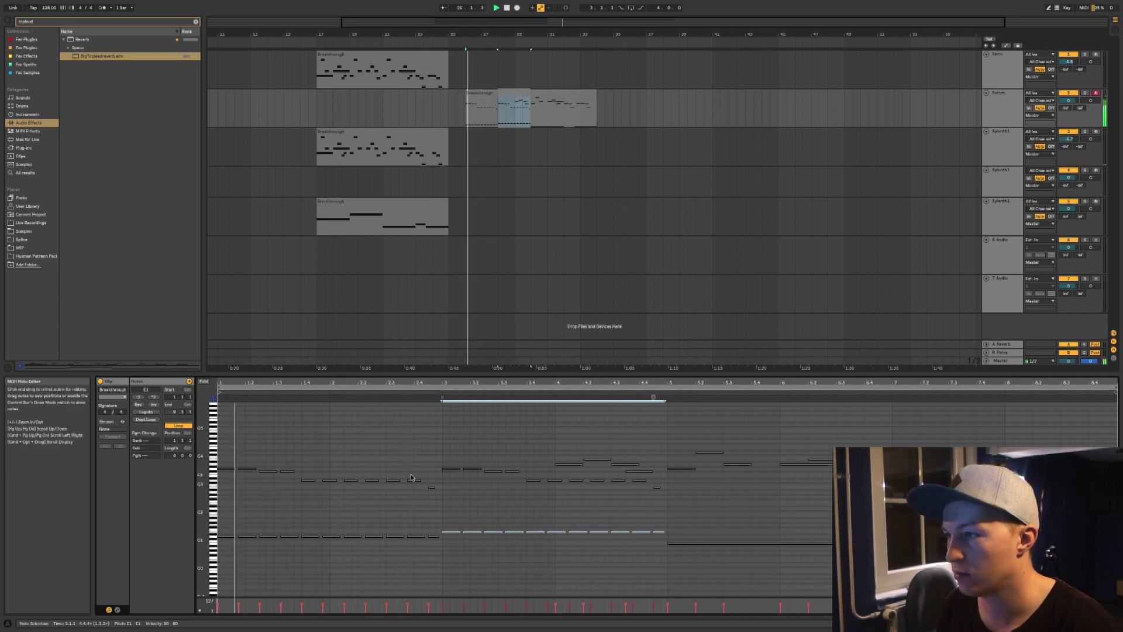
- Replace the bass notes in bars 1–2 with shorter D1 notes separated by small gaps, and listen to the result
{"action": "left_click", "coordinate": [308, 480]}
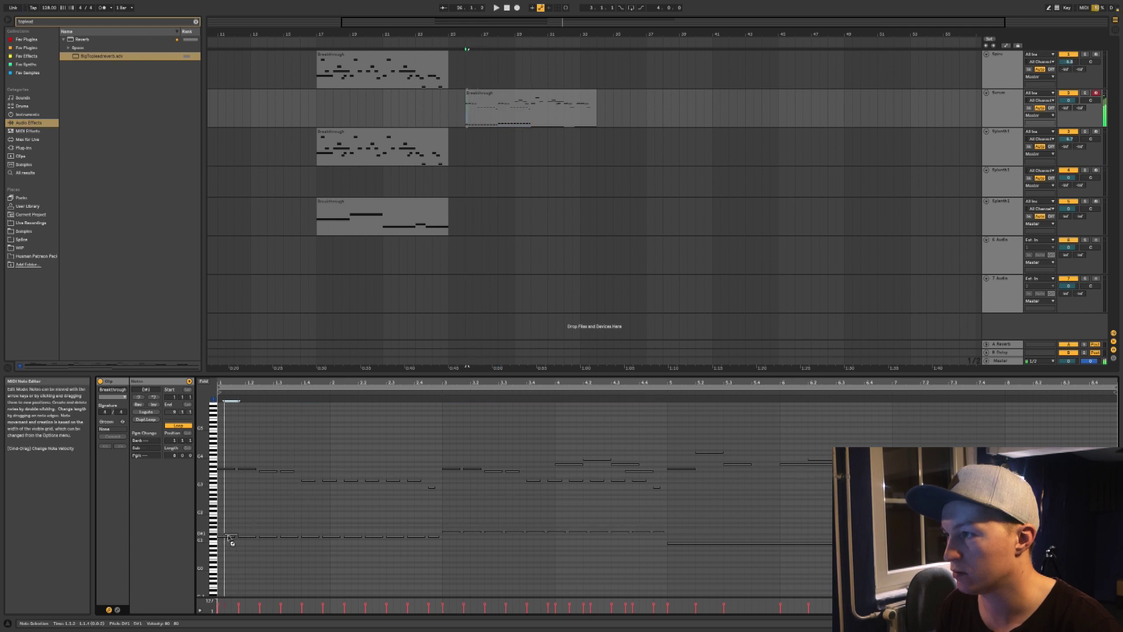
{"action": "left_click_drag", "start_coordinate": [254, 529], "coordinate": [203, 570]}
{"action": "key", "text": "super+d"}
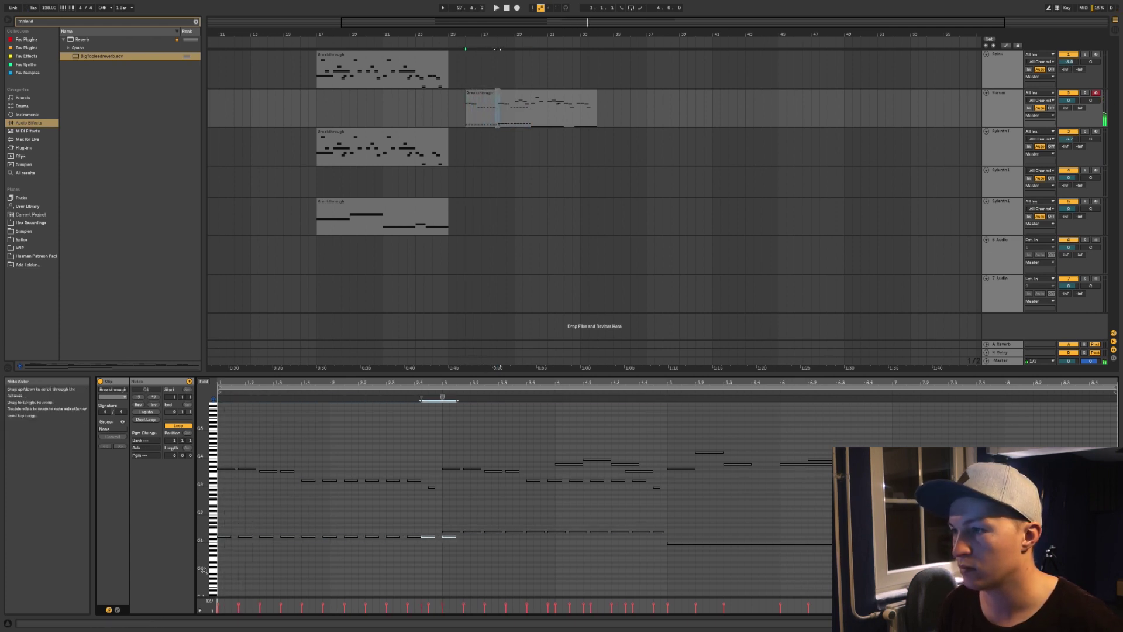
{"action": "key", "text": "space"}
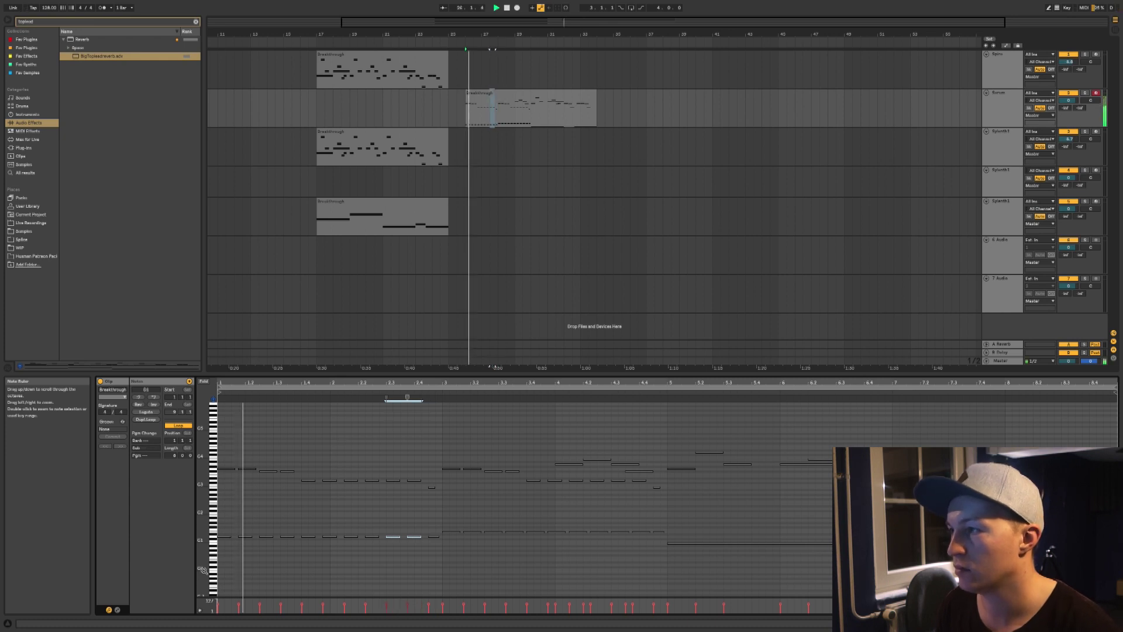
{"action": "left_click", "coordinate": [289, 472]}
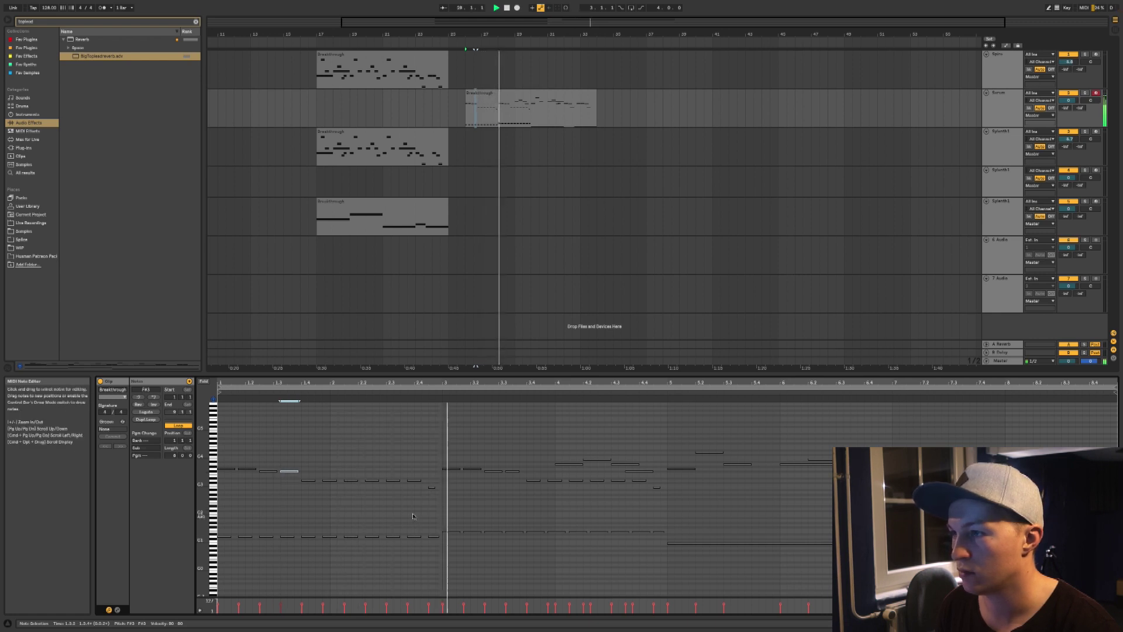
- Delete the leftover original melody notes in bar 4 and play the clip
{"action": "left_click", "coordinate": [432, 487]}
{"action": "key", "text": "space"}
{"action": "left_click_drag", "start_coordinate": [569, 455], "coordinate": [591, 471]}
{"action": "key", "text": "Delete"}
{"action": "left_click_drag", "start_coordinate": [599, 458], "coordinate": [629, 475]}
{"action": "key", "text": "Delete"}
{"action": "key", "text": "space"}
- Replace the original melody in bars 5–6 with a copy of the melody from bars 1–2
{"action": "left_click", "coordinate": [659, 487]}
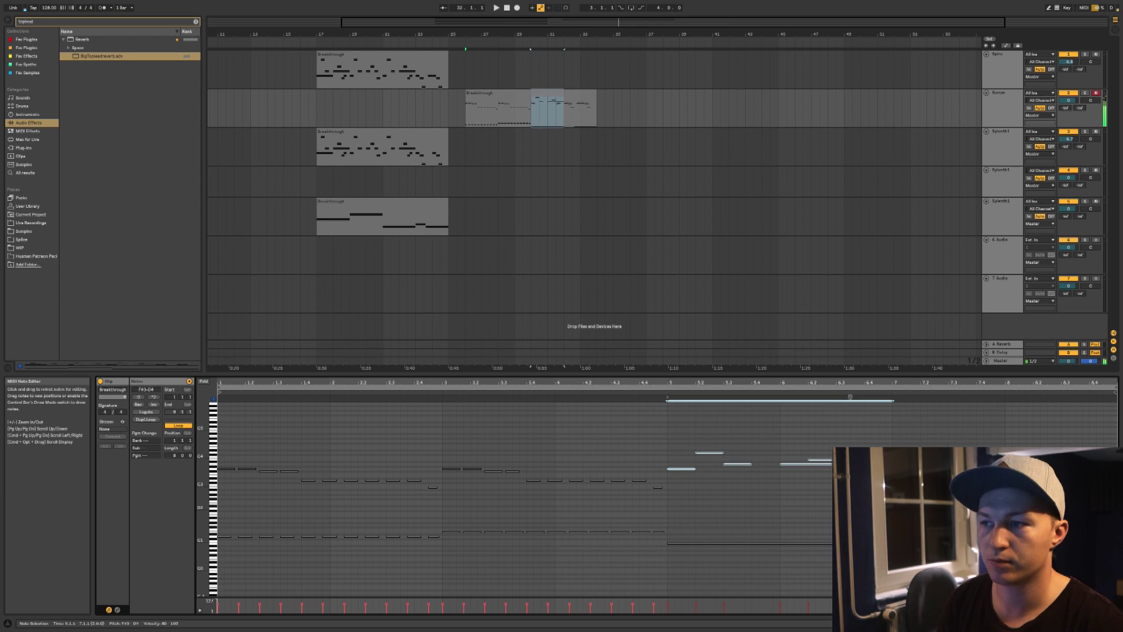
{"action": "key", "text": "Delete"}
{"action": "left_click_drag", "start_coordinate": [440, 463], "coordinate": [230, 496]}
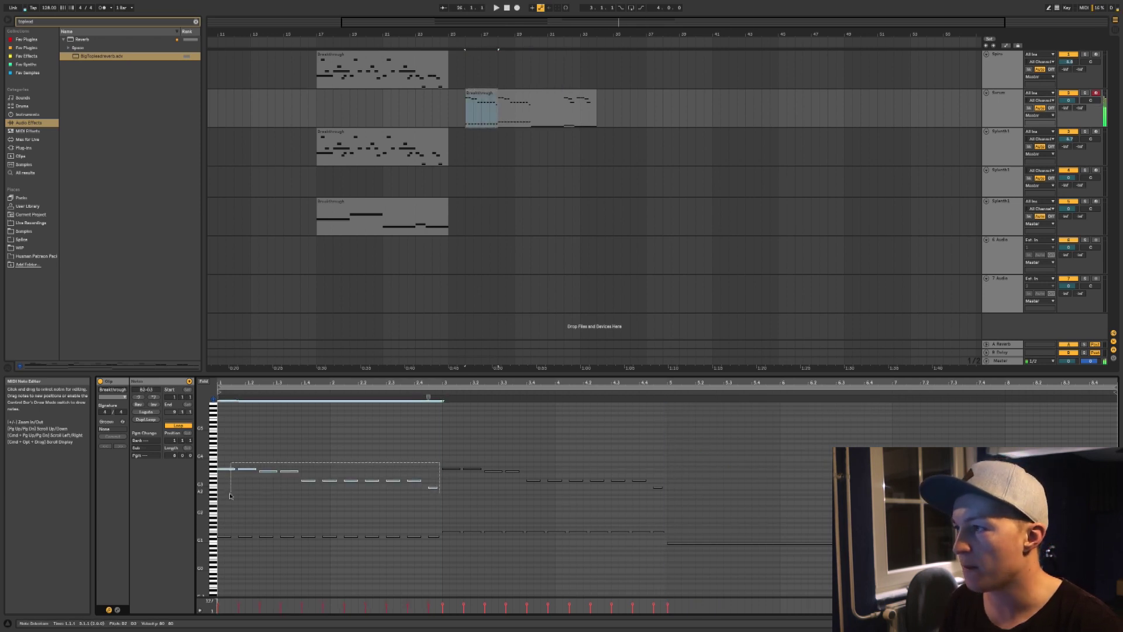
{"action": "left_click", "coordinate": [673, 447]}
{"action": "key", "text": "super+v"}
- Fill bars 5–6 with copied short bass notes on B0, and replace the bass of bars 3–4 with the same pattern on E1
{"action": "left_click_drag", "start_coordinate": [657, 530], "coordinate": [436, 541]}
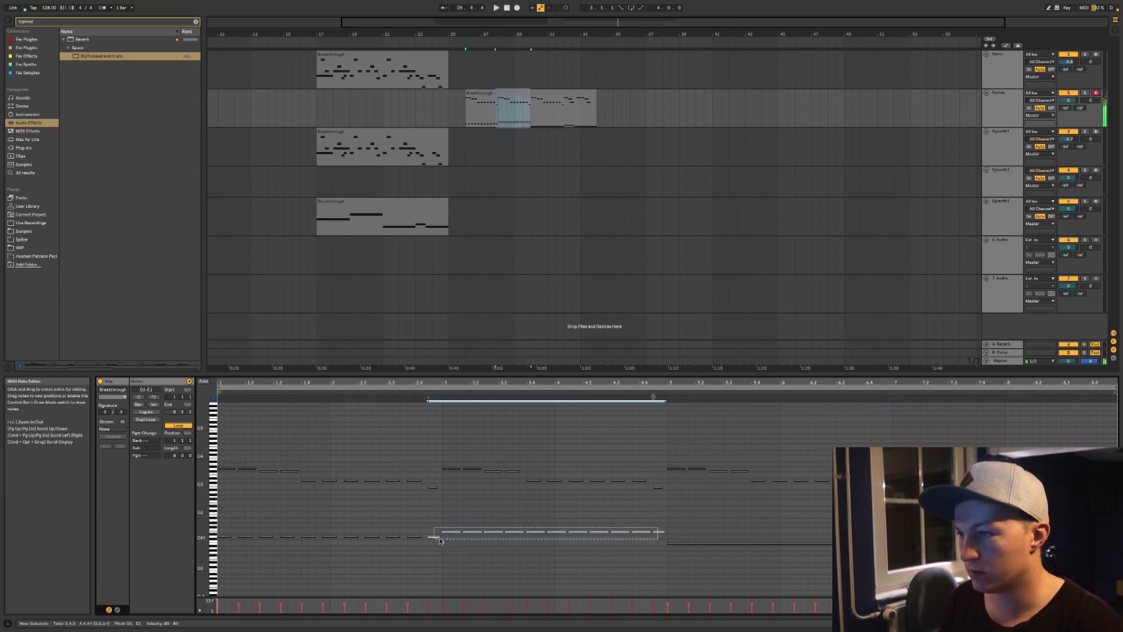
{"action": "left_click", "coordinate": [668, 526]}
{"action": "key", "text": "super+v"}
{"action": "key", "text": "space"}
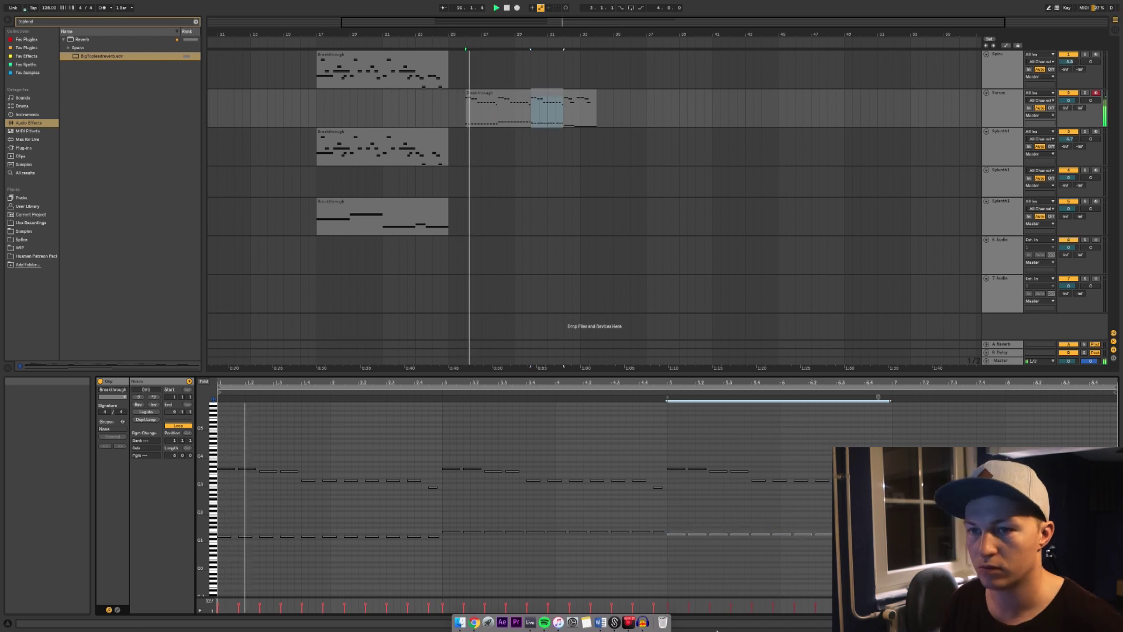
{"action": "key", "text": "Down"}
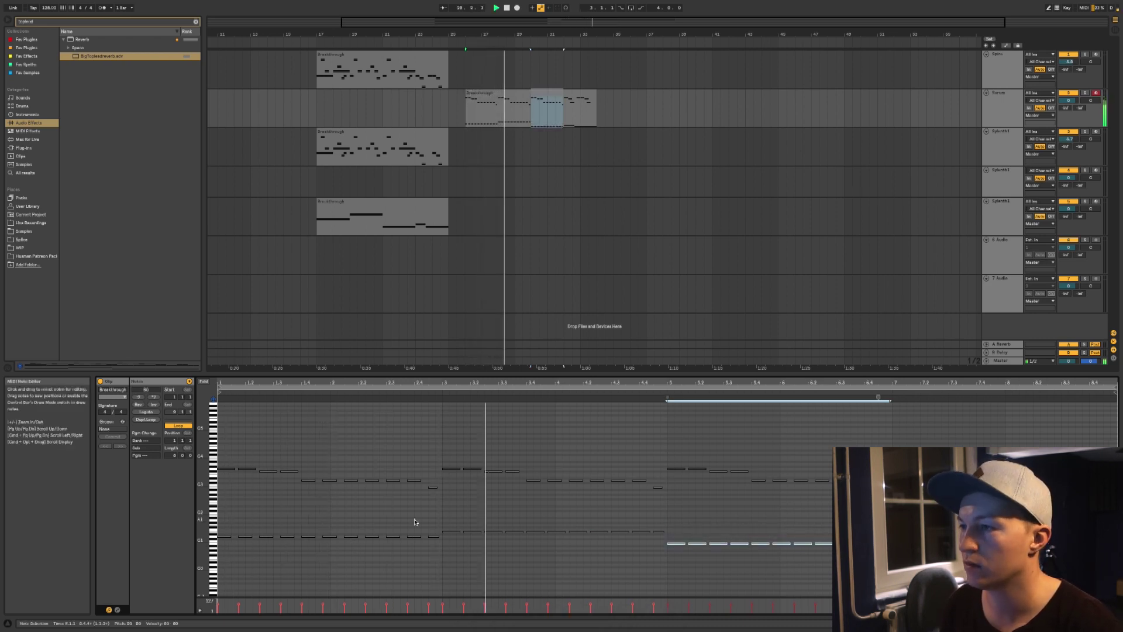
{"action": "key", "text": "space"}
{"action": "left_click_drag", "start_coordinate": [446, 525], "coordinate": [213, 590]}
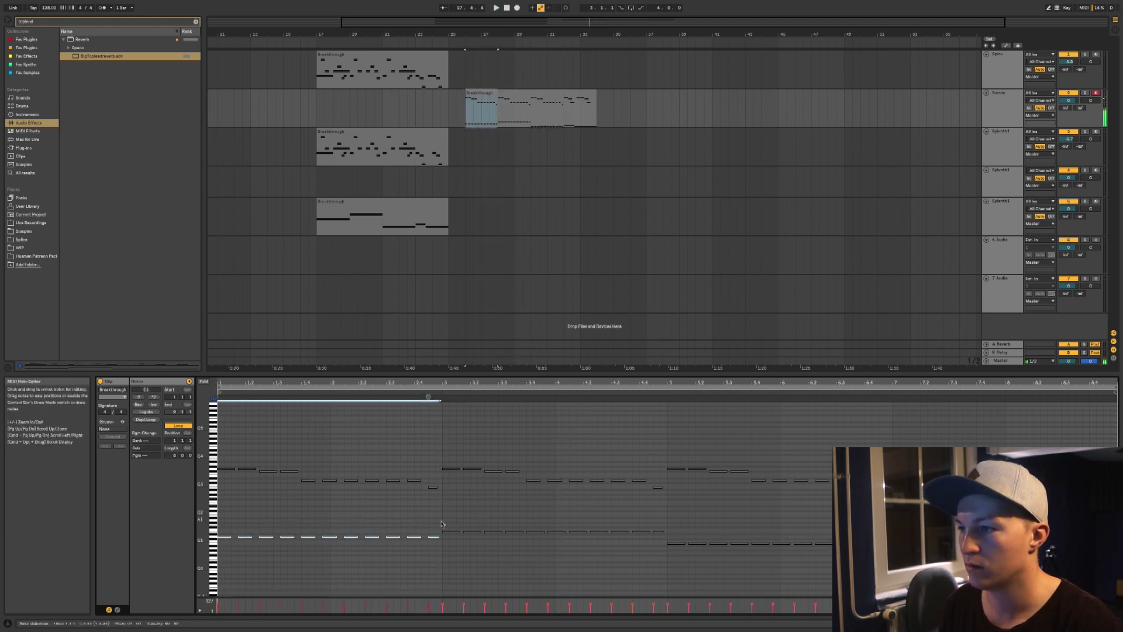
{"action": "key", "text": "ctrl+d"}
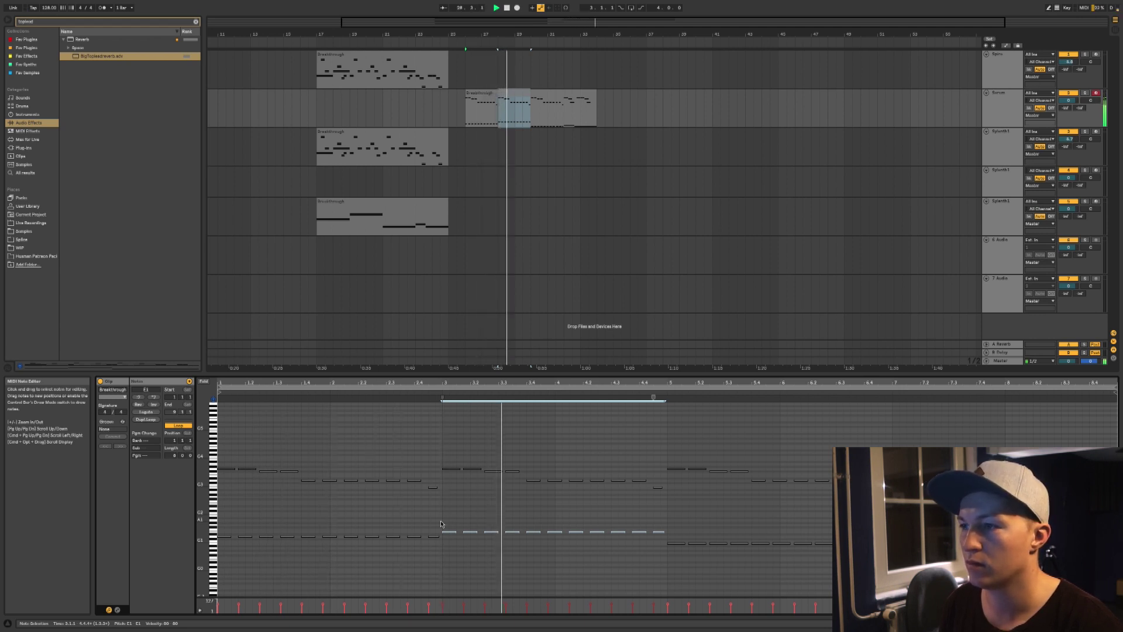
- Raise the melody note on beat 2 of bar 4 to E3 and the last three bass notes of that bar to F#1
{"action": "left_click", "coordinate": [598, 482]}
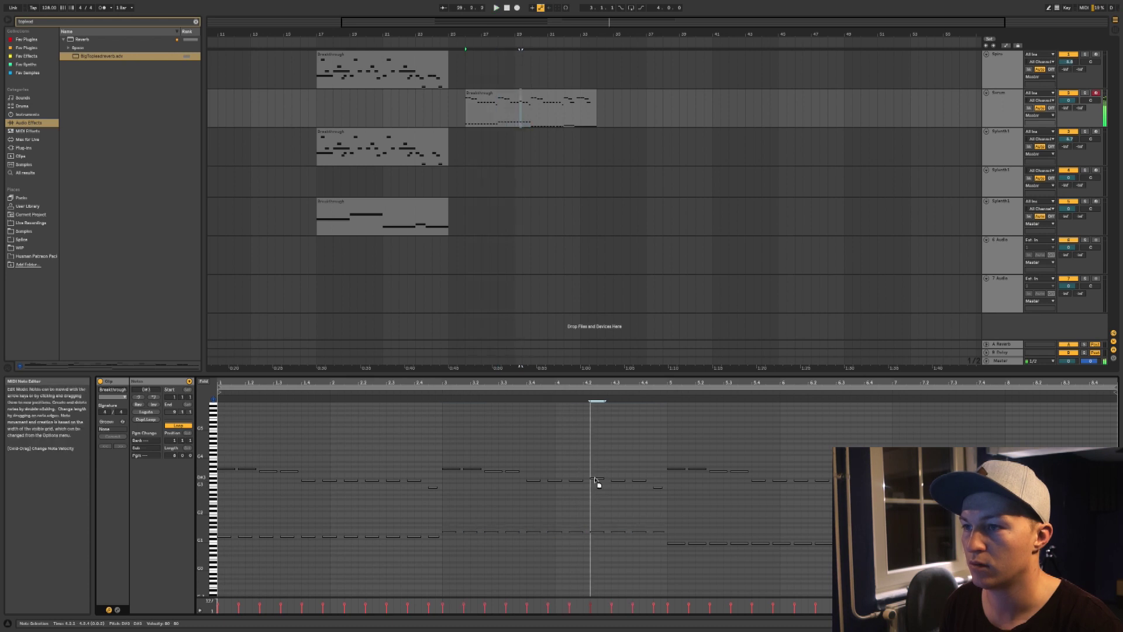
{"action": "left_click", "coordinate": [622, 480]}
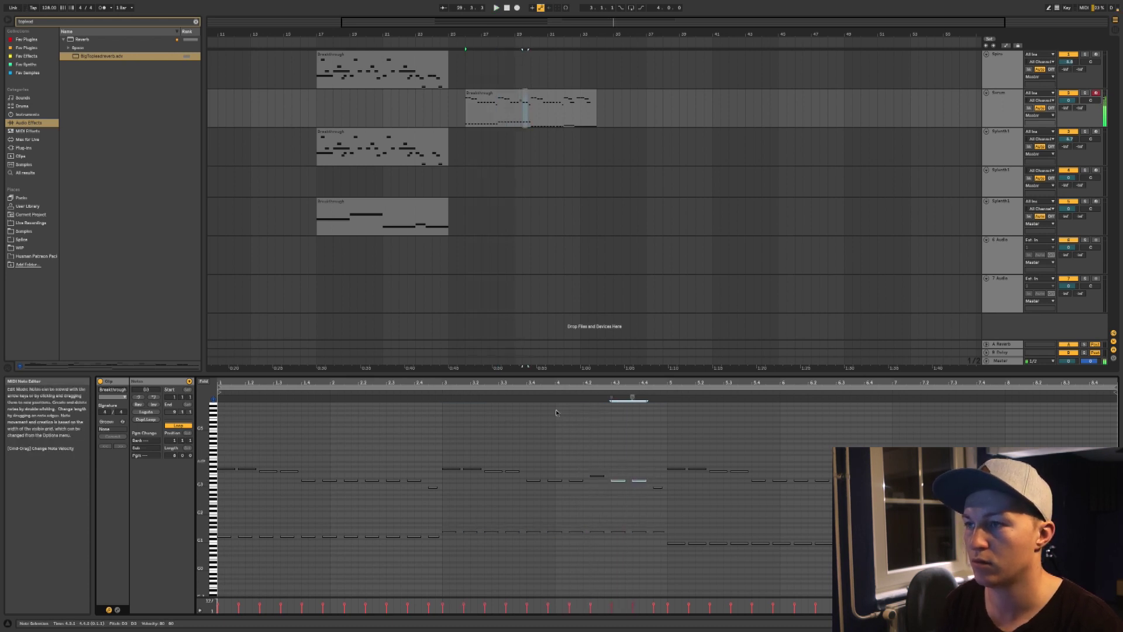
{"action": "left_click", "coordinate": [620, 530]}
{"action": "left_click", "coordinate": [550, 393]}
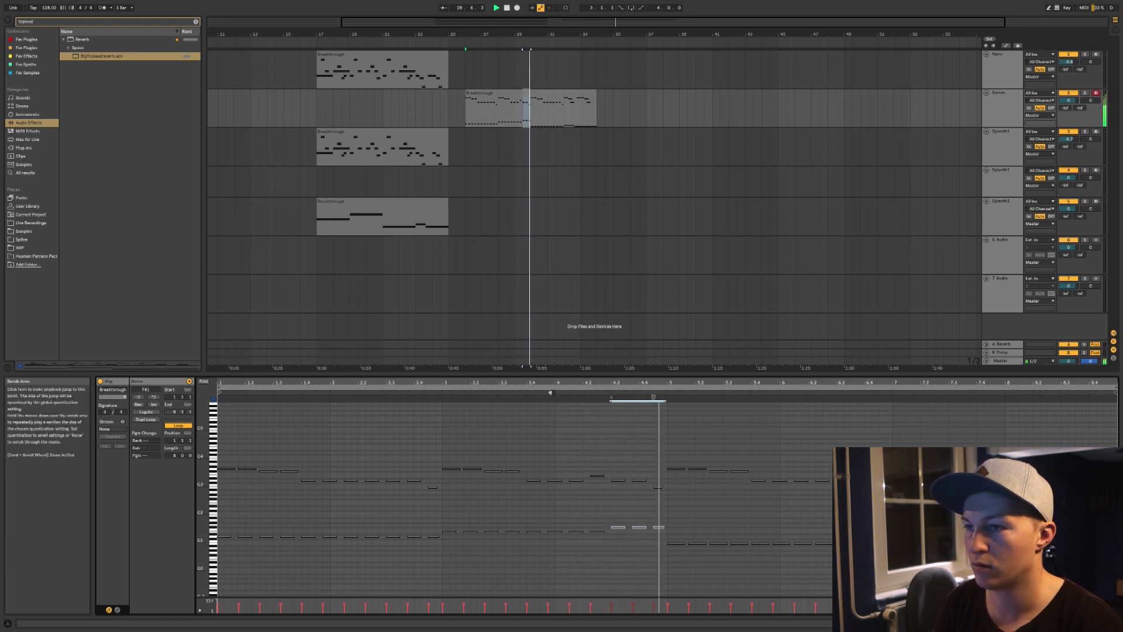
- Replace the original melody in bars 7–8 with a copy of the melody from bars 1–2
{"action": "scroll", "coordinate": [781, 516], "scroll_direction": "up", "scroll_amount": 1}
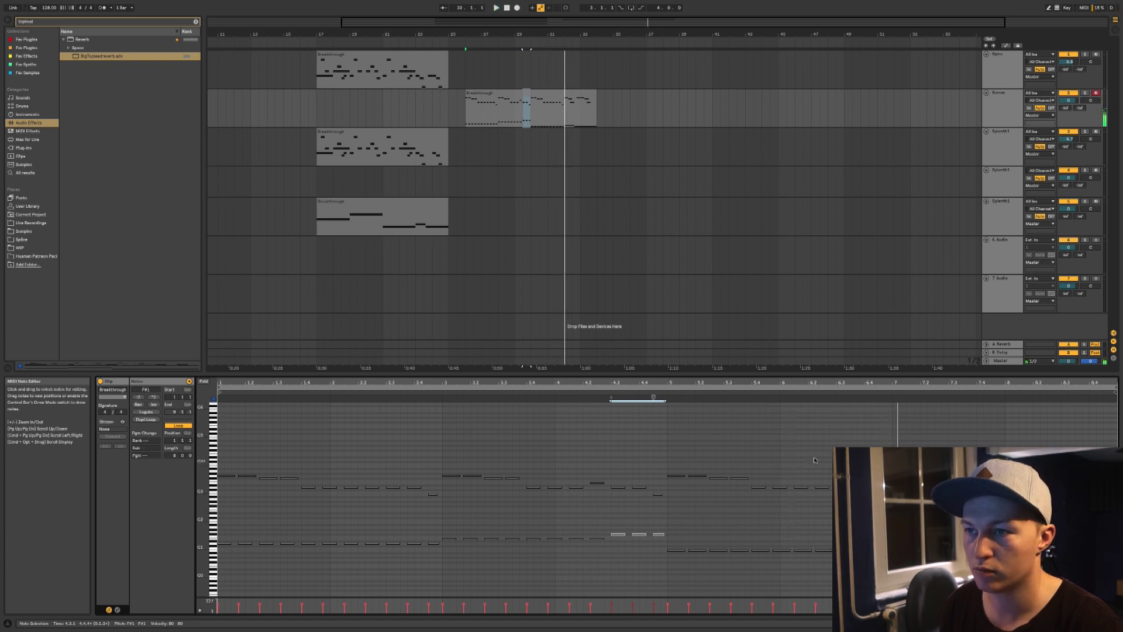
{"action": "left_click_drag", "start_coordinate": [896, 456], "coordinate": [1111, 512]}
{"action": "key", "text": "Delete"}
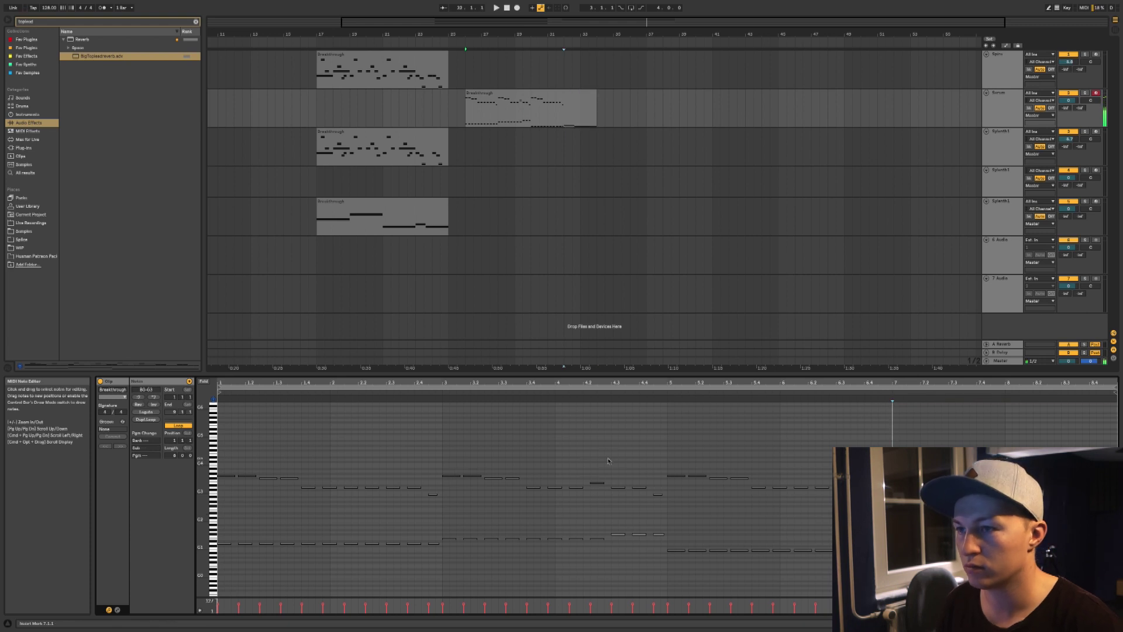
{"action": "left_click_drag", "start_coordinate": [439, 446], "coordinate": [185, 530]}
{"action": "key", "text": "space"}
{"action": "left_click", "coordinate": [894, 450]}
{"action": "key", "text": "super+v"}
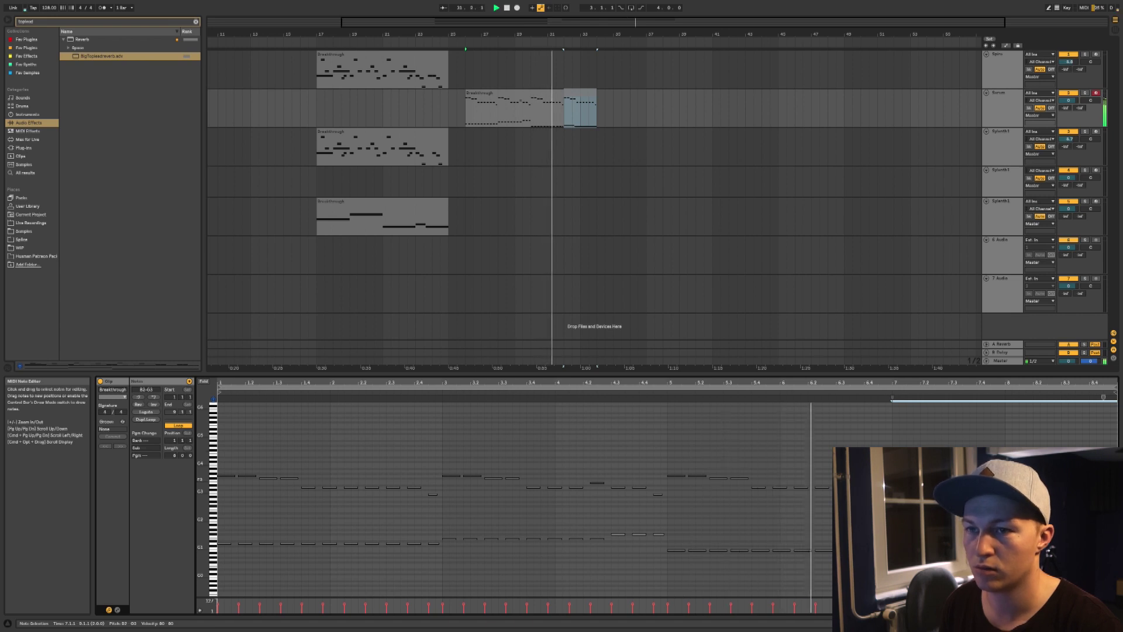
- Try raising the first two melody notes of bar 7 to A3
{"action": "key", "text": "space"}
{"action": "key", "text": "space"}
{"action": "left_click_drag", "start_coordinate": [886, 464], "coordinate": [923, 475]}
{"action": "key", "text": "Up"}
{"action": "key", "text": "Up"}
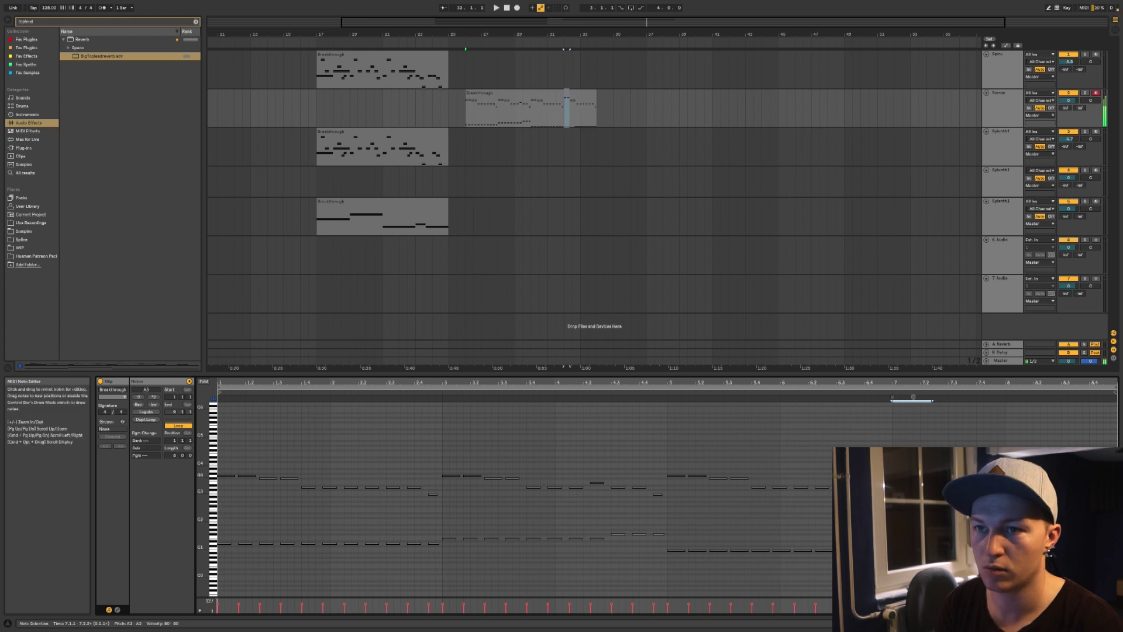
{"action": "left_click", "coordinate": [870, 392]}
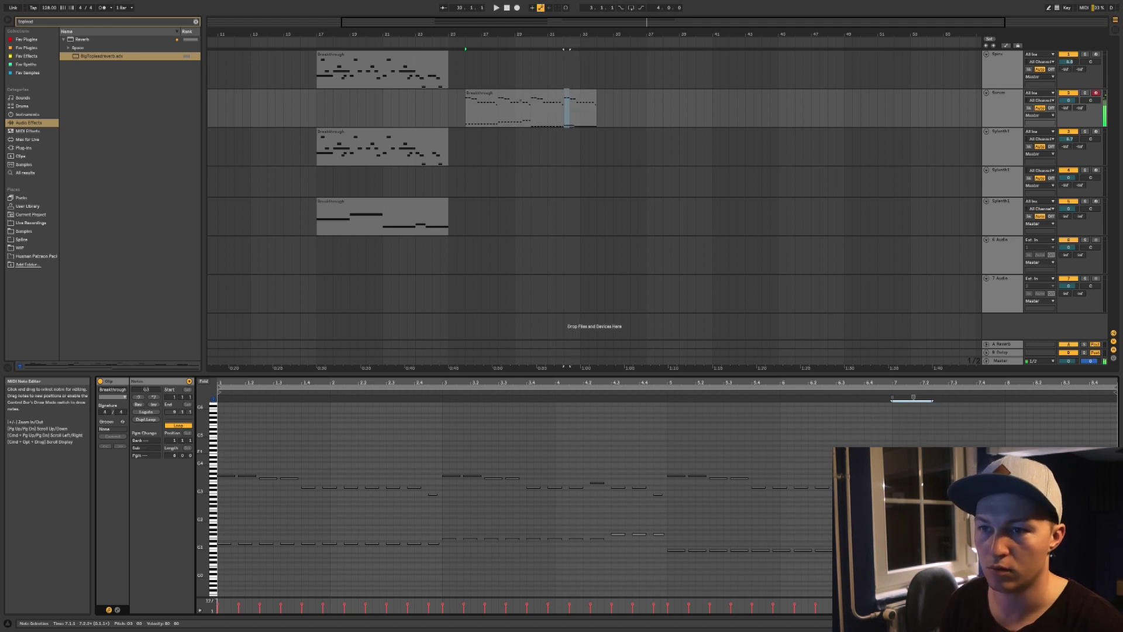
- Replace the long bass notes in bars 7–8 with repeated short notes up to the clip's end
{"action": "left_click_drag", "start_coordinate": [690, 550], "coordinate": [736, 555]}
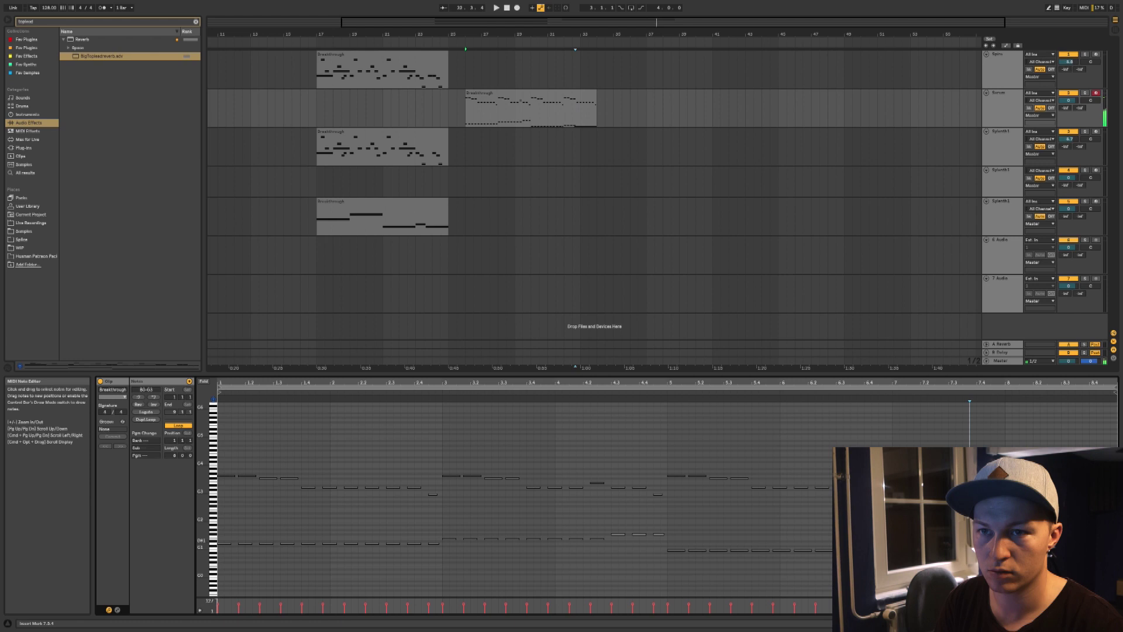
{"action": "left_click_drag", "start_coordinate": [973, 543], "coordinate": [1037, 550]}
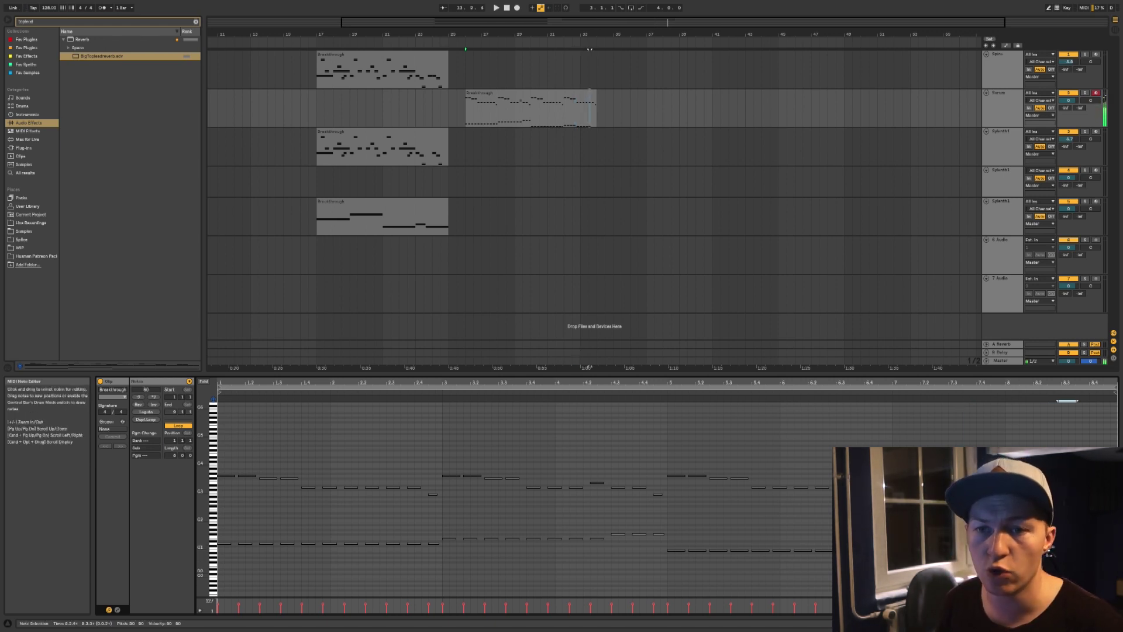
{"action": "left_click_drag", "start_coordinate": [1108, 571], "coordinate": [1111, 571]}
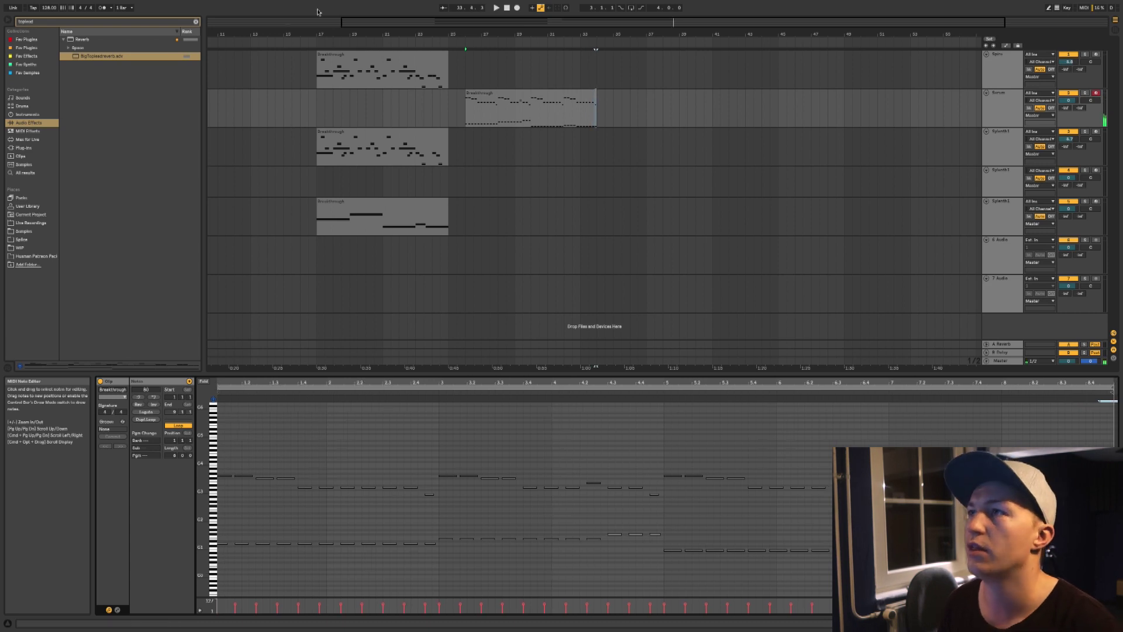
- Duplicate the Serum track together with its eight-bar Breakthrough clip
{"action": "left_click", "coordinate": [532, 93]}
{"action": "left_click", "coordinate": [1015, 94]}
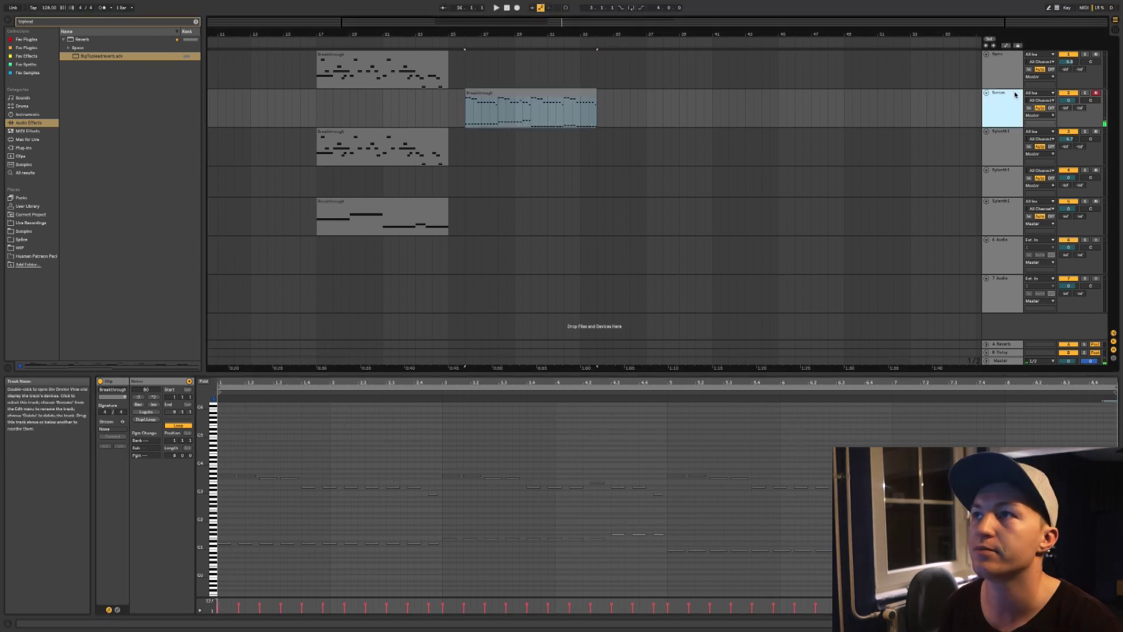
{"action": "key", "text": "ctrl+d"}
{"action": "left_click", "coordinate": [487, 104]}
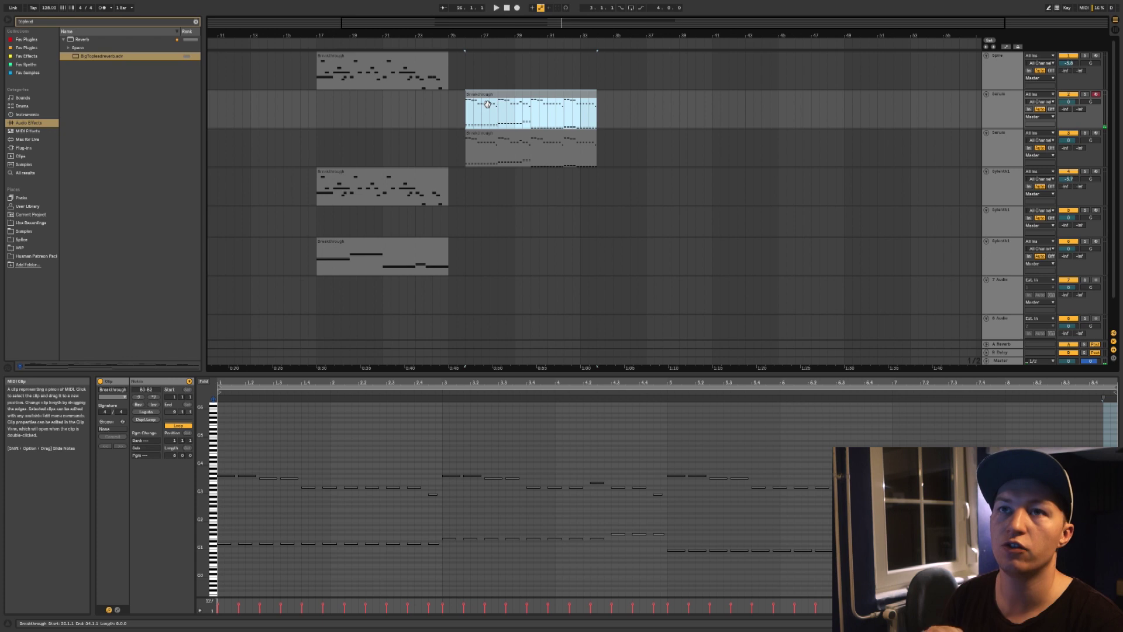
{"action": "left_click", "coordinate": [483, 139]}
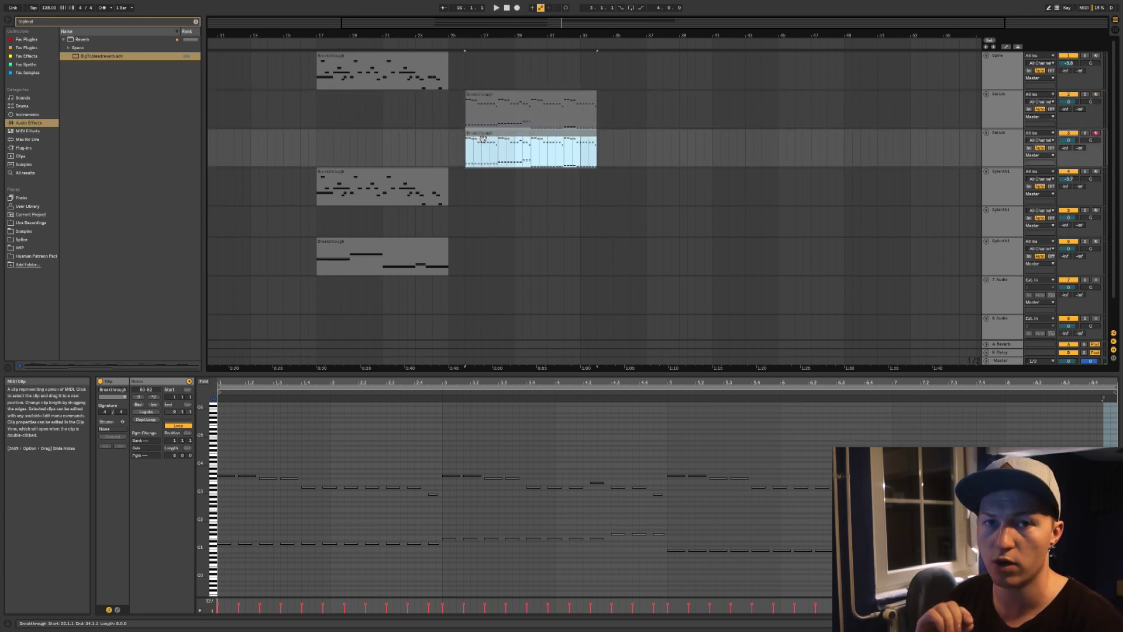
- Delete the bass notes from the upper Serum clip and the melody notes from the lower Serum clip
{"action": "double_click", "coordinate": [484, 98]}
{"action": "left_click_drag", "start_coordinate": [226, 521], "coordinate": [1112, 627]}
{"action": "key", "text": "Delete"}
{"action": "left_click", "coordinate": [483, 134]}
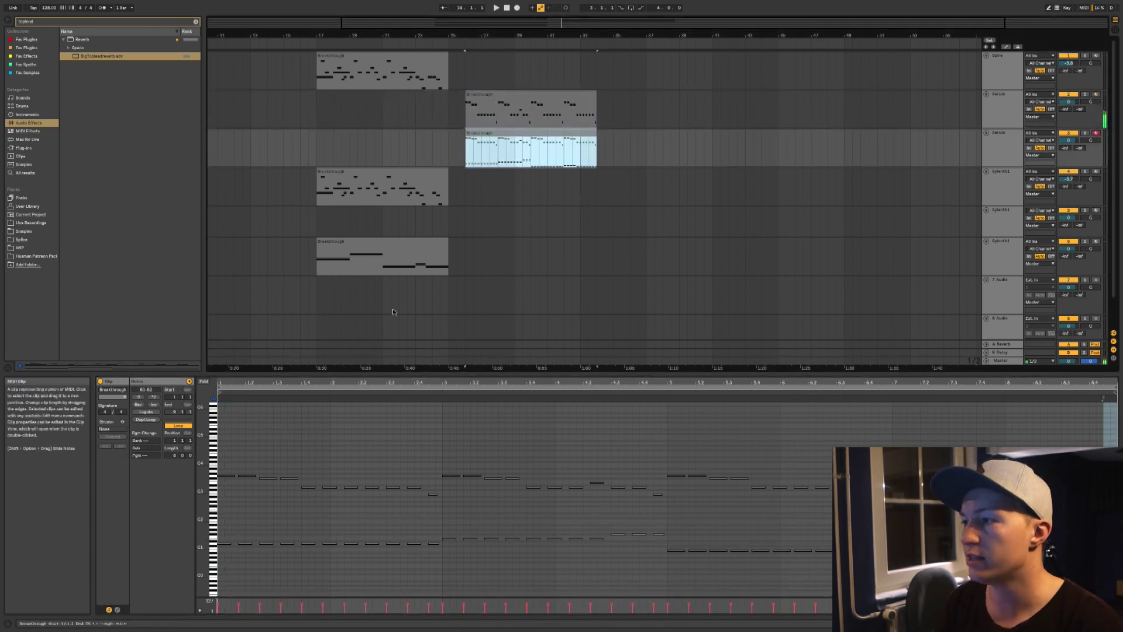
{"action": "left_click_drag", "start_coordinate": [224, 520], "coordinate": [1121, 49]}
{"action": "key", "text": "Delete"}
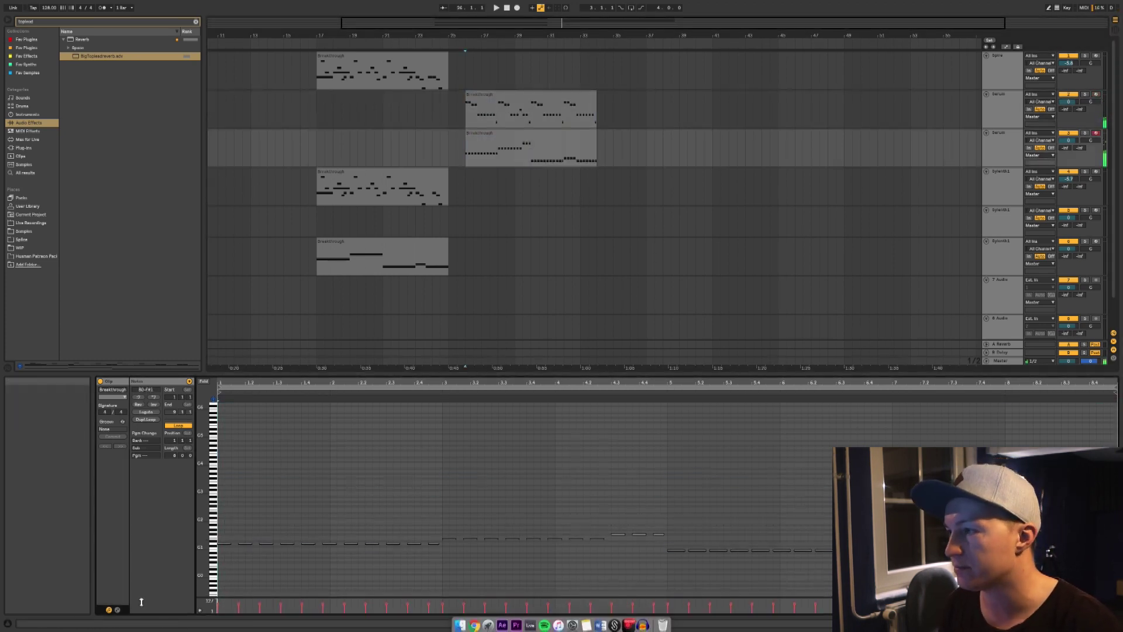
- Replace the bass notes in bars 1–4 with repeated sixteenths: D1 in bars 1–2, E1 from bar 3, F#1 in the last half of bar 4
{"action": "left_click", "coordinate": [221, 580]}
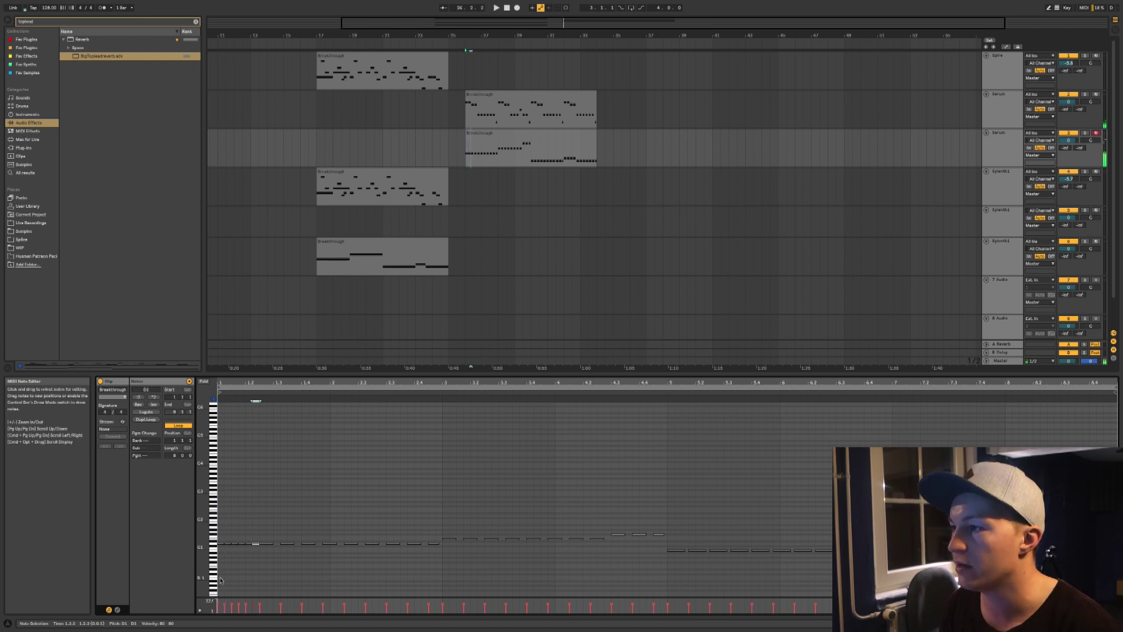
{"action": "left_click_drag", "start_coordinate": [327, 533], "coordinate": [102, 619]}
{"action": "key", "text": "super+d"}
{"action": "key", "text": "super+d"}
{"action": "key", "text": "super+d"}
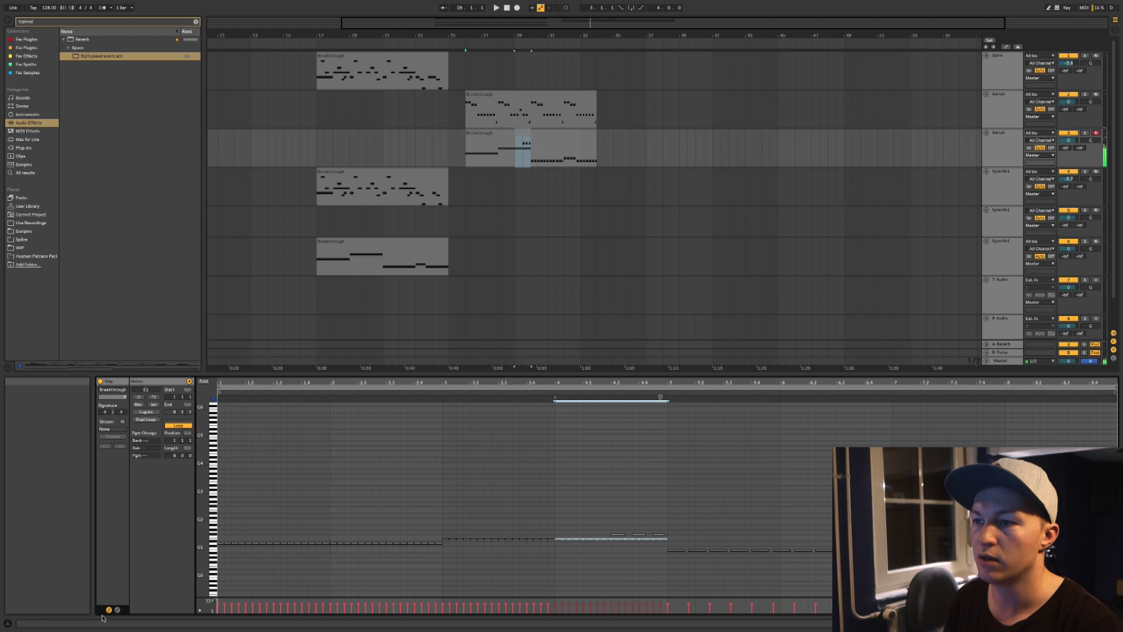
{"action": "left_click", "coordinate": [615, 551]}
{"action": "left_click_drag", "start_coordinate": [616, 551], "coordinate": [673, 487]}
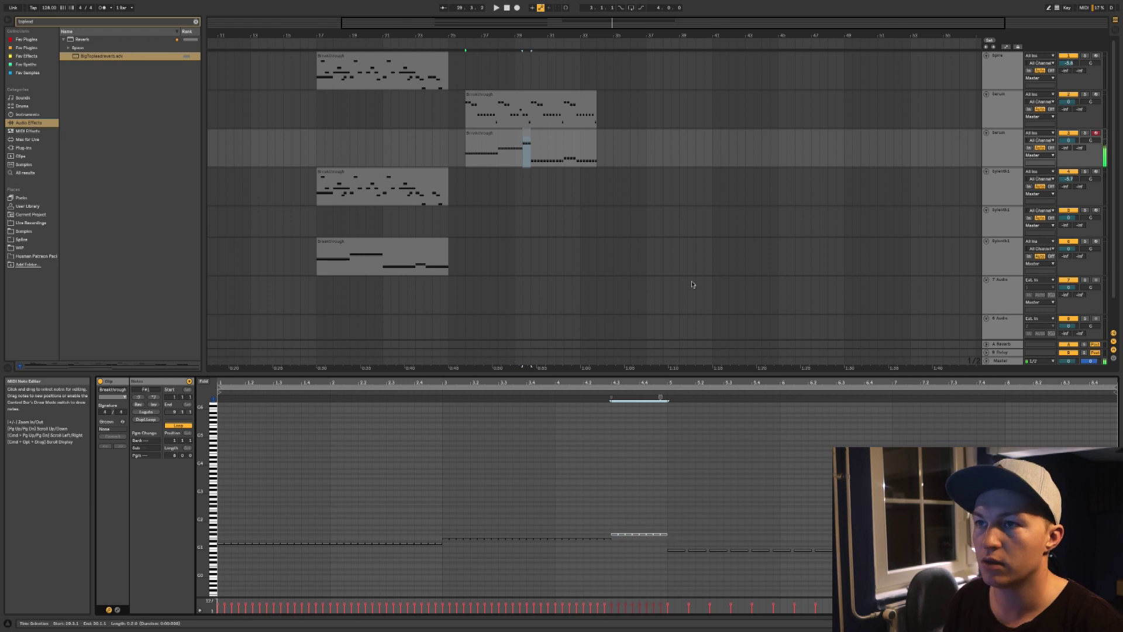
- Solo the lower Serum track and turn its bass notes in bars 5–8 into repeated sixteenths at the same pitches
{"action": "left_click", "coordinate": [1086, 133]}
{"action": "left_click_drag", "start_coordinate": [658, 524], "coordinate": [617, 535]}
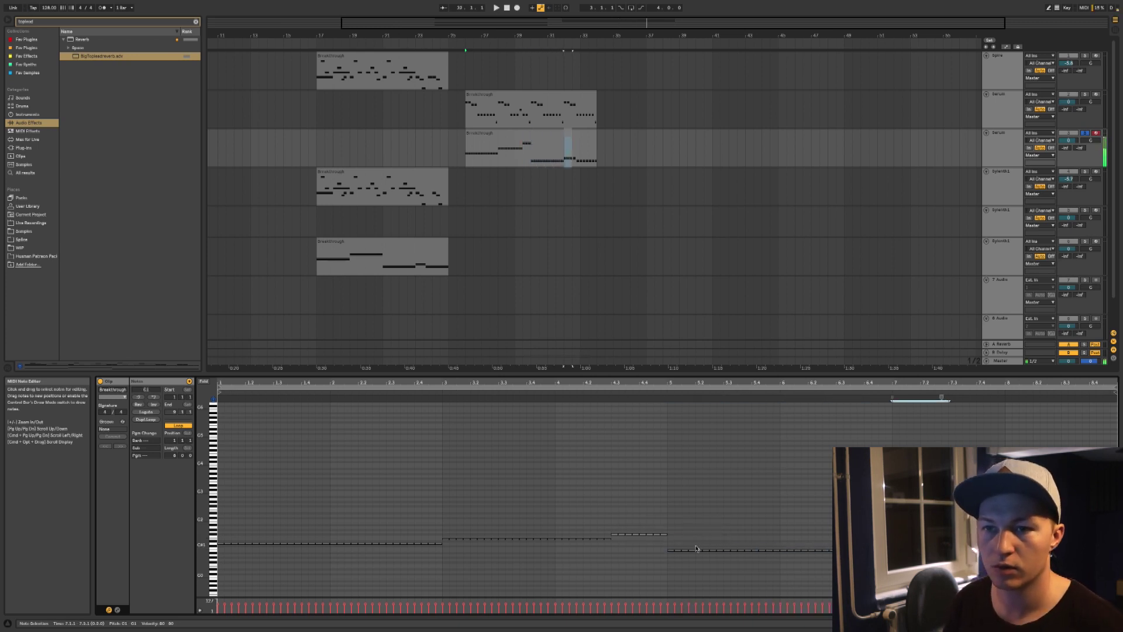
{"action": "left_click_drag", "start_coordinate": [1020, 544], "coordinate": [1001, 552]}
{"action": "key", "text": "super+d"}
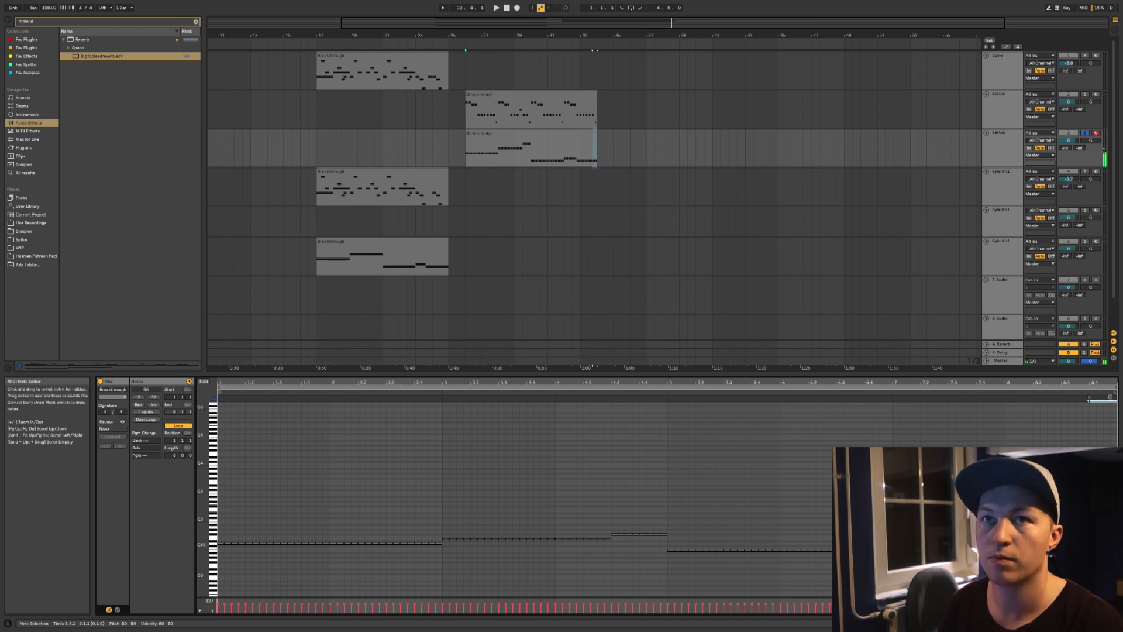
- Open Serum on the bass track and lower its filter cutoff while playing the bass clip
{"action": "left_click", "coordinate": [561, 144]}
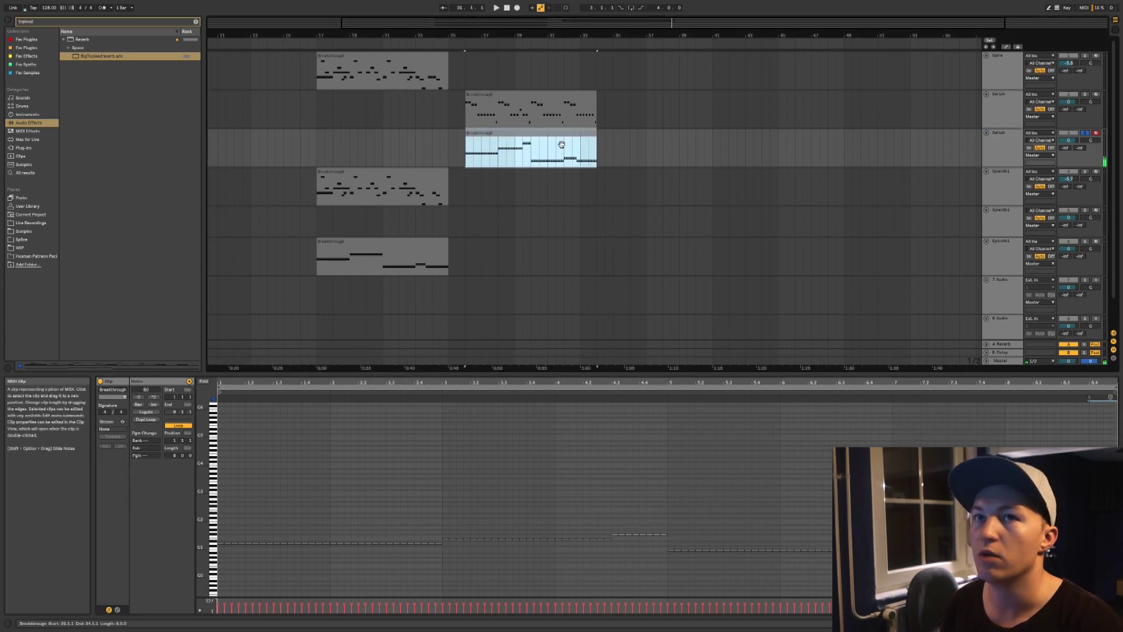
{"action": "left_click", "coordinate": [1053, 623]}
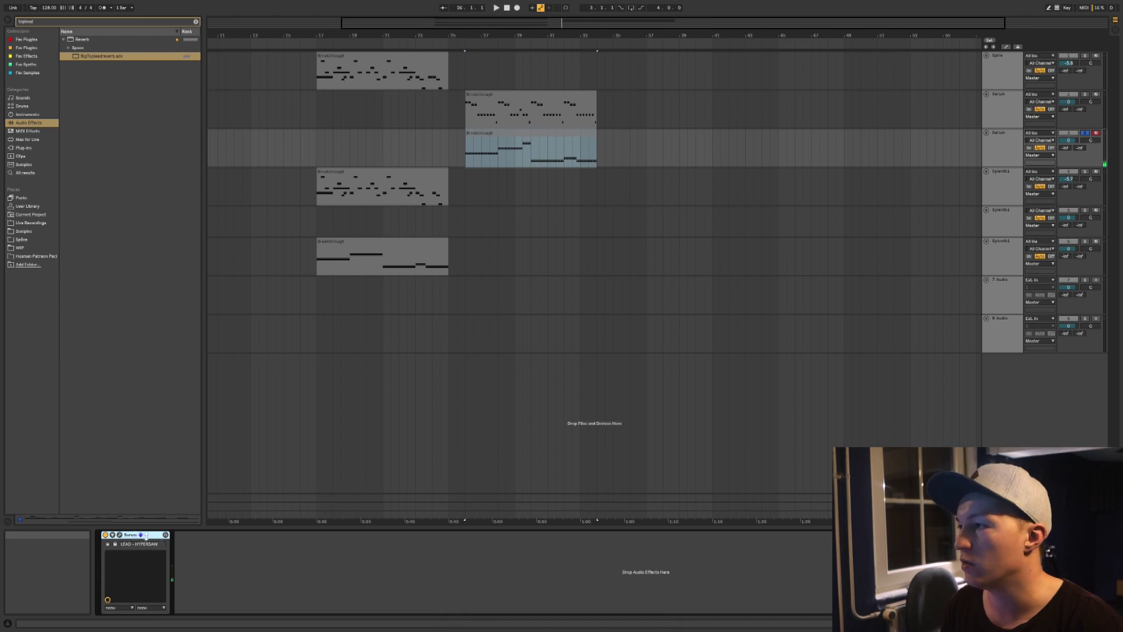
{"action": "left_click", "coordinate": [142, 535]}
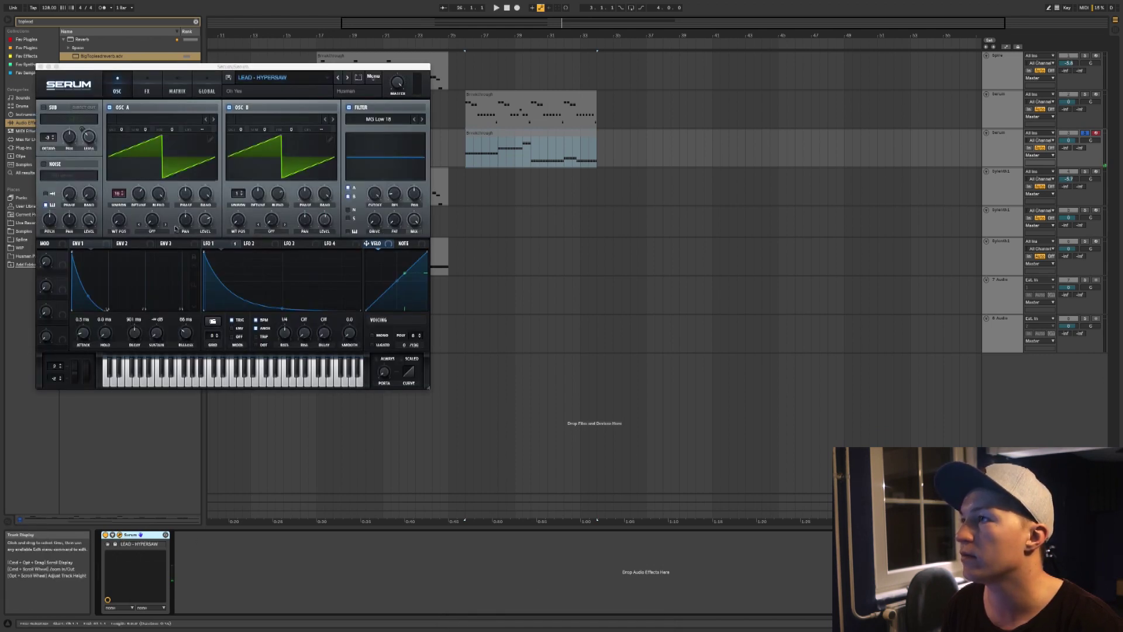
{"action": "mouse_move", "coordinate": [374, 193]}
{"action": "left_mouse_down"}
{"action": "mouse_move", "coordinate": [372, 231]}
{"action": "mouse_move", "coordinate": [377, 175]}
{"action": "left_mouse_up"}
{"action": "key", "text": "space"}
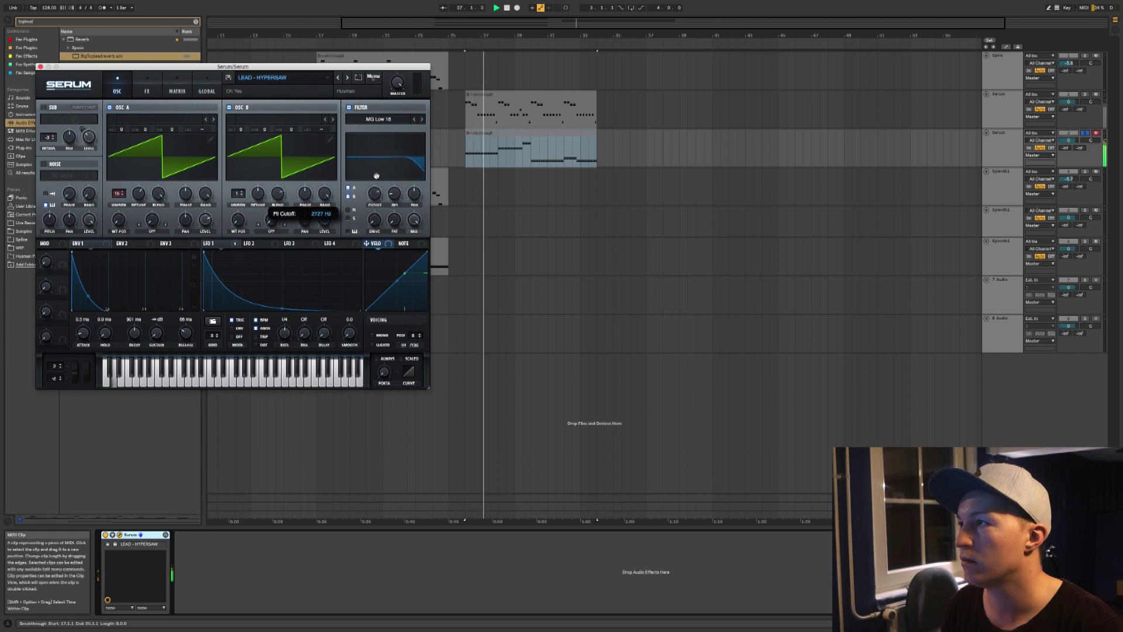
{"action": "key", "text": "space"}
{"action": "key", "text": "space"}
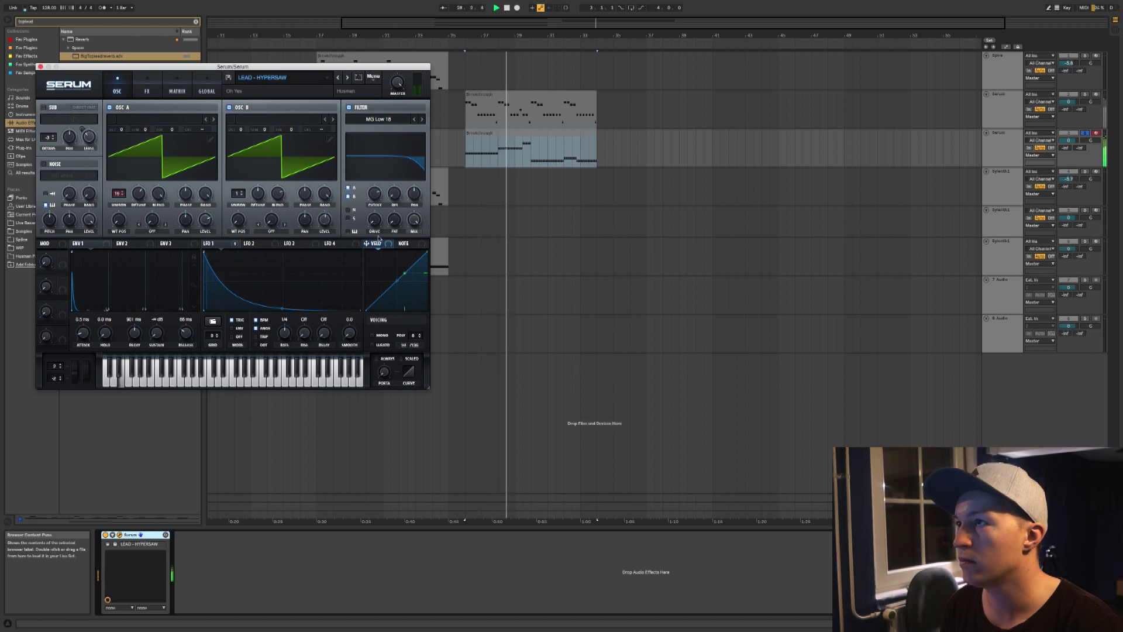
{"action": "left_click_drag", "start_coordinate": [374, 192], "coordinate": [373, 199]}
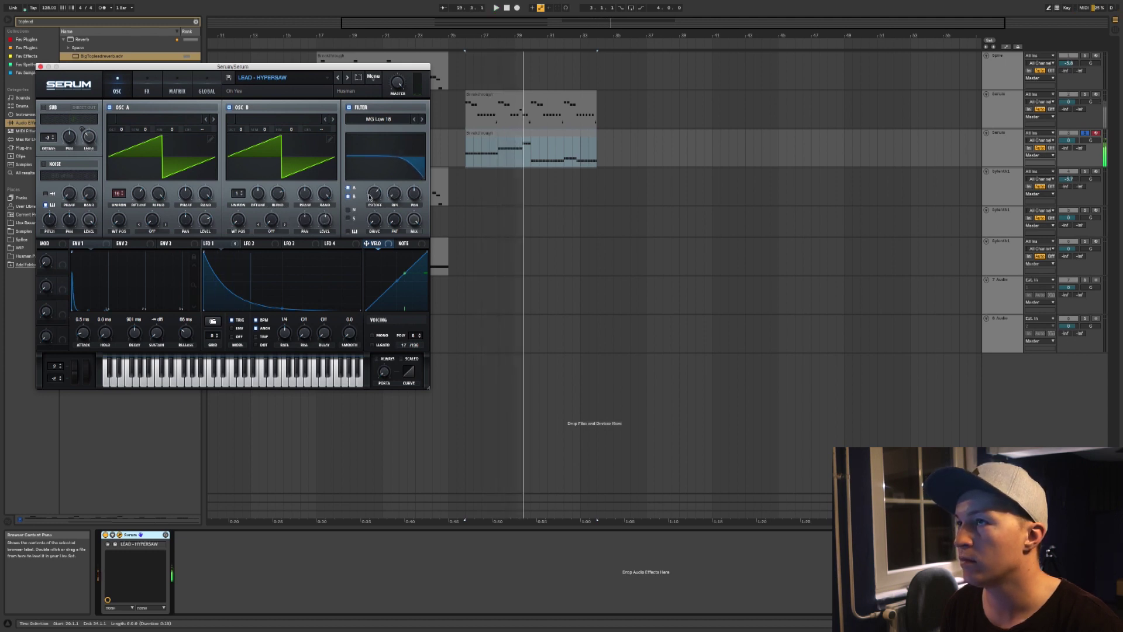
- Raise the off-beat bass notes in the first half of bar 1 to D2 and repeat that pattern in the second half
{"action": "double_click", "coordinate": [479, 133]}
{"action": "key", "text": "space"}
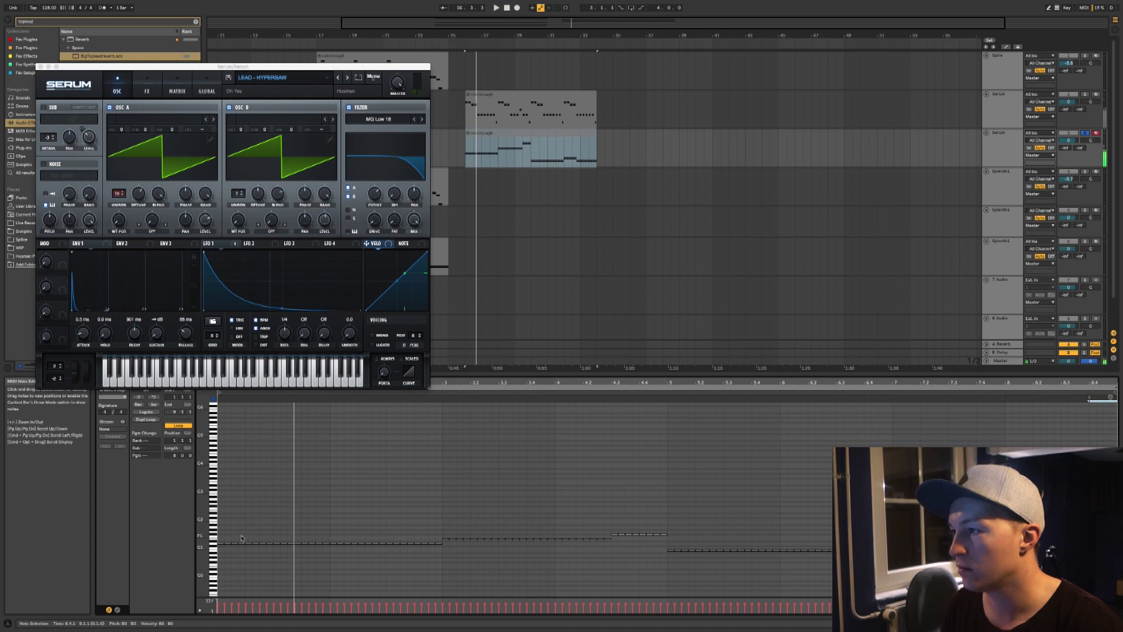
{"action": "left_click_drag", "start_coordinate": [240, 534], "coordinate": [237, 559]}
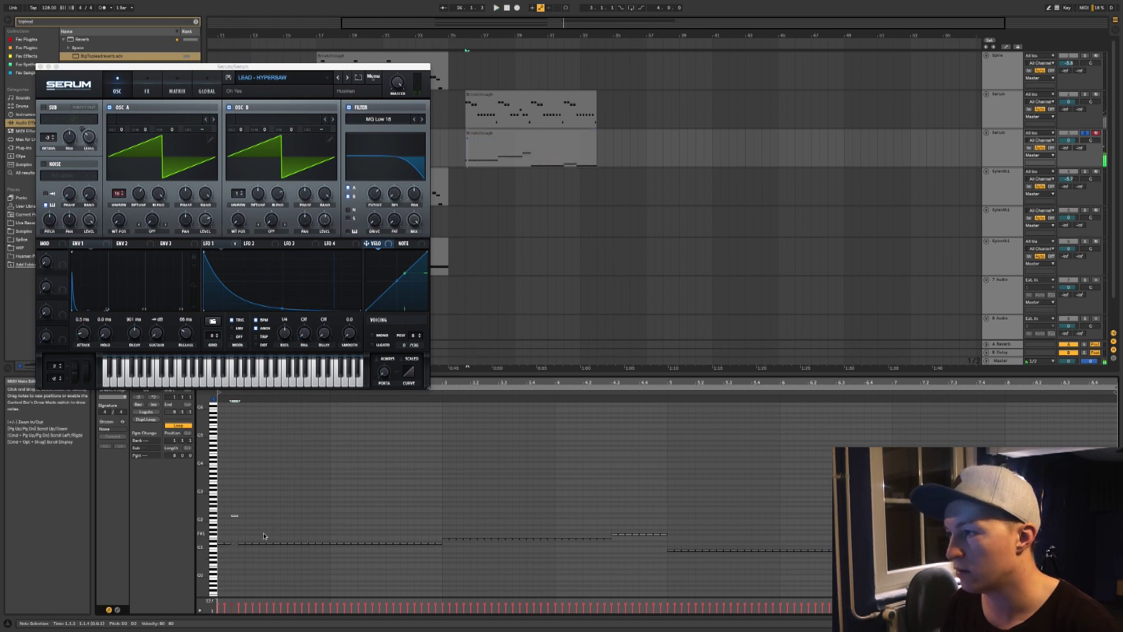
{"action": "key", "text": "shift+Up"}
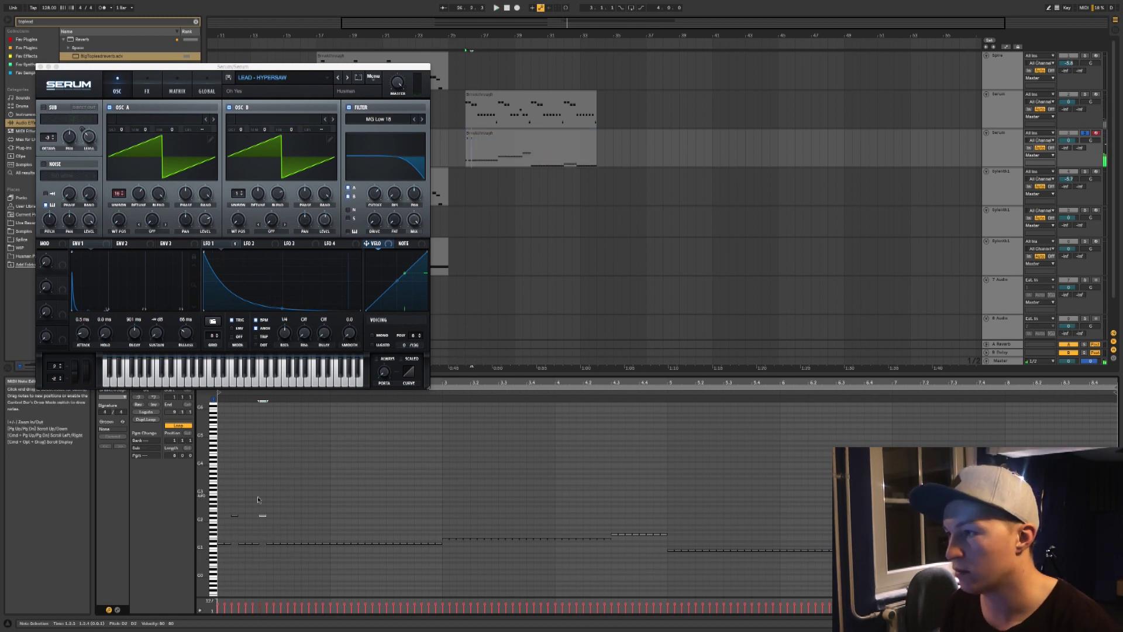
{"action": "left_click_drag", "start_coordinate": [275, 507], "coordinate": [219, 577]}
{"action": "key", "text": "Delete"}
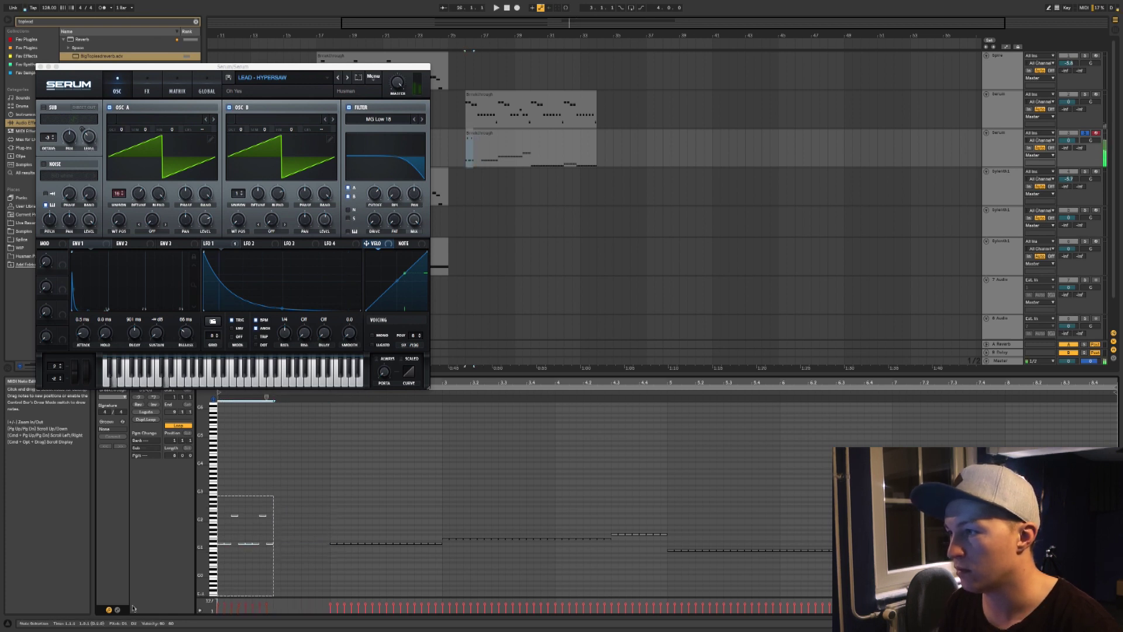
{"action": "key", "text": "super+d"}
{"action": "key", "text": "space"}
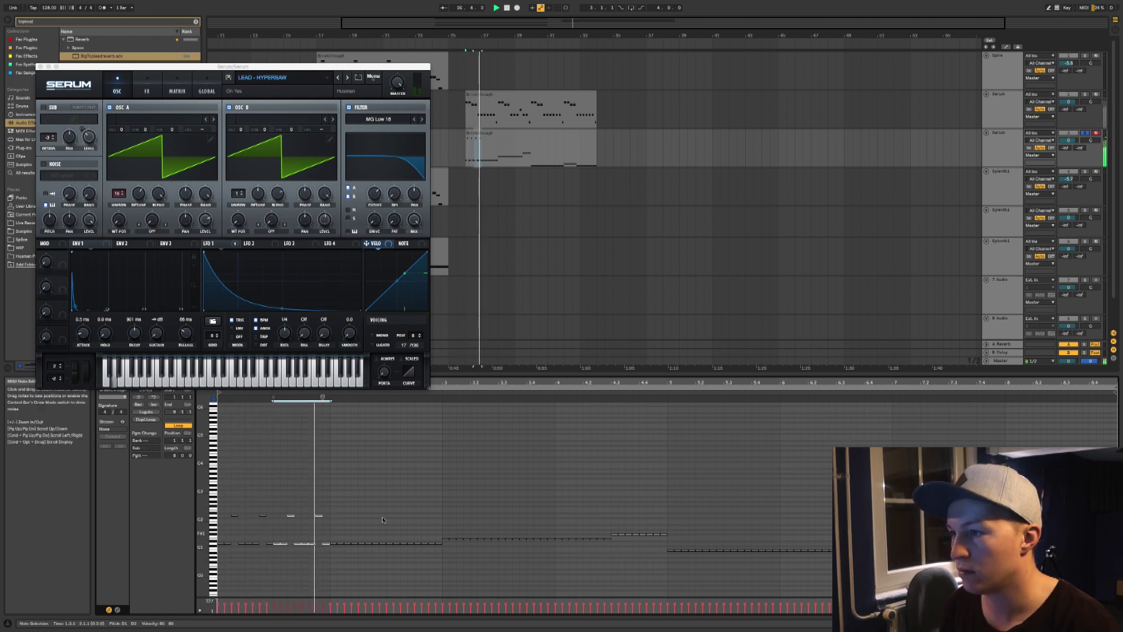
- Replace the bass notes of bar 2 with a copy of bar 1's octave-jump pattern and play it
{"action": "left_click_drag", "start_coordinate": [440, 528], "coordinate": [332, 561]}
{"action": "key", "text": "Delete"}
{"action": "left_click_drag", "start_coordinate": [332, 497], "coordinate": [218, 588]}
{"action": "key", "text": "super+d"}
{"action": "key", "text": "space"}
{"action": "key", "text": "ctrl+d"}
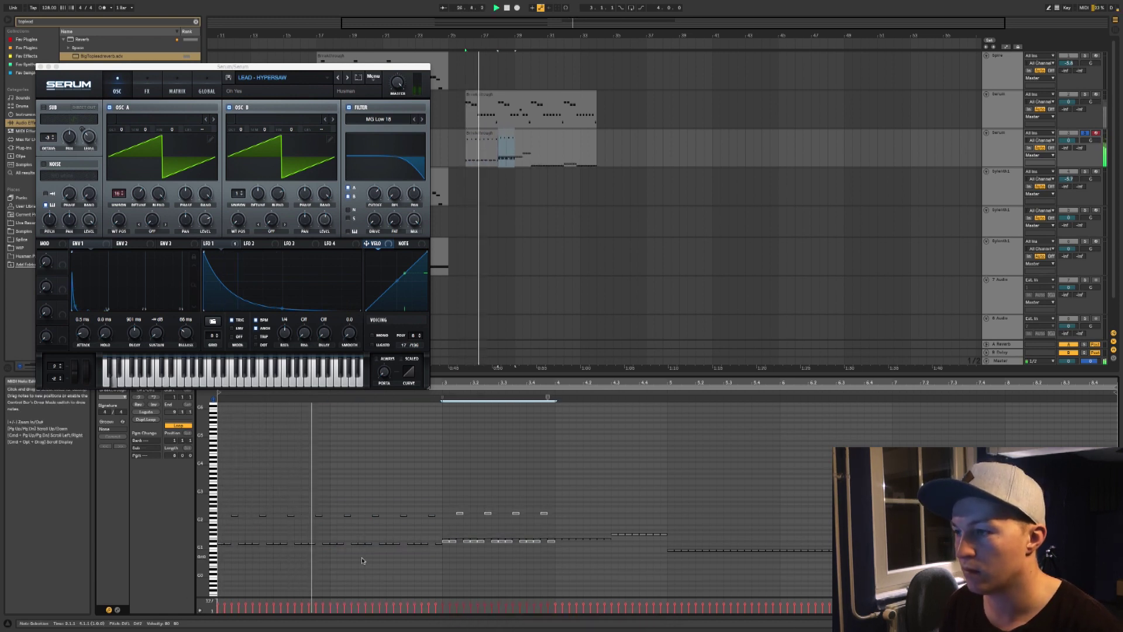
{"action": "key", "text": "super+z"}
{"action": "key", "text": "space"}
- Replace the bass notes of bar 3 with a copy of bar 2's octave-jump pattern raised to E1 and E2
{"action": "left_click_drag", "start_coordinate": [442, 515], "coordinate": [530, 544]}
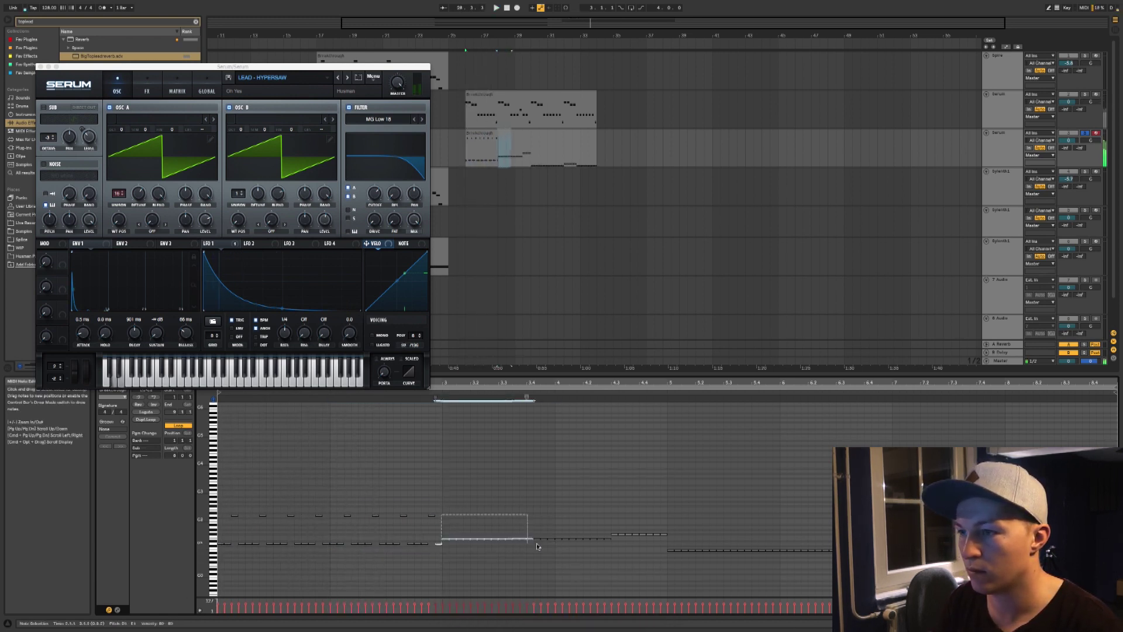
{"action": "left_click", "coordinate": [454, 505]}
{"action": "left_click", "coordinate": [331, 562], "text": "shift"}
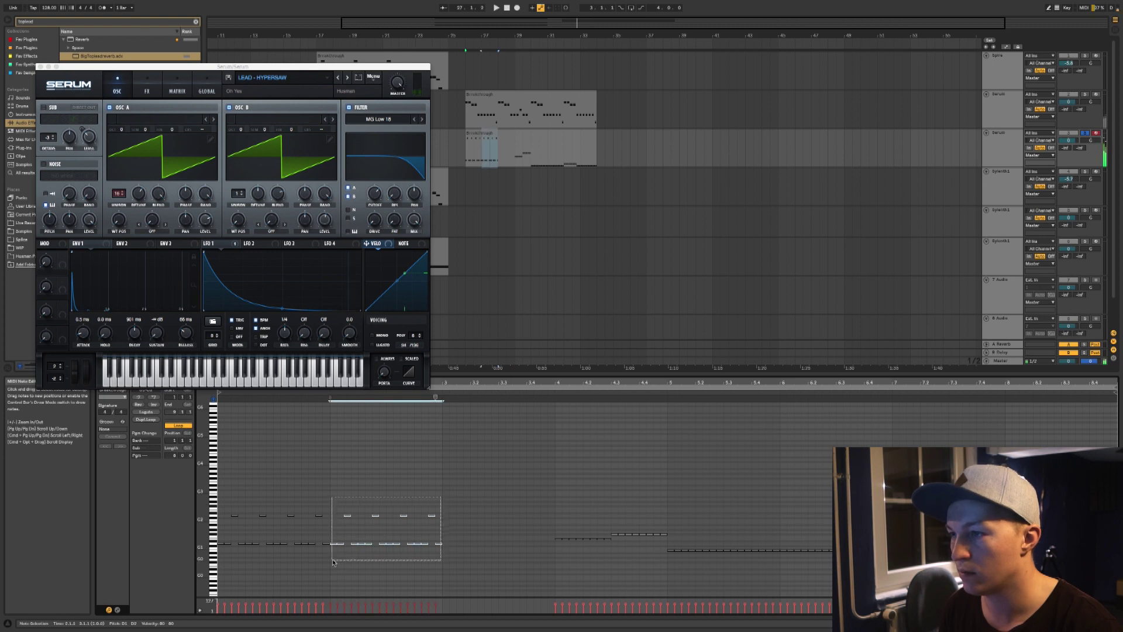
{"action": "key", "text": "ctrl+d"}
- Play the bass with the upper Serum melody track soloed too, and close the Serum window
{"action": "key", "text": "space"}
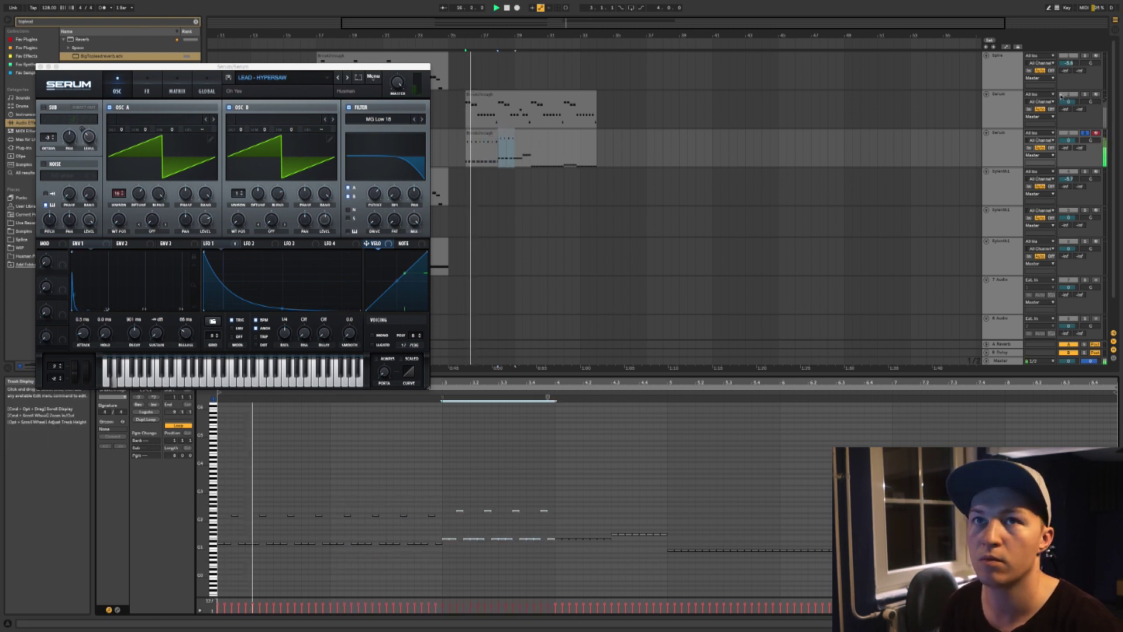
{"action": "left_click", "coordinate": [1085, 94]}
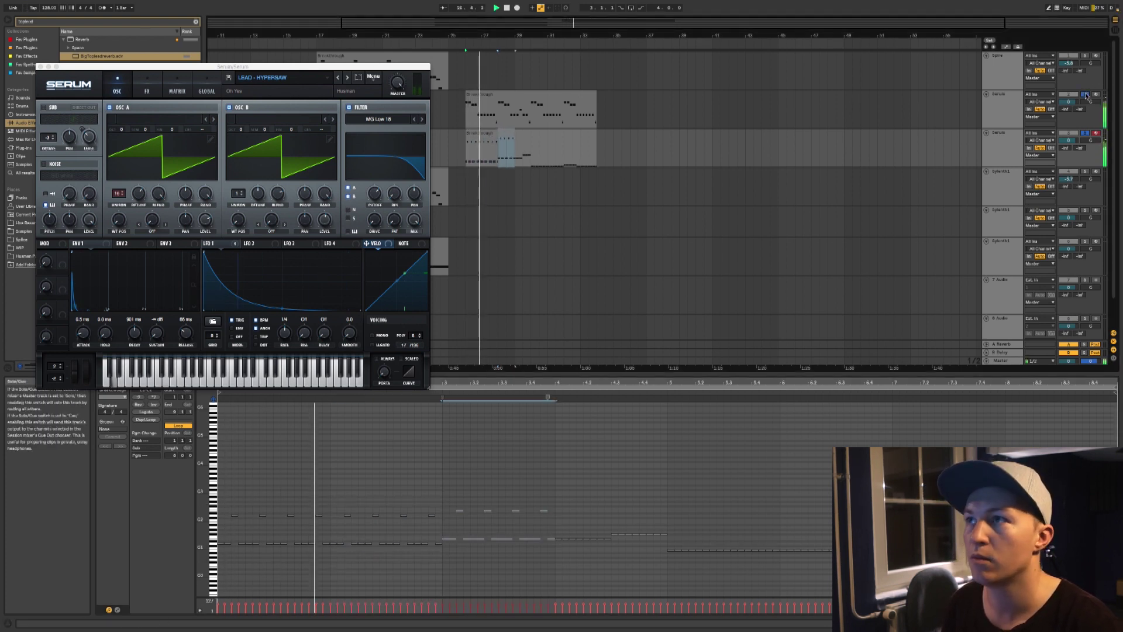
{"action": "left_click", "coordinate": [505, 137]}
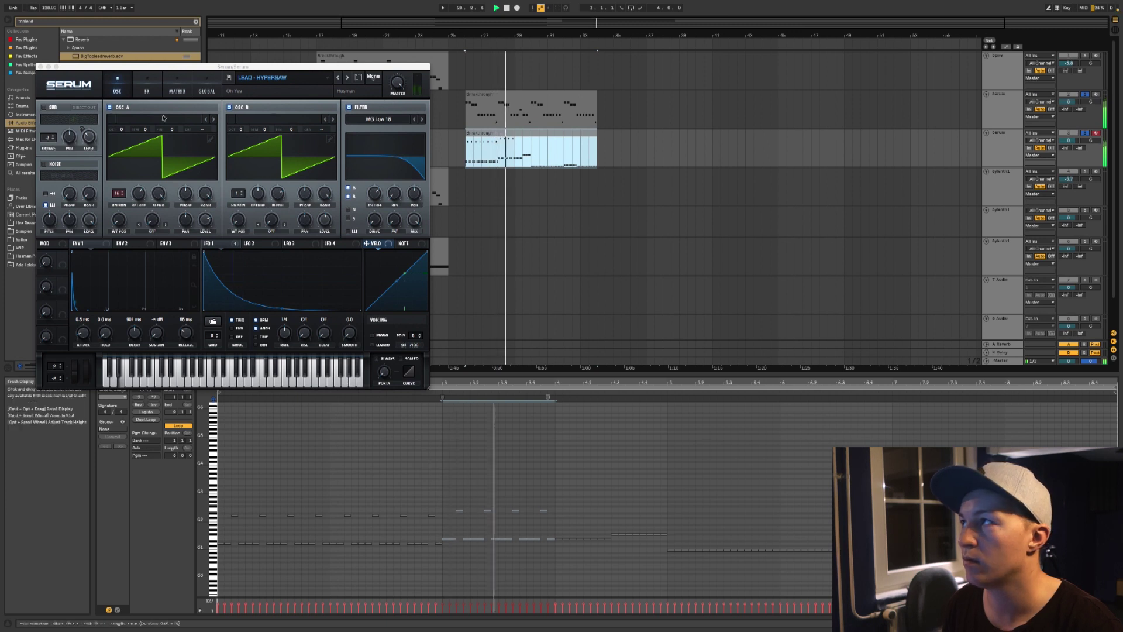
{"action": "left_click", "coordinate": [40, 67]}
{"action": "left_click", "coordinate": [515, 111]}
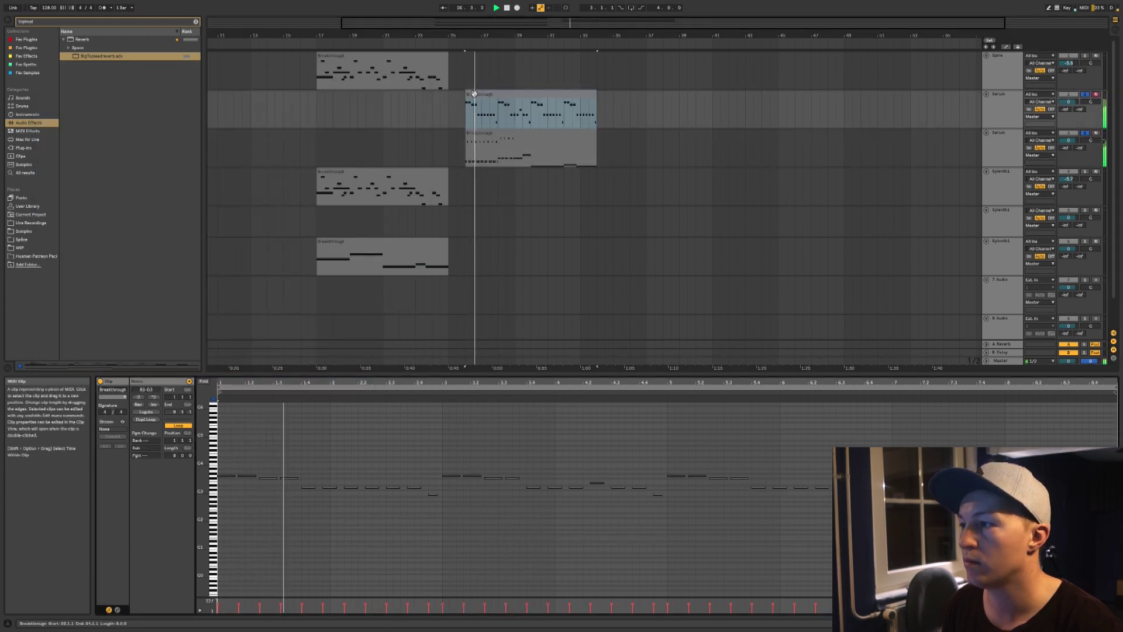
- Examine the first two melody notes of bar 1 and play them against the bass pattern
{"action": "left_click_drag", "start_coordinate": [285, 466], "coordinate": [220, 492]}
{"action": "left_click", "coordinate": [235, 476]}
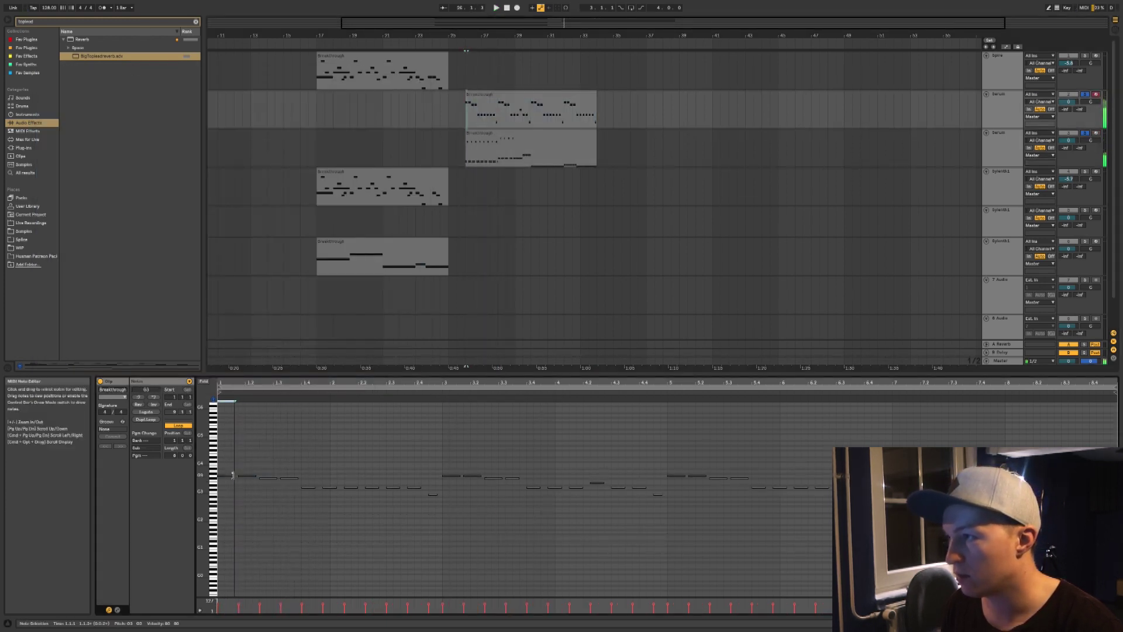
{"action": "left_click", "coordinate": [243, 476]}
{"action": "key", "text": "space"}
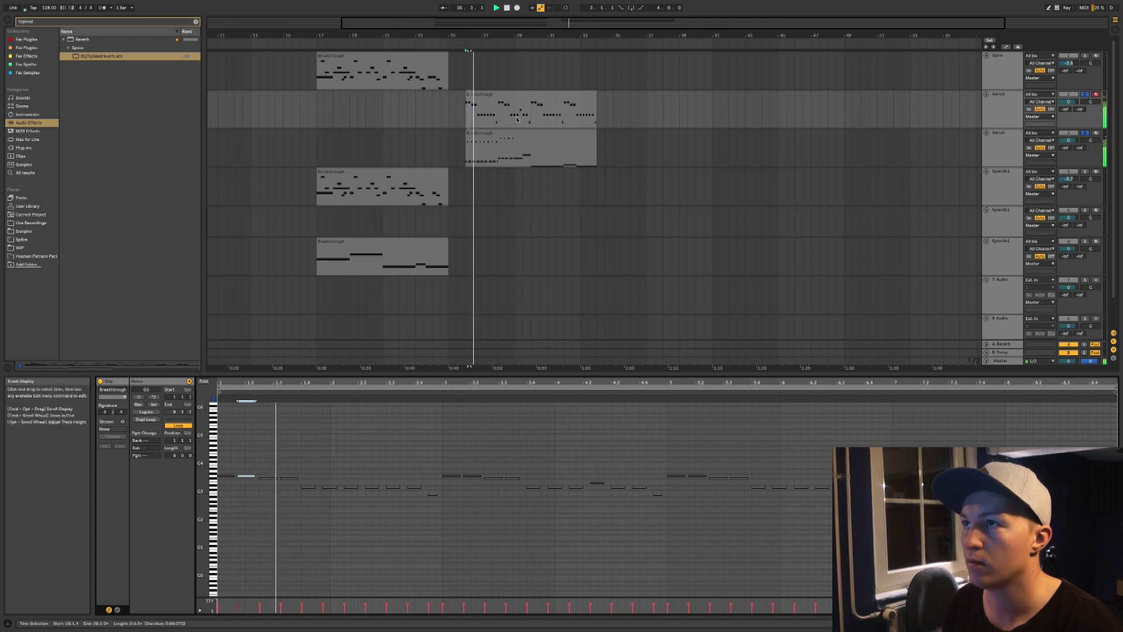
{"action": "left_click", "coordinate": [517, 146]}
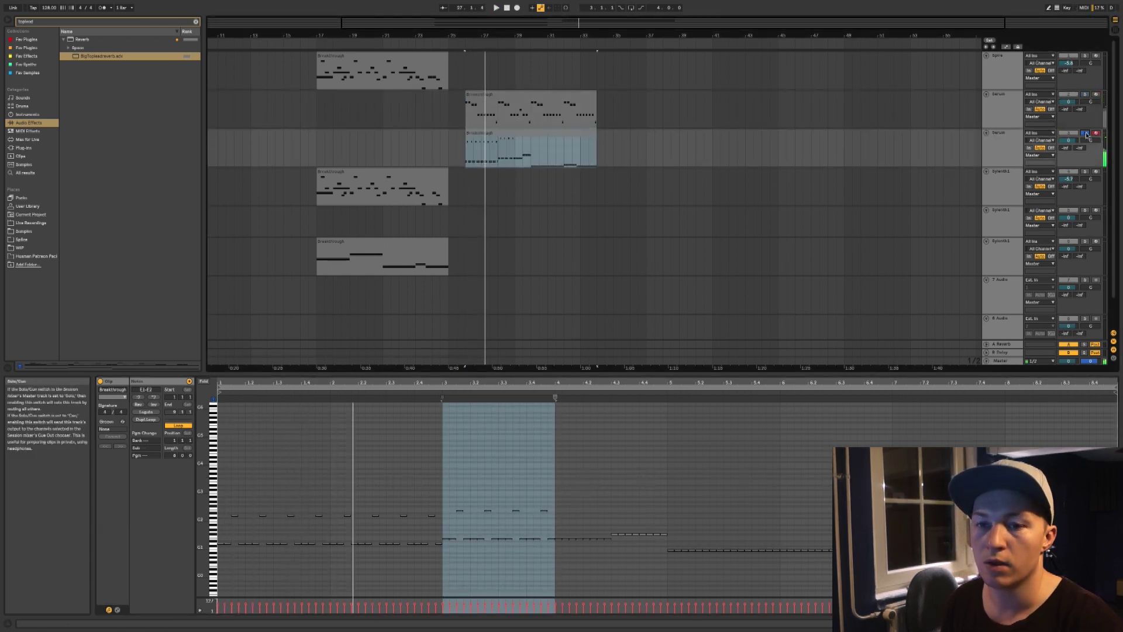
- Check the loaded preset and the preset list in the Sylenth1 instrument on the track below the Serum bass
{"action": "double_click", "coordinate": [1002, 134]}
{"action": "left_click", "coordinate": [490, 95]}
{"action": "left_click", "coordinate": [490, 135]}
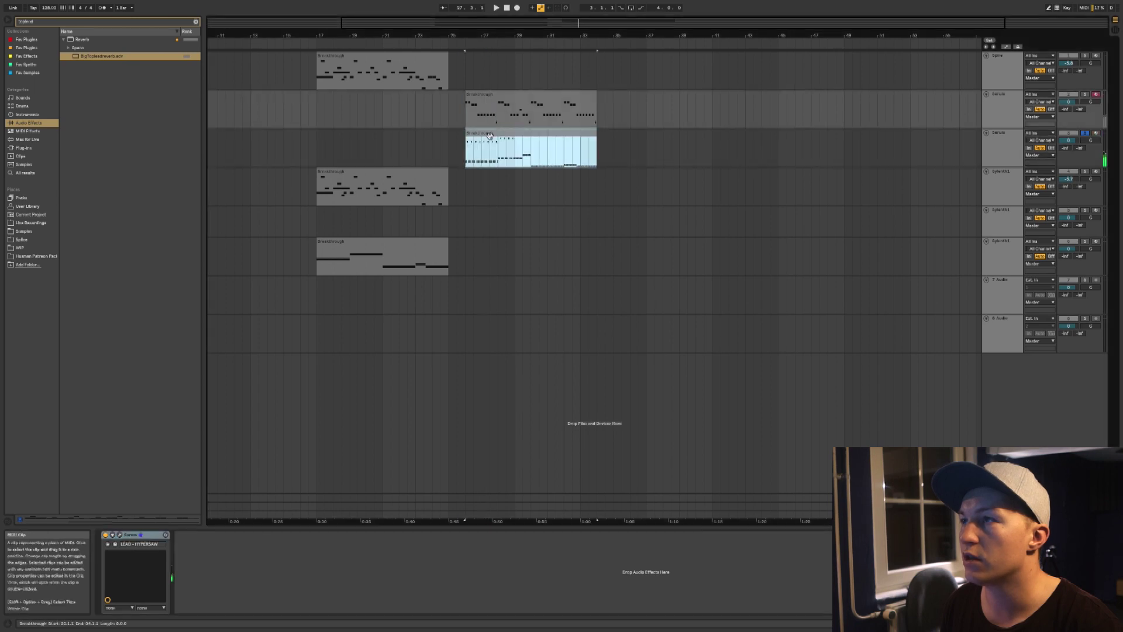
{"action": "left_click", "coordinate": [1001, 172]}
{"action": "left_click", "coordinate": [120, 534]}
{"action": "left_click", "coordinate": [245, 135]}
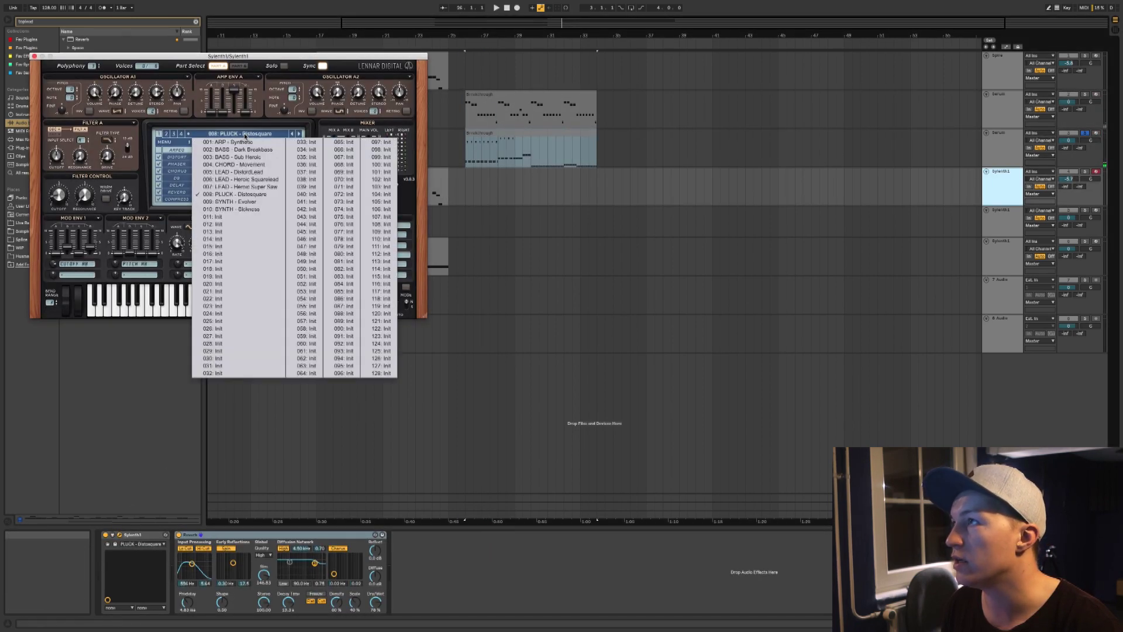
{"action": "left_click", "coordinate": [244, 127]}
{"action": "left_click", "coordinate": [34, 56]}
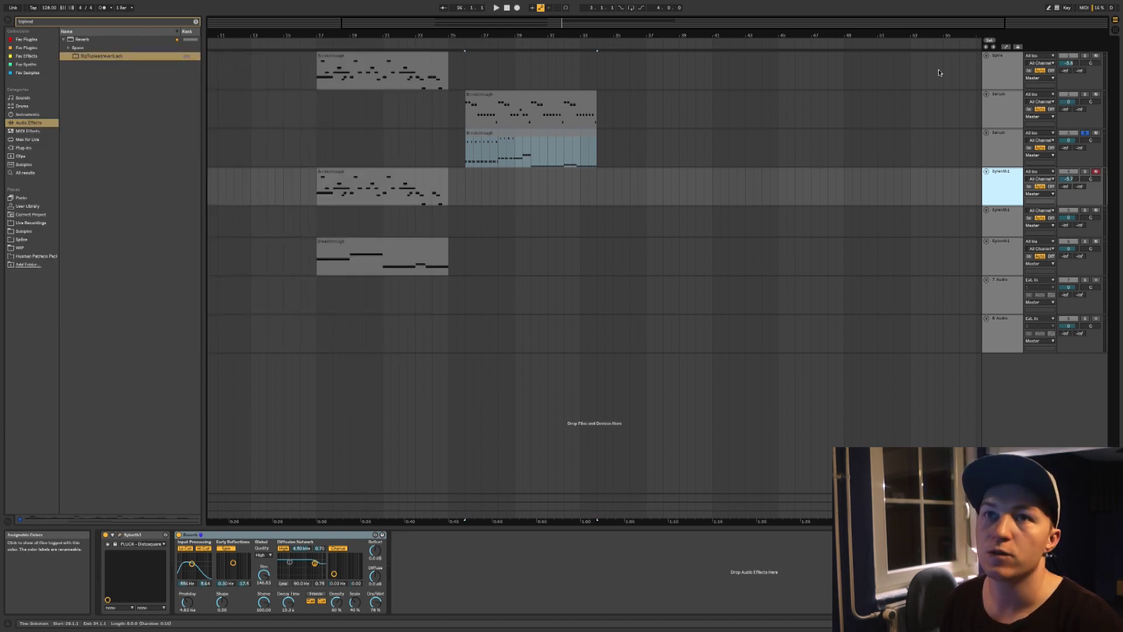
{"action": "left_click", "coordinate": [1004, 146]}
{"action": "left_click", "coordinate": [1002, 177]}
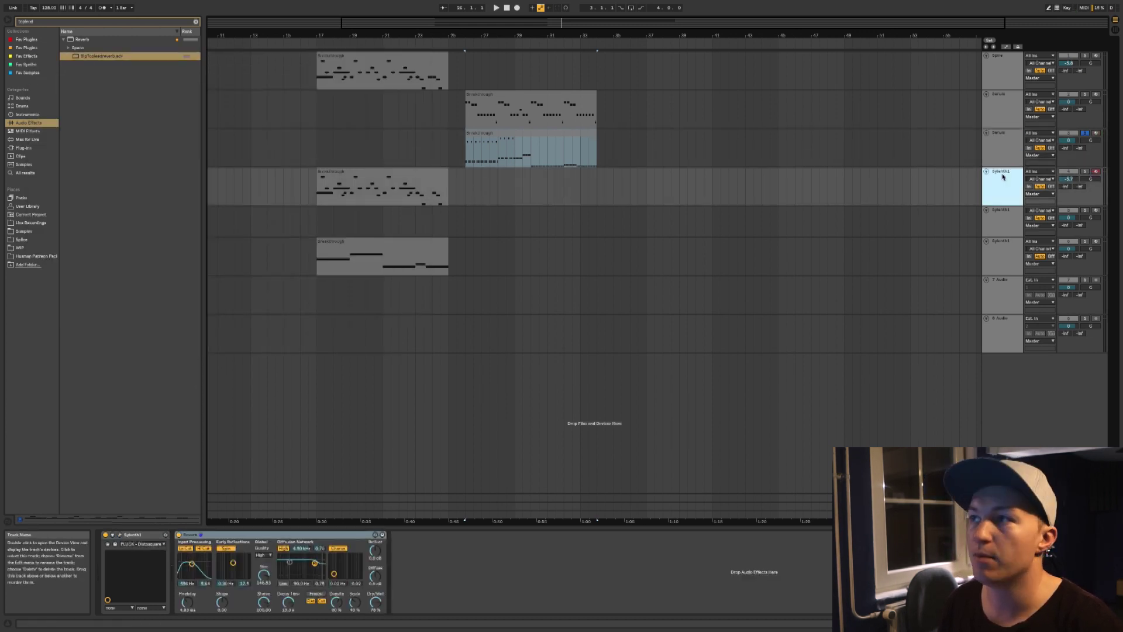
- Duplicate the upper Sylenth1 pluck track, remove the clip from the duplicate, and place a copy of the Serum bass clip on it
{"action": "key", "text": "super+d"}
{"action": "left_click_drag", "start_coordinate": [369, 211], "coordinate": [466, 213]}
{"action": "key", "text": "Delete"}
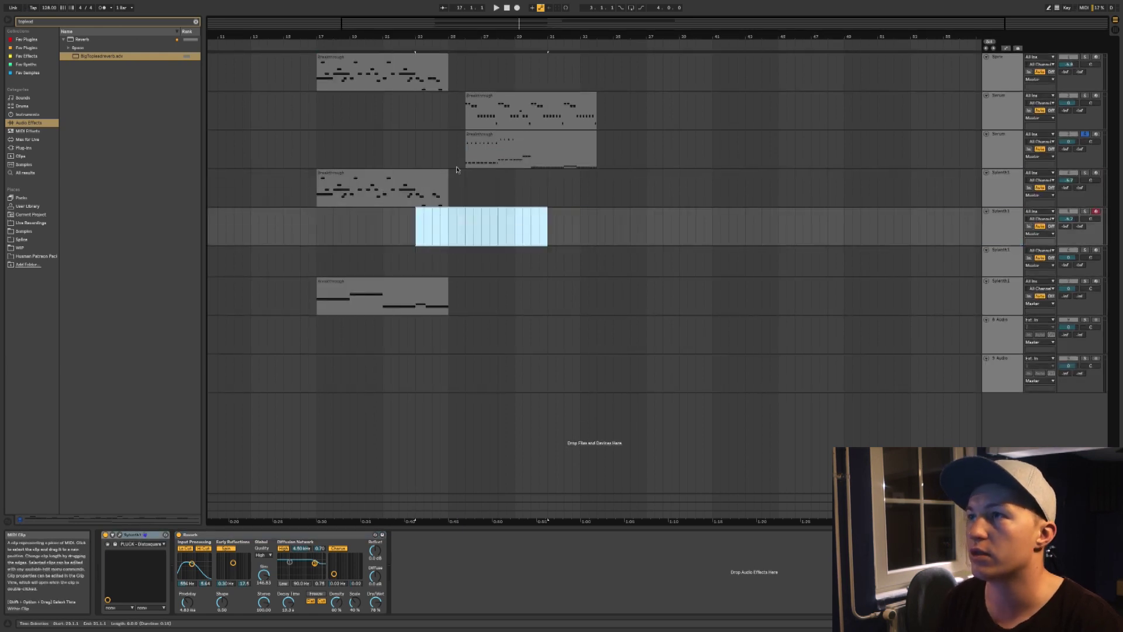
{"action": "left_click_drag", "start_coordinate": [496, 144], "coordinate": [499, 238]}
{"action": "left_click", "coordinate": [1016, 218]}
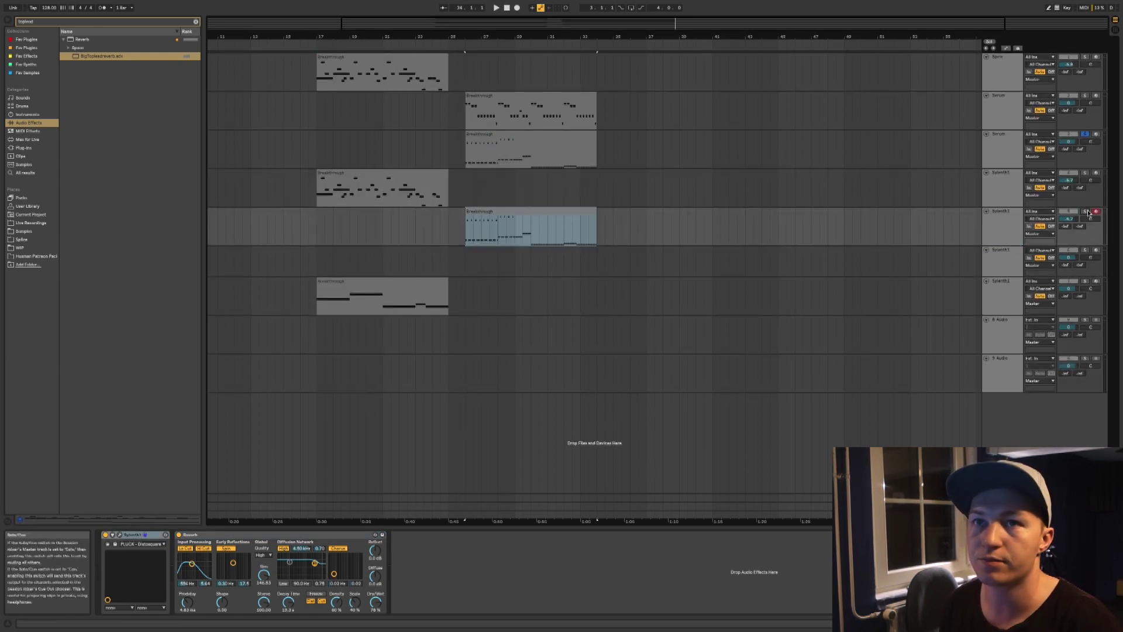
- Load the preset BASS - Sub Heroic in the duplicated track's Sylenth1 and play the copied bass clip soloed
{"action": "left_click", "coordinate": [491, 211]}
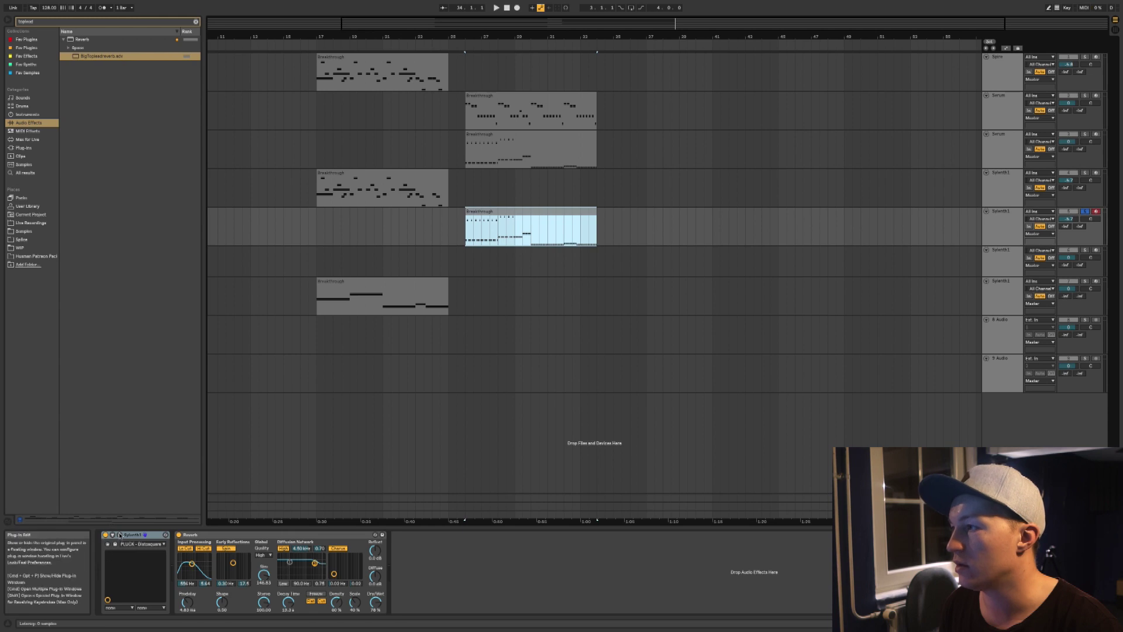
{"action": "left_click", "coordinate": [119, 535]}
{"action": "left_click", "coordinate": [239, 139]}
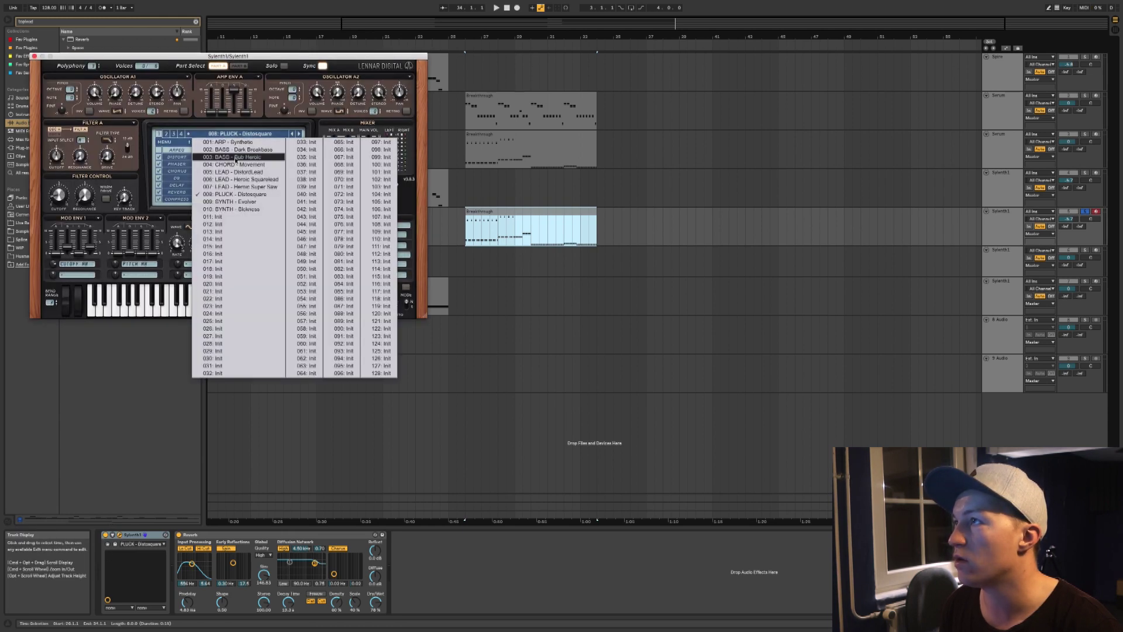
{"action": "left_click", "coordinate": [232, 156]}
{"action": "key", "text": "space"}
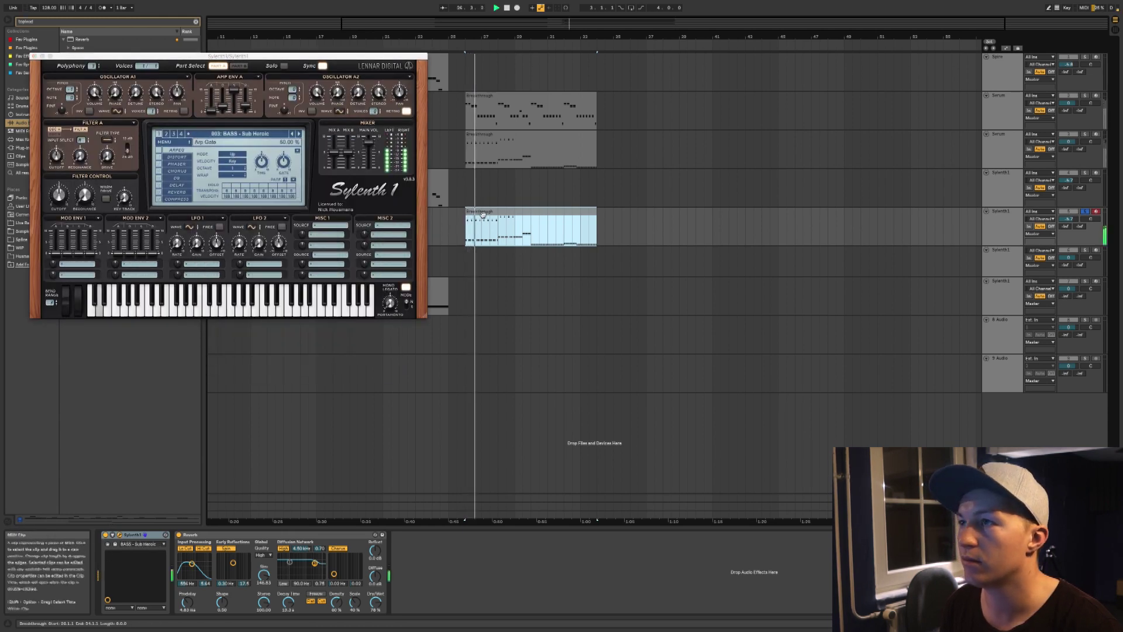
- Raise all notes of the Sub Heroic bass clip by one octave and remove the Reverb from its track
{"action": "double_click", "coordinate": [482, 214]}
{"action": "key", "text": "shift+Up"}
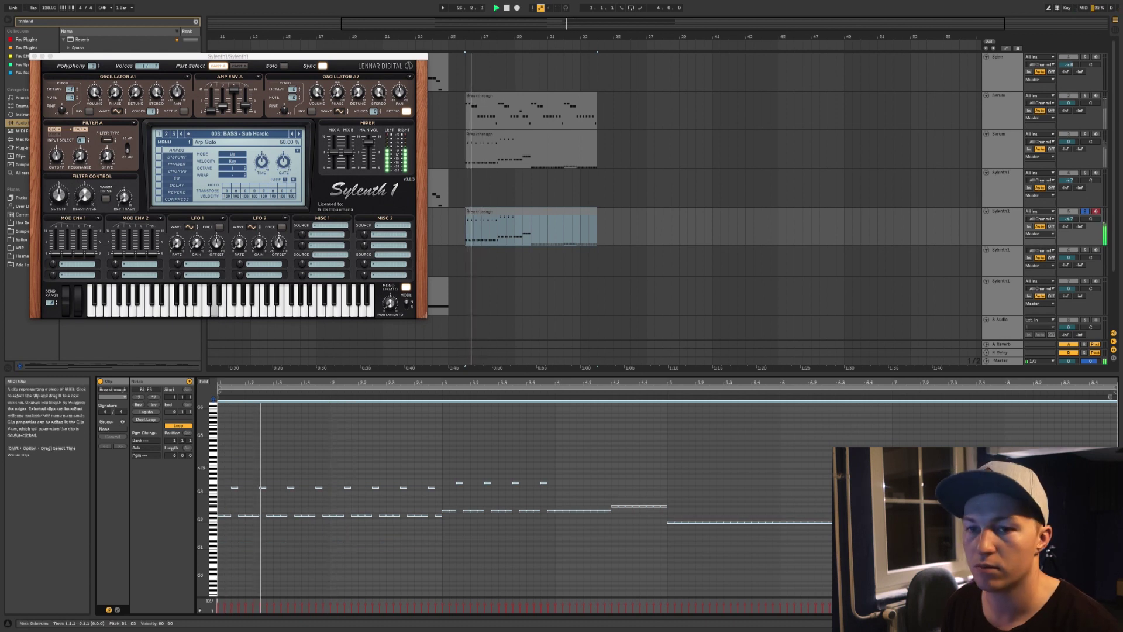
{"action": "key", "text": "shift+Tab"}
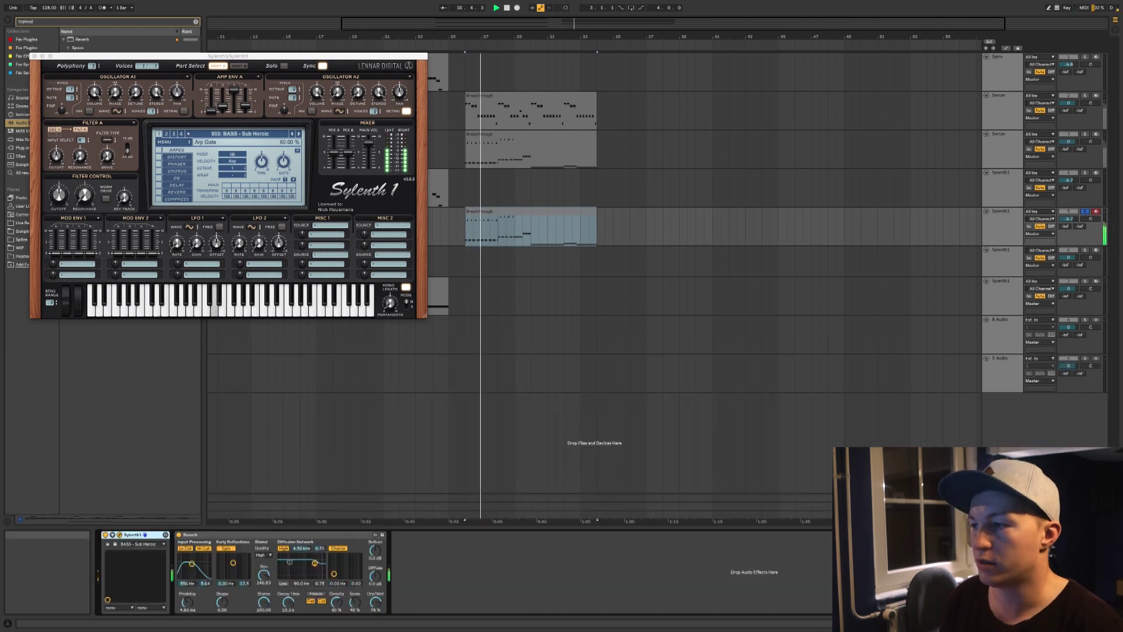
{"action": "left_click", "coordinate": [189, 536]}
{"action": "key", "text": "Delete"}
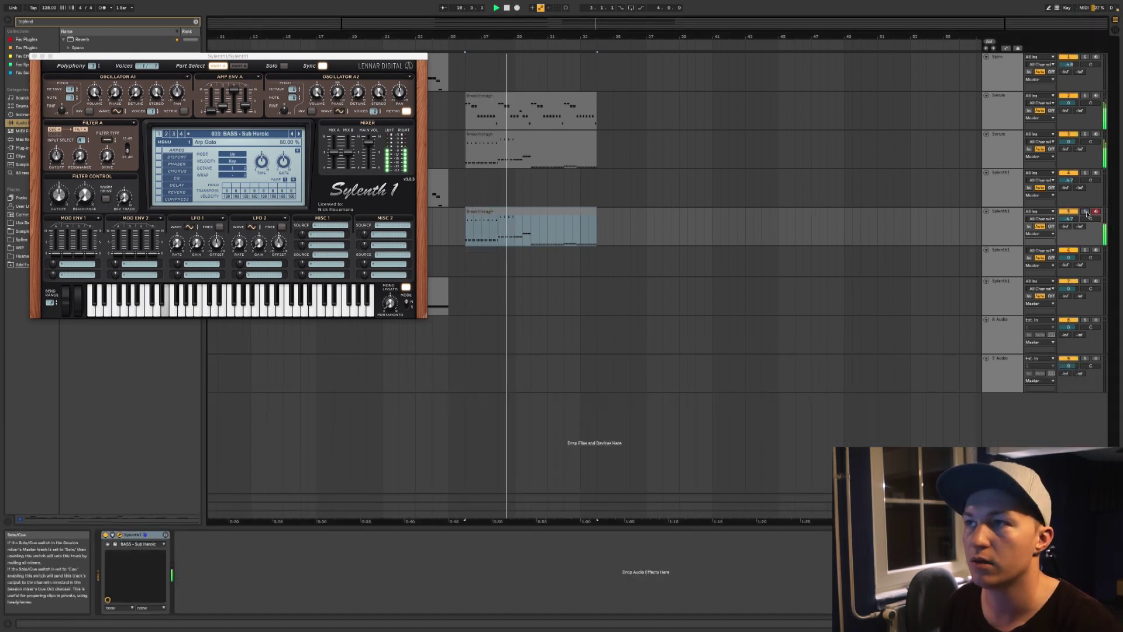
- Play the Sub Heroic bass together with the Serum parts and check the notes in its clip
{"action": "key", "text": "space"}
{"action": "double_click", "coordinate": [538, 210]}
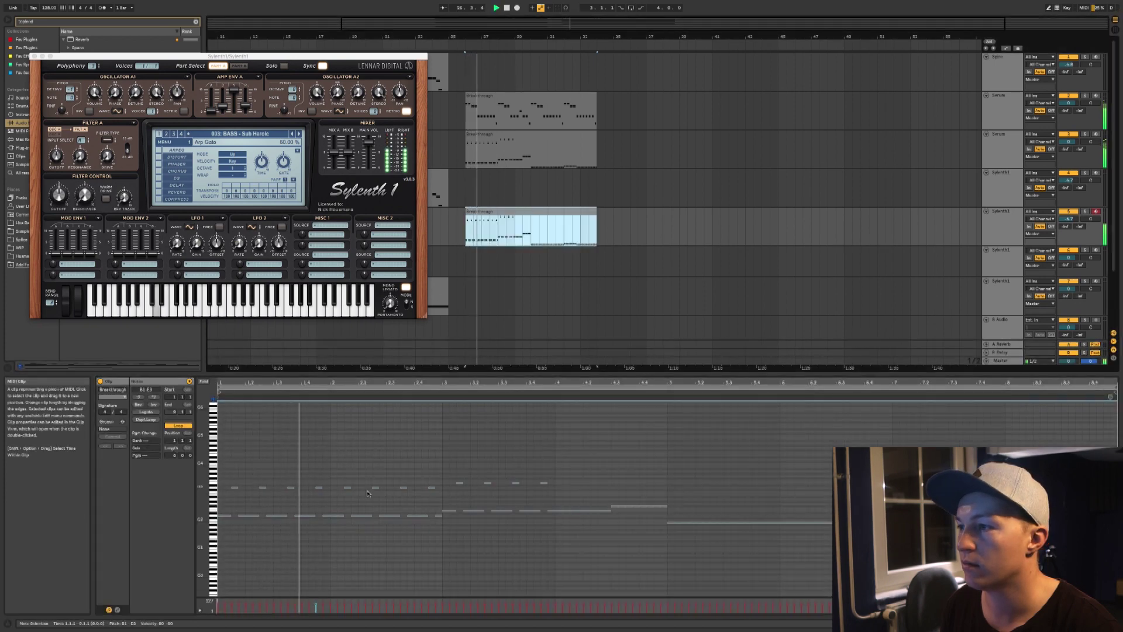
{"action": "left_click", "coordinate": [1002, 225]}
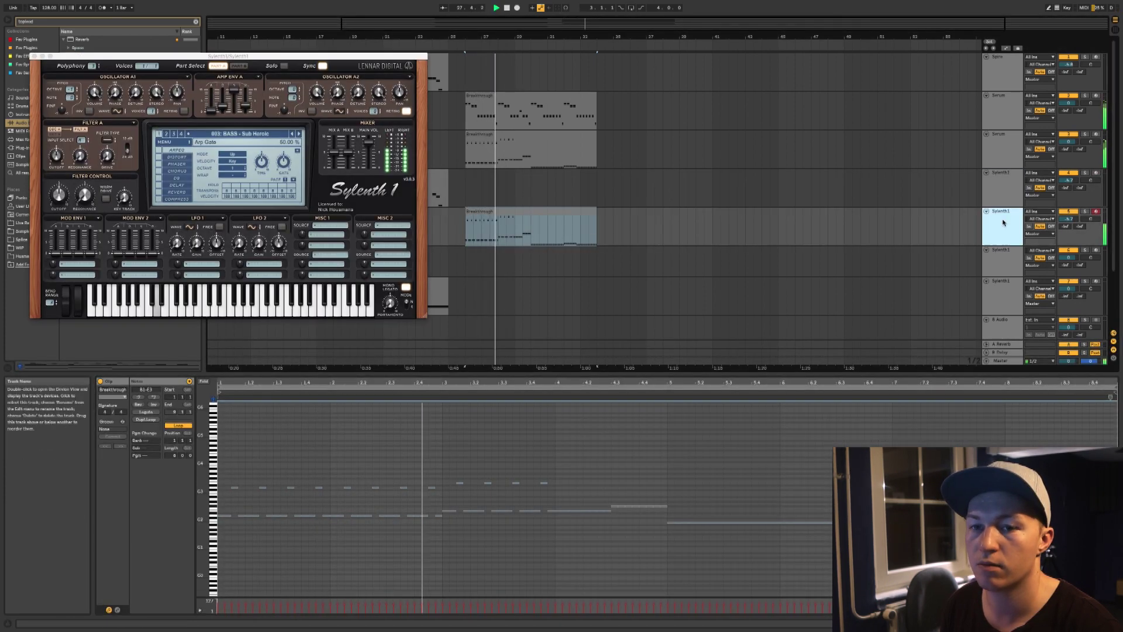
{"action": "left_click", "coordinate": [1065, 624]}
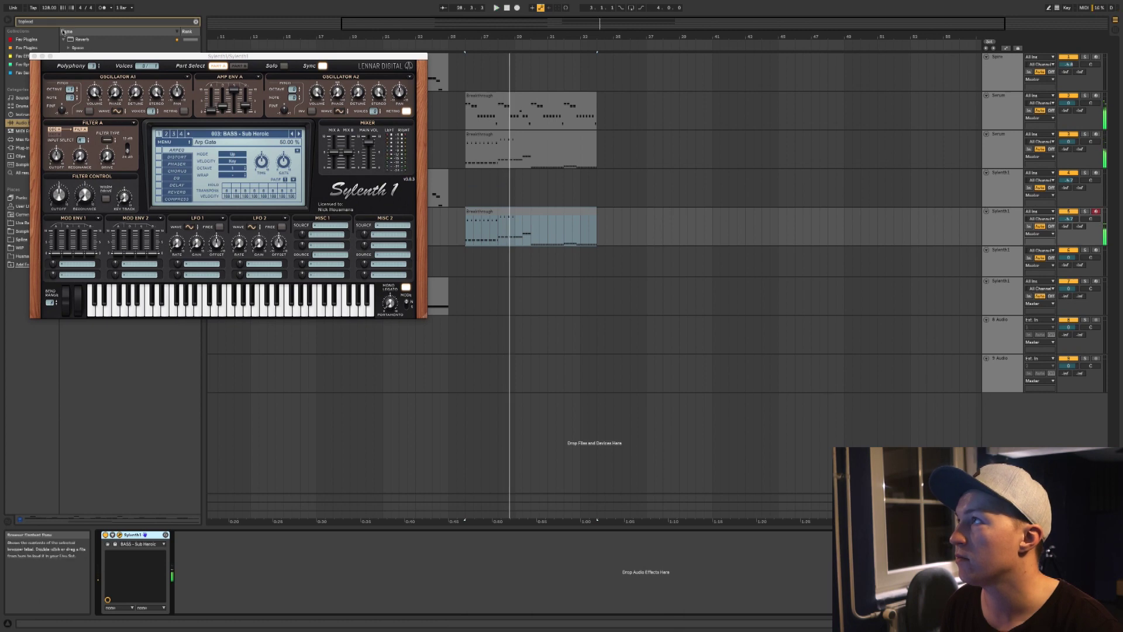
- Add an EQ Eight after the Sub Heroic Sylenth1 and shape a low-pass that rolls off the highs, then play it
{"action": "key", "text": "super+f"}
{"action": "type", "text": "r"}
{"action": "left_click_drag", "start_coordinate": [73, 59], "coordinate": [63, 268]}
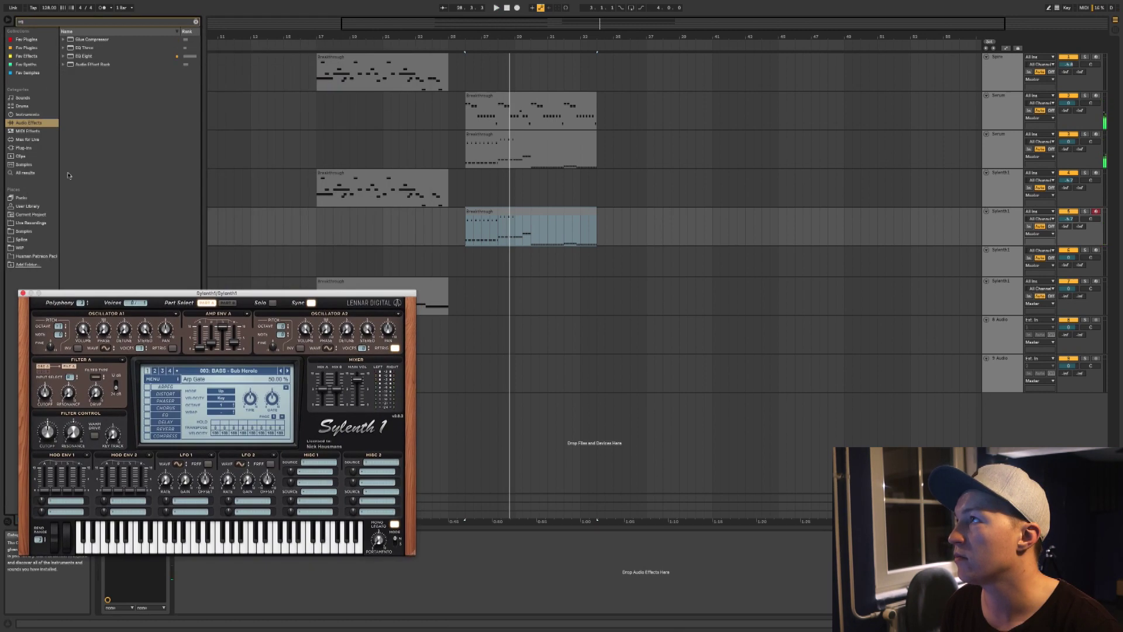
{"action": "left_click", "coordinate": [76, 57]}
{"action": "left_click_drag", "start_coordinate": [441, 611], "coordinate": [442, 590]}
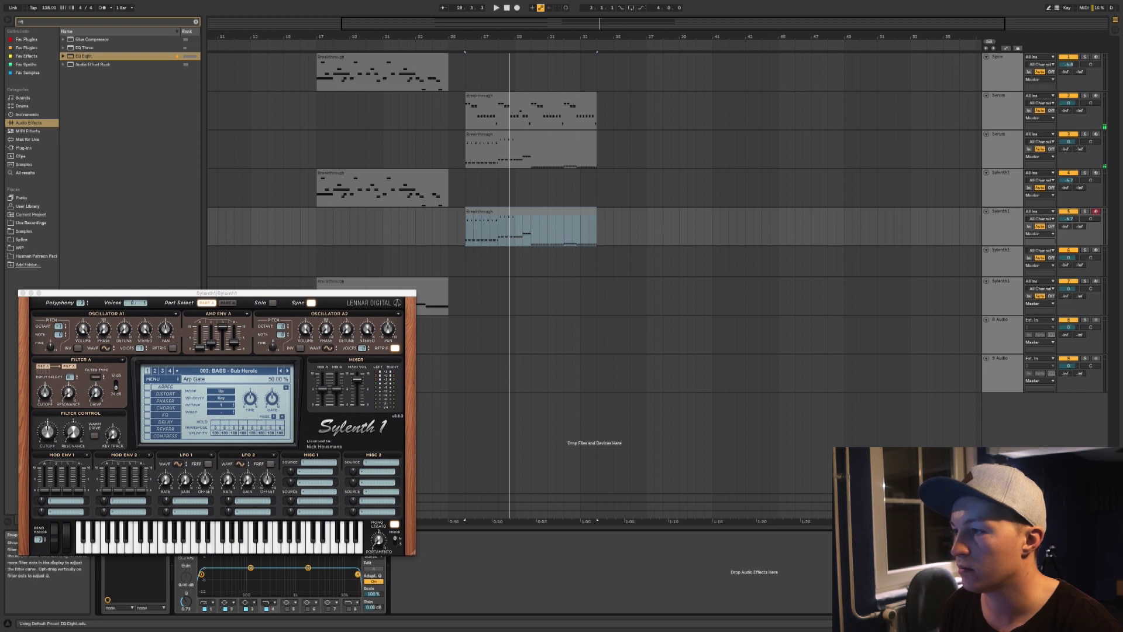
{"action": "key", "text": "space"}
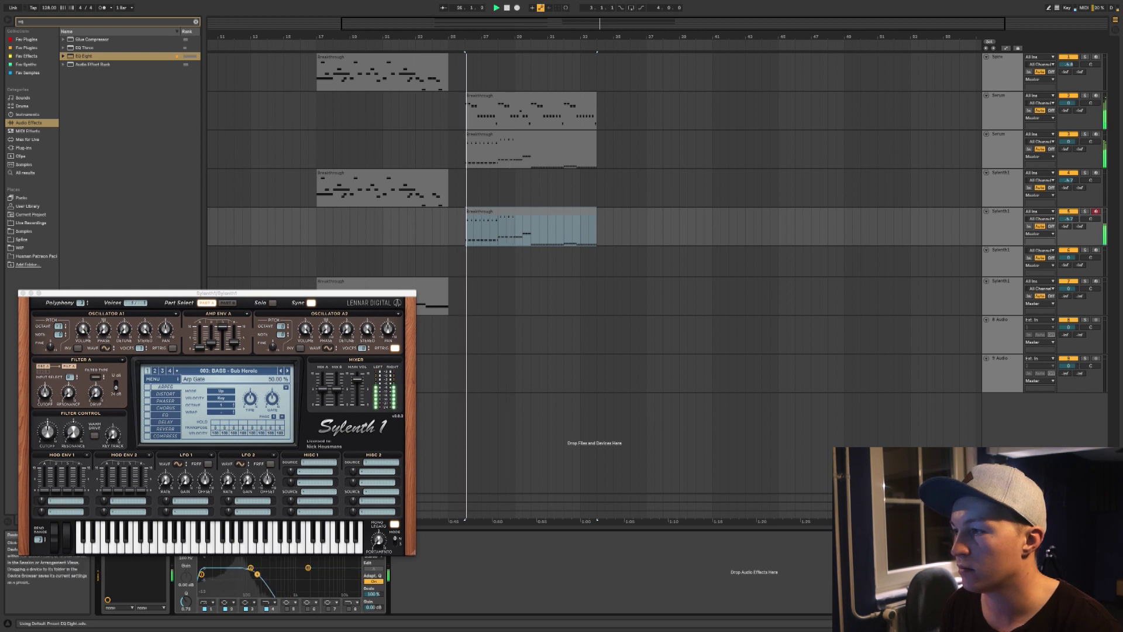
- Play the Spire and Sylenth1 clips of the first section from bar 17
{"action": "left_click", "coordinate": [432, 225]}
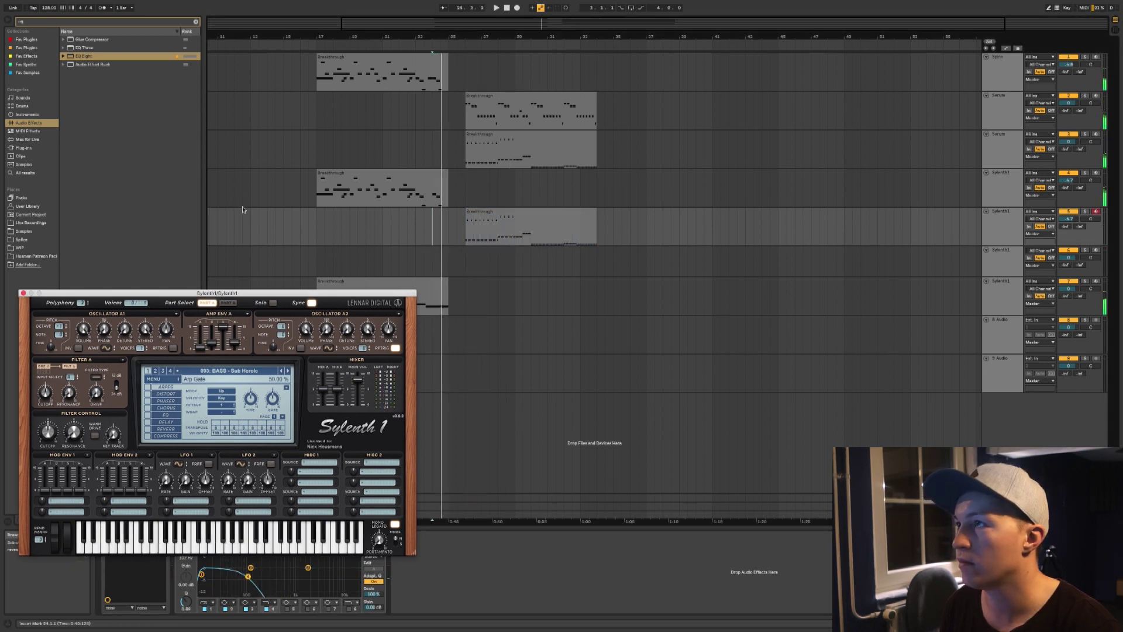
{"action": "left_click", "coordinate": [315, 194]}
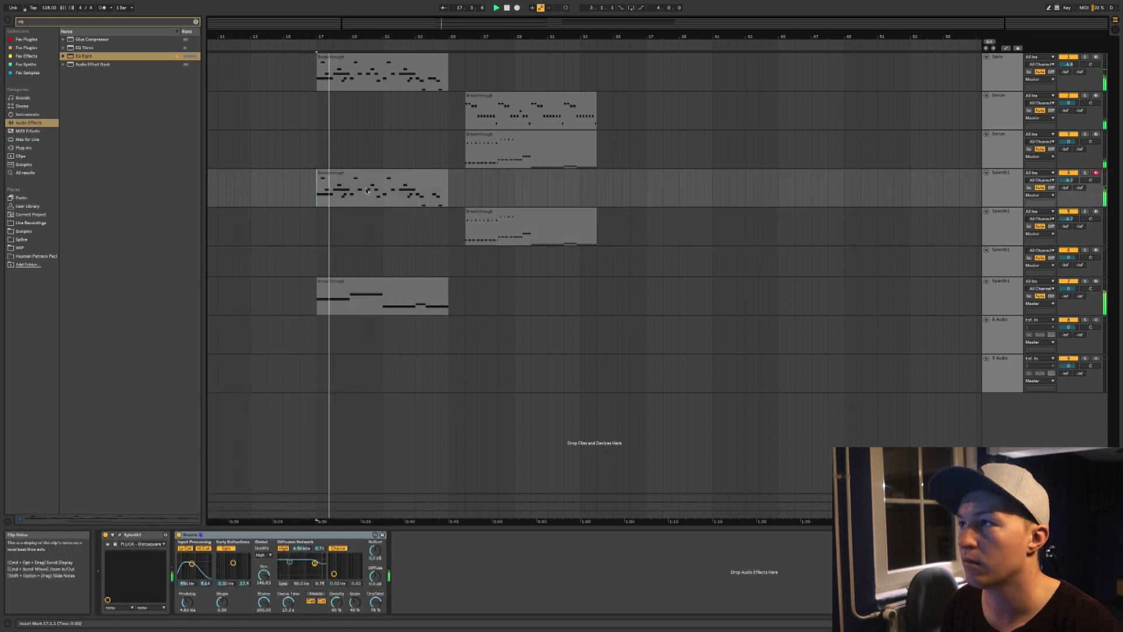
{"action": "left_click", "coordinate": [412, 170]}
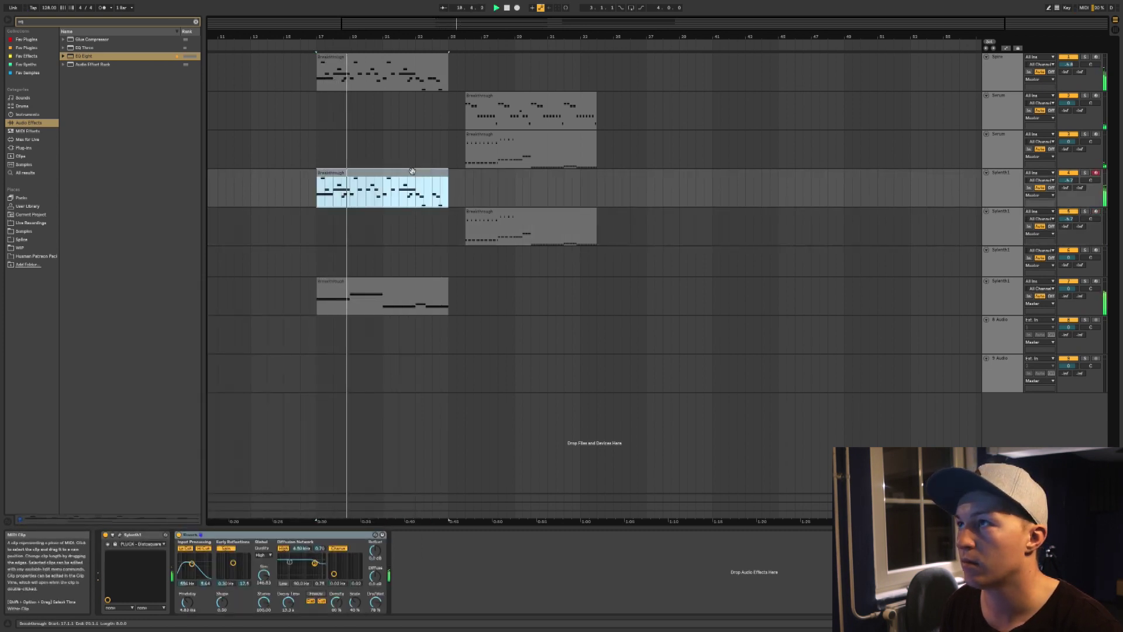
- Move the two Serum clips and the Sub Heroic bass clip together so that they start at bar 36
{"action": "scroll", "coordinate": [413, 170], "scroll_direction": "left", "scroll_amount": 2}
{"action": "double_click", "coordinate": [466, 30]}
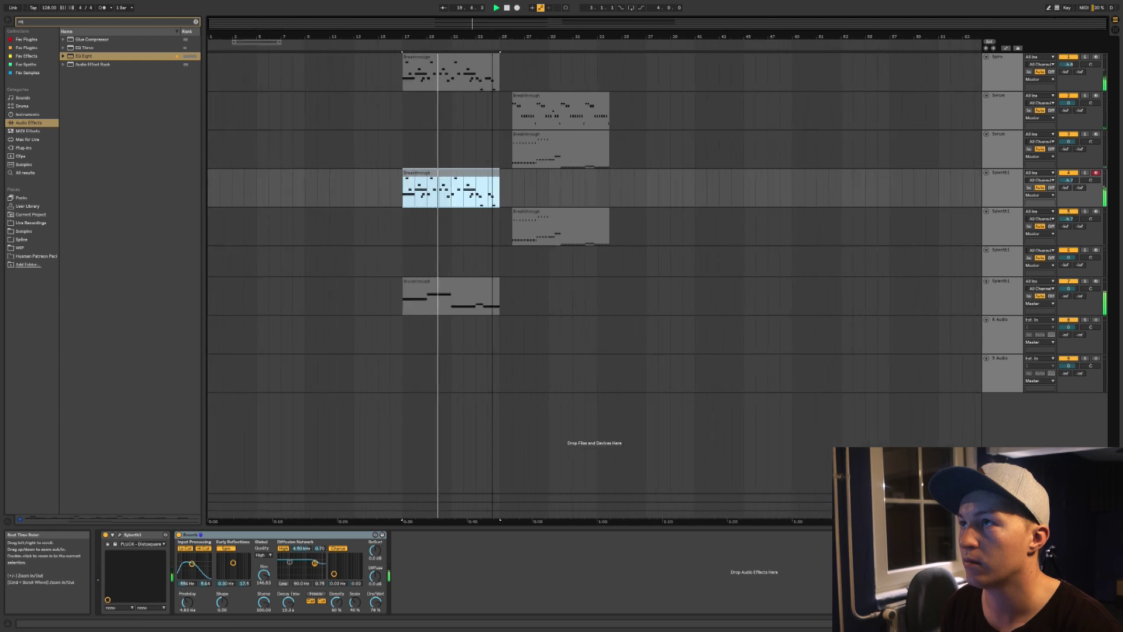
{"action": "left_click", "coordinate": [522, 95]}
{"action": "left_click", "coordinate": [534, 229], "text": "shift"}
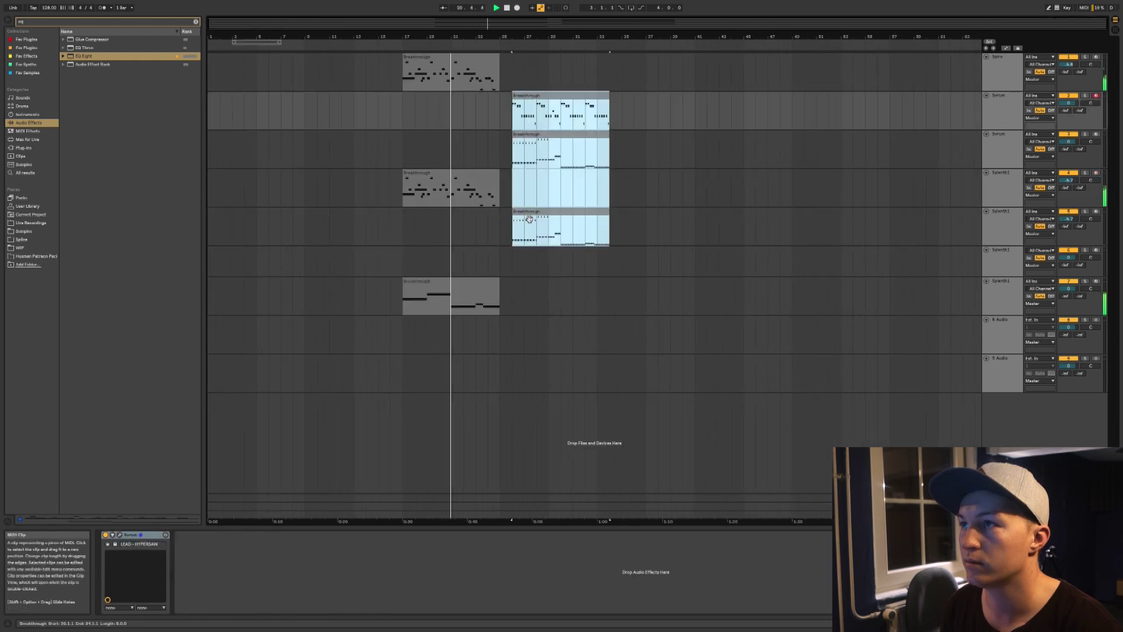
{"action": "left_click_drag", "start_coordinate": [534, 229], "coordinate": [654, 231]}
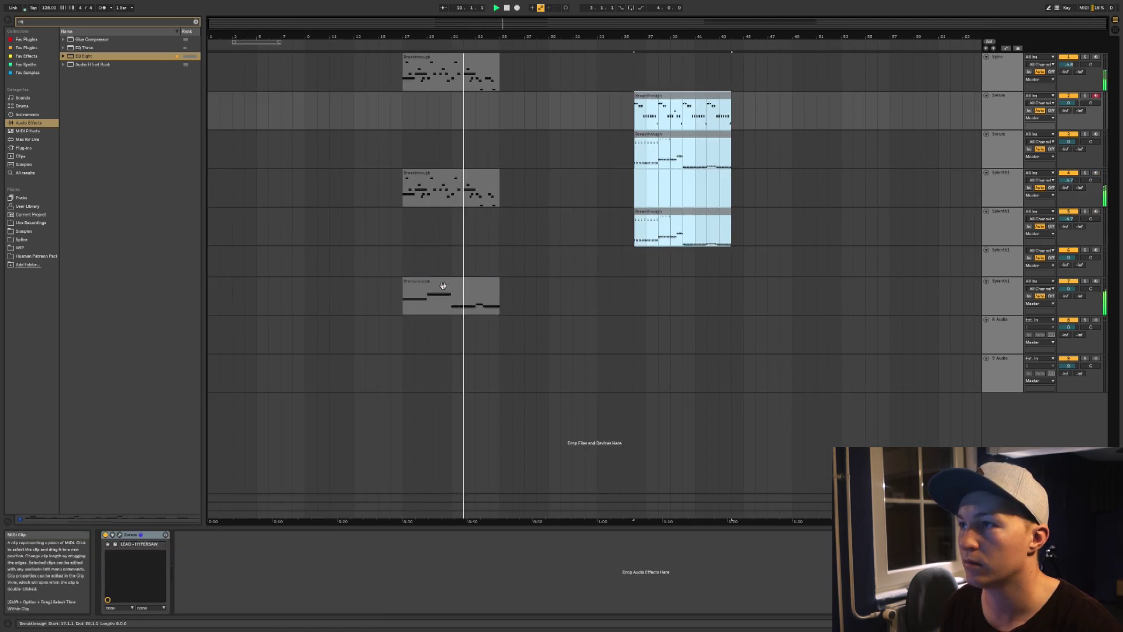
- Add an EQ Eight to the lowest Sylenth1 bass track and roll off its highs with a low-pass
{"action": "left_click", "coordinate": [442, 291]}
{"action": "left_click_drag", "start_coordinate": [148, 281], "coordinate": [239, 557]}
{"action": "left_click_drag", "start_coordinate": [357, 574], "coordinate": [286, 579]}
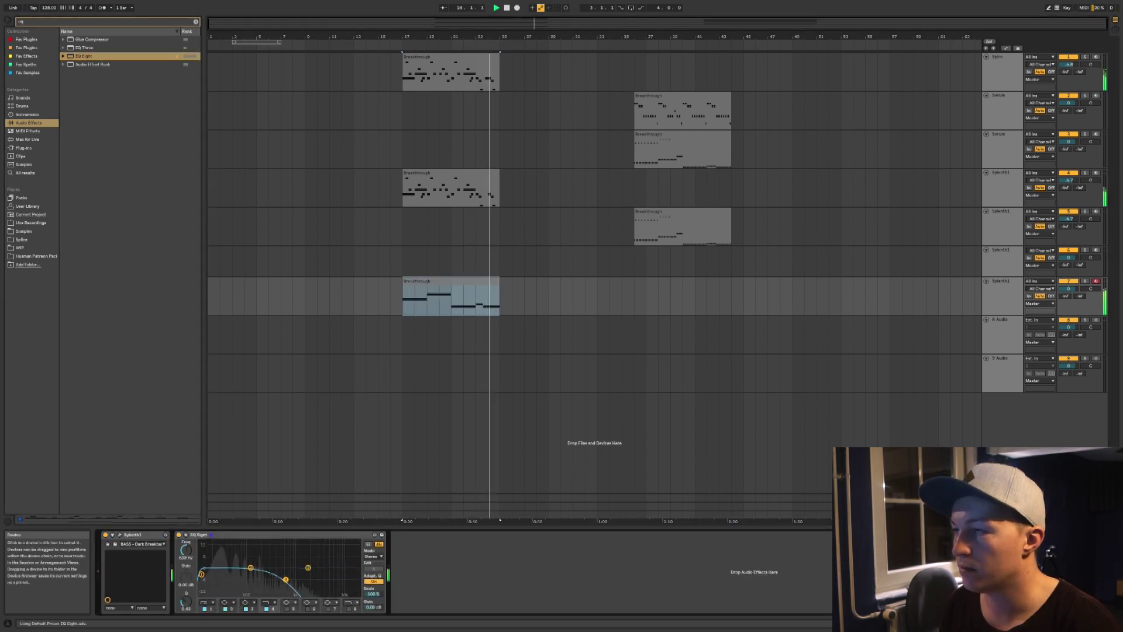
- Duplicate the Spire clip and both Sylenth1 clips of the bar 17 section so that the copies start at bar 25
{"action": "left_click", "coordinate": [476, 283]}
{"action": "left_click", "coordinate": [460, 59], "text": "shift"}
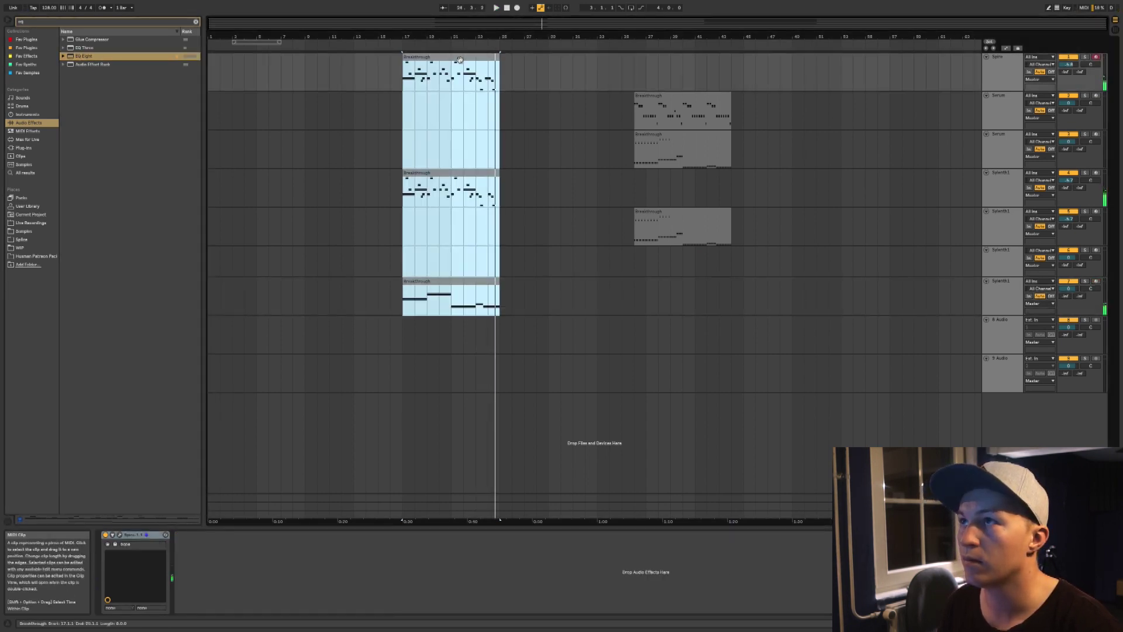
{"action": "key", "text": "super+d"}
{"action": "left_click", "coordinate": [514, 187]}
{"action": "left_click", "coordinate": [516, 283]}
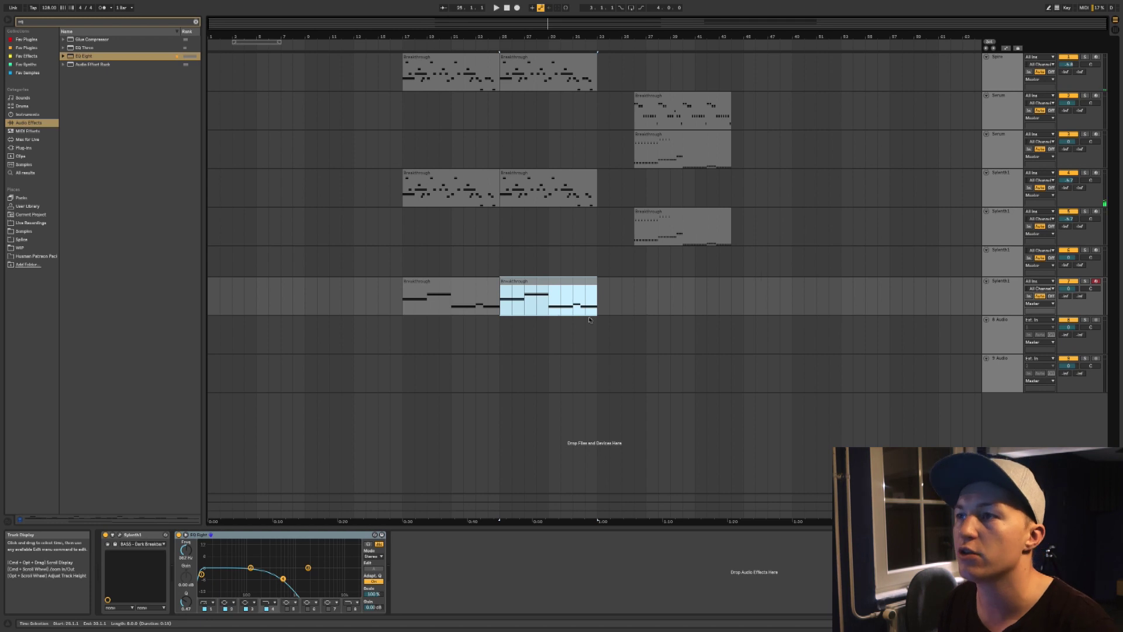
- Duplicate the Spire track, move the long-note bass clip at bar 25 onto it, and delete the duplicate's bar 17 clip
{"action": "left_click", "coordinate": [543, 285]}
{"action": "left_click", "coordinate": [996, 288]}
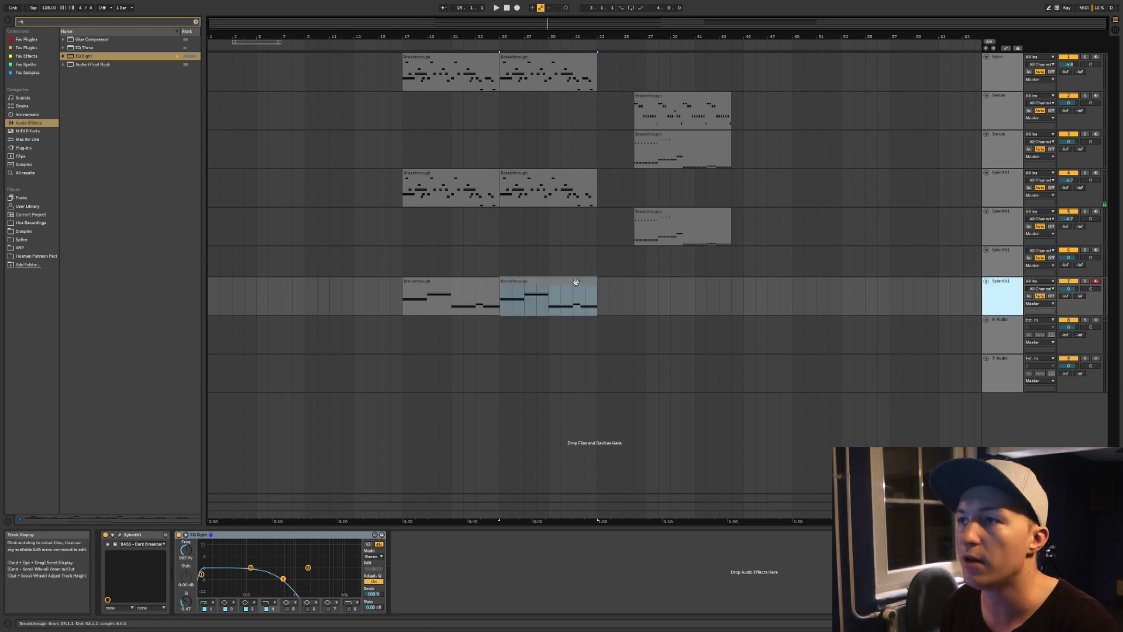
{"action": "left_click", "coordinate": [1002, 66]}
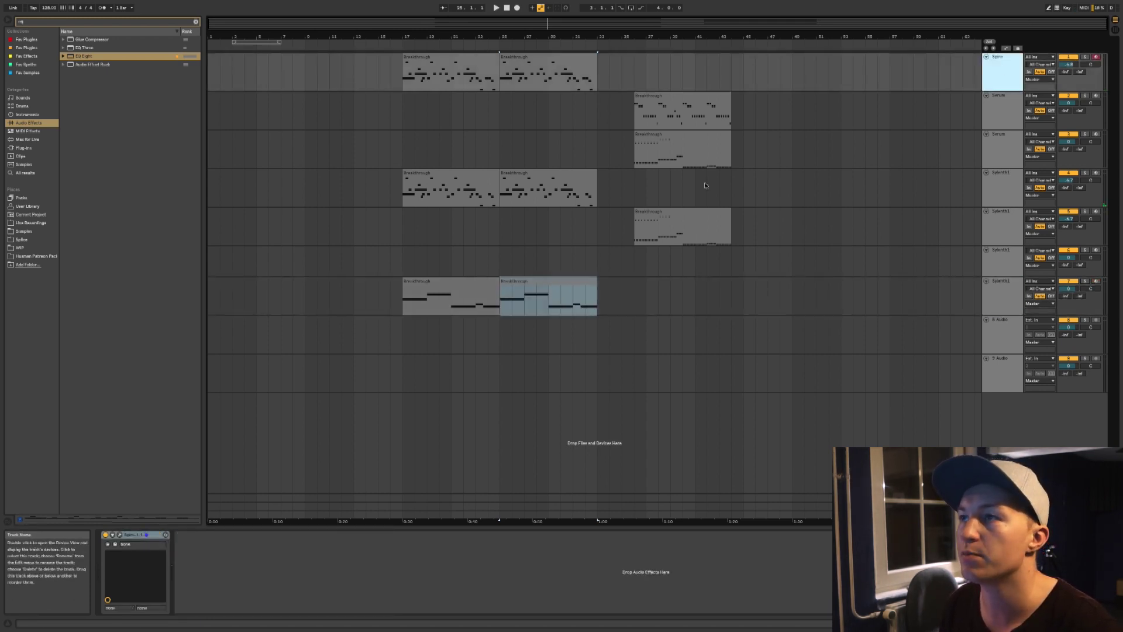
{"action": "key", "text": "super+d"}
{"action": "left_click_drag", "start_coordinate": [539, 321], "coordinate": [527, 88]}
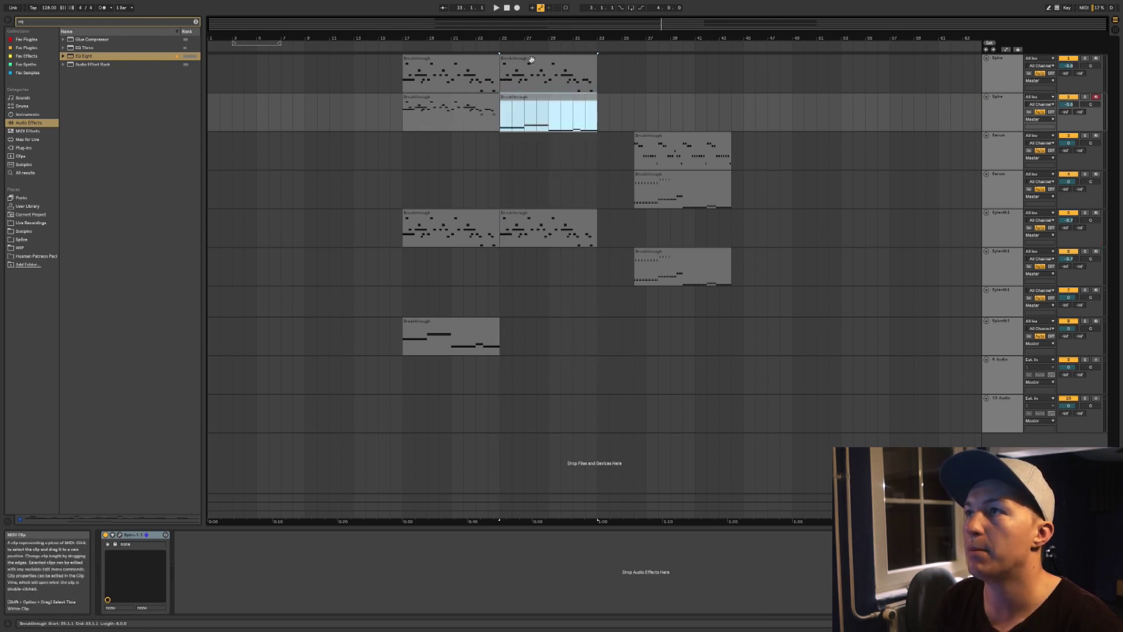
{"action": "left_click", "coordinate": [468, 97]}
{"action": "key", "text": "Delete"}
{"action": "left_click", "coordinate": [525, 98]}
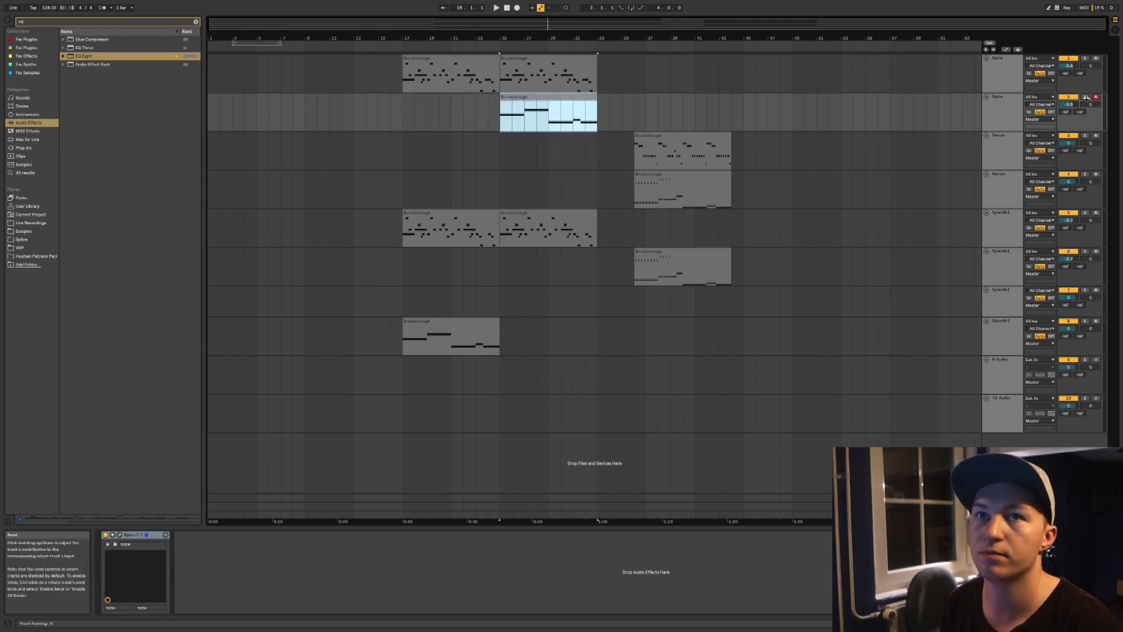
- Solo the duplicated Spire track, load the preset PLUCK - Make Chord, and play the long-note clip with it
{"action": "key", "text": "space"}
{"action": "key", "text": "space"}
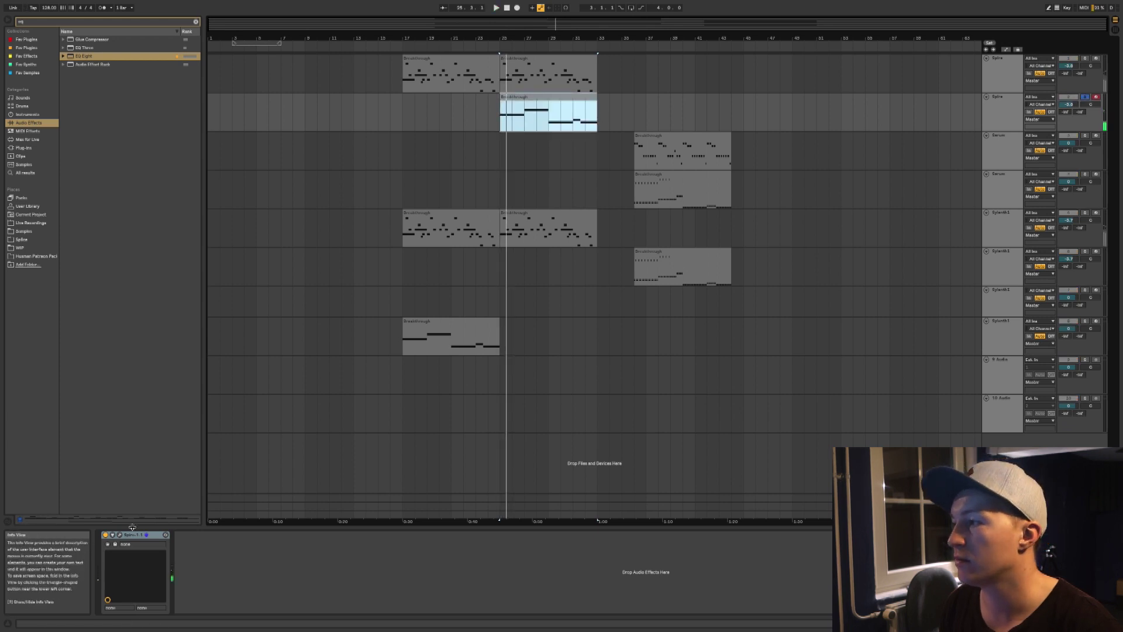
{"action": "left_click", "coordinate": [119, 534]}
{"action": "left_click", "coordinate": [133, 77]}
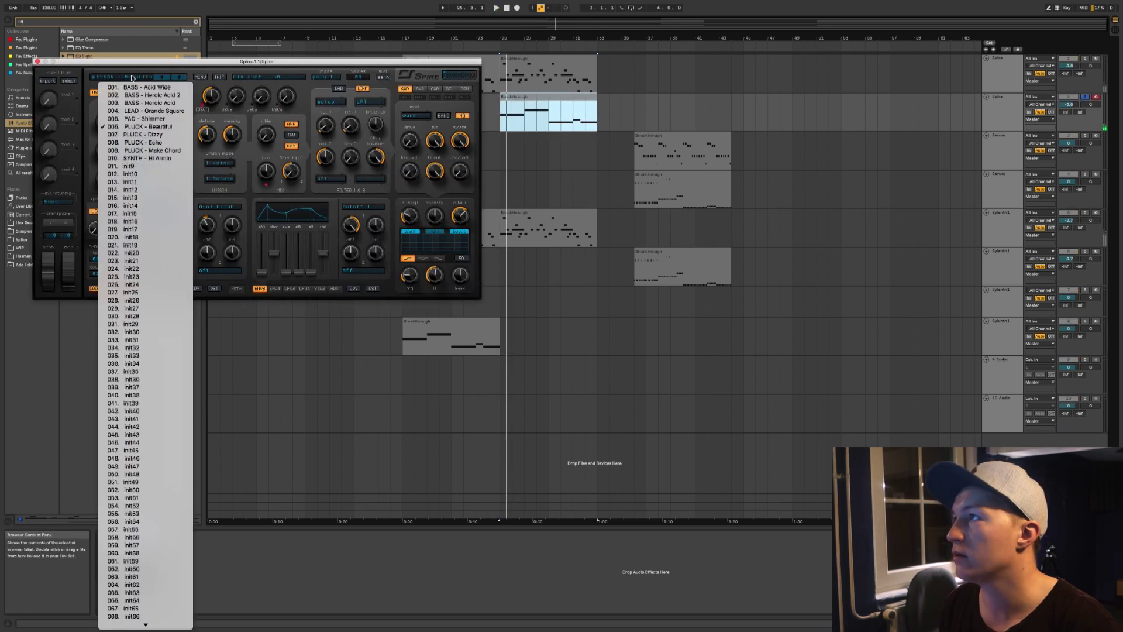
{"action": "left_click", "coordinate": [141, 150]}
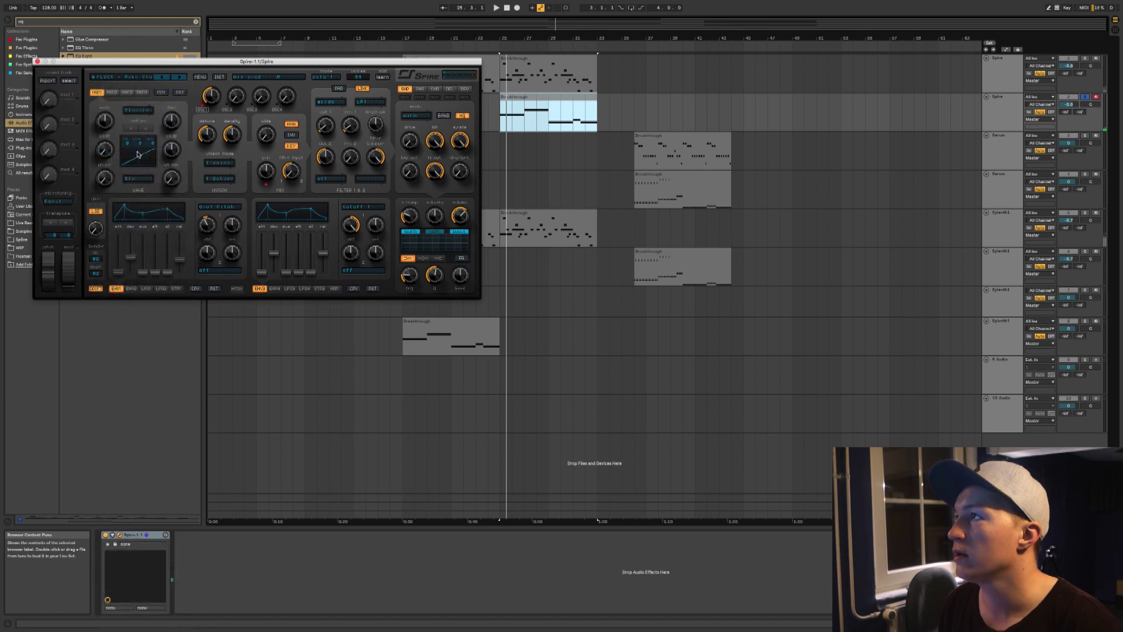
{"action": "key", "text": "space"}
{"action": "left_click", "coordinate": [38, 61]}
{"action": "key", "text": "space"}
- Copy all the long notes in the duplicated Spire track's clip a fifth higher, keeping the original notes
{"action": "double_click", "coordinate": [524, 98]}
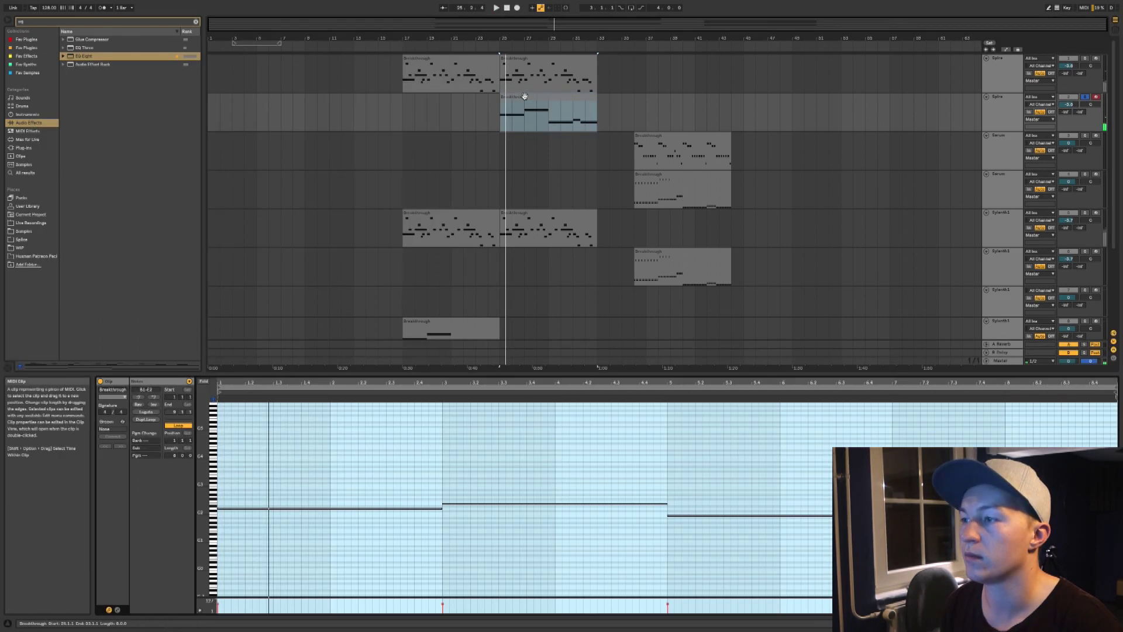
{"action": "left_click_drag", "start_coordinate": [255, 489], "coordinate": [284, 528]}
{"action": "key", "text": "super+a"}
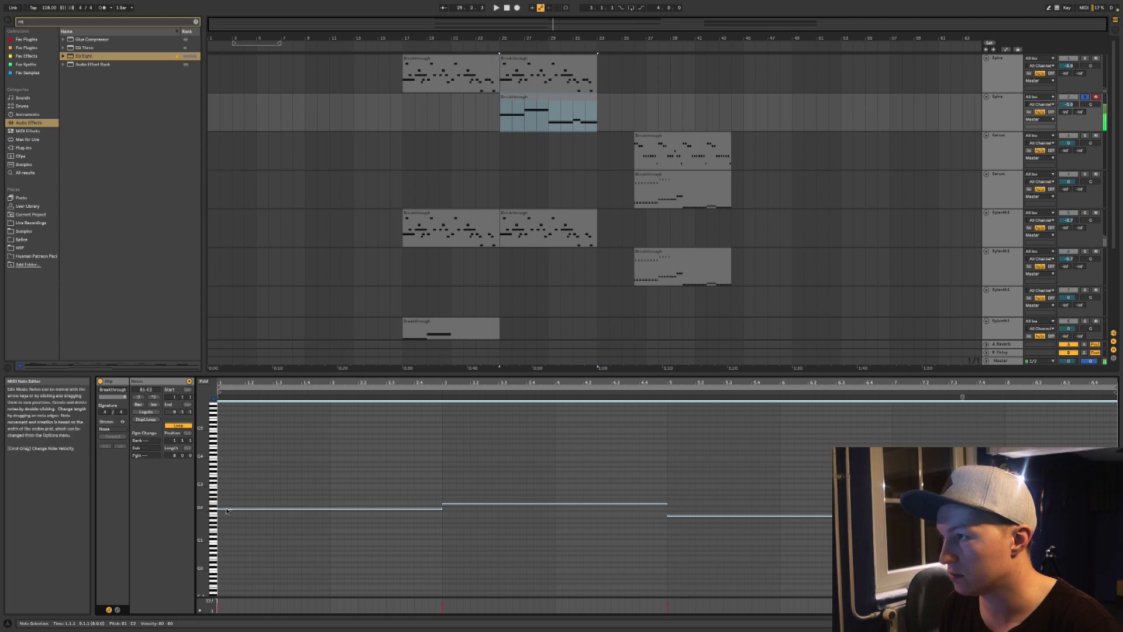
{"action": "left_click_drag", "start_coordinate": [226, 513], "coordinate": [225, 495]}
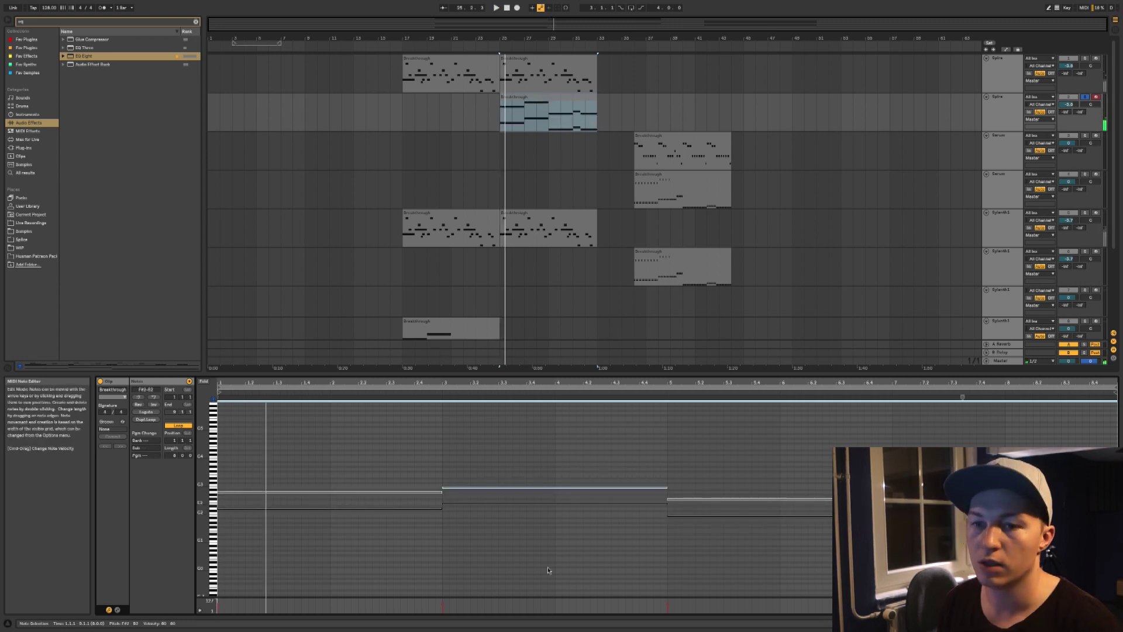
- In the duplicated track's Spire, set the arpeggiator mode to Chord and choose a slower arpeggiator time division while the clip plays
{"action": "key", "text": "shift+Tab"}
{"action": "left_click", "coordinate": [120, 535]}
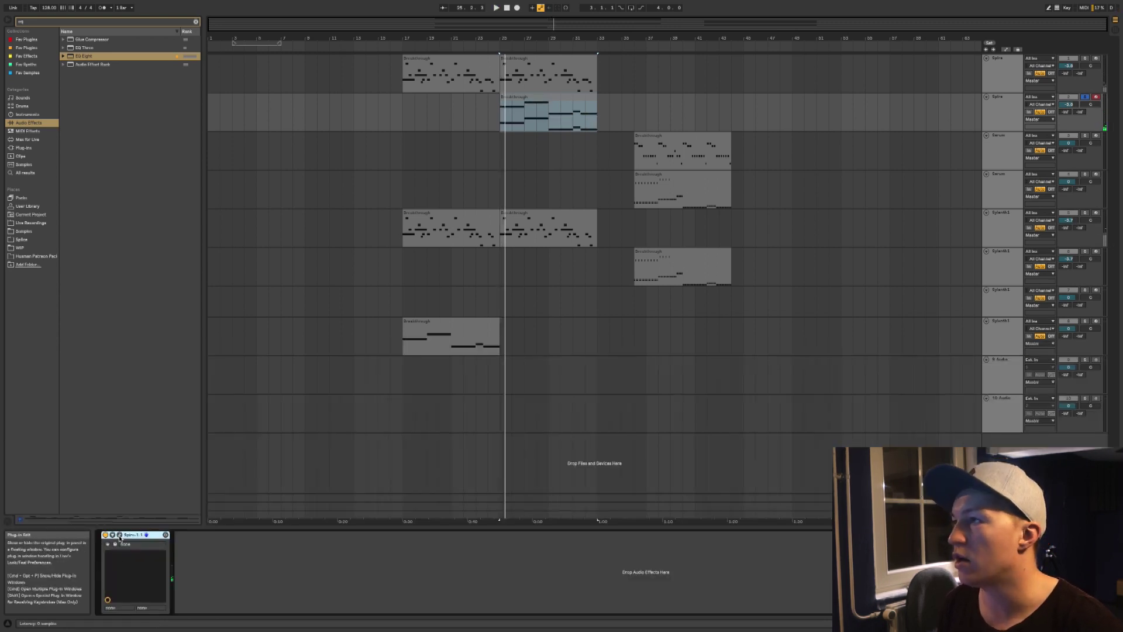
{"action": "left_click", "coordinate": [337, 289]}
{"action": "left_click", "coordinate": [261, 262]}
{"action": "key", "text": "space"}
{"action": "left_click", "coordinate": [356, 258]}
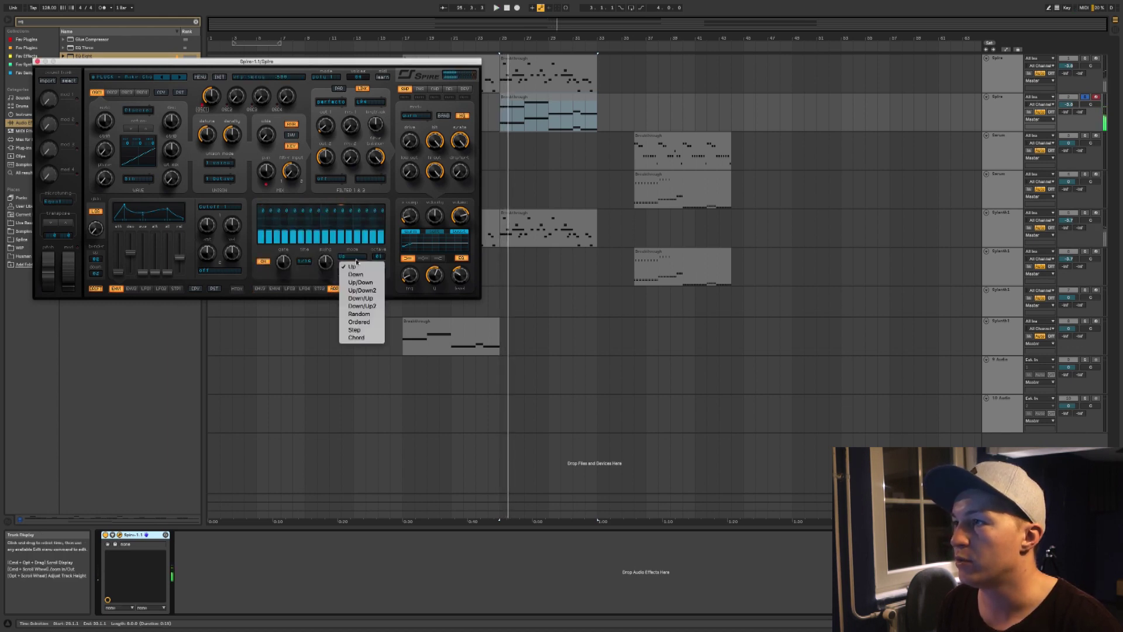
{"action": "left_click", "coordinate": [361, 339]}
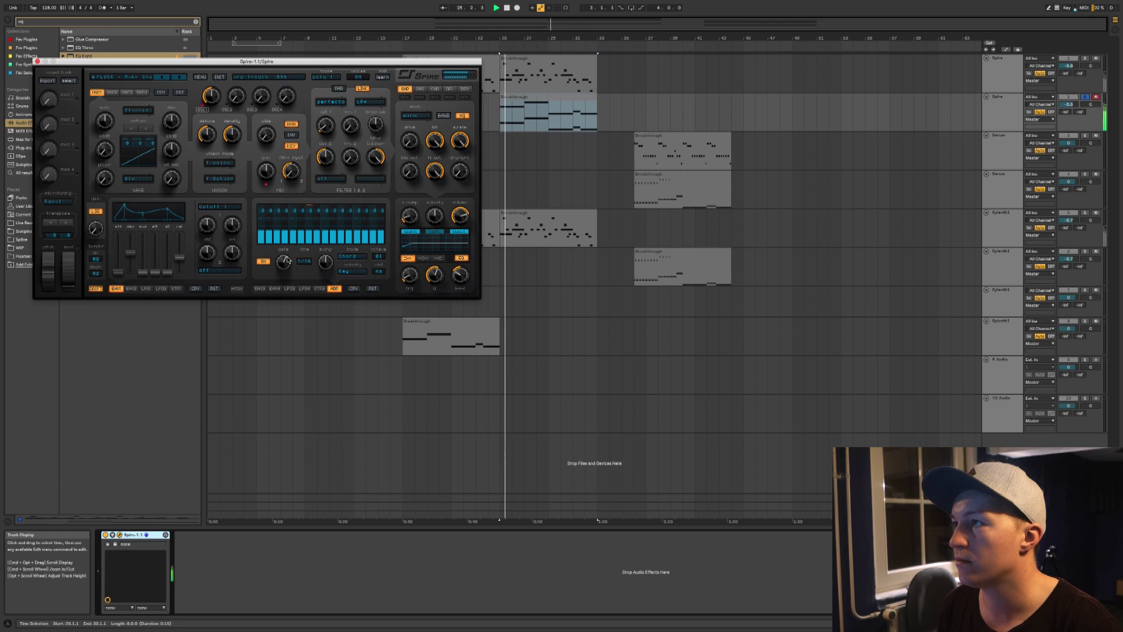
{"action": "left_click", "coordinate": [304, 261]}
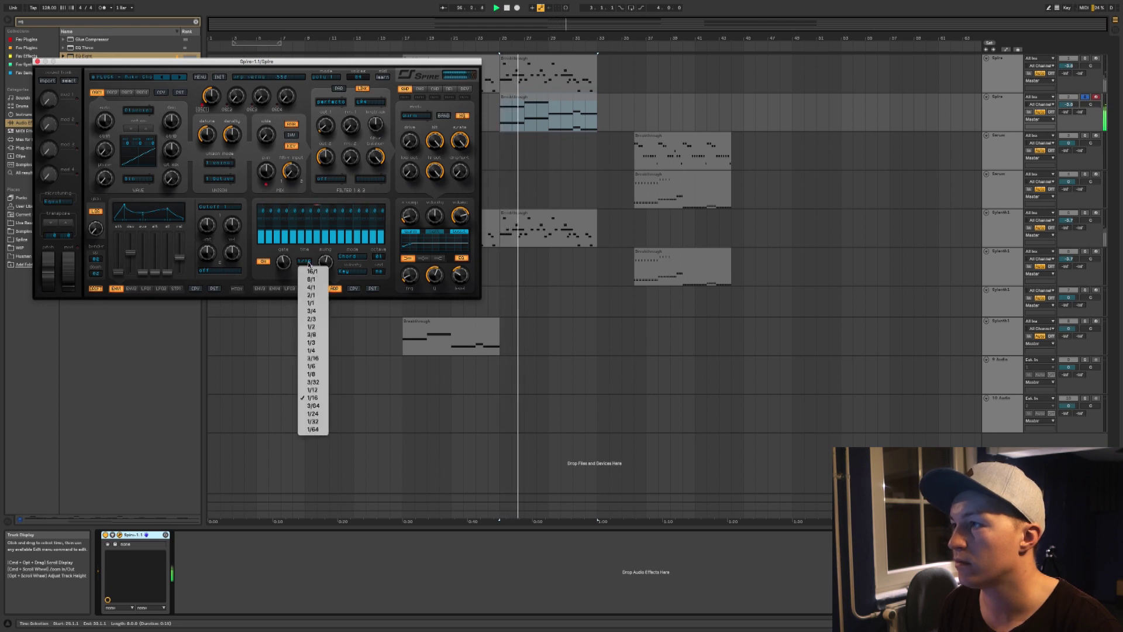
{"action": "left_click", "coordinate": [313, 380]}
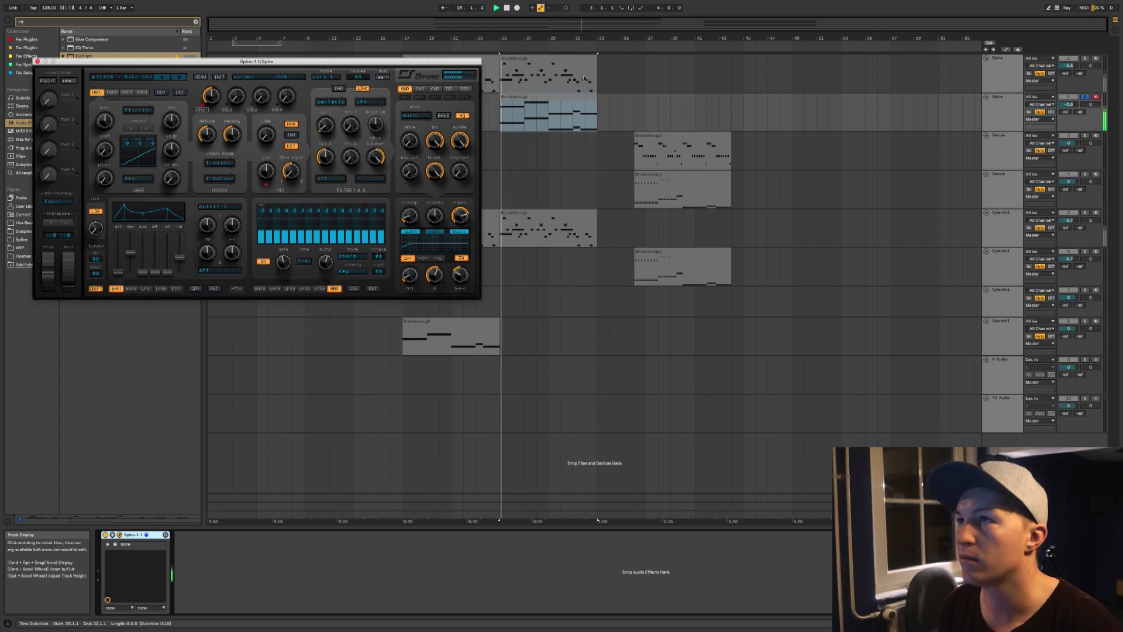
- Move all the lower long notes in the duplicated Spire track's clip down one octave
{"action": "double_click", "coordinate": [579, 97]}
{"action": "left_click_drag", "start_coordinate": [301, 582], "coordinate": [995, 501]}
{"action": "key", "text": "space"}
{"action": "key", "text": "shift+Down"}
- Raise the first upper long note of the clip to F3 while listening to it
{"action": "left_click_drag", "start_coordinate": [378, 482], "coordinate": [426, 499]}
{"action": "key", "text": "space"}
{"action": "key", "text": "Up"}
{"action": "key", "text": "Up"}
{"action": "key", "text": "Up"}
{"action": "key", "text": "Up"}
{"action": "key", "text": "Up"}
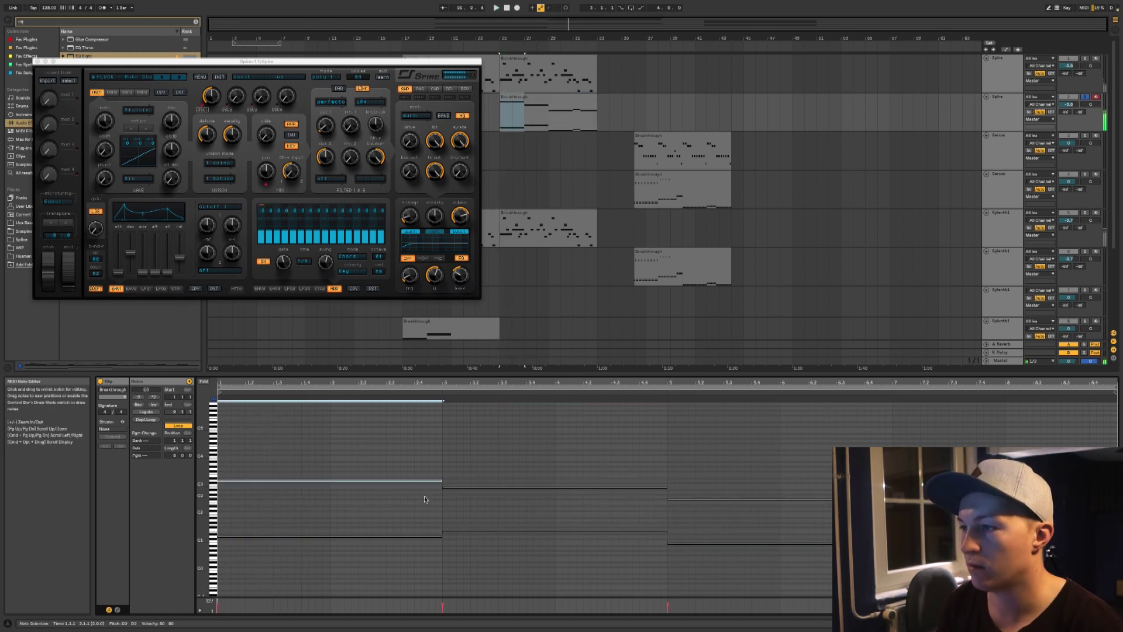
{"action": "key", "text": "Up"}
{"action": "key", "text": "Up"}
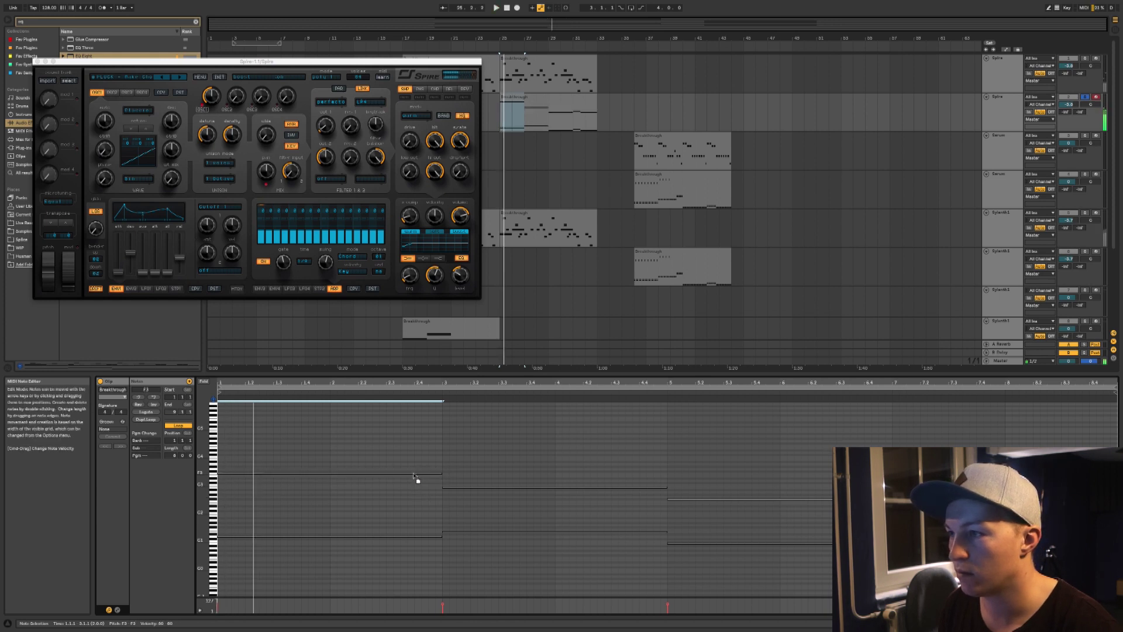
- Copy the raised opening note down to D3, and add another copy at C4
{"action": "key", "text": "space"}
{"action": "left_click_drag", "start_coordinate": [414, 472], "coordinate": [412, 483]}
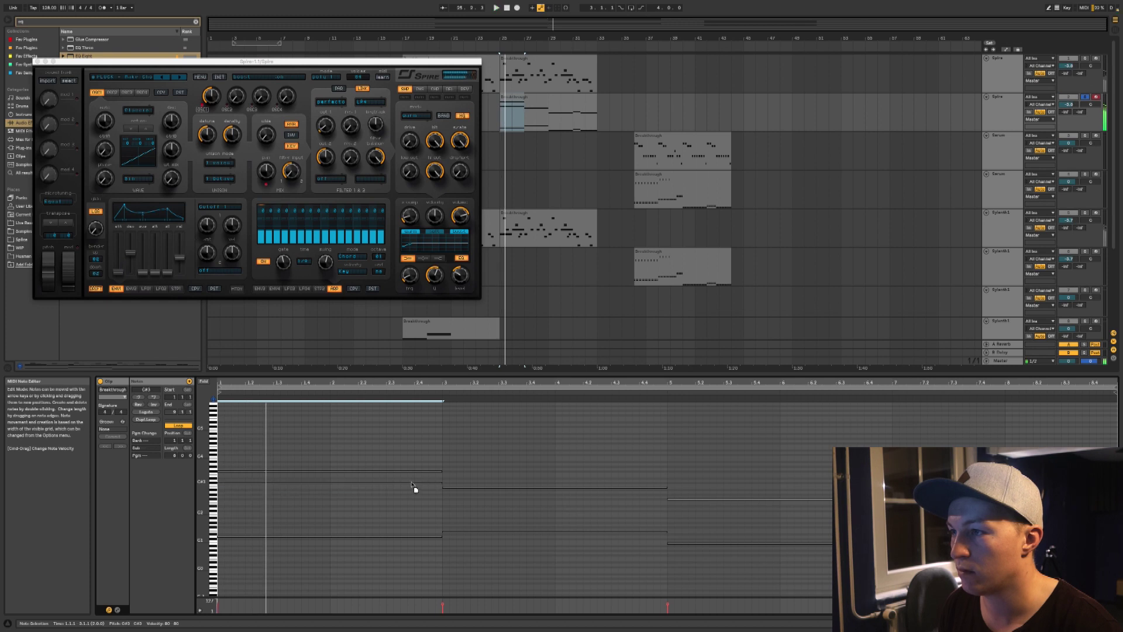
{"action": "key", "text": "Up"}
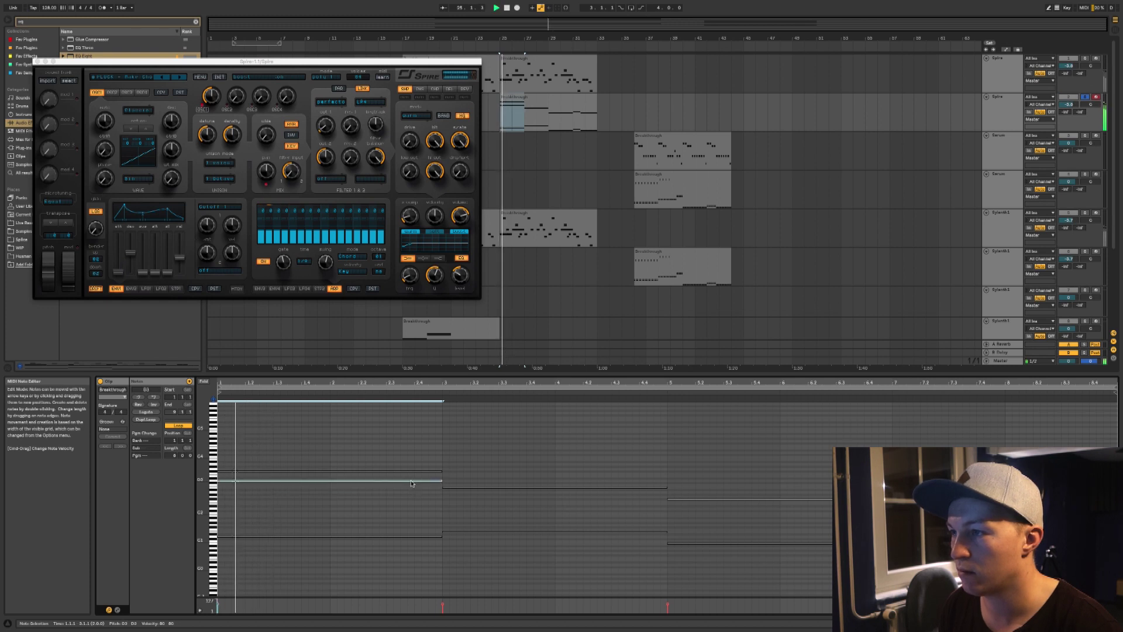
{"action": "left_click_drag", "start_coordinate": [430, 481], "coordinate": [429, 462]}
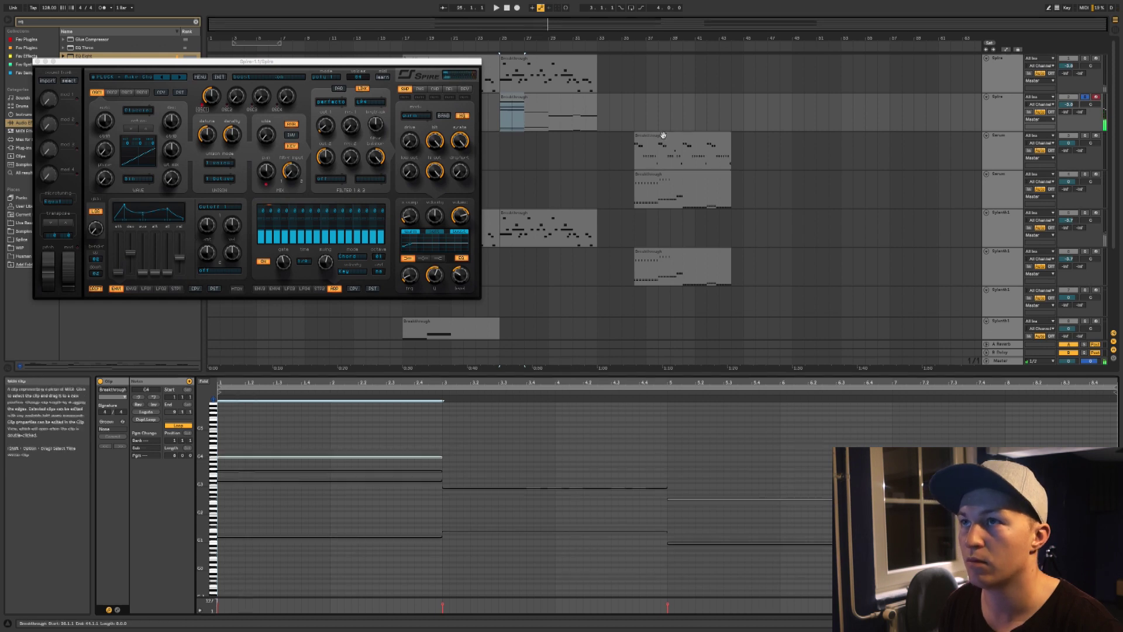
- Try to paste the Serum melody's notes into the duplicated Spire track's clip, and undo the paste
{"action": "left_click", "coordinate": [665, 138]}
{"action": "left_click", "coordinate": [477, 560]}
{"action": "left_click", "coordinate": [522, 98]}
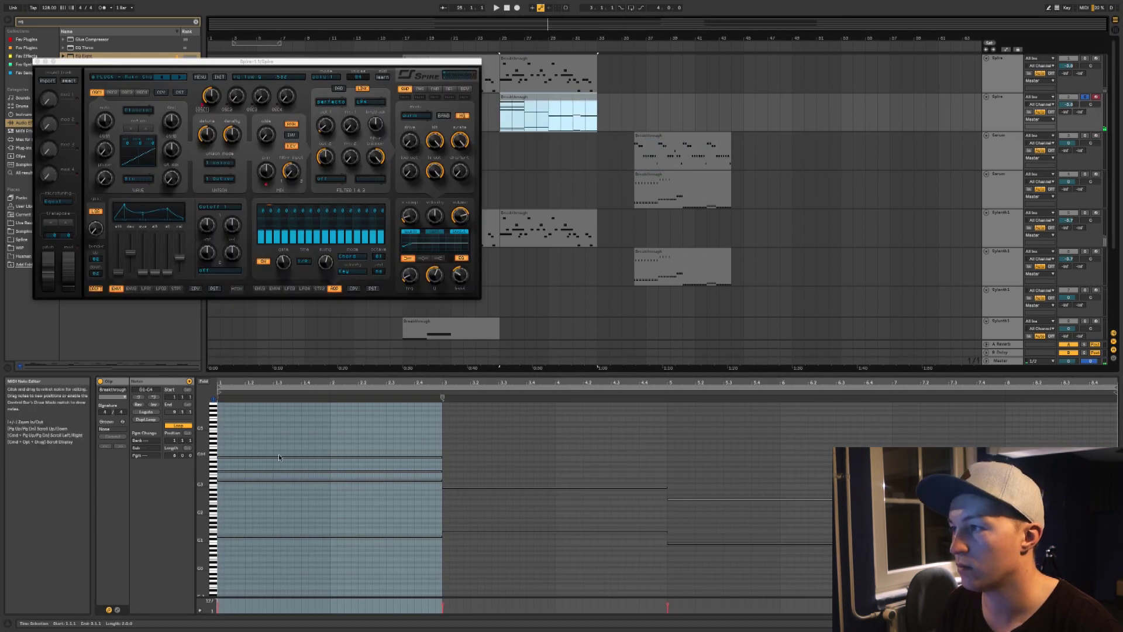
{"action": "left_click", "coordinate": [220, 457]}
{"action": "key", "text": "ctrl+v"}
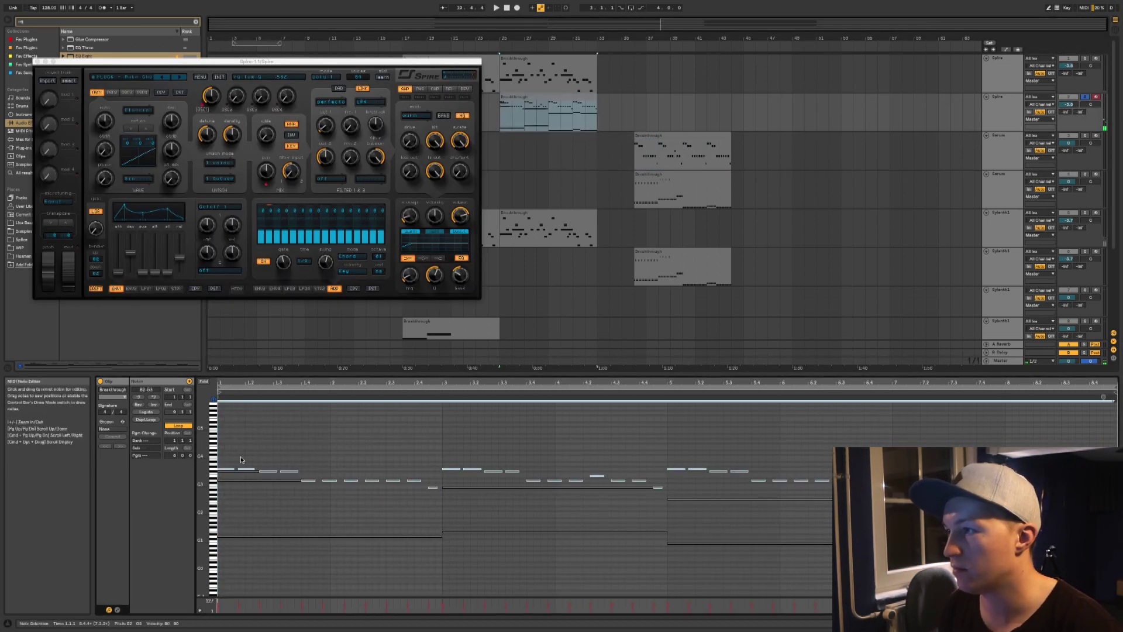
{"action": "key", "text": "ctrl+z"}
- Shorten the top note of the first chord and duplicate it directly behind, one semitone lower at F#3
{"action": "left_click", "coordinate": [245, 471]}
{"action": "key", "text": "space"}
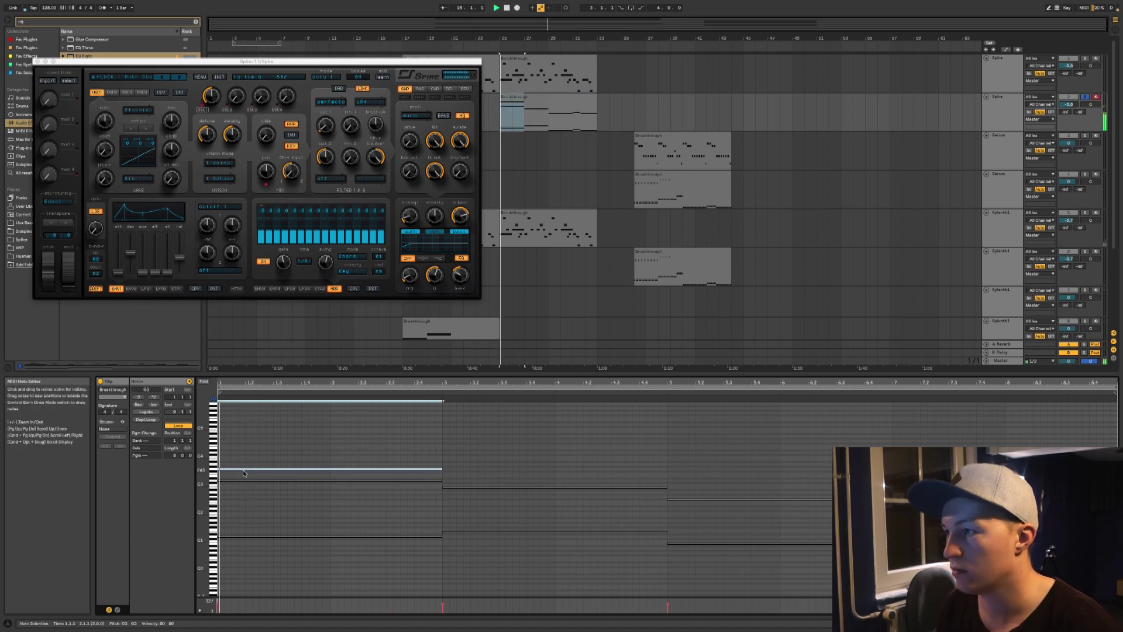
{"action": "left_click_drag", "start_coordinate": [440, 472], "coordinate": [301, 471]}
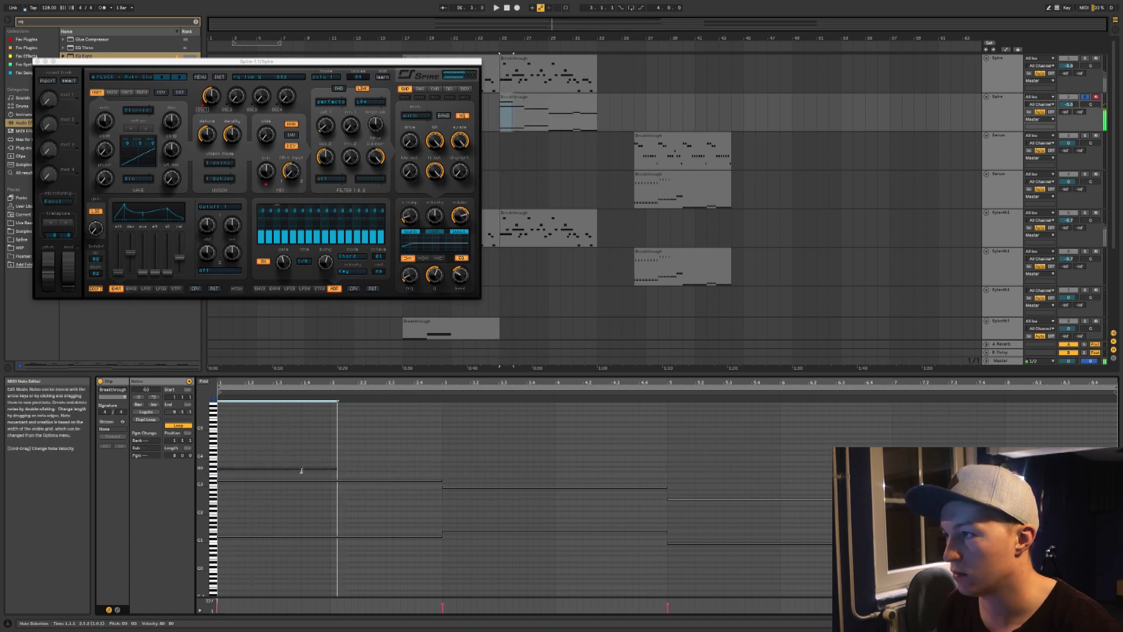
{"action": "key", "text": "super+d"}
{"action": "key", "text": "space"}
{"action": "key", "text": "Down"}
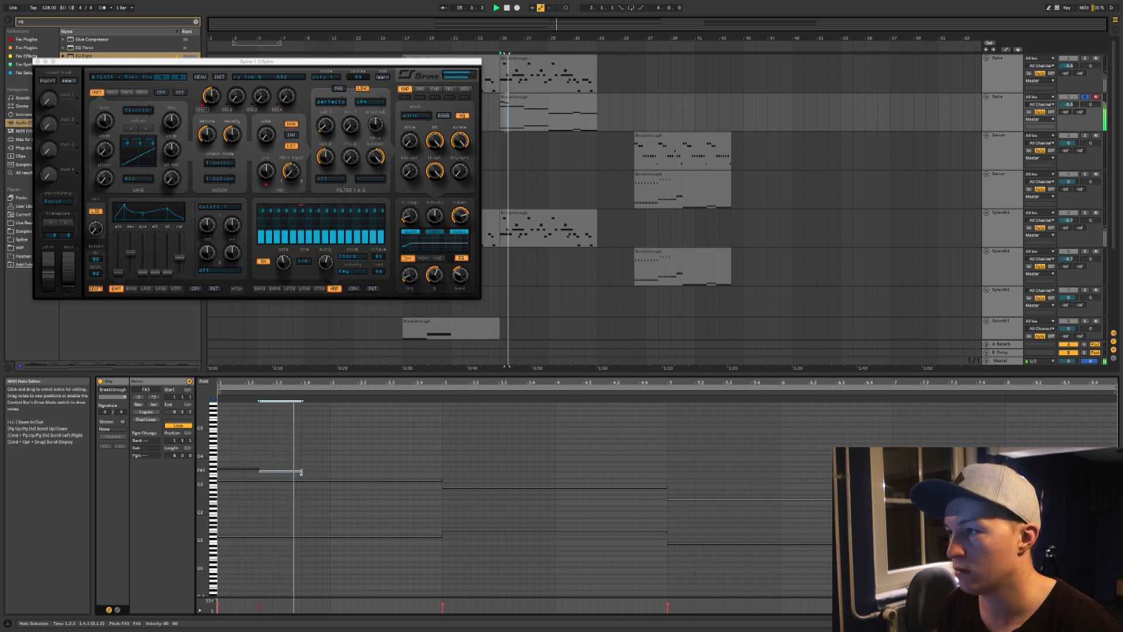
- Duplicate the two short top notes repeatedly so the pair starts in every bar up to the clip's bar 7
{"action": "left_click_drag", "start_coordinate": [327, 465], "coordinate": [229, 478]}
{"action": "key", "text": "super+d"}
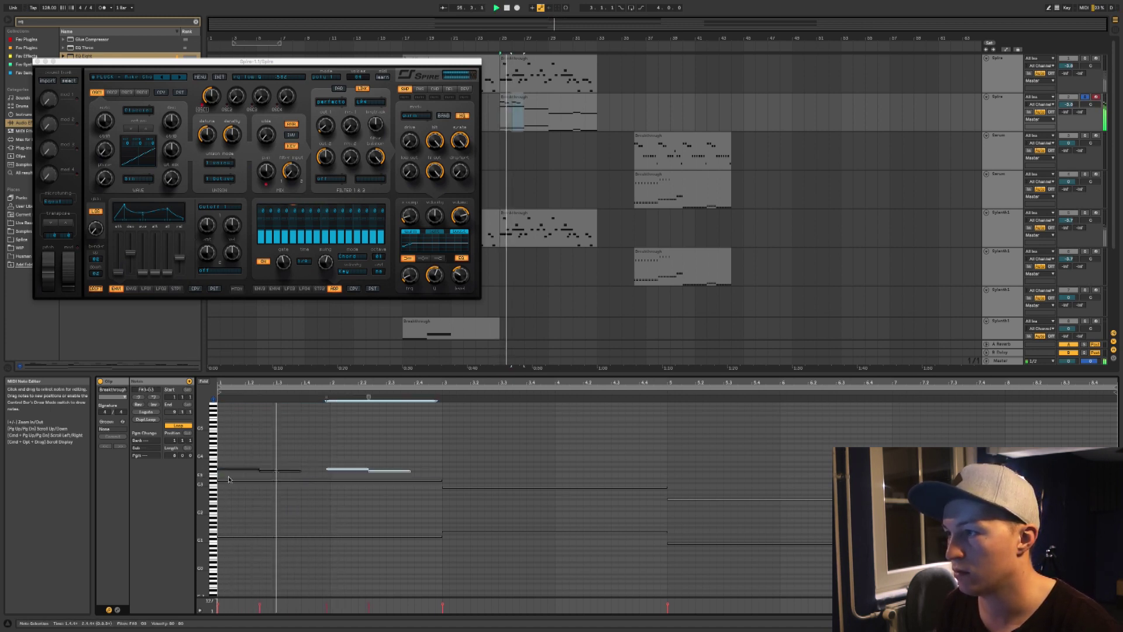
{"action": "key", "text": "super+d"}
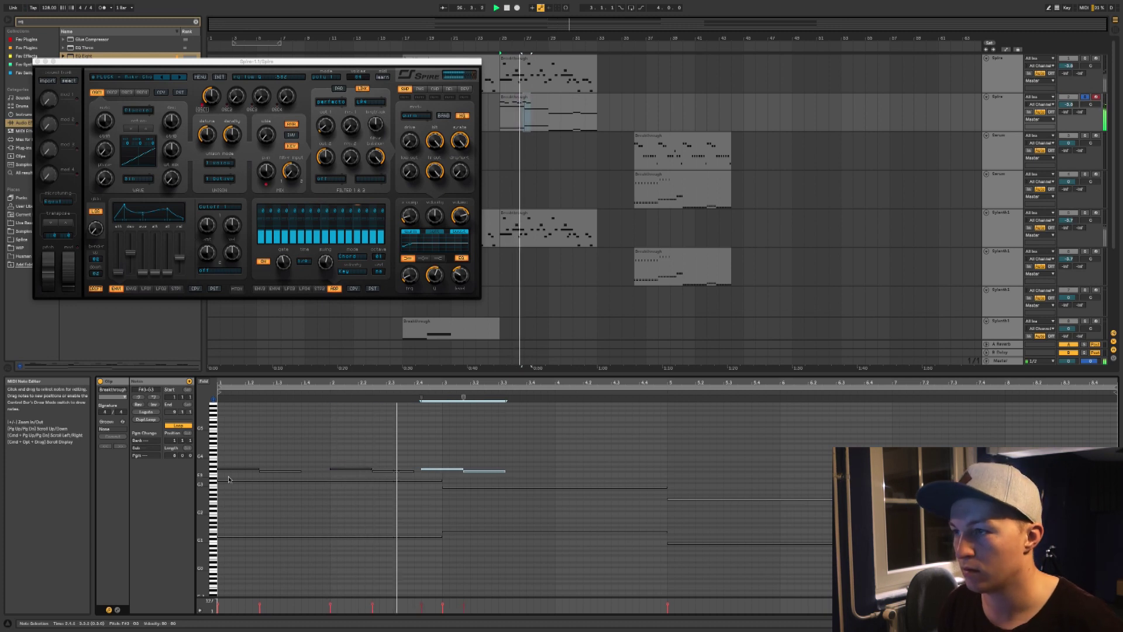
{"action": "key", "text": "super+d"}
{"action": "key", "text": "super+d"}
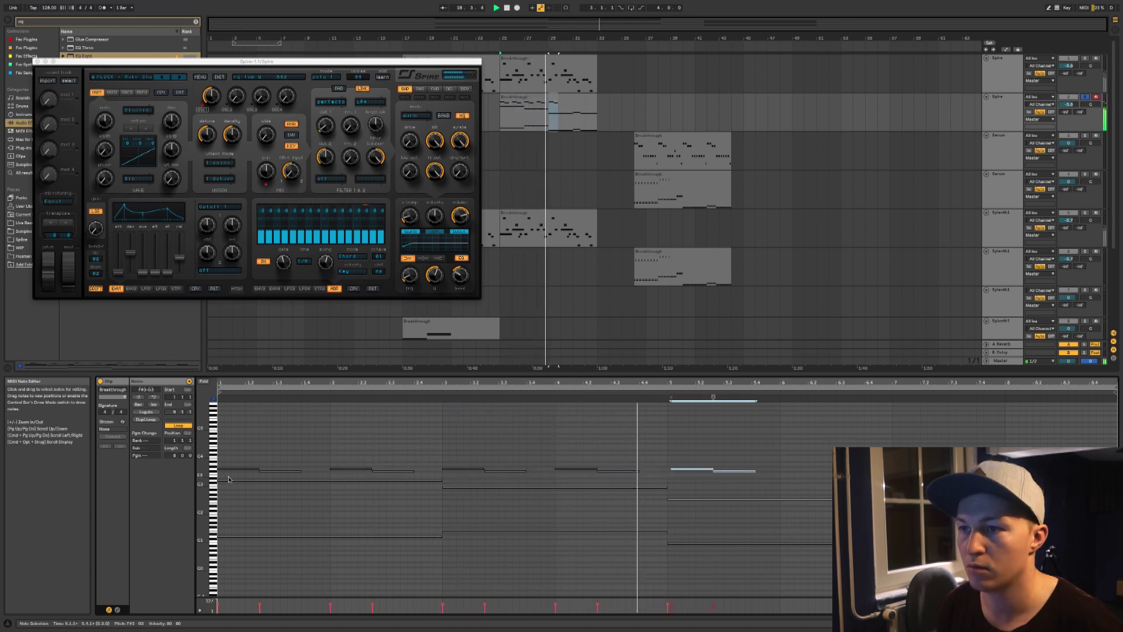
{"action": "key", "text": "super+d"}
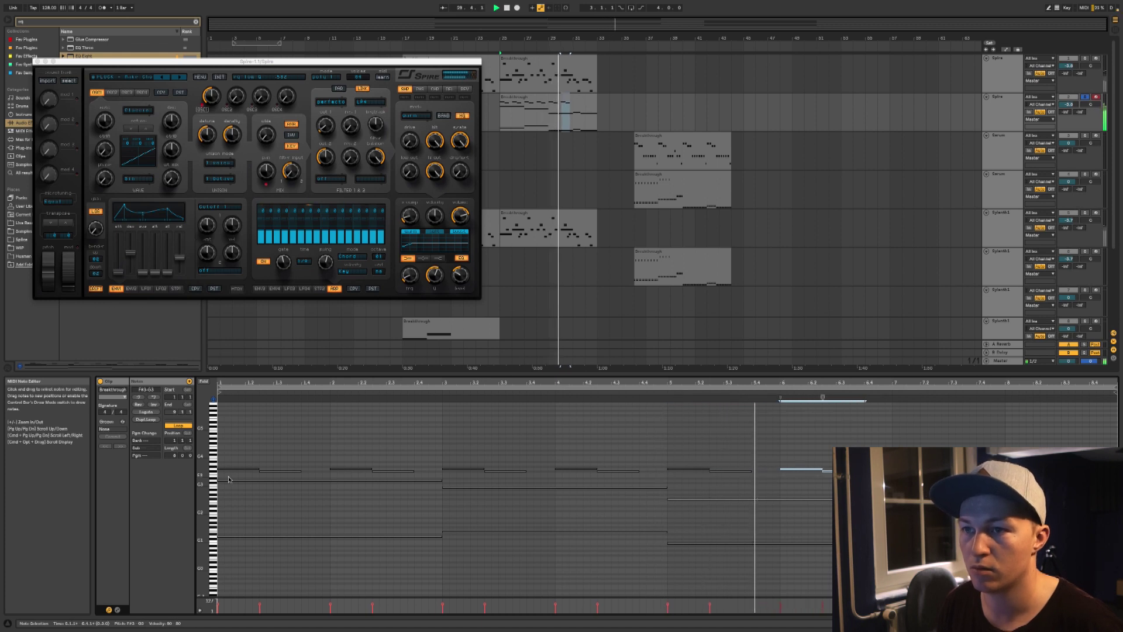
{"action": "key", "text": "super+d"}
{"action": "key", "text": "Right"}
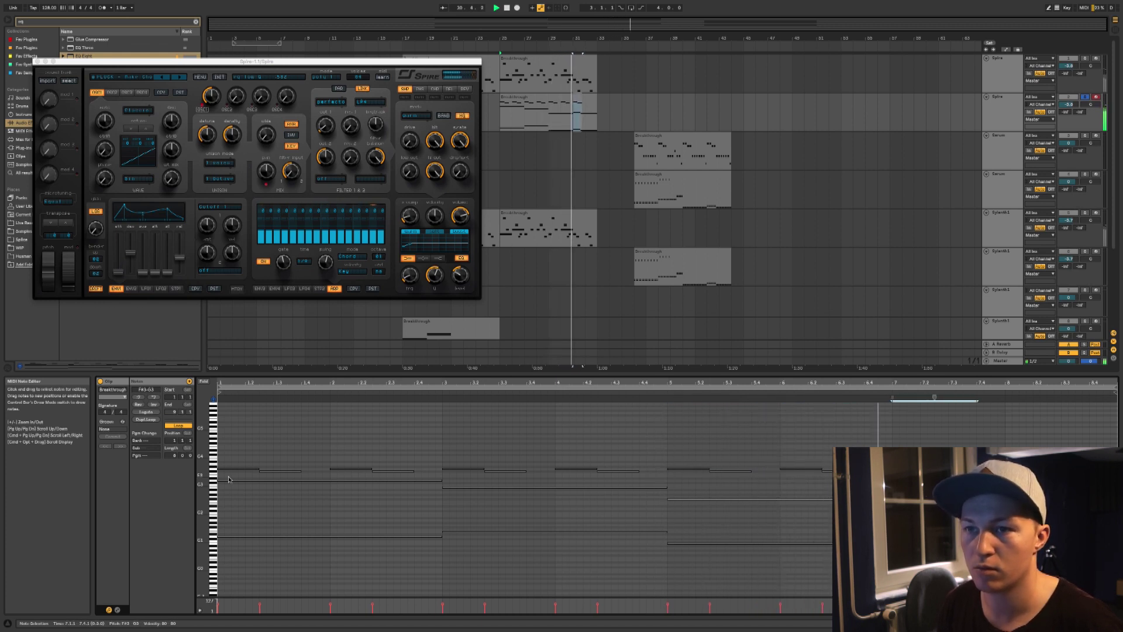
- Add a closing note at beat 4 of the clip's bar 7 and lengthen it to the end of the clip
{"action": "key", "text": "super+d"}
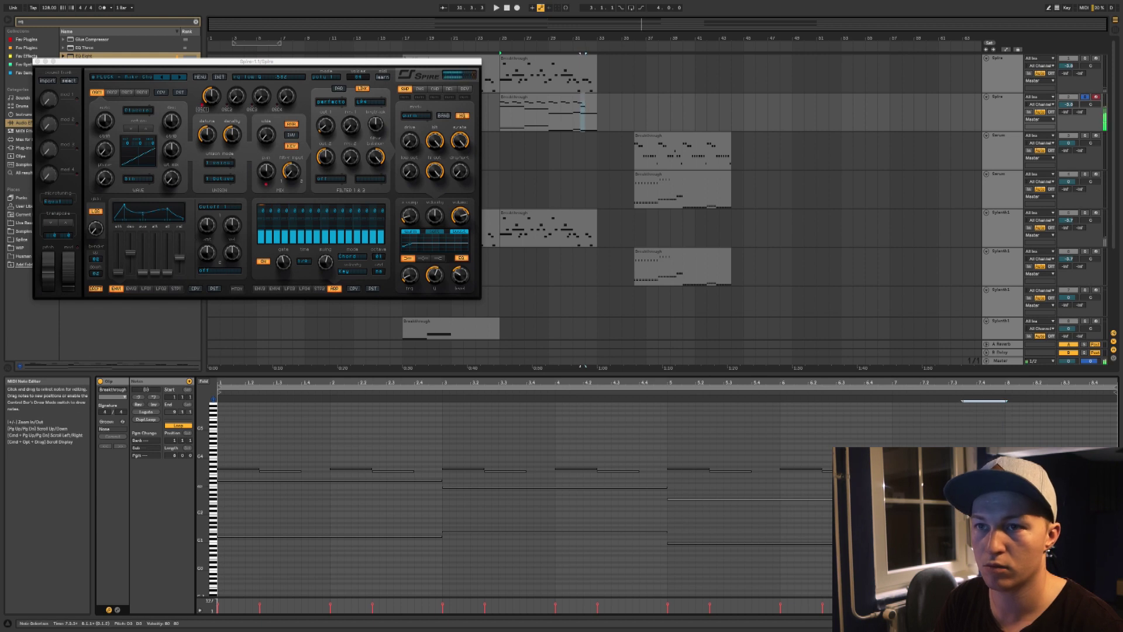
{"action": "left_click", "coordinate": [889, 393]}
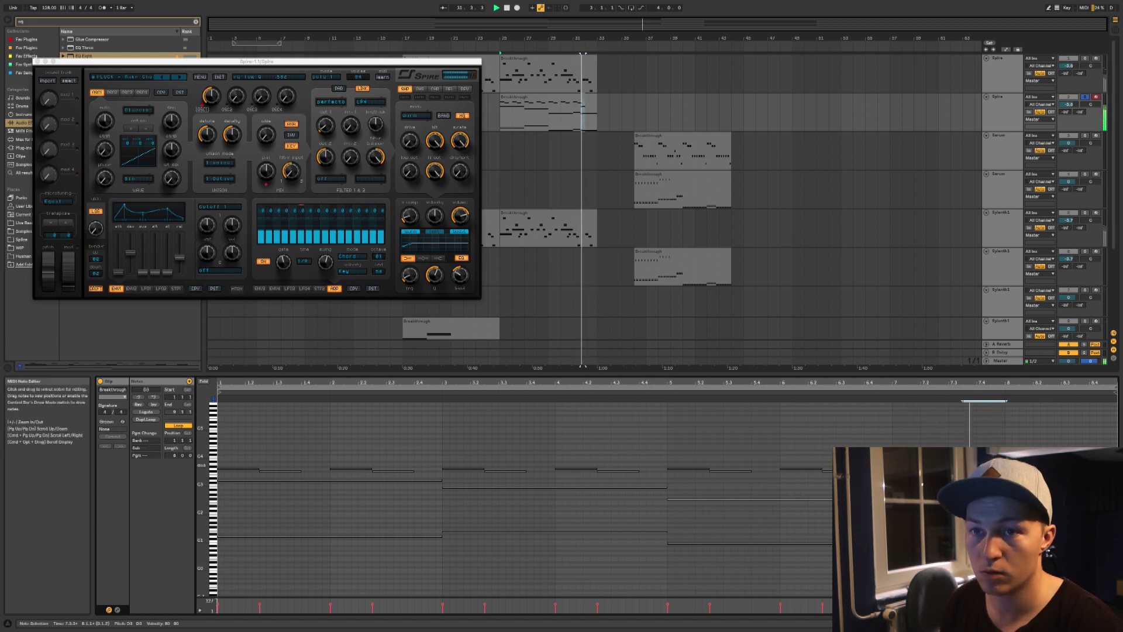
{"action": "left_click", "coordinate": [991, 480]}
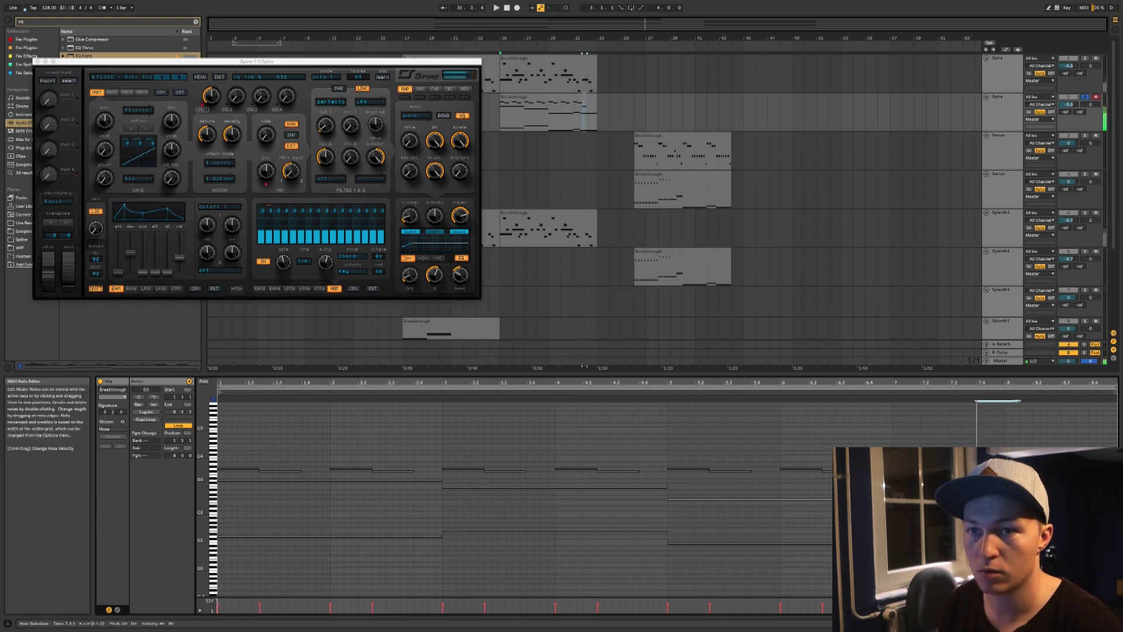
{"action": "key", "text": "space"}
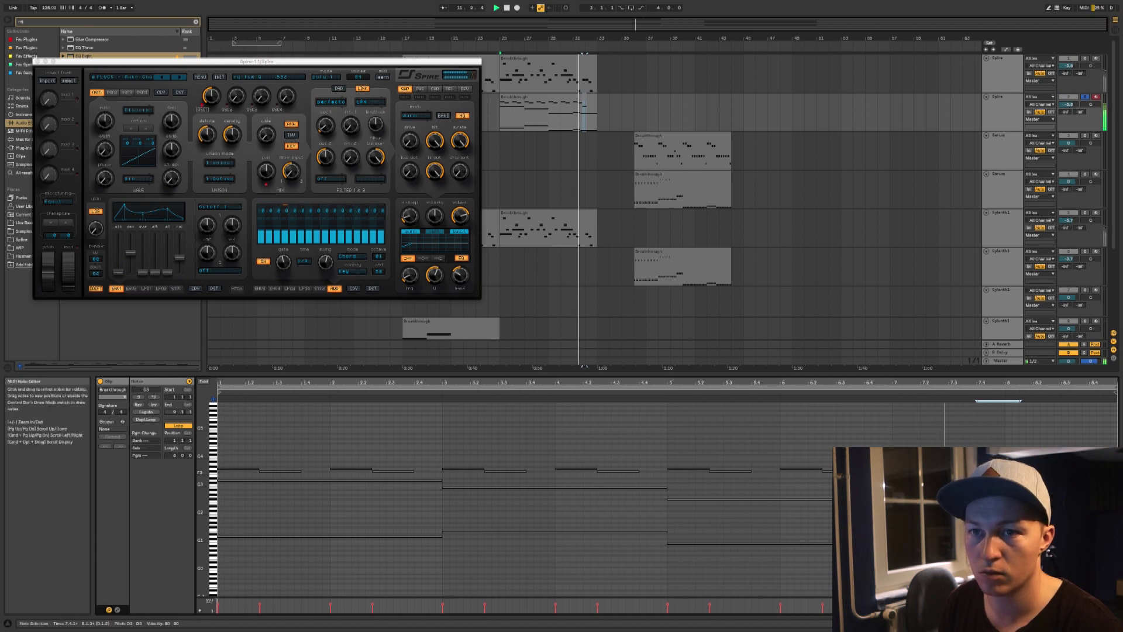
{"action": "left_click", "coordinate": [1020, 481]}
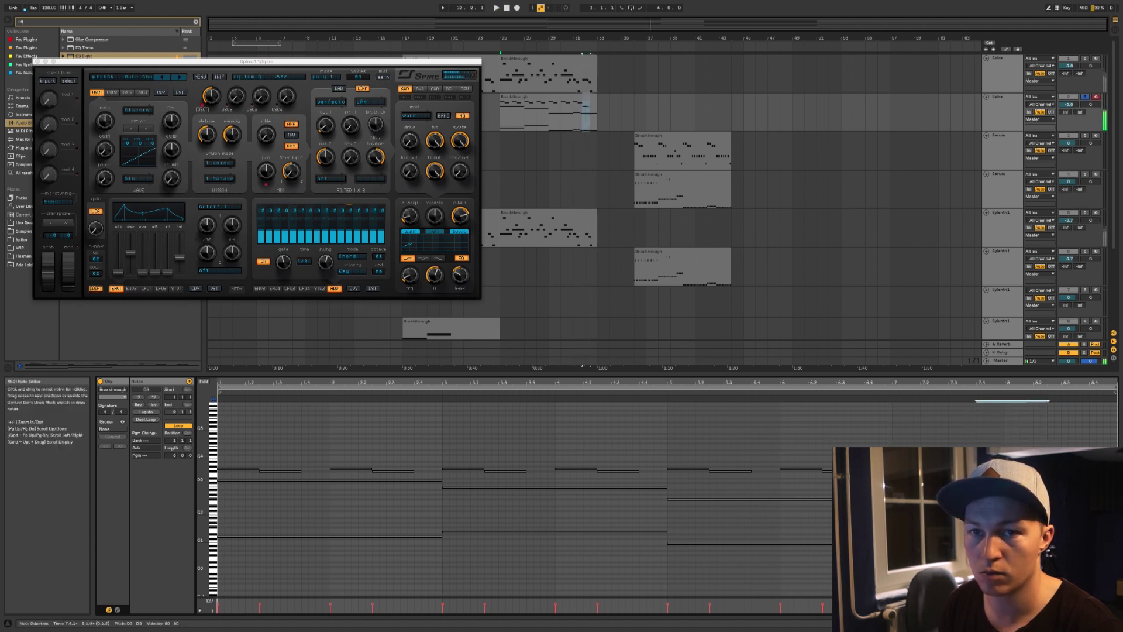
{"action": "key", "text": "space"}
- Examine Spire's arpeggiator, LFO and envelope pages while the part plays, and close the plug-in window
{"action": "left_click", "coordinate": [324, 131]}
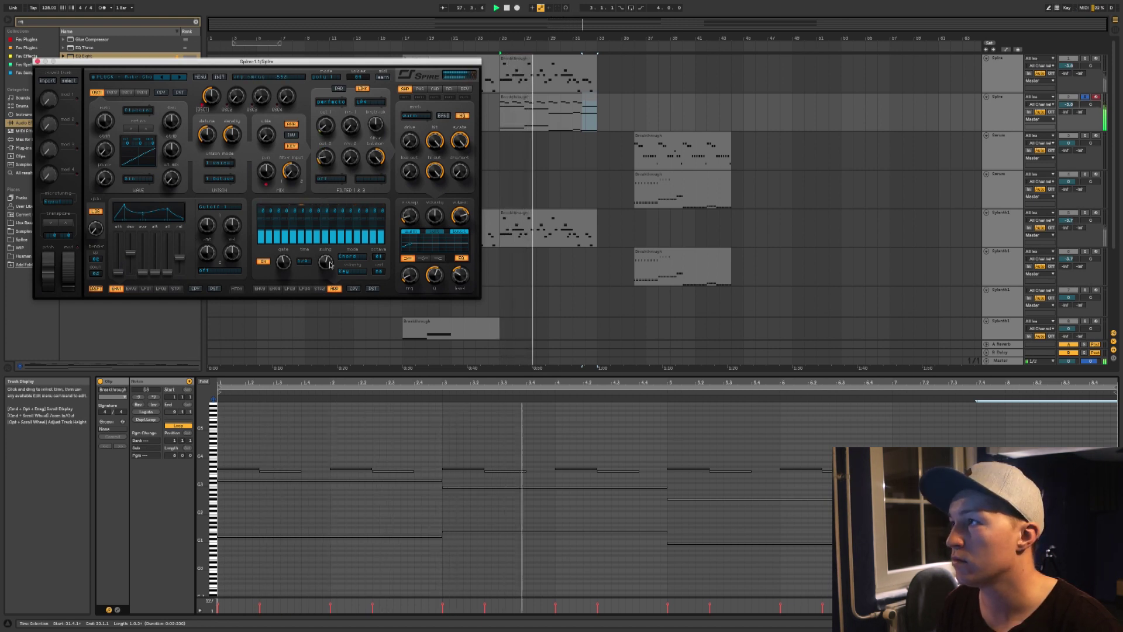
{"action": "left_click", "coordinate": [320, 288]}
{"action": "left_click", "coordinate": [304, 289]}
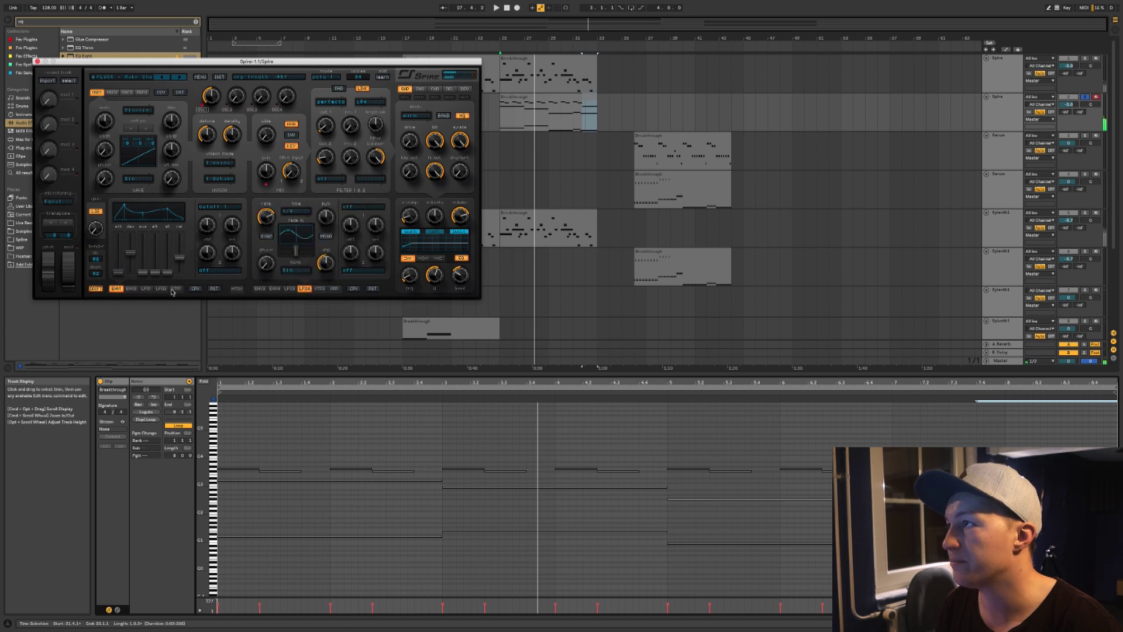
{"action": "left_click", "coordinate": [161, 289]}
{"action": "left_click", "coordinate": [131, 289]}
{"action": "left_click", "coordinate": [114, 289]}
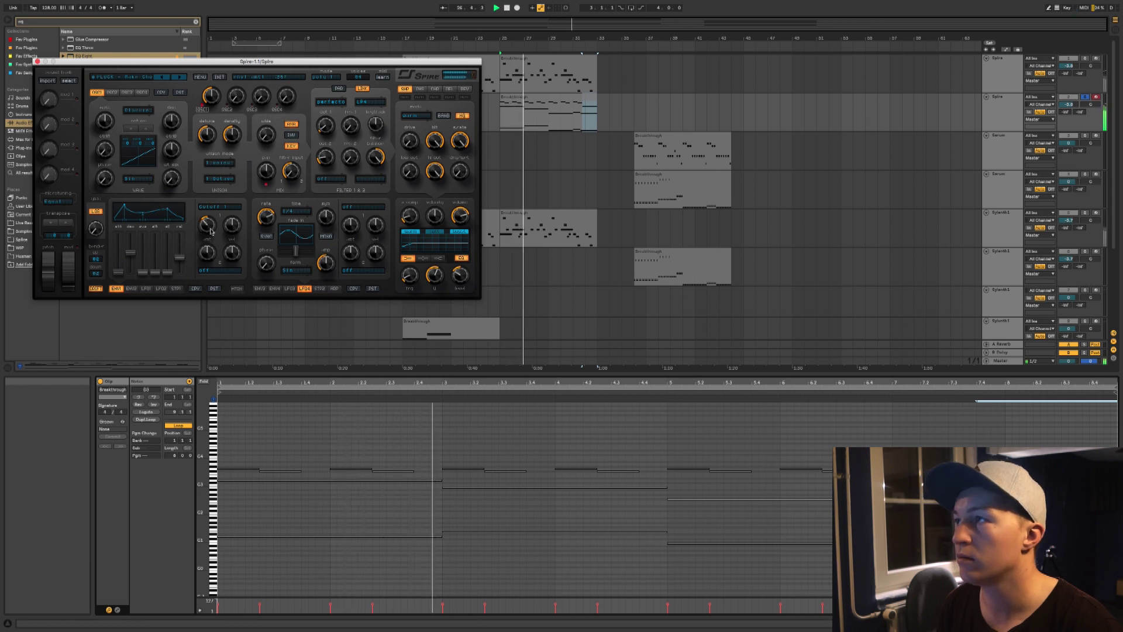
{"action": "left_click", "coordinate": [37, 61]}
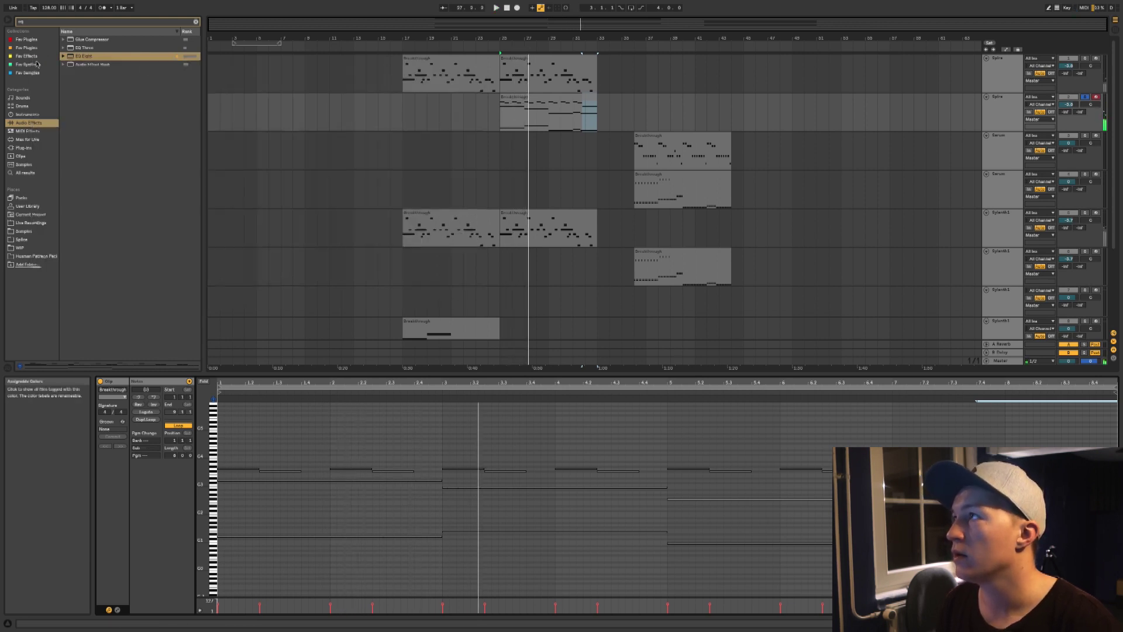
- Show the sample pack folder in the browser and clear the search text
{"action": "left_click", "coordinate": [21, 257]}
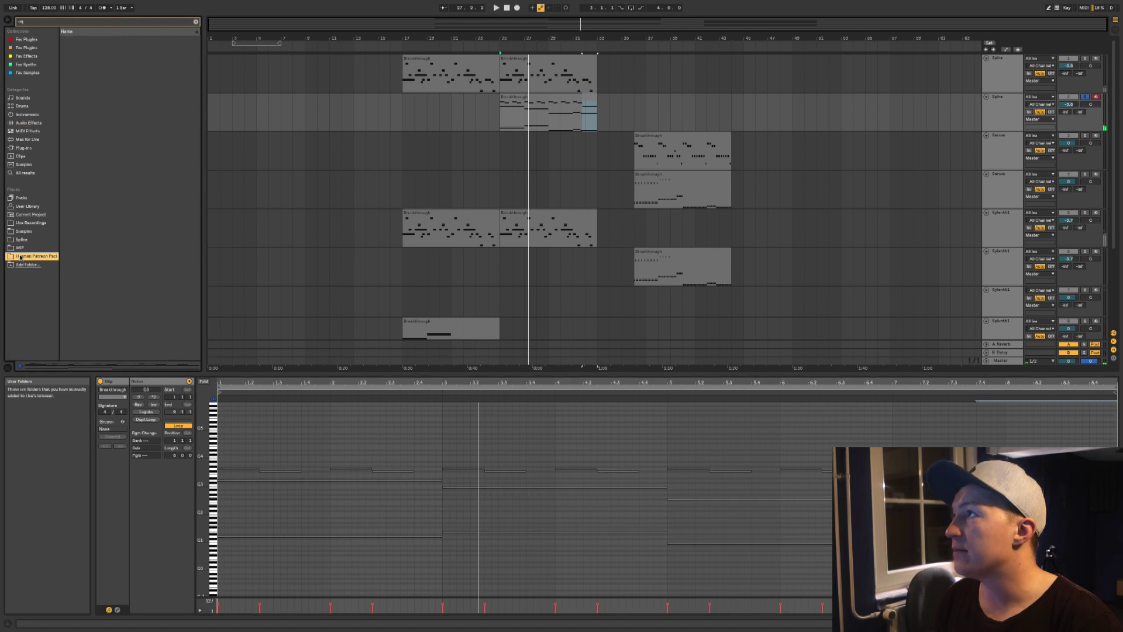
{"action": "left_click", "coordinate": [26, 24]}
{"action": "key", "text": "BackSpace"}
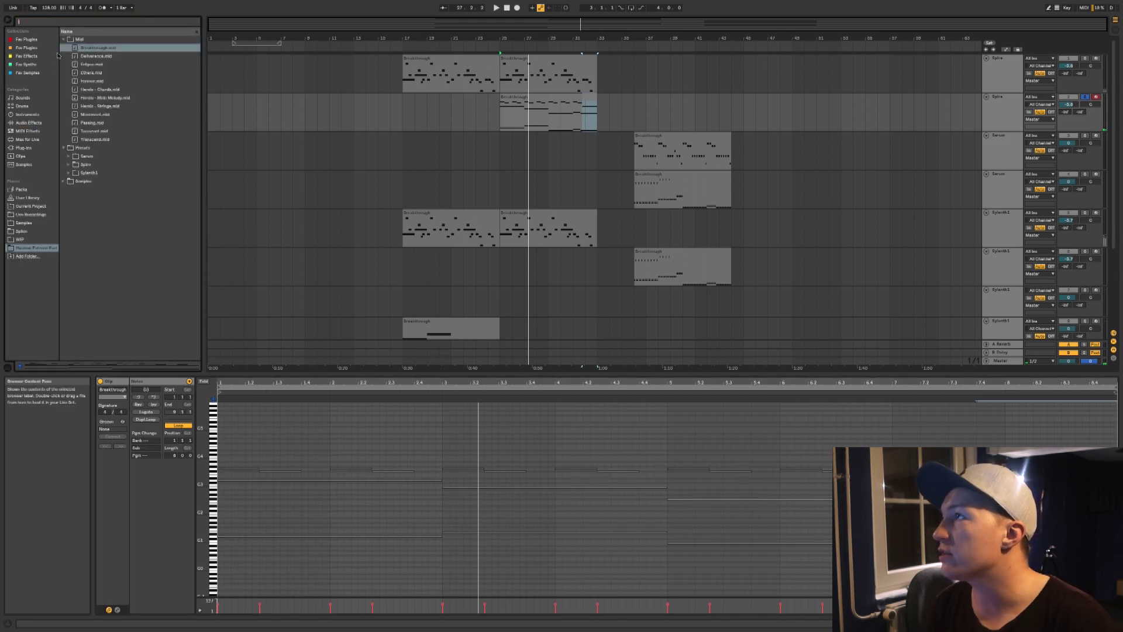
- Collapse the pack's Midi and Presets folders, expand Samples and its FX subfolder, and browse the FX sounds
{"action": "key", "text": "Left"}
{"action": "key", "text": "Down"}
{"action": "key", "text": "Down"}
{"action": "key", "text": "Down"}
{"action": "key", "text": "Down"}
{"action": "key", "text": "Left"}
{"action": "key", "text": "Down"}
{"action": "key", "text": "Right"}
{"action": "key", "text": "Down"}
{"action": "key", "text": "Down"}
{"action": "key", "text": "Down"}
{"action": "key", "text": "Right"}
{"action": "key", "text": "Down"}
{"action": "key", "text": "Down"}
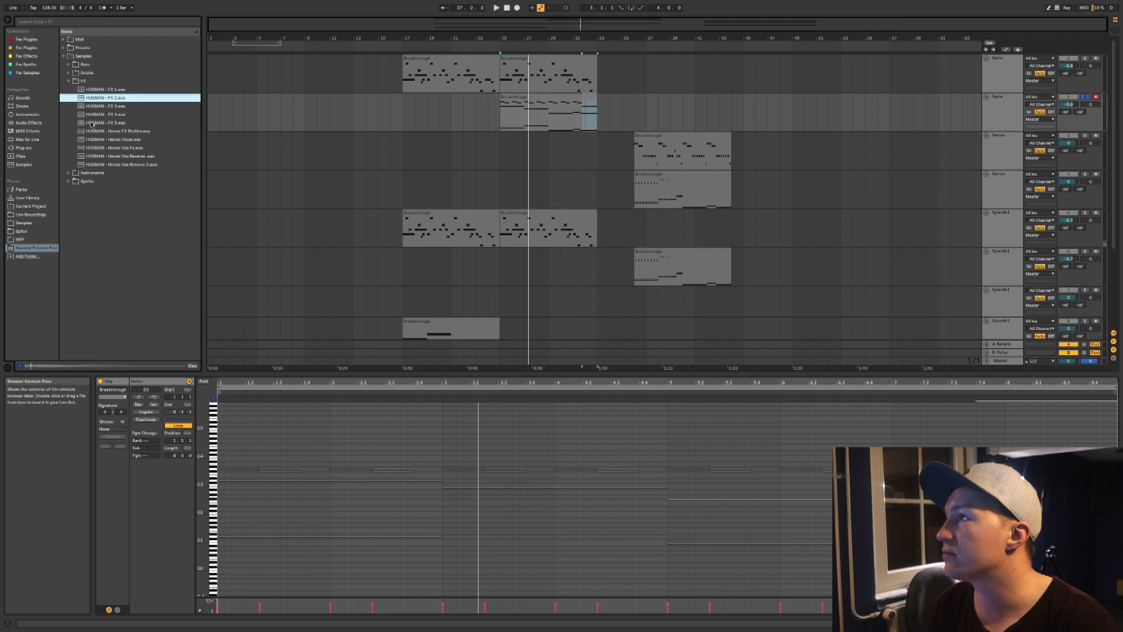
{"action": "key", "text": "Down"}
- Place the sample HUSMAN - FX 2.wav on the audio track below Sylenth1, starting at bar 17
{"action": "left_click", "coordinate": [91, 98]}
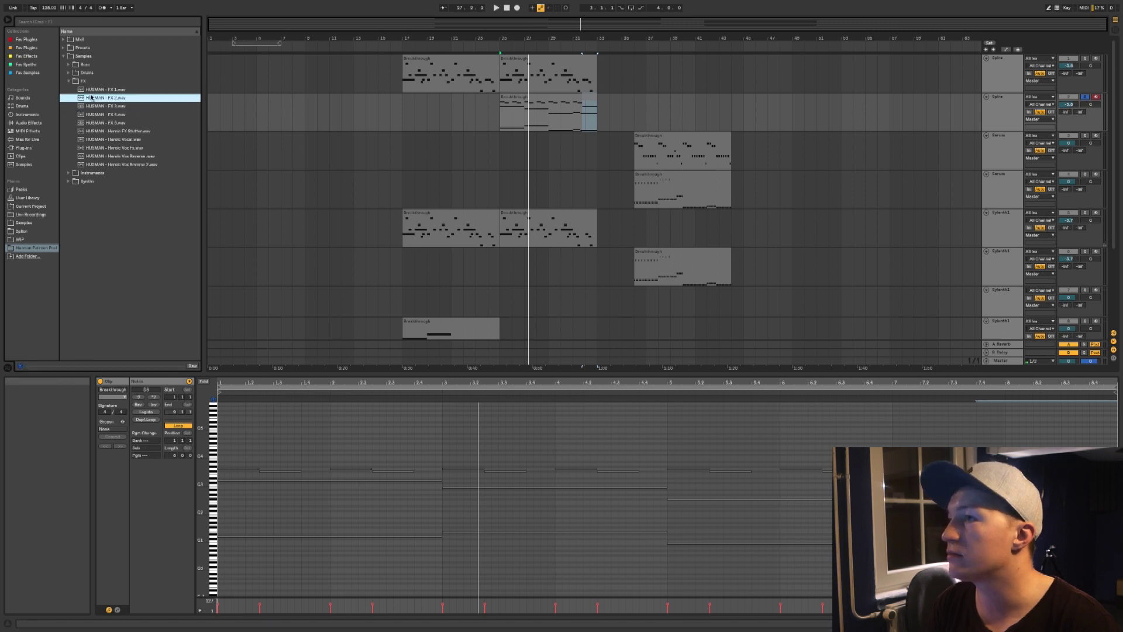
{"action": "scroll", "coordinate": [377, 212], "scroll_direction": "down", "scroll_amount": 4}
{"action": "left_click_drag", "start_coordinate": [111, 98], "coordinate": [451, 248]}
{"action": "left_click", "coordinate": [453, 239]}
- Solo the FX track together with the Sylenth1 long-note track, play from bar 17, and select the FX clip
{"action": "left_click", "coordinate": [1085, 247]}
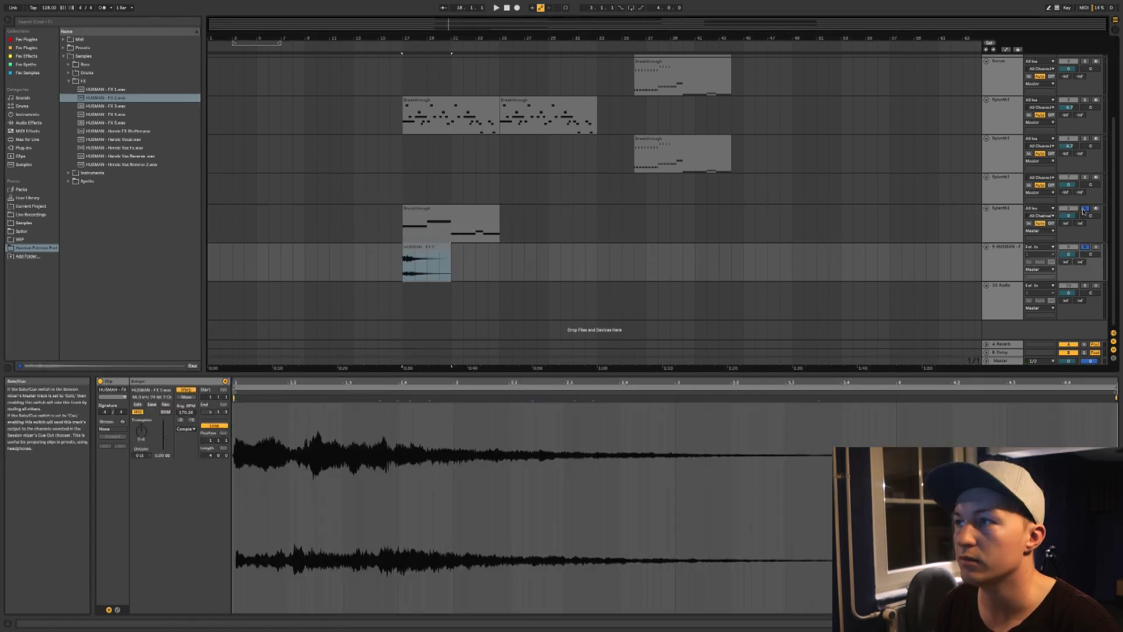
{"action": "key", "text": "space"}
{"action": "left_click", "coordinate": [420, 248]}
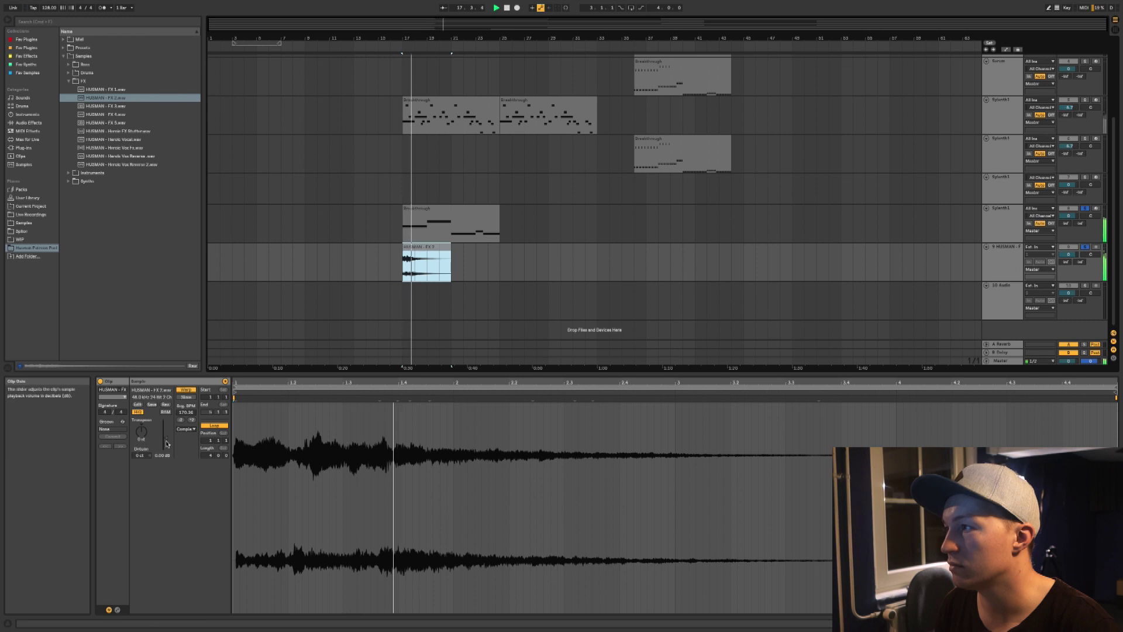
- Lower the HUSMAN - FX 2 clip's gain to about -4.3 dB and transpose it down 10 semitones while playing from bar 17
{"action": "left_click_drag", "start_coordinate": [166, 443], "coordinate": [166, 455]}
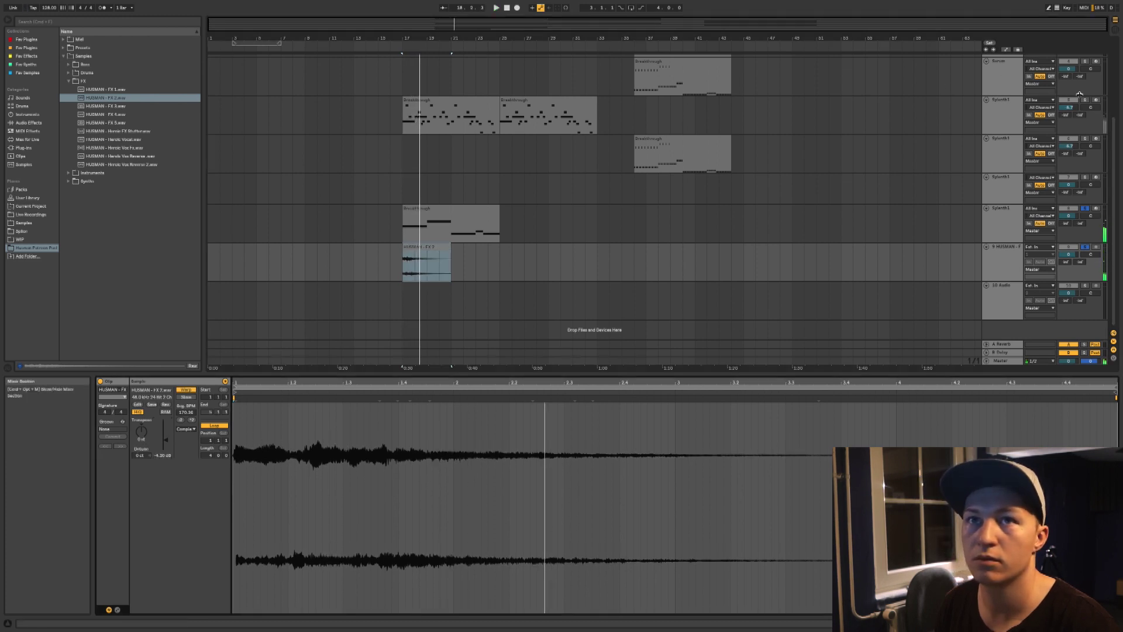
{"action": "left_click", "coordinate": [424, 247]}
{"action": "key", "text": "space"}
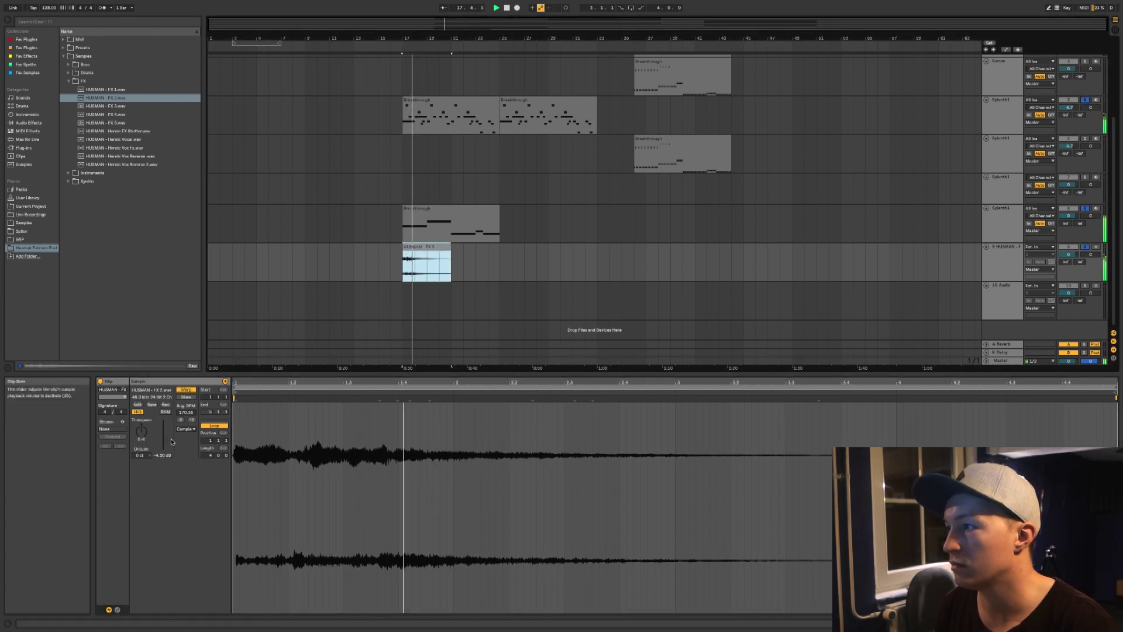
{"action": "left_click_drag", "start_coordinate": [143, 433], "coordinate": [143, 445]}
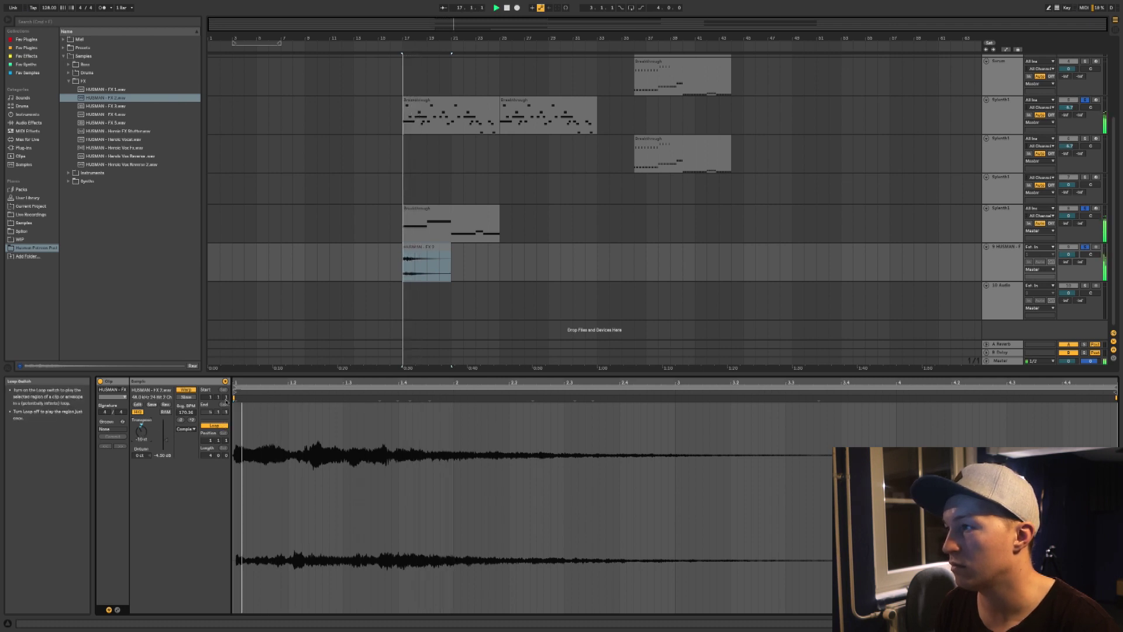
- Unsolo the tracks and raise the FX 2 clip's transposition while playing it with the full arrangement
{"action": "scroll", "coordinate": [483, 173], "scroll_direction": "up", "scroll_amount": 4}
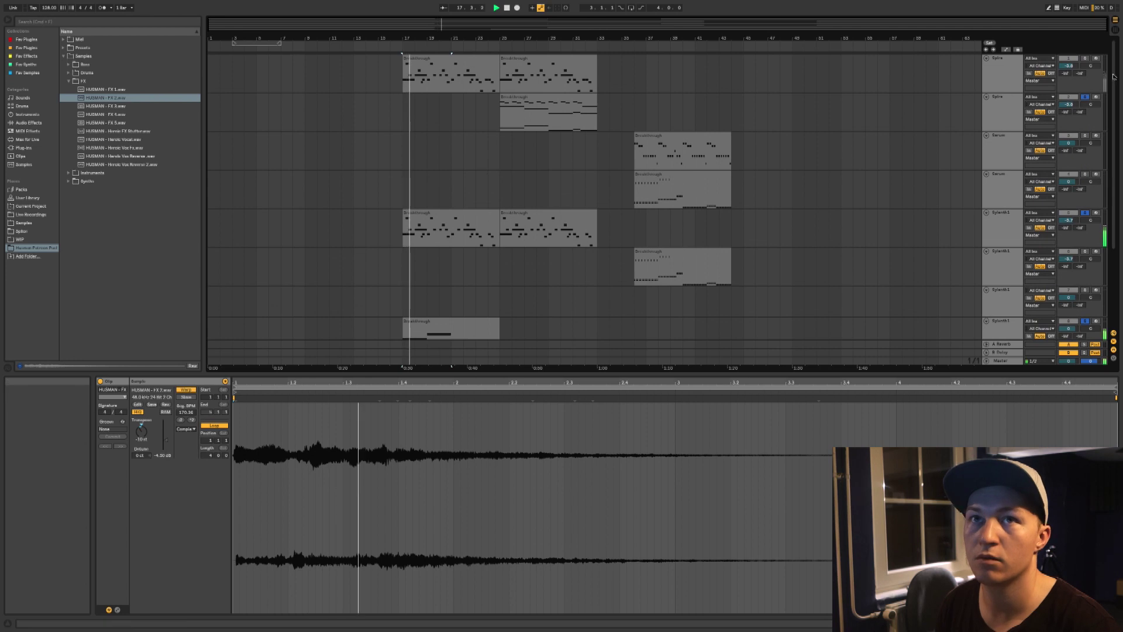
{"action": "scroll", "coordinate": [1059, 137], "scroll_direction": "down", "scroll_amount": 3}
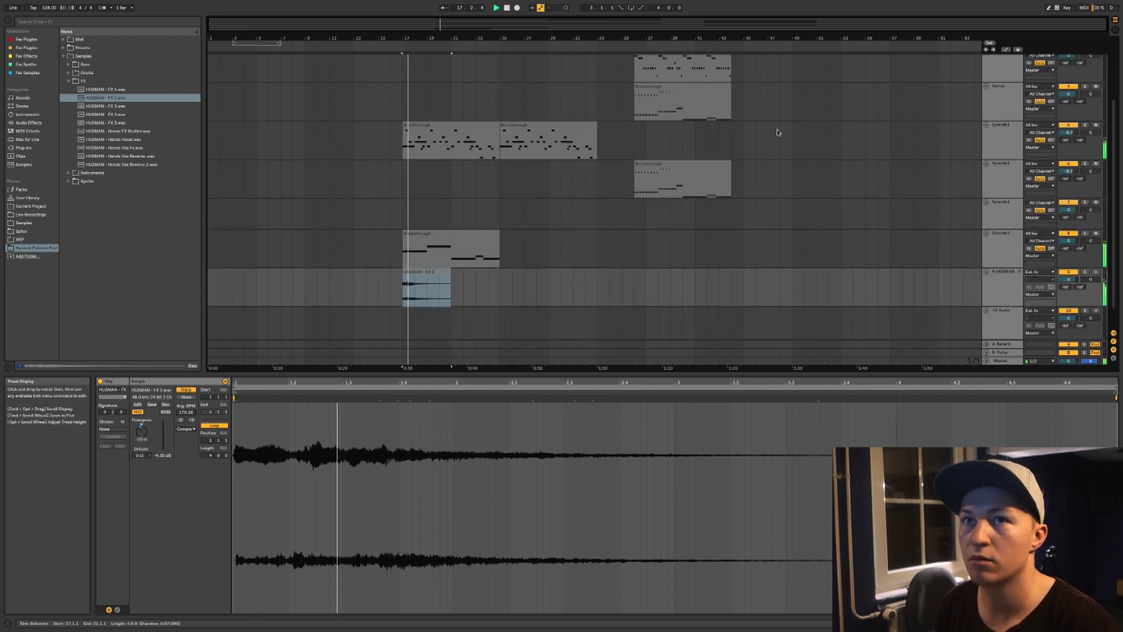
{"action": "left_click", "coordinate": [428, 289]}
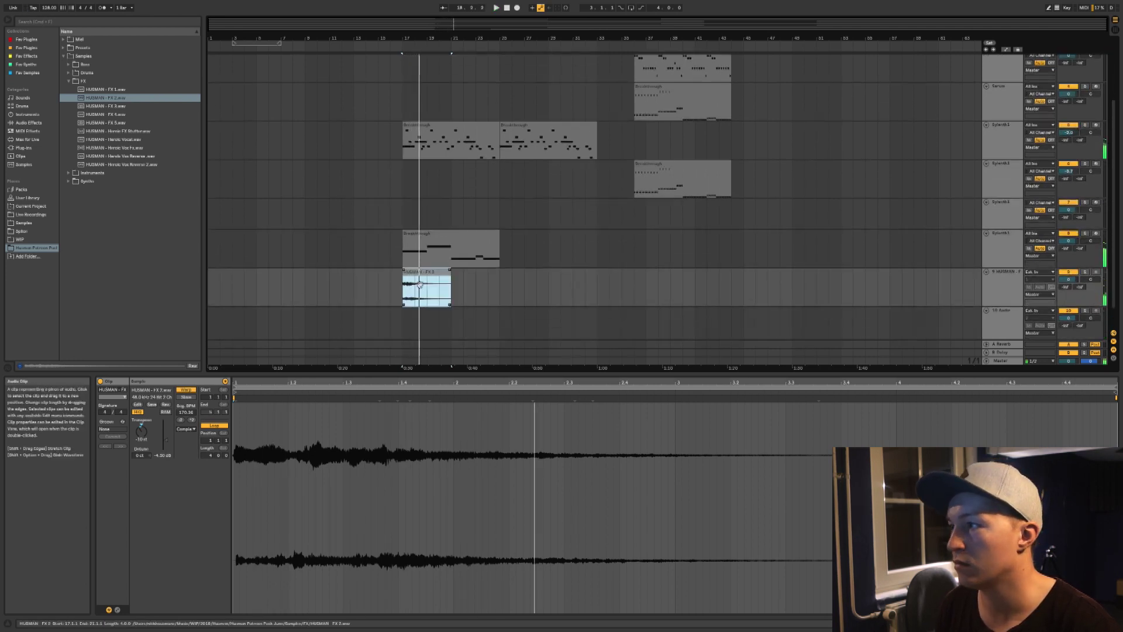
{"action": "left_click_drag", "start_coordinate": [144, 431], "coordinate": [145, 426]}
{"action": "key", "text": "space"}
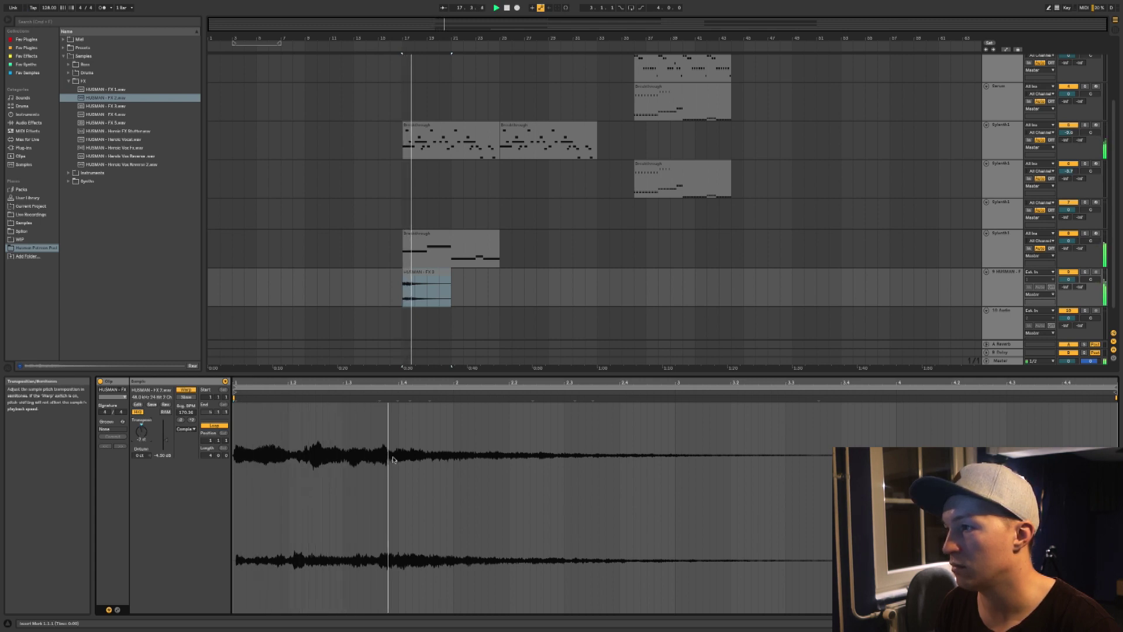
- Place a duplicate of the FX 2 clip at bar 25 and play from bar 17
{"action": "key", "text": "super+d"}
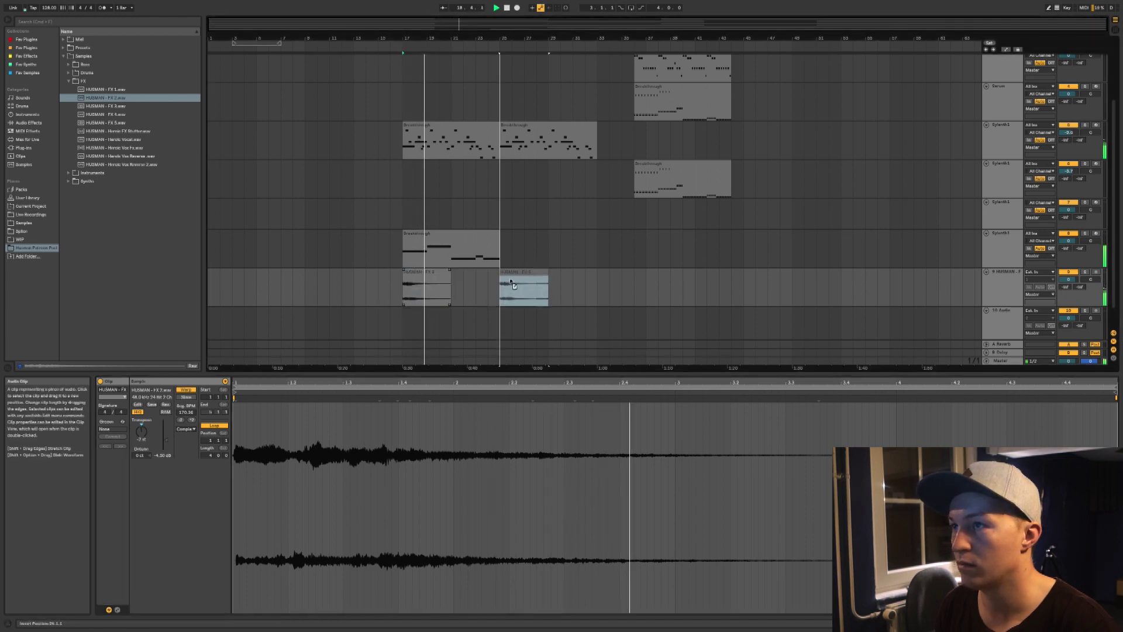
{"action": "left_click", "coordinate": [400, 274]}
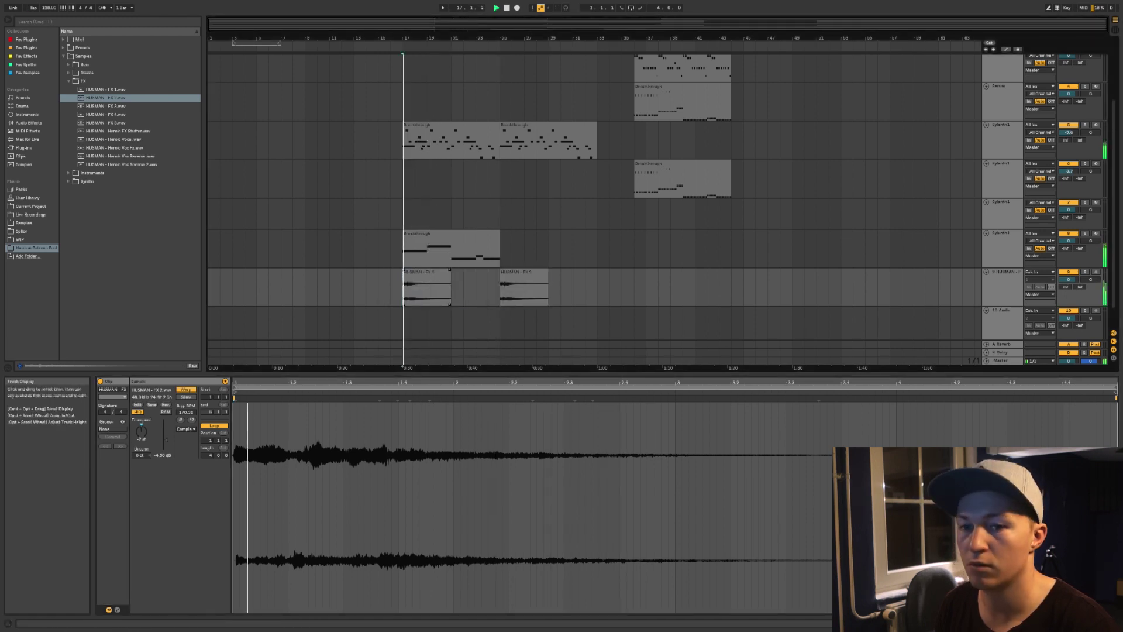
{"action": "left_click", "coordinate": [1065, 623]}
- Rewarp the first FX 2 clip by switching Warp off and on with a 128 BPM original tempo, without looping, and replay it
{"action": "left_click", "coordinate": [430, 366]}
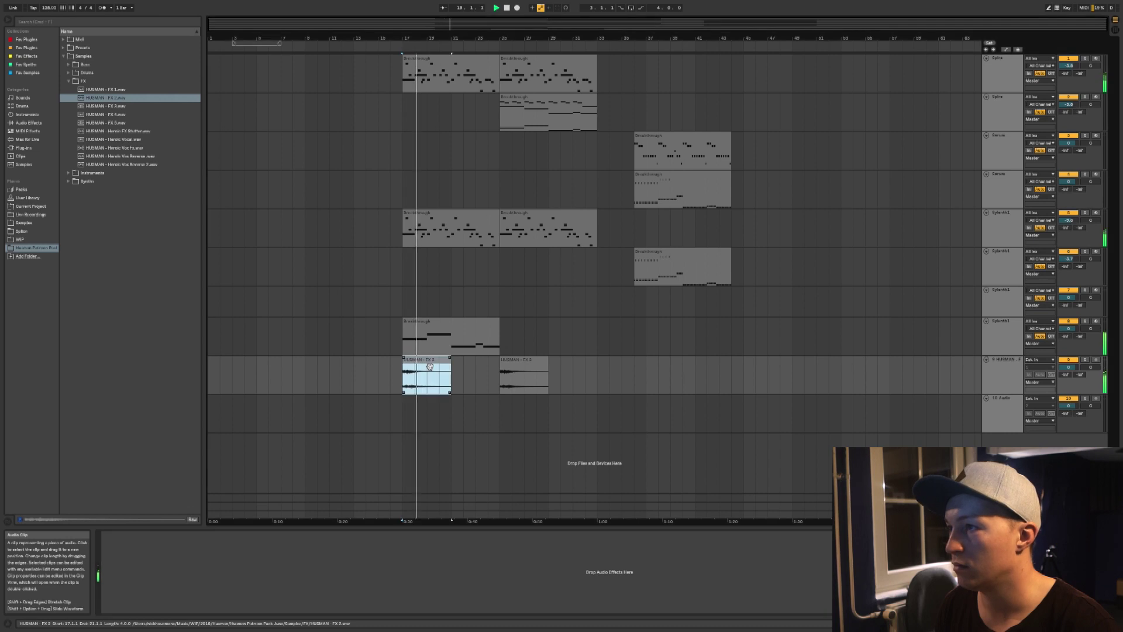
{"action": "double_click", "coordinate": [430, 367]}
{"action": "key", "text": "space"}
{"action": "left_click", "coordinate": [186, 390]}
{"action": "left_click", "coordinate": [186, 390]}
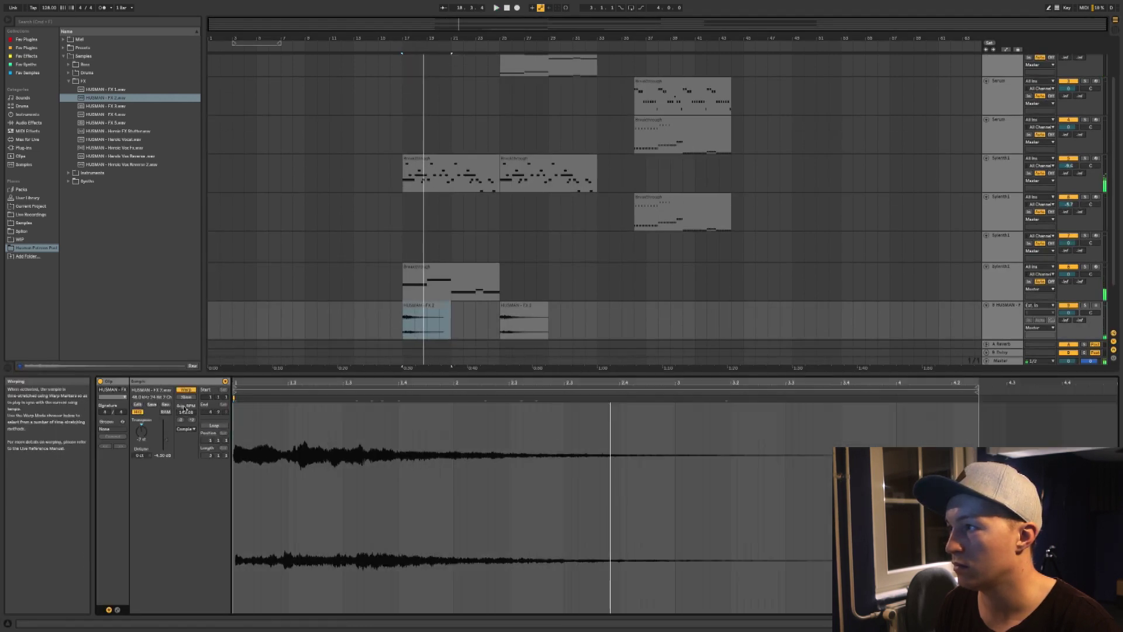
{"action": "key", "text": "space"}
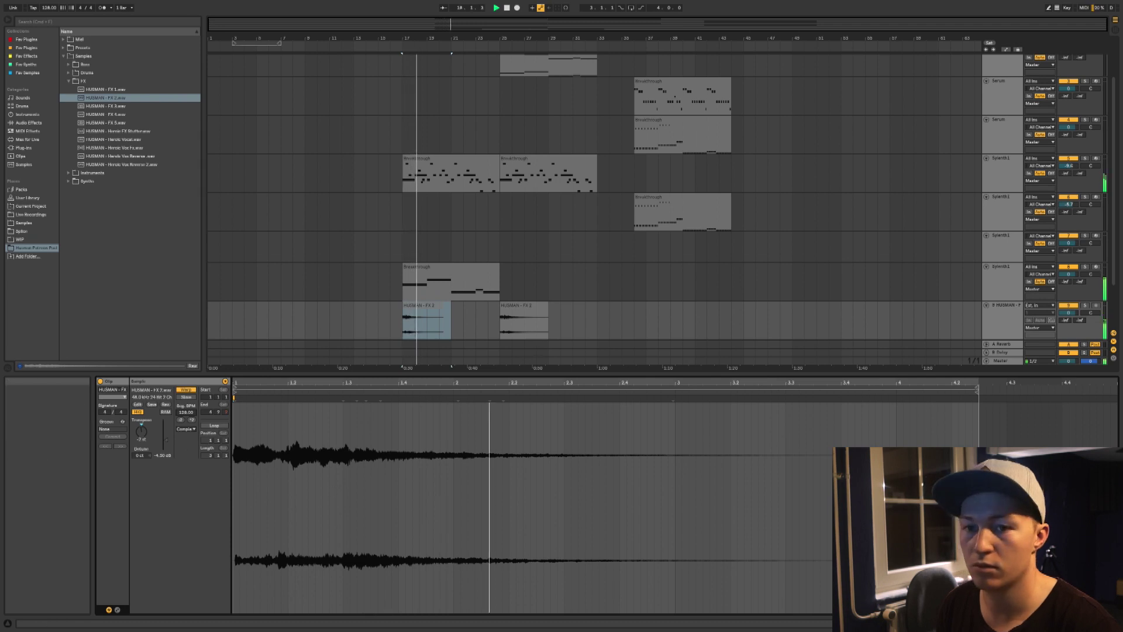
- Add EQ Eight to the FX 2 track and shape its bands to cut the low and high frequencies
{"action": "key", "text": "ctrl+t"}
{"action": "left_click", "coordinate": [31, 23]}
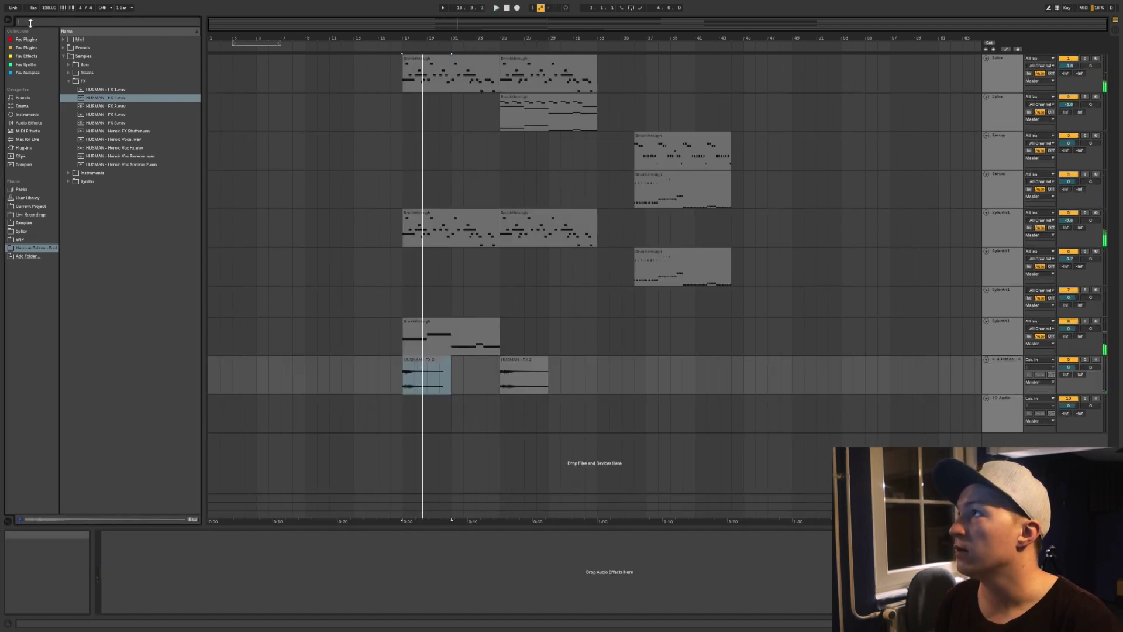
{"action": "type", "text": "eq"}
{"action": "left_click_drag", "start_coordinate": [86, 64], "coordinate": [279, 563]}
{"action": "left_click_drag", "start_coordinate": [127, 575], "coordinate": [129, 574]}
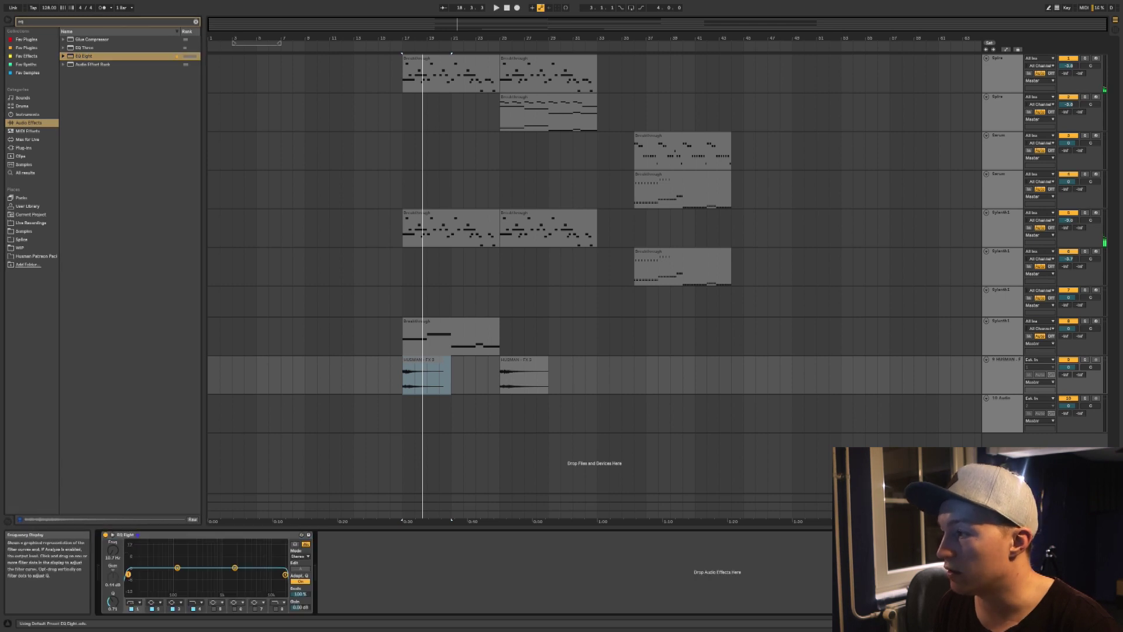
{"action": "key", "text": "space"}
{"action": "left_click_drag", "start_coordinate": [285, 575], "coordinate": [213, 579]}
- Repeat the FX 2 clip every two bars from bar 17 to bar 31 and play the result from bar 17
{"action": "left_click_drag", "start_coordinate": [420, 361], "coordinate": [583, 361]}
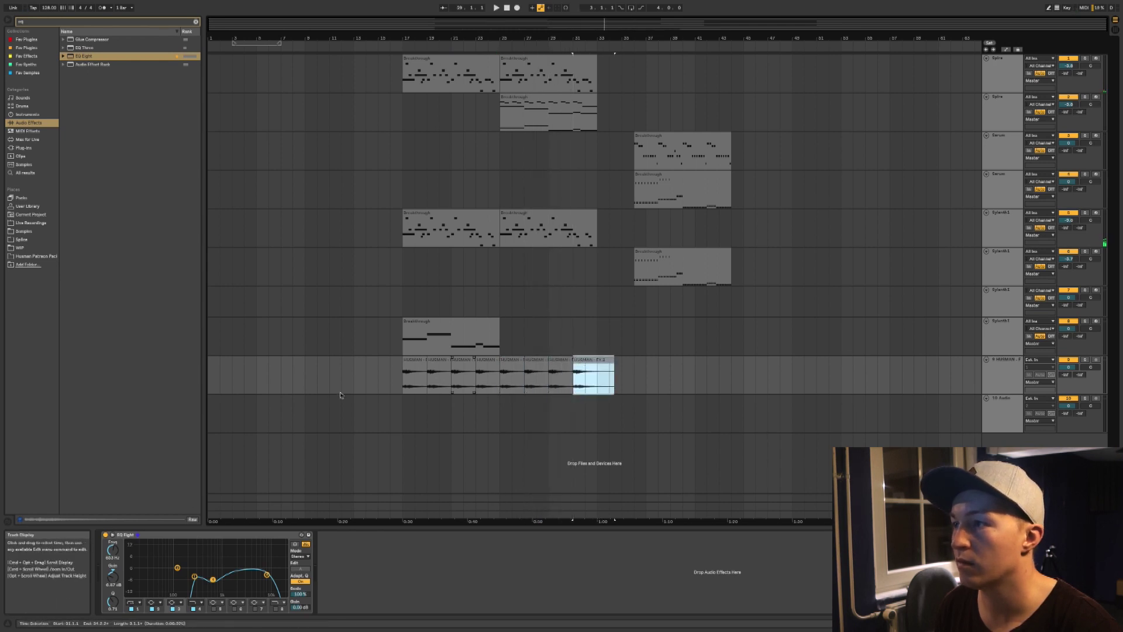
{"action": "left_click_drag", "start_coordinate": [426, 348], "coordinate": [395, 370]}
{"action": "key", "text": "space"}
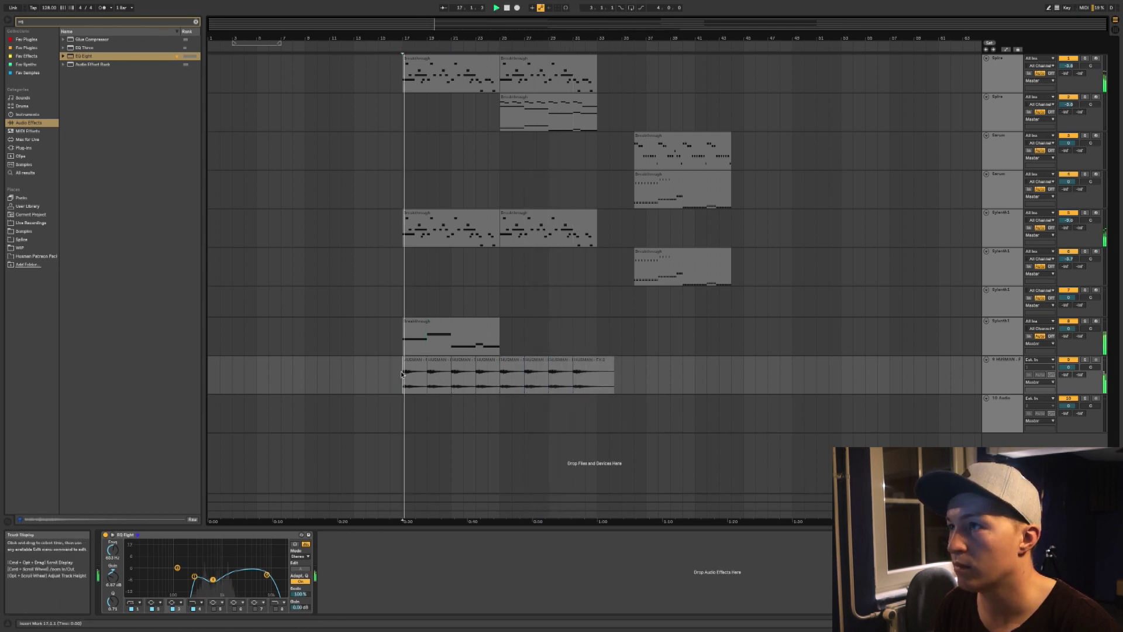
{"action": "left_click", "coordinate": [425, 214]}
{"action": "left_click", "coordinate": [414, 375]}
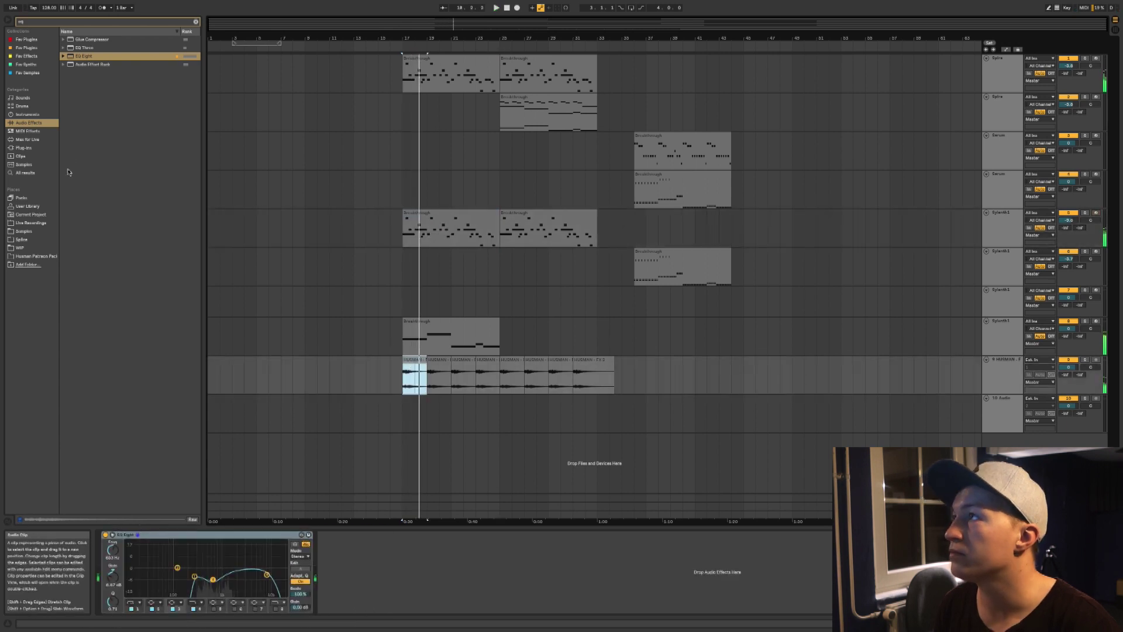
- Add Ping Pong Delay after EQ Eight on the FX 2 track, adjust its delay settings, and listen to the repeated clips
{"action": "type", "text": "ping"}
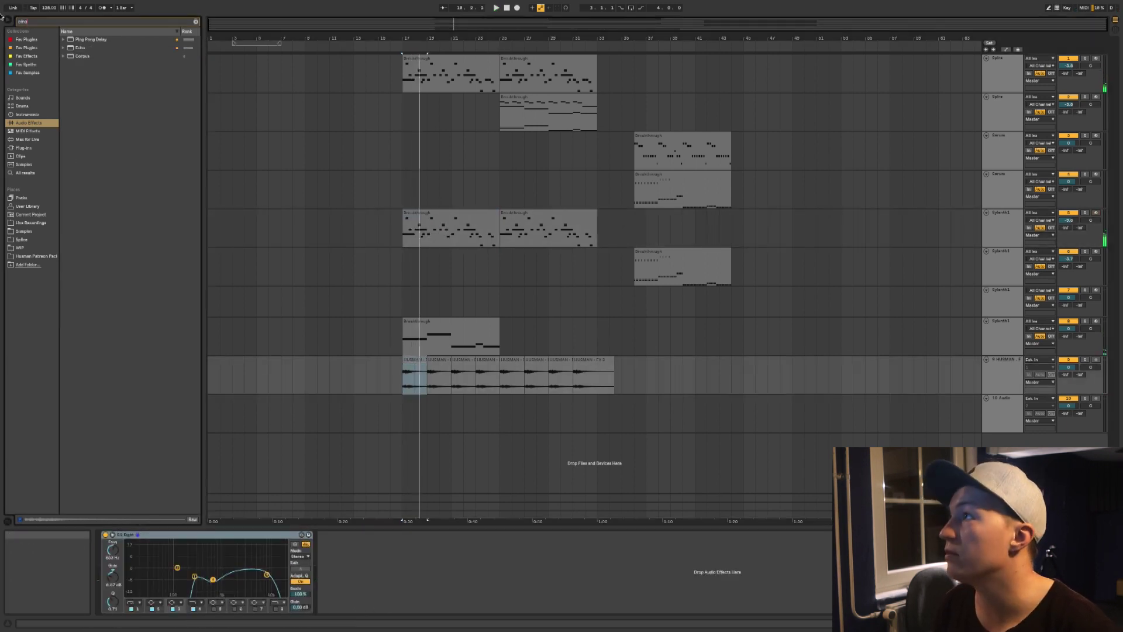
{"action": "left_click", "coordinate": [89, 41]}
{"action": "left_click_drag", "start_coordinate": [371, 571], "coordinate": [377, 584]}
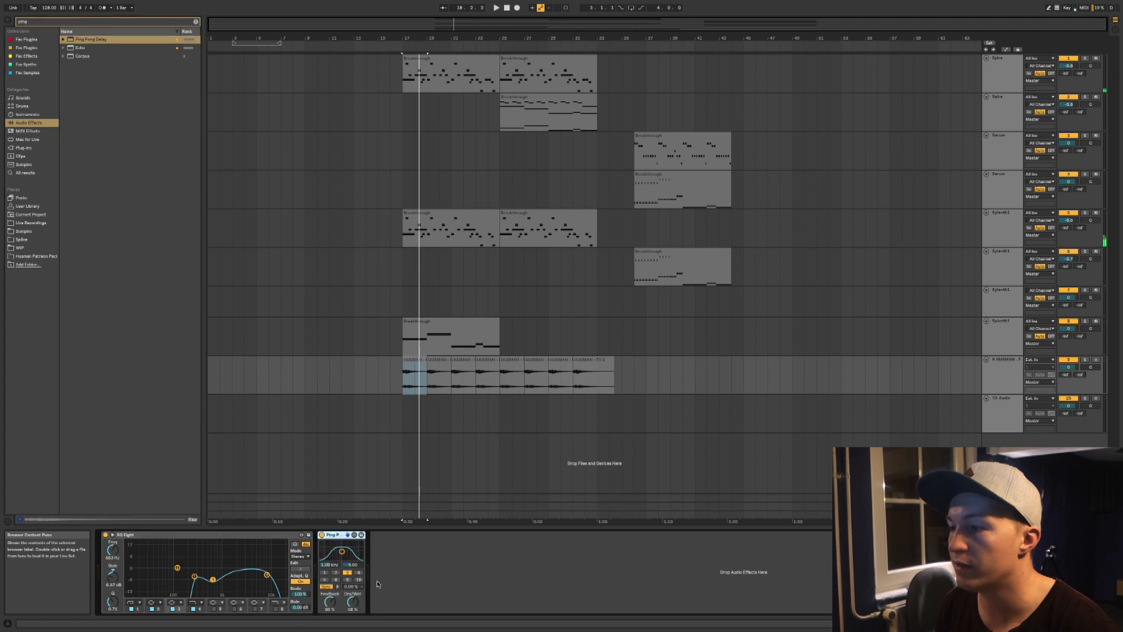
{"action": "key", "text": "space"}
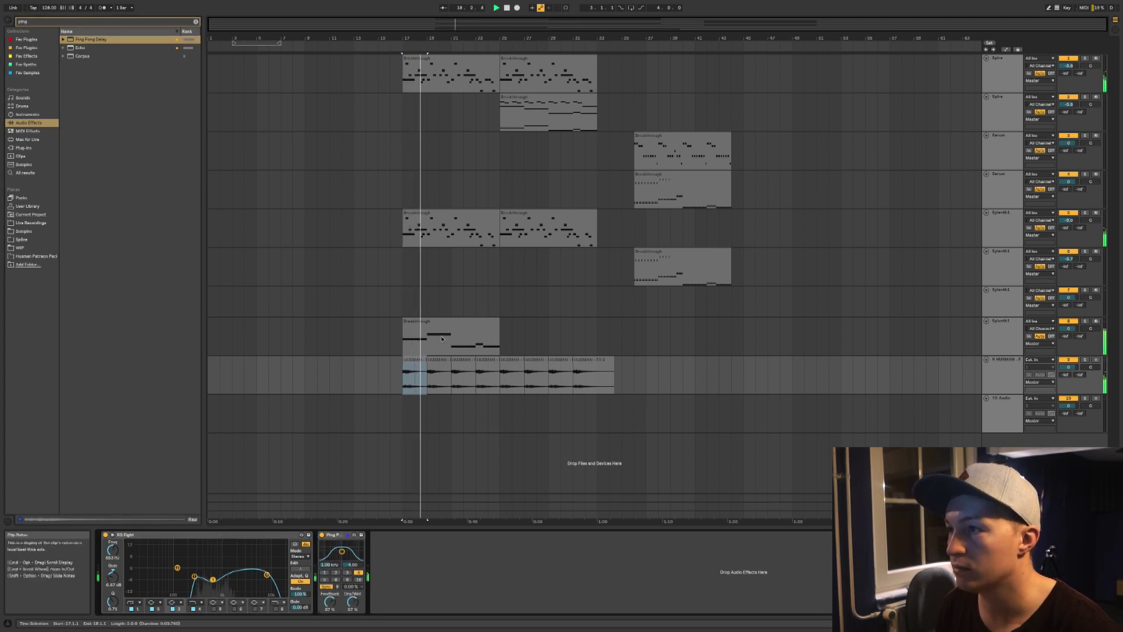
{"action": "left_click", "coordinate": [438, 358]}
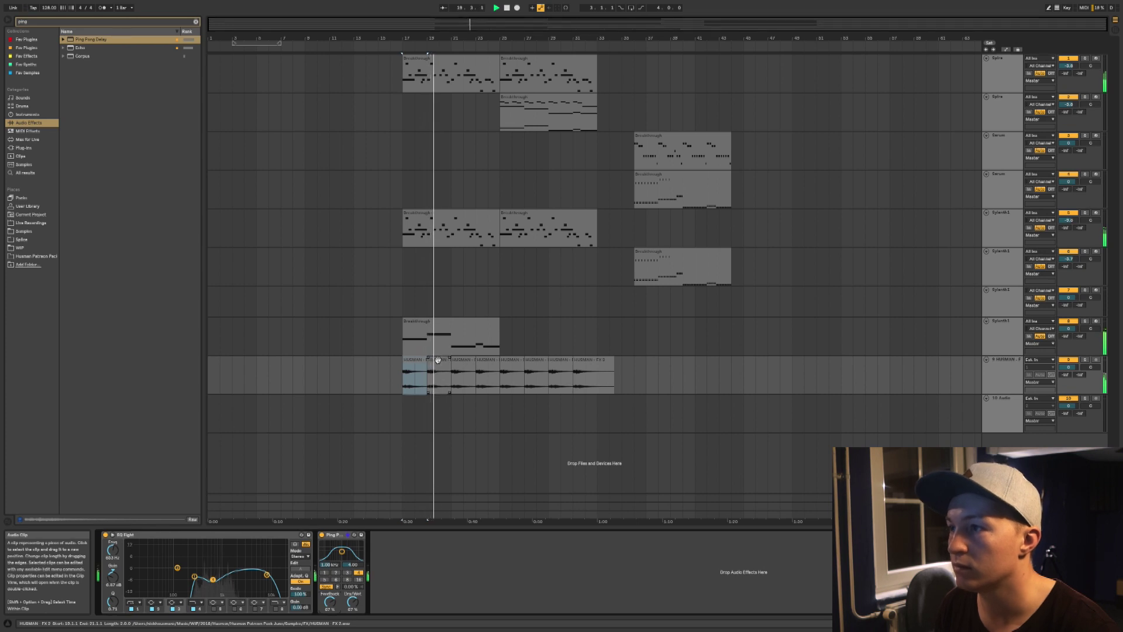
{"action": "left_click", "coordinate": [466, 358]}
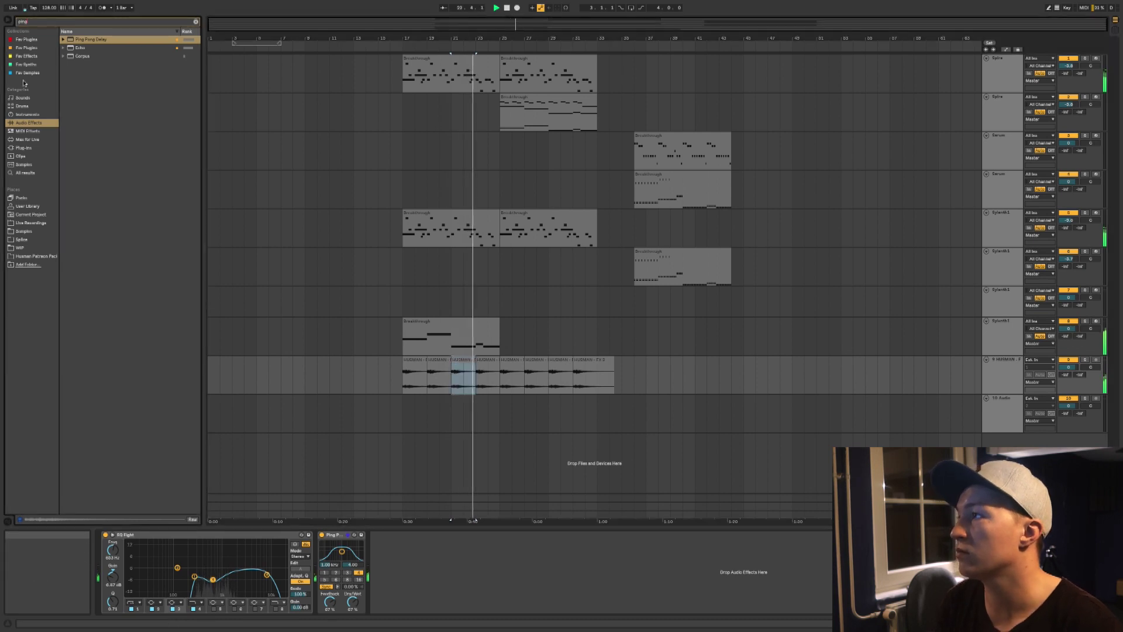
- Return the browser to the sample pack with the search cleared, and duplicate the long-note Sylenth1 clip to bar 25
{"action": "left_click", "coordinate": [22, 256]}
{"action": "left_click", "coordinate": [197, 21]}
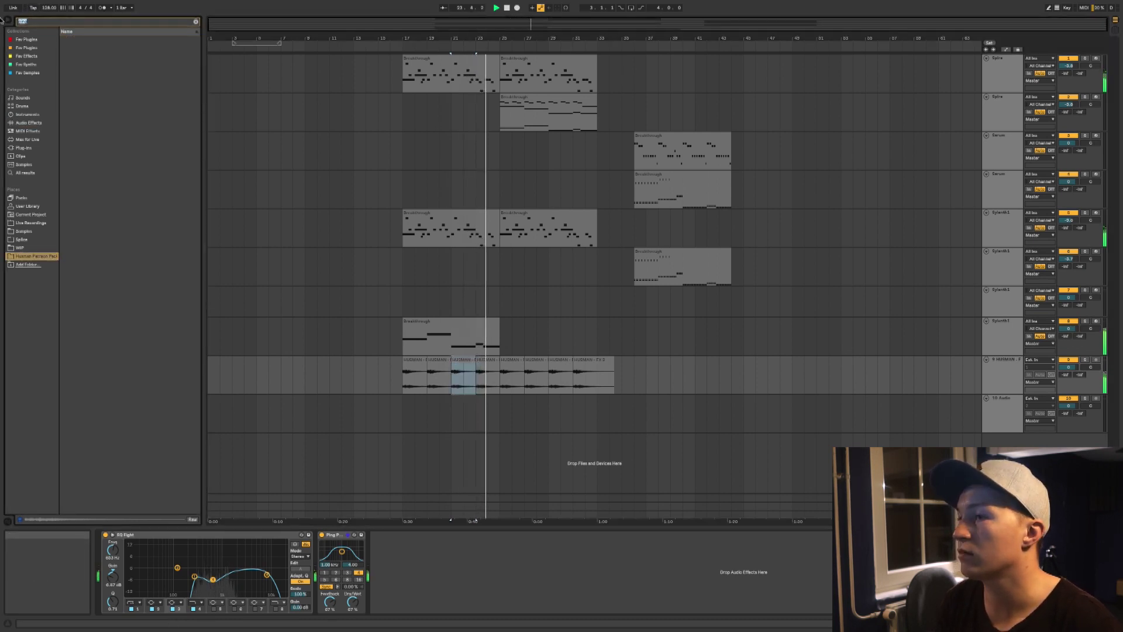
{"action": "left_click", "coordinate": [507, 361]}
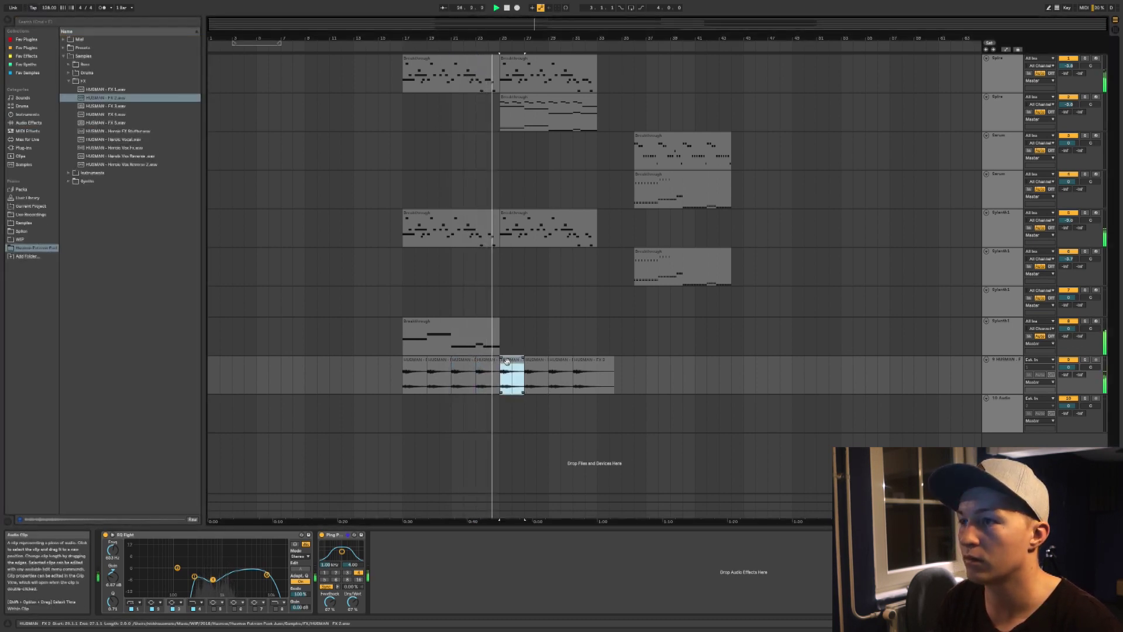
{"action": "left_click", "coordinate": [475, 323]}
{"action": "key", "text": "super+d"}
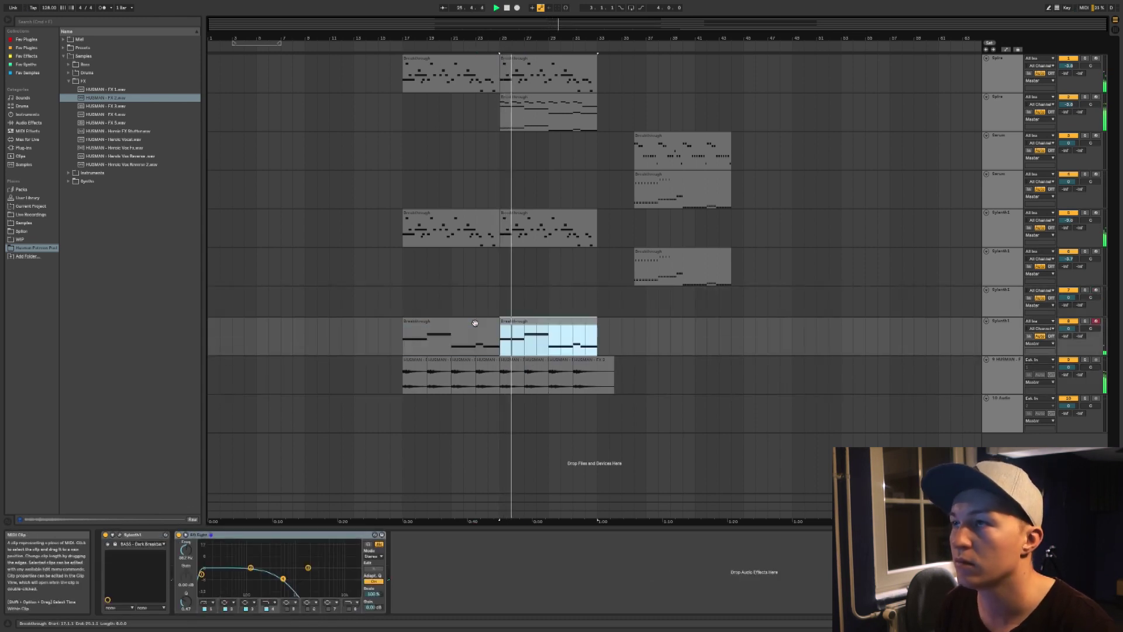
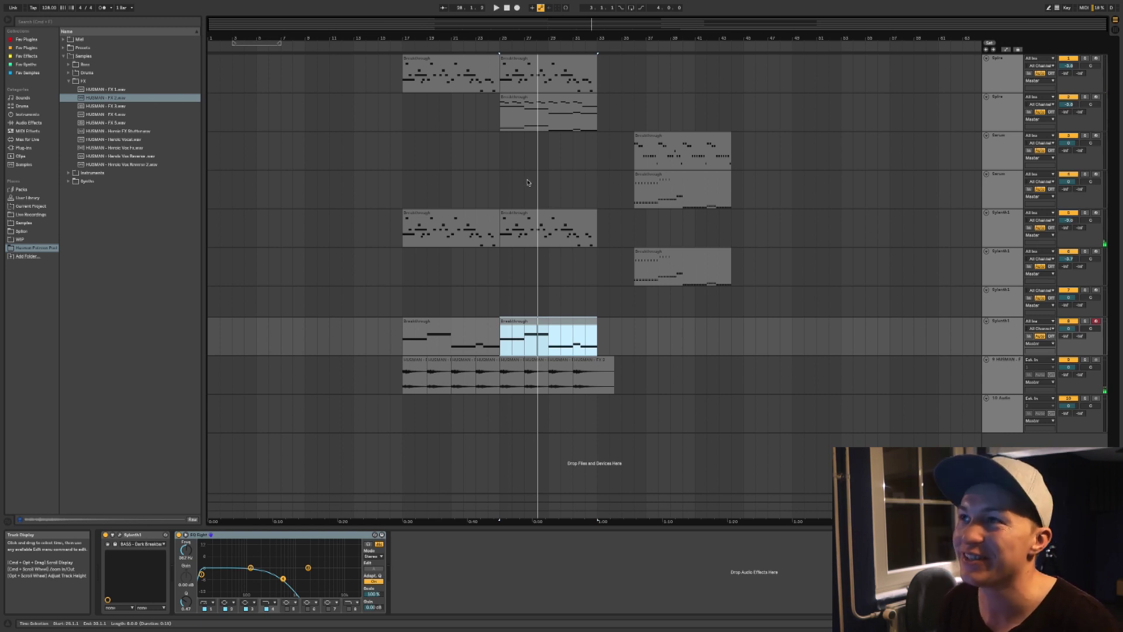
- Place HUSMAN - FX 4.wav on the empty audio track at bar 25 and lower that track's volume during playback
{"action": "left_click", "coordinate": [501, 158]}
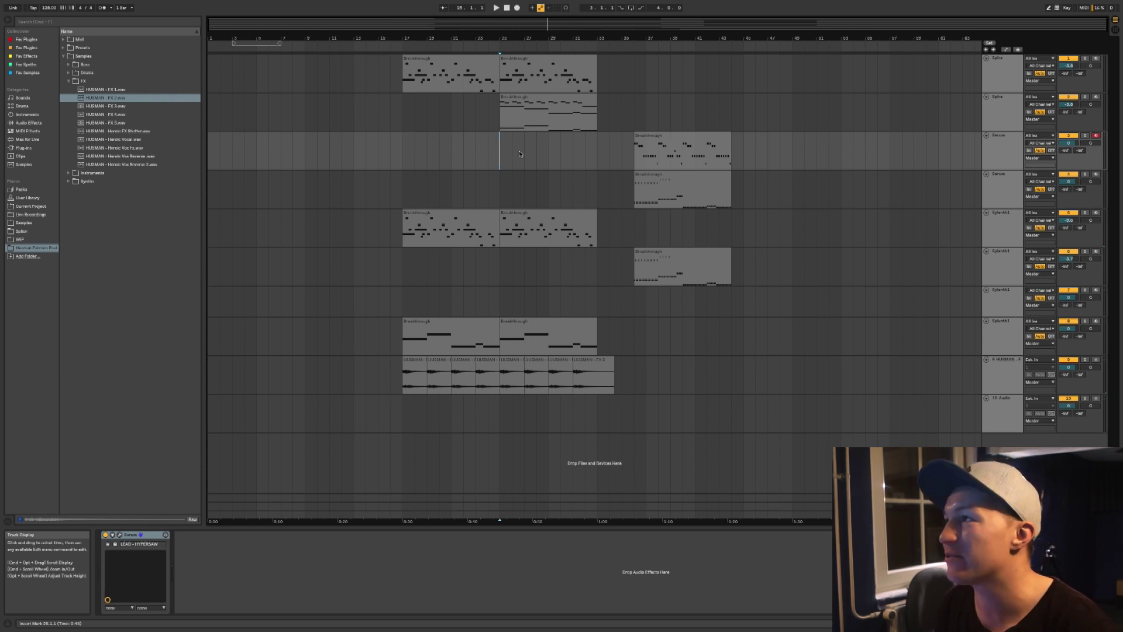
{"action": "left_click", "coordinate": [107, 116]}
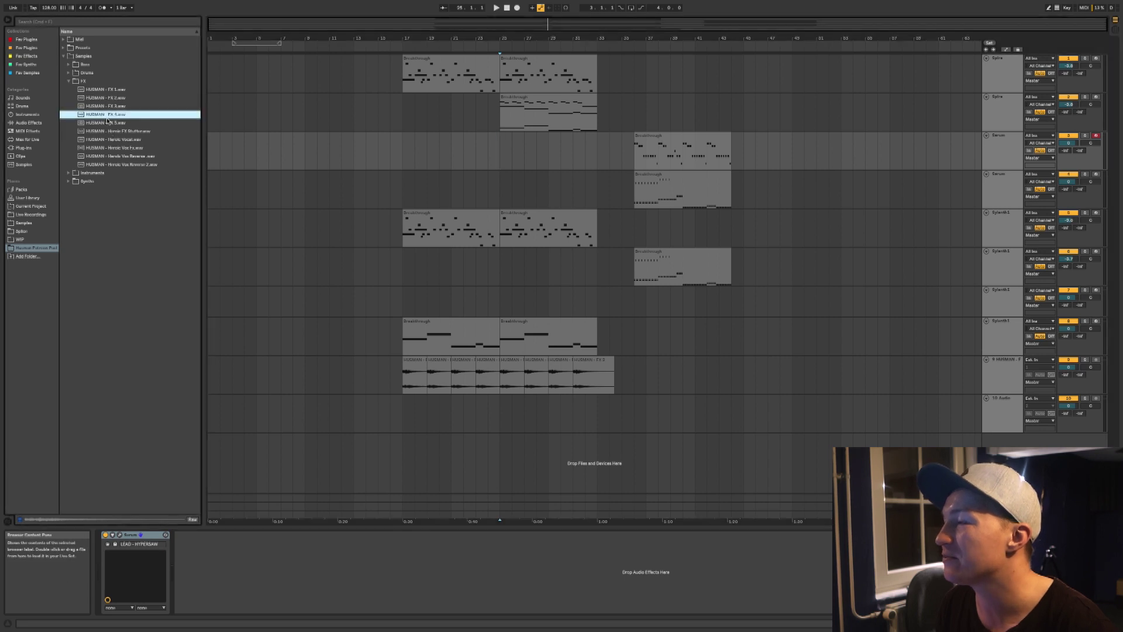
{"action": "left_click_drag", "start_coordinate": [100, 116], "coordinate": [500, 420]}
{"action": "left_click", "coordinate": [486, 417]}
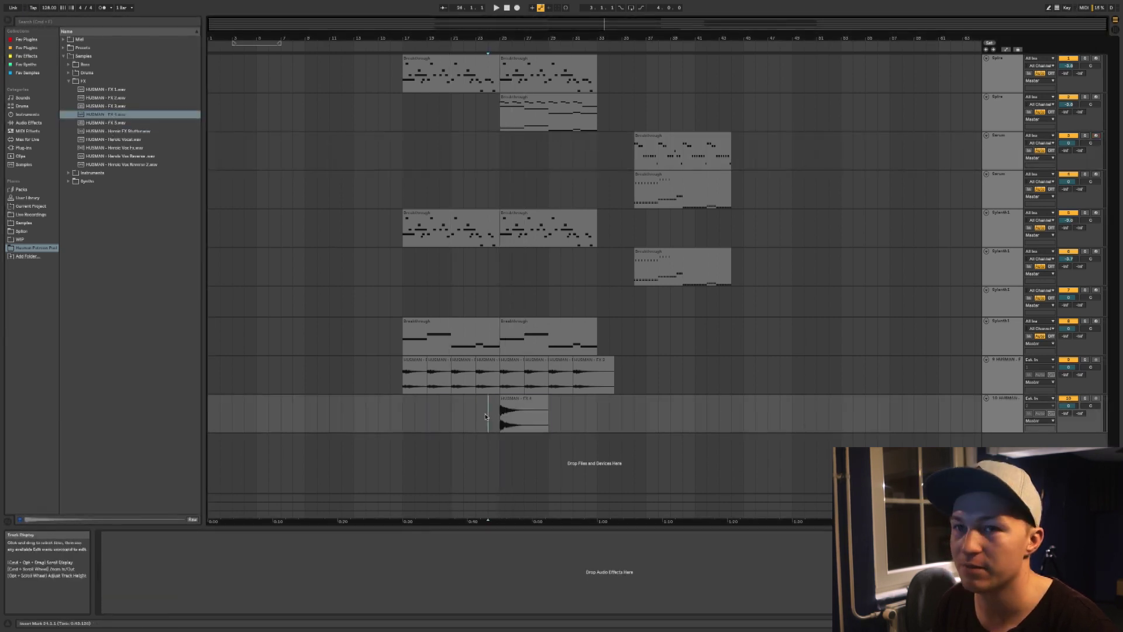
{"action": "left_click", "coordinate": [516, 412]}
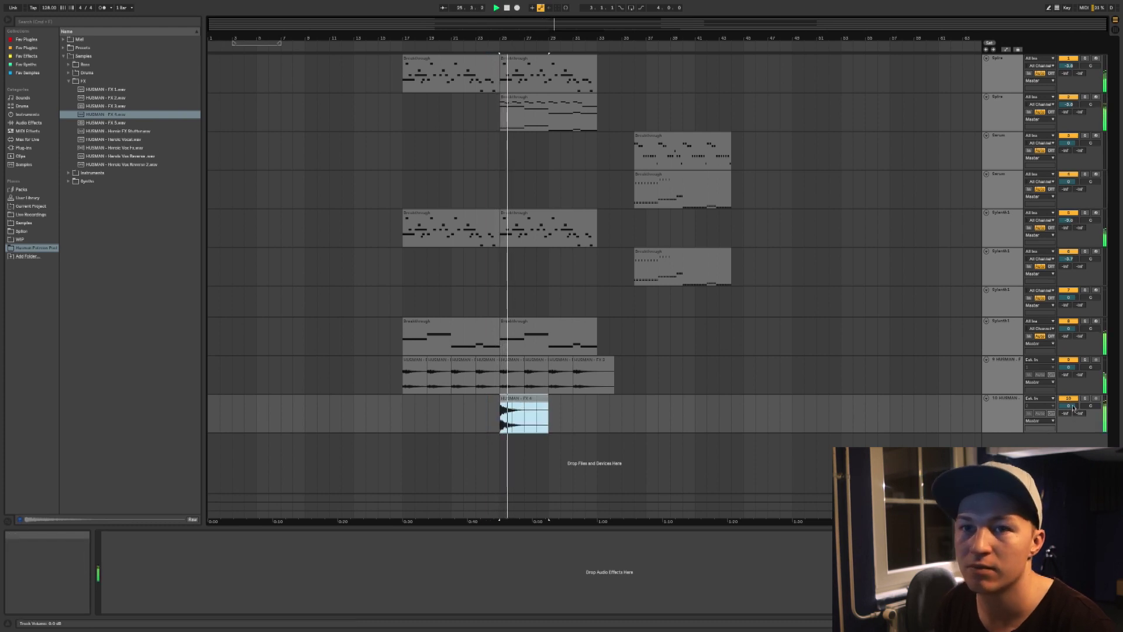
{"action": "left_click_drag", "start_coordinate": [1070, 406], "coordinate": [1069, 419]}
- Move the two Serum clips and the matching Sylenth1 clip together two bars earlier
{"action": "left_click", "coordinate": [635, 136]}
{"action": "left_click", "coordinate": [661, 252], "text": "shift"}
{"action": "left_click_drag", "start_coordinate": [660, 252], "coordinate": [636, 253]}
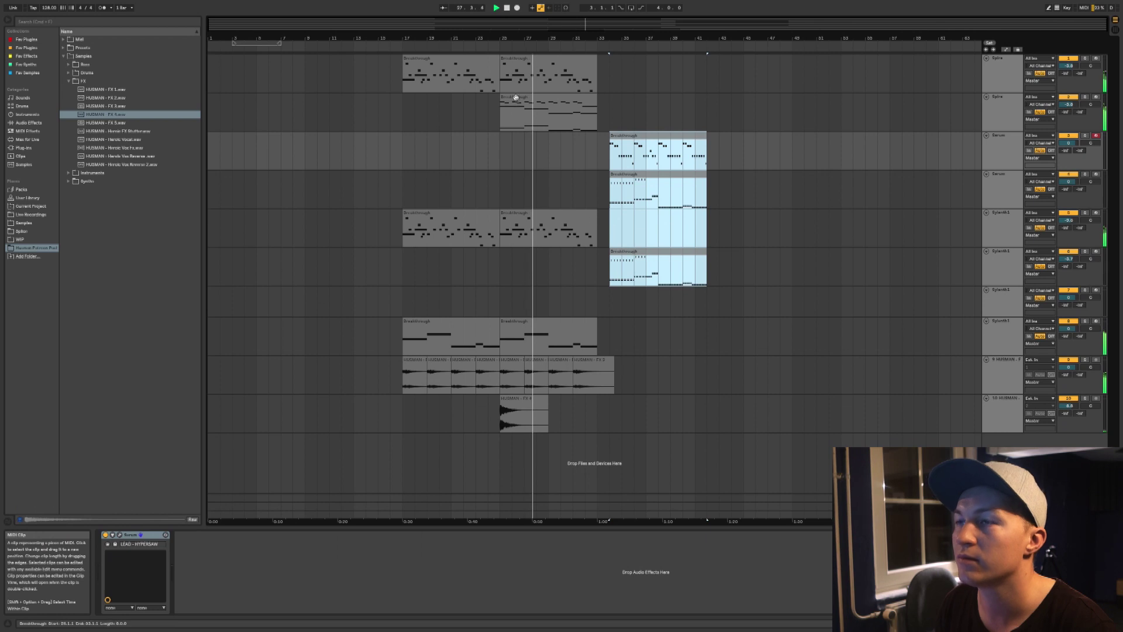
{"action": "left_click", "coordinate": [587, 155]}
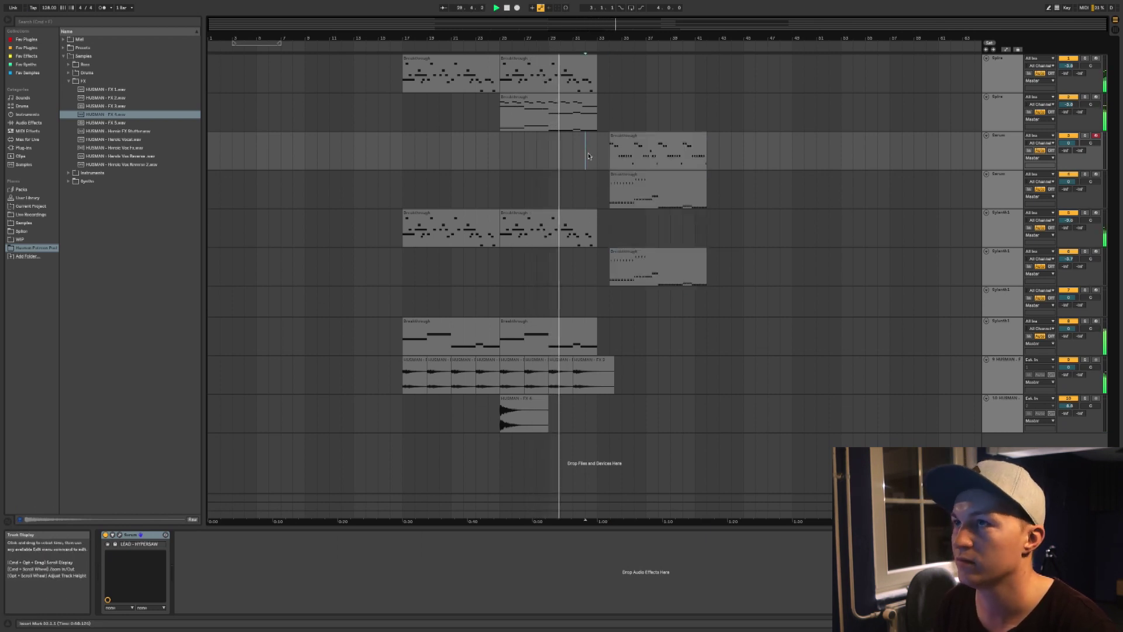
- Audition the pack's FX samples, place HUSMAN - FX 1.wav on a new audio track at bar 31, and open its clip settings
{"action": "left_click", "coordinate": [119, 123]}
{"action": "left_click", "coordinate": [101, 107]}
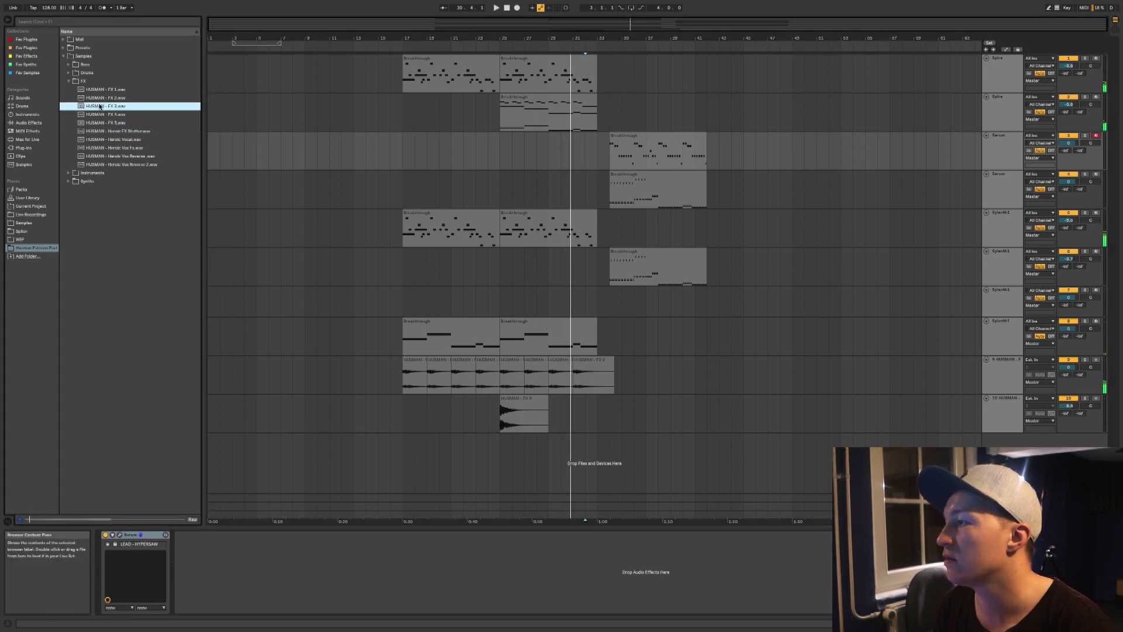
{"action": "left_click", "coordinate": [98, 98]}
{"action": "left_click", "coordinate": [91, 90]}
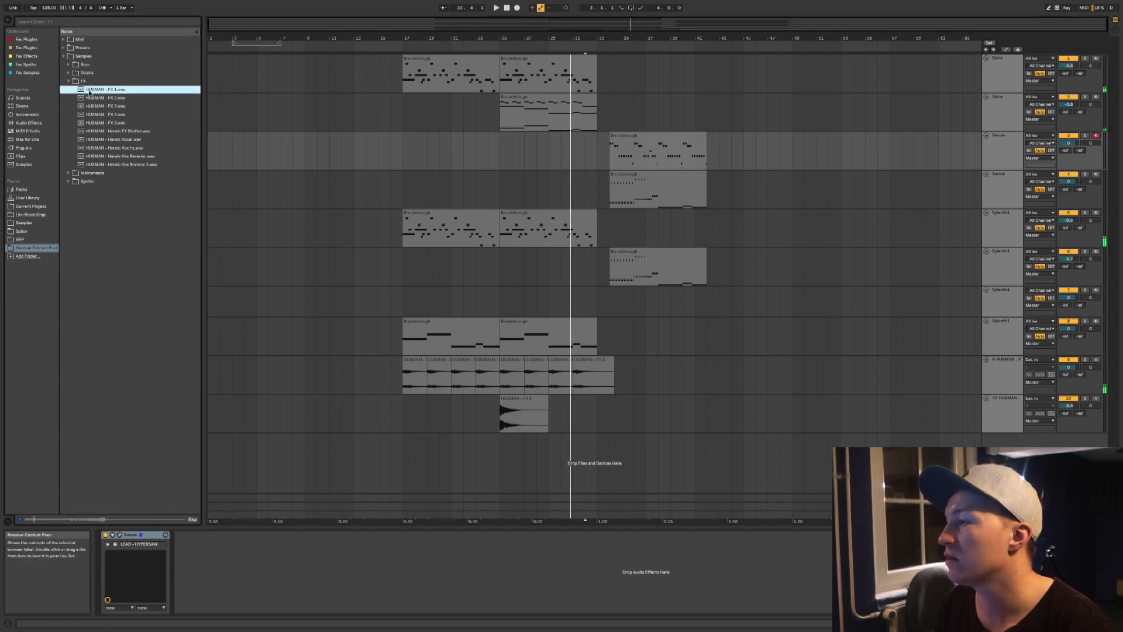
{"action": "left_click_drag", "start_coordinate": [551, 485], "coordinate": [579, 463]}
{"action": "double_click", "coordinate": [584, 438]}
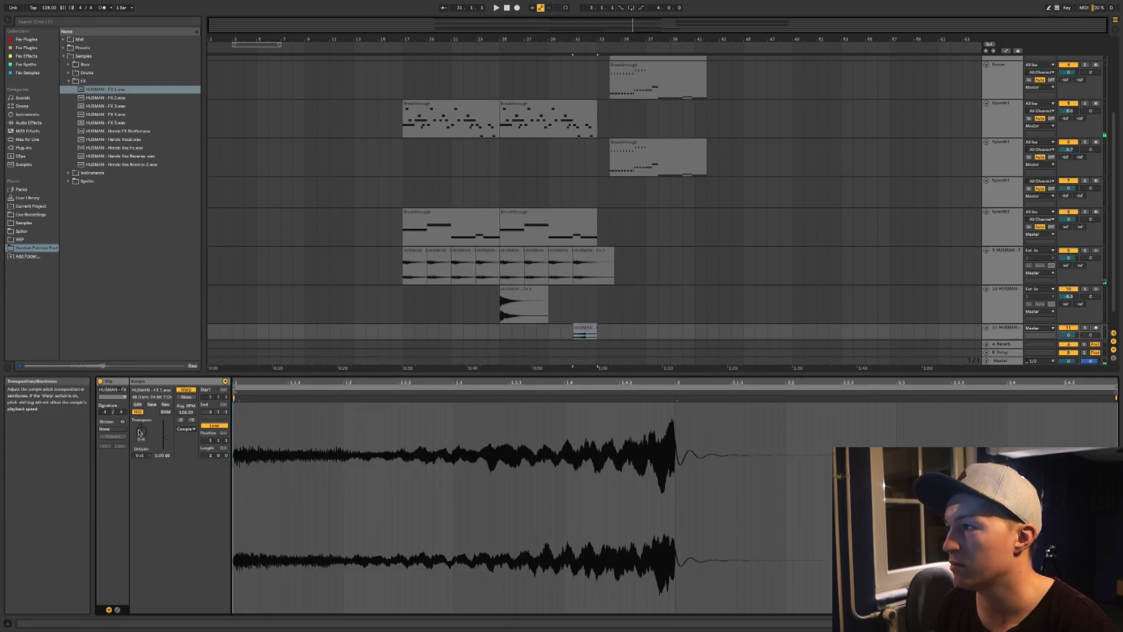
- Try the HUSMAN - FX 1.wav clip at a longer length during playback, and set it to run from bar 31 to bar 33
{"action": "key", "text": "space"}
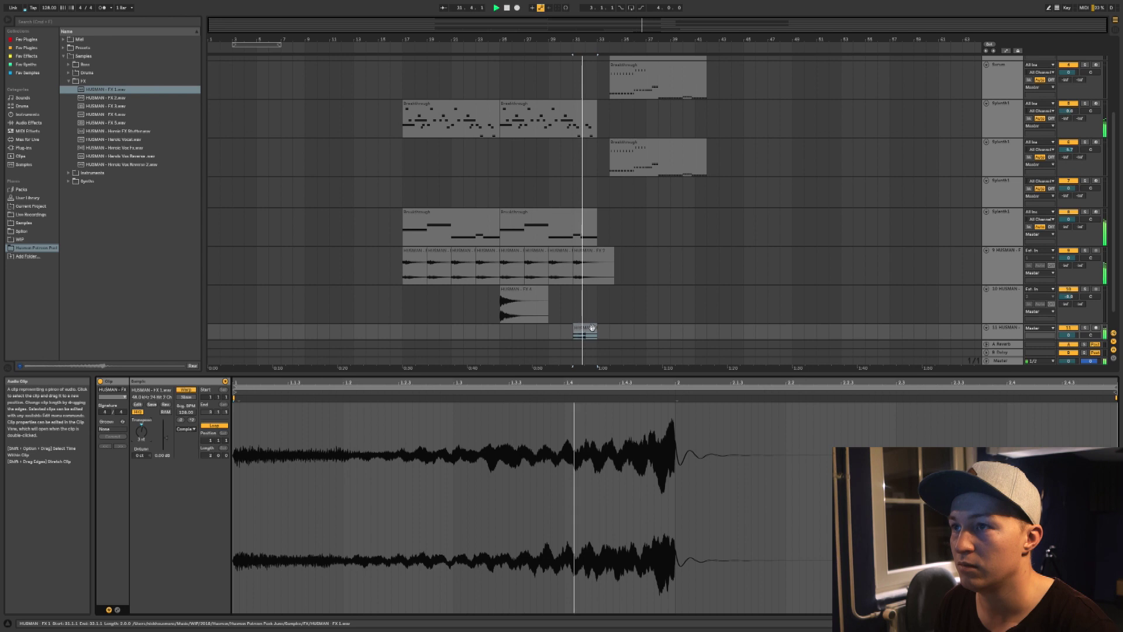
{"action": "left_click_drag", "start_coordinate": [588, 328], "coordinate": [597, 328]}
{"action": "key", "text": "space"}
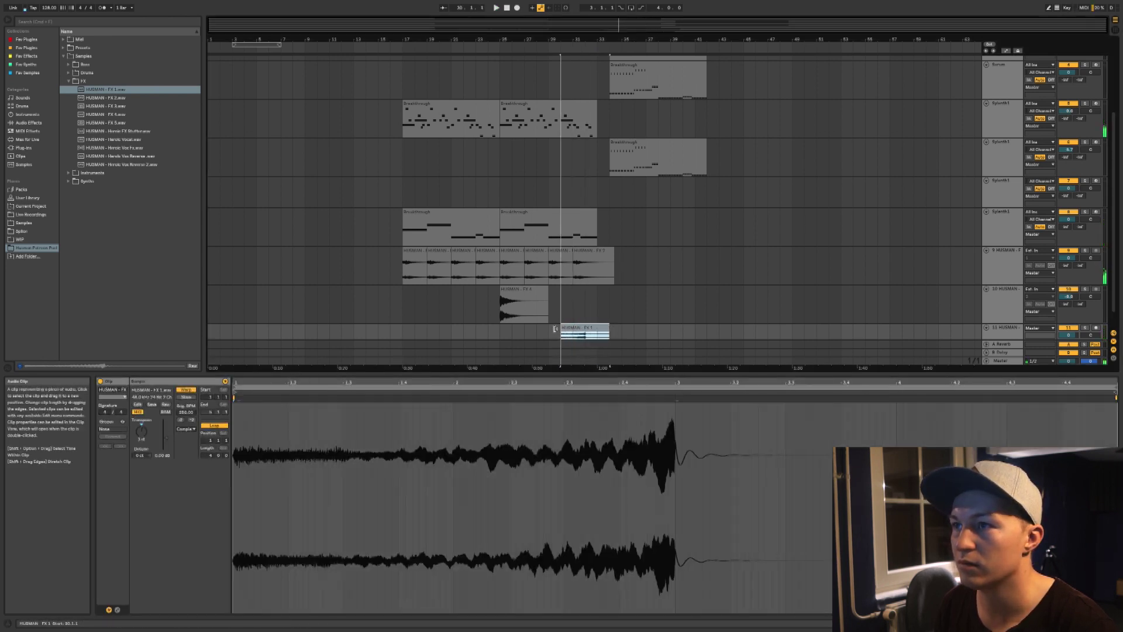
{"action": "left_click_drag", "start_coordinate": [565, 332], "coordinate": [590, 331]}
{"action": "key", "text": "space"}
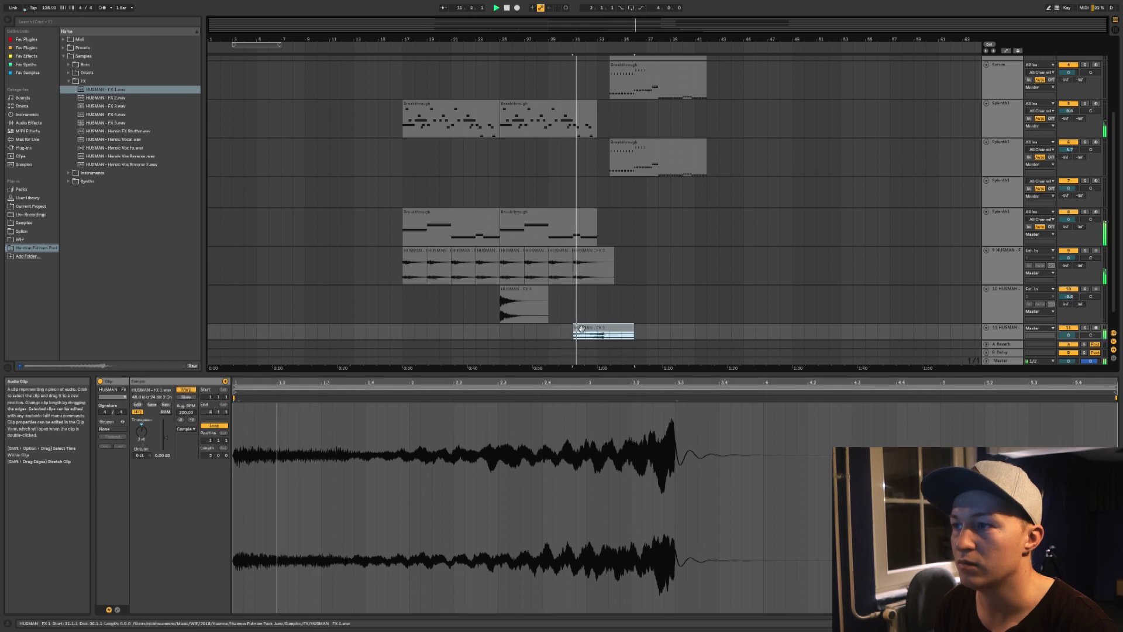
{"action": "left_click_drag", "start_coordinate": [633, 328], "coordinate": [600, 326]}
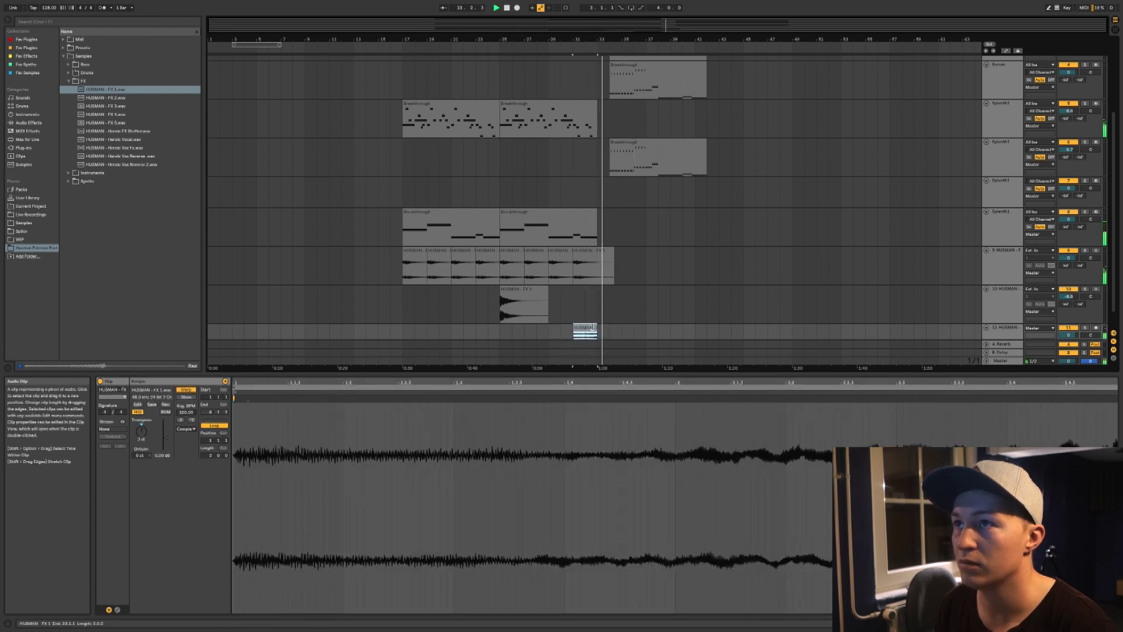
- Search the audio effects for "rever" and add Reverb to the end of the FX 1 track's device chain
{"action": "key", "text": "shift+Tab"}
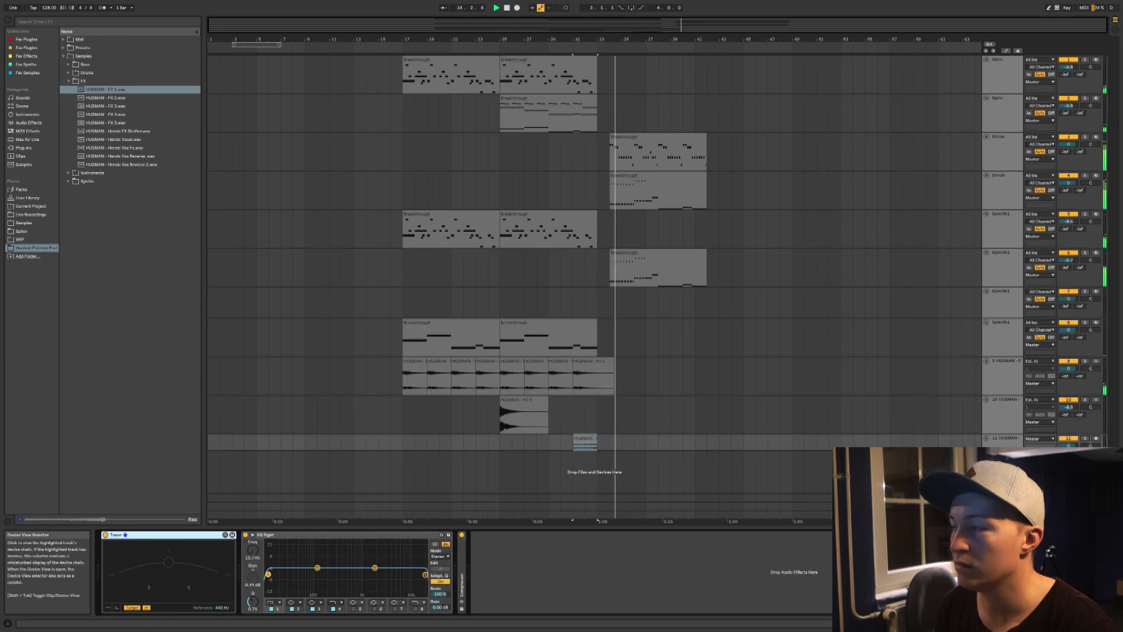
{"action": "left_click", "coordinate": [41, 22]}
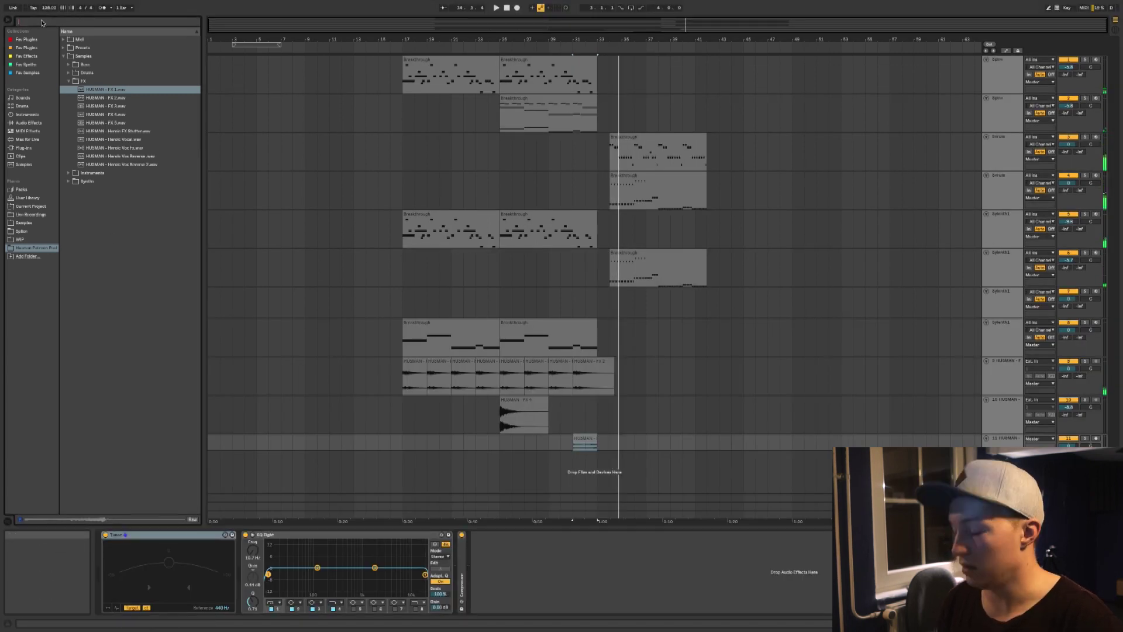
{"action": "type", "text": "rever"}
{"action": "left_click", "coordinate": [23, 131]}
{"action": "left_click", "coordinate": [27, 123]}
{"action": "left_click", "coordinate": [73, 39]}
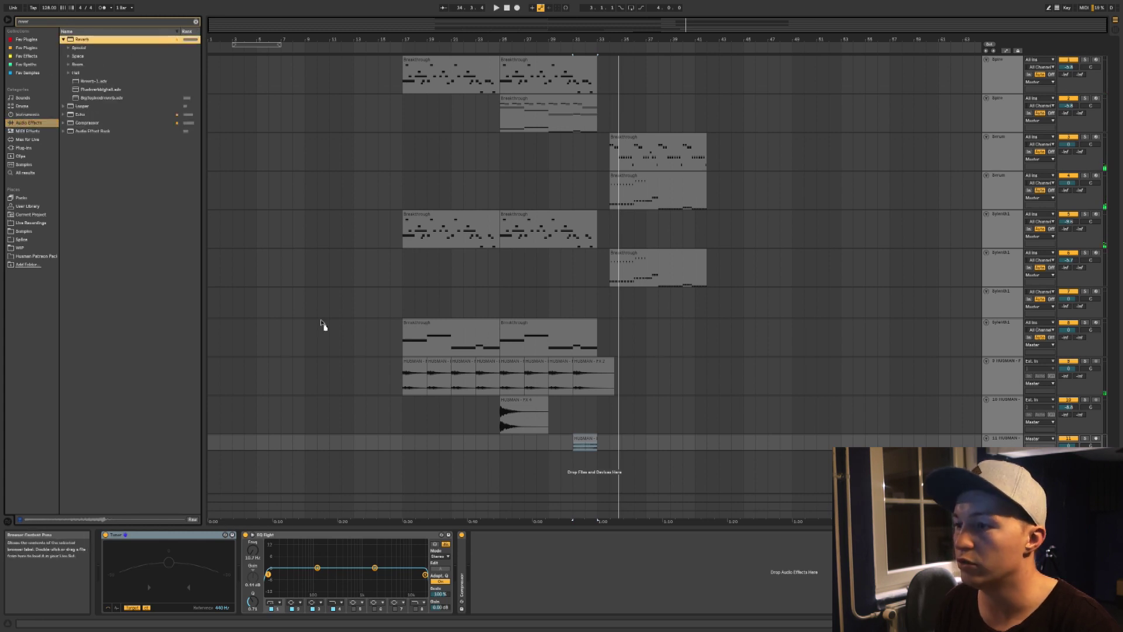
{"action": "key", "text": "Return"}
- Raise the Reverb's decay time and adjust its dry/wet mix during playback
{"action": "key", "text": "space"}
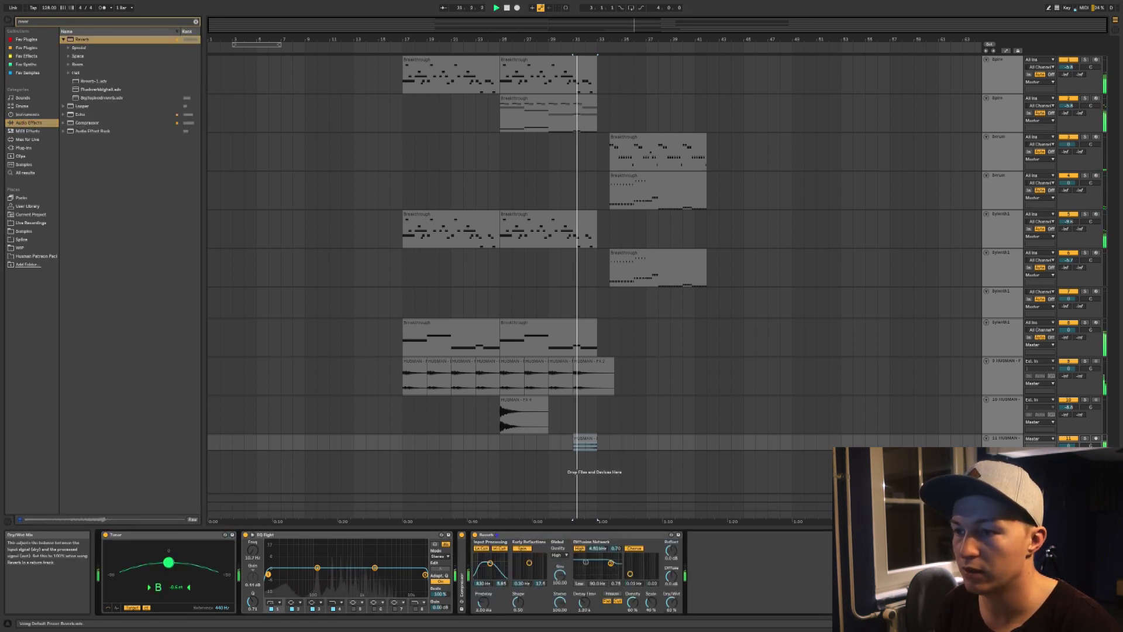
{"action": "left_click_drag", "start_coordinate": [585, 603], "coordinate": [585, 585]}
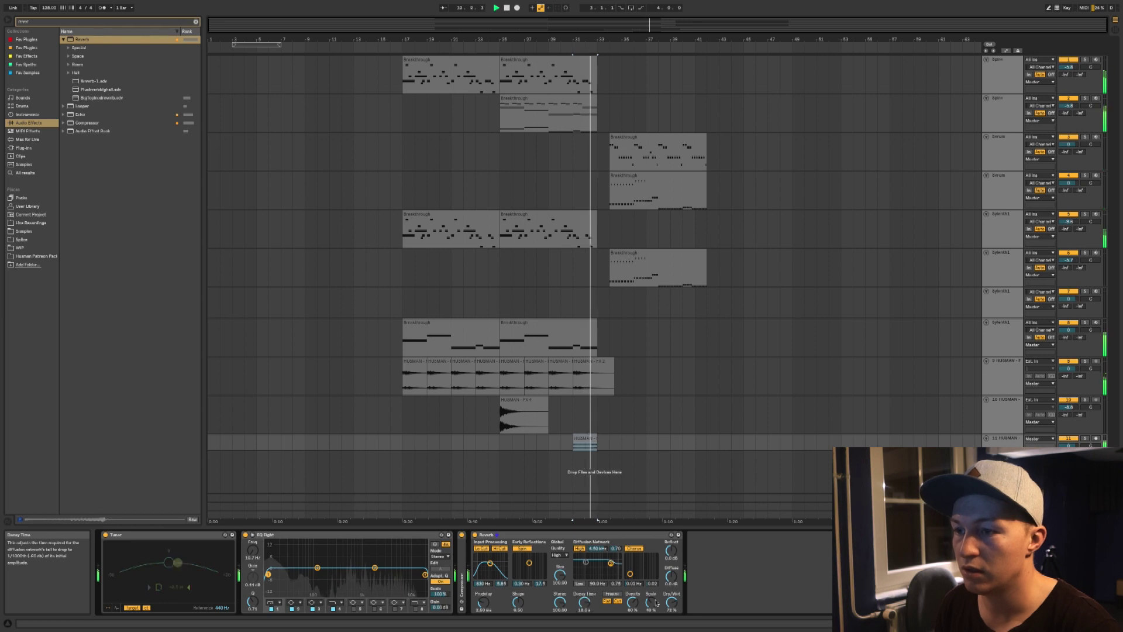
{"action": "left_click_drag", "start_coordinate": [670, 602], "coordinate": [663, 605]}
- Check the FX 1 clip's warp settings and return to the track's devices
{"action": "double_click", "coordinate": [583, 439]}
{"action": "key", "text": "space"}
{"action": "left_click", "coordinate": [185, 430]}
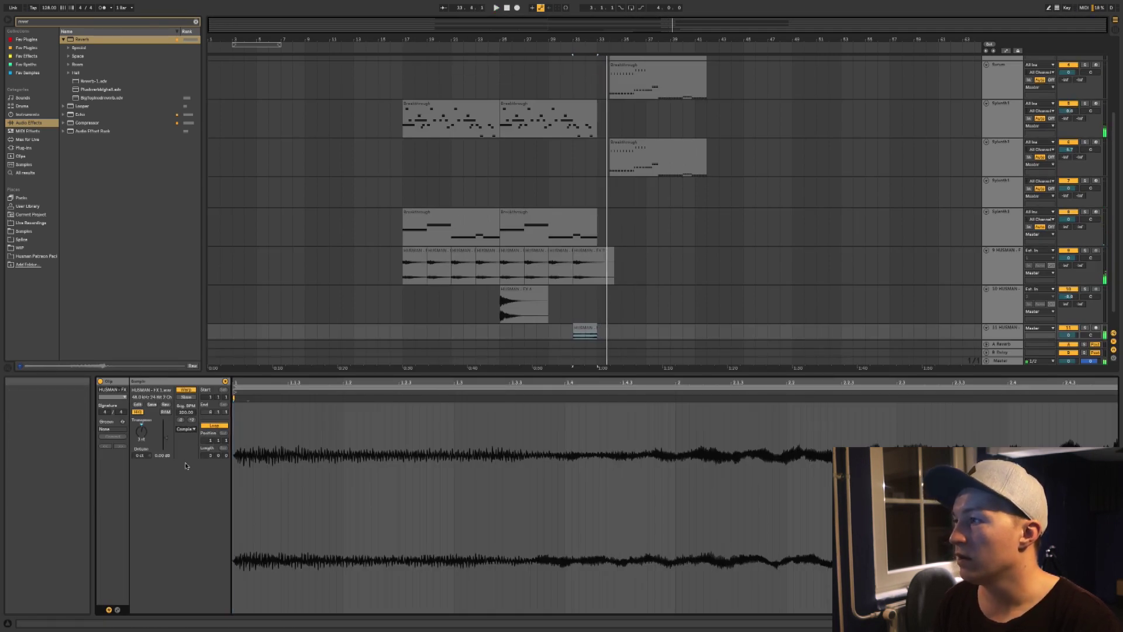
{"action": "key", "text": "shift+Tab"}
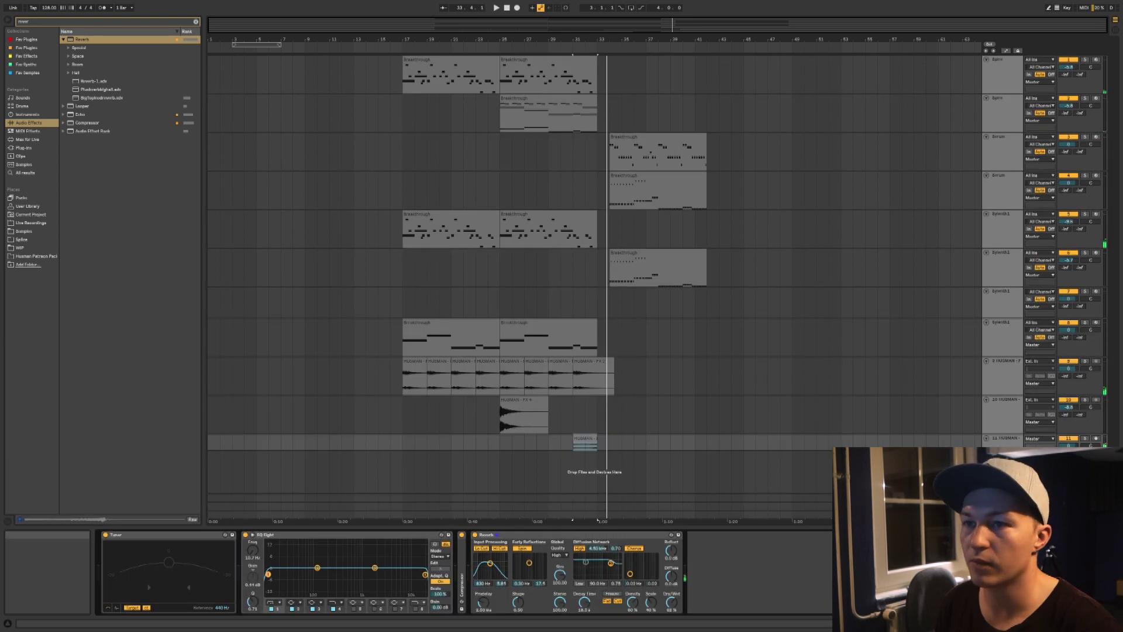
- Enlarge the FX 1 track, extend its clip to include the tail, and compress it so the peak lands on bar 33
{"action": "left_click_drag", "start_coordinate": [995, 449], "coordinate": [994, 492]}
{"action": "left_click_drag", "start_coordinate": [597, 439], "coordinate": [611, 446]}
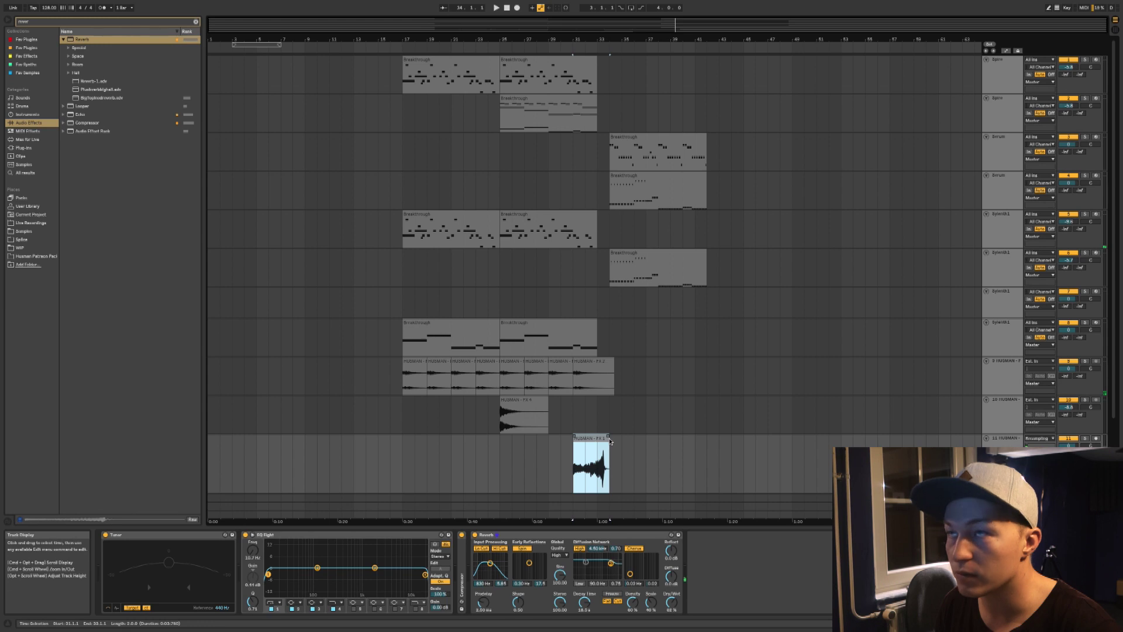
{"action": "left_click_drag", "start_coordinate": [612, 40], "coordinate": [614, 349]}
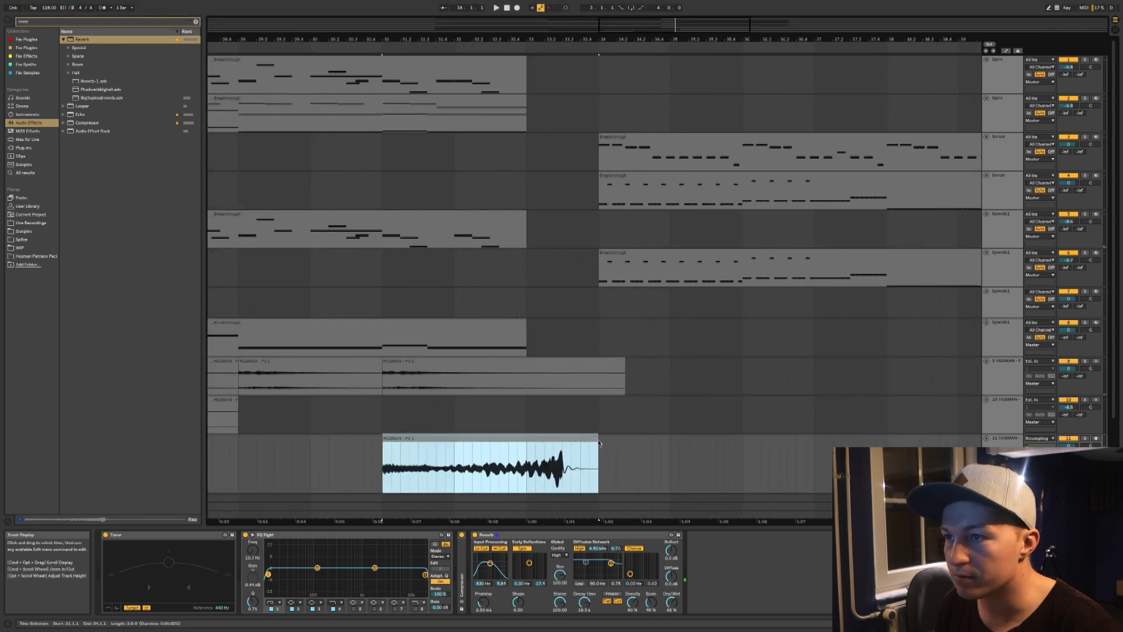
{"action": "left_click_drag", "start_coordinate": [599, 443], "coordinate": [555, 447]}
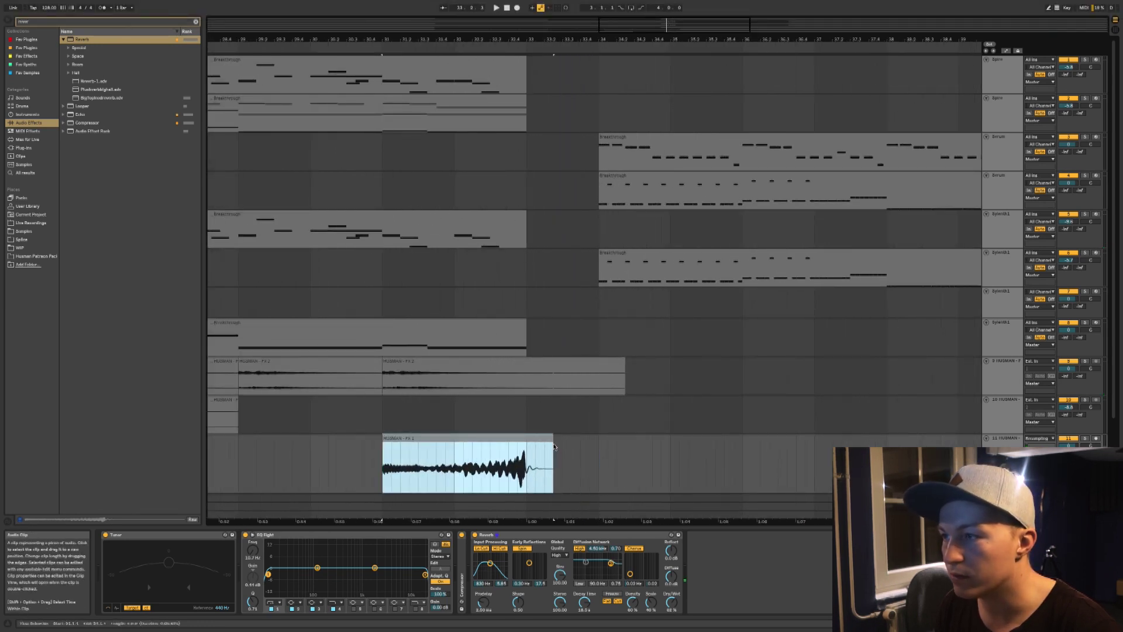
{"action": "key", "text": "space"}
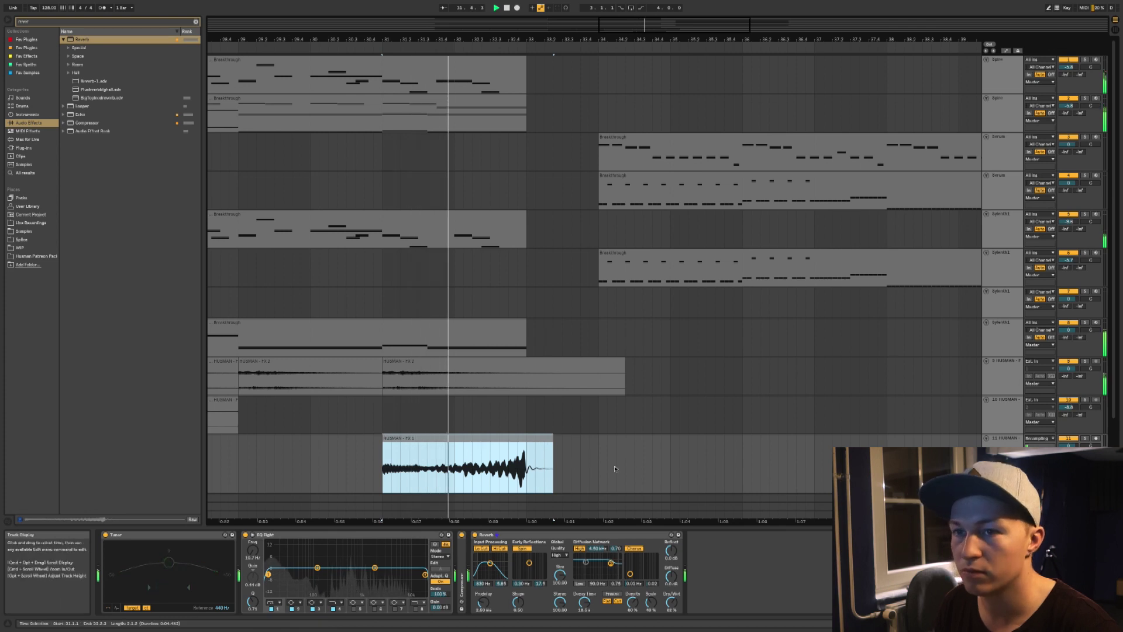
{"action": "scroll", "coordinate": [827, 416], "scroll_direction": "down", "scroll_amount": 3}
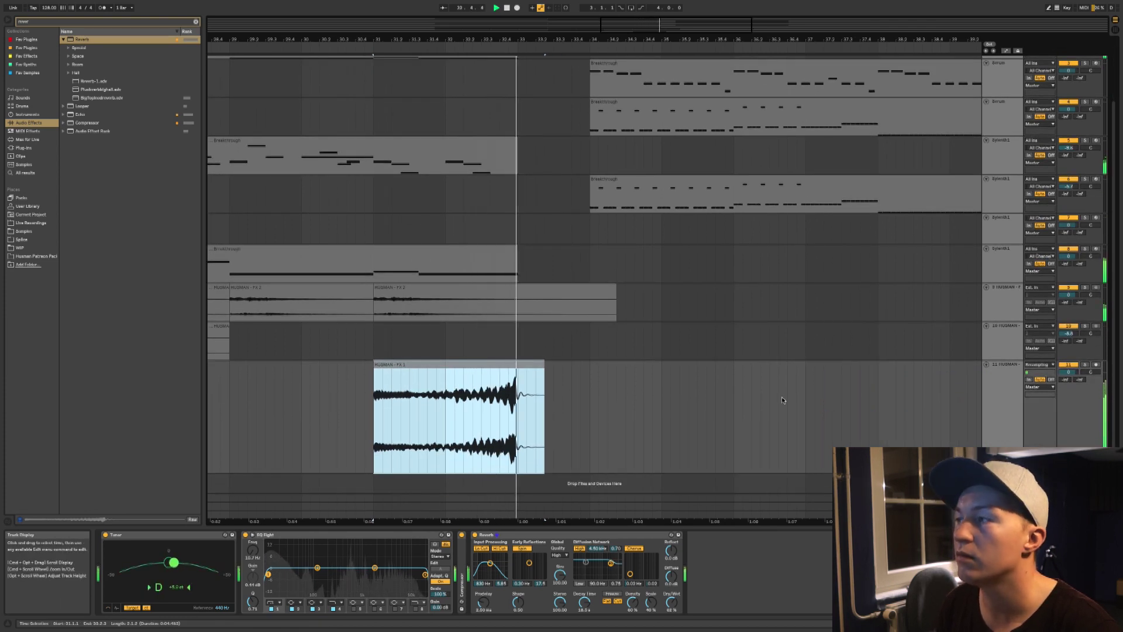
- Return the browser to the FX folder of the sample pack
{"action": "key", "text": "super+f"}
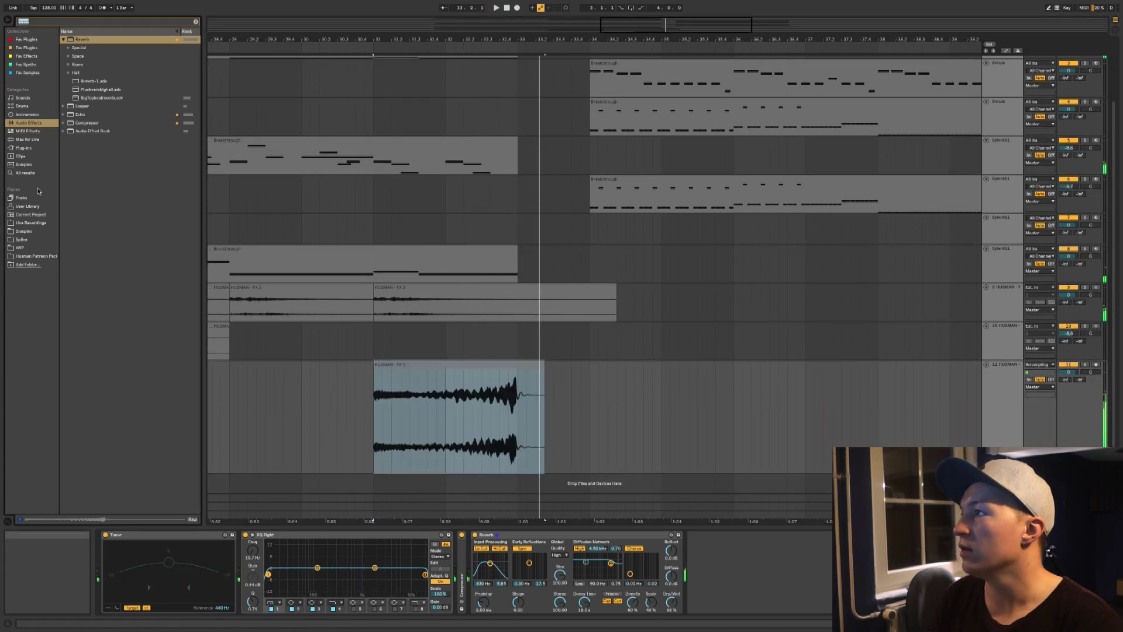
{"action": "left_click", "coordinate": [22, 255]}
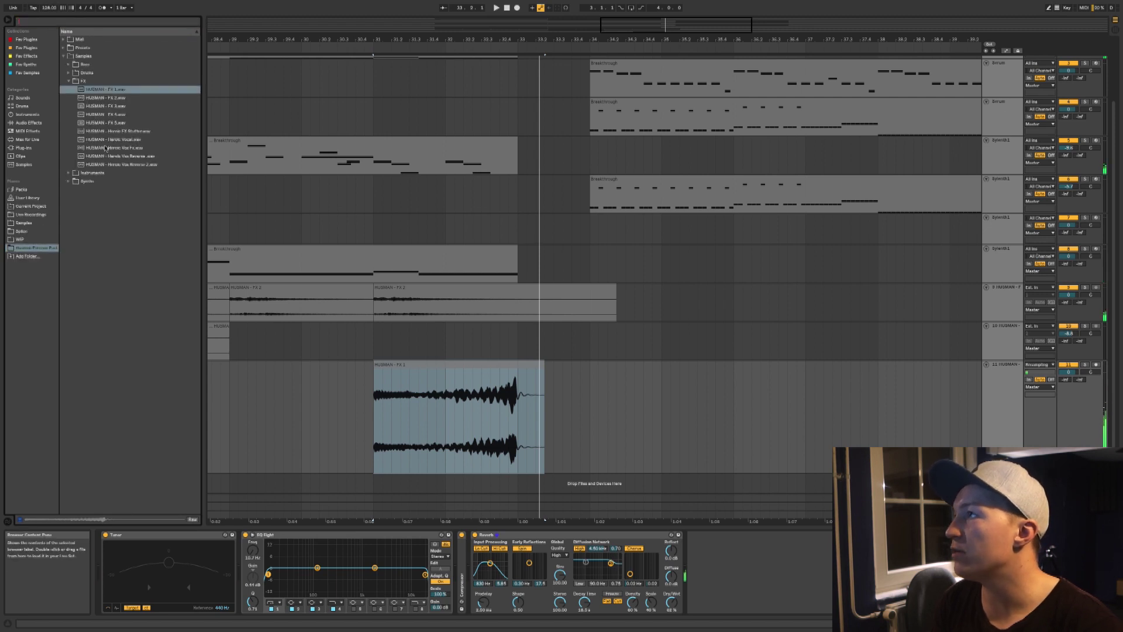
{"action": "left_click", "coordinate": [87, 98]}
{"action": "key", "text": "Left"}
{"action": "key", "text": "Left"}
{"action": "key", "text": "Down"}
{"action": "key", "text": "Up"}
{"action": "key", "text": "Right"}
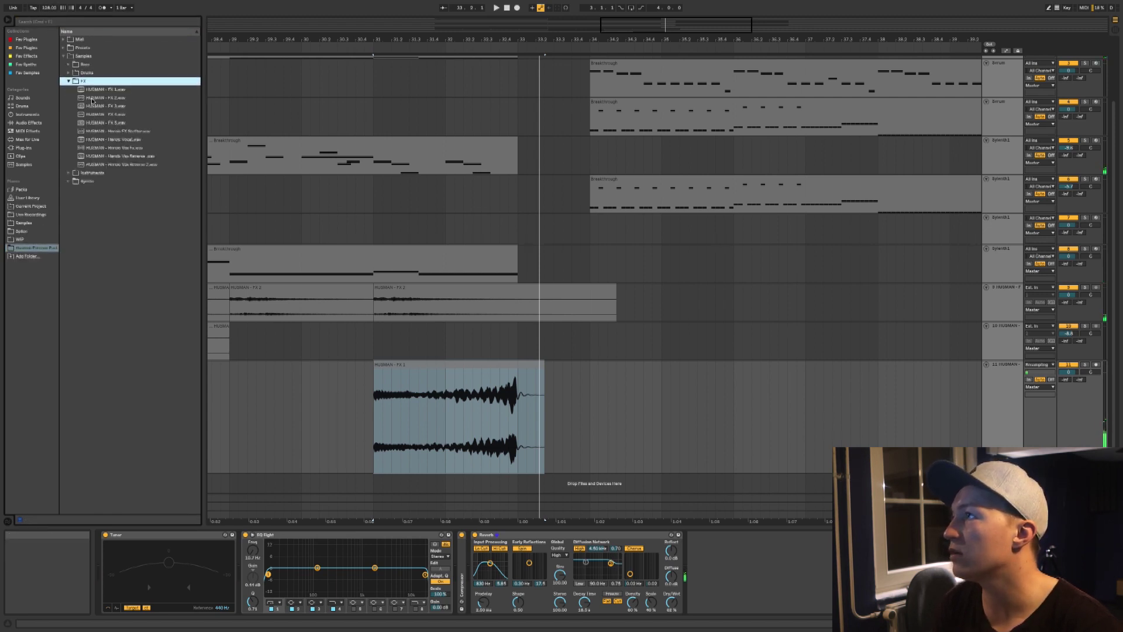
- Place HUSMAN - FX 5.wav on a new audio track at bar 34, where the Serum clips begin
{"action": "key", "text": "Down"}
{"action": "left_click", "coordinate": [93, 124]}
{"action": "left_click_drag", "start_coordinate": [93, 126], "coordinate": [589, 480]}
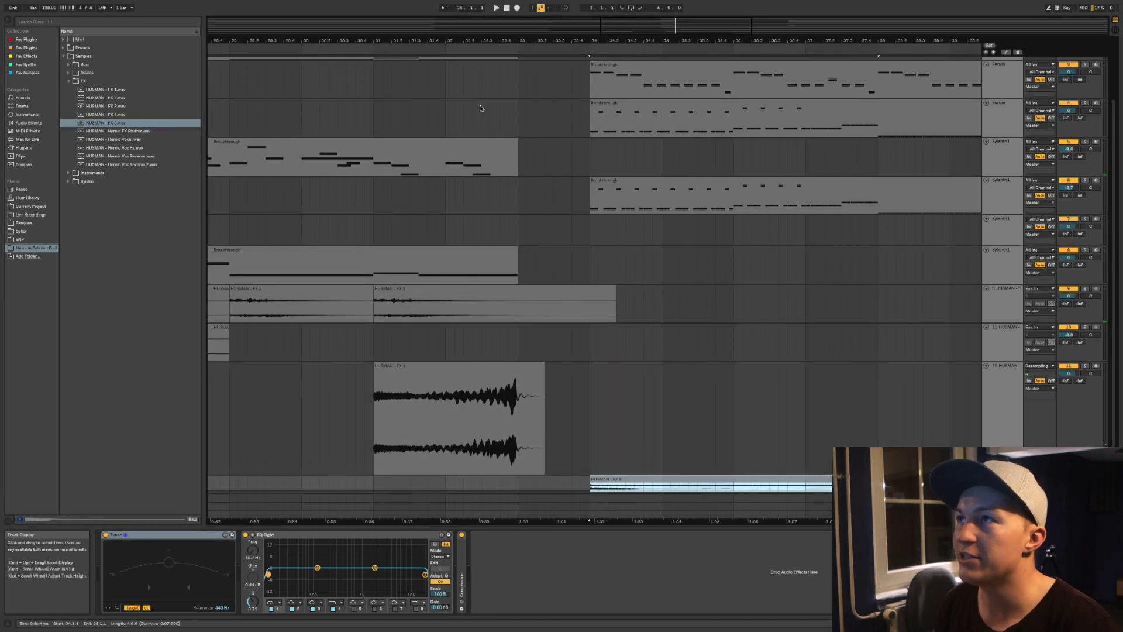
{"action": "left_click_drag", "start_coordinate": [452, 40], "coordinate": [452, 11]}
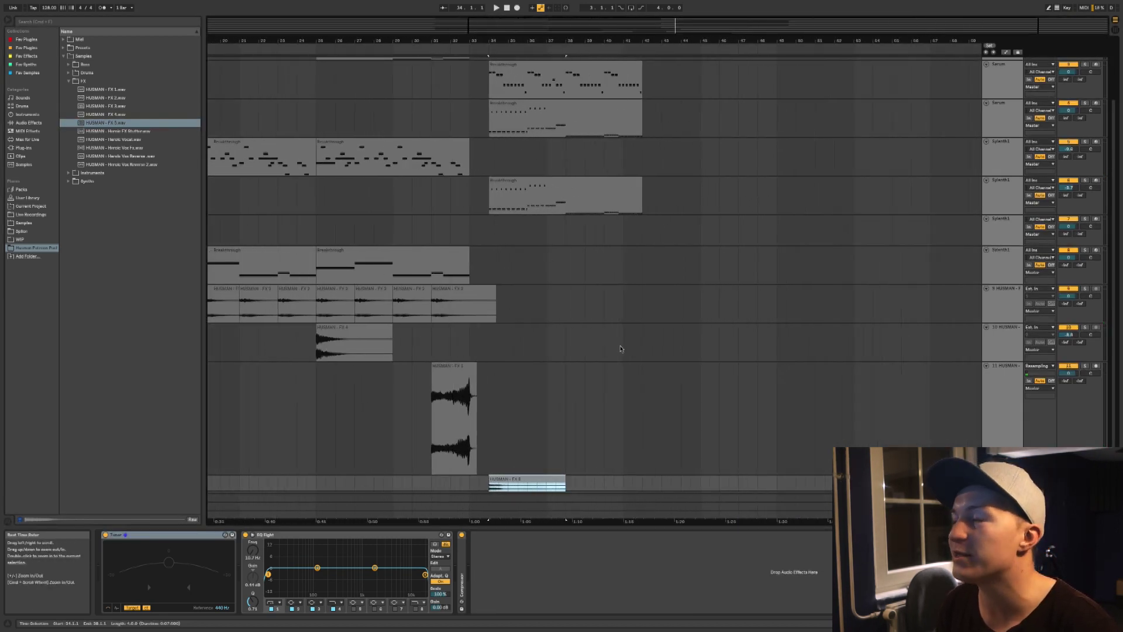
- Audition the Heroic vocal and Heroic FX samples in the sample pack's FX folder
{"action": "scroll", "coordinate": [621, 349], "scroll_direction": "left", "scroll_amount": 2}
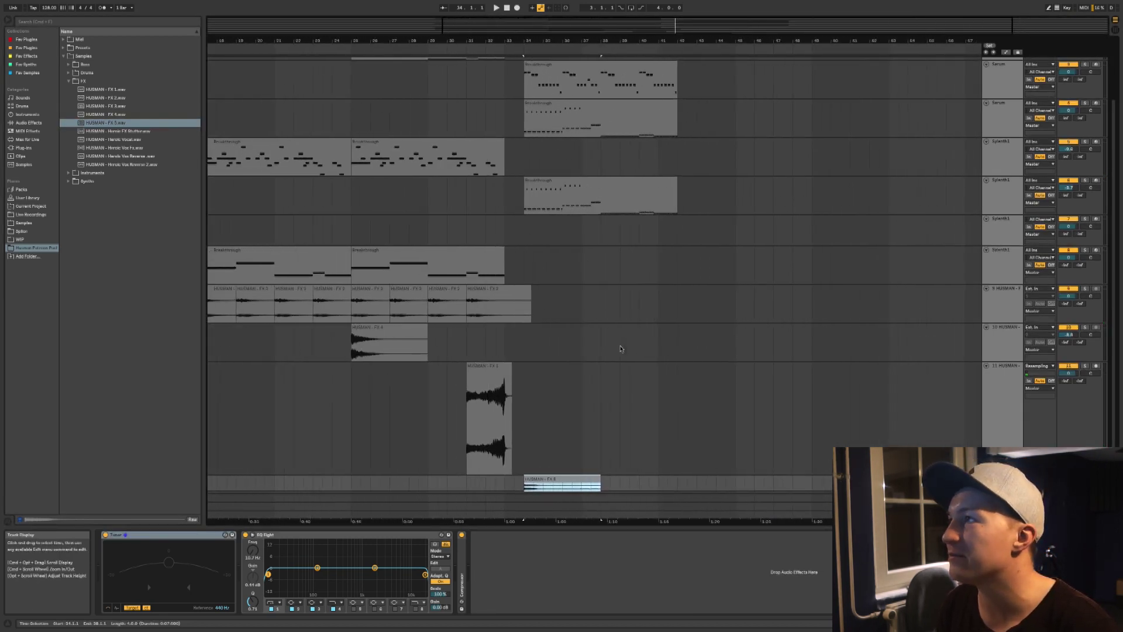
{"action": "left_click", "coordinate": [115, 148]}
{"action": "key", "text": "space"}
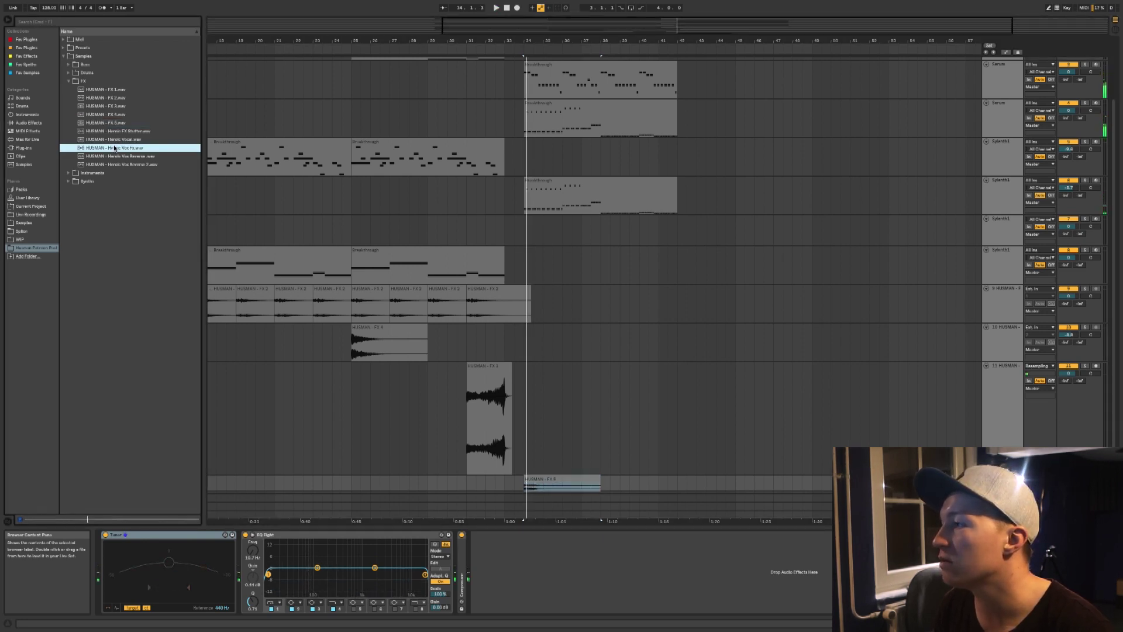
{"action": "left_click", "coordinate": [109, 139]}
{"action": "left_click", "coordinate": [104, 130]}
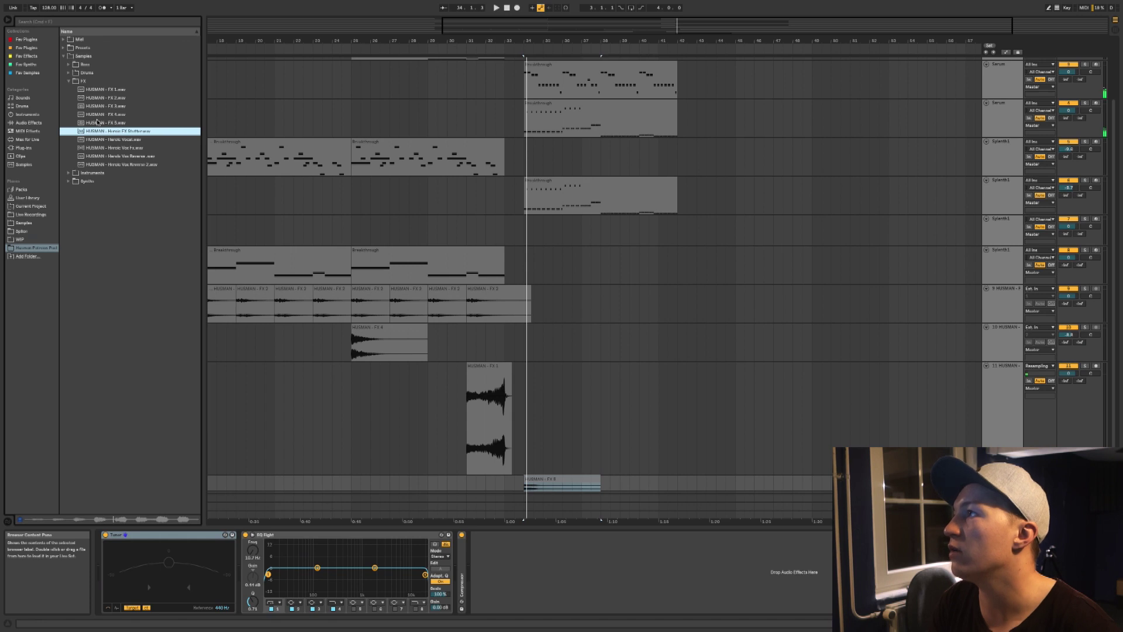
- Audition the numbered FX samples, FX 1 to FX 5, in the sample pack's FX folder
{"action": "key", "text": "Left"}
{"action": "key", "text": "Left"}
{"action": "key", "text": "Up"}
{"action": "key", "text": "Up"}
{"action": "key", "text": "Down"}
{"action": "key", "text": "Down"}
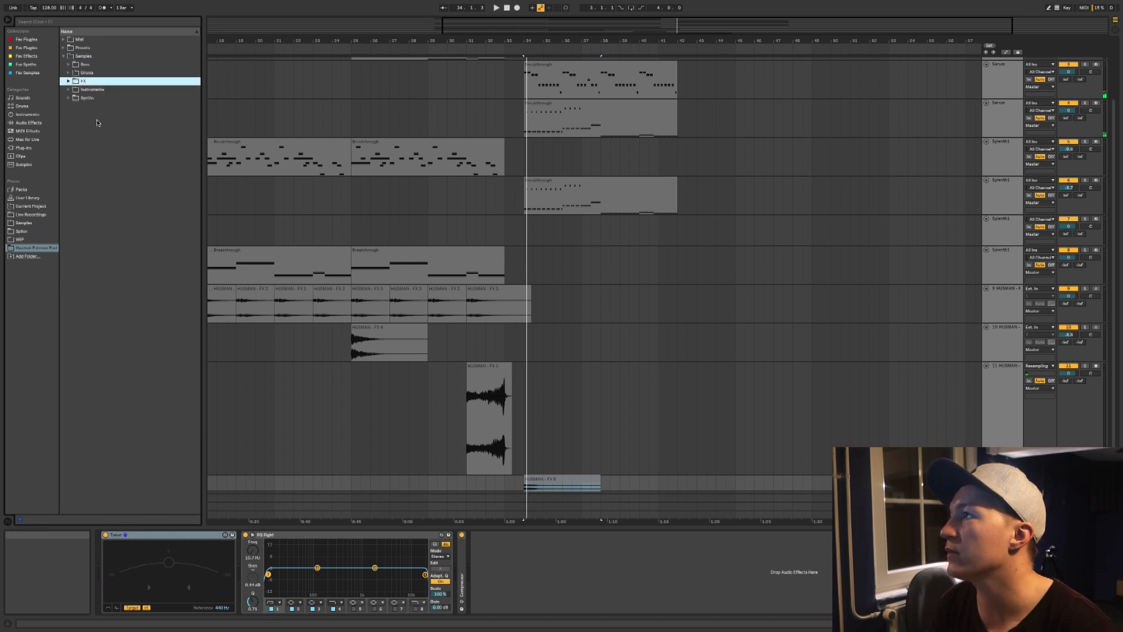
{"action": "key", "text": "Right"}
{"action": "key", "text": "Down"}
{"action": "left_click", "coordinate": [89, 96]}
{"action": "left_click", "coordinate": [95, 106]}
{"action": "left_click", "coordinate": [97, 114]}
{"action": "left_click", "coordinate": [96, 122]}
{"action": "left_click", "coordinate": [96, 90]}
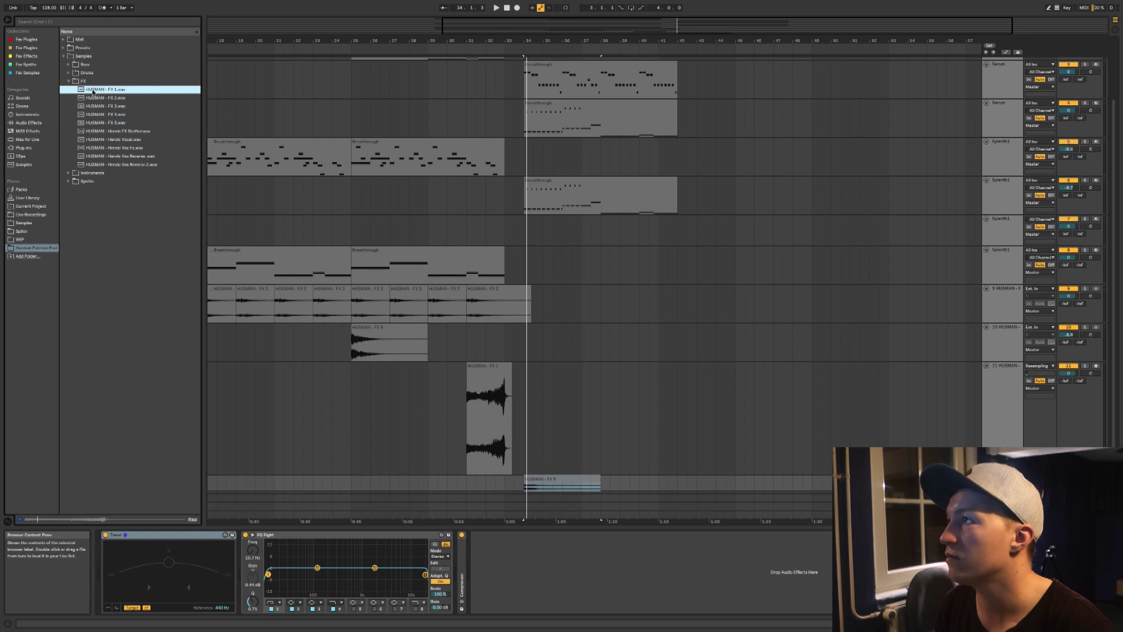
{"action": "left_click", "coordinate": [95, 97]}
- Place the Heroic FX sample on a new audio track half a bar before bar 34, play it and enlarge the track
{"action": "left_click", "coordinate": [95, 132]}
{"action": "left_click_drag", "start_coordinate": [96, 134], "coordinate": [518, 470]}
{"action": "key", "text": "space"}
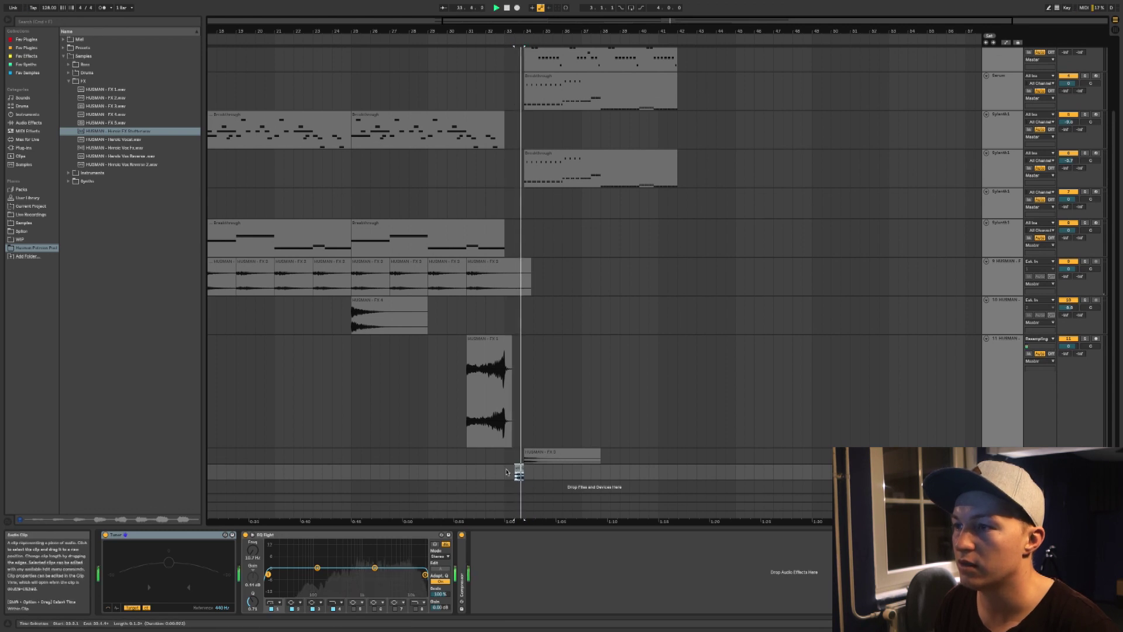
{"action": "key", "text": "space"}
{"action": "key", "text": "space"}
{"action": "left_click_drag", "start_coordinate": [1038, 481], "coordinate": [1038, 488]}
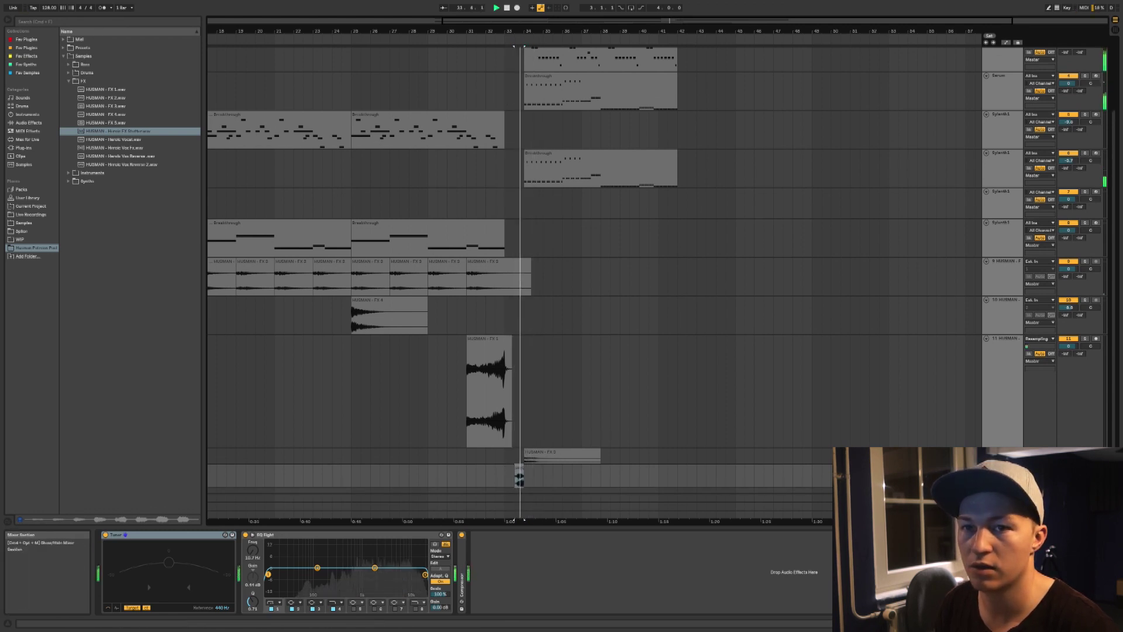
- Play back the transition into bar 34 to check the new FX clip in context
{"action": "scroll", "coordinate": [517, 367], "scroll_direction": "up", "scroll_amount": 1}
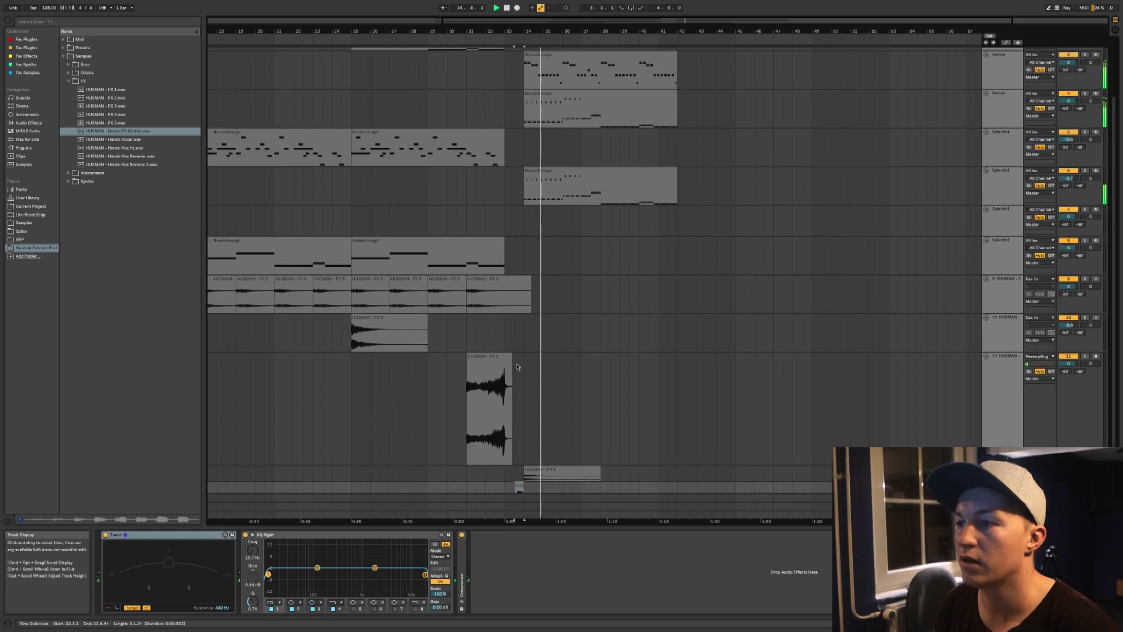
{"action": "key", "text": "space"}
{"action": "key", "text": "space"}
{"action": "scroll", "coordinate": [517, 486], "scroll_direction": "down", "scroll_amount": 2}
- Find the Reverb audio effect and add it to the new Heroic FX track
{"action": "left_click", "coordinate": [508, 455]}
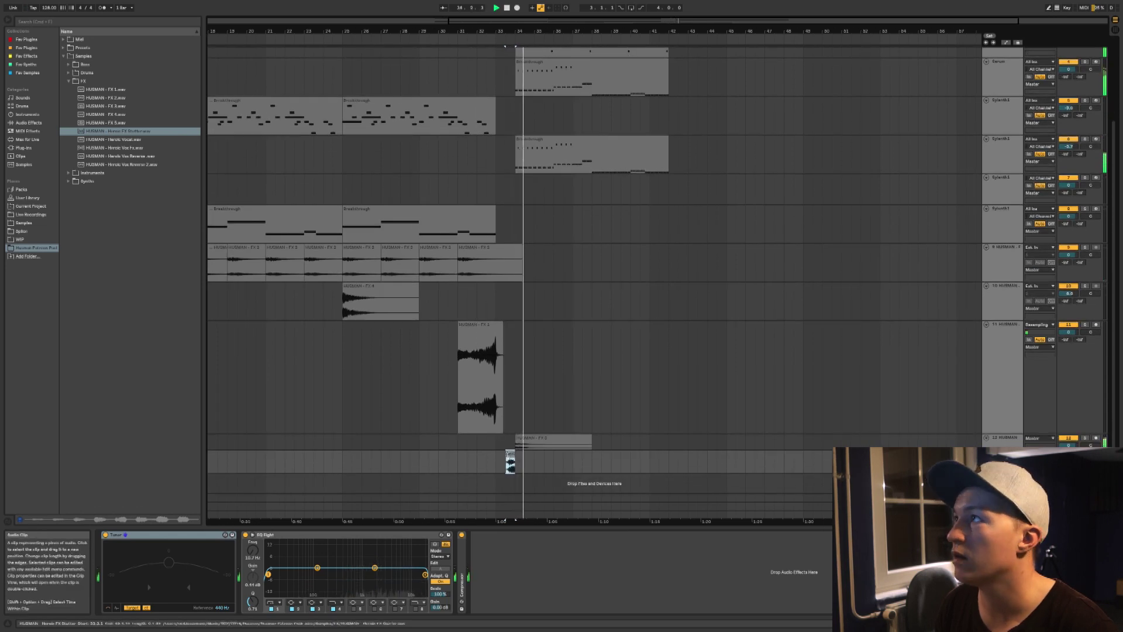
{"action": "left_click", "coordinate": [24, 22]}
{"action": "type", "text": "revers"}
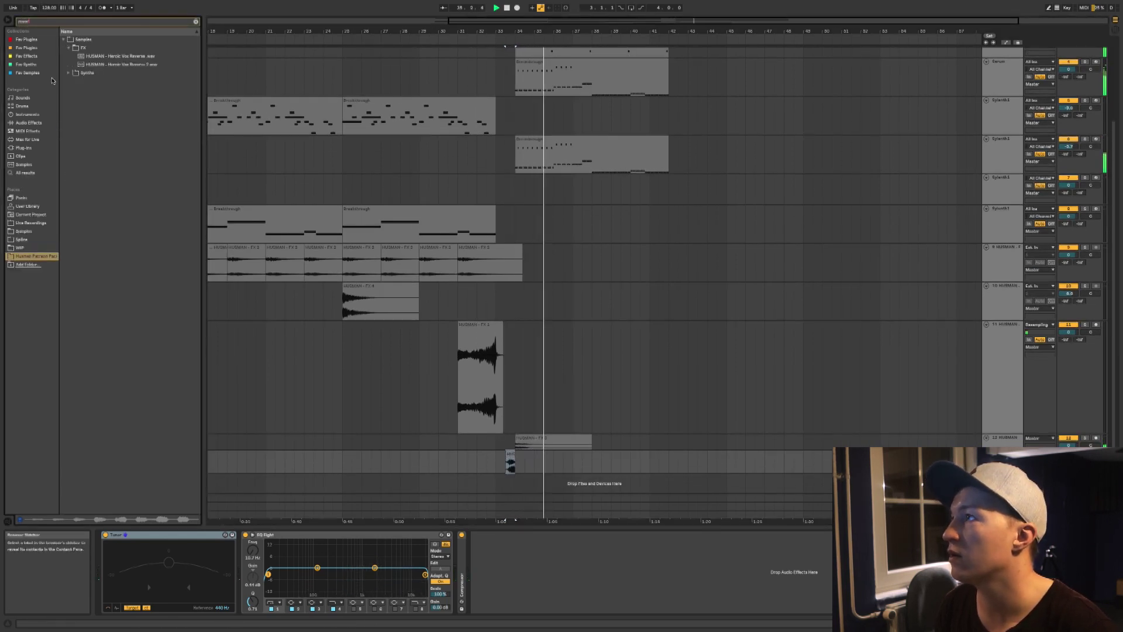
{"action": "left_click", "coordinate": [24, 123]}
{"action": "left_click_drag", "start_coordinate": [75, 39], "coordinate": [521, 585]}
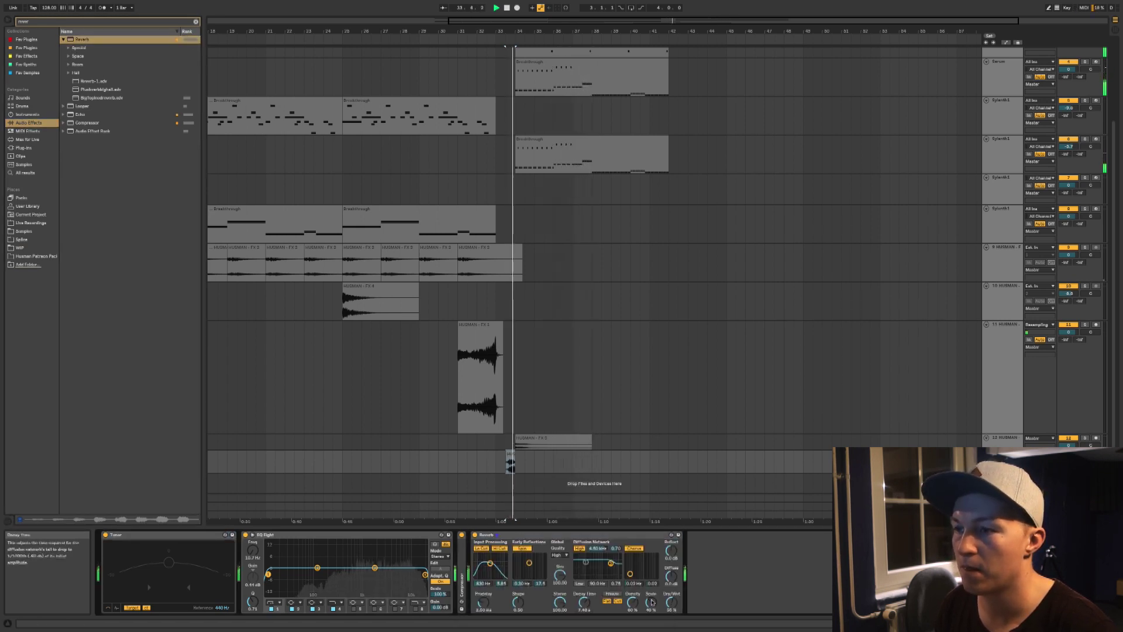
- Automate the Reverb's Dry/Wet to rise from 0% across the Heroic FX clip and play the transition
{"action": "key", "text": "a"}
{"action": "left_click", "coordinate": [515, 466]}
{"action": "left_click_drag", "start_coordinate": [506, 467], "coordinate": [506, 472]}
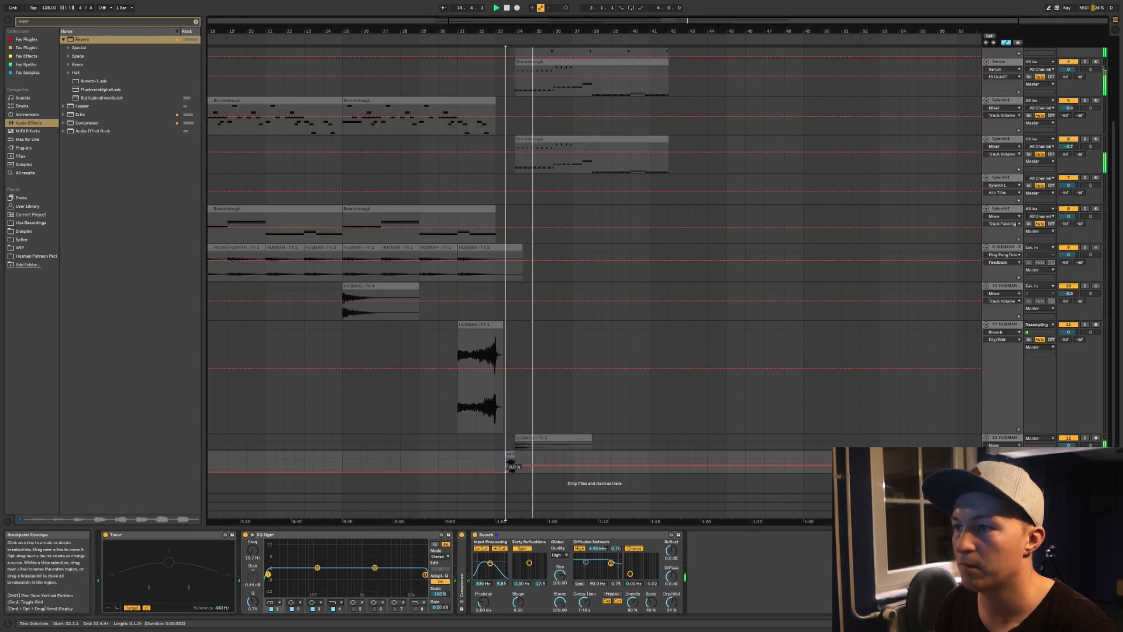
{"action": "key", "text": "space"}
{"action": "key", "text": "space"}
- Copy the FX 4 clip to bar 34 on its own track, delete the FX 5 clip there and play the transition
{"action": "left_click_drag", "start_coordinate": [380, 316], "coordinate": [554, 310]}
{"action": "left_click", "coordinate": [530, 437]}
{"action": "key", "text": "Delete"}
{"action": "left_click", "coordinate": [508, 441]}
{"action": "key", "text": "space"}
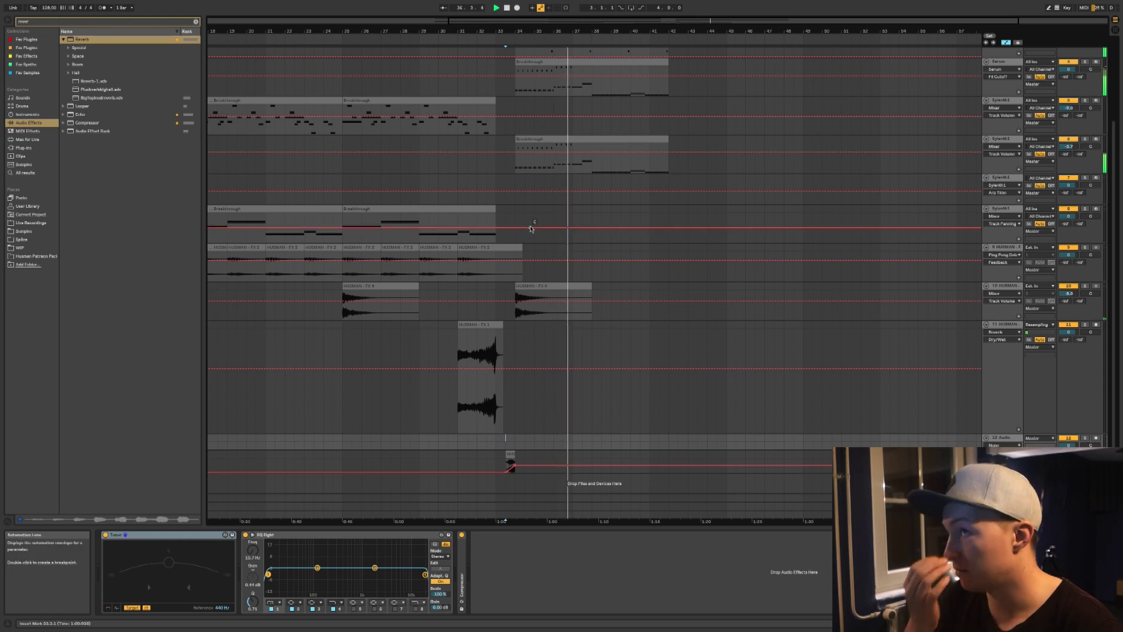
- Listen to the drop, check the FX tracks' devices and bring up the Sylenth1 sub bass instrument
{"action": "scroll", "coordinate": [642, 160], "scroll_direction": "up", "scroll_amount": 2}
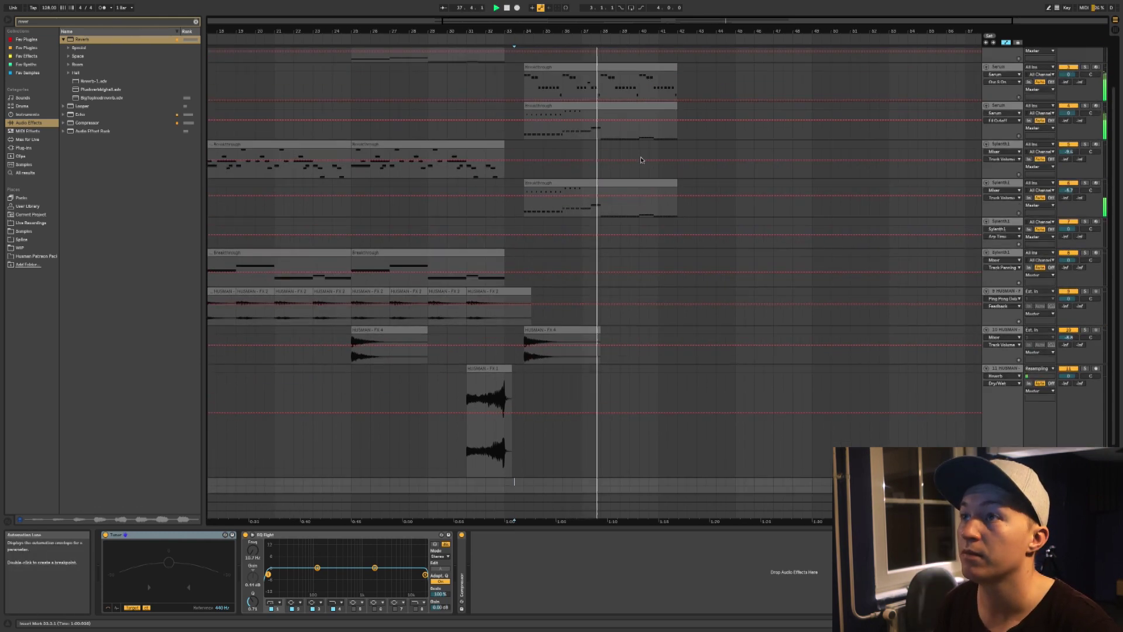
{"action": "left_click", "coordinate": [530, 184]}
{"action": "key", "text": "space"}
{"action": "scroll", "coordinate": [566, 341], "scroll_direction": "down", "scroll_amount": 2}
{"action": "left_click", "coordinate": [544, 276]}
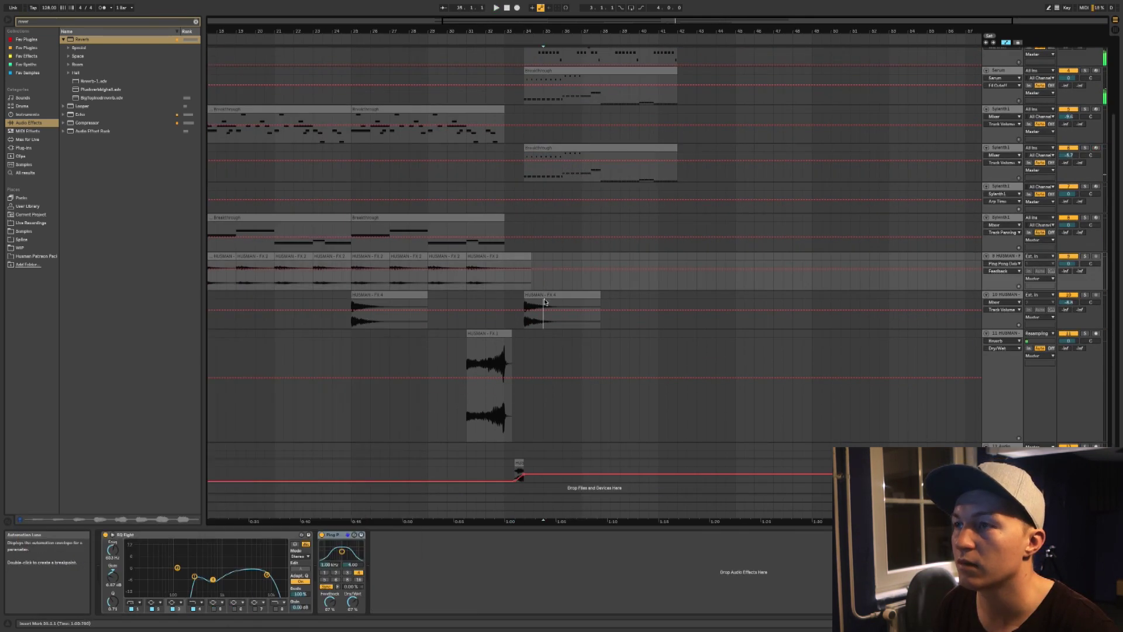
{"action": "left_click", "coordinate": [538, 303]}
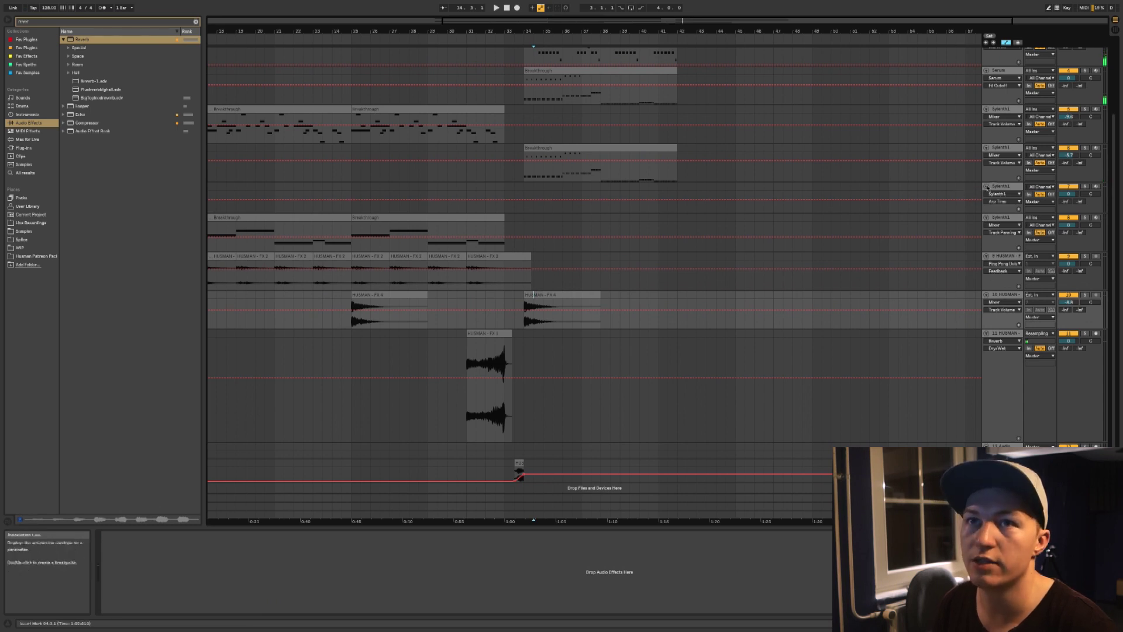
{"action": "right_click", "coordinate": [1001, 149]}
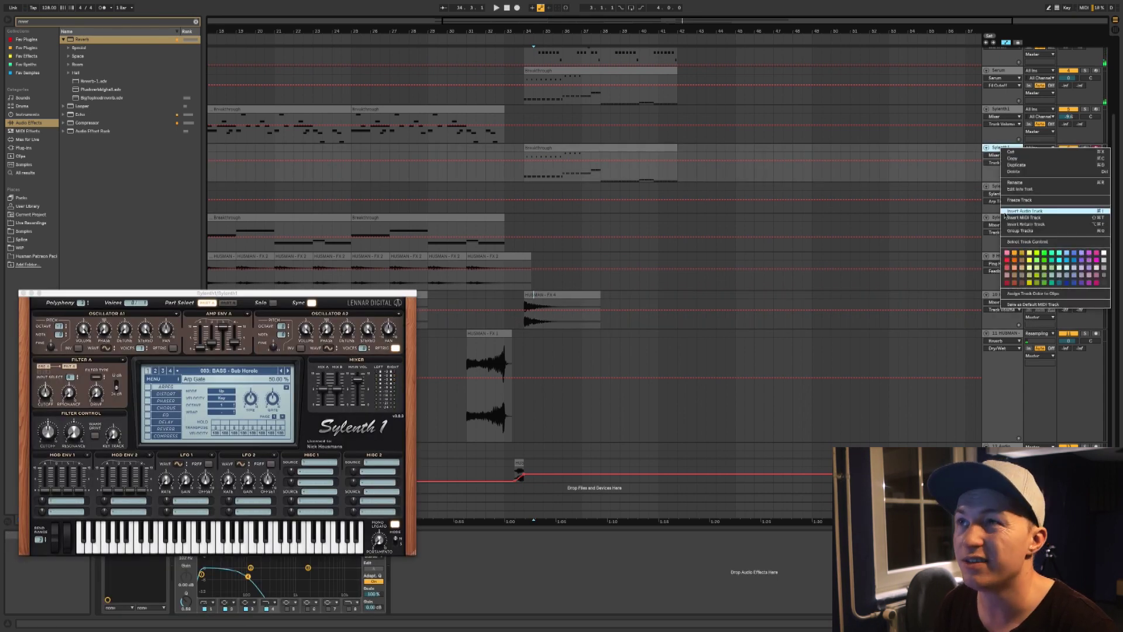
{"action": "left_click", "coordinate": [932, 184]}
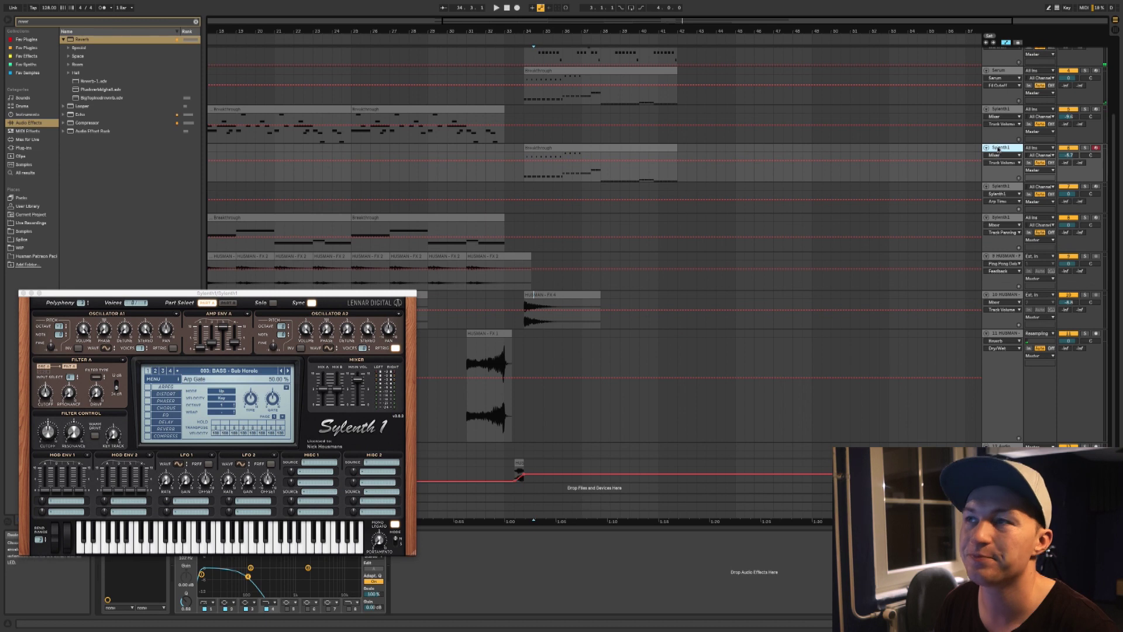
- Return the browser to the sample pack folder, clear the search and collapse the FX folder
{"action": "left_click", "coordinate": [22, 255]}
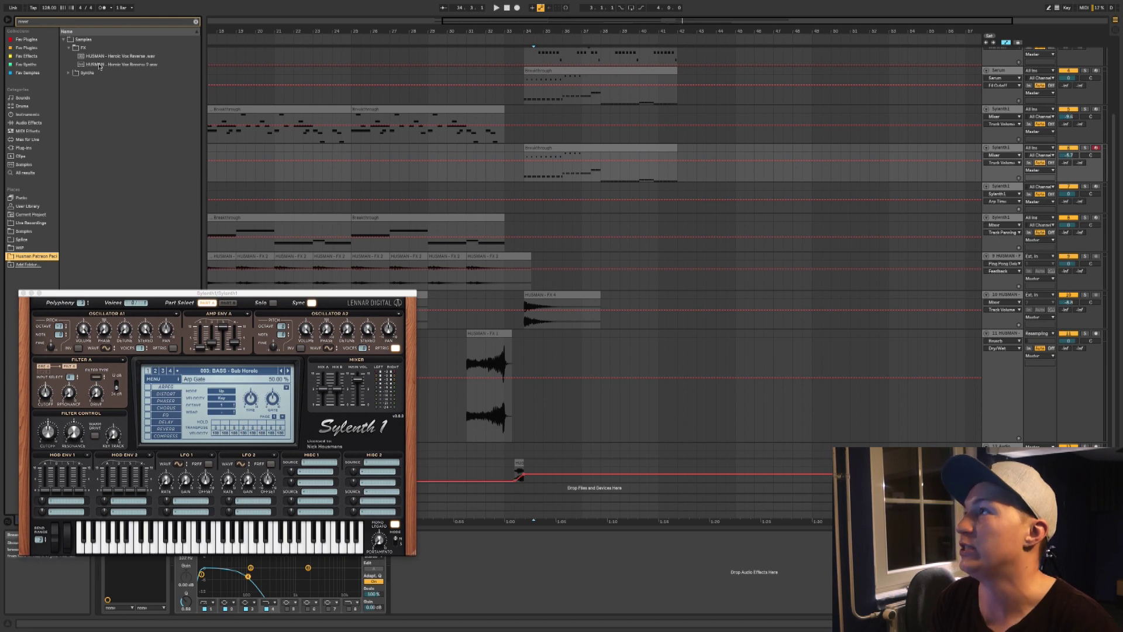
{"action": "left_click", "coordinate": [46, 23]}
{"action": "key", "text": "BackSpace"}
{"action": "left_click", "coordinate": [119, 106]}
{"action": "key", "text": "Left"}
- Play the drop from bar 34 and open the lower Serum track's clip for note editing
{"action": "left_click", "coordinate": [520, 114]}
{"action": "scroll", "coordinate": [544, 152], "scroll_direction": "up", "scroll_amount": 2}
{"action": "left_click", "coordinate": [576, 201]}
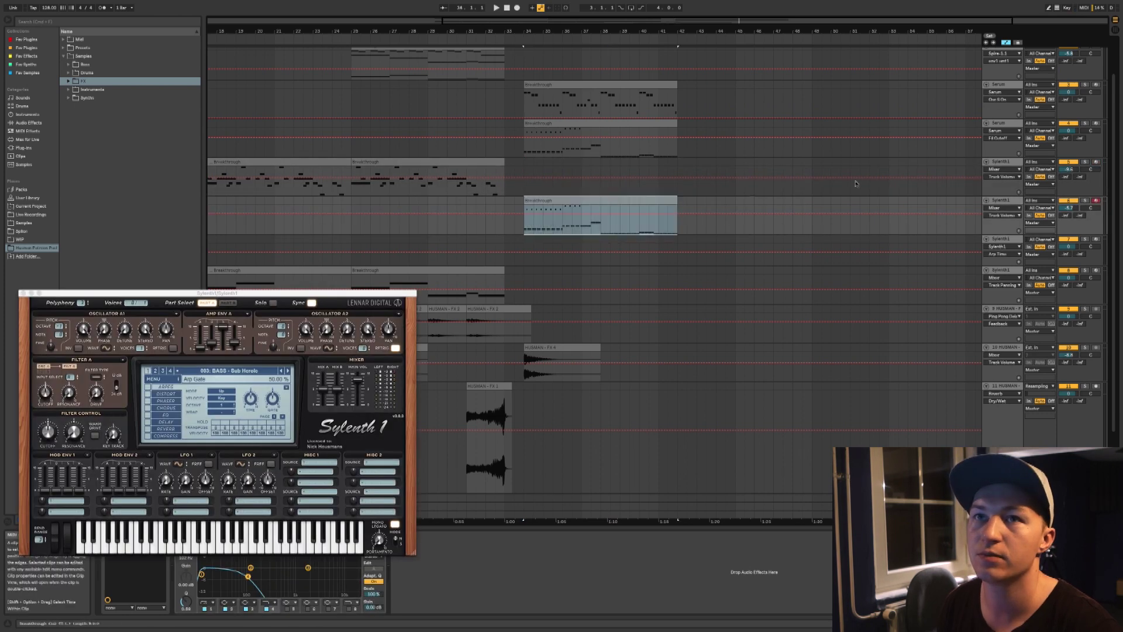
{"action": "key", "text": "space"}
{"action": "left_click", "coordinate": [626, 124]}
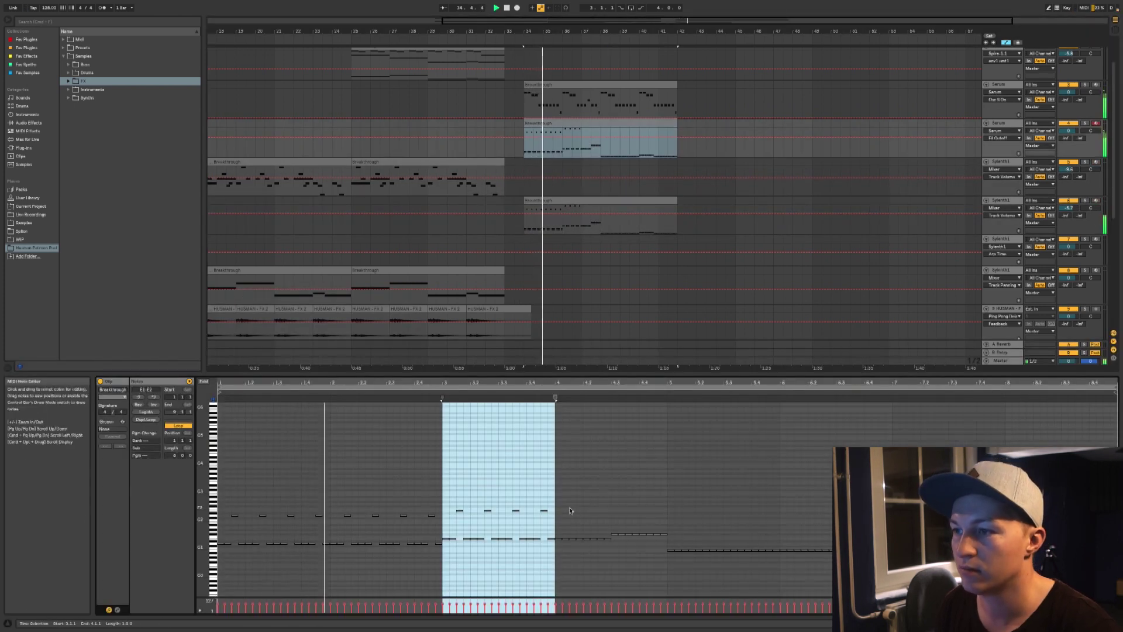
- Replace the Serum clip's notes from bar 5 with a copy of its first two bars' pattern
{"action": "left_click_drag", "start_coordinate": [554, 510], "coordinate": [527, 545]}
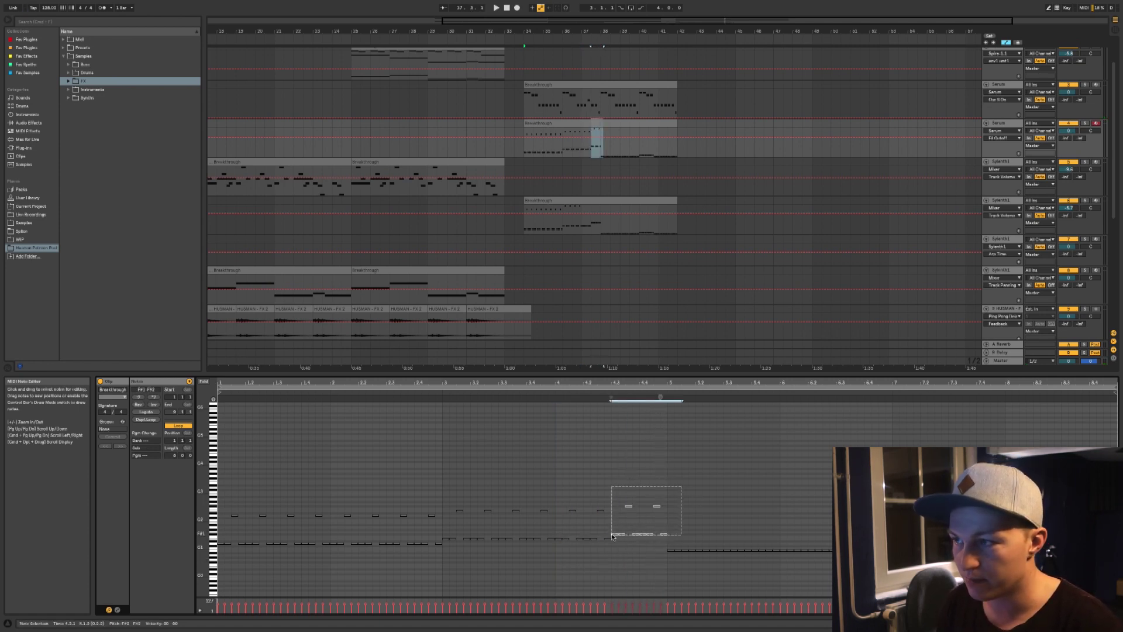
{"action": "left_click_drag", "start_coordinate": [435, 504], "coordinate": [227, 612]}
{"action": "left_click_drag", "start_coordinate": [442, 505], "coordinate": [225, 613]}
{"action": "left_click_drag", "start_coordinate": [670, 470], "coordinate": [878, 596]}
{"action": "key", "text": "super+v"}
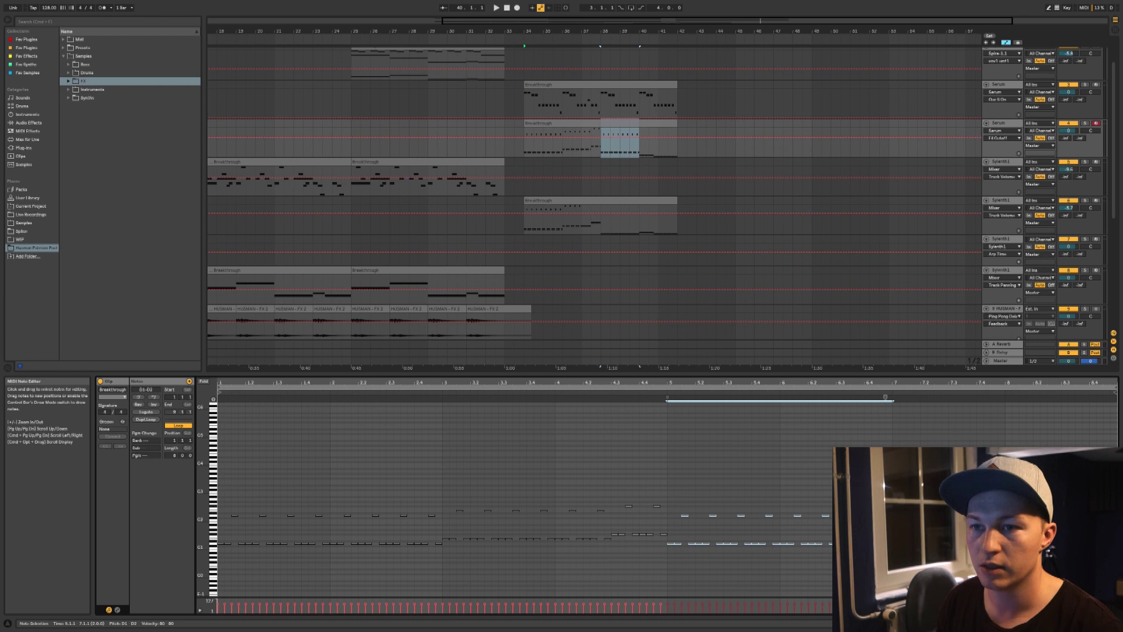
- Transpose the pasted notes down to B0 and B1 and continue the pattern through the clip's last two bars
{"action": "key", "text": "super+z"}
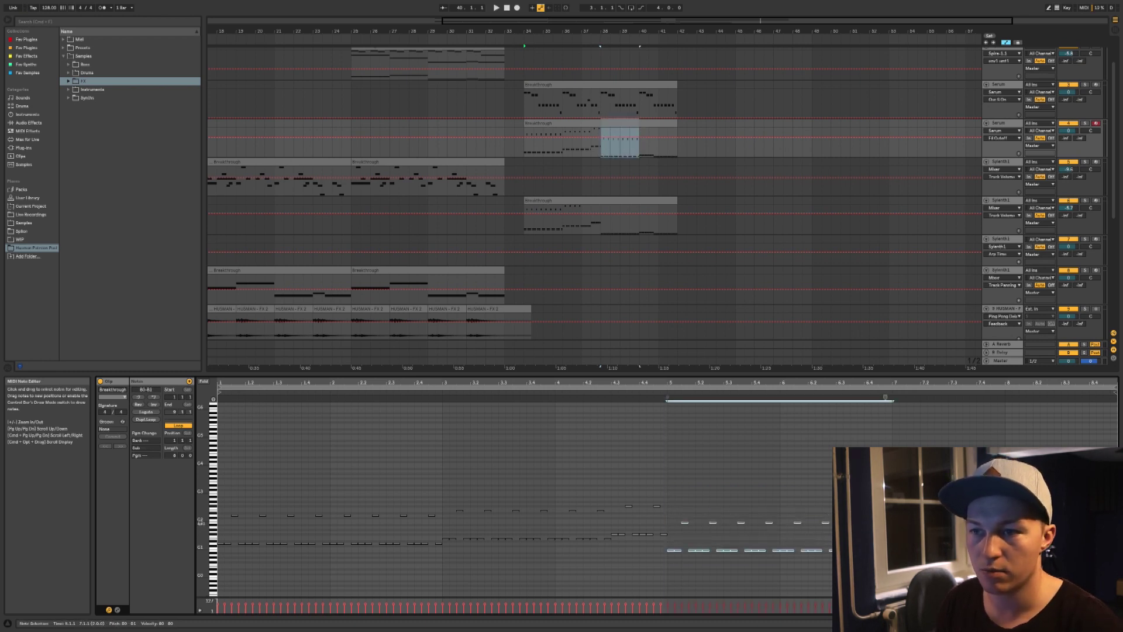
{"action": "left_click_drag", "start_coordinate": [889, 520], "coordinate": [788, 565]}
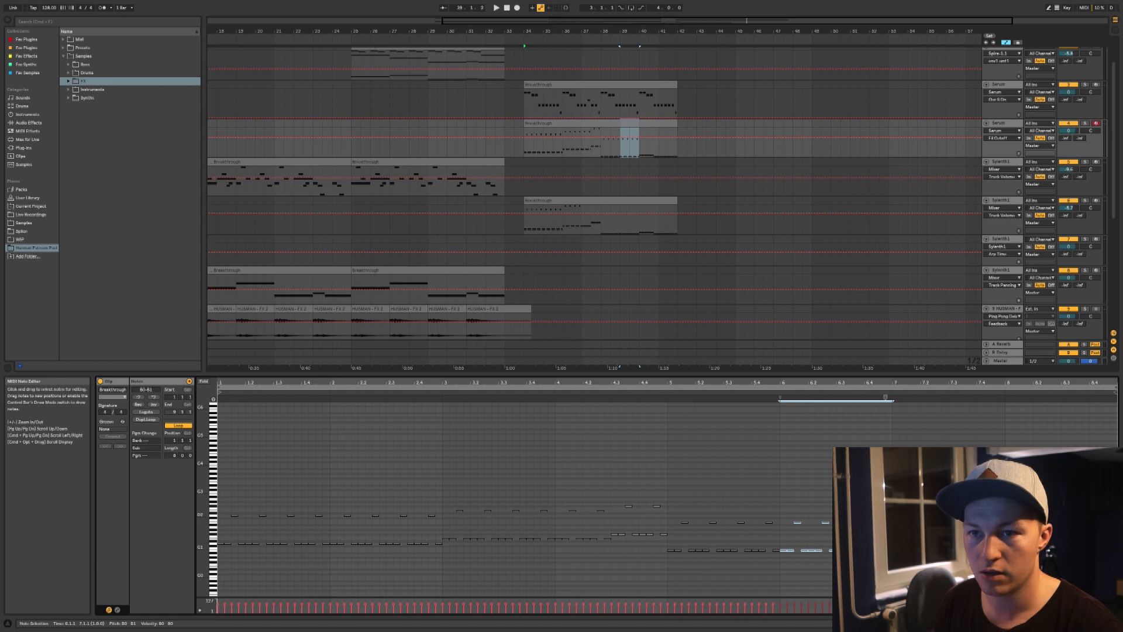
{"action": "left_click_drag", "start_coordinate": [1111, 515], "coordinate": [901, 567]}
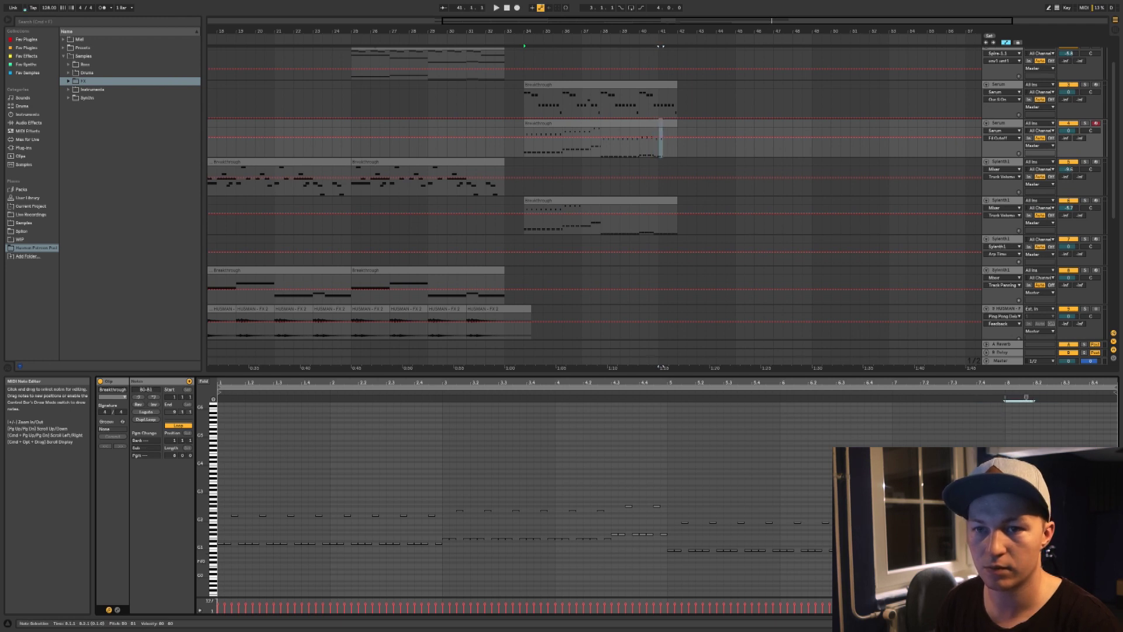
- Replace the Sylenth1 bass clip at bar 34 with a copy of the edited Serum clip during playback
{"action": "key", "text": "space"}
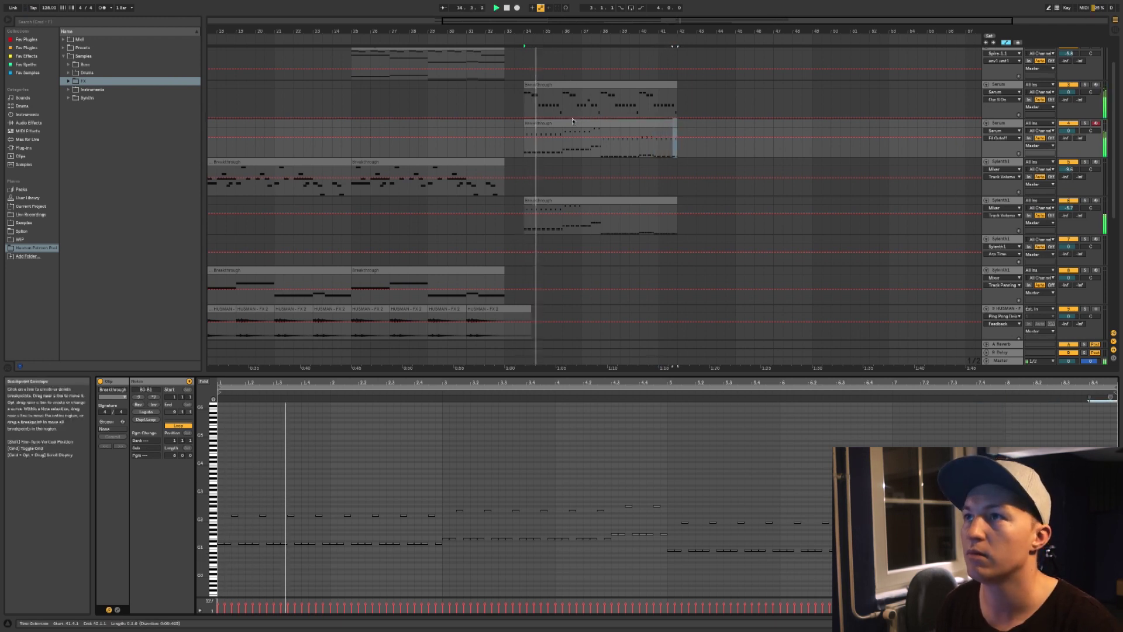
{"action": "left_click_drag", "start_coordinate": [568, 123], "coordinate": [571, 205]}
{"action": "left_click", "coordinate": [572, 207]}
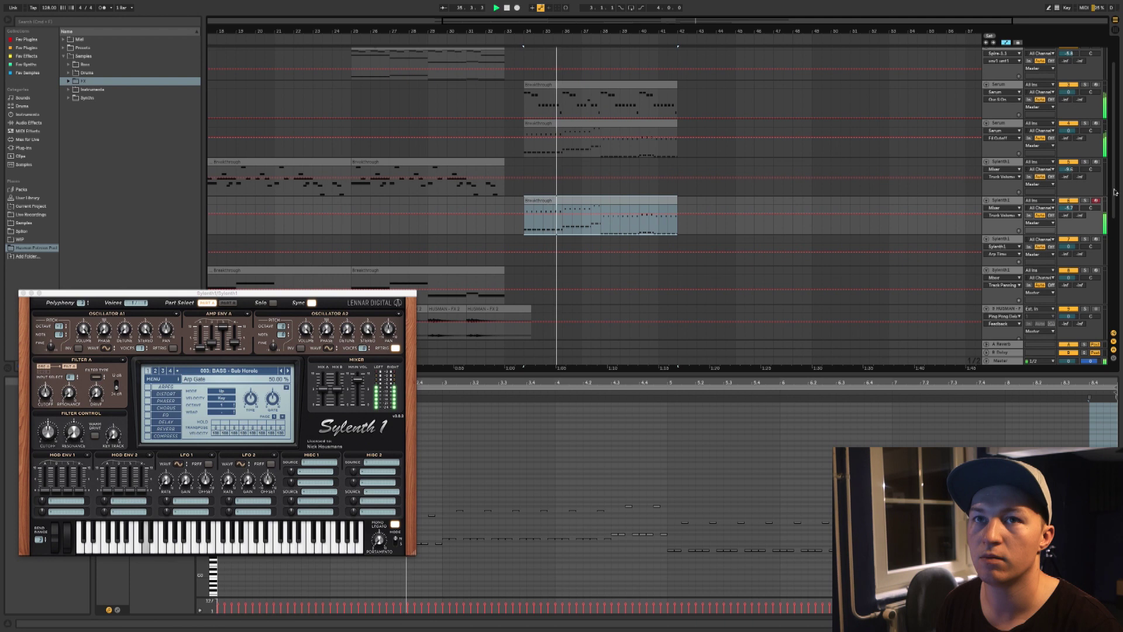
- Solo the Sylenth1 bass track and restart playback from bar 34
{"action": "left_click", "coordinate": [1085, 201]}
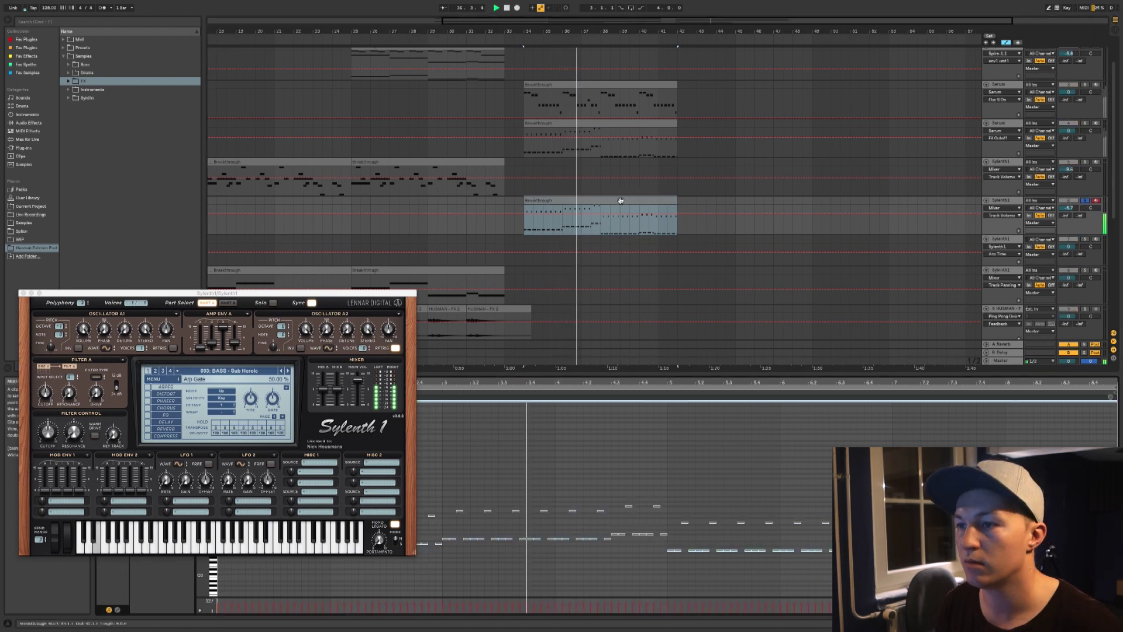
{"action": "key", "text": "space"}
{"action": "key", "text": "space"}
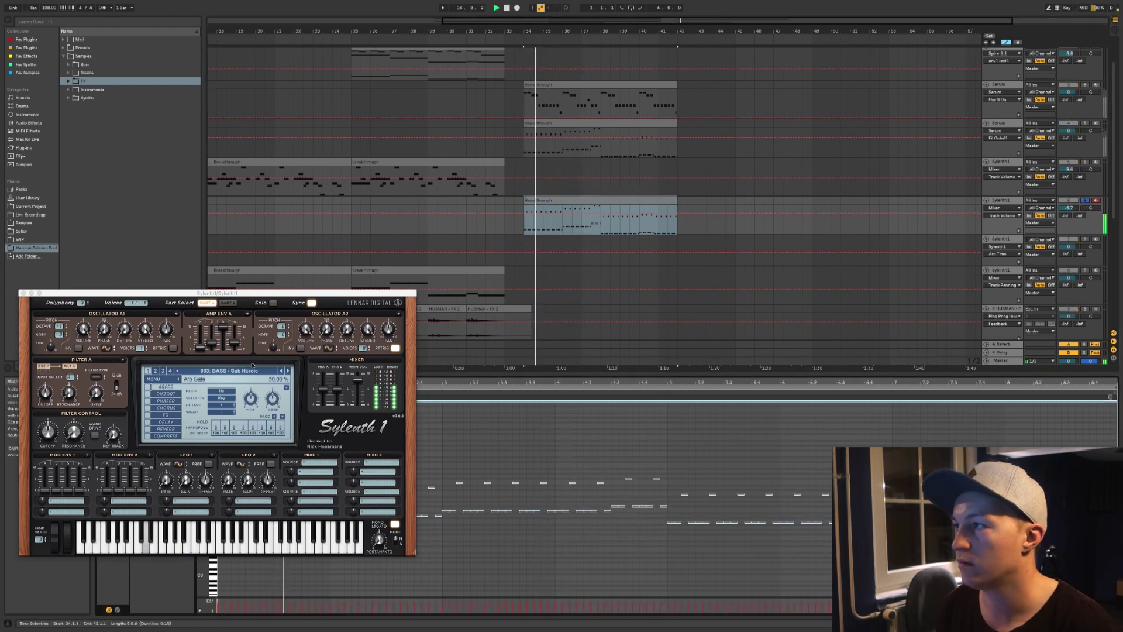
- Enable the Sylenth1 bass's distortion and set its type to FoldBack
{"action": "left_click", "coordinate": [151, 394]}
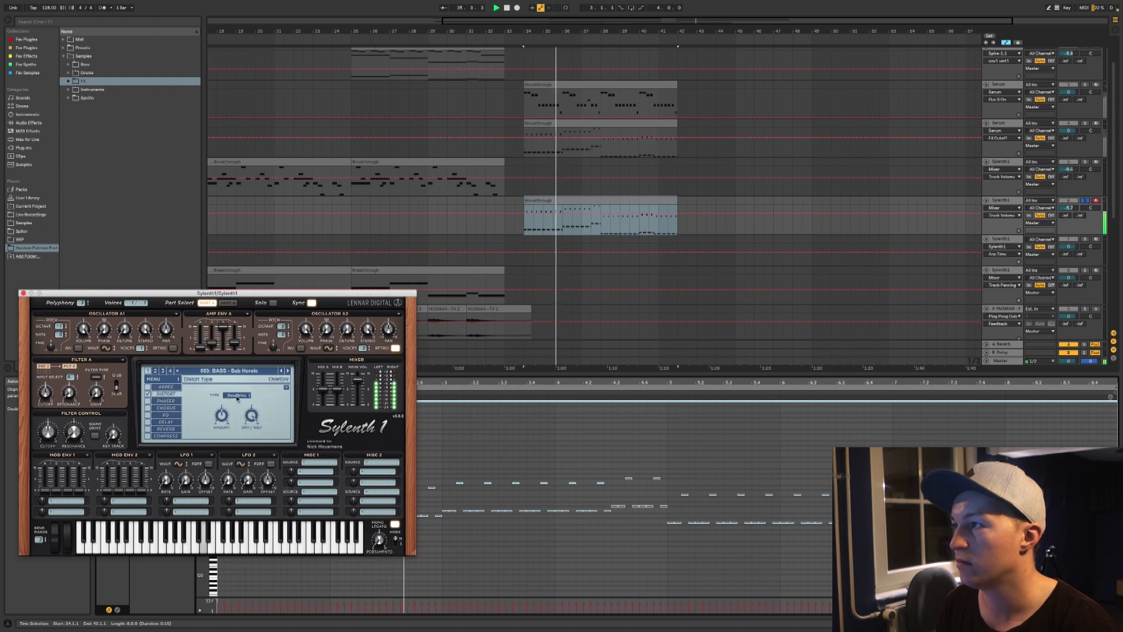
{"action": "left_click", "coordinate": [229, 396]}
{"action": "left_click", "coordinate": [234, 408]}
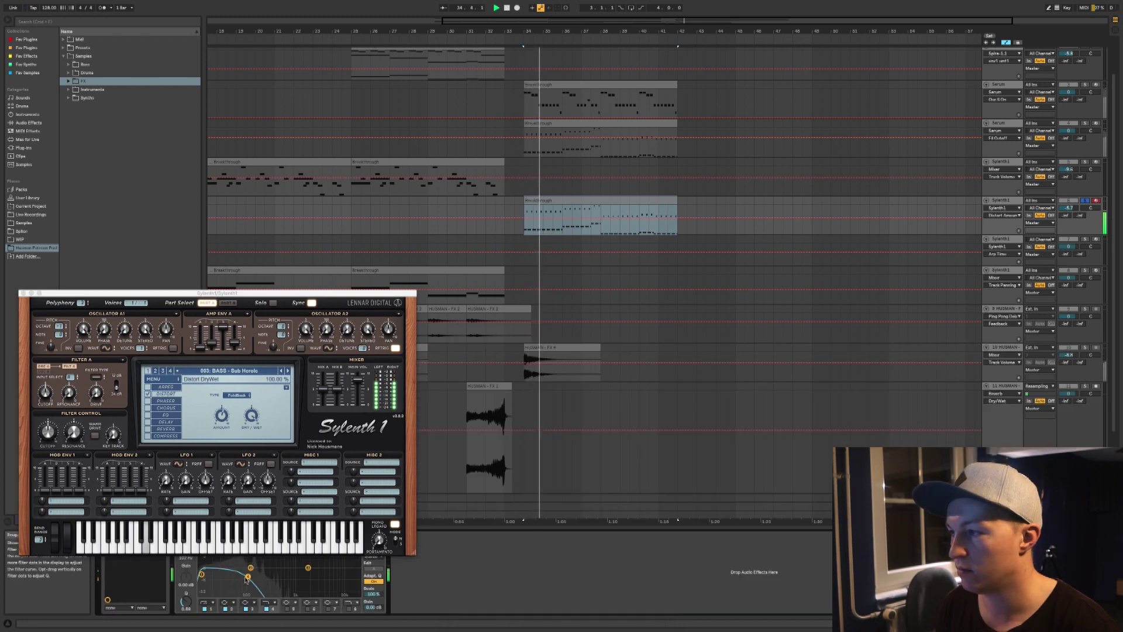
- Raise the high-cut frequency in the Sylenth1 bass track's EQ Eight, replay the clip and take the track out of solo
{"action": "left_click_drag", "start_coordinate": [246, 580], "coordinate": [291, 582]}
{"action": "key", "text": "space"}
{"action": "key", "text": "space"}
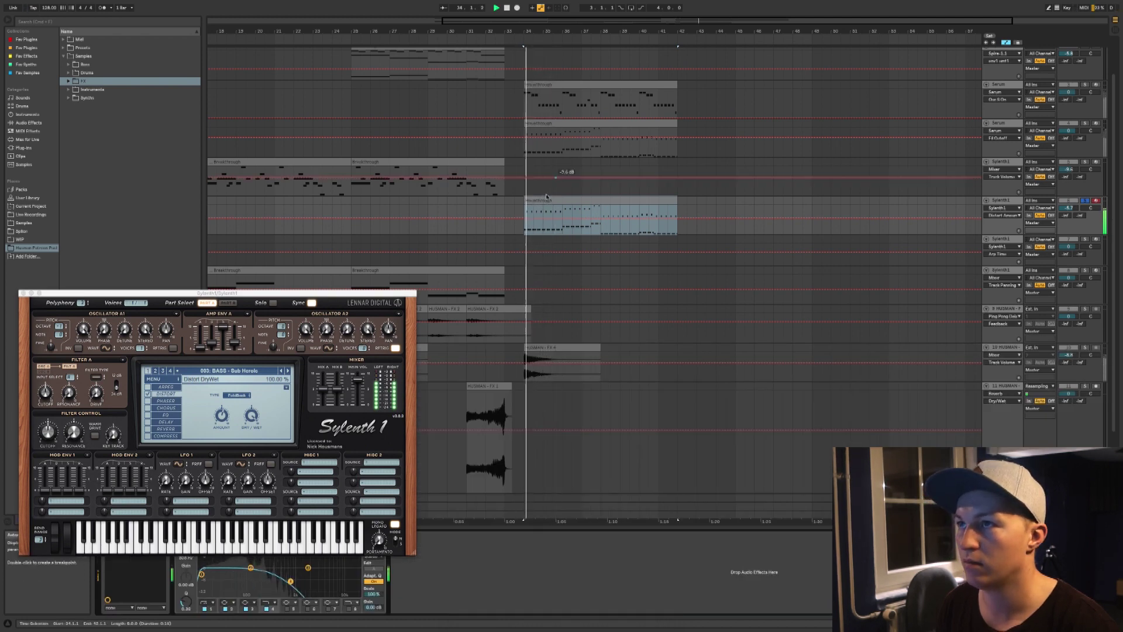
{"action": "double_click", "coordinate": [544, 200]}
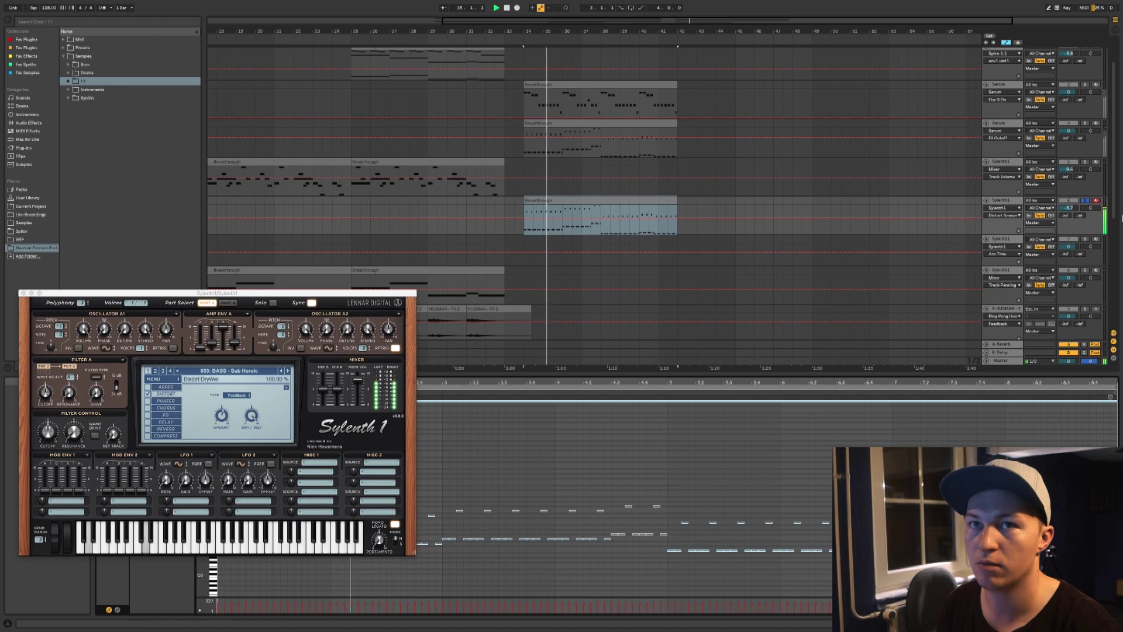
{"action": "left_click", "coordinate": [1086, 202]}
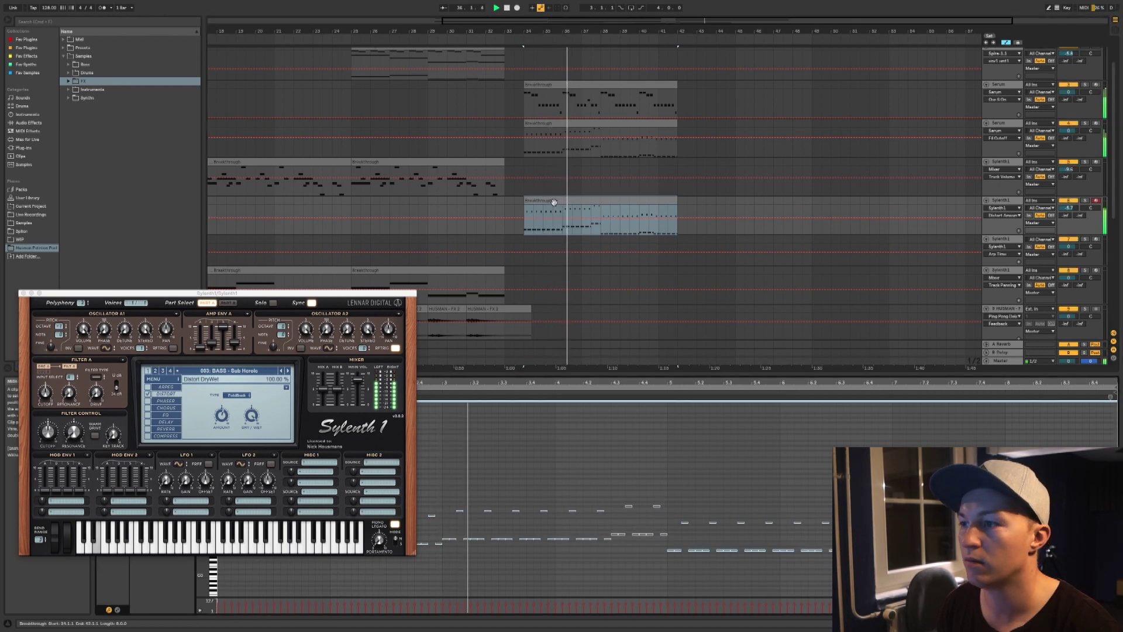
- Transpose the upper notes of the Sylenth1 bass clip down one octave and return to the track's device chain
{"action": "left_click", "coordinate": [24, 293]}
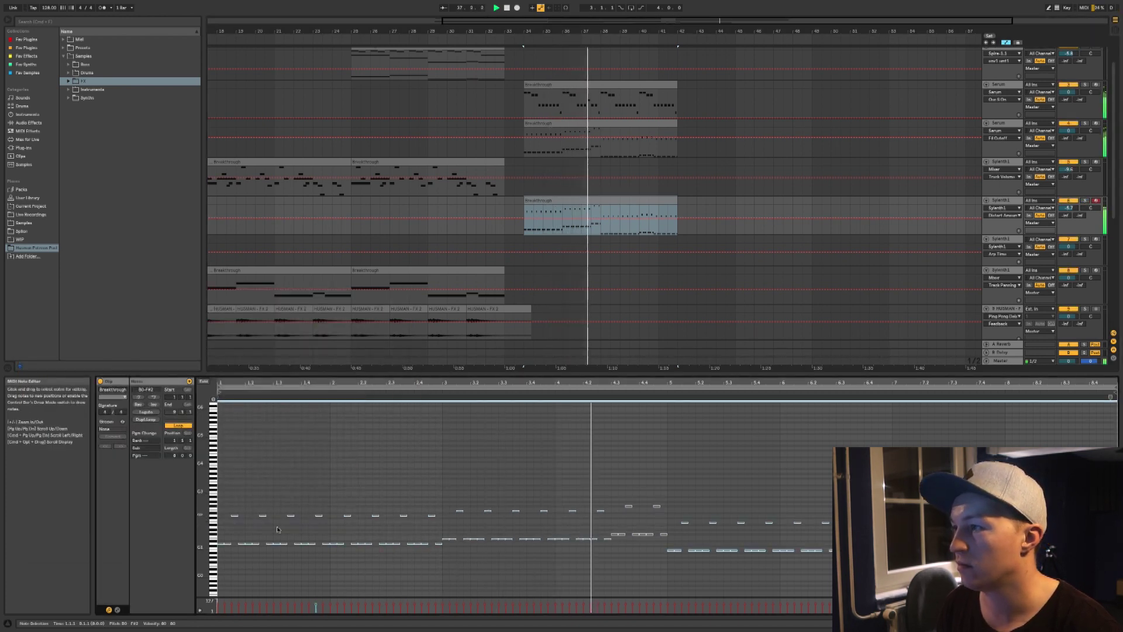
{"action": "left_click", "coordinate": [227, 526]}
{"action": "left_click_drag", "start_coordinate": [233, 526], "coordinate": [1122, 376]}
{"action": "key", "text": "shift+Down"}
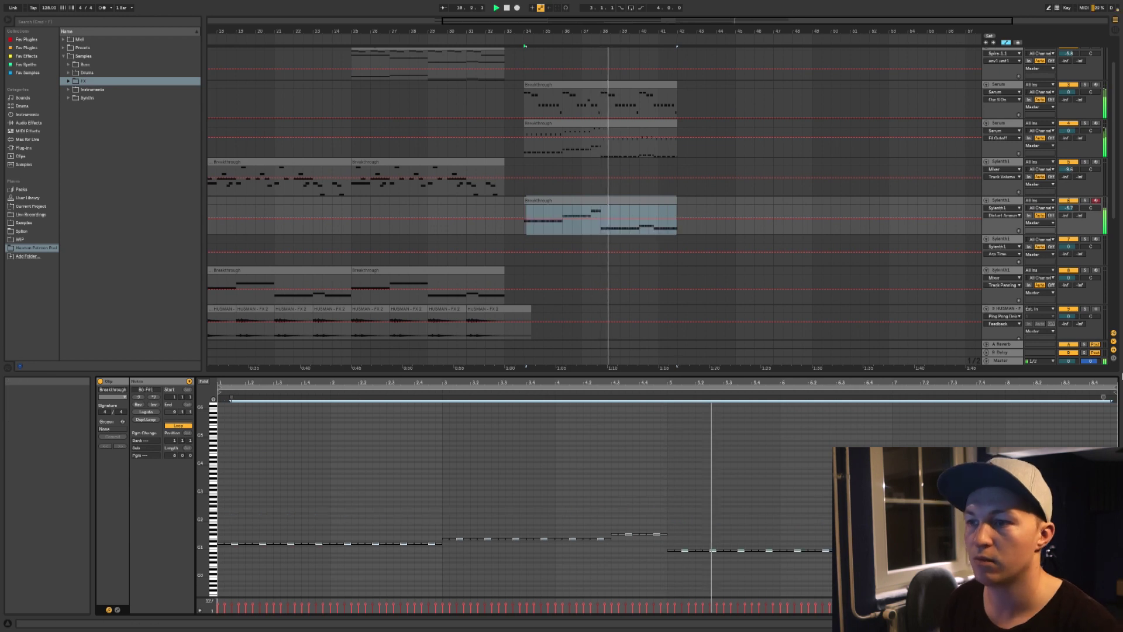
{"action": "key", "text": "shift+Tab"}
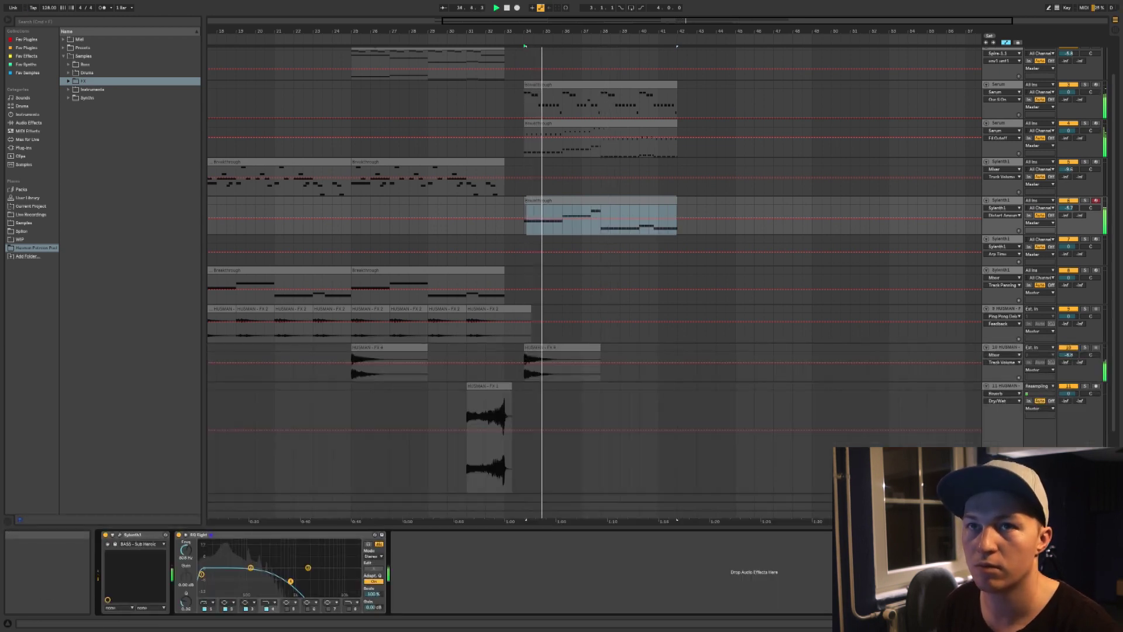
{"action": "scroll", "coordinate": [643, 146], "scroll_direction": "up", "scroll_amount": 2}
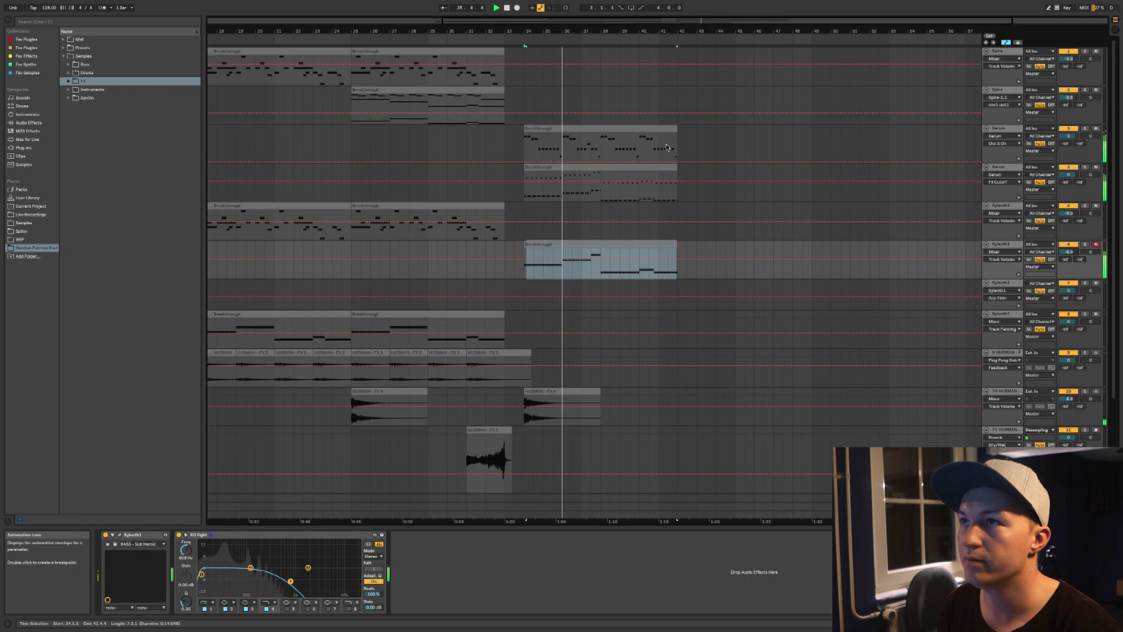
{"action": "left_click", "coordinate": [607, 129]}
{"action": "left_click", "coordinate": [1001, 133]}
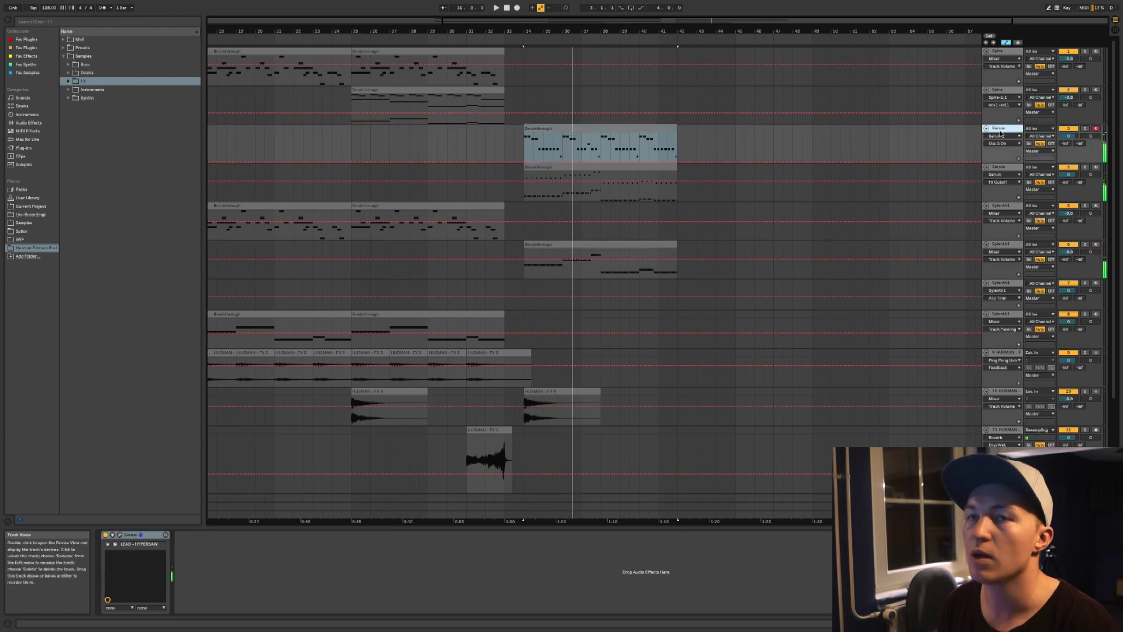
{"action": "key", "text": "super+d"}
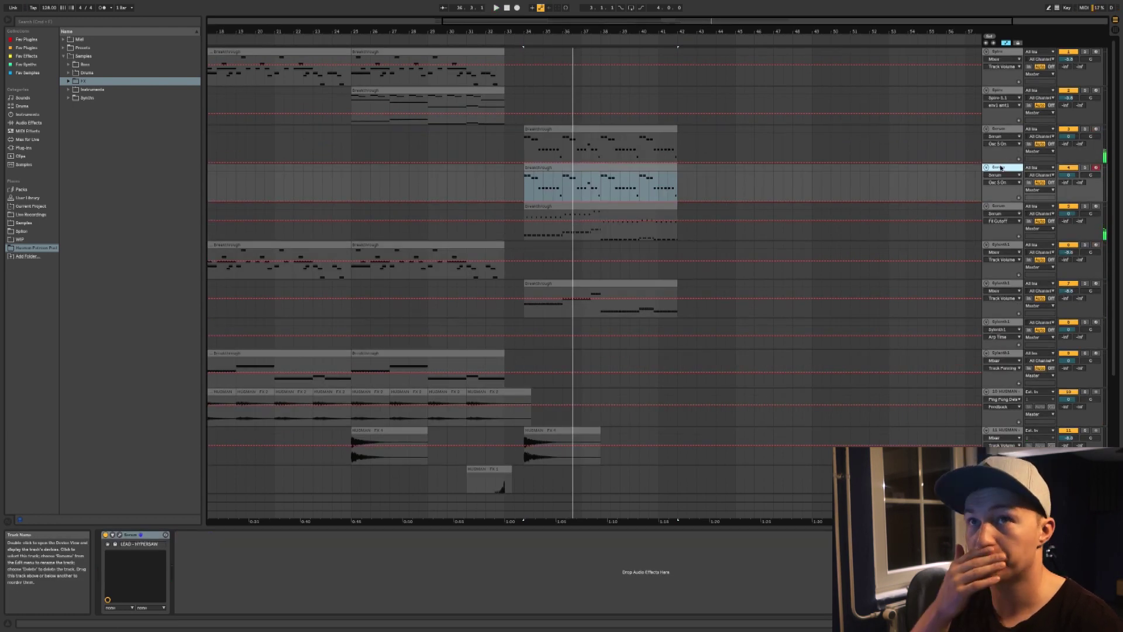
{"action": "key", "text": "Delete"}
- Duplicate the second Spire track, delete the copied clip and place a copy of the Serum lead clip on it at bar 34
{"action": "left_click", "coordinate": [1006, 93]}
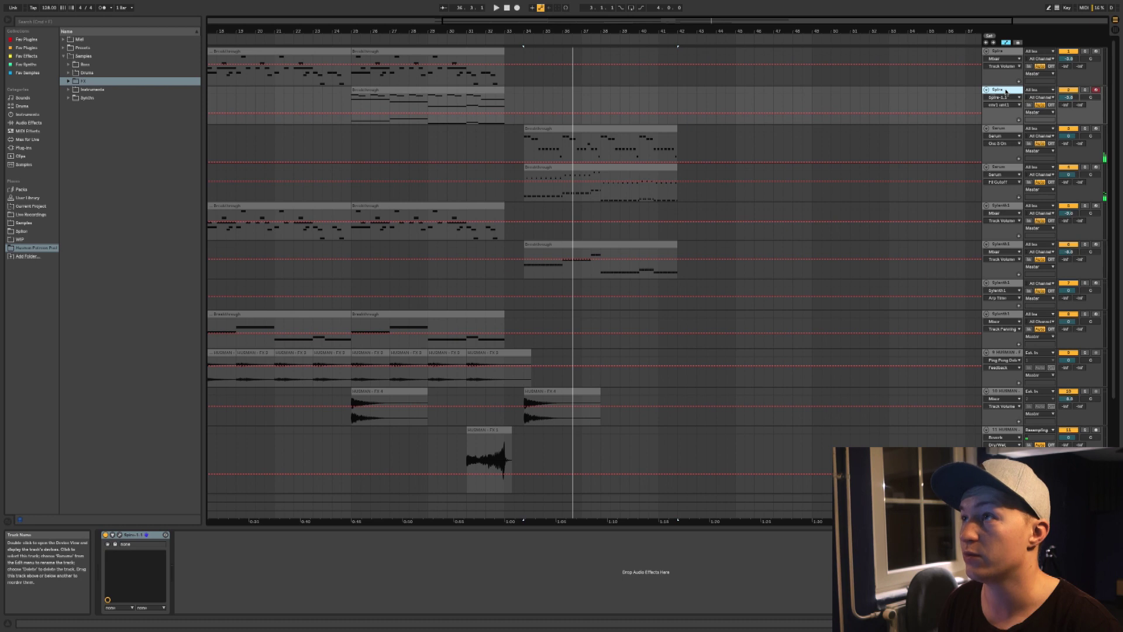
{"action": "key", "text": "super+d"}
{"action": "left_click_drag", "start_coordinate": [530, 168], "coordinate": [535, 144]}
{"action": "left_click", "coordinate": [494, 129]}
{"action": "key", "text": "Delete"}
{"action": "left_click", "coordinate": [543, 129]}
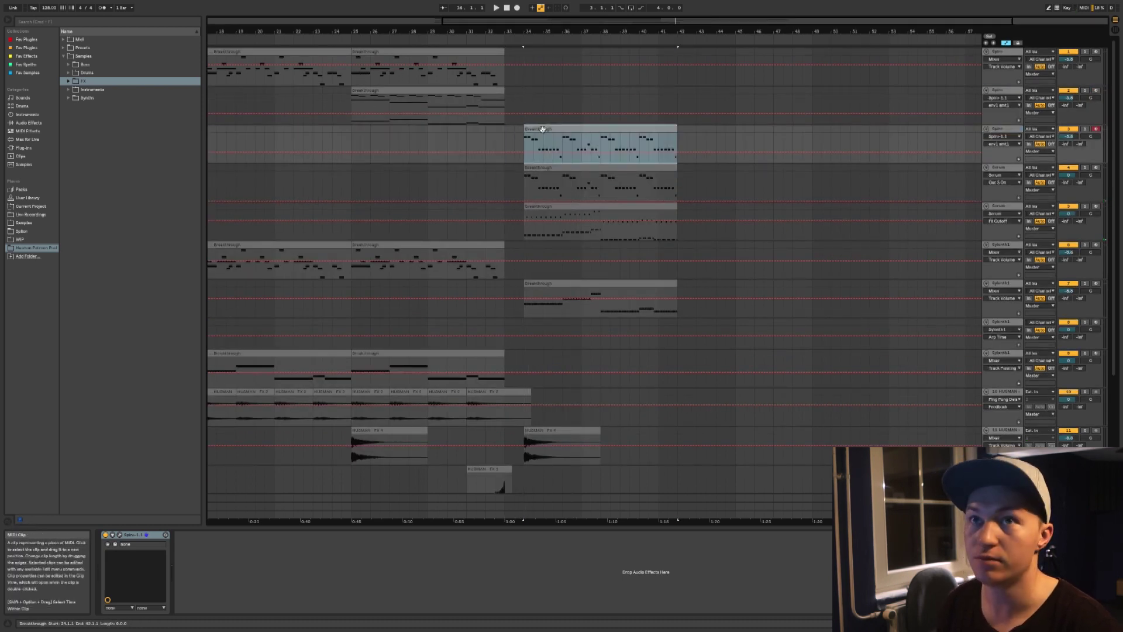
- Solo the duplicated Spire track, load its preset 004 LEAD - Grande Square and audition the clip from bar 34
{"action": "key", "text": "space"}
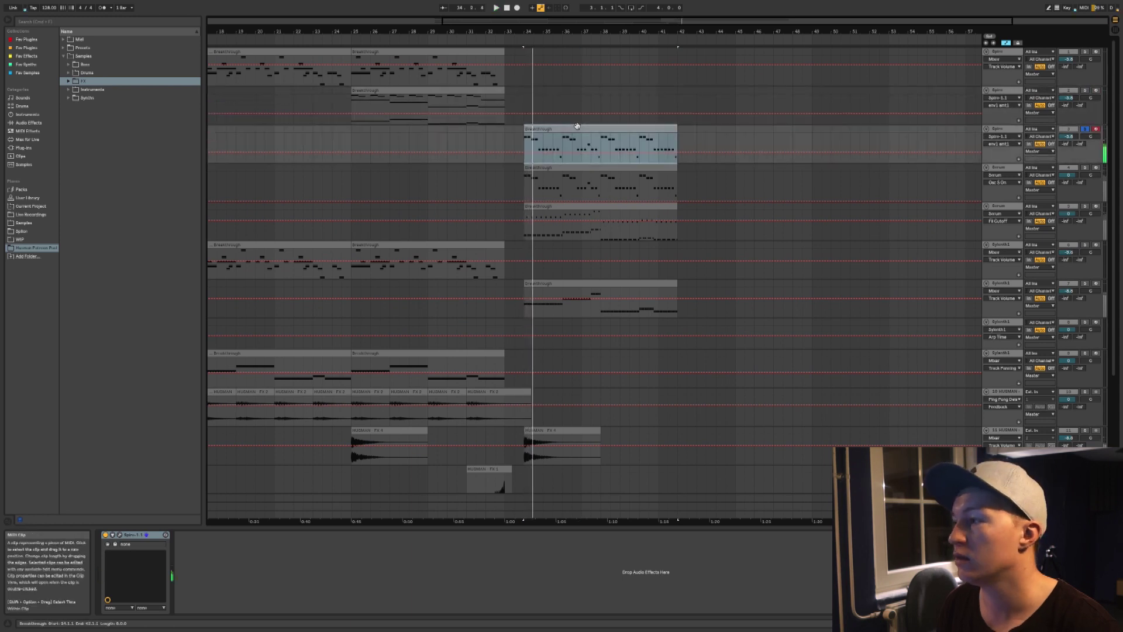
{"action": "left_click", "coordinate": [120, 535]}
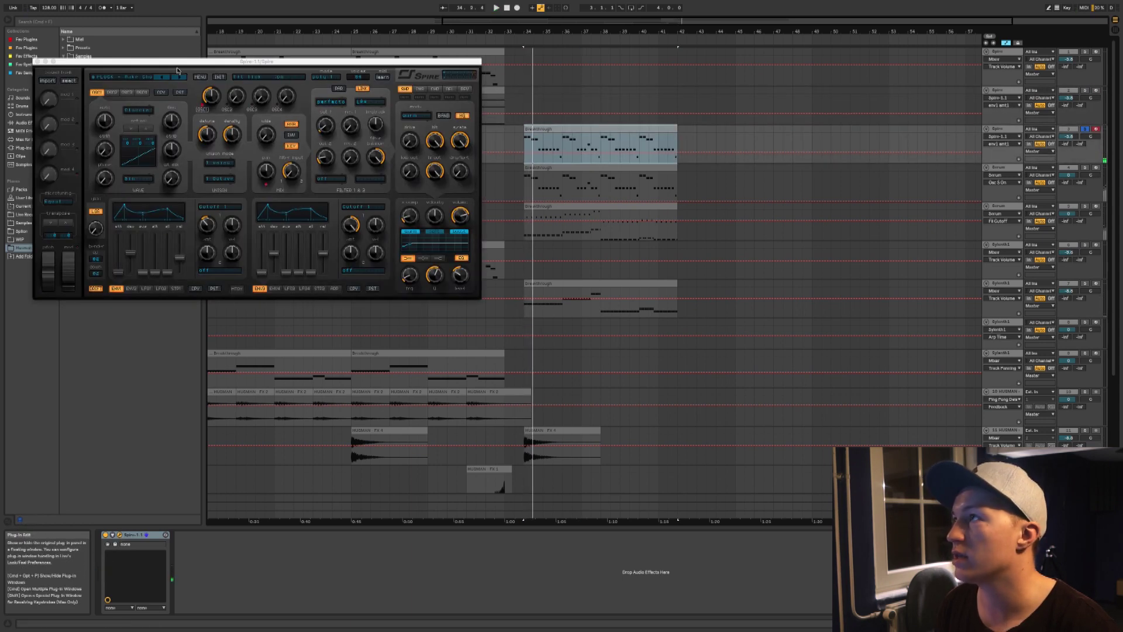
{"action": "left_click", "coordinate": [123, 77]}
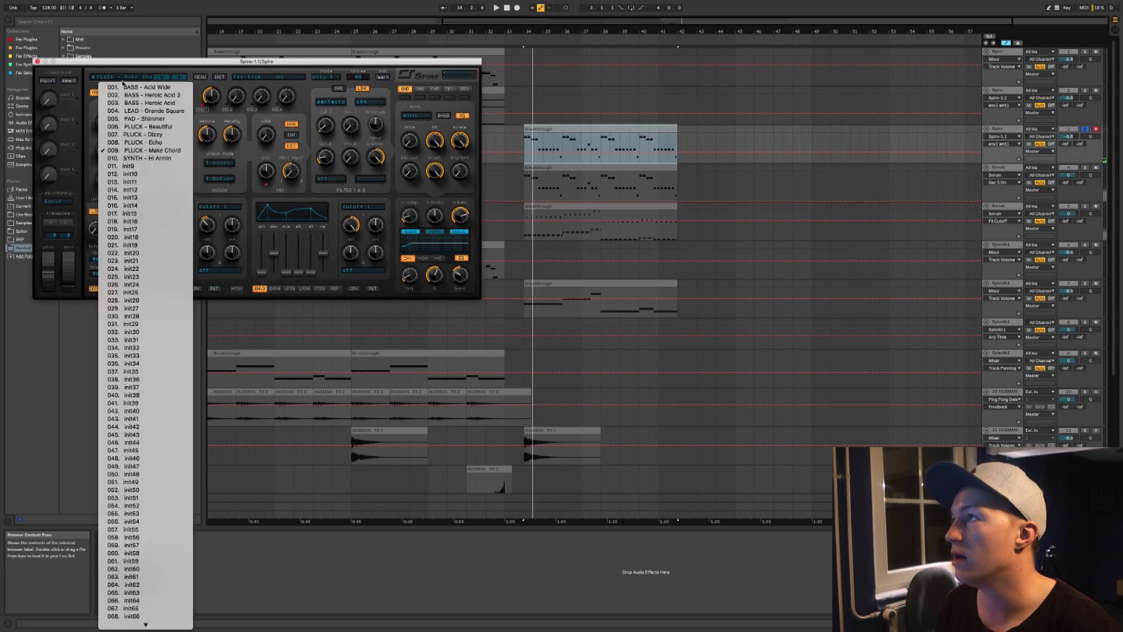
{"action": "left_click", "coordinate": [138, 111]}
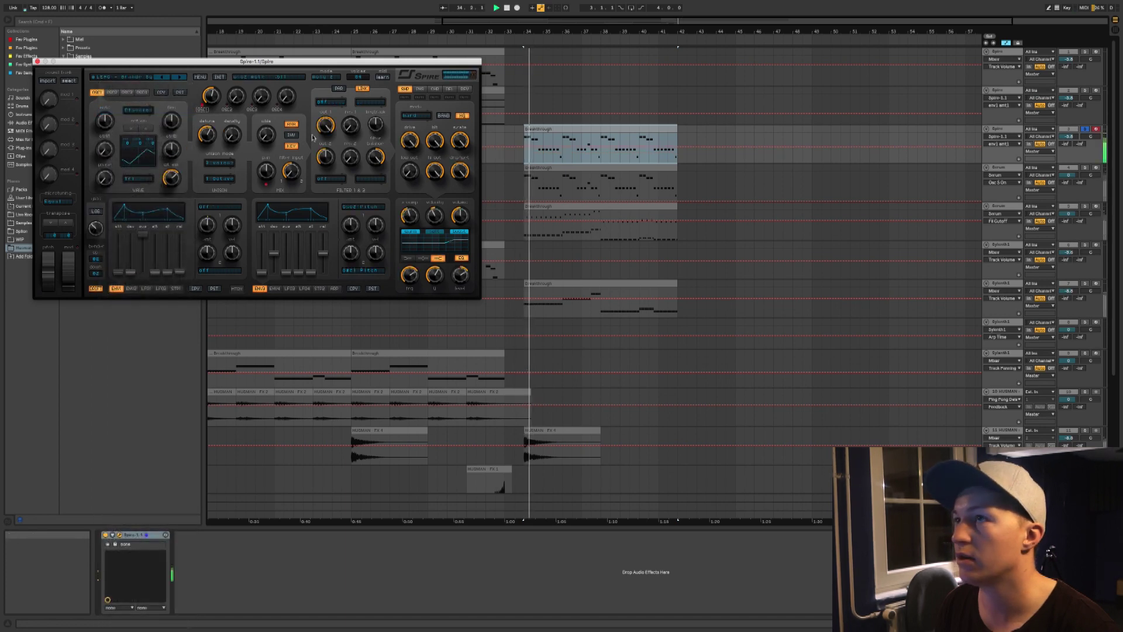
{"action": "left_click", "coordinate": [525, 131]}
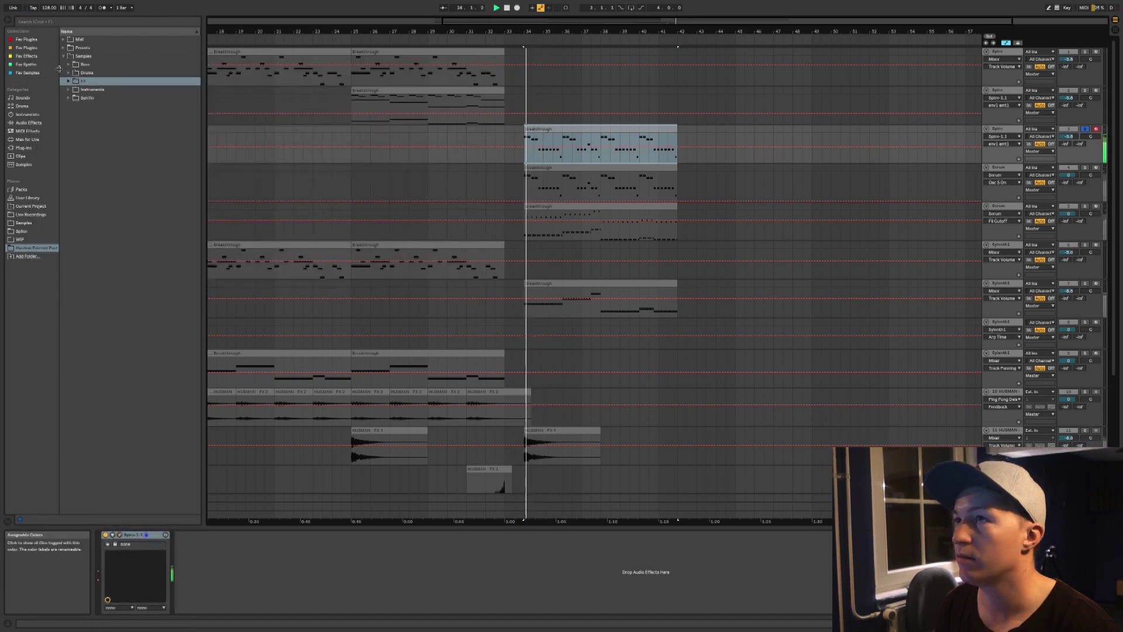
{"action": "key", "text": "space"}
- Transpose all notes of the new Spire clip up one octave
{"action": "double_click", "coordinate": [565, 126]}
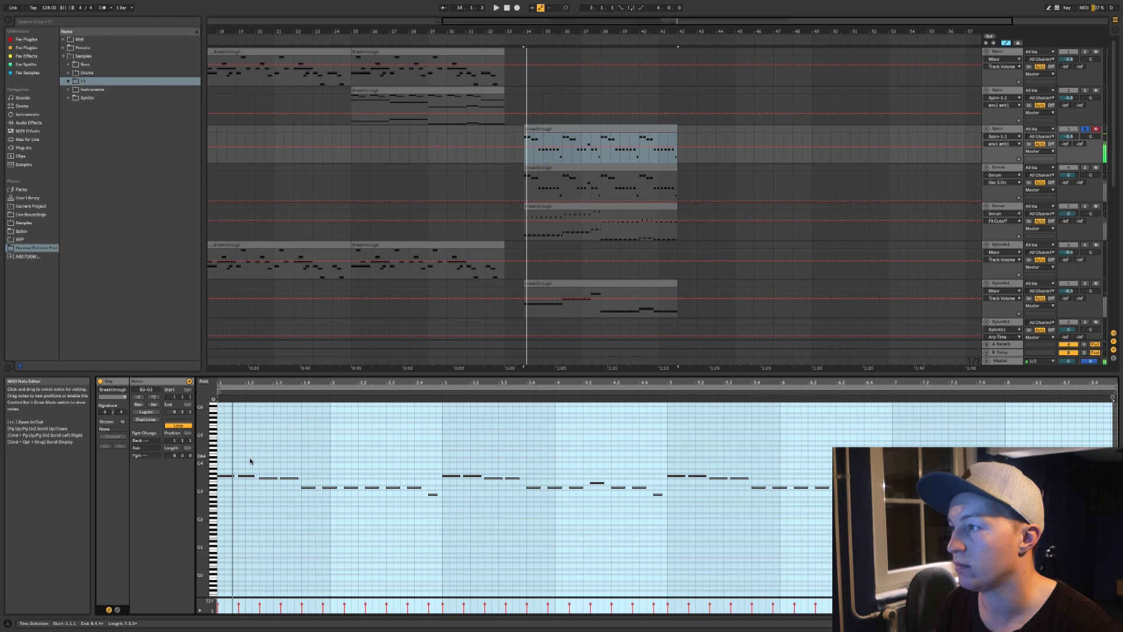
{"action": "left_click", "coordinate": [245, 478]}
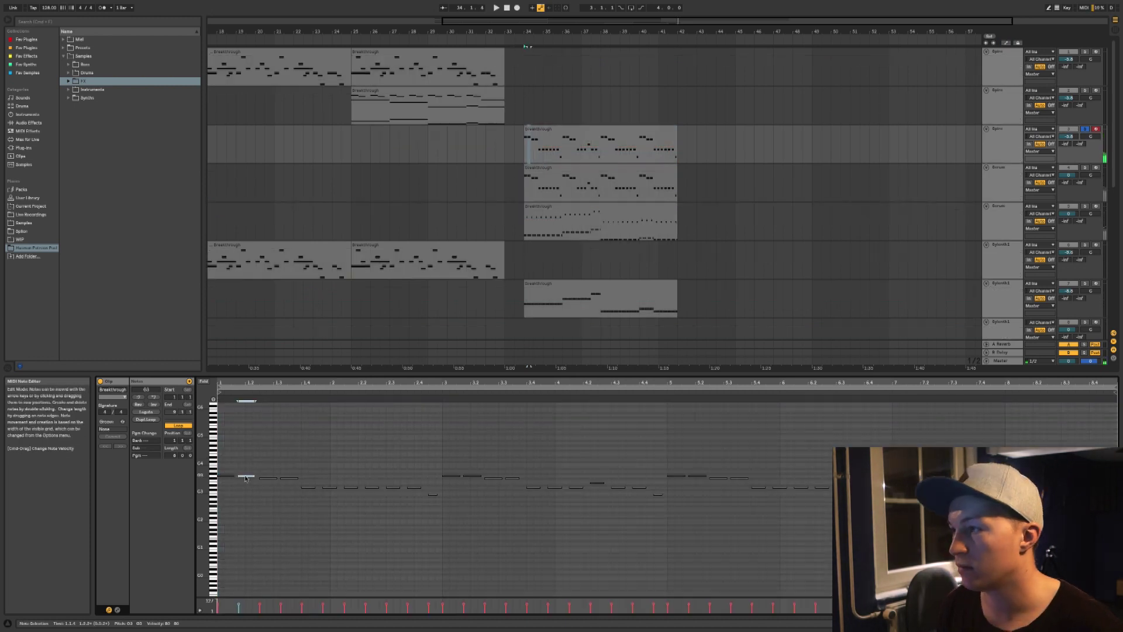
{"action": "key", "text": "super+a"}
{"action": "key", "text": "shift+Up"}
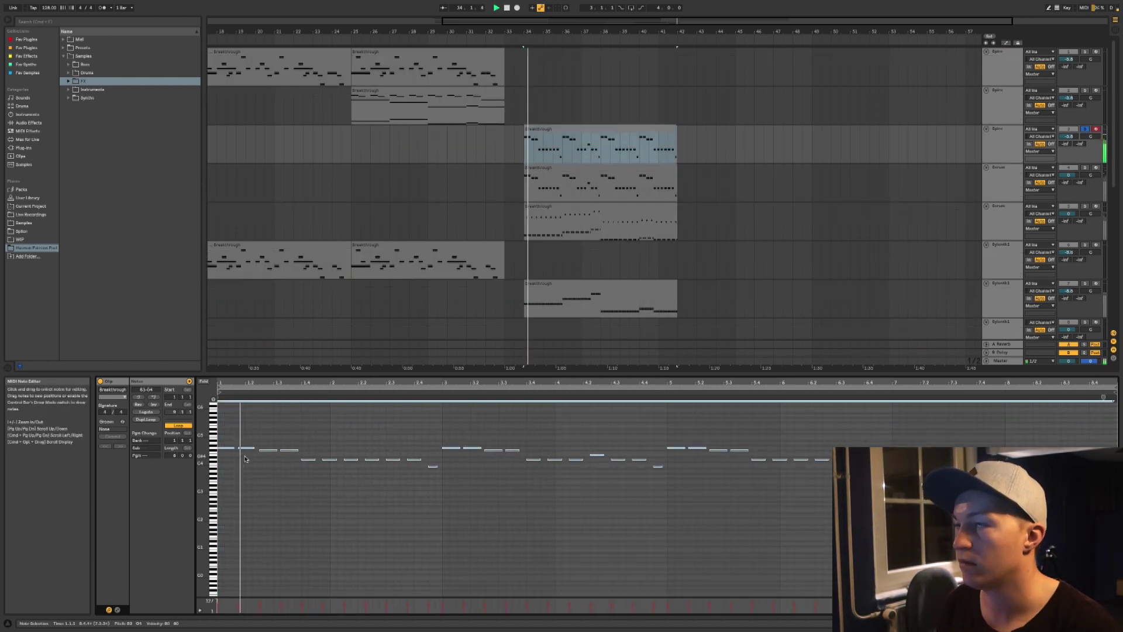
- Take the new Spire track out of solo and transpose its clip's notes back down one octave
{"action": "left_click", "coordinate": [1085, 129]}
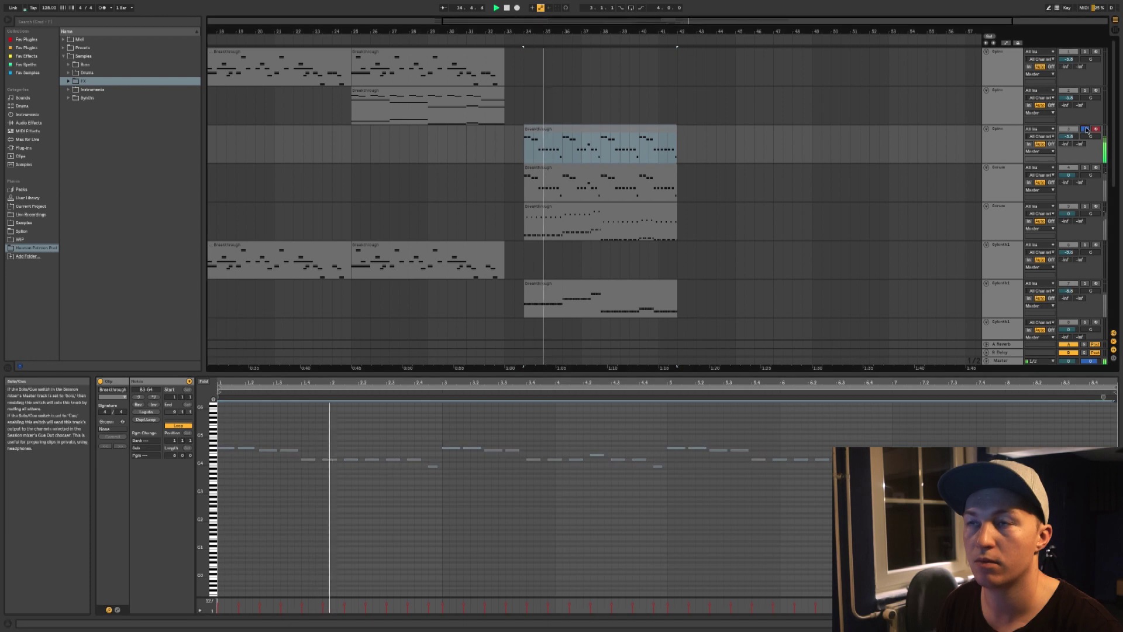
{"action": "left_click", "coordinate": [596, 282]}
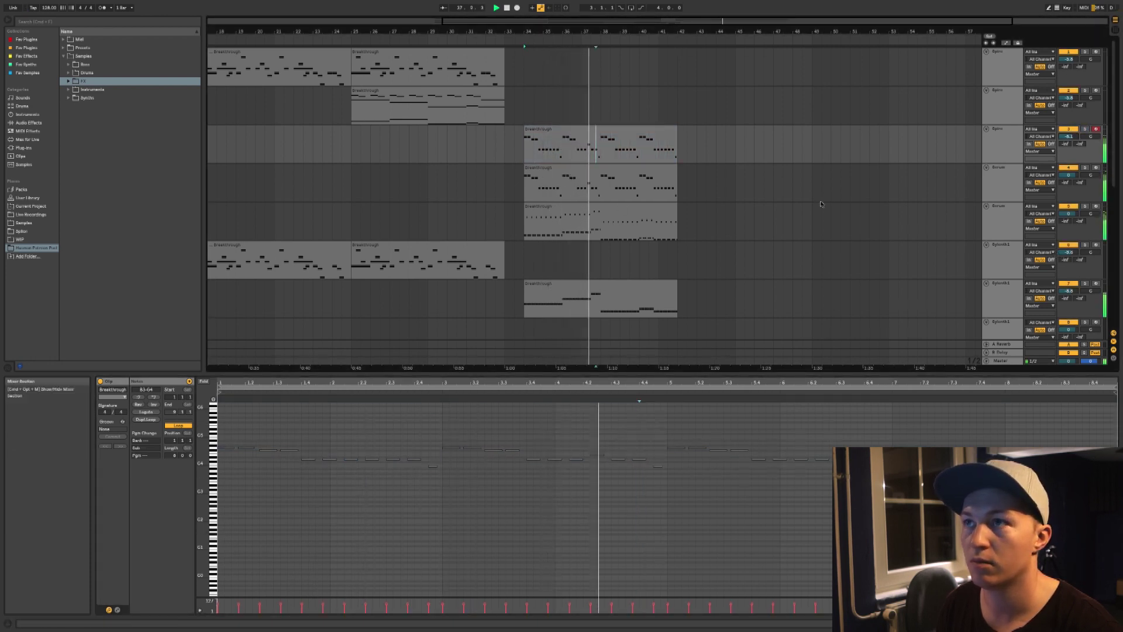
{"action": "left_click", "coordinate": [505, 462]}
{"action": "key", "text": "shift+Down"}
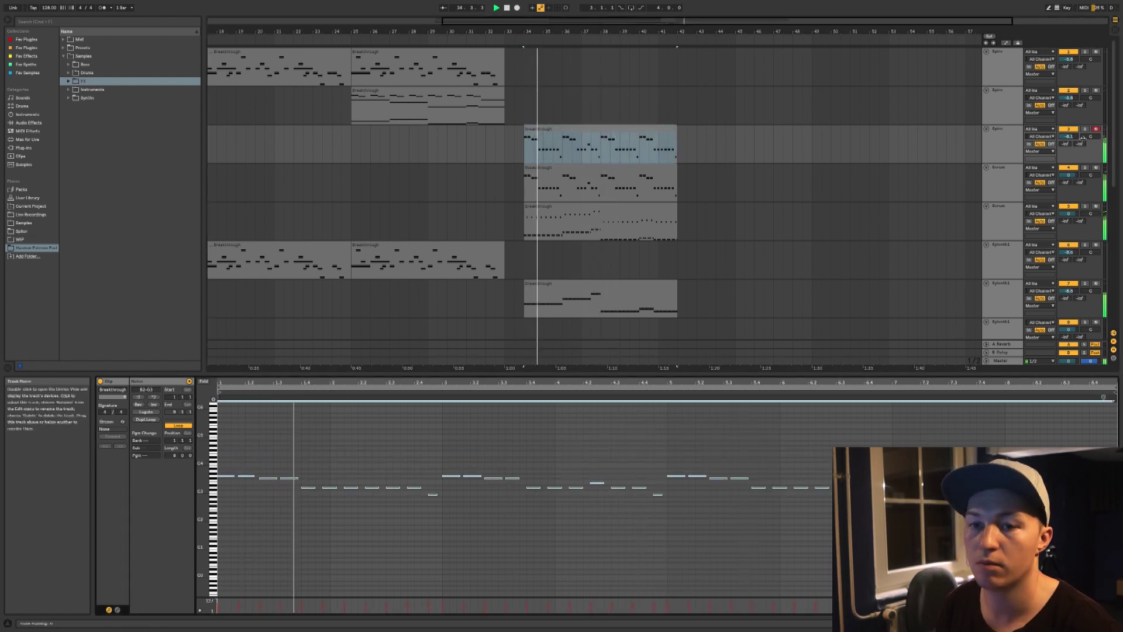
- Add an EQ Eight to the new Spire track and boost its highs around 12.4 kHz
{"action": "left_click", "coordinate": [1076, 624]}
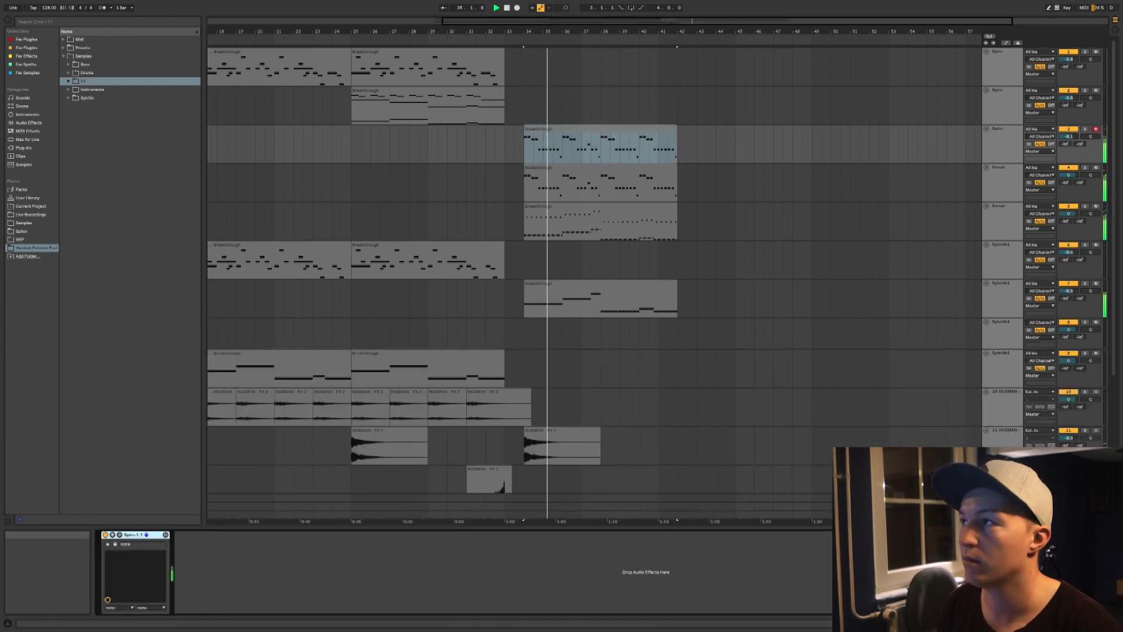
{"action": "left_click", "coordinate": [26, 23]}
{"action": "type", "text": "eq"}
{"action": "left_click", "coordinate": [28, 122]}
{"action": "left_click_drag", "start_coordinate": [75, 56], "coordinate": [206, 564]}
{"action": "left_click_drag", "start_coordinate": [309, 569], "coordinate": [347, 559]}
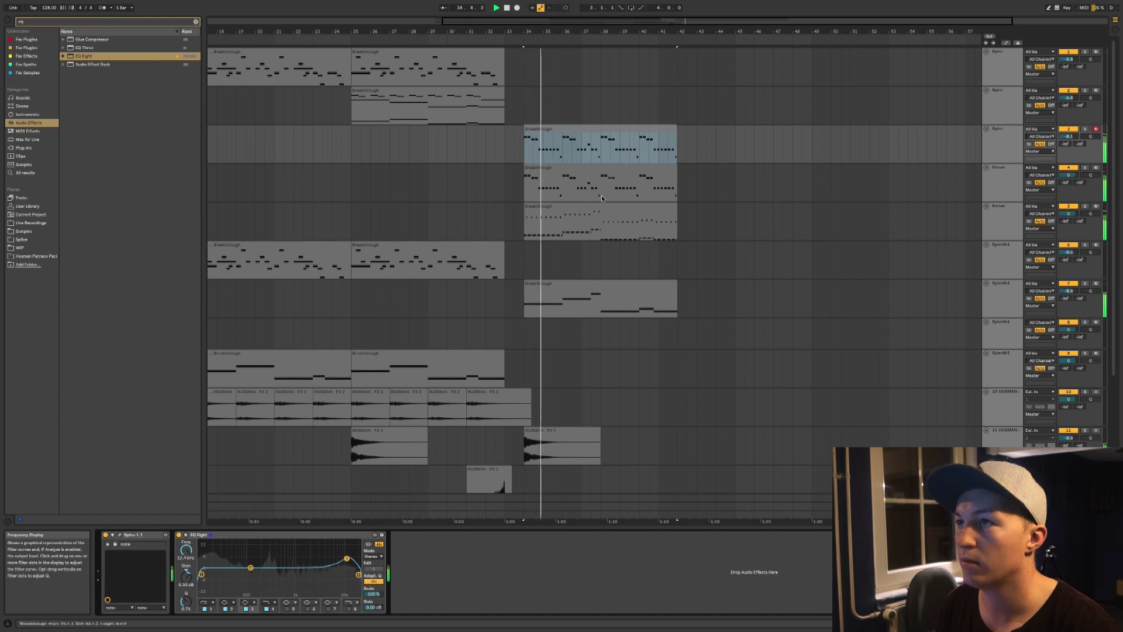
- Solo the Serum lead track and try to edit the notes of the Spire clip and both Serum clips at bar 34 together
{"action": "left_click", "coordinate": [1085, 167]}
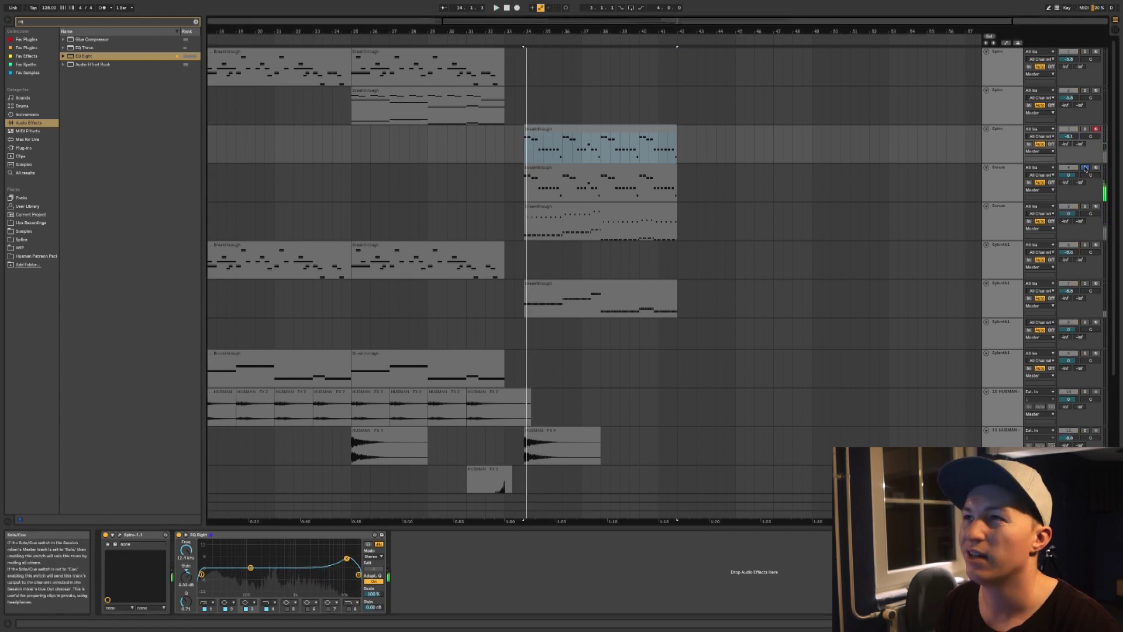
{"action": "left_click", "coordinate": [572, 168]}
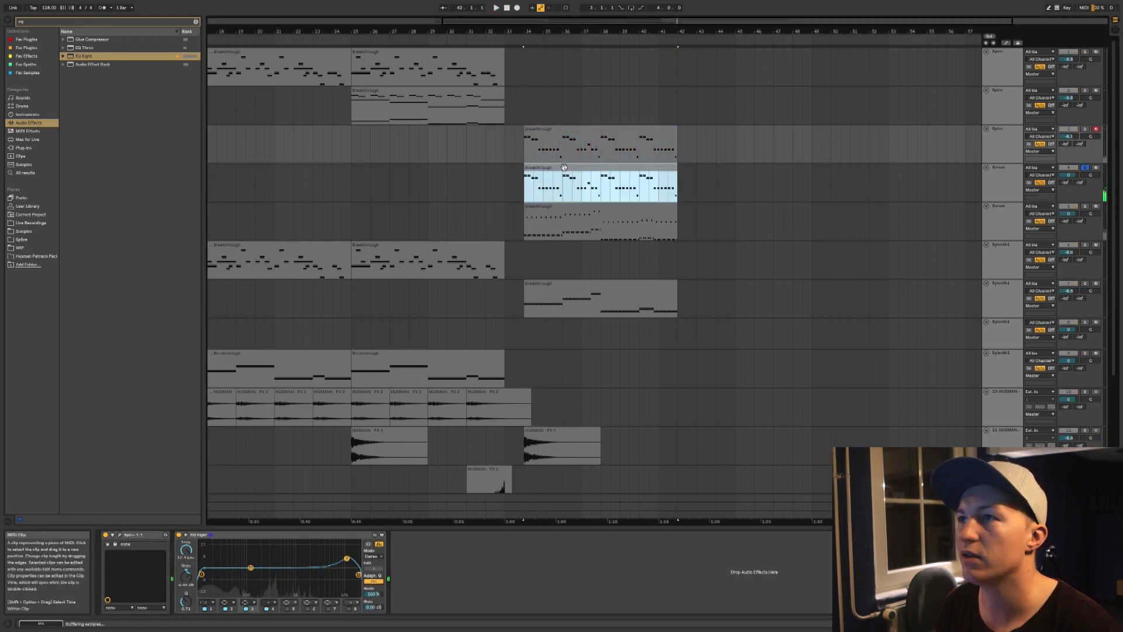
{"action": "left_click", "coordinate": [559, 206]}
{"action": "left_click", "coordinate": [560, 130], "text": "shift"}
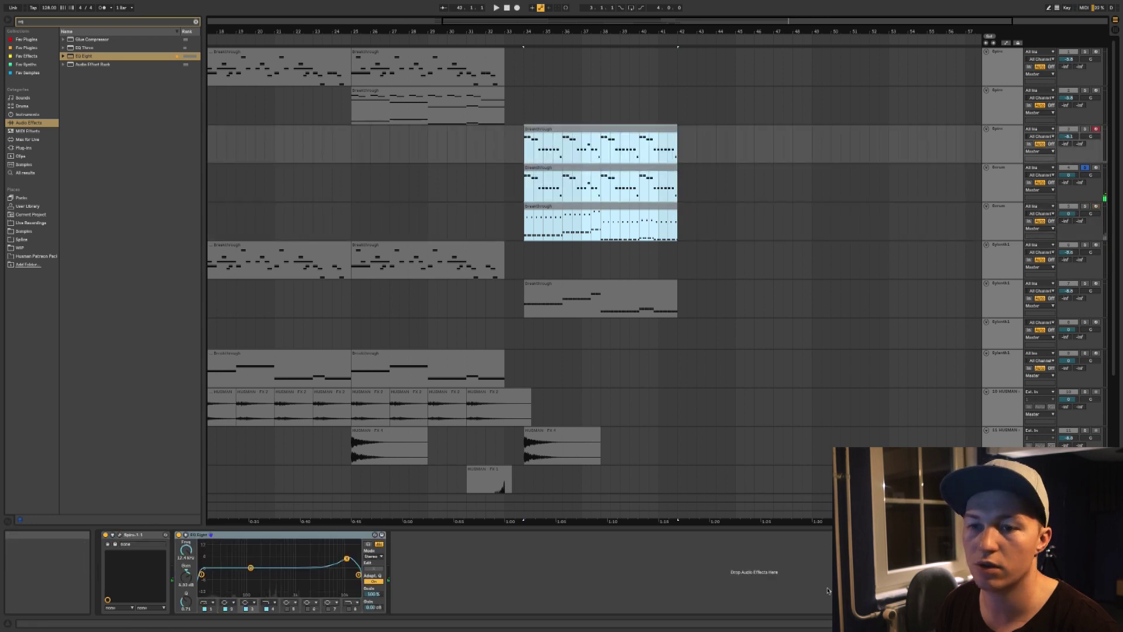
{"action": "left_click", "coordinate": [960, 624]}
{"action": "left_click", "coordinate": [413, 455]}
{"action": "key", "text": "super+a"}
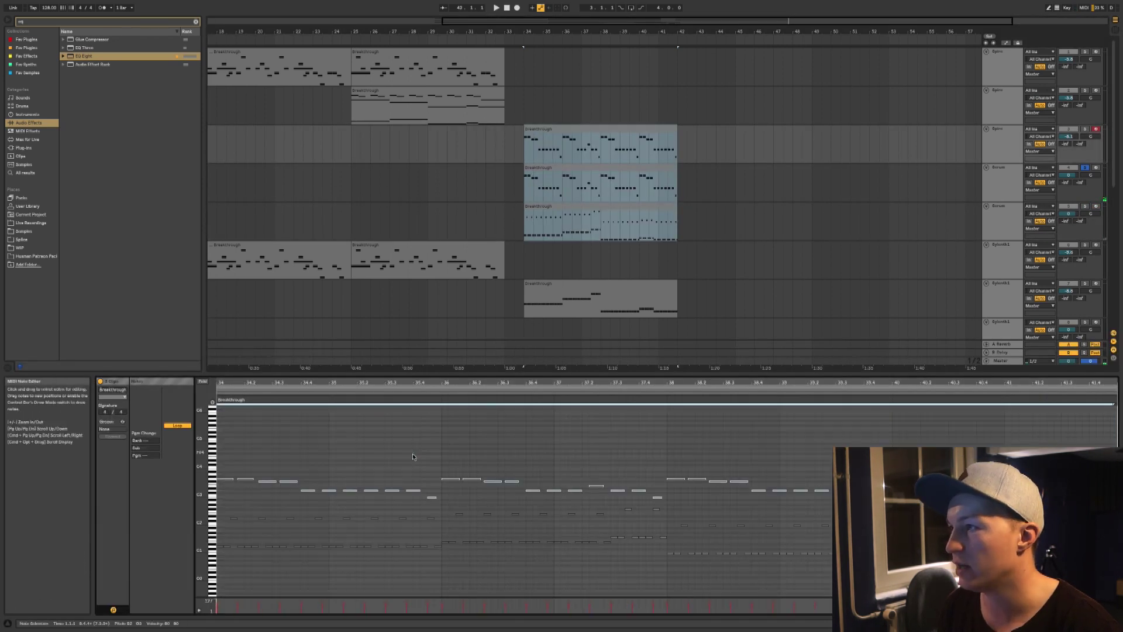
{"action": "scroll", "coordinate": [227, 511], "scroll_direction": "down", "scroll_amount": 3}
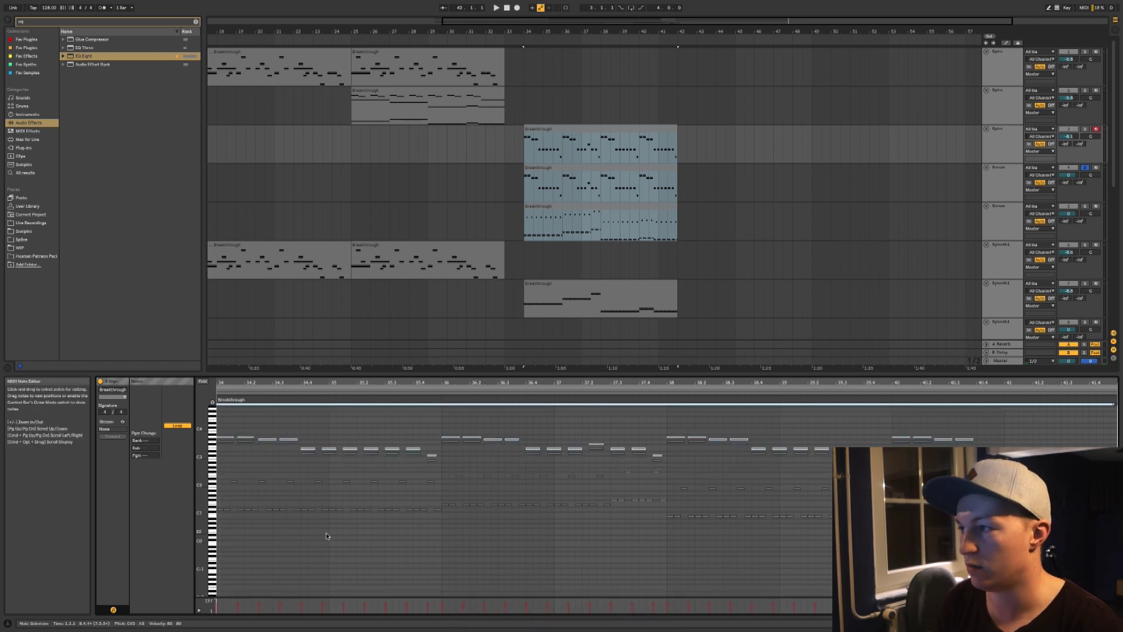
{"action": "left_click", "coordinate": [239, 511]}
{"action": "left_click_drag", "start_coordinate": [220, 503], "coordinate": [1113, 520]}
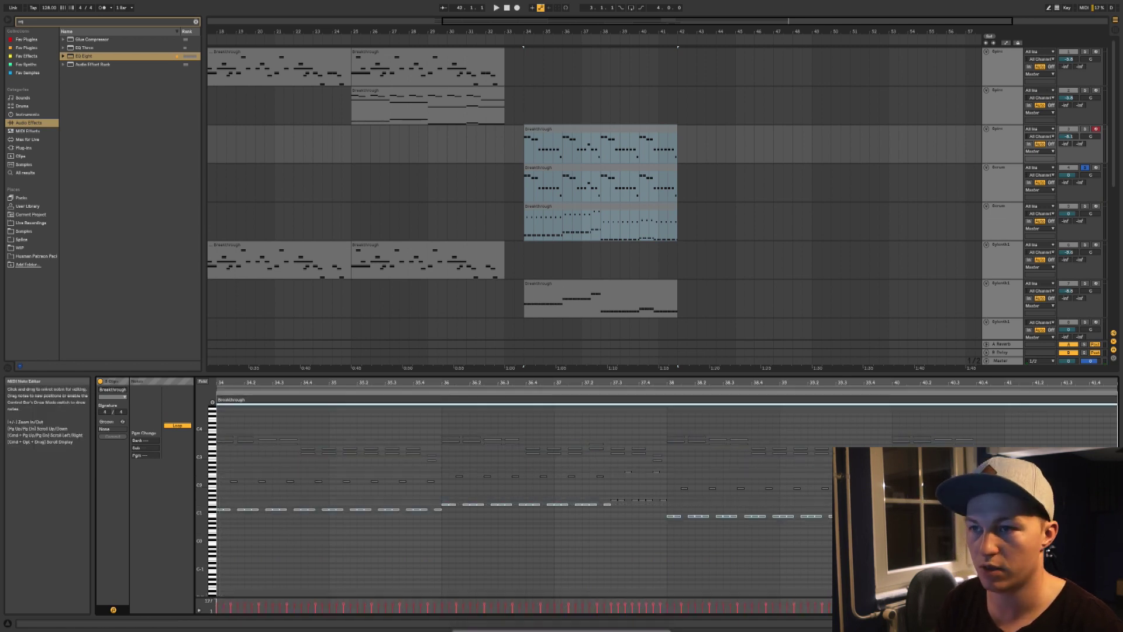
{"action": "left_click_drag", "start_coordinate": [220, 474], "coordinate": [1114, 527]}
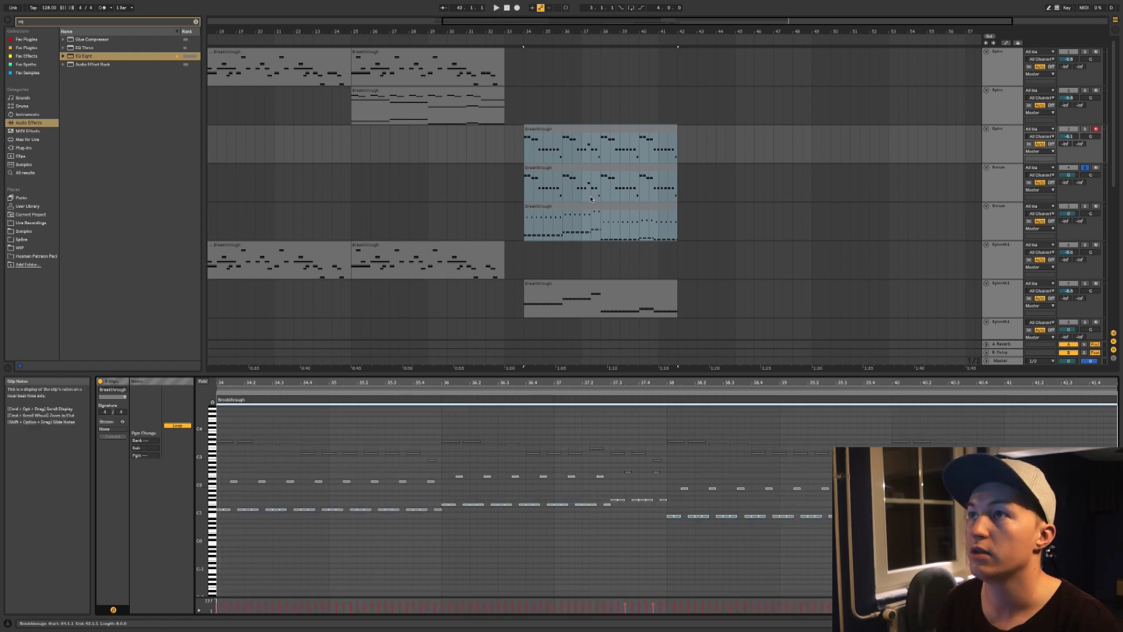
- Transpose all notes of the Spire, Serum and Sylenth1 clips at bar 34 up two semitones, one clip at a time
{"action": "left_click", "coordinate": [574, 148]}
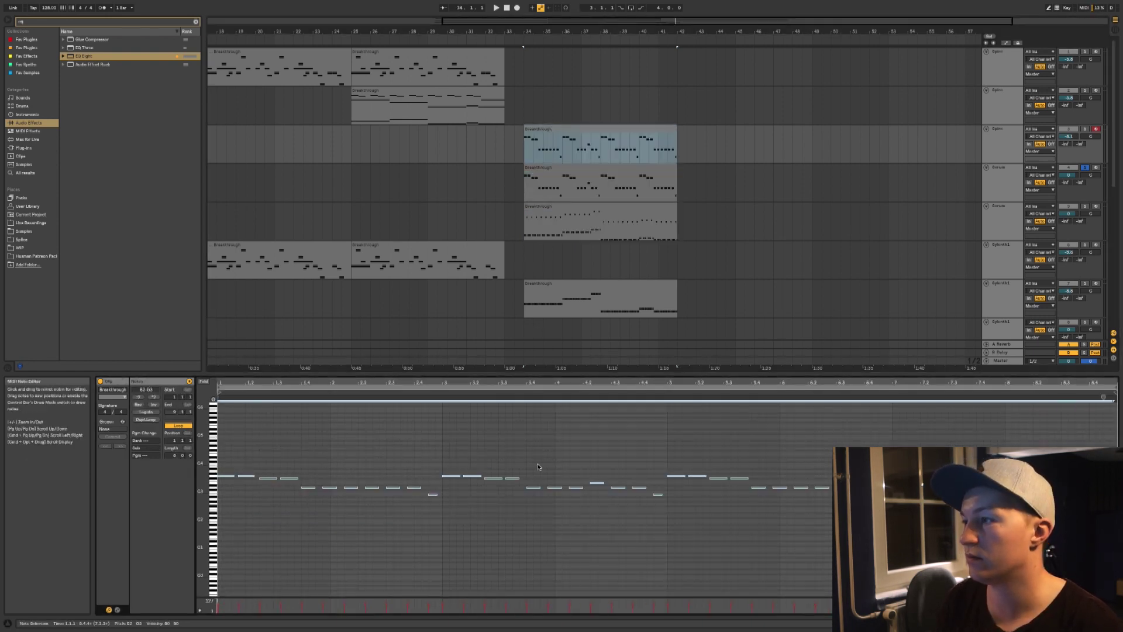
{"action": "left_click", "coordinate": [590, 180]}
{"action": "left_click", "coordinate": [446, 444]}
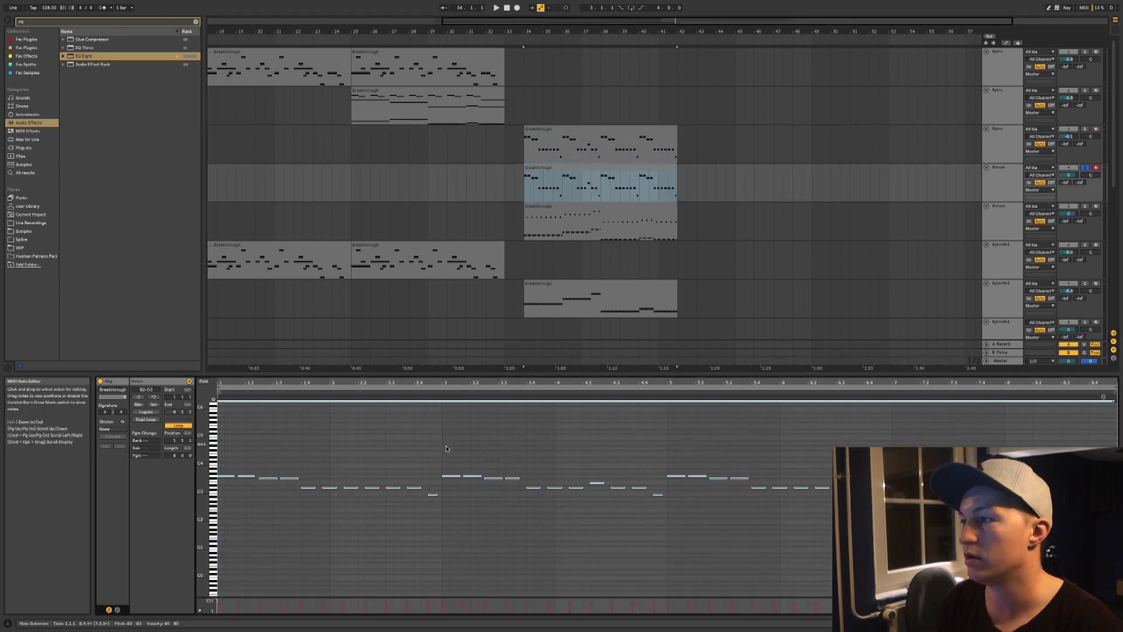
{"action": "left_click", "coordinate": [550, 217]}
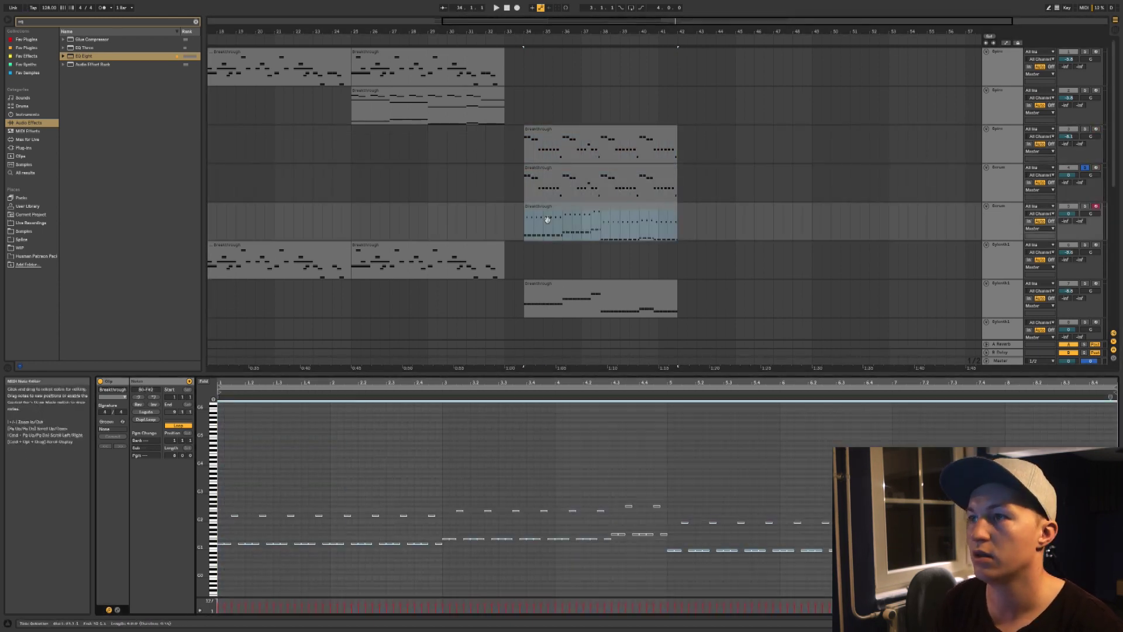
{"action": "left_click", "coordinate": [536, 296]}
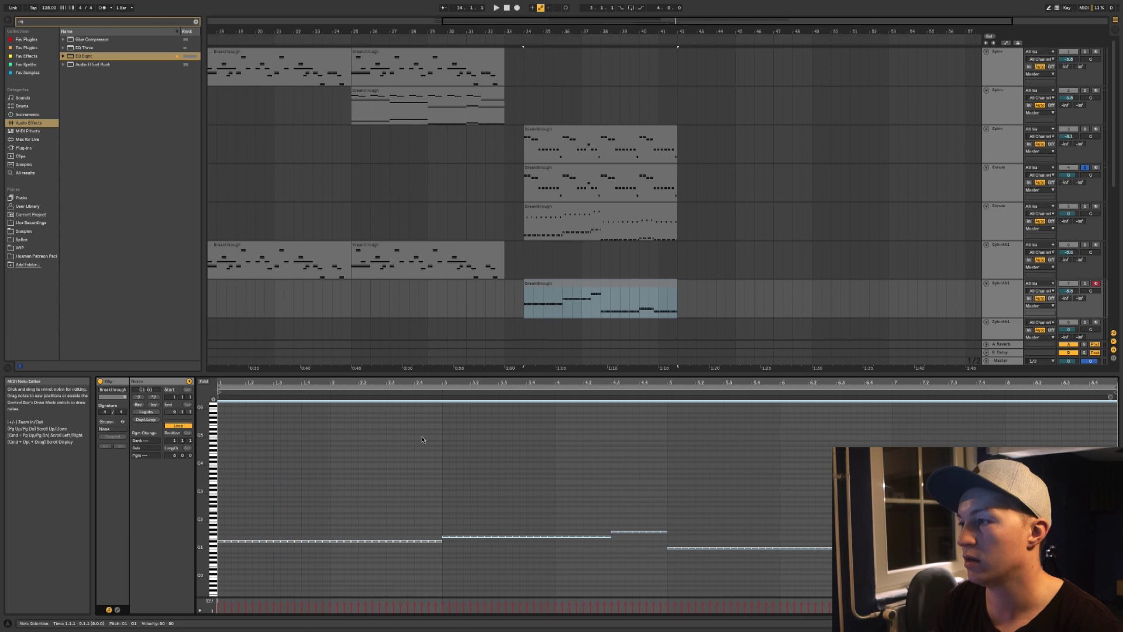
- Take the Serum lead track out of solo and play the section again from bar 34
{"action": "key", "text": "space"}
{"action": "key", "text": "space"}
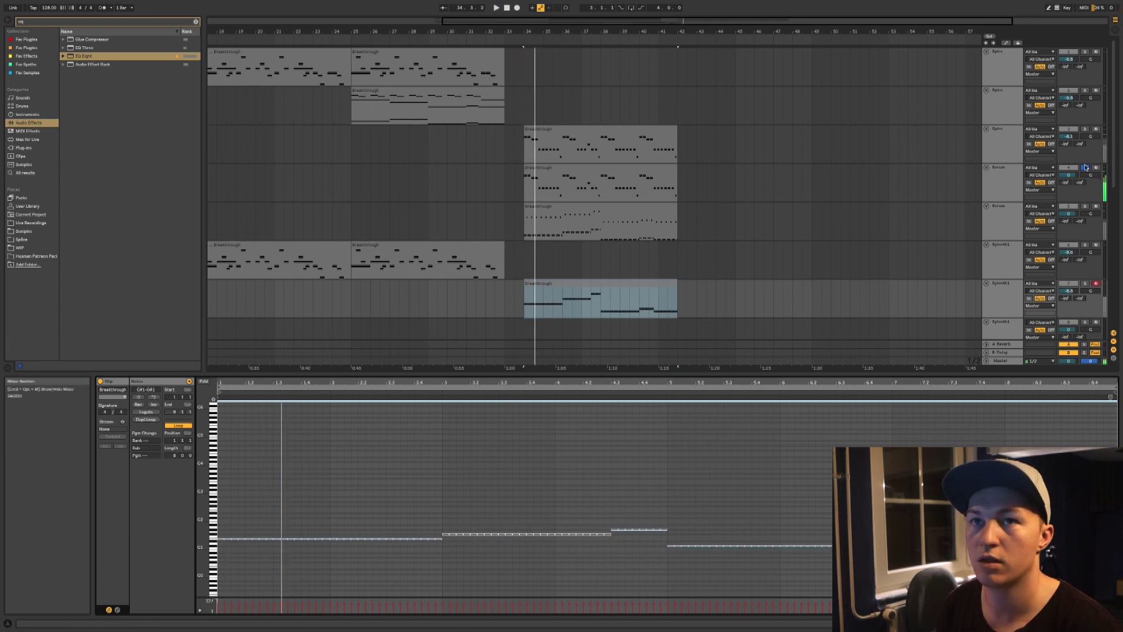
{"action": "left_click", "coordinate": [1085, 167]}
{"action": "key", "text": "space"}
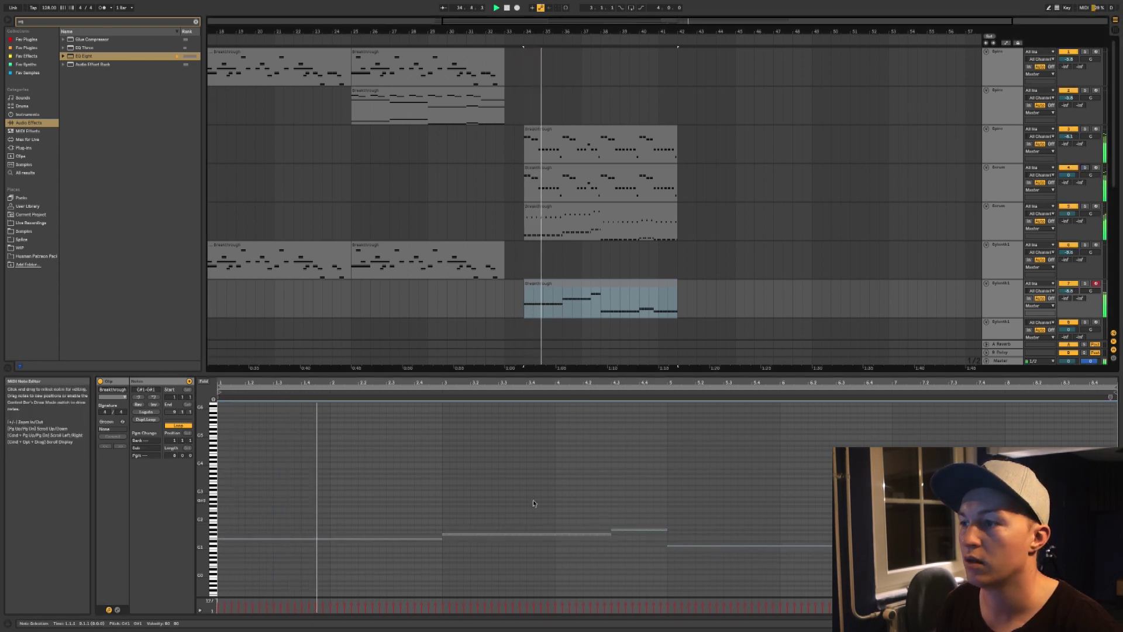
- Transpose all notes of the Sylenth1 bass clip and the Serum bass clip down one semitone
{"action": "left_click", "coordinate": [531, 262]}
{"action": "left_click", "coordinate": [532, 284]}
{"action": "key", "text": "ctrl+a"}
{"action": "key", "text": "Down"}
{"action": "left_click", "coordinate": [551, 210]}
{"action": "left_click", "coordinate": [490, 413]}
{"action": "key", "text": "super+a"}
{"action": "key", "text": "Down"}
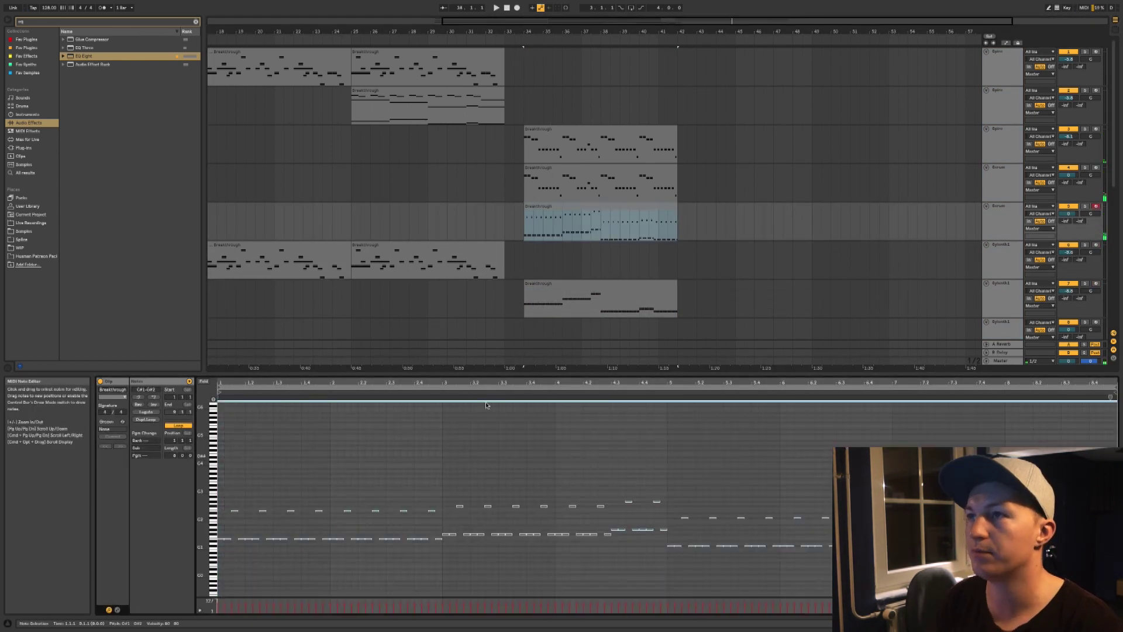
- Transpose all notes of the Serum lead and Spire clips at bar 34 down one semitone and play the section from bar 34
{"action": "left_click", "coordinate": [567, 168]}
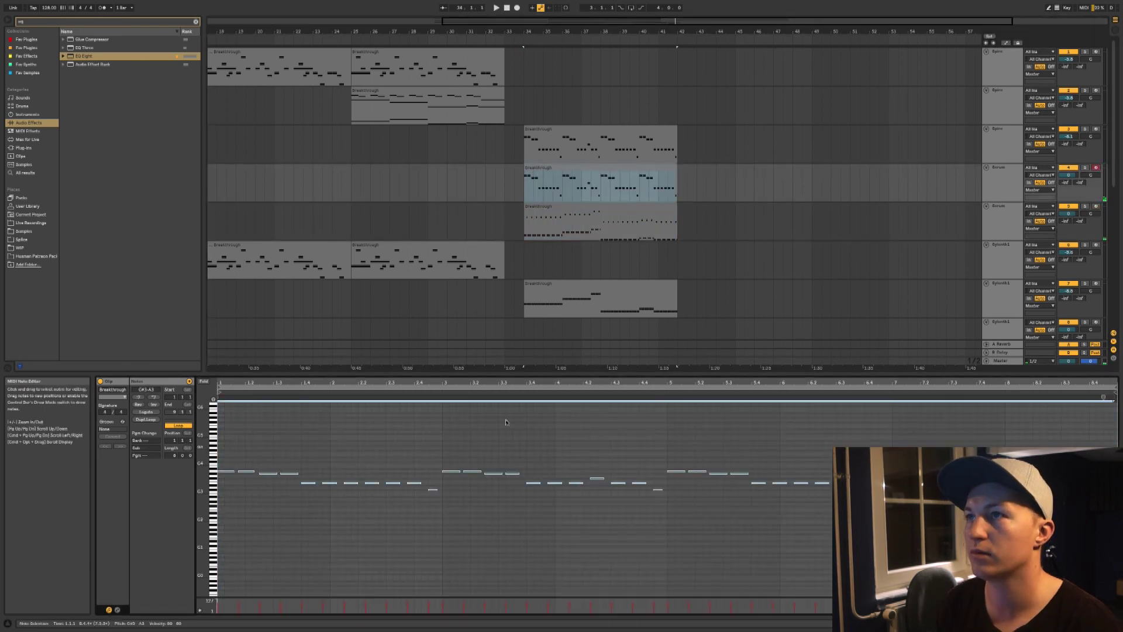
{"action": "key", "text": "Up"}
{"action": "left_click", "coordinate": [500, 439]}
{"action": "key", "text": "ctrl+a"}
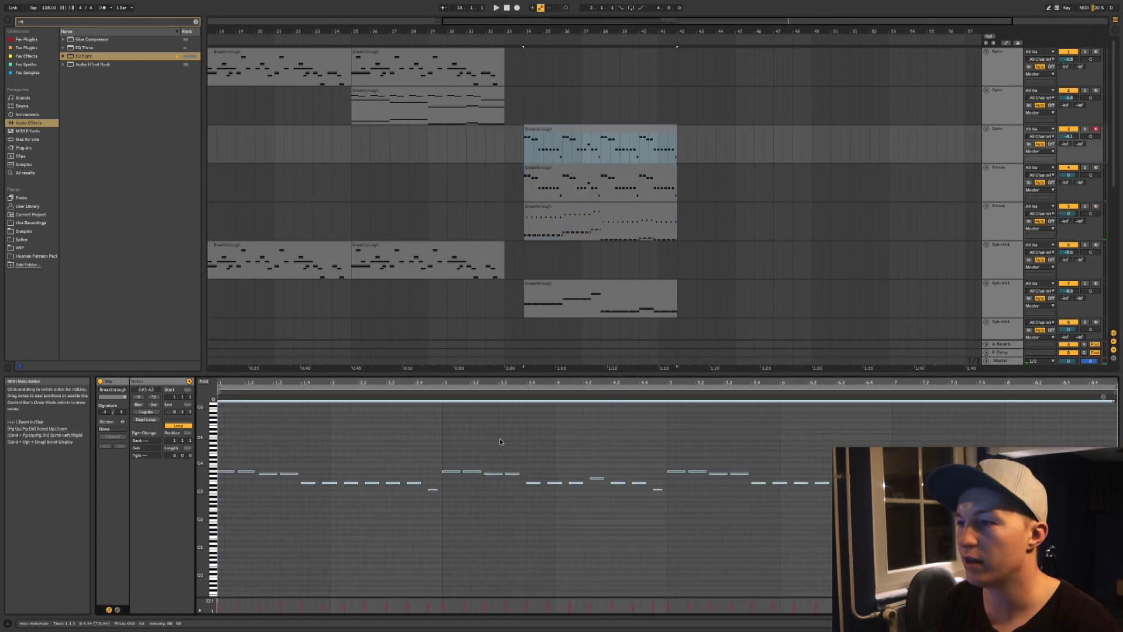
{"action": "key", "text": "Down"}
{"action": "left_click", "coordinate": [525, 216]}
{"action": "key", "text": "space"}
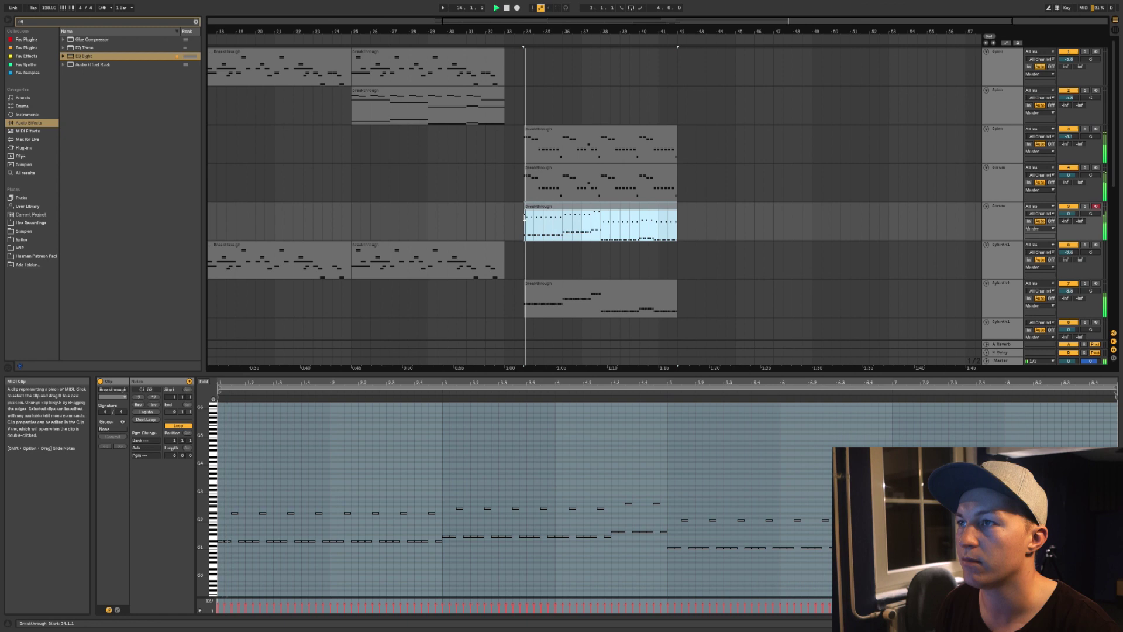
- Solo the Serum and Sylenth1 bass tracks together and compare their clips while playing from bar 34
{"action": "scroll", "coordinate": [620, 262], "scroll_direction": "down", "scroll_amount": 3}
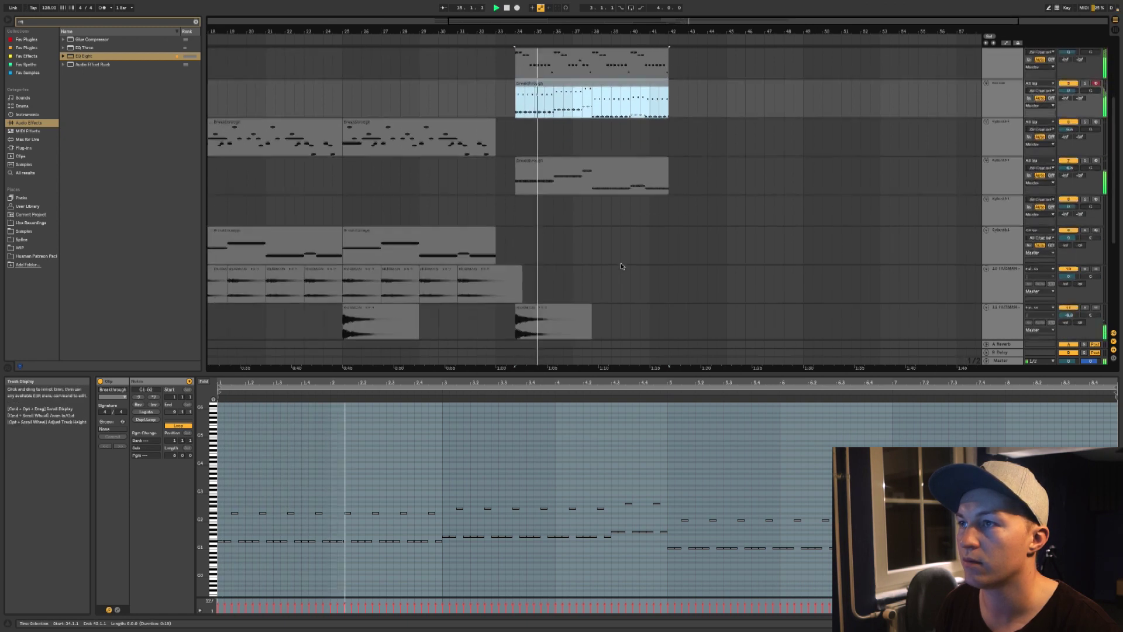
{"action": "scroll", "coordinate": [622, 266], "scroll_direction": "up", "scroll_amount": 3}
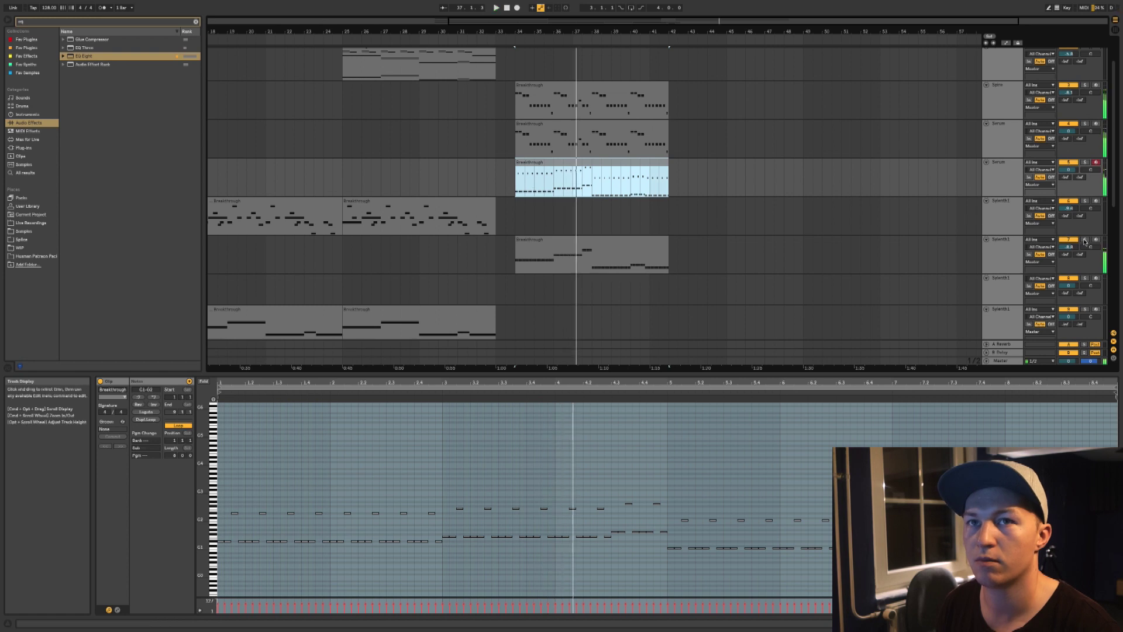
{"action": "left_click", "coordinate": [1086, 162]}
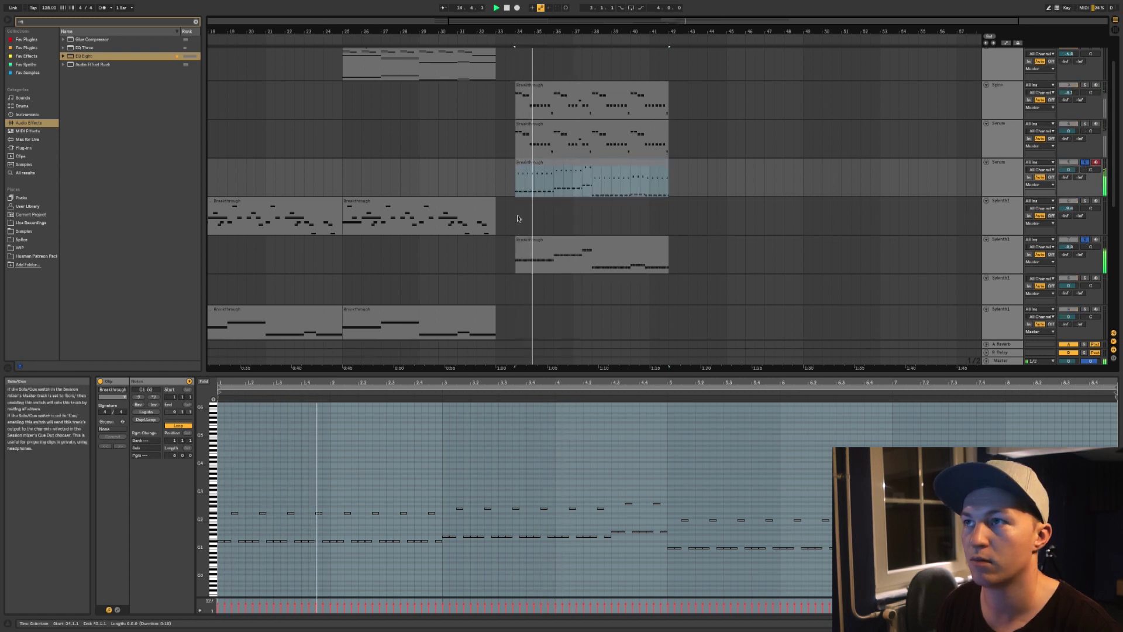
{"action": "left_click", "coordinate": [528, 243]}
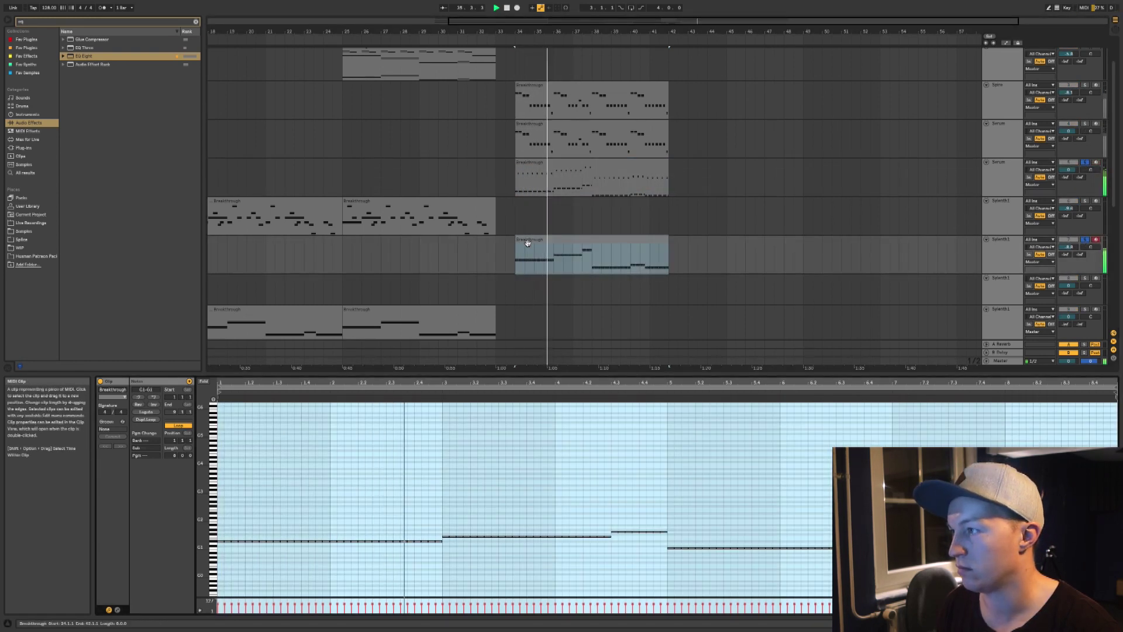
{"action": "left_click", "coordinate": [533, 164]}
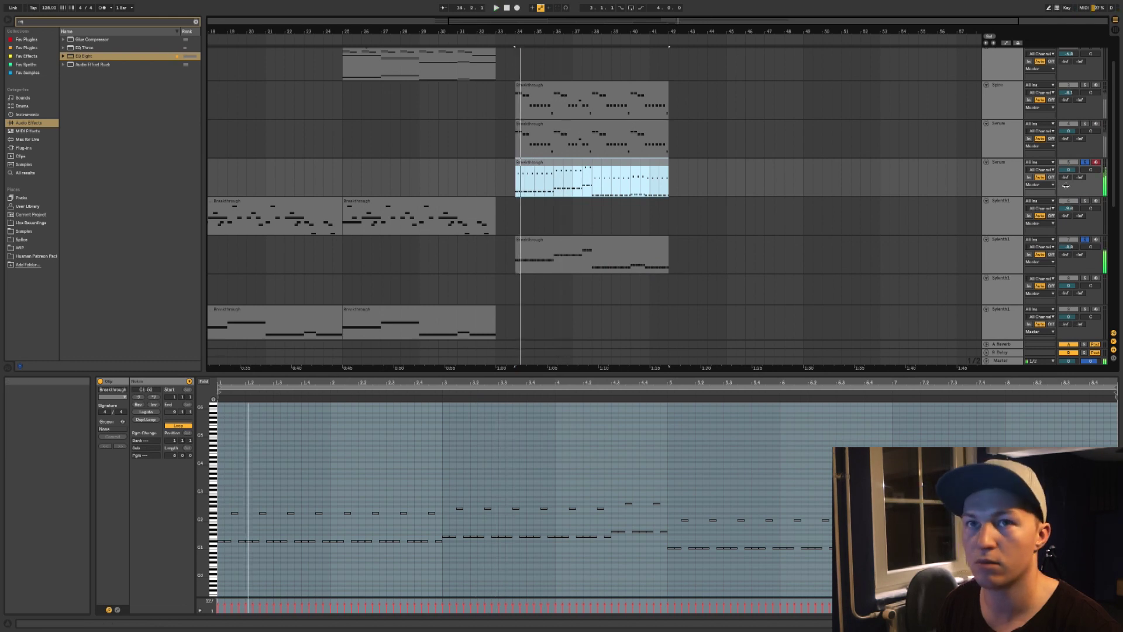
- Transpose all notes of the Sylenth1 bass, Serum bass, Serum lead and Spire clips at bar 34 down one semitone, one clip at a time
{"action": "left_click", "coordinate": [555, 244]}
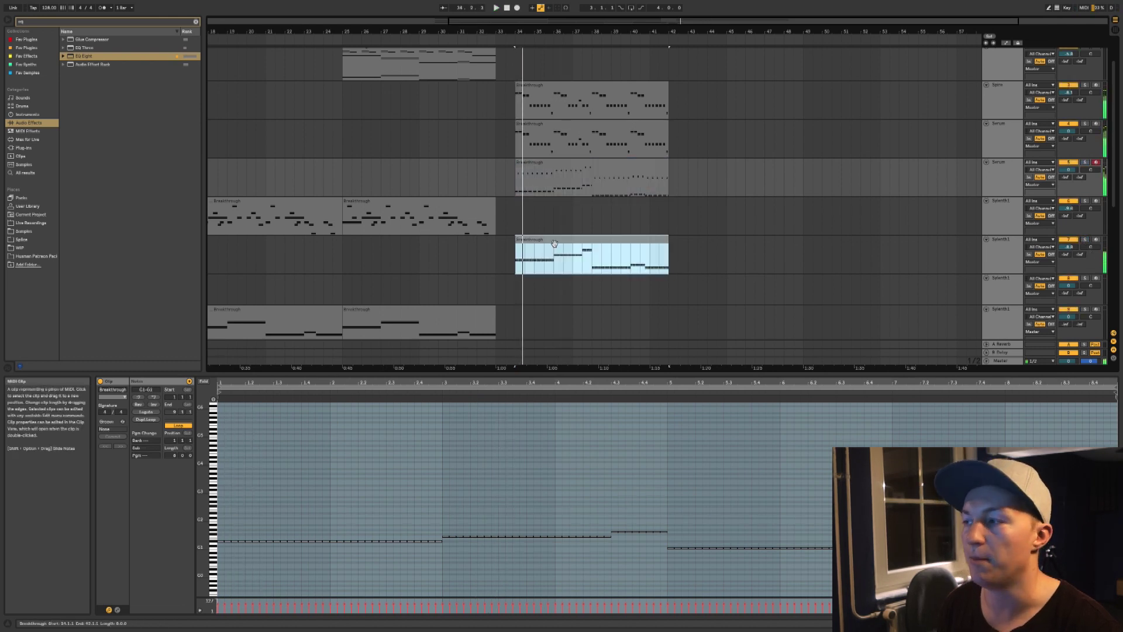
{"action": "left_click", "coordinate": [386, 471]}
{"action": "key", "text": "super+a"}
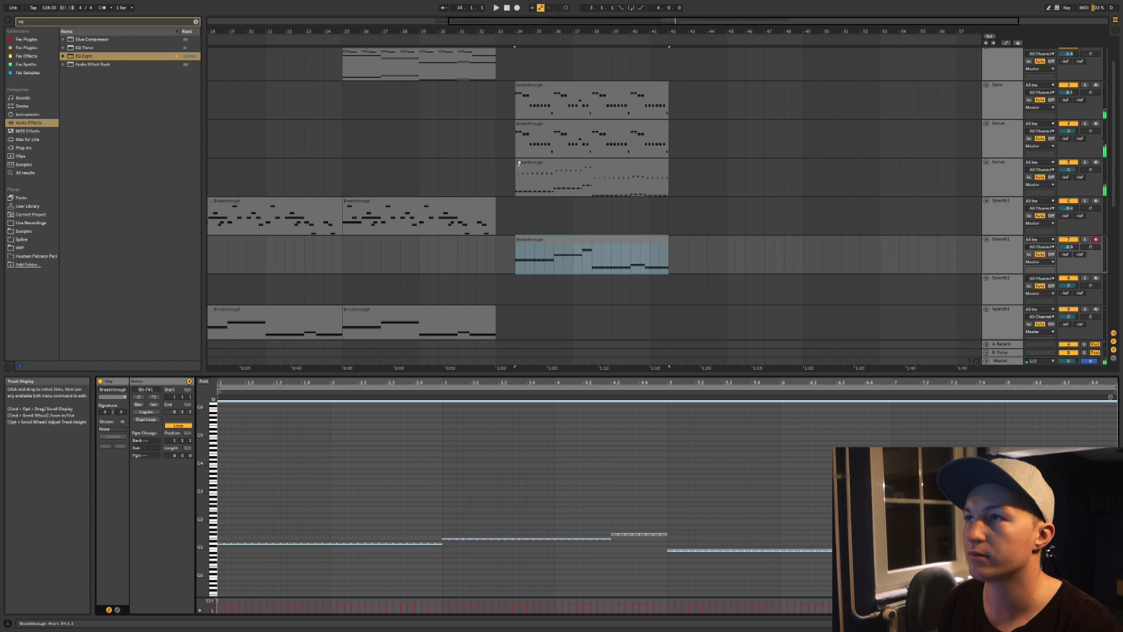
{"action": "left_click", "coordinate": [541, 163]}
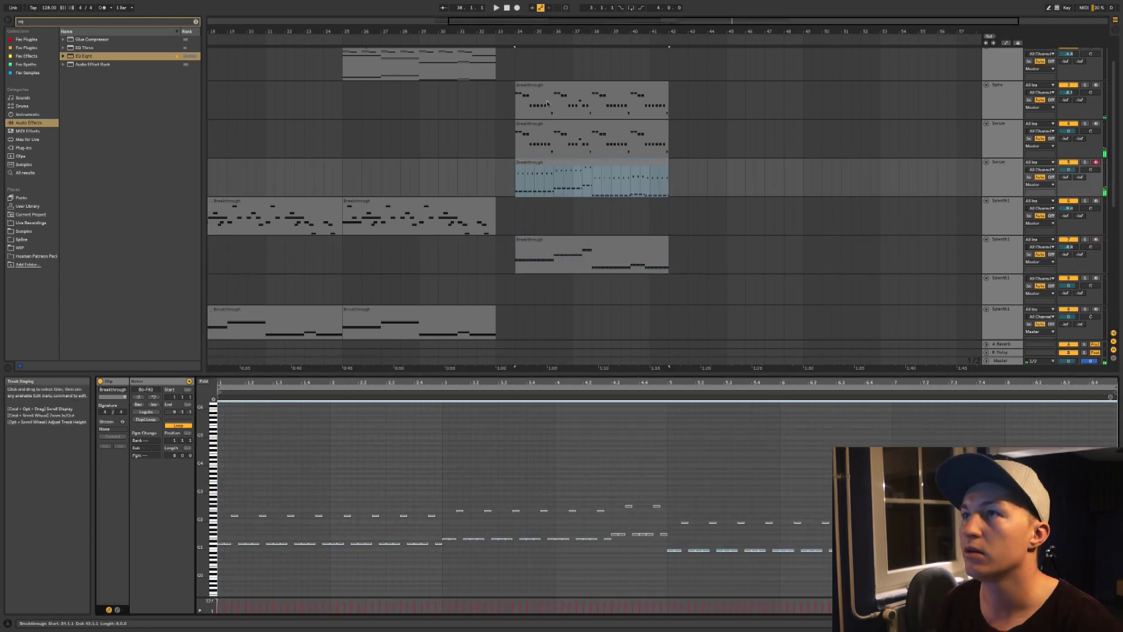
{"action": "left_click", "coordinate": [525, 141]}
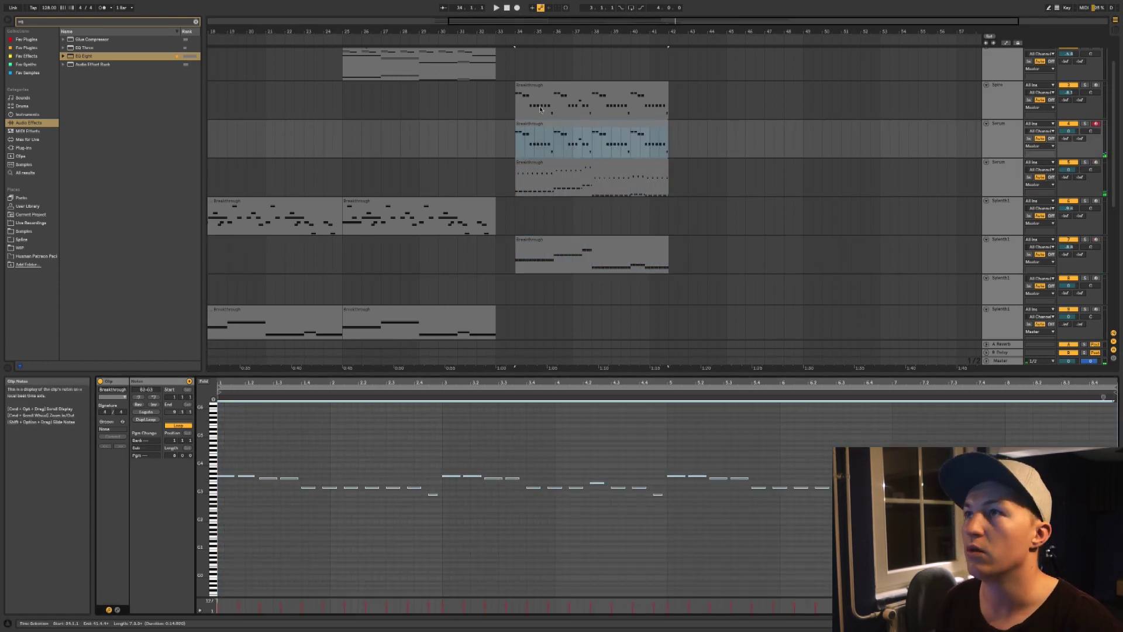
{"action": "left_click", "coordinate": [537, 104]}
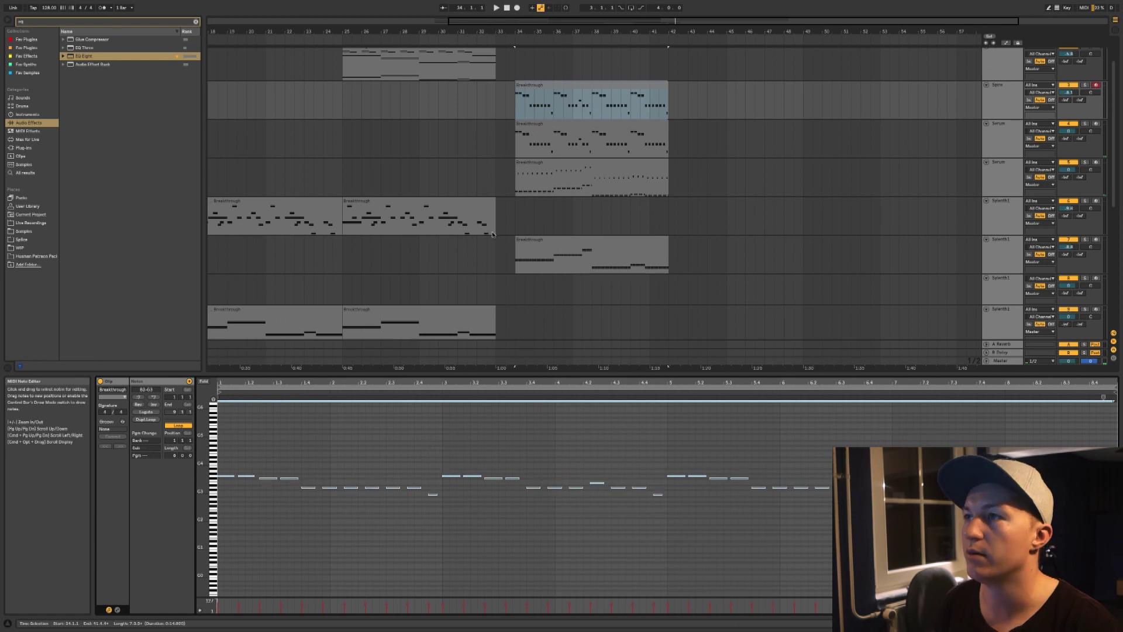
- Play the transition from about bar 32 into the drop and examine the FX clips before bar 34
{"action": "left_click", "coordinate": [482, 239]}
{"action": "key", "text": "space"}
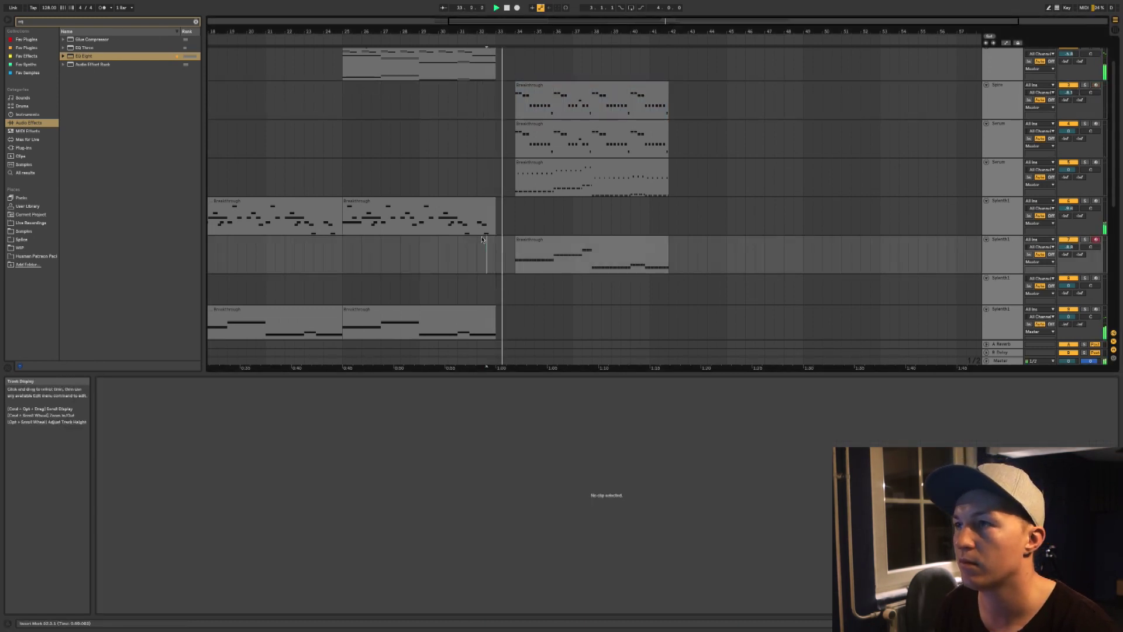
{"action": "scroll", "coordinate": [482, 239], "scroll_direction": "down", "scroll_amount": 5}
{"action": "scroll", "coordinate": [483, 240], "scroll_direction": "down", "scroll_amount": 4}
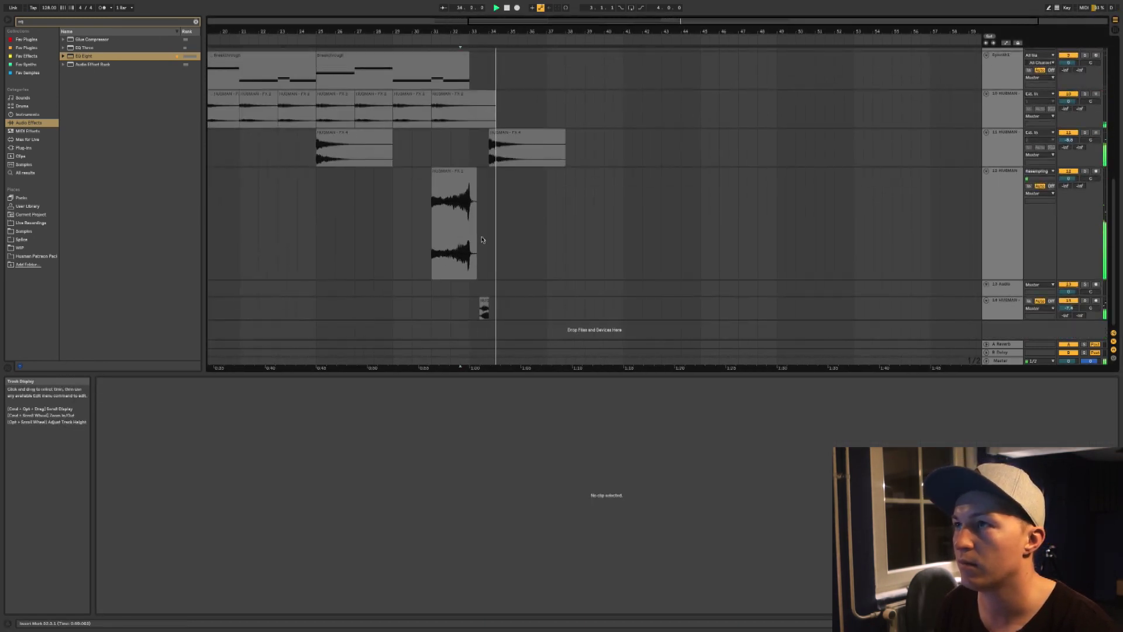
{"action": "scroll", "coordinate": [485, 241], "scroll_direction": "up", "scroll_amount": 5}
{"action": "scroll", "coordinate": [468, 258], "scroll_direction": "down", "scroll_amount": 5}
{"action": "left_click", "coordinate": [459, 258]}
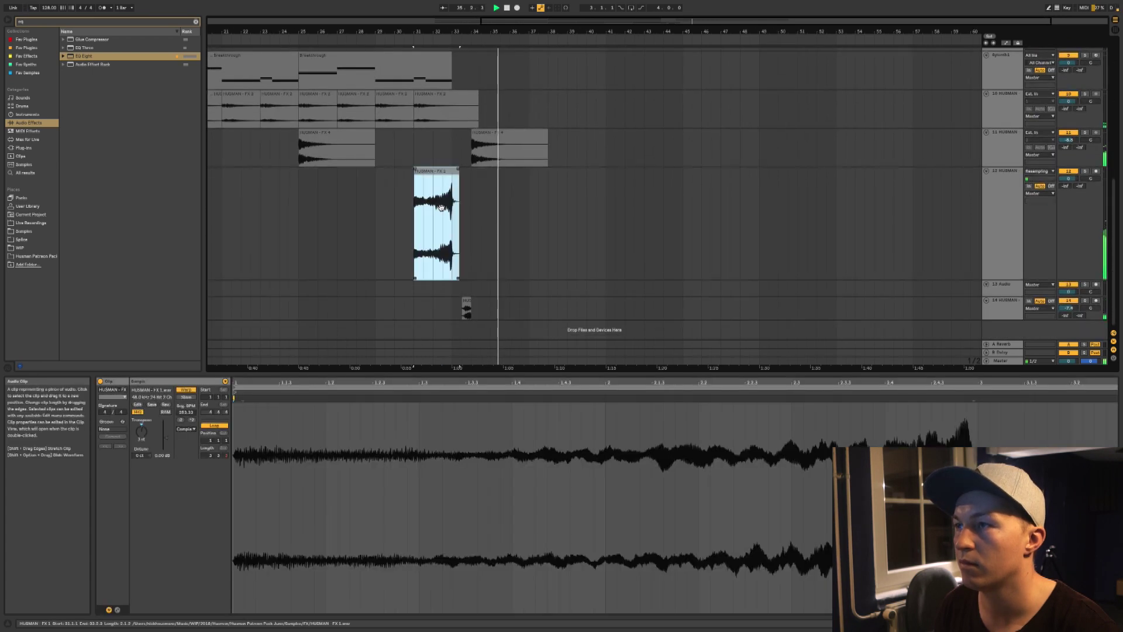
{"action": "left_click", "coordinate": [466, 306]}
{"action": "left_click", "coordinate": [440, 242]}
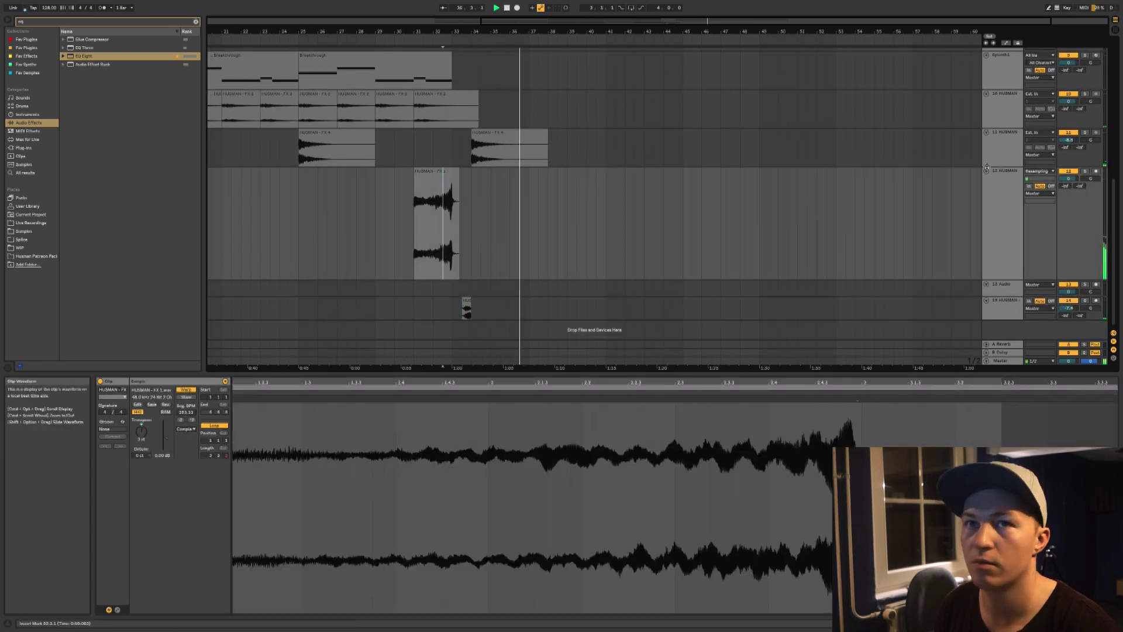
{"action": "scroll", "coordinate": [671, 213], "scroll_direction": "up", "scroll_amount": 7}
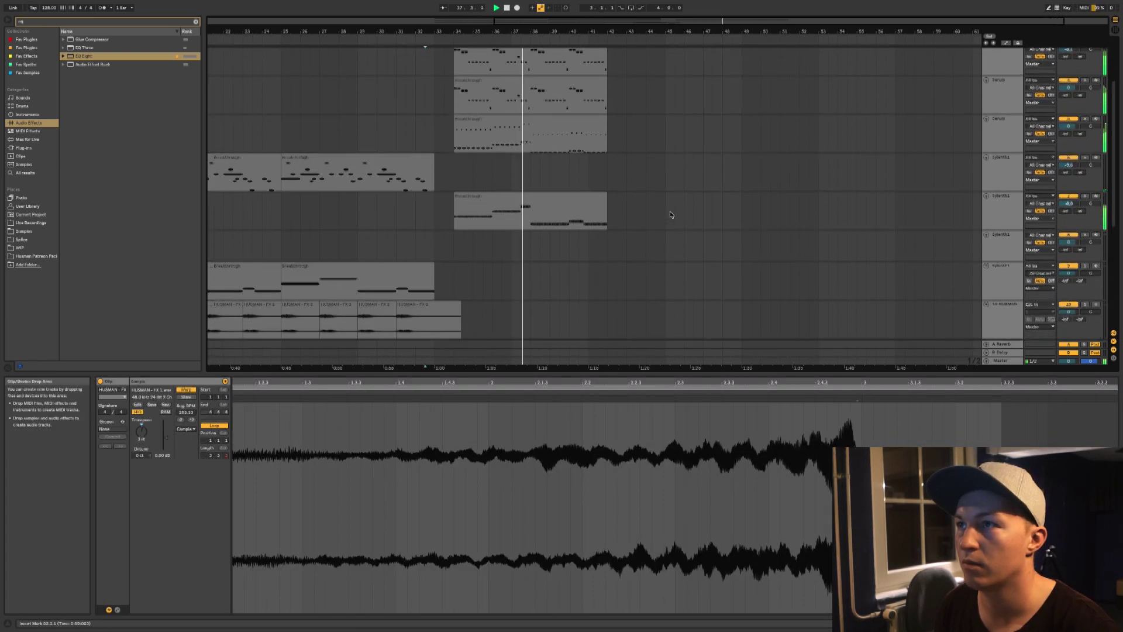
{"action": "scroll", "coordinate": [671, 213], "scroll_direction": "up", "scroll_amount": 3}
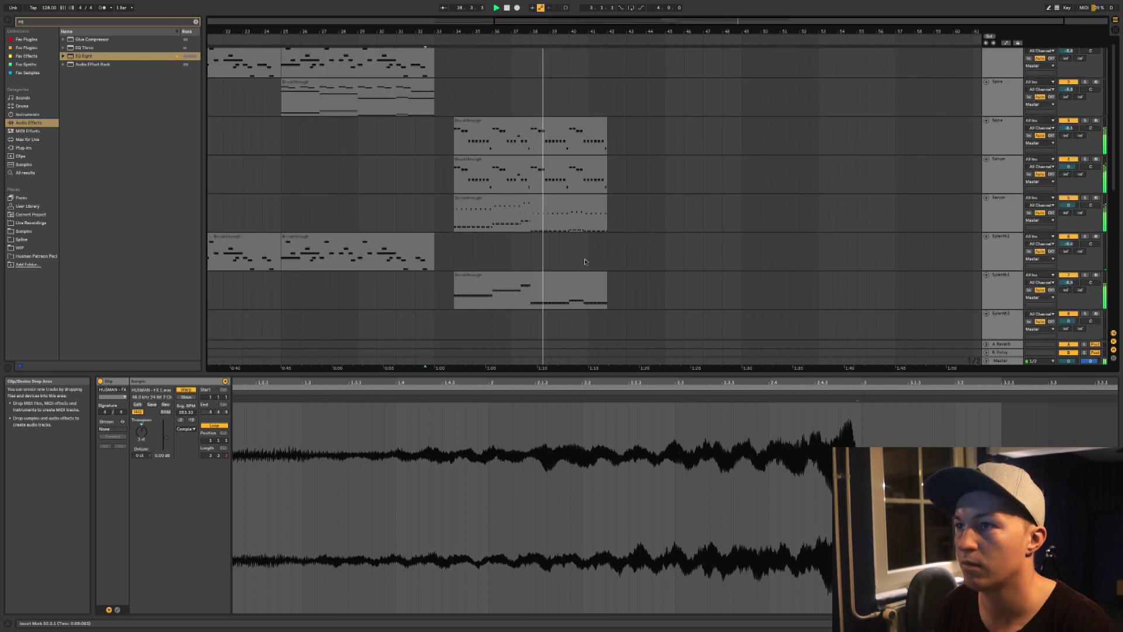
- Transpose all notes in the second half of the Serum bass clip, from bar 38, up one octave
{"action": "left_click", "coordinate": [585, 287]}
{"action": "left_click", "coordinate": [534, 211]}
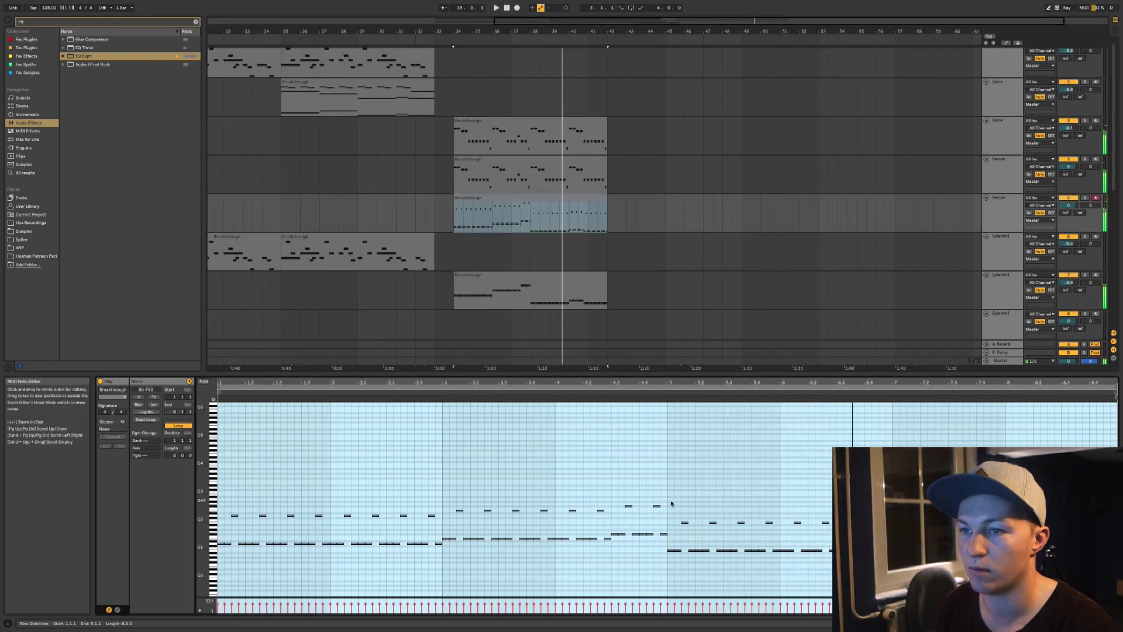
{"action": "left_click_drag", "start_coordinate": [671, 503], "coordinate": [1112, 597]}
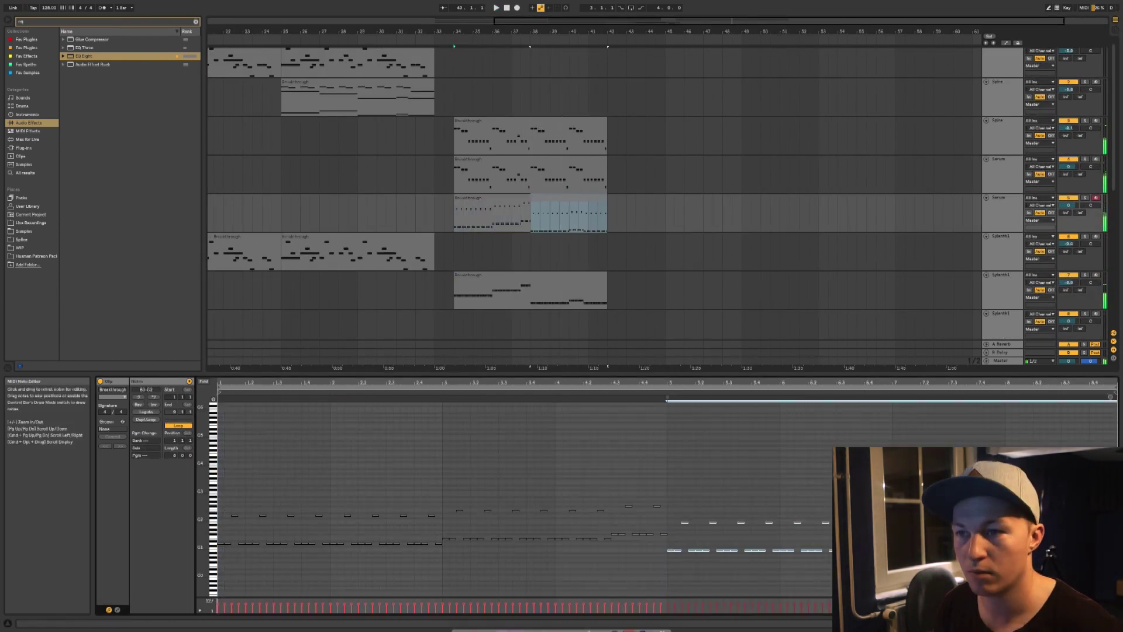
{"action": "key", "text": "shift+Up"}
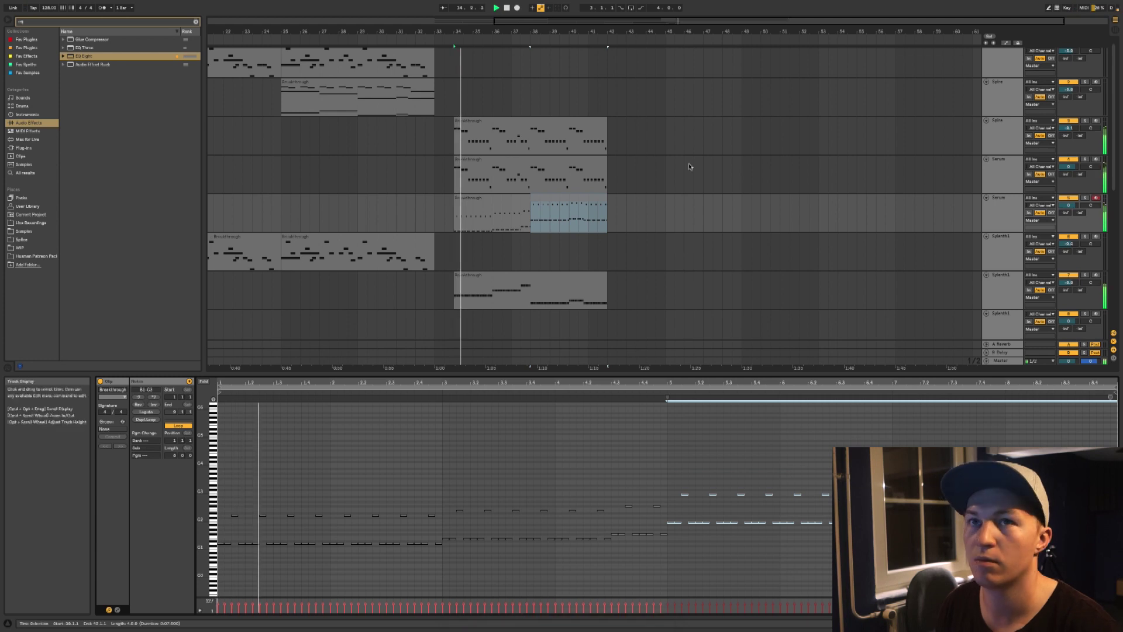
- Solo the Serum bass track, open its LEAD - HYPERSAW Serum instrument and set the filter cutoff to about 8.8 kHz
{"action": "left_click", "coordinate": [1084, 198]}
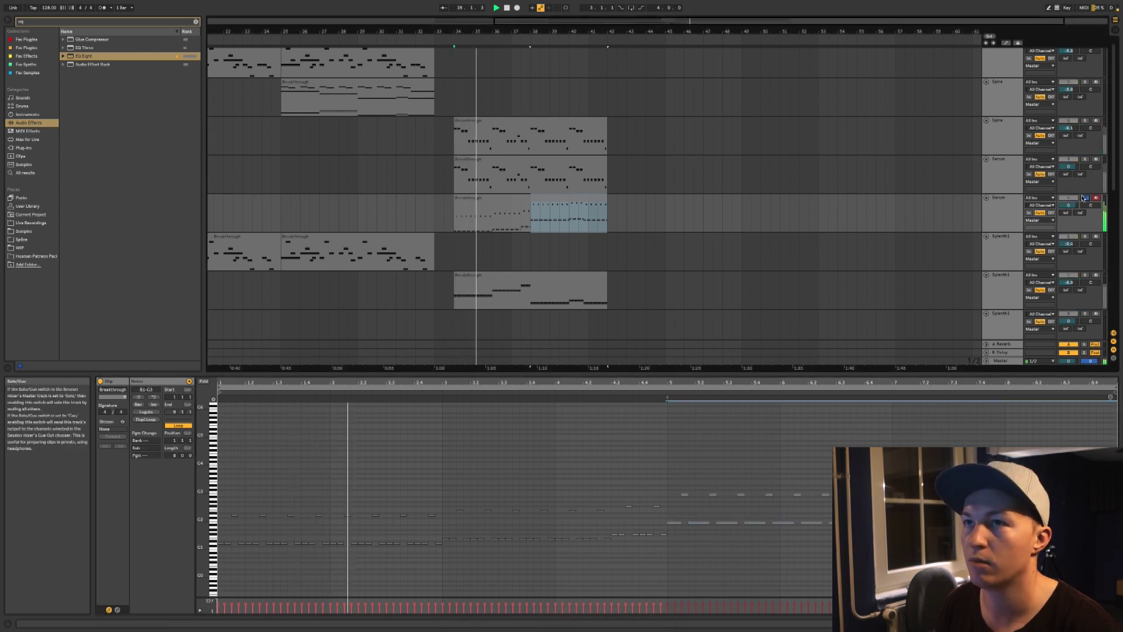
{"action": "left_click", "coordinate": [1015, 198]}
{"action": "key", "text": "Down"}
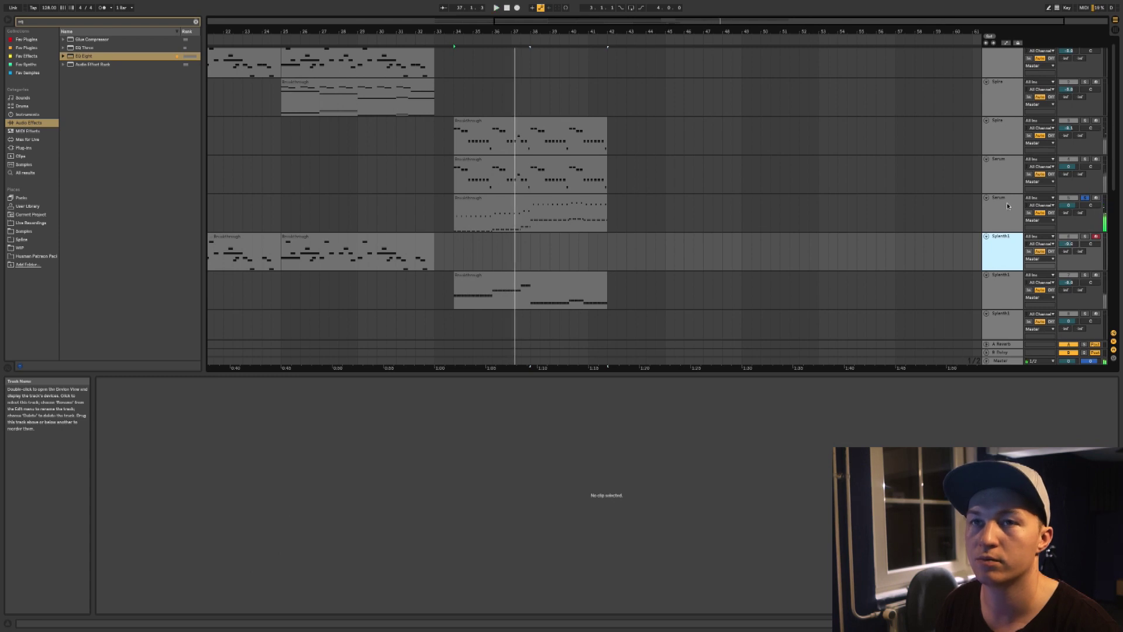
{"action": "left_click", "coordinate": [1008, 202]}
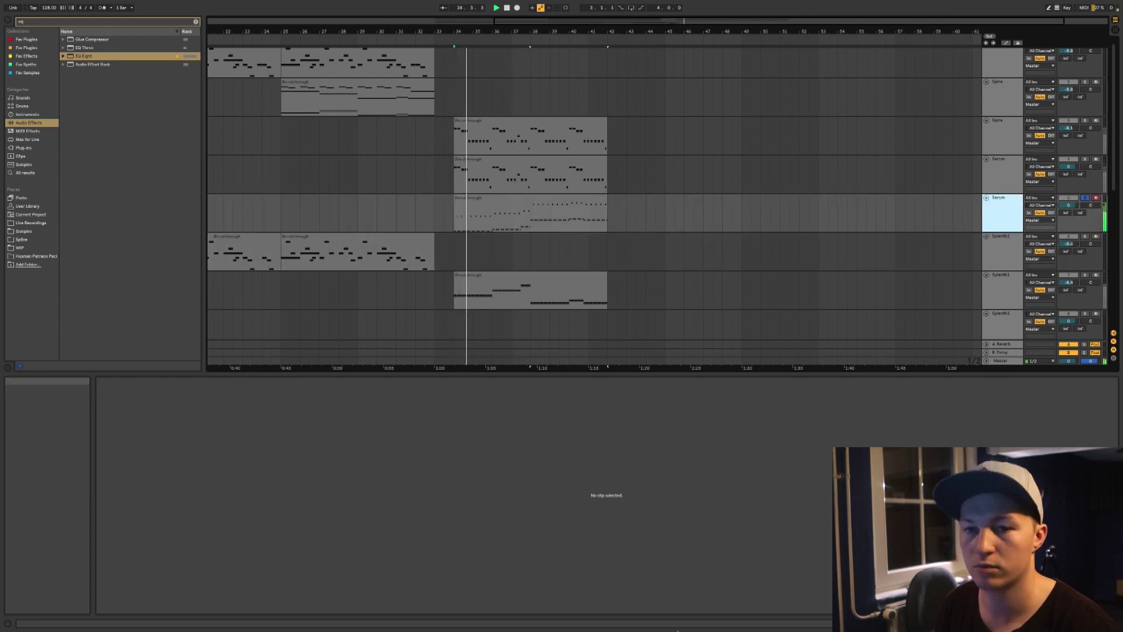
{"action": "key", "text": "shift+Tab"}
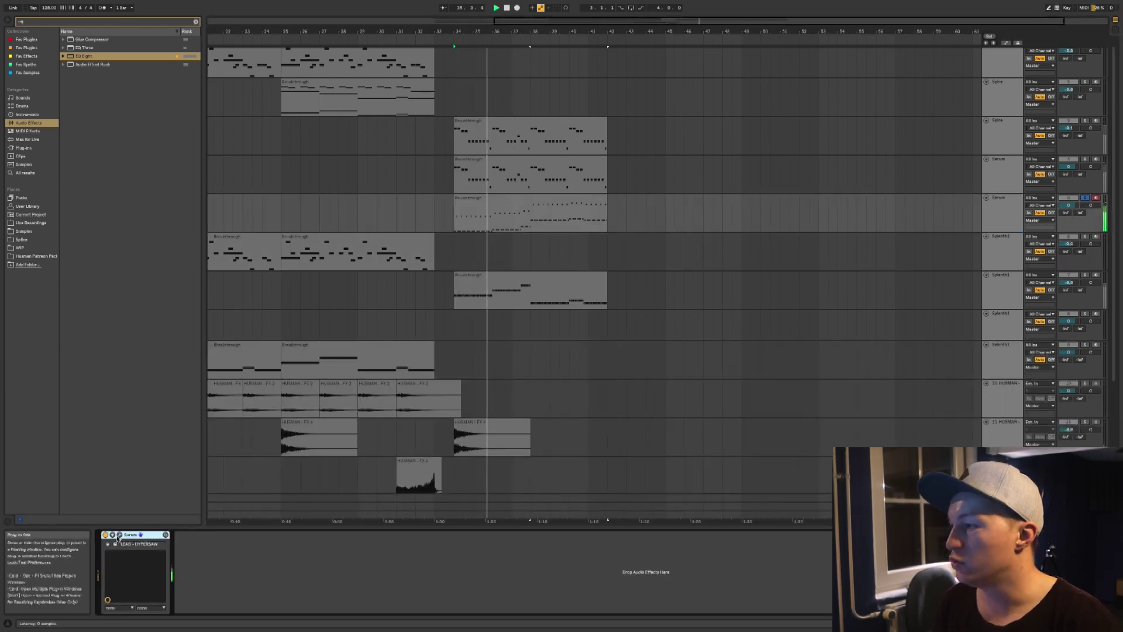
{"action": "left_click", "coordinate": [120, 535]}
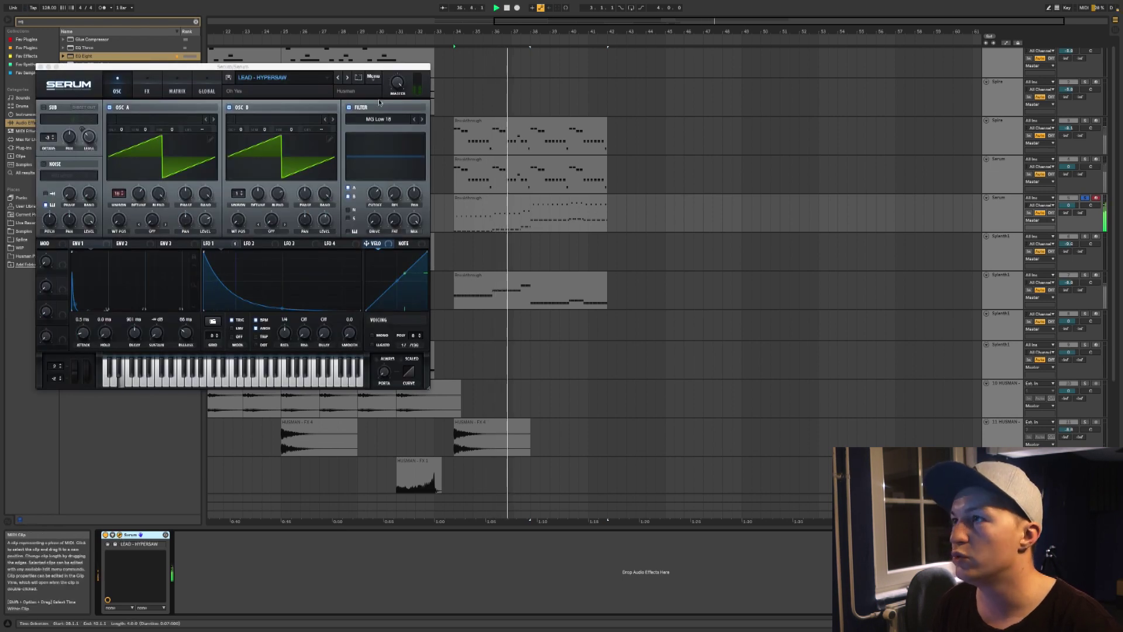
{"action": "left_click_drag", "start_coordinate": [376, 195], "coordinate": [375, 179]}
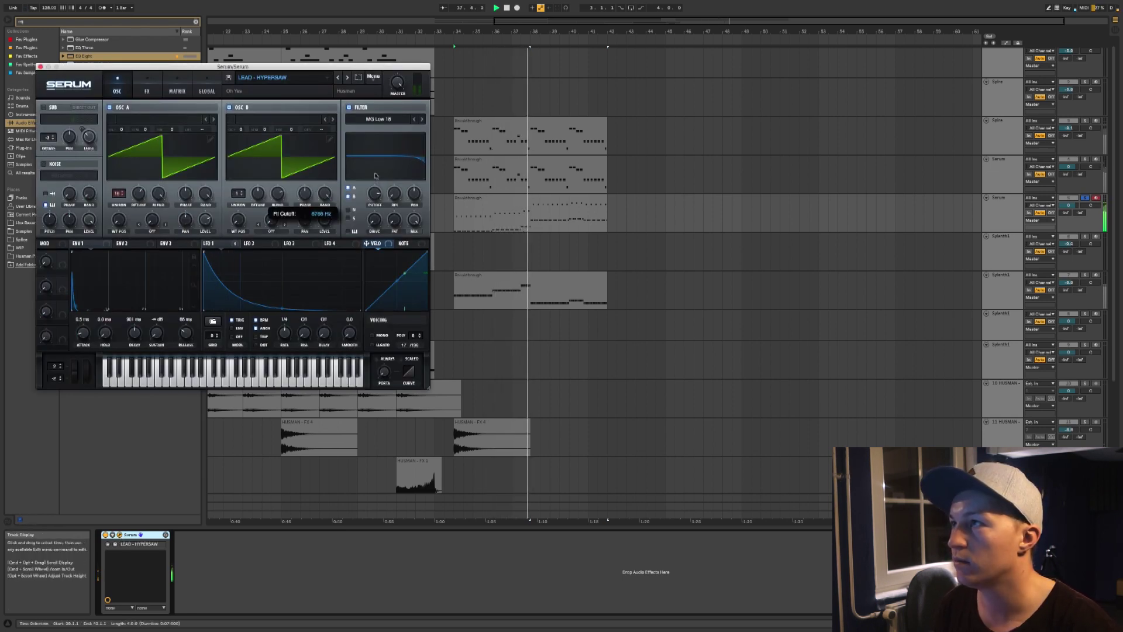
- Set the wet mix of Serum's reverb effect to 33% and close the instrument window
{"action": "left_click", "coordinate": [147, 89]}
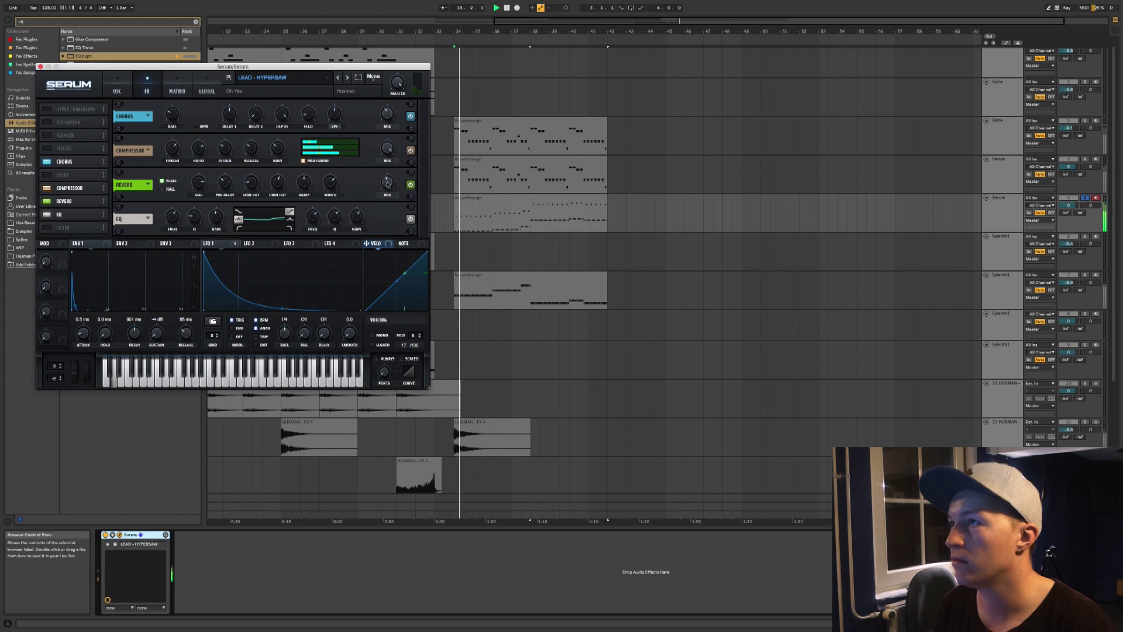
{"action": "left_click_drag", "start_coordinate": [385, 183], "coordinate": [392, 174]}
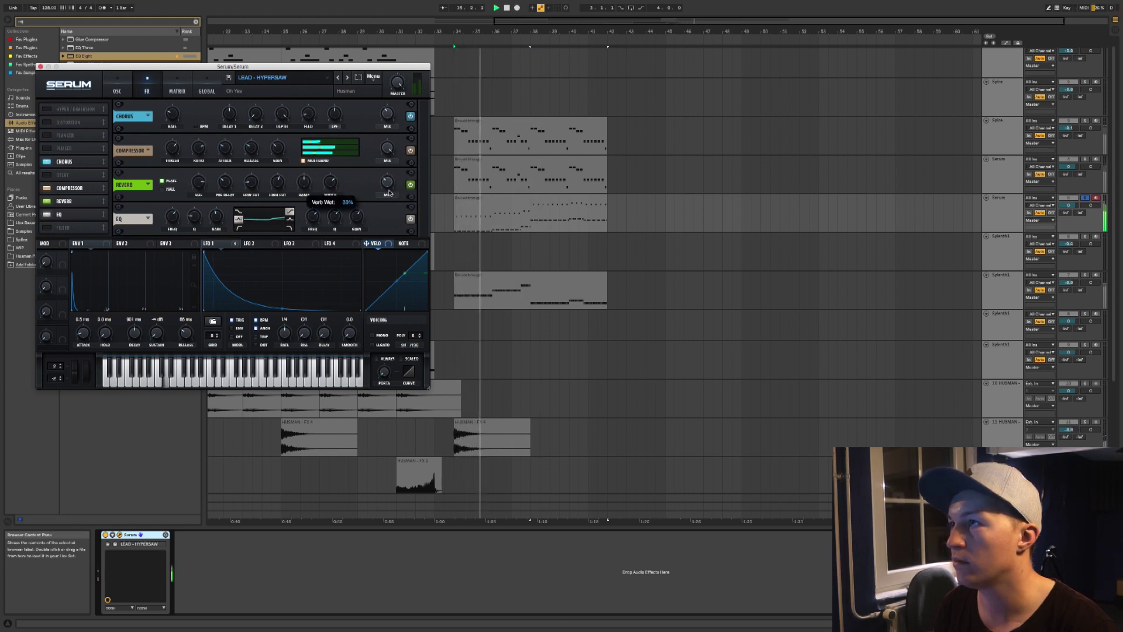
{"action": "left_click", "coordinate": [40, 66]}
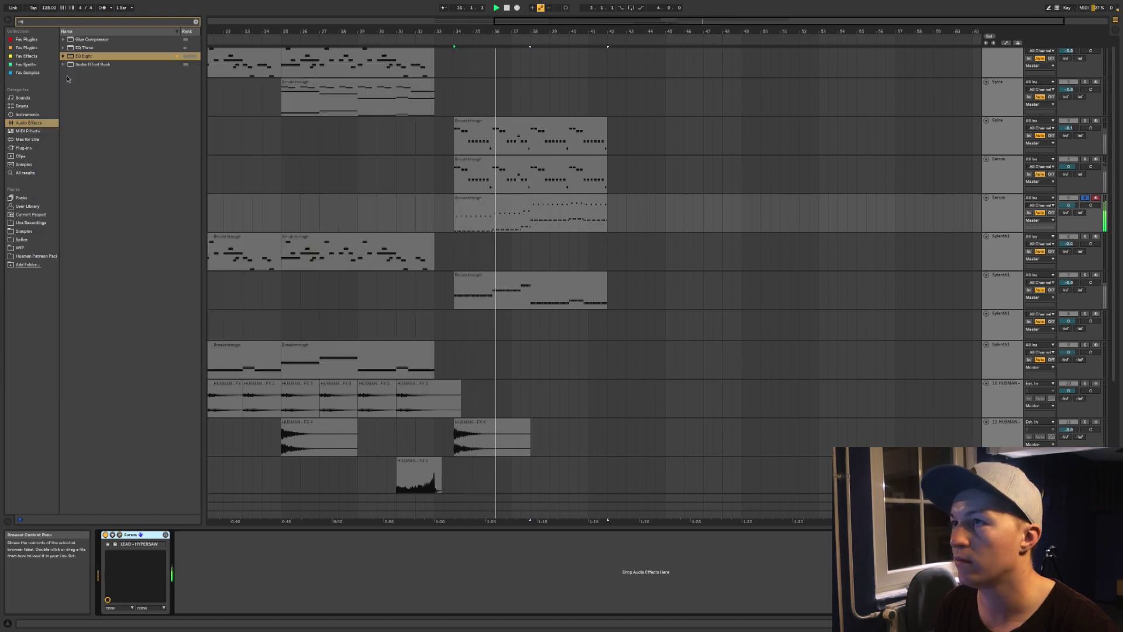
- Add EQ Eight after Serum on the bass track, dip the upper mids, boost the highs and play the result
{"action": "left_click", "coordinate": [475, 201]}
{"action": "key", "text": "space"}
{"action": "key", "text": "space"}
{"action": "left_click_drag", "start_coordinate": [88, 57], "coordinate": [347, 552]}
{"action": "double_click", "coordinate": [345, 569]}
{"action": "key", "text": "space"}
{"action": "key", "text": "space"}
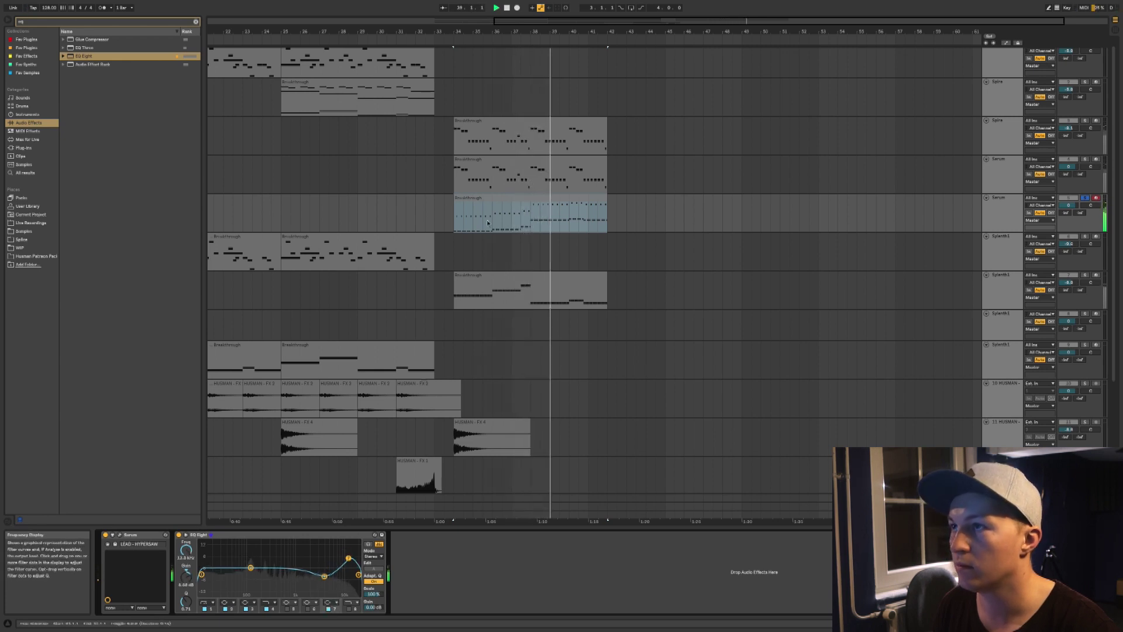
- Transpose only the upper notes in the first half of the Serum bass clip up one octave and play from bar 34
{"action": "double_click", "coordinate": [460, 198]}
{"action": "left_click_drag", "start_coordinate": [233, 523], "coordinate": [1122, 263]}
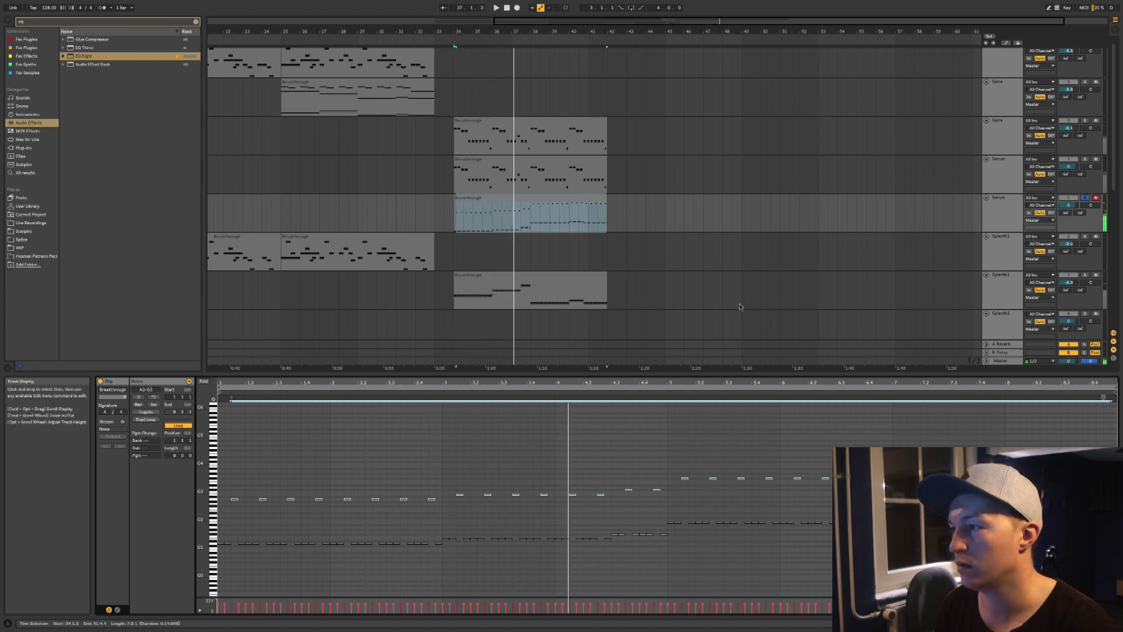
{"action": "key", "text": "super+z"}
{"action": "key", "text": "space"}
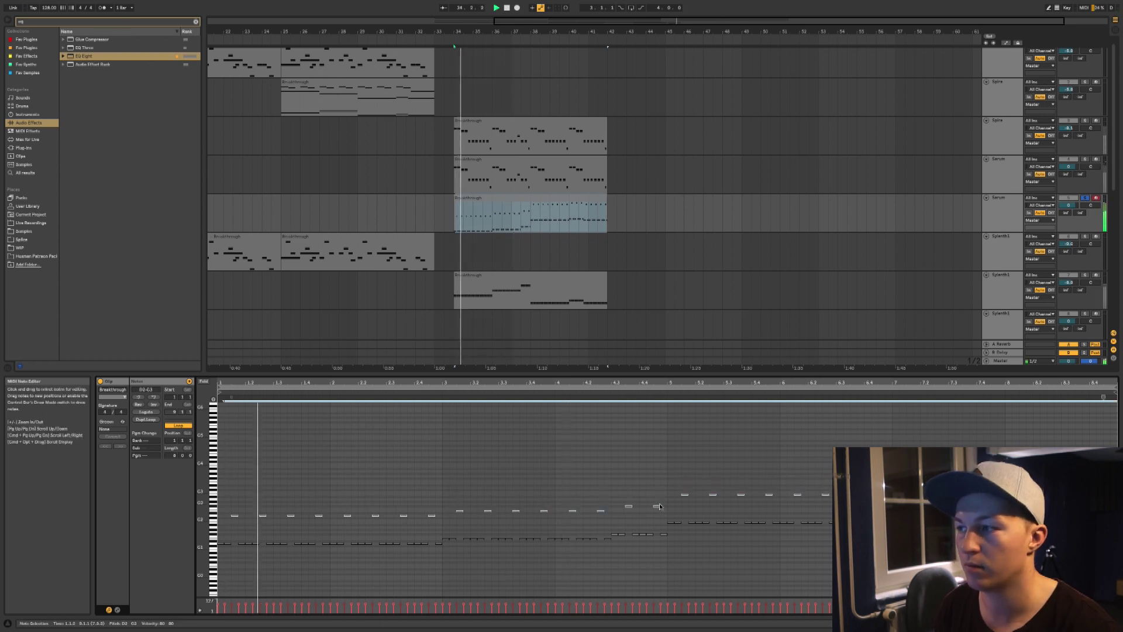
{"action": "left_click_drag", "start_coordinate": [670, 410], "coordinate": [218, 523]}
{"action": "key", "text": "shift+Up"}
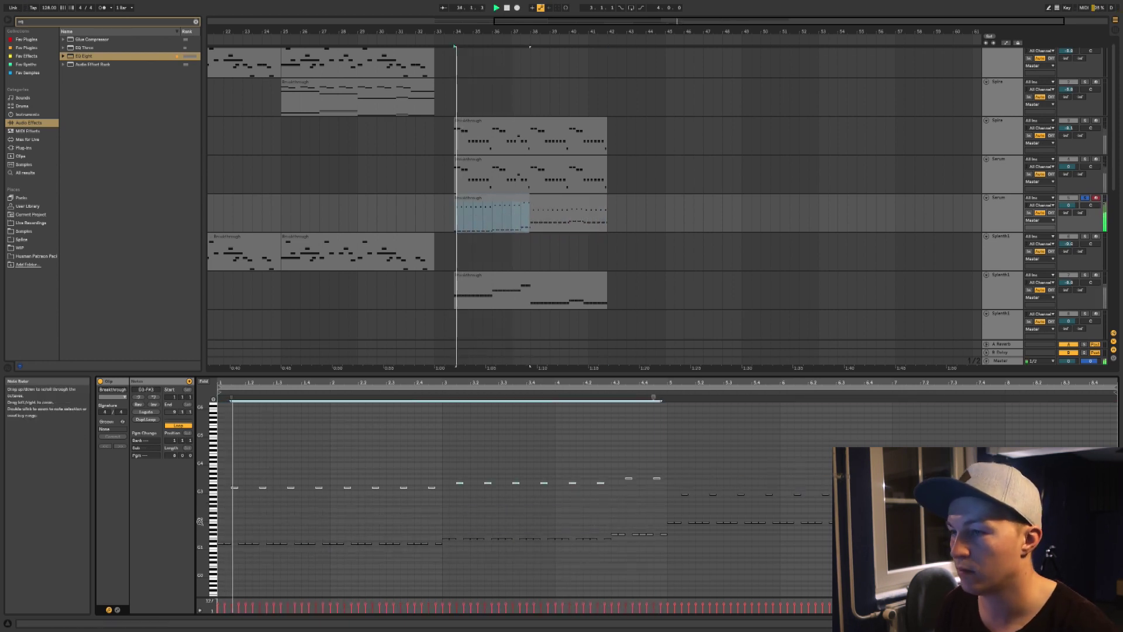
- Try mono voicing with portamento in the Serum bass track's LEAD - HYPERSAW instrument and play from bar 34
{"action": "key", "text": "shift+Tab"}
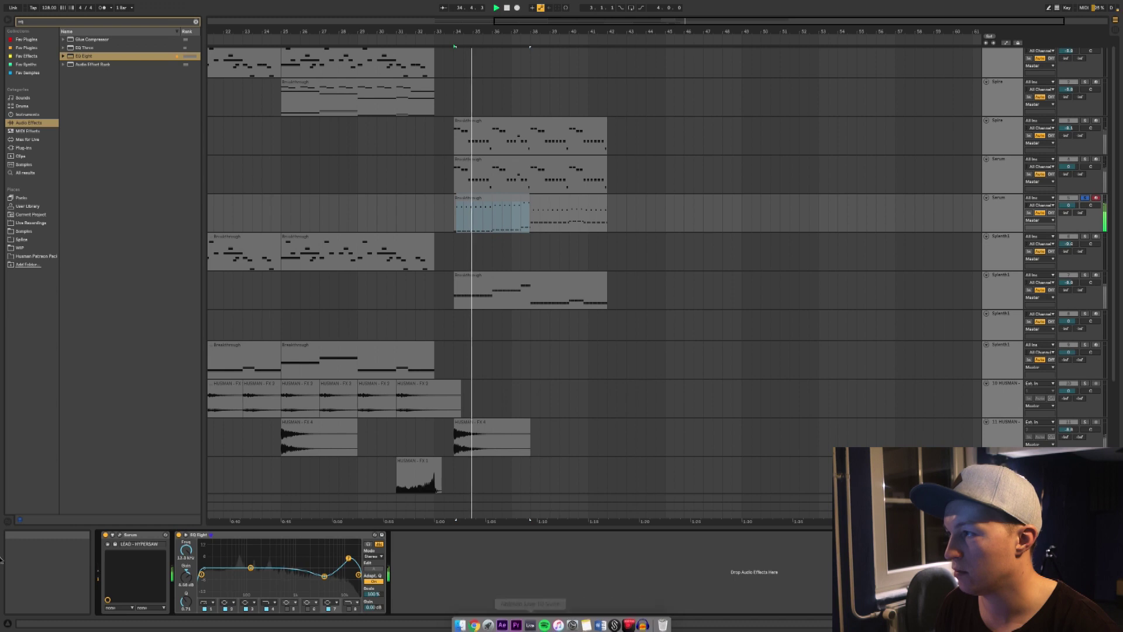
{"action": "left_click", "coordinate": [107, 544]}
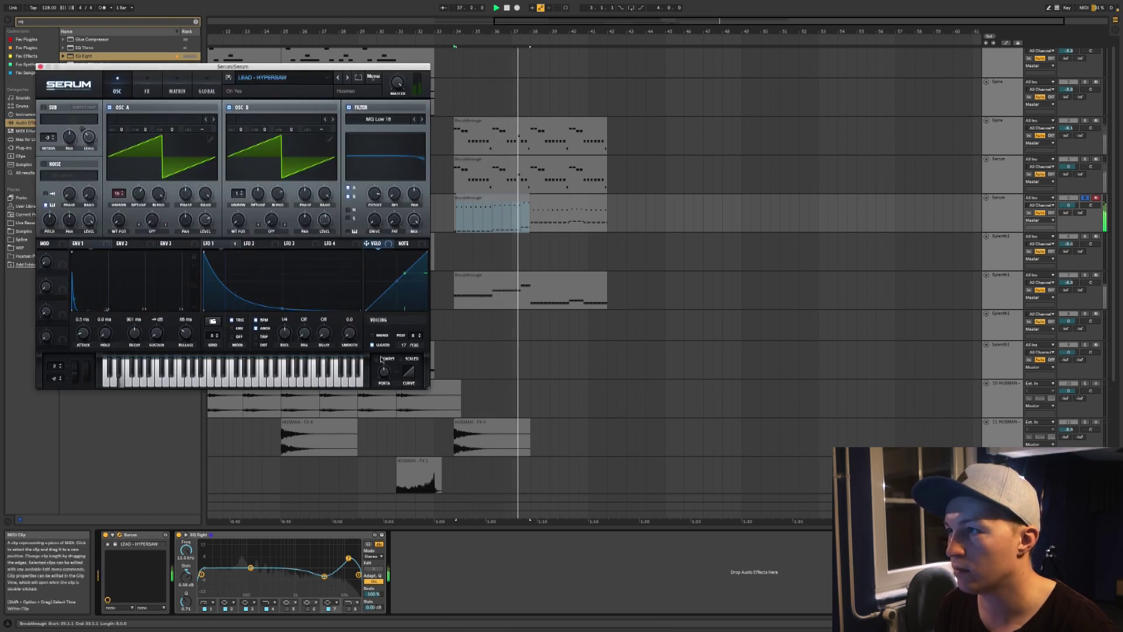
{"action": "left_click", "coordinate": [373, 336]}
{"action": "mouse_move", "coordinate": [386, 378]}
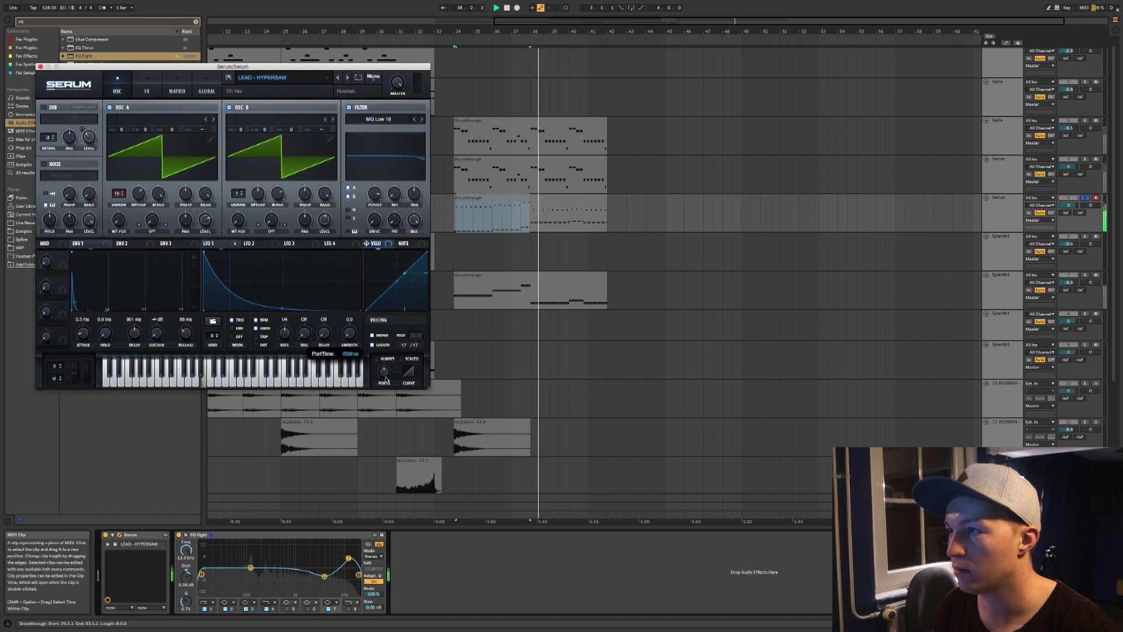
{"action": "left_click", "coordinate": [377, 359]}
{"action": "key", "text": "space"}
{"action": "key", "text": "space"}
{"action": "left_click_drag", "start_coordinate": [385, 373], "coordinate": [384, 381]}
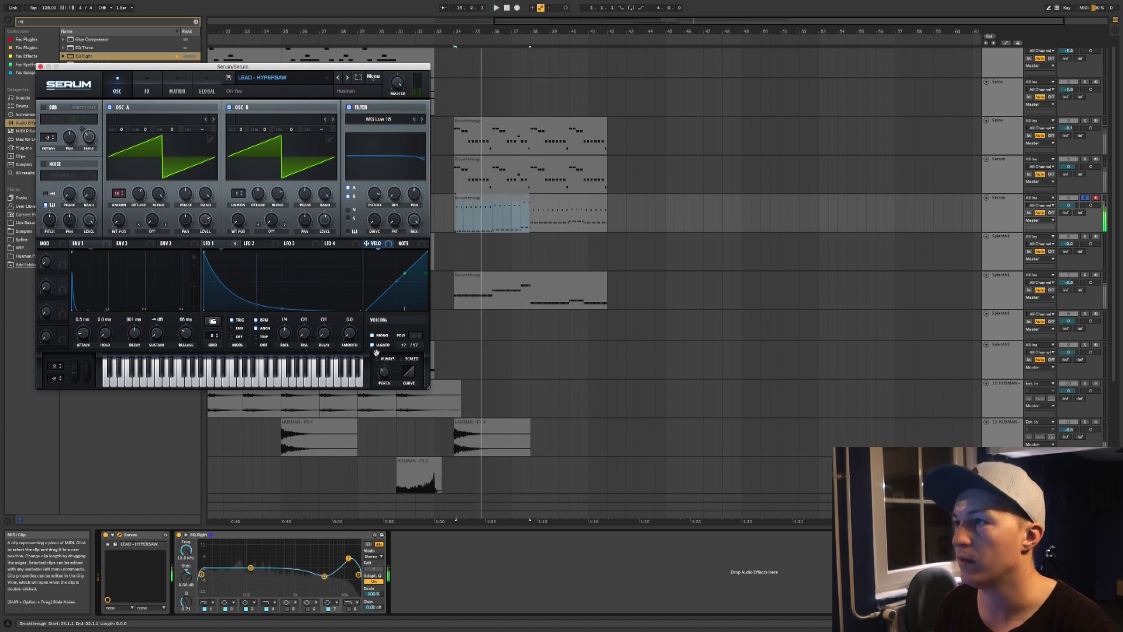
{"action": "key", "text": "space"}
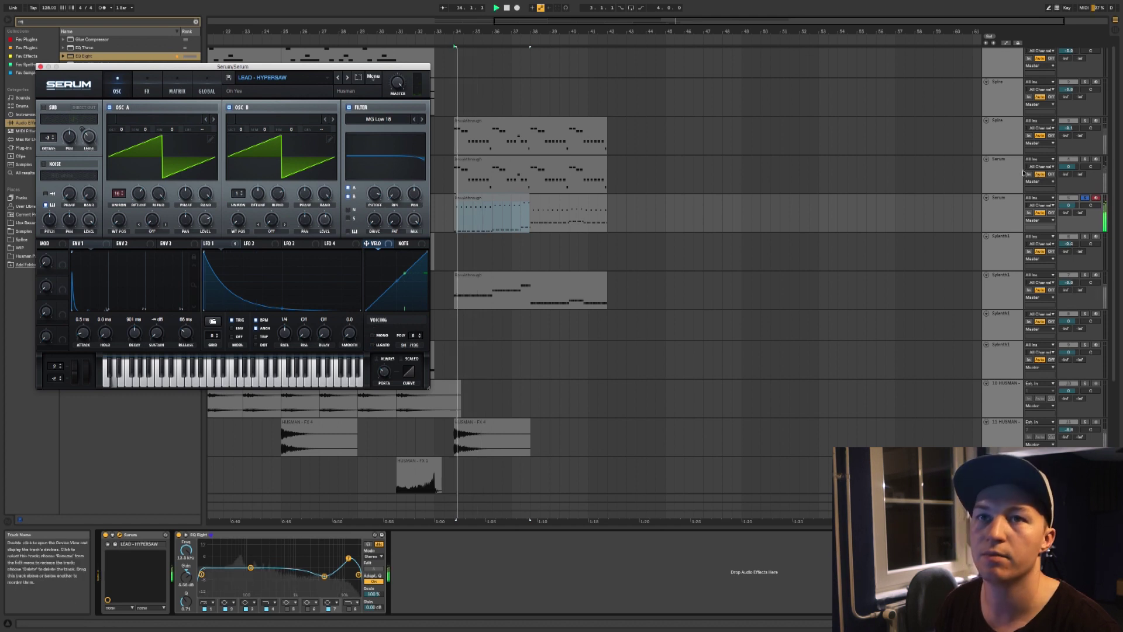
- Unsolo the Serum bass track, hide its instrument window and slightly lower the volume of the Spire lead track in the drop
{"action": "left_click", "coordinate": [1085, 198]}
{"action": "left_click", "coordinate": [532, 199]}
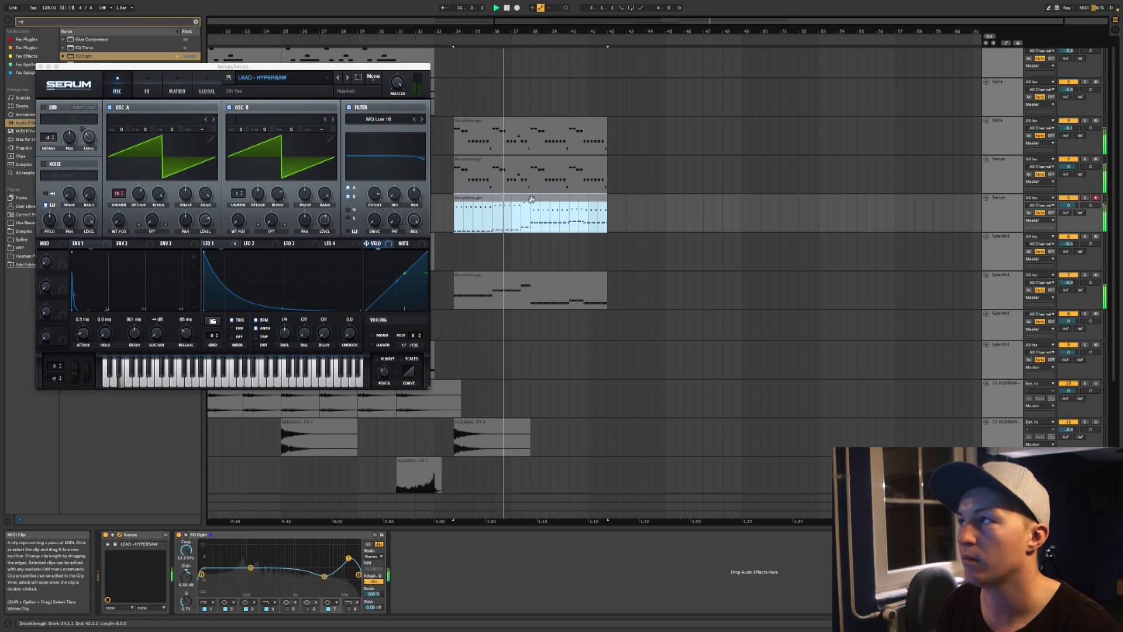
{"action": "key", "text": "super+alt+p"}
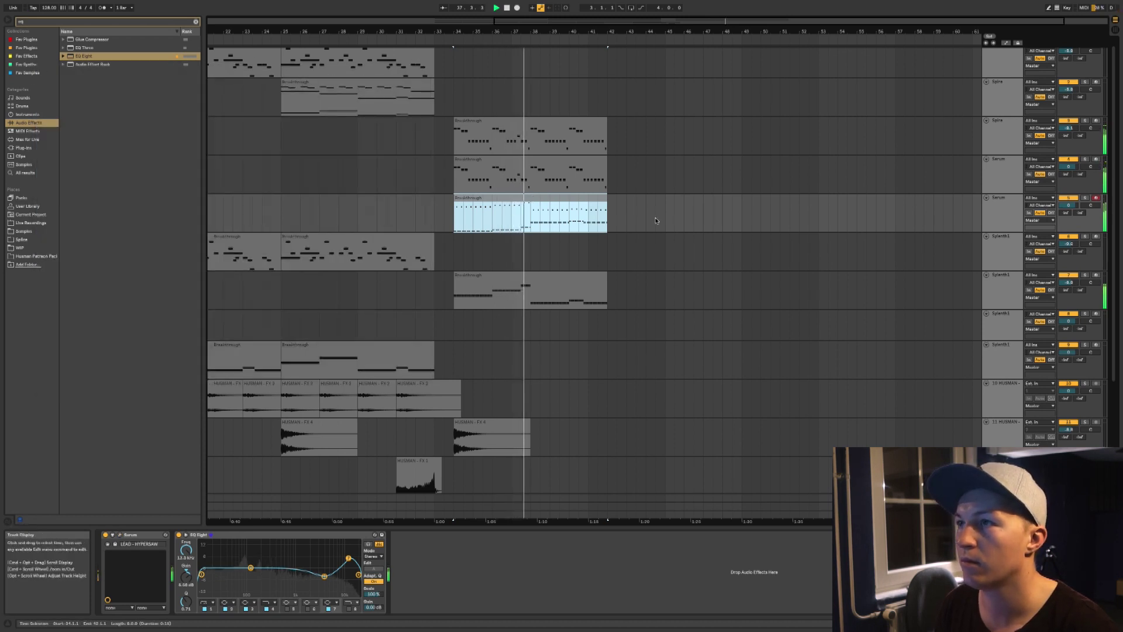
{"action": "left_click_drag", "start_coordinate": [1069, 128], "coordinate": [1070, 132]}
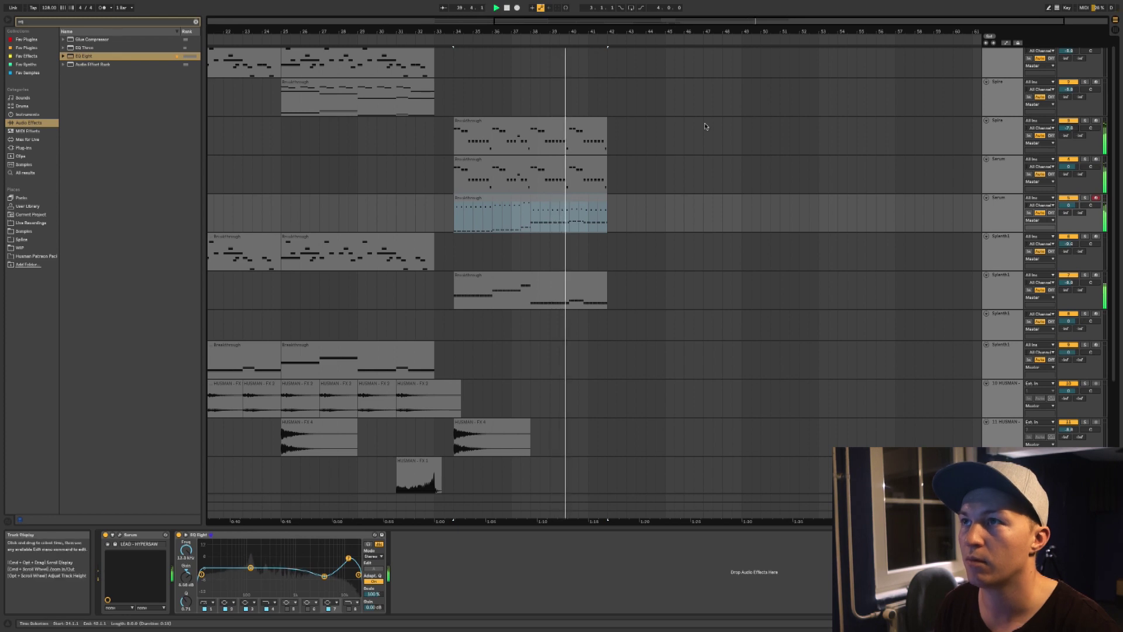
- Move the melody notes in bars 7 and 8 of the Spire lead clip to higher pitches and play the new ending
{"action": "double_click", "coordinate": [581, 122]}
{"action": "left_click", "coordinate": [913, 398]}
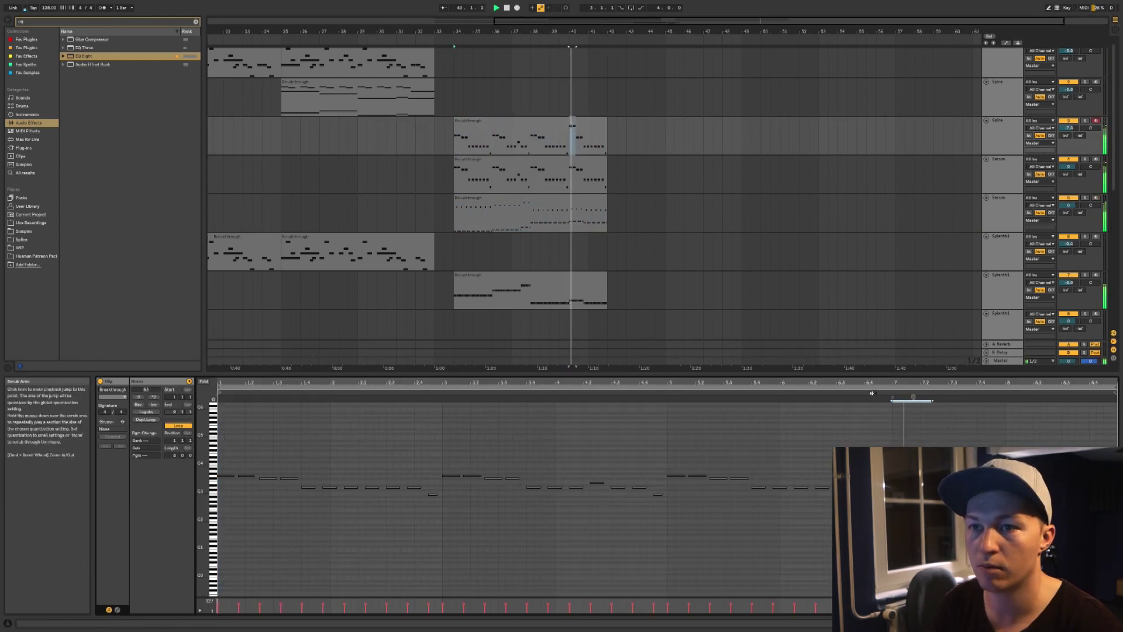
{"action": "key", "text": "space"}
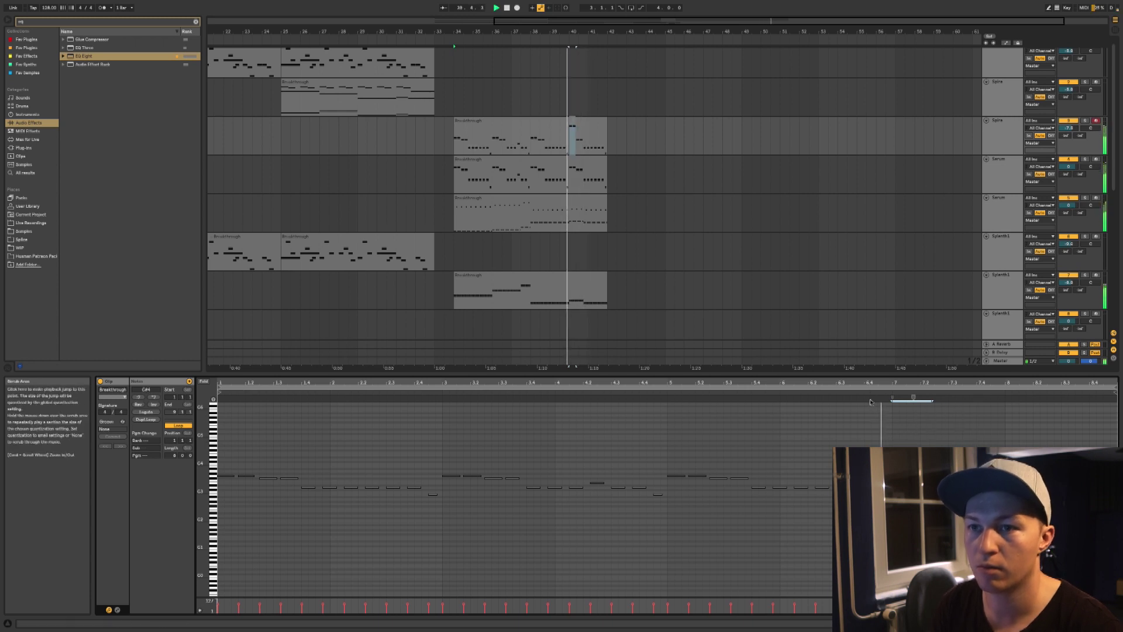
{"action": "key", "text": "space"}
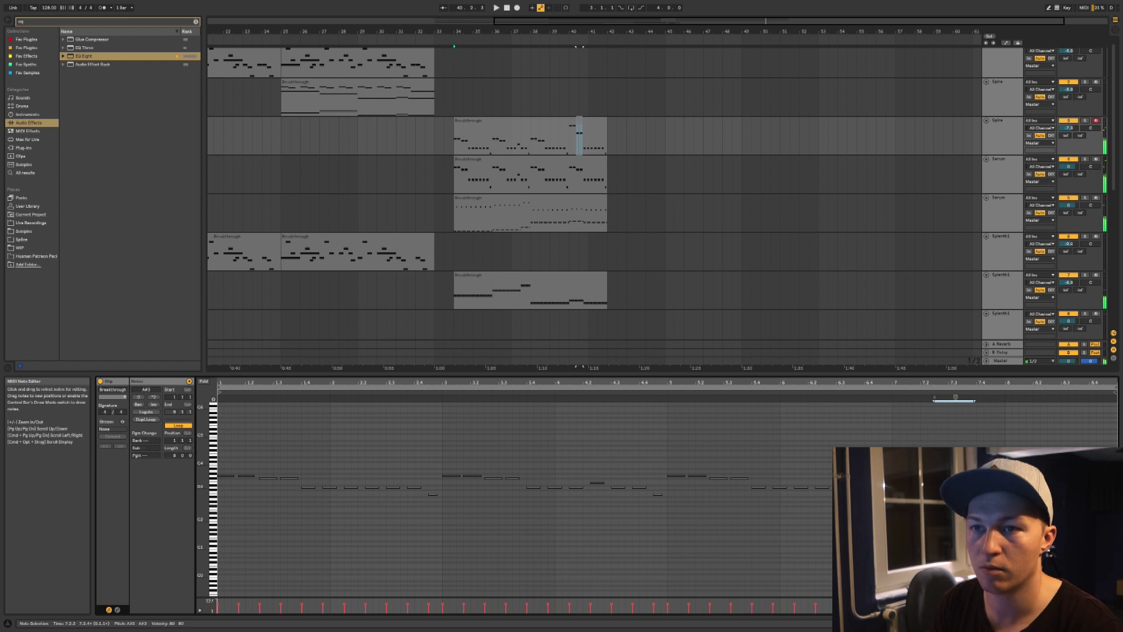
{"action": "key", "text": "space"}
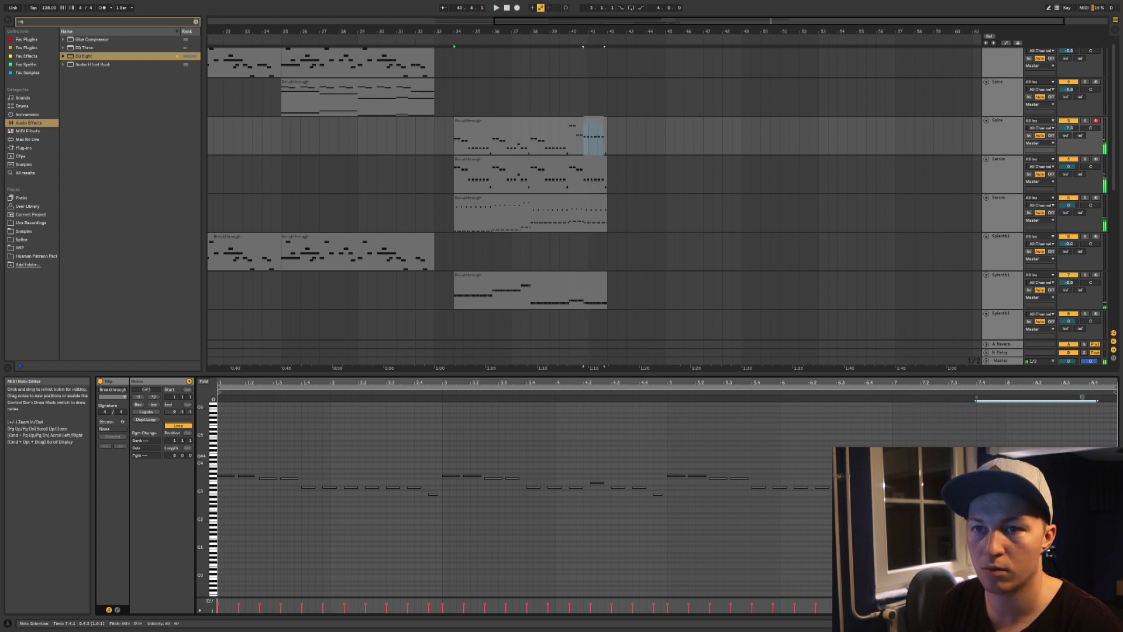
{"action": "key", "text": "space"}
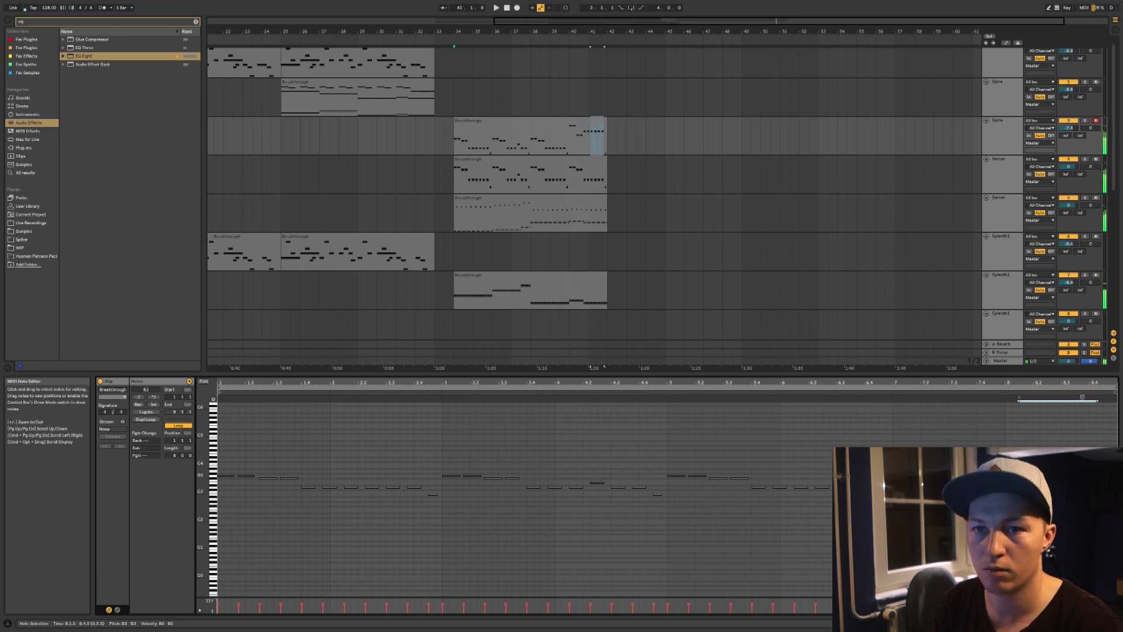
{"action": "key", "text": "space"}
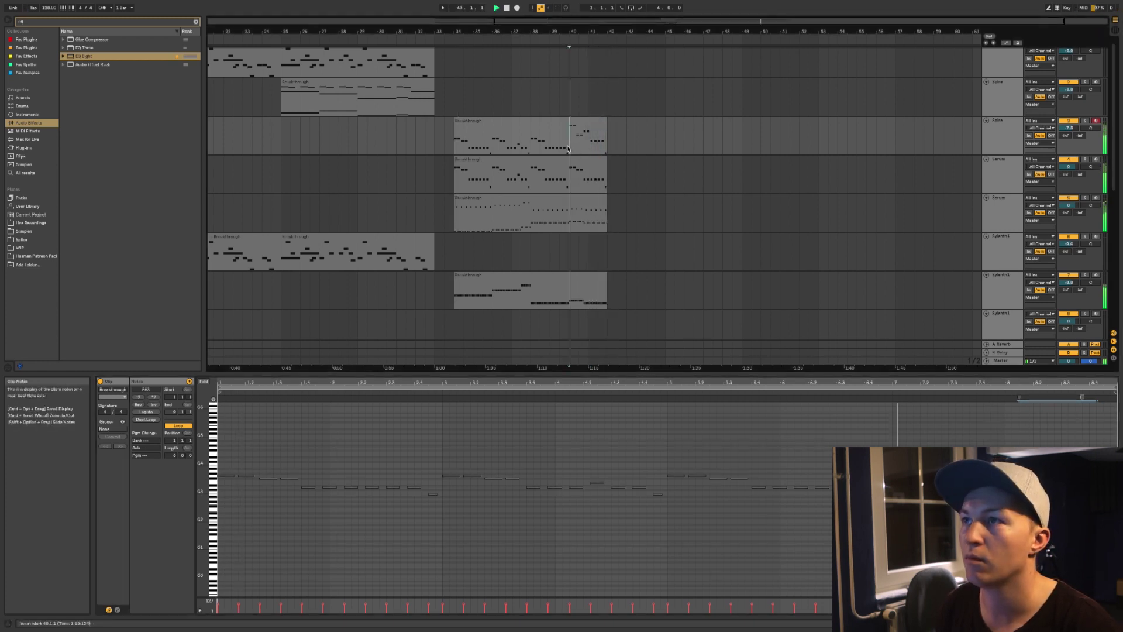
- Copy the last two bars of the Spire lead clip onto the Serum lead track at bar 40 and play the result
{"action": "left_click", "coordinate": [530, 160]}
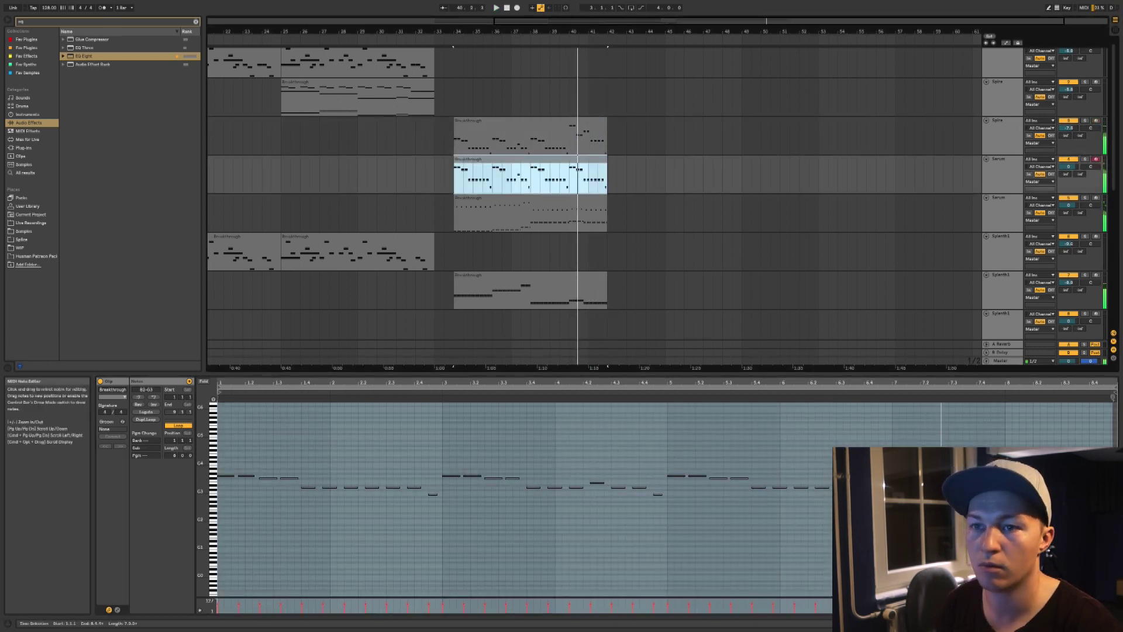
{"action": "left_click_drag", "start_coordinate": [891, 467], "coordinate": [1013, 495]}
{"action": "left_click_drag", "start_coordinate": [570, 138], "coordinate": [592, 164]}
{"action": "left_click", "coordinate": [560, 174]}
{"action": "key", "text": "space"}
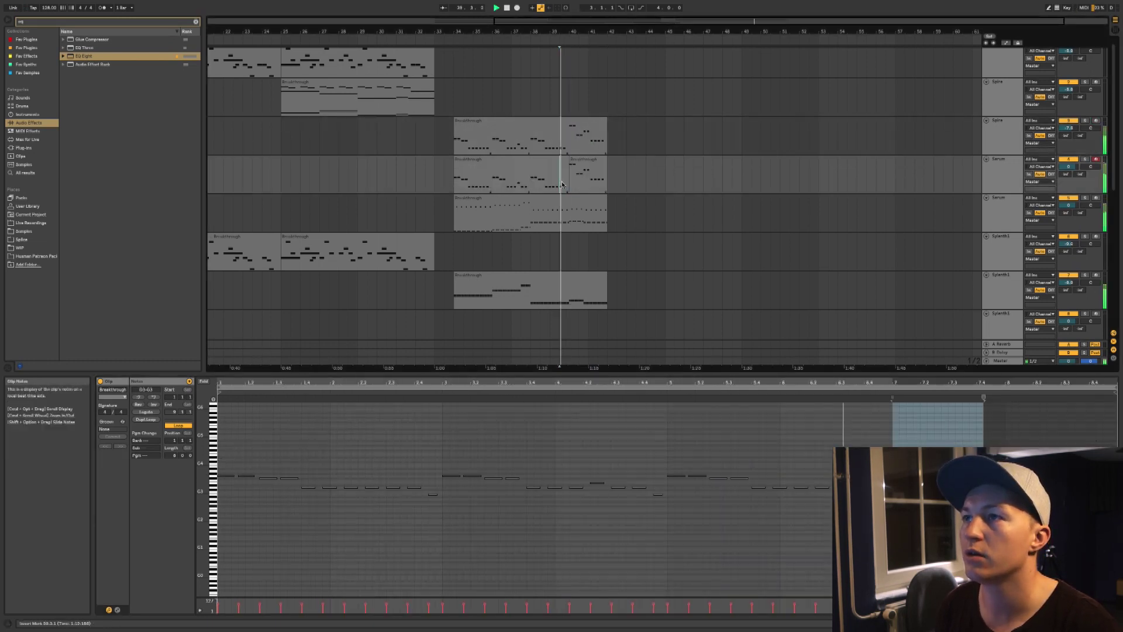
- Try all notes of the copied two-bar Serum lead clip one octave lower, then restore their pitch
{"action": "double_click", "coordinate": [582, 168]}
{"action": "key", "text": "super+a"}
{"action": "key", "text": "shift+Down"}
{"action": "key", "text": "shift+Up"}
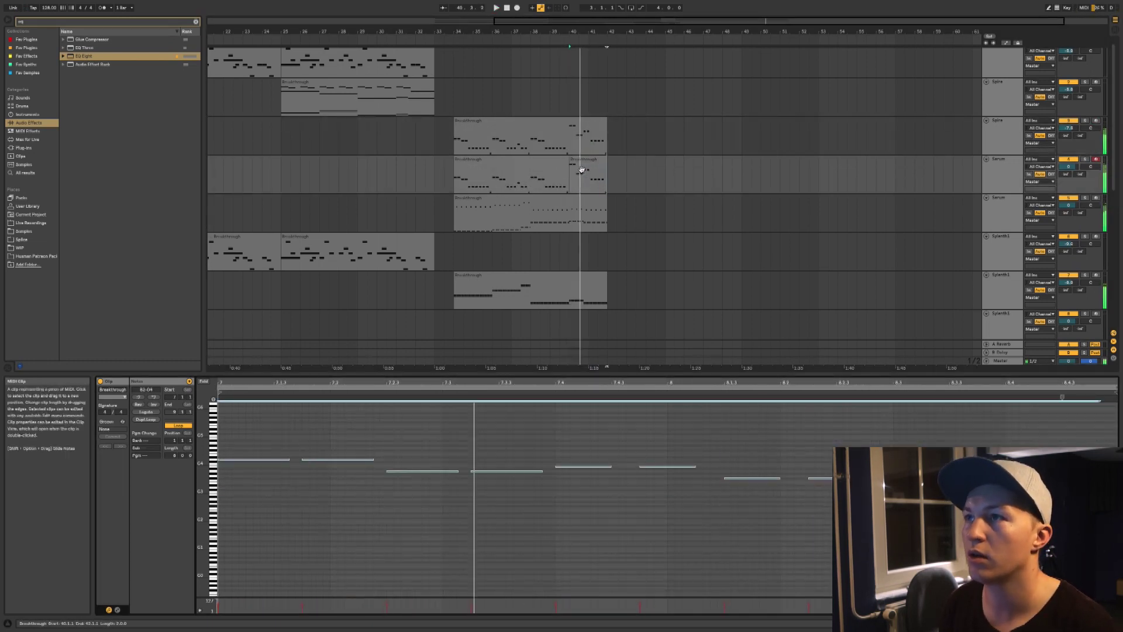
{"action": "left_click", "coordinate": [561, 181]}
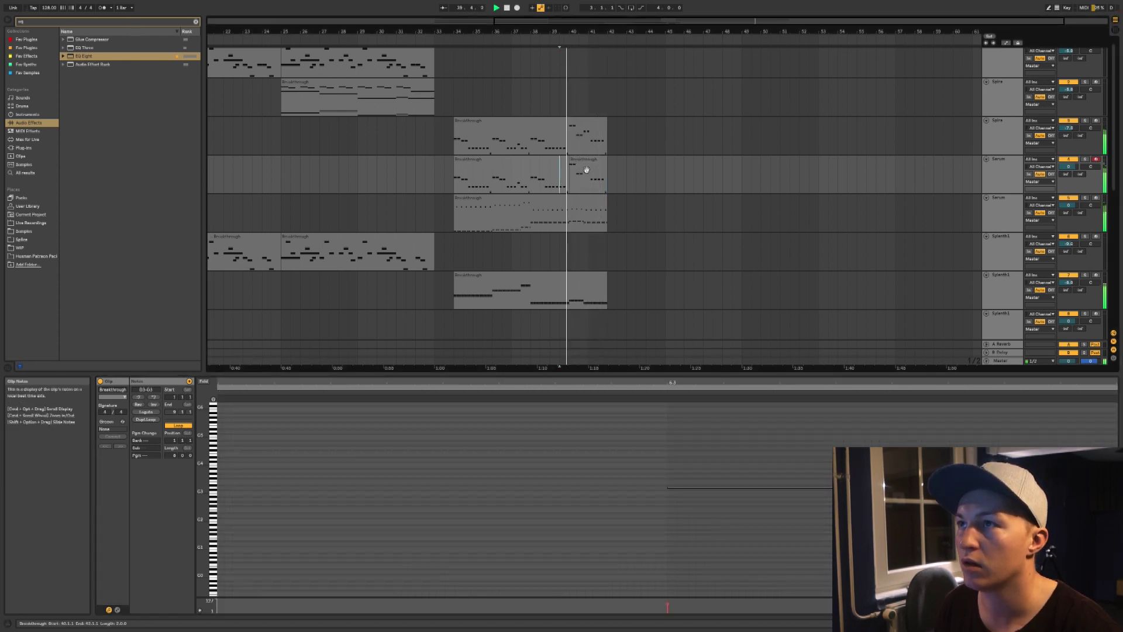
- Solo the Serum lead track and add lower harmony copies of the two-bar clip's first two notes at F#3
{"action": "double_click", "coordinate": [584, 169]}
{"action": "key", "text": "space"}
{"action": "left_click_drag", "start_coordinate": [326, 448], "coordinate": [234, 473]}
{"action": "left_click", "coordinate": [1086, 159]}
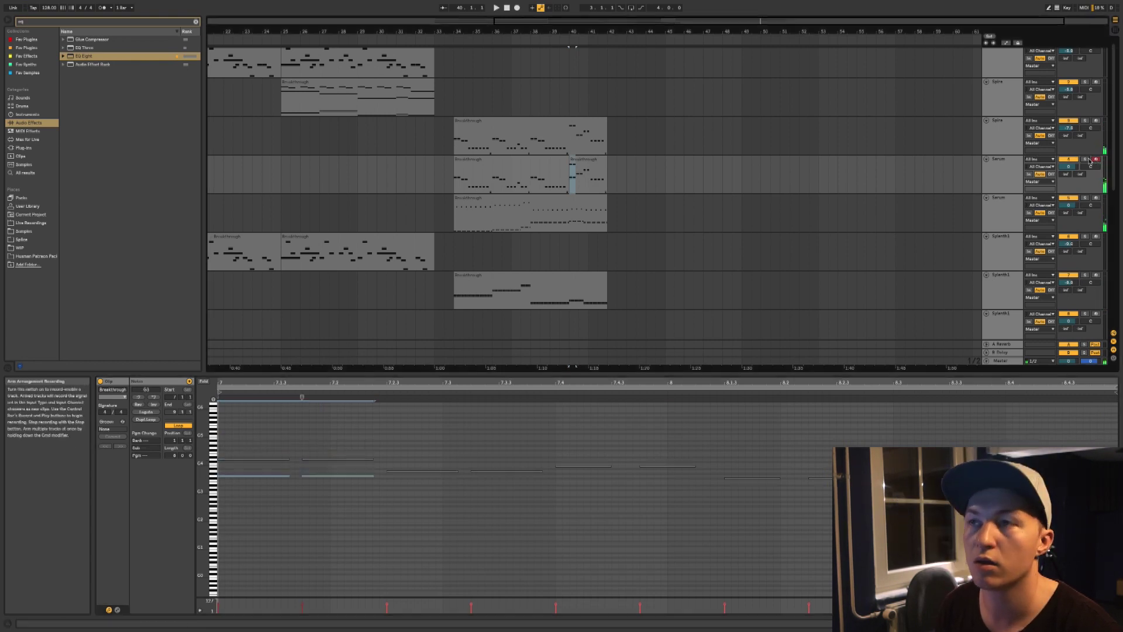
{"action": "key", "text": "space"}
{"action": "key", "text": "space"}
{"action": "left_click_drag", "start_coordinate": [365, 468], "coordinate": [239, 495]}
{"action": "key", "text": "Down"}
{"action": "key", "text": "space"}
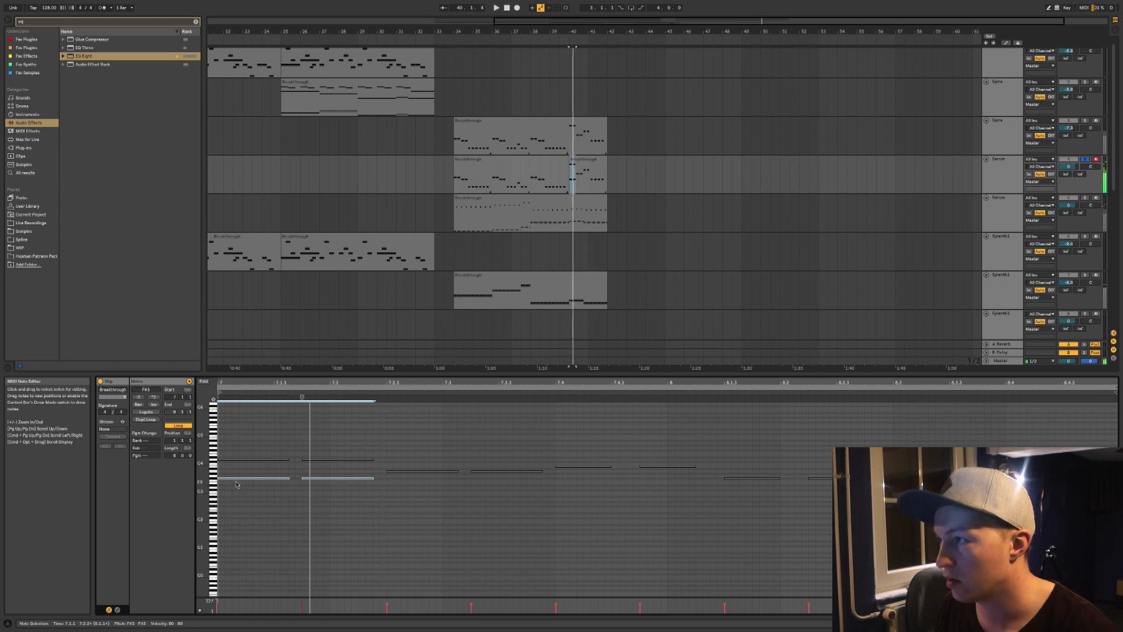
- Copy the harmony notes beneath the following notes of the two-bar clip and unsolo the Serum lead track
{"action": "left_click_drag", "start_coordinate": [233, 478], "coordinate": [402, 476]}
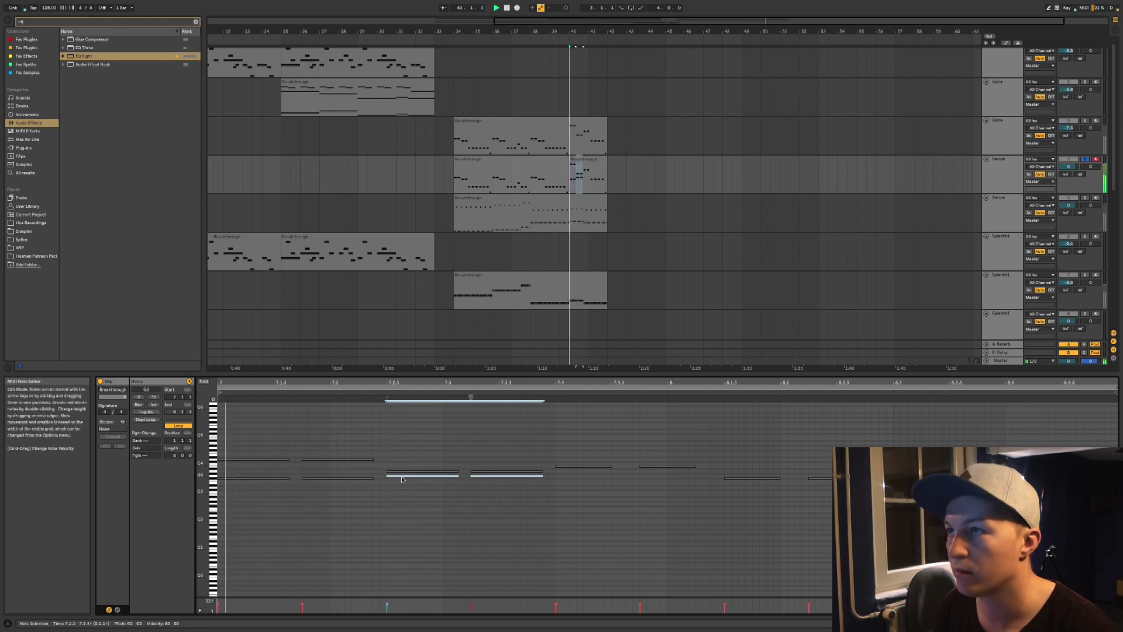
{"action": "left_click", "coordinate": [520, 477]}
{"action": "left_click_drag", "start_coordinate": [520, 478], "coordinate": [600, 479]}
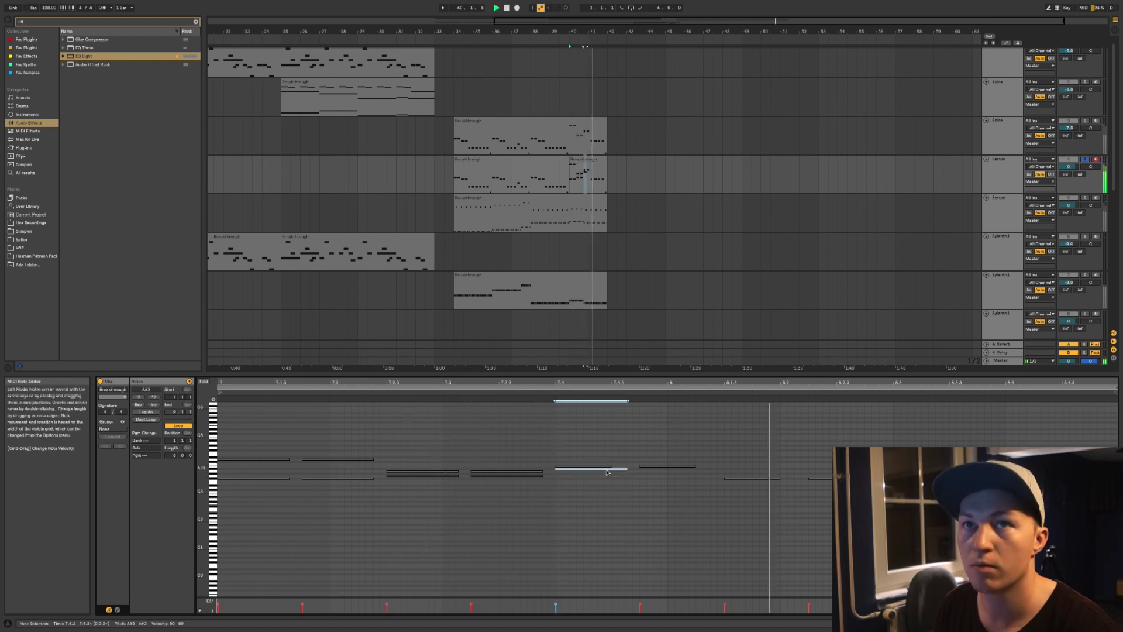
{"action": "left_click", "coordinate": [1085, 158]}
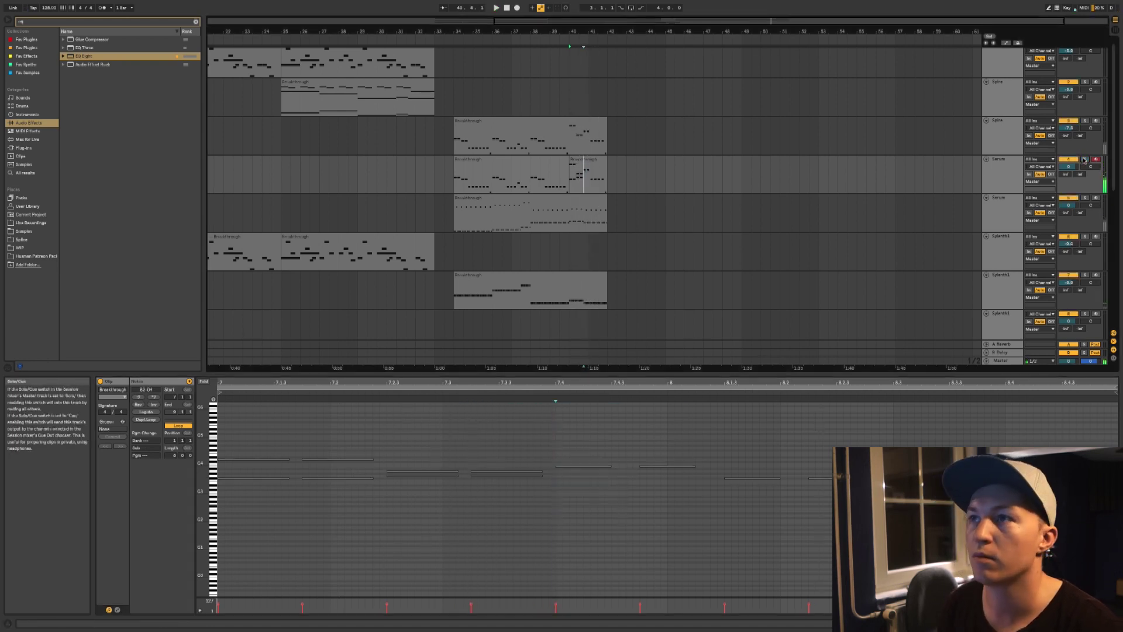
- Try the harmony notes at lower pitches during playback, then delete all harmony notes from the two-bar clip
{"action": "left_click_drag", "start_coordinate": [372, 474], "coordinate": [168, 528]}
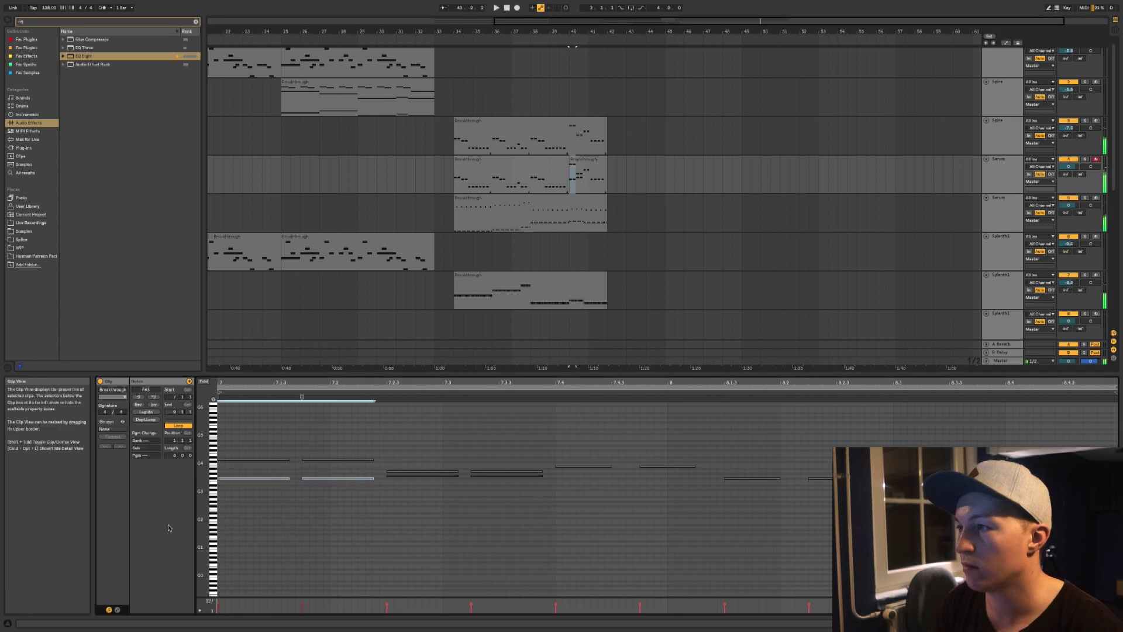
{"action": "key", "text": "space"}
{"action": "left_click_drag", "start_coordinate": [401, 470], "coordinate": [518, 490]}
{"action": "left_click_drag", "start_coordinate": [395, 489], "coordinate": [395, 497]}
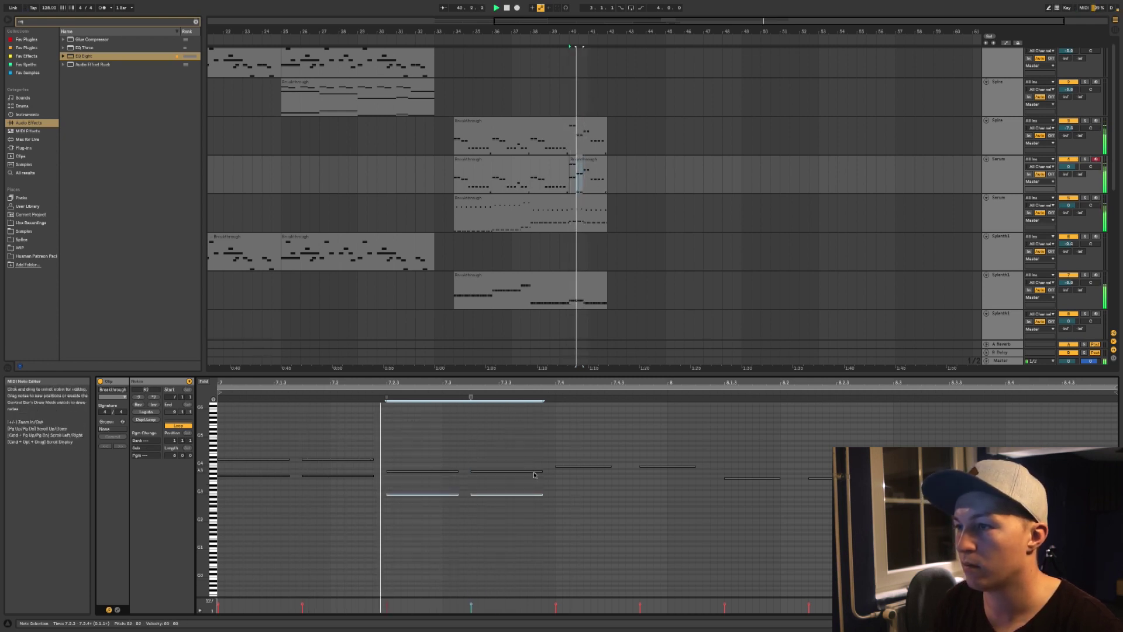
{"action": "key", "text": "Delete"}
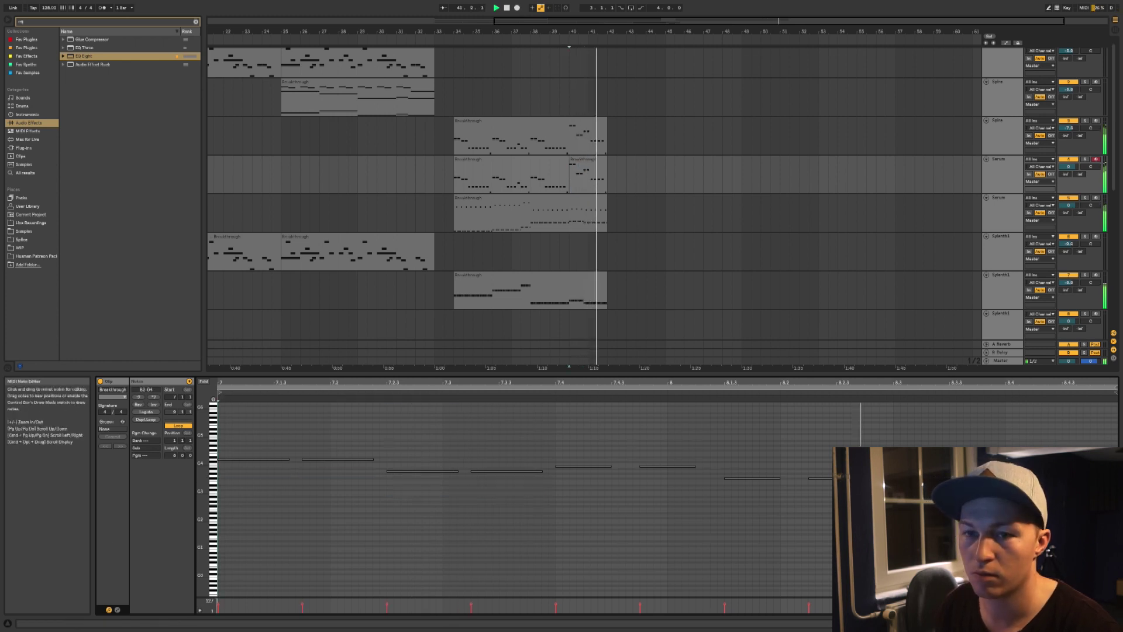
- Stop playback, return to the device view and duplicate the Serum lead track with its clips
{"action": "key", "text": "shift+Tab"}
{"action": "key", "text": "space"}
{"action": "left_click", "coordinate": [508, 120]}
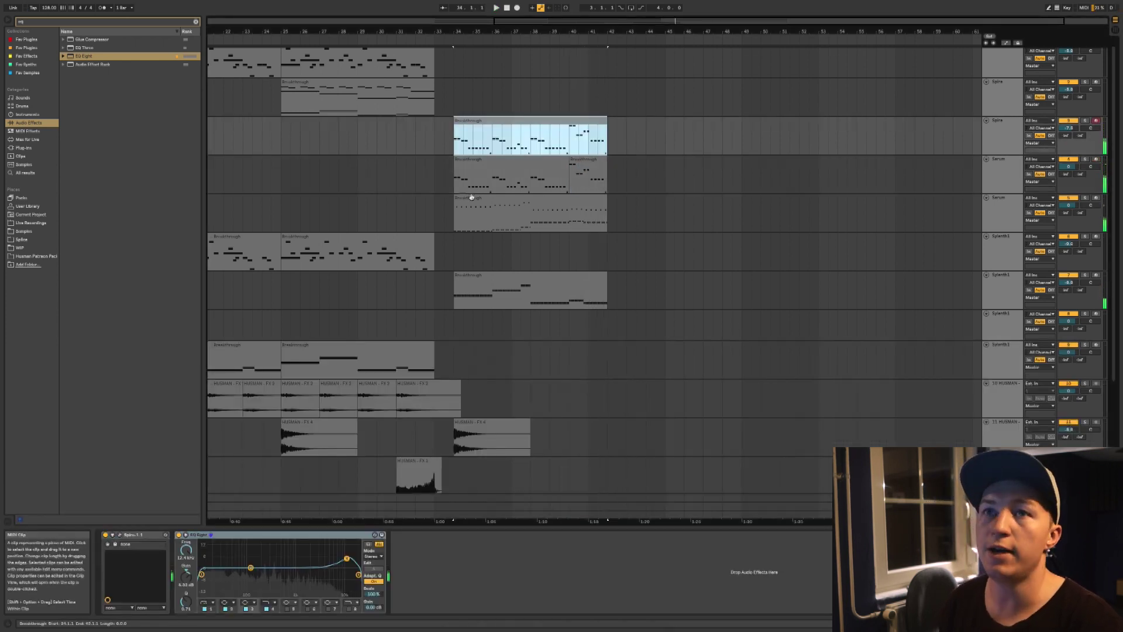
{"action": "scroll", "coordinate": [484, 198], "scroll_direction": "right", "scroll_amount": 3}
{"action": "left_click", "coordinate": [1016, 163]}
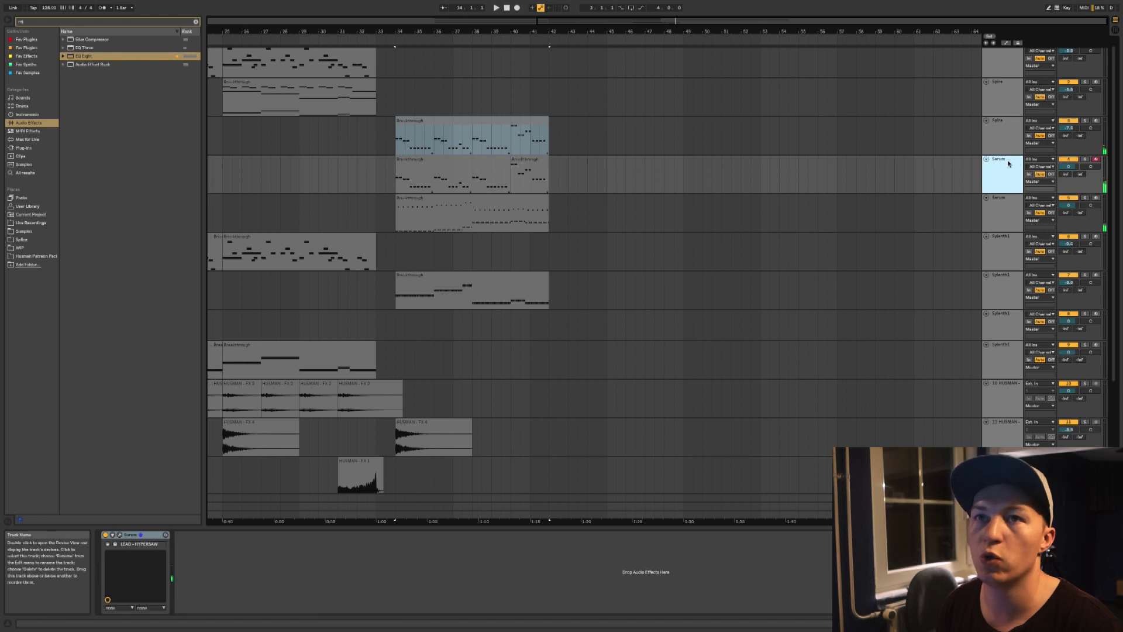
{"action": "key", "text": "ctrl+d"}
- Load the LEAD - SUPERSAW preset in the duplicated track's Serum instrument and close its window
{"action": "left_click", "coordinate": [453, 216]}
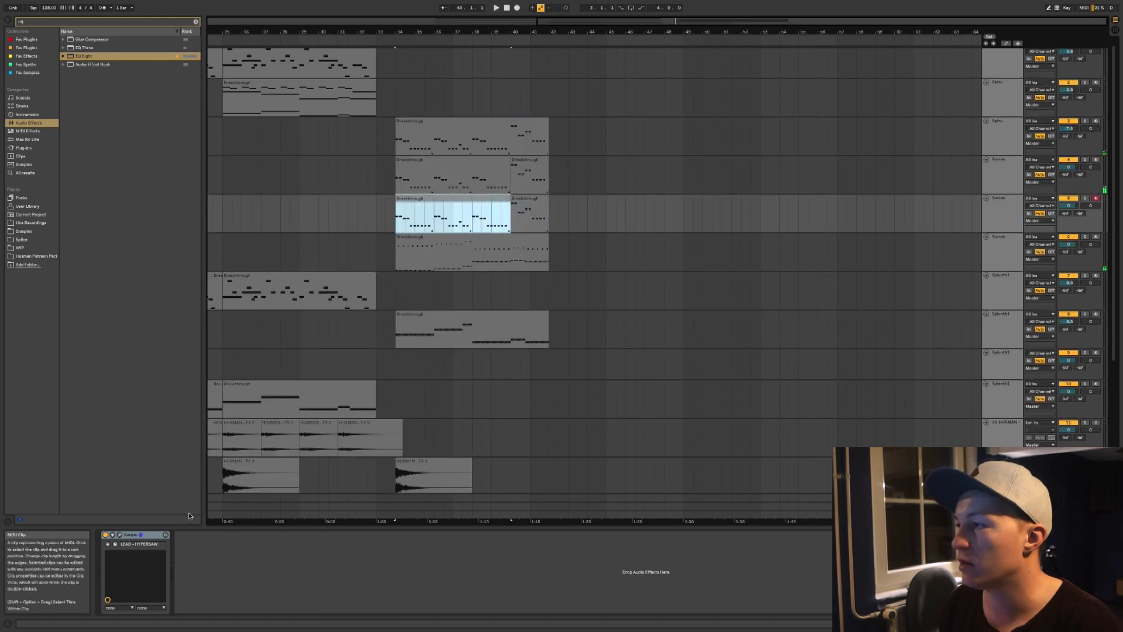
{"action": "left_click", "coordinate": [347, 78]}
{"action": "left_click", "coordinate": [40, 67]}
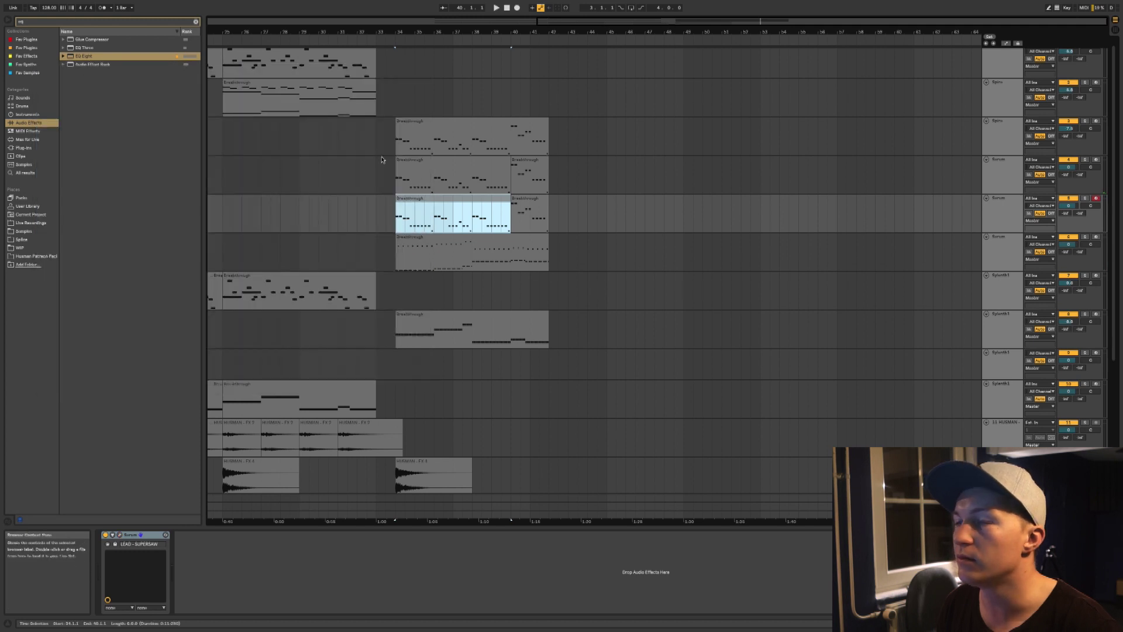
- Duplicate the new Serum track's clips to bar 42 and paste the Sylenth1 bass clip's notes into the first duplicate
{"action": "key", "text": "ctrl+d"}
{"action": "left_click", "coordinate": [404, 254]}
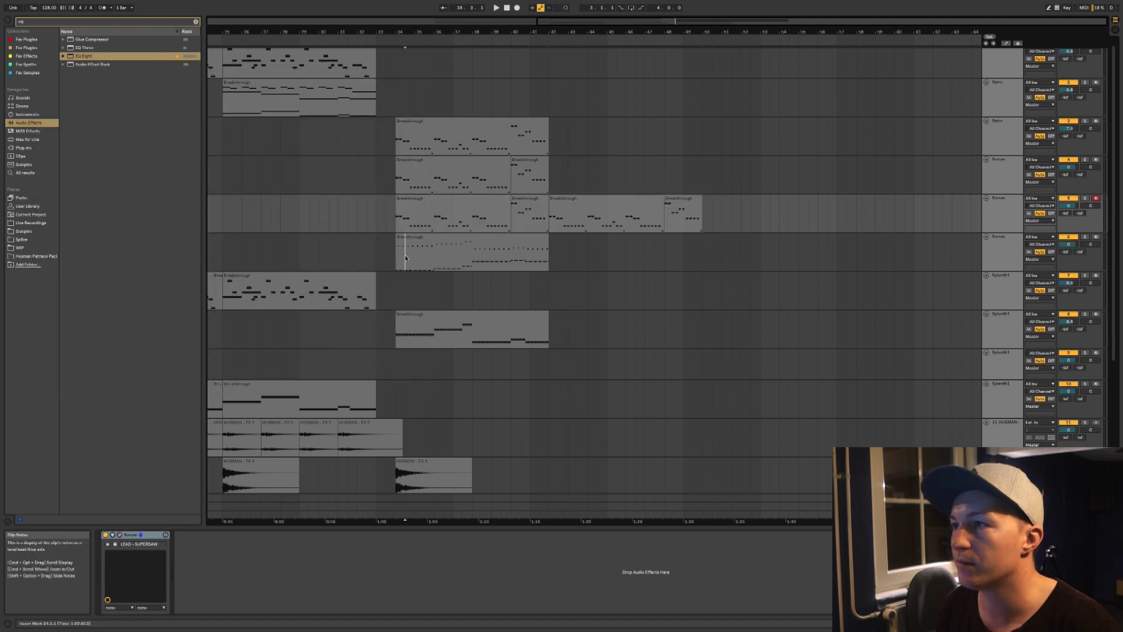
{"action": "double_click", "coordinate": [416, 315]}
{"action": "left_click", "coordinate": [472, 526]}
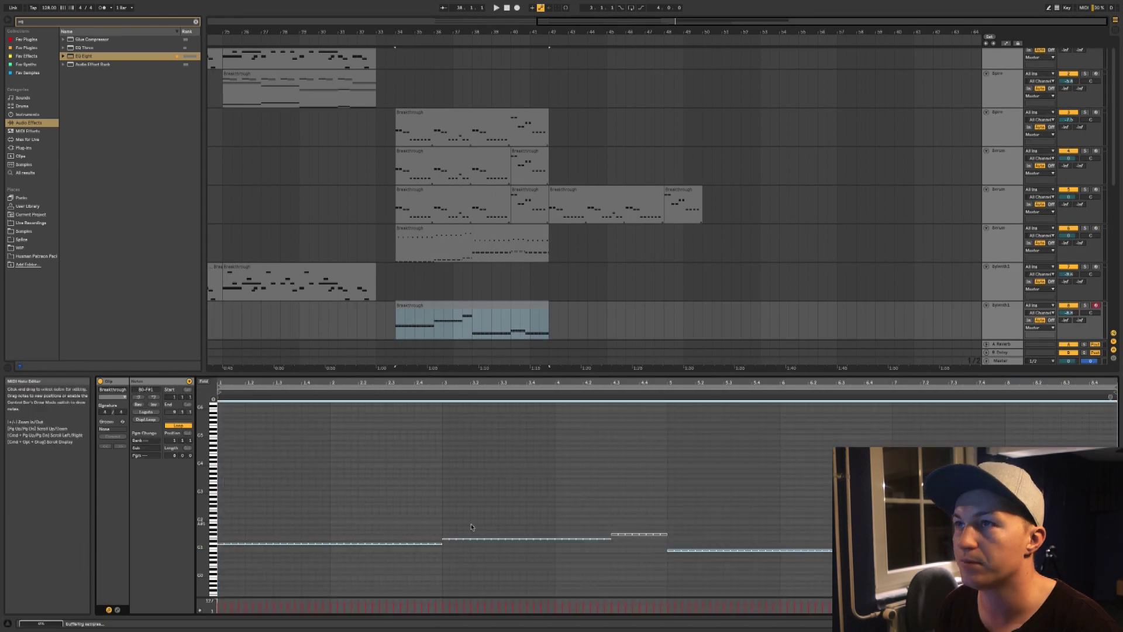
{"action": "left_click", "coordinate": [592, 201]}
{"action": "left_click", "coordinate": [220, 527]}
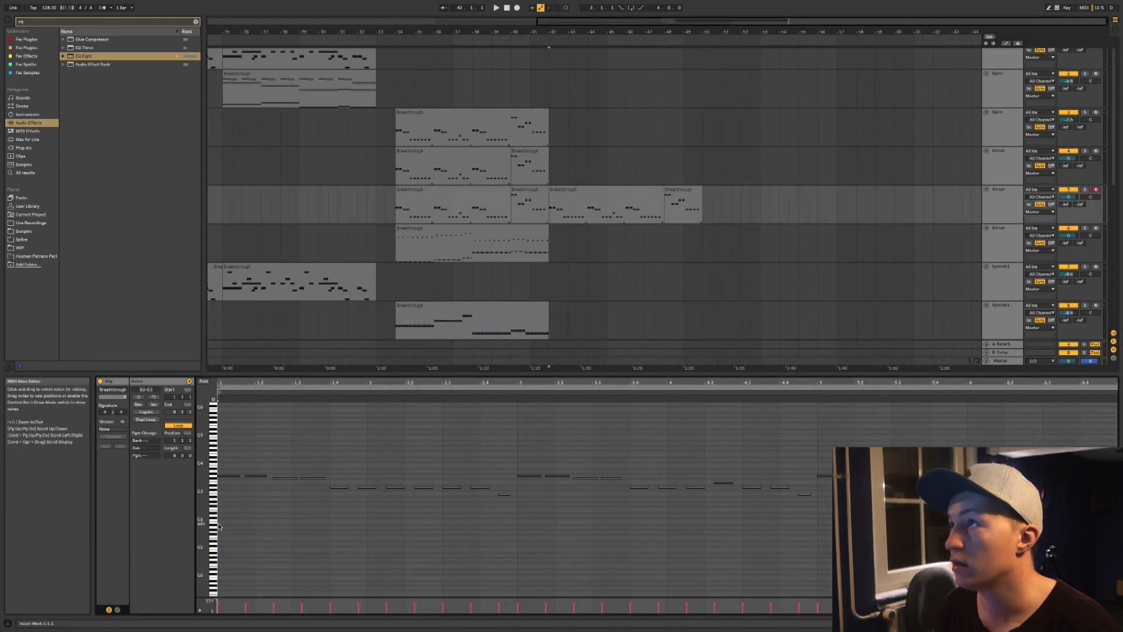
{"action": "key", "text": "ctrl+v"}
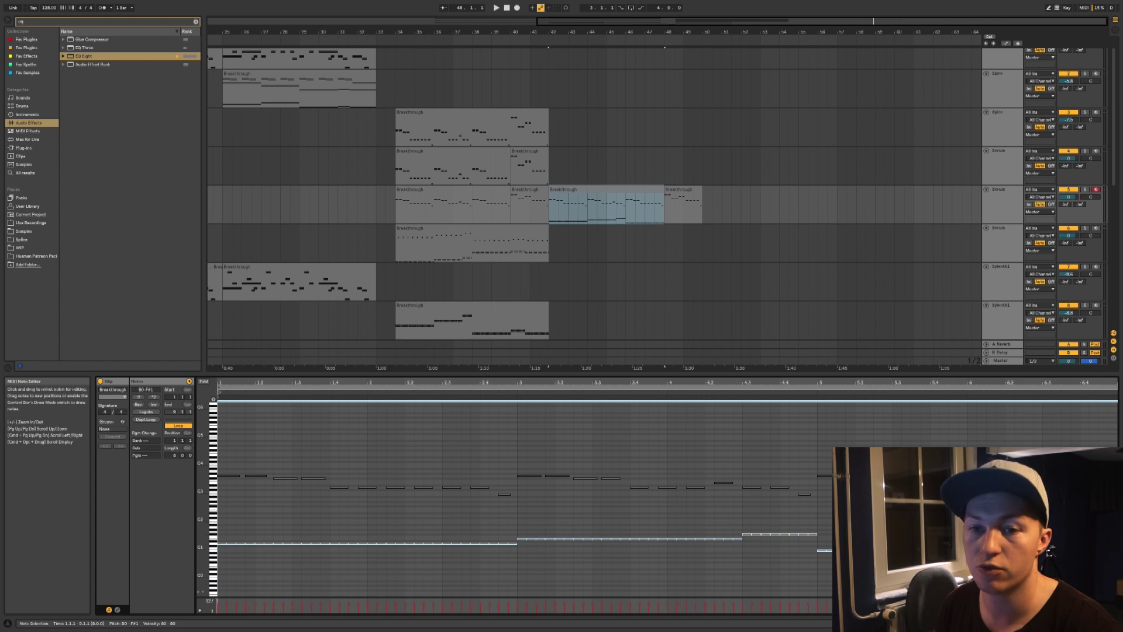
{"action": "key", "text": "shift+Tab"}
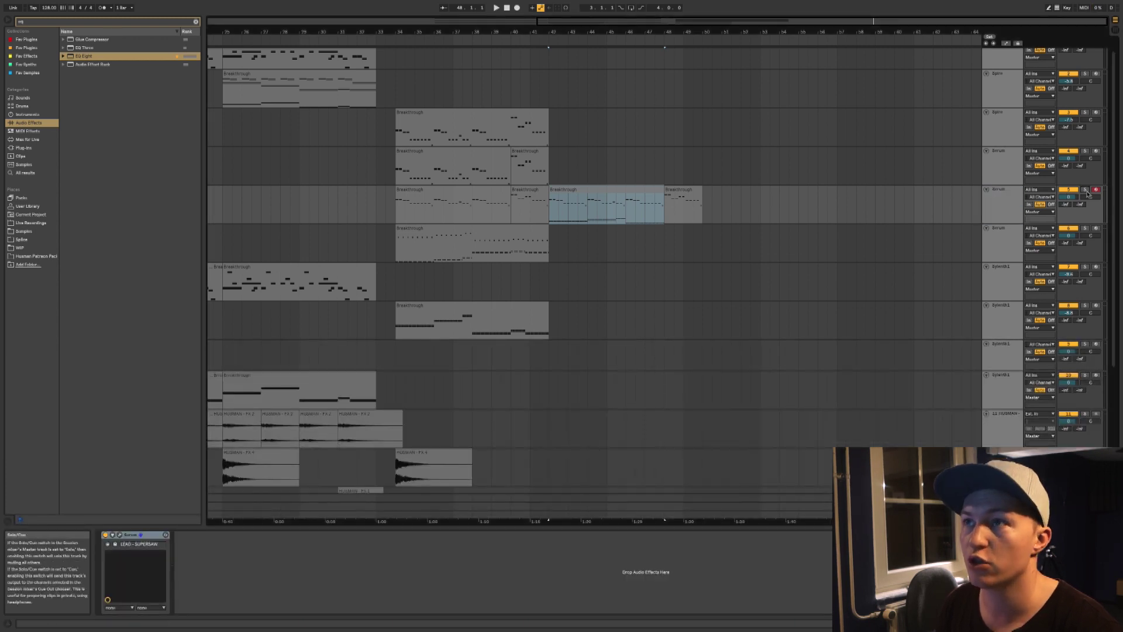
- Solo the supersaw Serum track, play its clip at bar 42 and lower the filter cutoff in Serum
{"action": "left_click", "coordinate": [647, 191]}
{"action": "key", "text": "space"}
{"action": "left_click", "coordinate": [119, 535]}
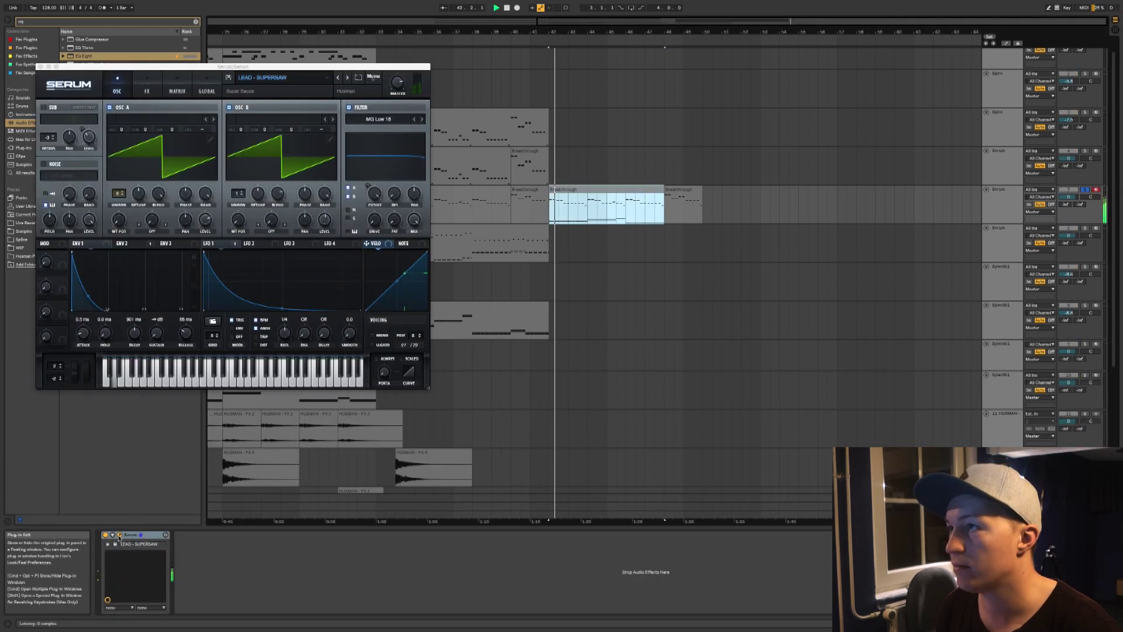
{"action": "left_click_drag", "start_coordinate": [374, 195], "coordinate": [374, 273]}
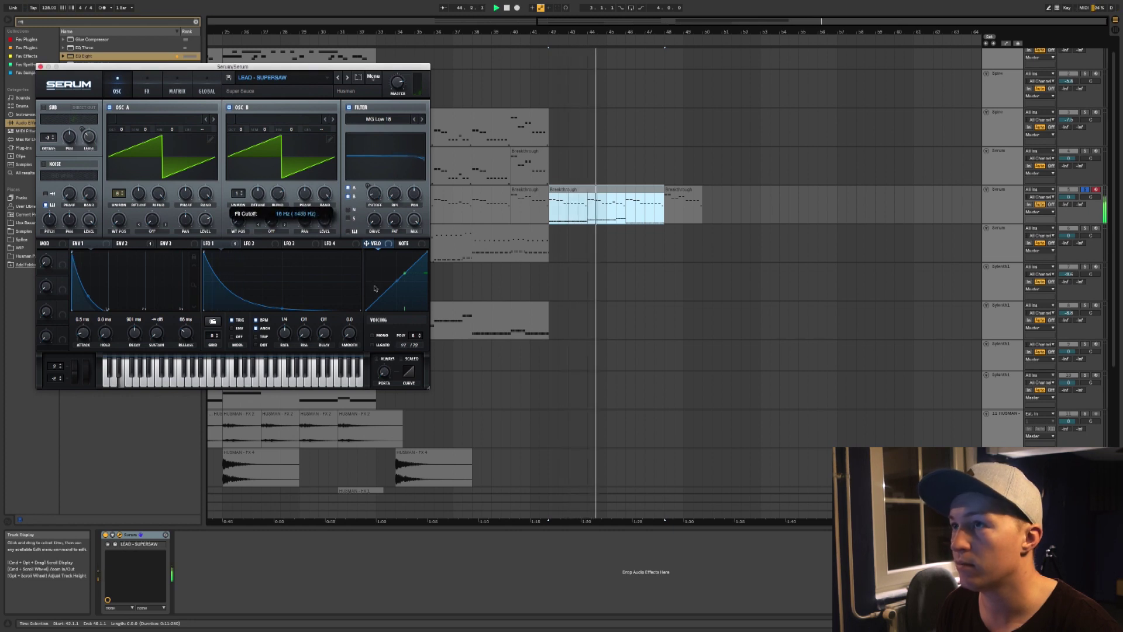
- Open the supersaw clip at bar 42 for note editing and shift its selected bass notes down an octave
{"action": "left_click", "coordinate": [552, 187]}
{"action": "double_click", "coordinate": [551, 186]}
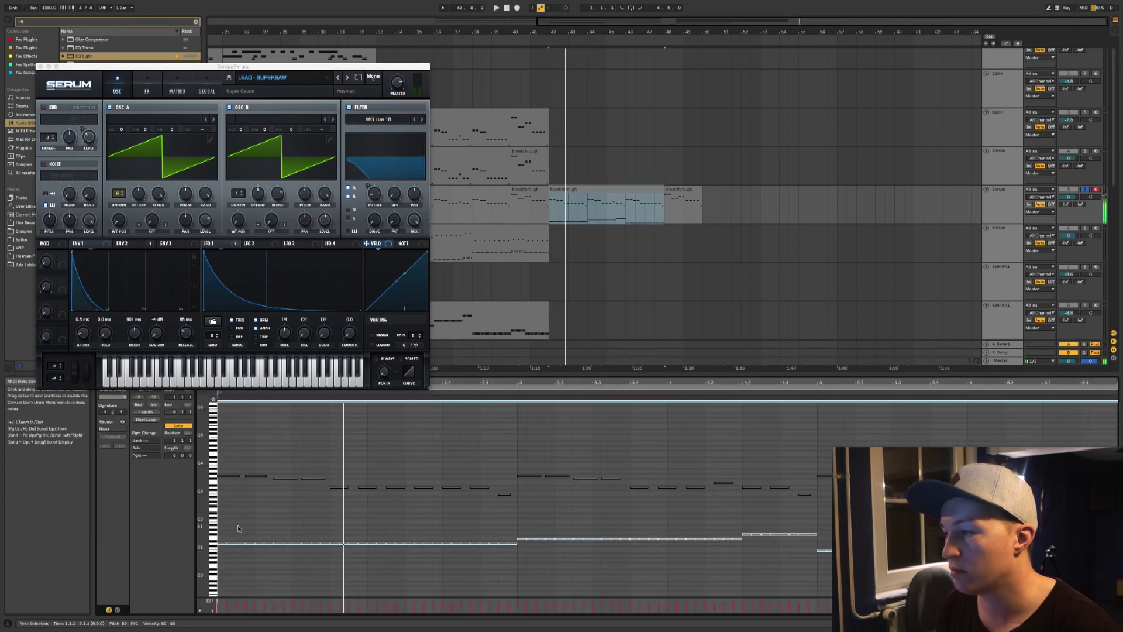
{"action": "key", "text": "shift+Down"}
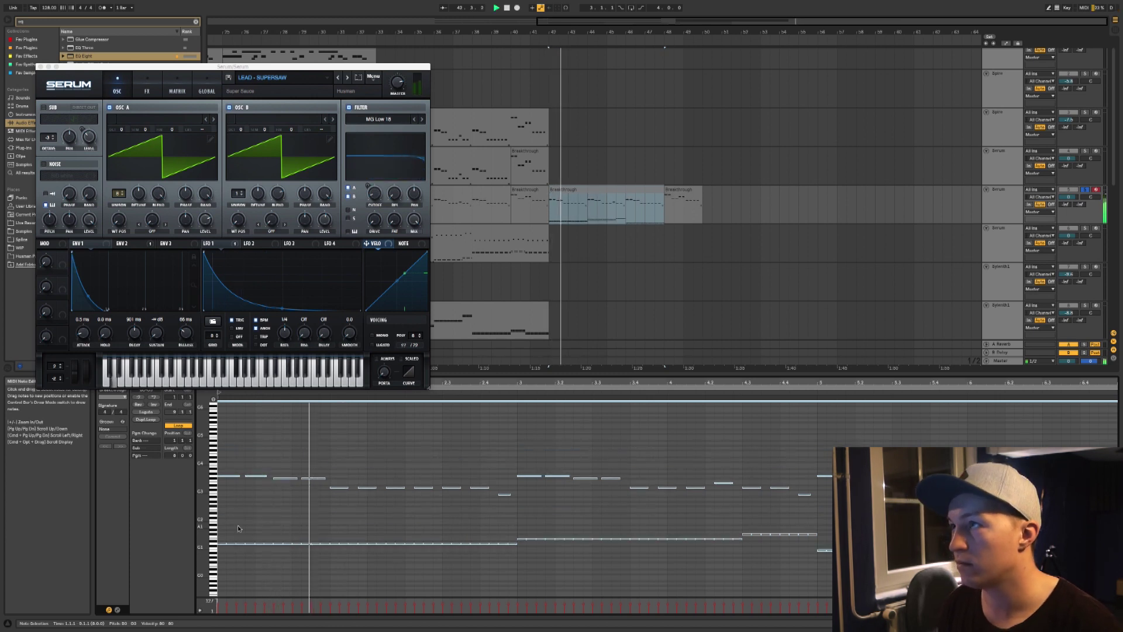
- Adjust Serum's filter cutoff while replaying the clip, then return to the device view and close the Serum window
{"action": "left_click", "coordinate": [375, 194]}
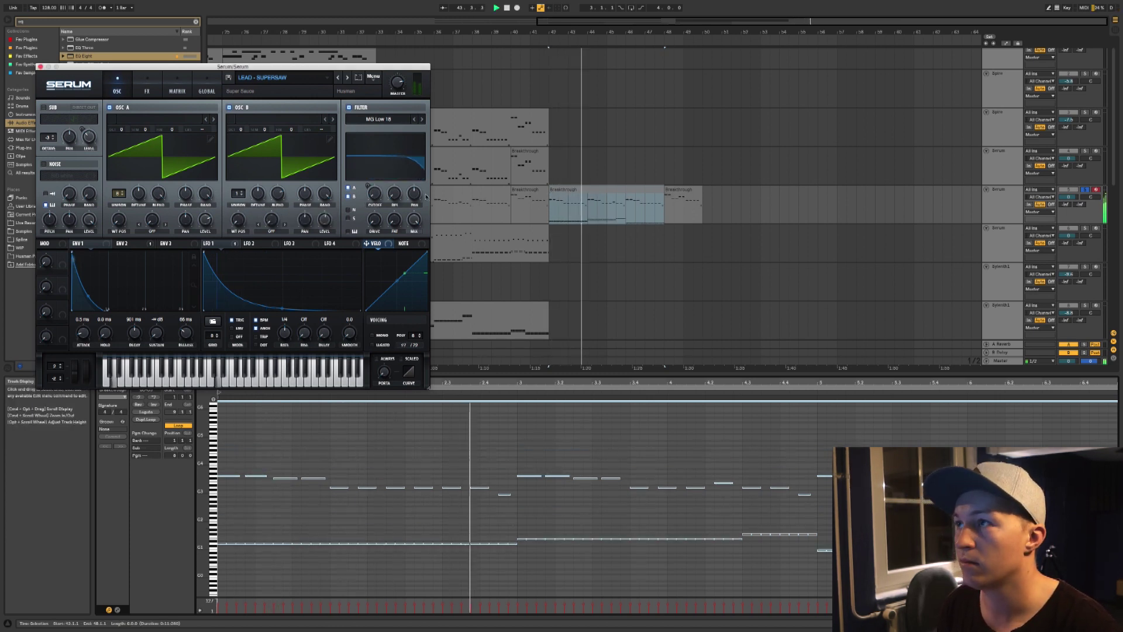
{"action": "left_click", "coordinate": [609, 189]}
{"action": "scroll", "coordinate": [607, 191], "scroll_direction": "up", "scroll_amount": 1}
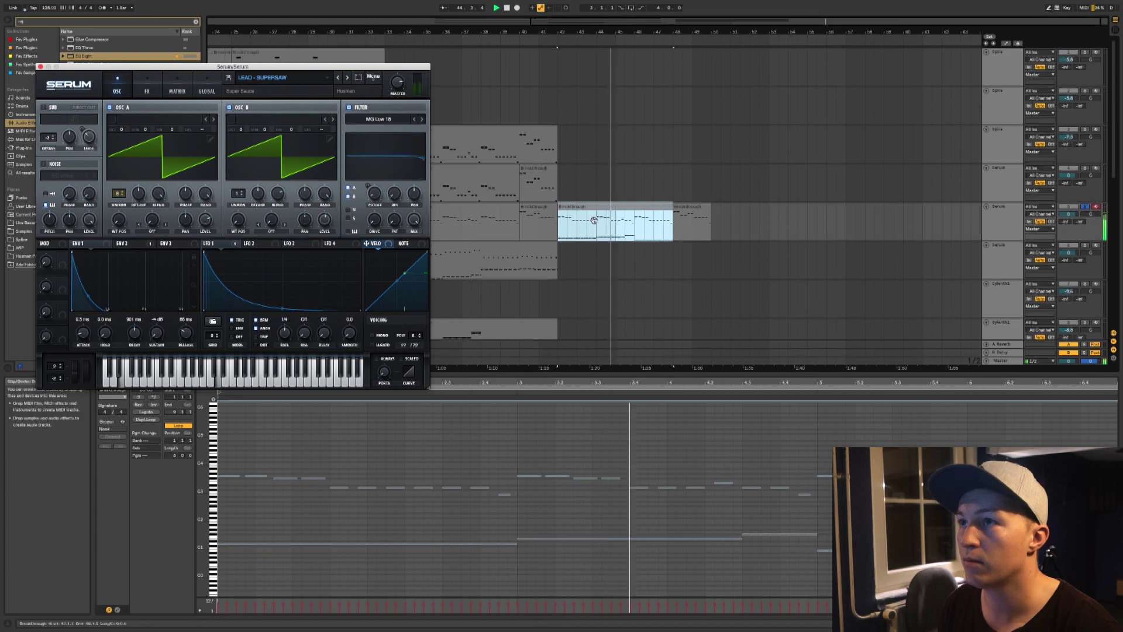
{"action": "key", "text": "space"}
{"action": "key", "text": "space"}
{"action": "key", "text": "shift+Tab"}
{"action": "mouse_move", "coordinate": [1, 4]}
{"action": "left_click", "coordinate": [39, 67]}
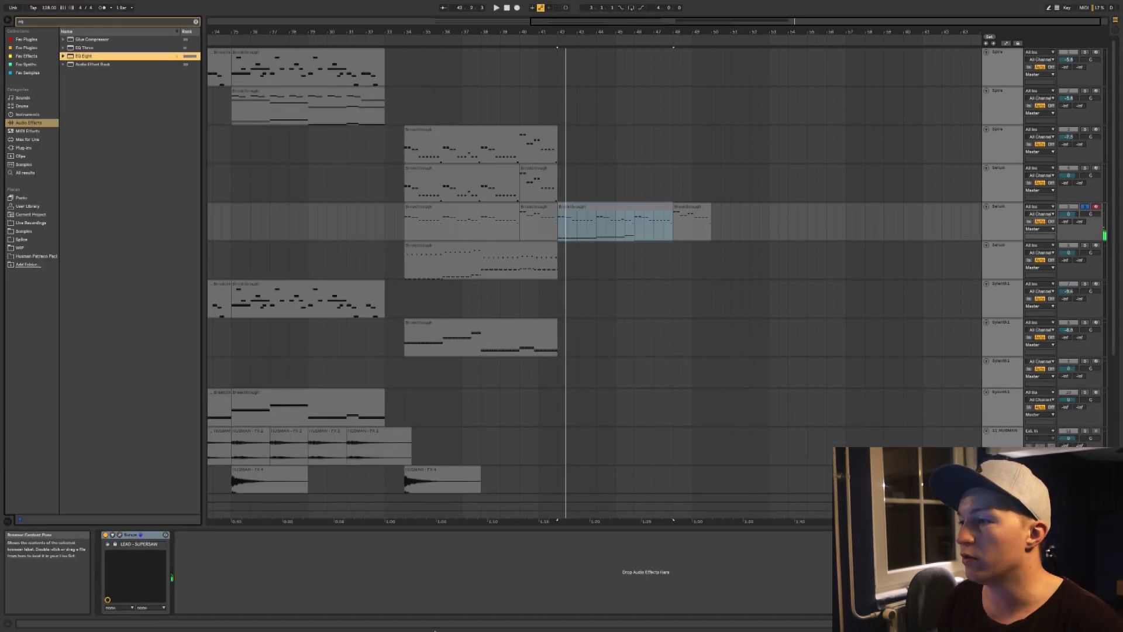
- Add EQ Eight with a low cut at about 130 Hz to the supersaw track and delete its clips between bars 34 and 42
{"action": "left_click_drag", "start_coordinate": [367, 554], "coordinate": [357, 562]}
{"action": "left_click_drag", "start_coordinate": [367, 222], "coordinate": [505, 230]}
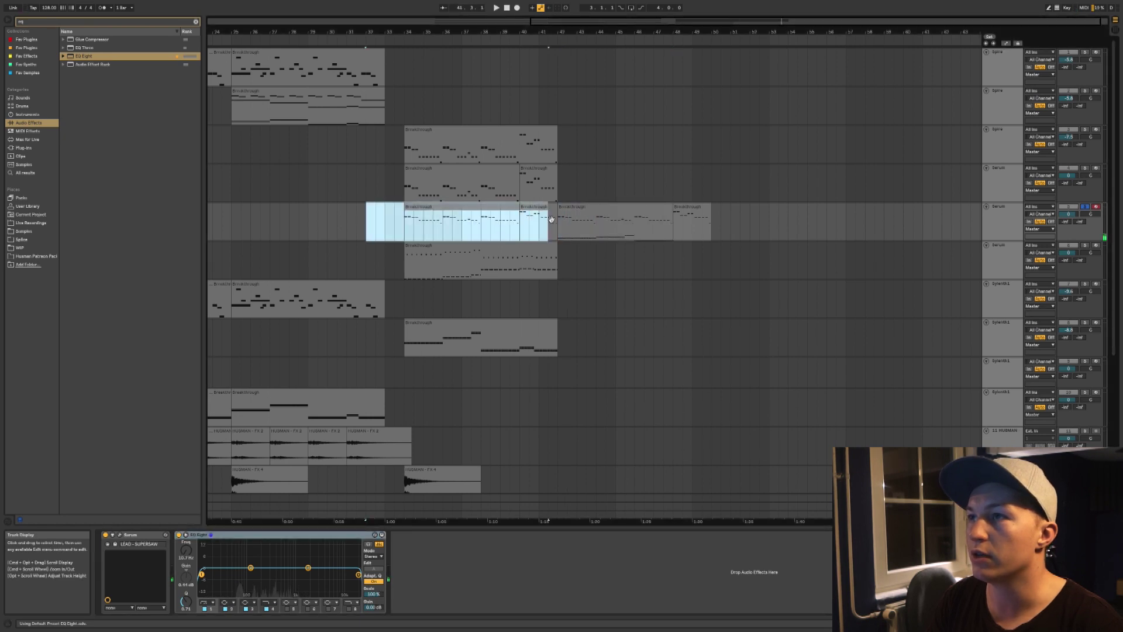
{"action": "left_click", "coordinate": [570, 208]}
{"action": "key", "text": "space"}
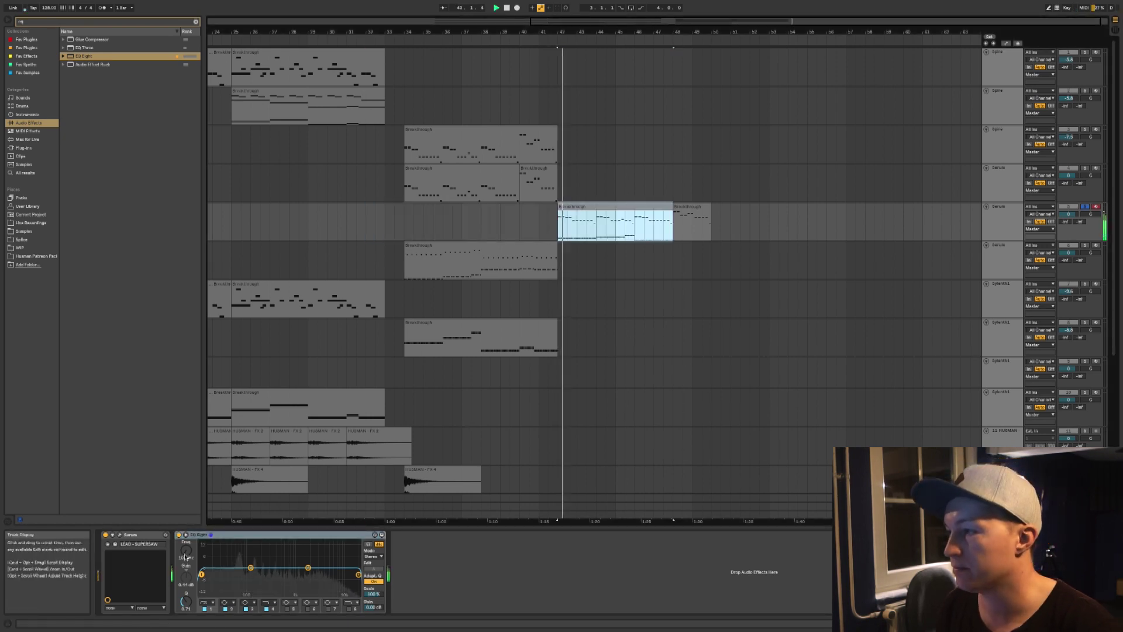
{"action": "left_click_drag", "start_coordinate": [201, 575], "coordinate": [250, 575]}
- Modulate Serum's filter cutoff with Env 2 during playback, then unsolo the track, stop playback and close Serum
{"action": "left_click", "coordinate": [120, 534]}
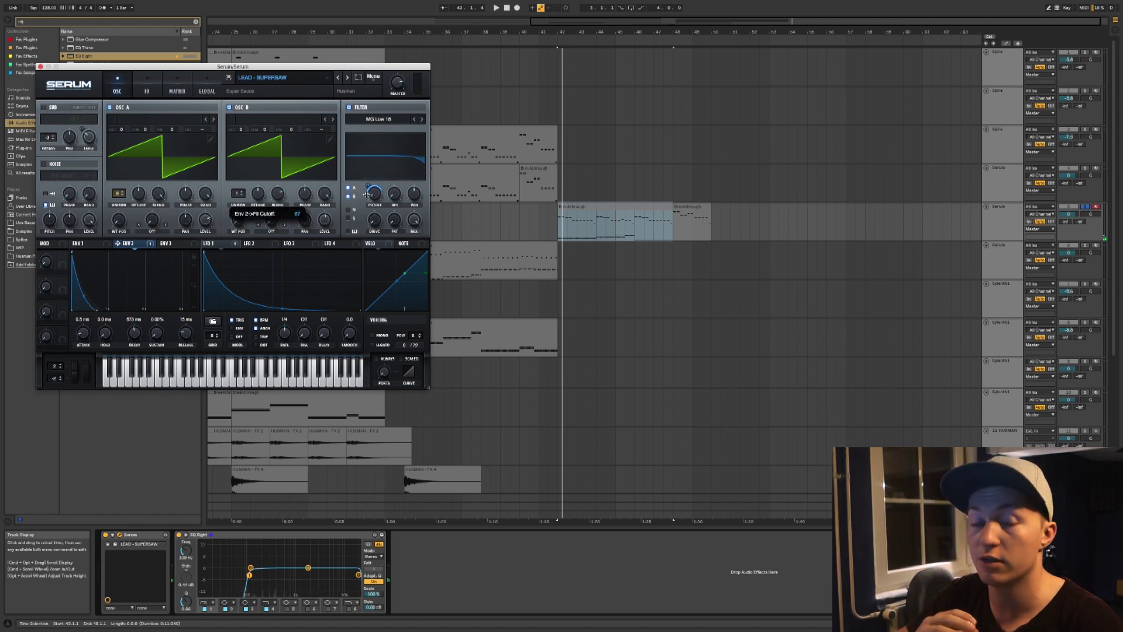
{"action": "key", "text": "space"}
{"action": "left_click_drag", "start_coordinate": [367, 188], "coordinate": [366, 185]}
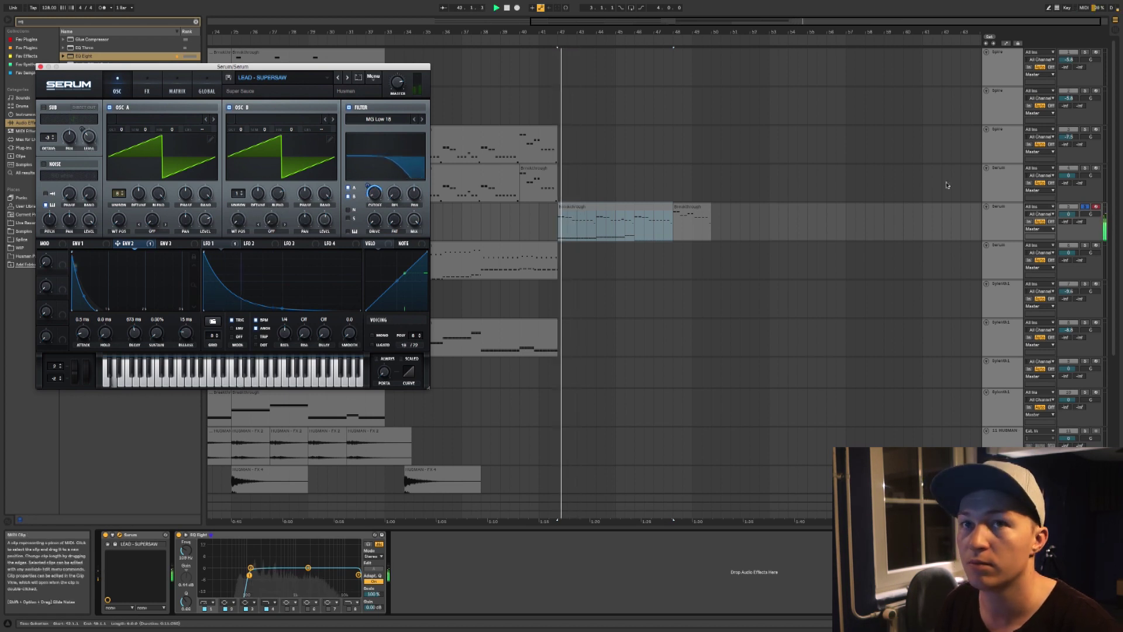
{"action": "left_click", "coordinate": [1085, 206]}
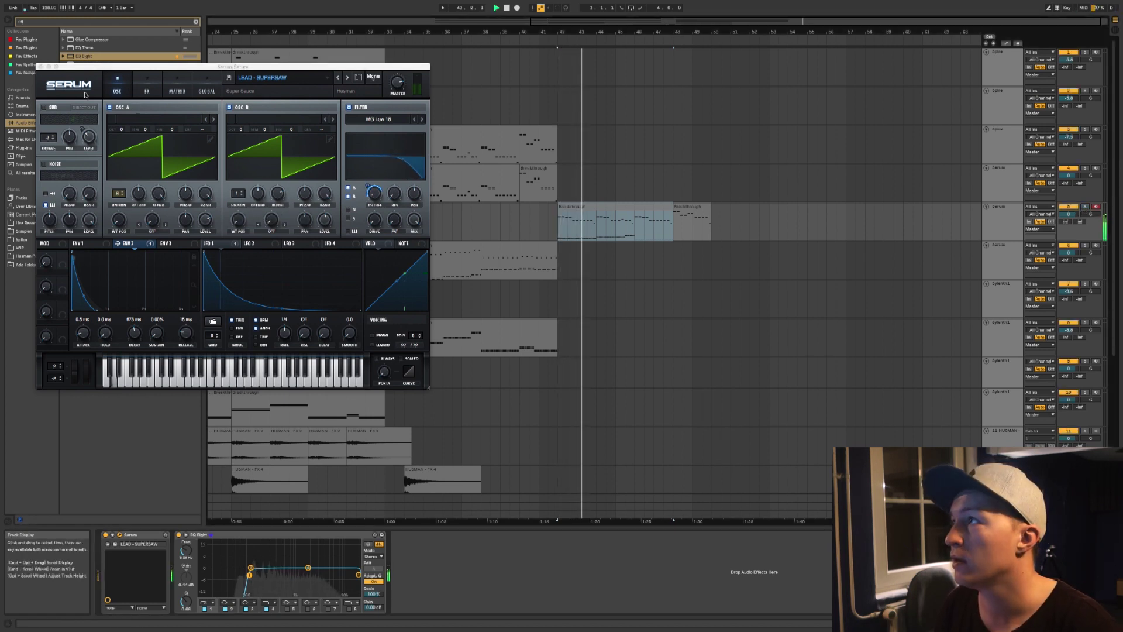
{"action": "key", "text": "space"}
{"action": "left_click", "coordinate": [41, 71]}
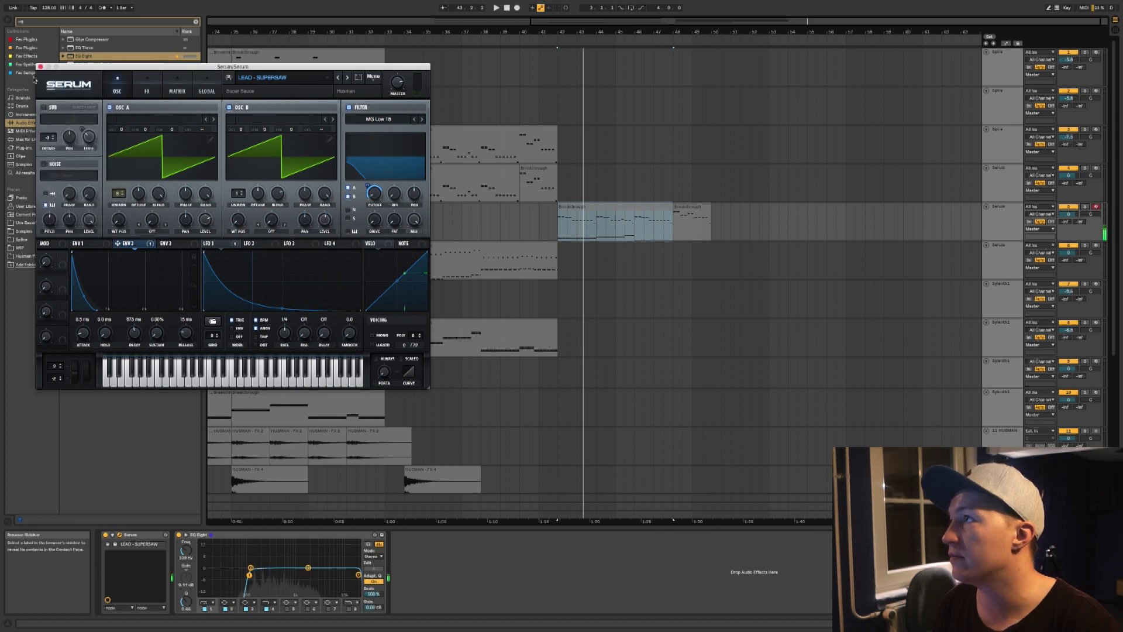
{"action": "left_click", "coordinate": [39, 66]}
- Browse the Husman Patreon Pack's drum fills, with the browser search cleared, and pick HUSMAN - Fill 8 Bars 2.wav
{"action": "left_click", "coordinate": [29, 257]}
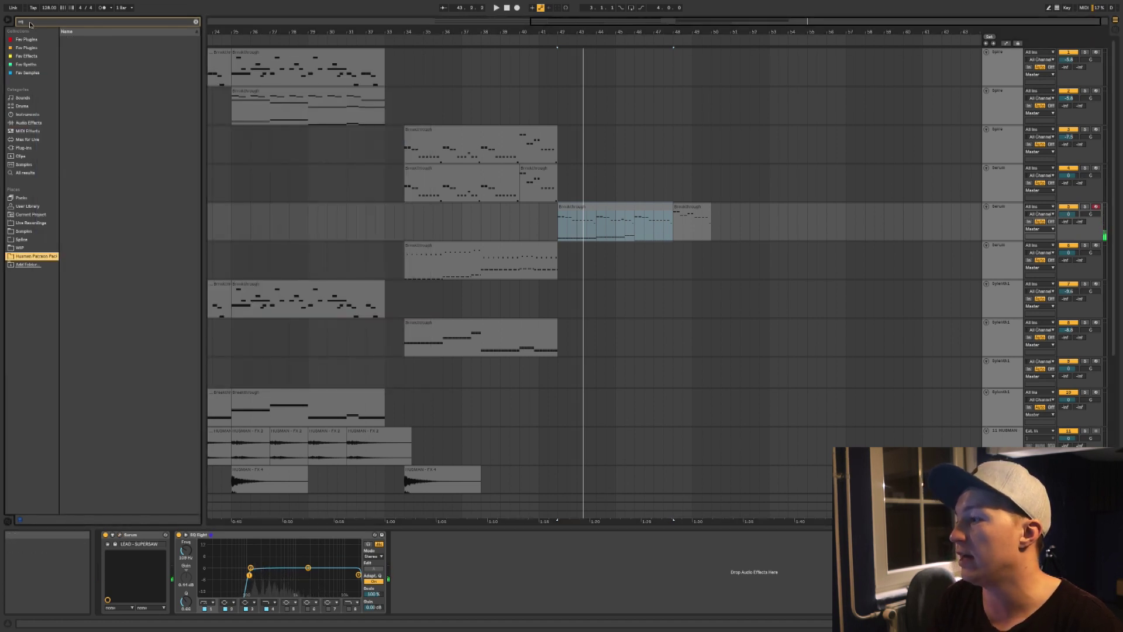
{"action": "left_click", "coordinate": [74, 97]}
{"action": "key", "text": "Up"}
{"action": "key", "text": "Up"}
{"action": "key", "text": "Up"}
{"action": "key", "text": "Up"}
{"action": "key", "text": "Down"}
{"action": "key", "text": "Right"}
{"action": "key", "text": "Down"}
{"action": "key", "text": "Down"}
{"action": "key", "text": "Down"}
{"action": "key", "text": "Up"}
{"action": "key", "text": "Right"}
{"action": "key", "text": "Down"}
{"action": "key", "text": "Down"}
{"action": "key", "text": "Down"}
{"action": "key", "text": "Down"}
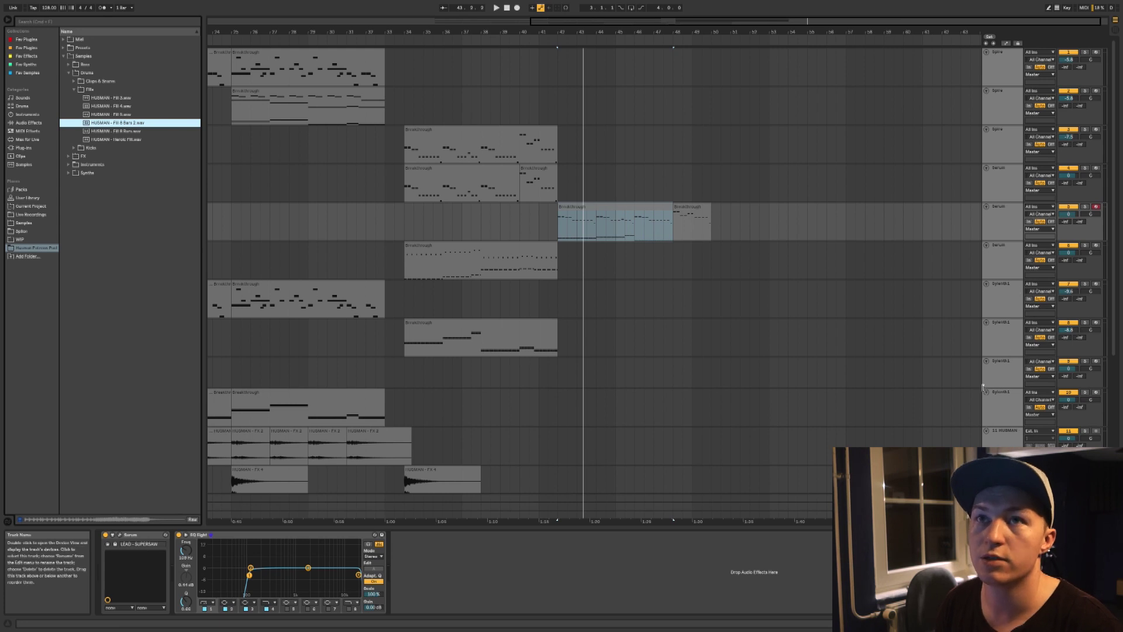
- Insert an audio track below the first Spire track and place the HUSMAN - Fill 8 Bars 2 sample at bar 42
{"action": "right_click", "coordinate": [1002, 62]}
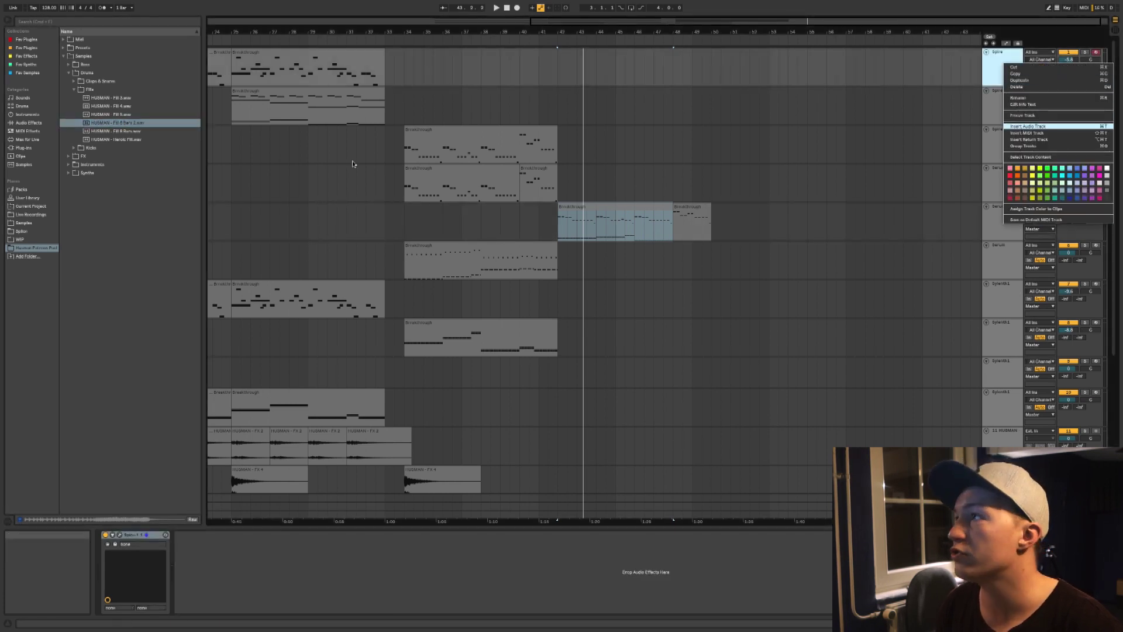
{"action": "left_click", "coordinate": [1028, 127]}
{"action": "left_click_drag", "start_coordinate": [117, 123], "coordinate": [566, 96]}
- Play into bar 42 and turn off warping for the eight-bar drum fill clip
{"action": "left_click", "coordinate": [539, 96]}
{"action": "key", "text": "space"}
{"action": "double_click", "coordinate": [584, 91]}
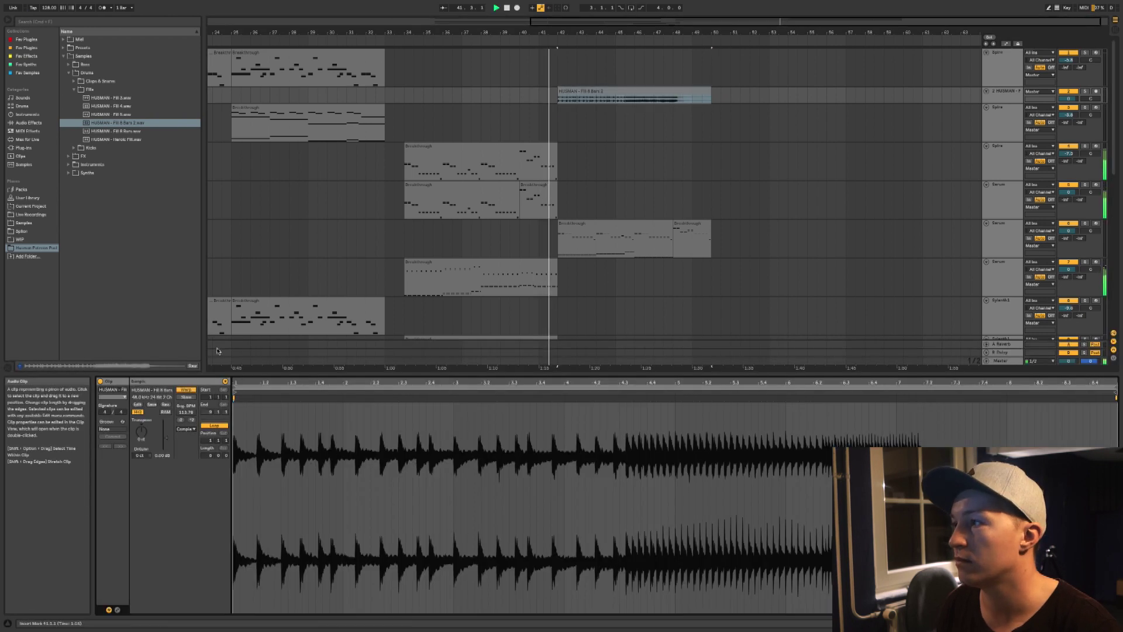
{"action": "left_click", "coordinate": [186, 389]}
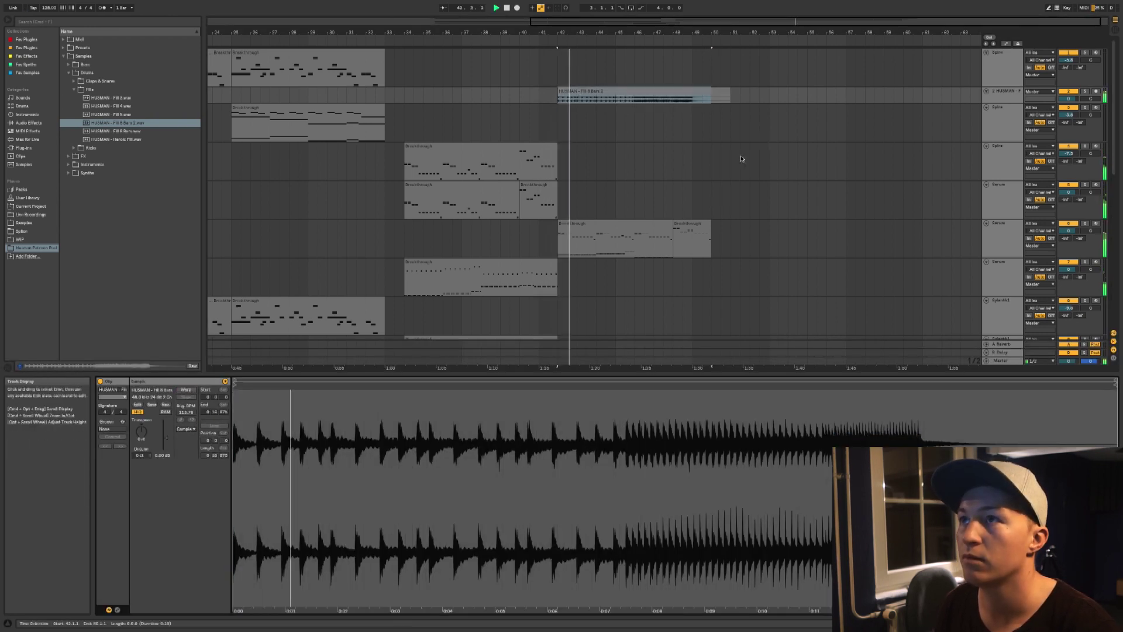
- Copy the HUSMAN - FX 1 riser clip along its track and position the copy so it ends at bar 42
{"action": "scroll", "coordinate": [585, 176], "scroll_direction": "down", "scroll_amount": 10}
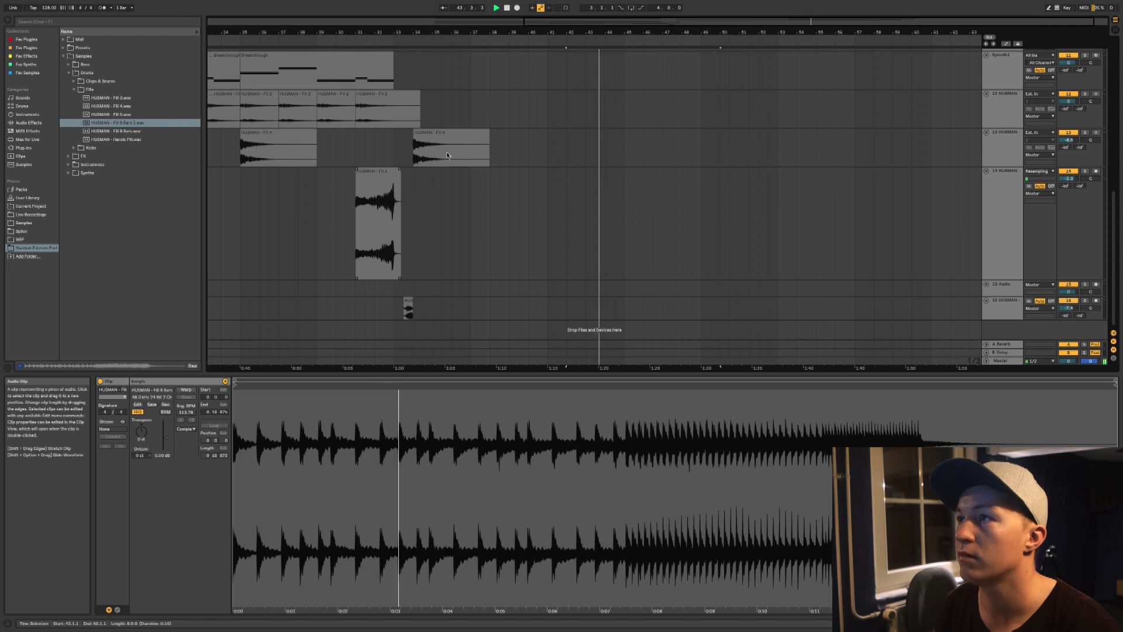
{"action": "left_click_drag", "start_coordinate": [371, 181], "coordinate": [574, 182]}
{"action": "scroll", "coordinate": [574, 188], "scroll_direction": "up", "scroll_amount": 5}
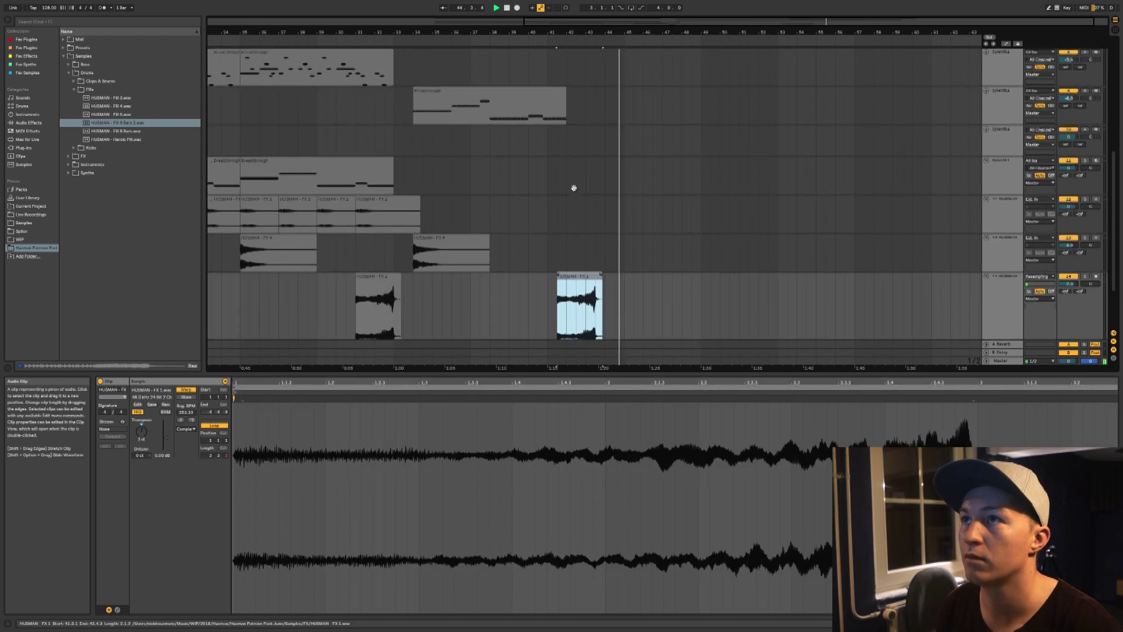
{"action": "scroll", "coordinate": [573, 186], "scroll_direction": "up", "scroll_amount": 5}
{"action": "scroll", "coordinate": [573, 187], "scroll_direction": "down", "scroll_amount": 7}
{"action": "key", "text": "space"}
{"action": "left_click_drag", "start_coordinate": [587, 226], "coordinate": [549, 227]}
{"action": "key", "text": "space"}
- Play the transition into bar 42 and raise the low cut in the riser track's EQ Eight to about 125 Hz
{"action": "left_click", "coordinate": [558, 270]}
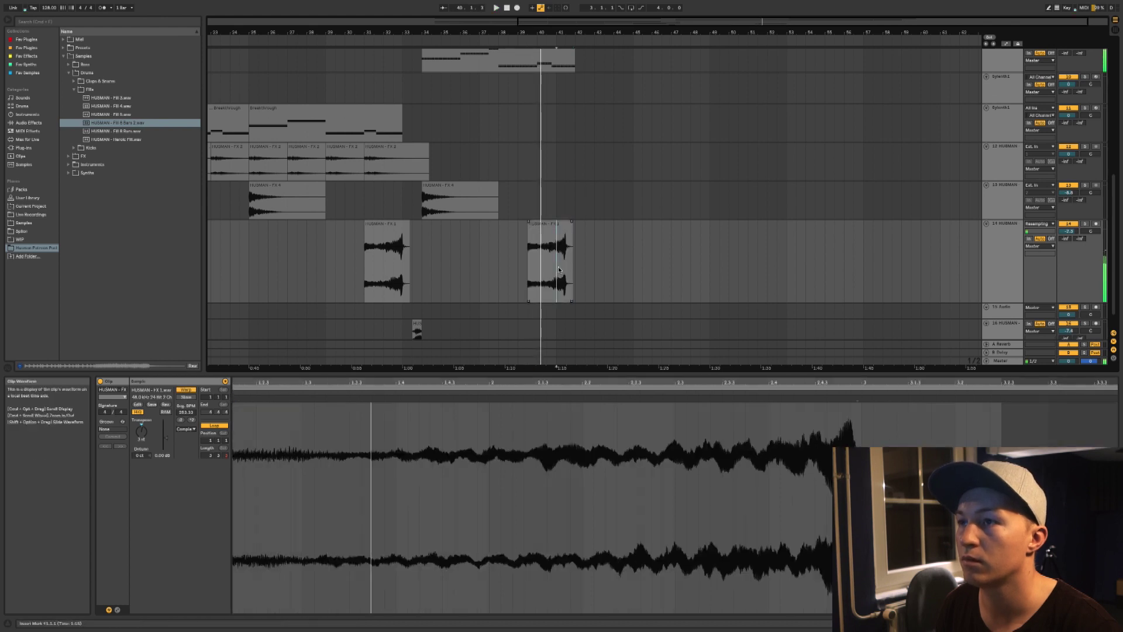
{"action": "key", "text": "space"}
{"action": "key", "text": "shift+Tab"}
{"action": "left_click_drag", "start_coordinate": [269, 576], "coordinate": [318, 575]}
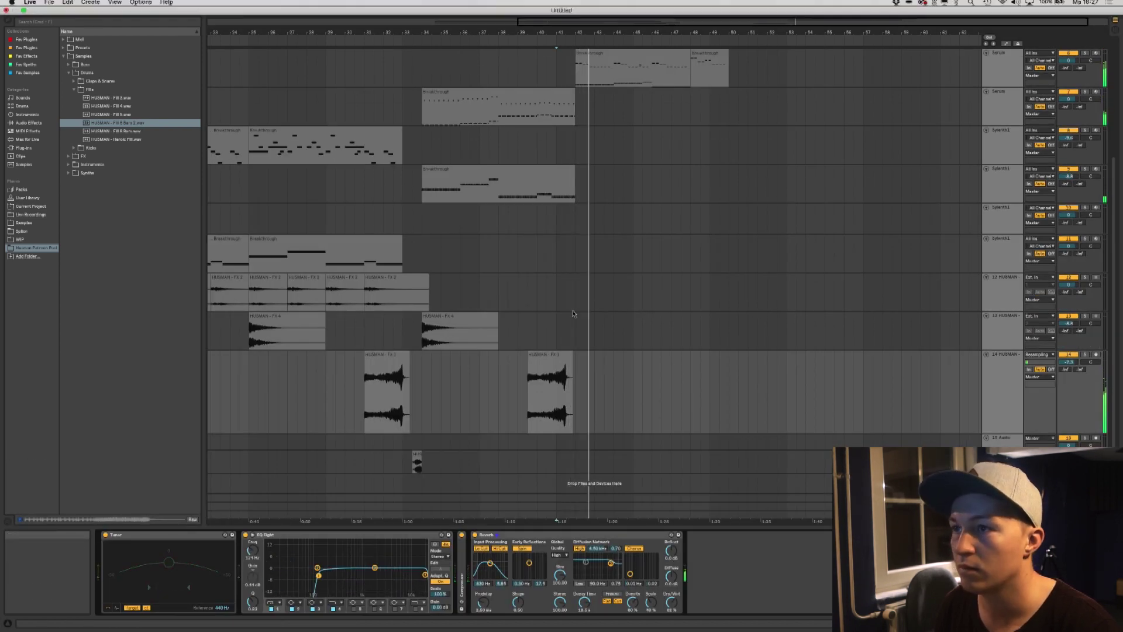
- Listen through the section from bar 42 and check the devices on the drum fill and supersaw tracks
{"action": "left_click", "coordinate": [552, 357]}
{"action": "scroll", "coordinate": [584, 195], "scroll_direction": "up", "scroll_amount": 5}
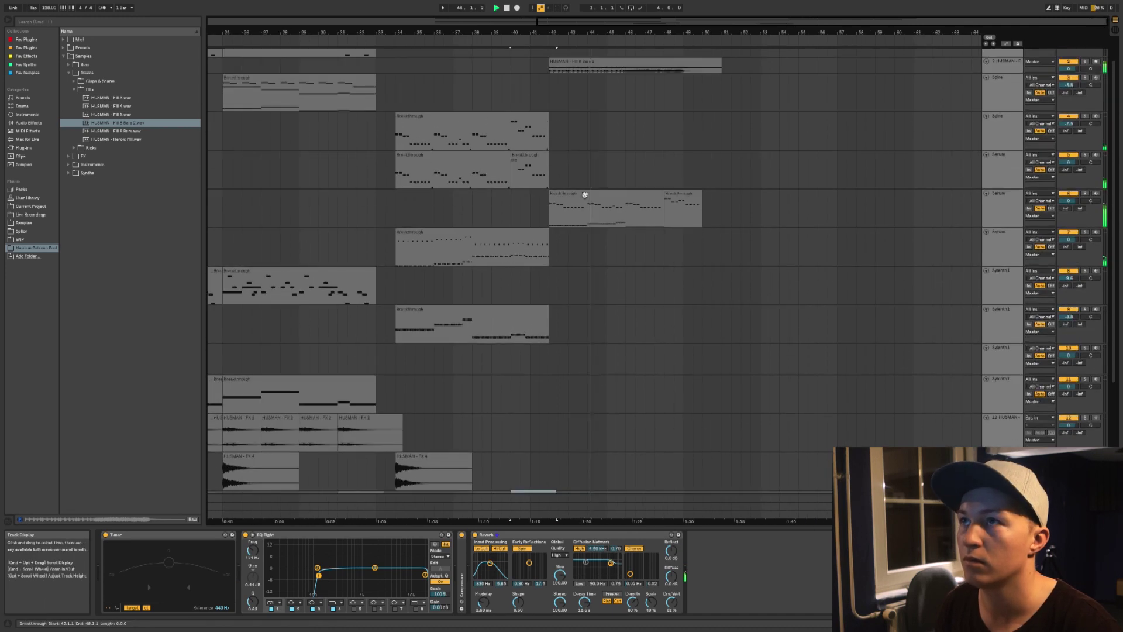
{"action": "left_click", "coordinate": [584, 195]}
{"action": "left_click", "coordinate": [587, 67]}
{"action": "left_click", "coordinate": [585, 61]}
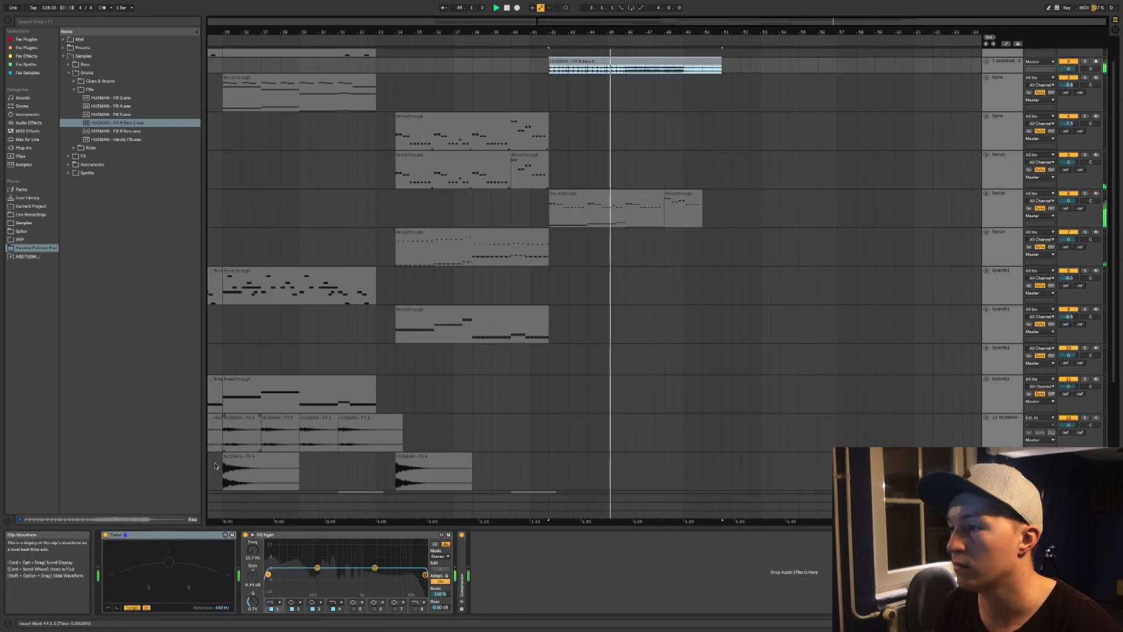
{"action": "scroll", "coordinate": [697, 157], "scroll_direction": "up", "scroll_amount": 1}
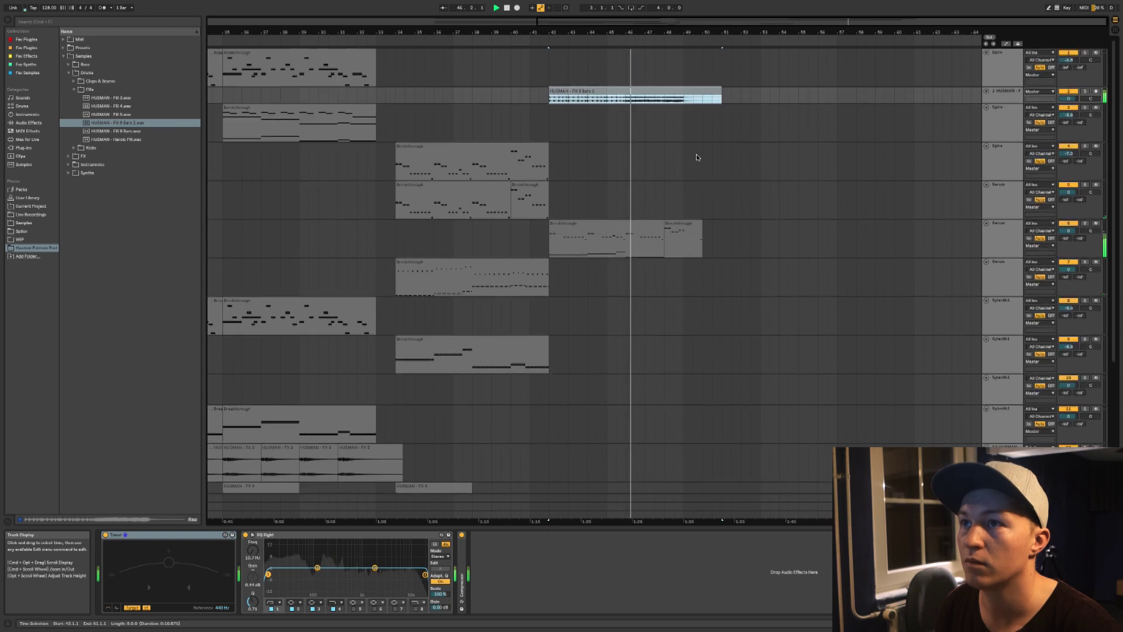
{"action": "left_click", "coordinate": [643, 228]}
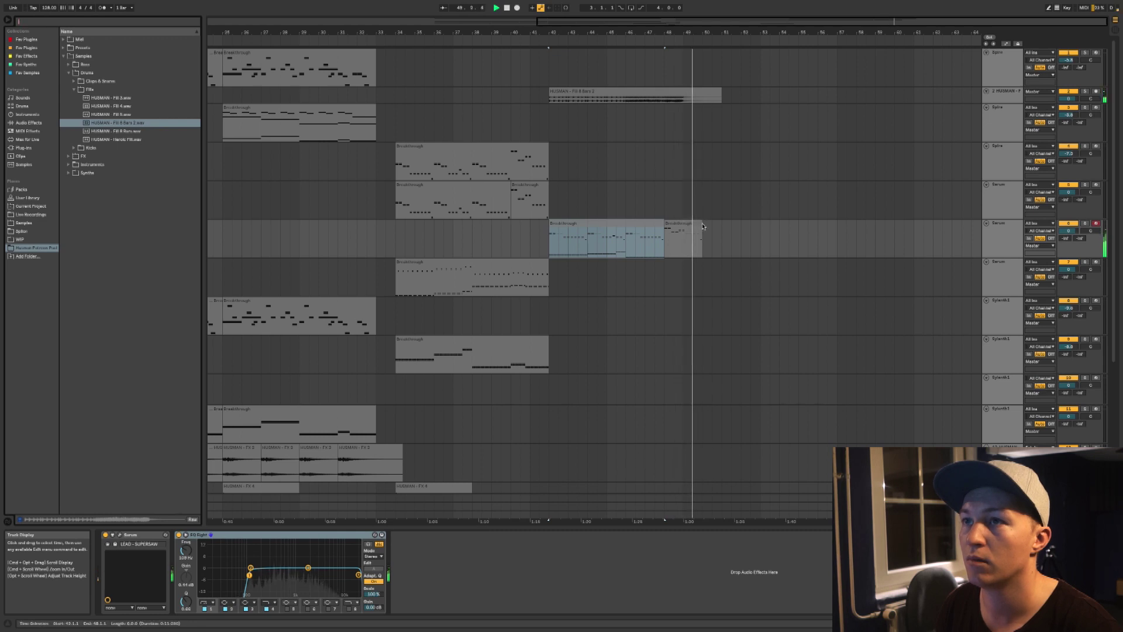
- Copy the Spire, Serum and Sylenth1 drop clips from bar 34 and paste them at bar 51
{"action": "left_click", "coordinate": [453, 149]}
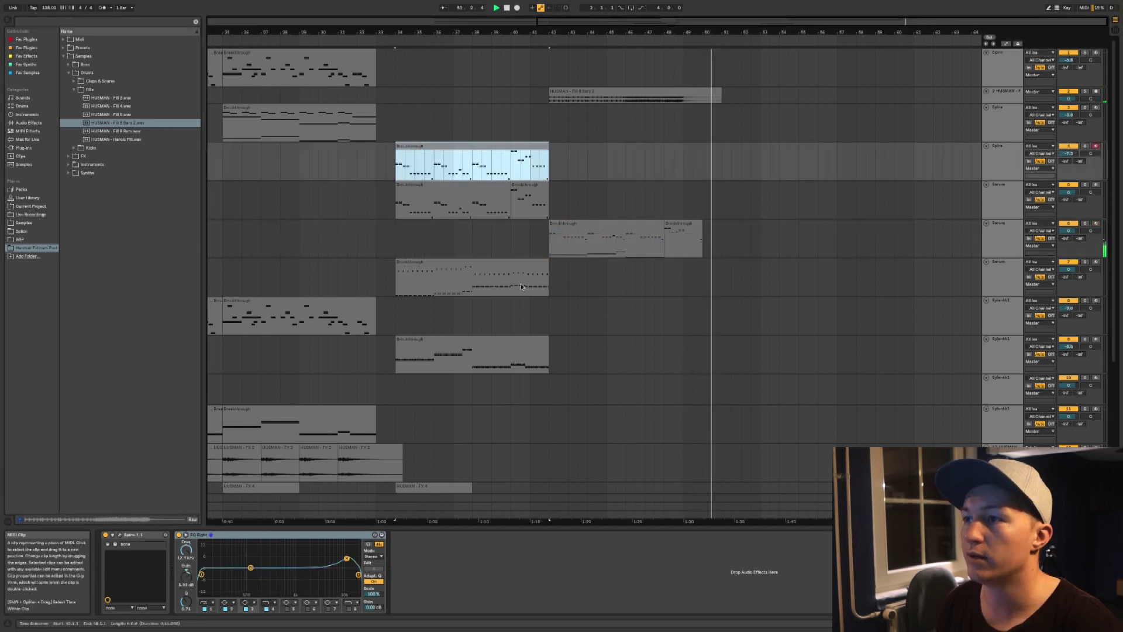
{"action": "left_click", "coordinate": [516, 340], "text": "shift"}
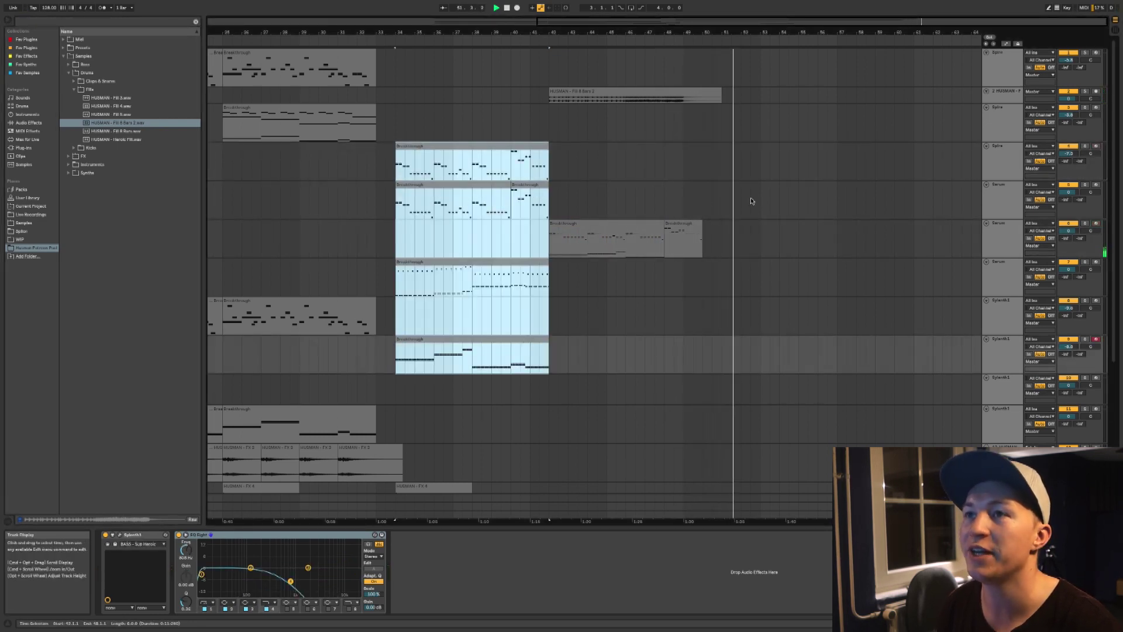
{"action": "left_click", "coordinate": [728, 157]}
{"action": "key", "text": "super+v"}
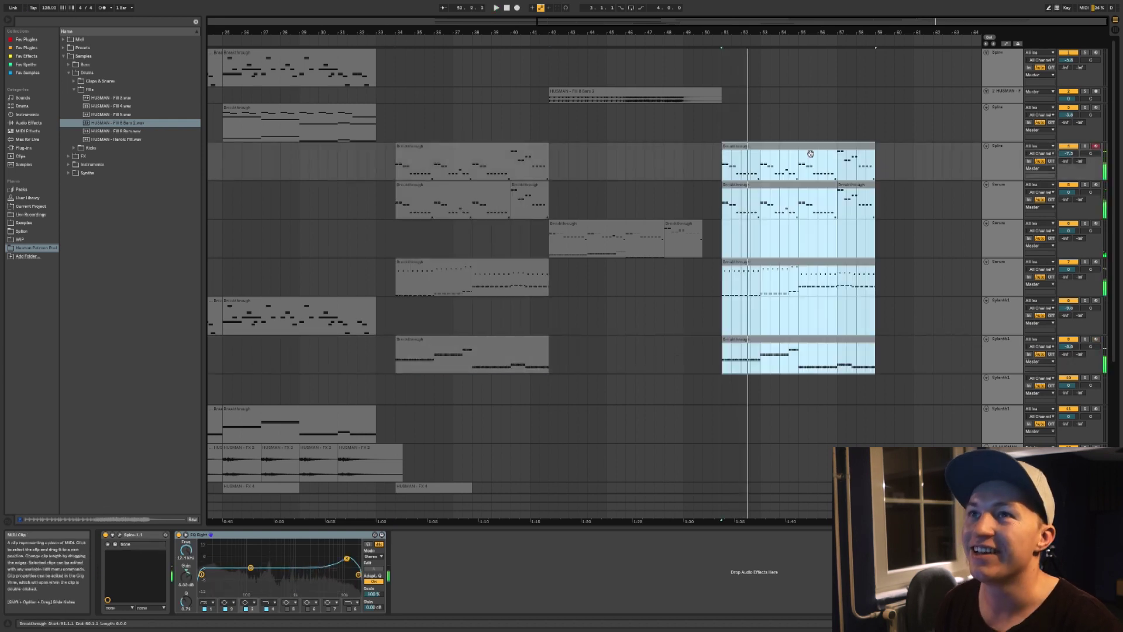
- Search the browser for "sc" and insert a new MIDI track below the uppermost Spire track
{"action": "right_click", "coordinate": [1012, 60]}
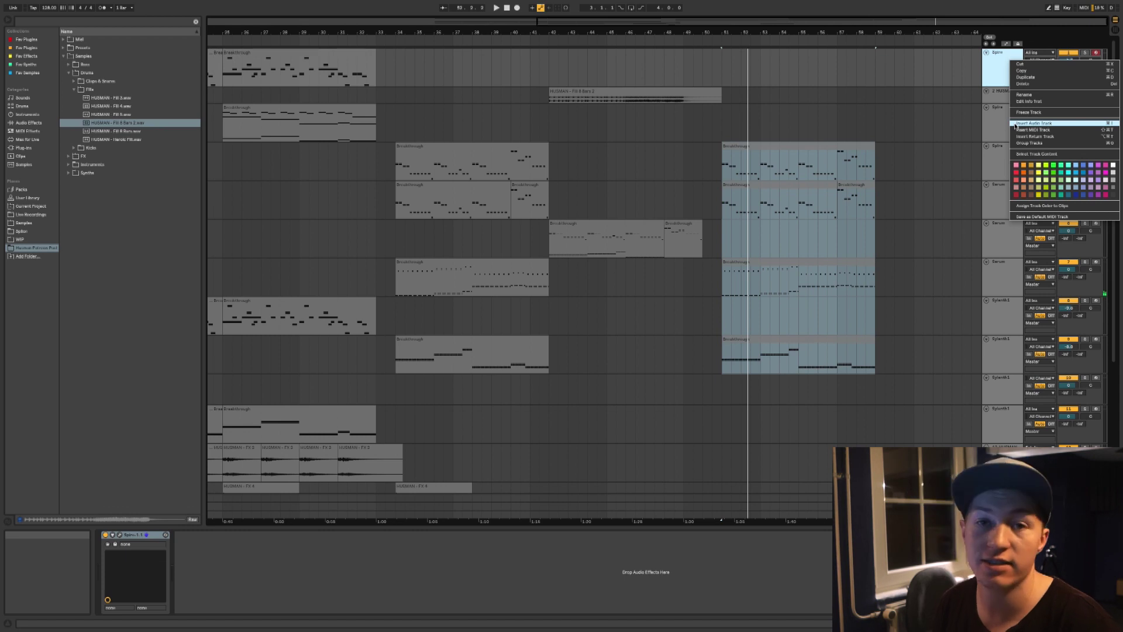
{"action": "left_click", "coordinate": [890, 78]}
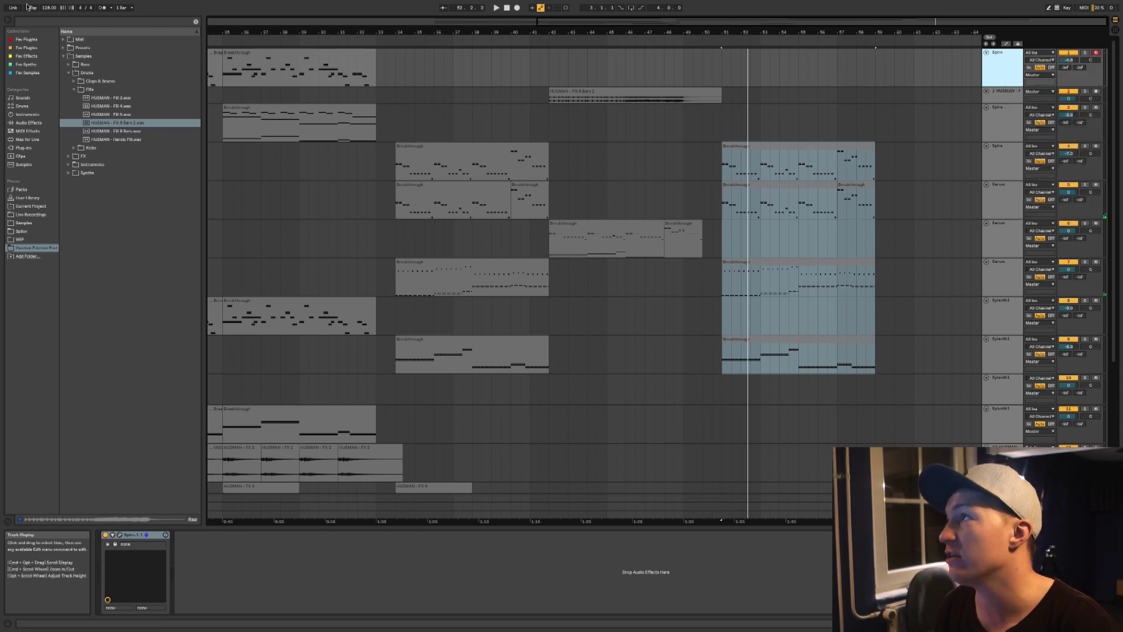
{"action": "left_click", "coordinate": [31, 22]}
{"action": "type", "text": "se"}
{"action": "left_click", "coordinate": [1001, 57]}
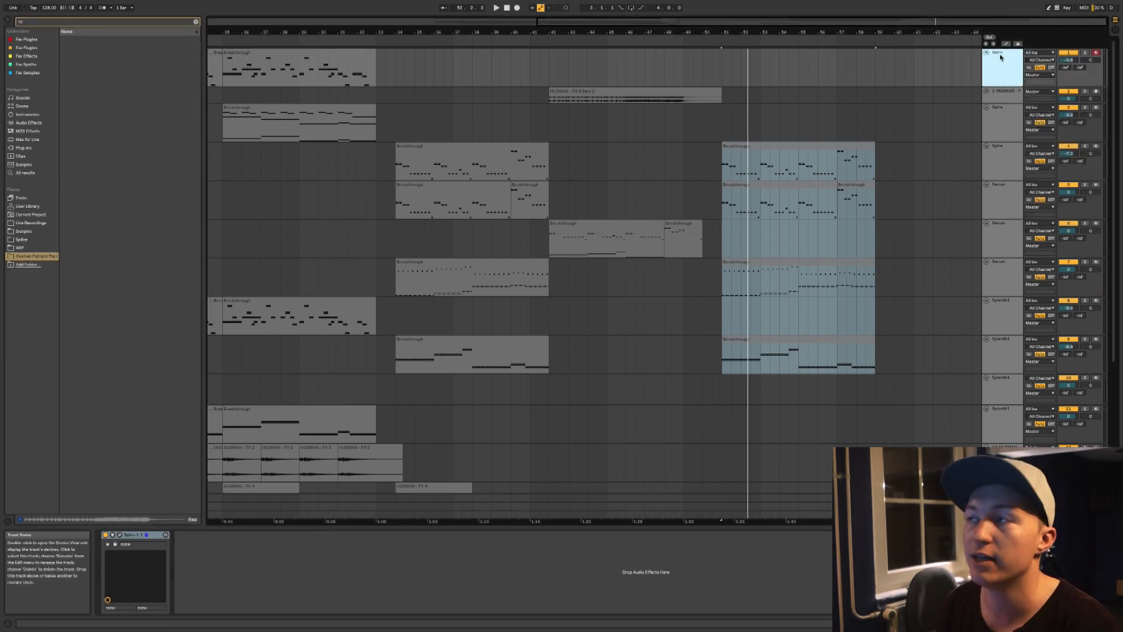
{"action": "right_click", "coordinate": [1001, 57]}
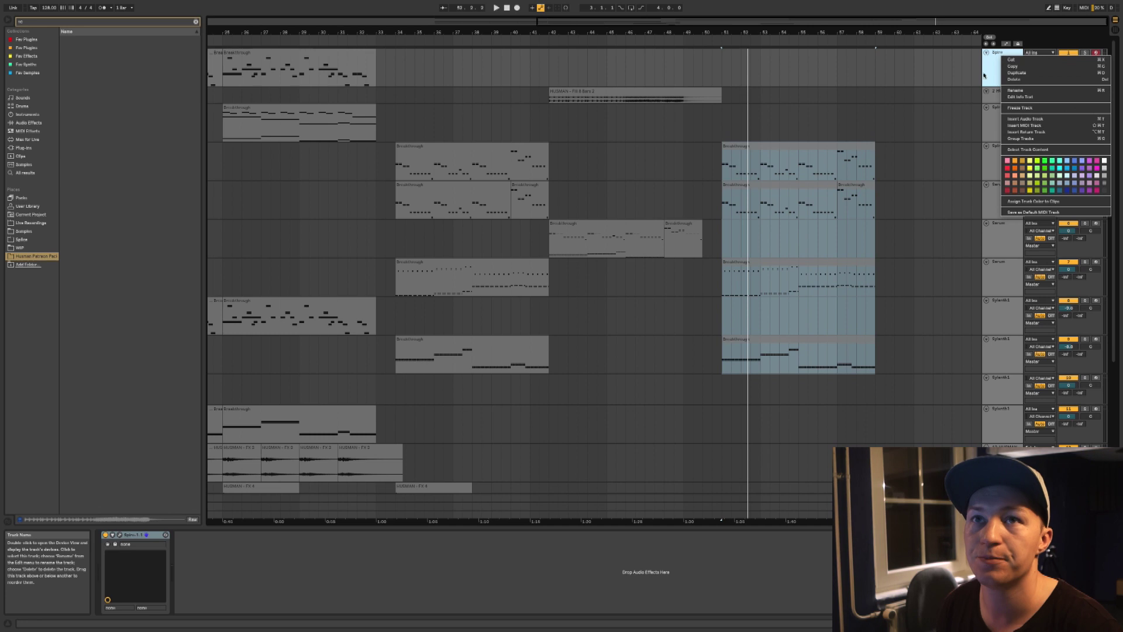
{"action": "left_click", "coordinate": [1013, 126]}
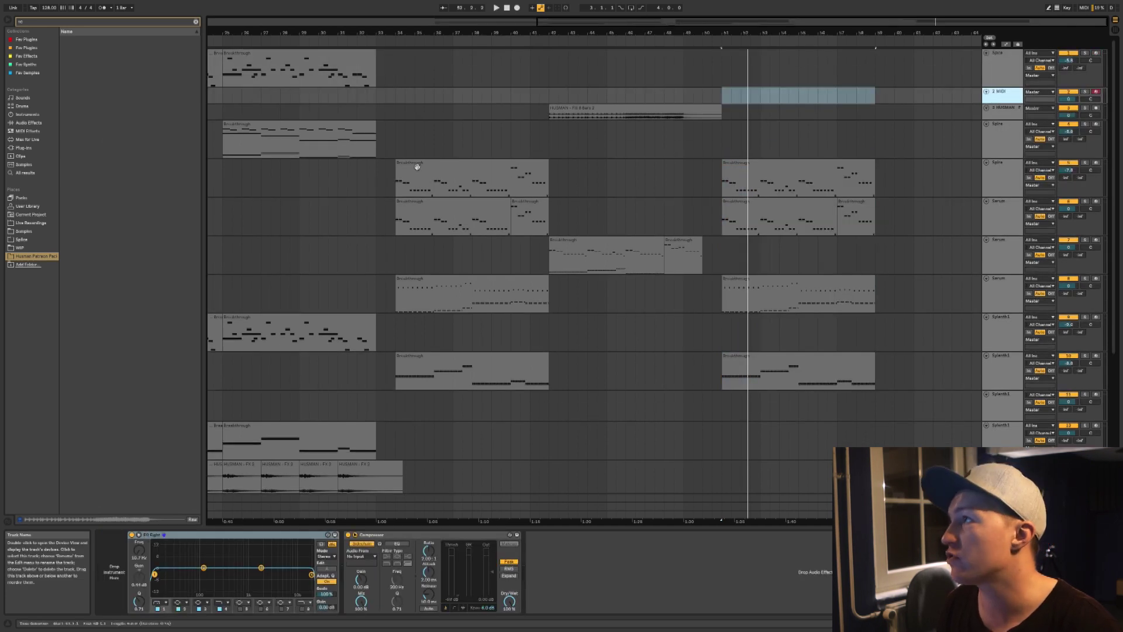
- Load the SC.adg preset onto the new MIDI track and move that track above all the others
{"action": "left_click", "coordinate": [24, 56]}
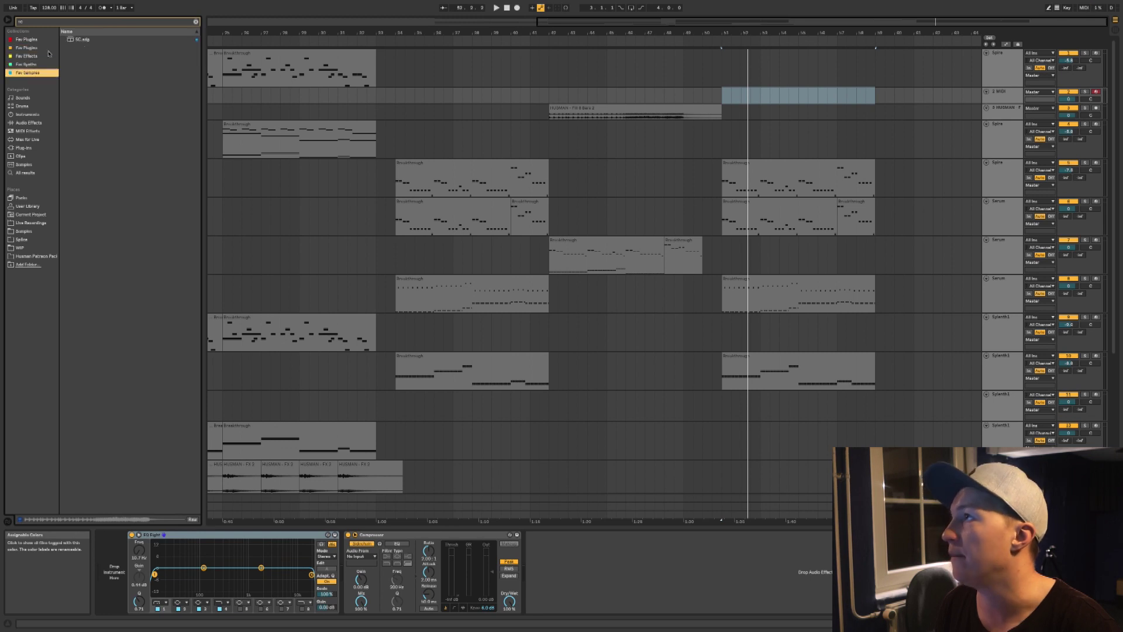
{"action": "mouse_move", "coordinate": [82, 41]}
{"action": "left_mouse_down"}
{"action": "mouse_move", "coordinate": [93, 489]}
{"action": "mouse_move", "coordinate": [113, 567]}
{"action": "left_mouse_up"}
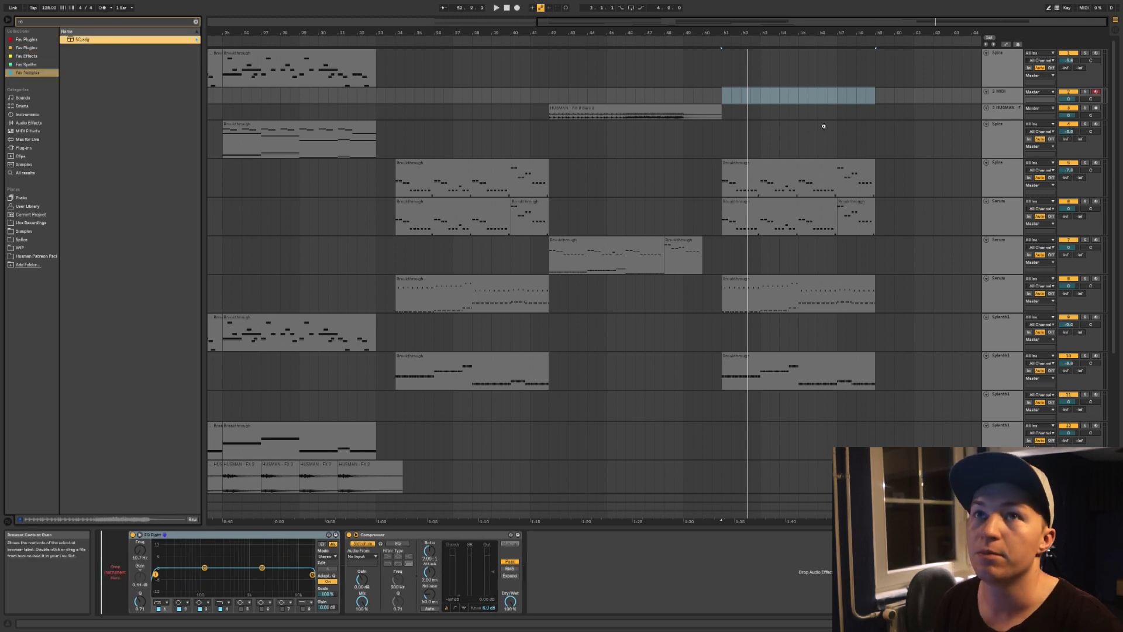
{"action": "left_click_drag", "start_coordinate": [1003, 94], "coordinate": [1001, 65]}
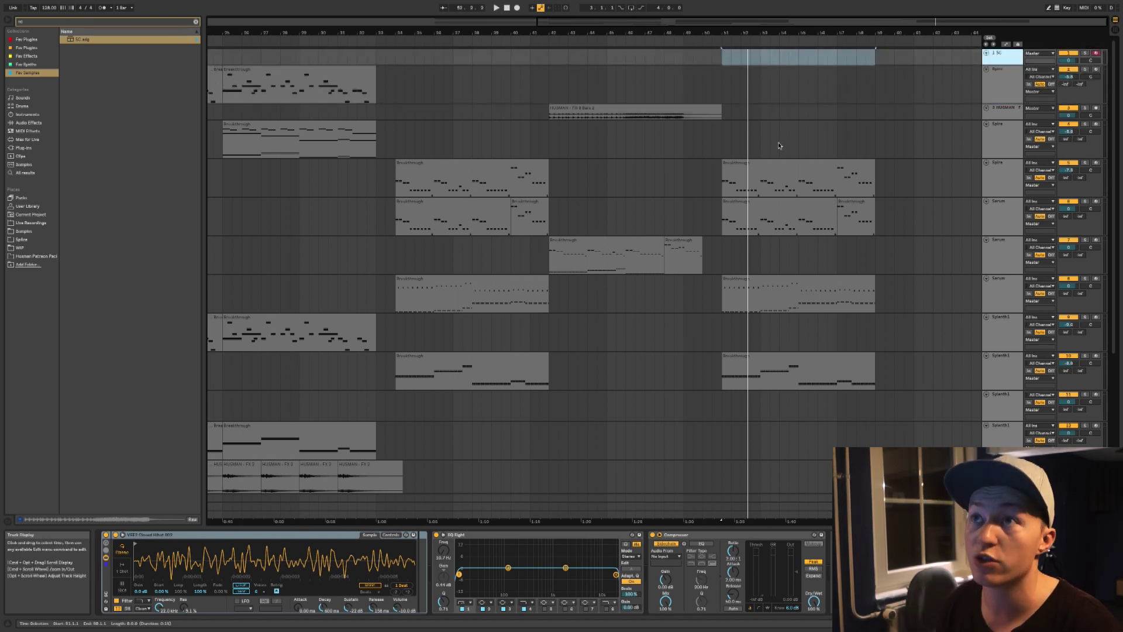
- Create a MIDI clip from bar 51 to bar 59 on the SC track and fill it with a C3 note on every beat
{"action": "left_click_drag", "start_coordinate": [722, 57], "coordinate": [885, 61]}
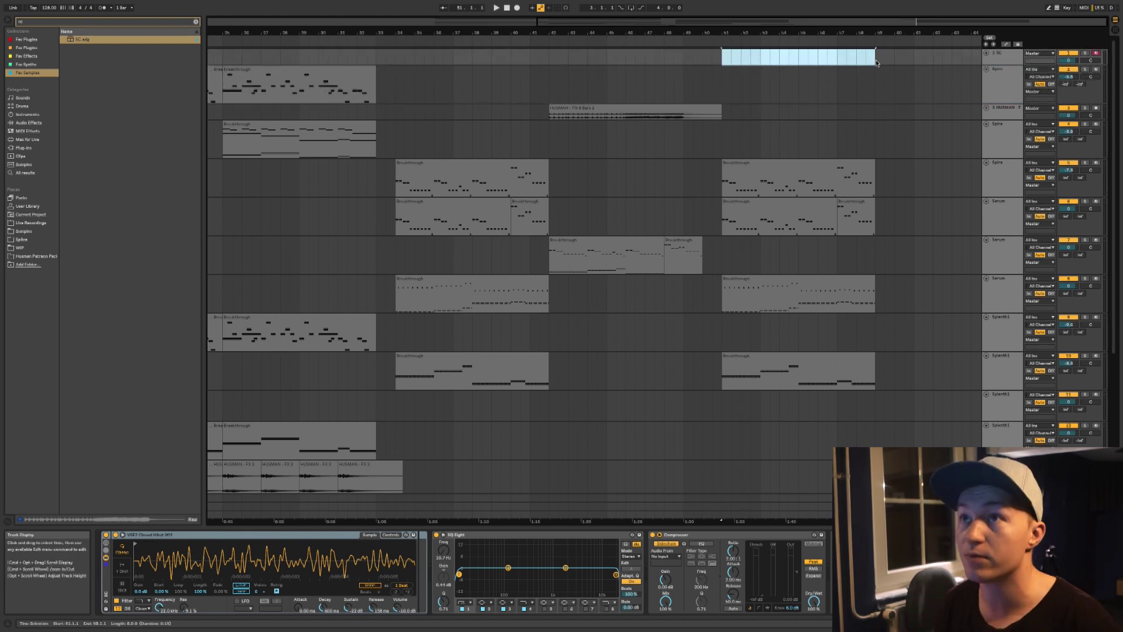
{"action": "key", "text": "super+shift+m"}
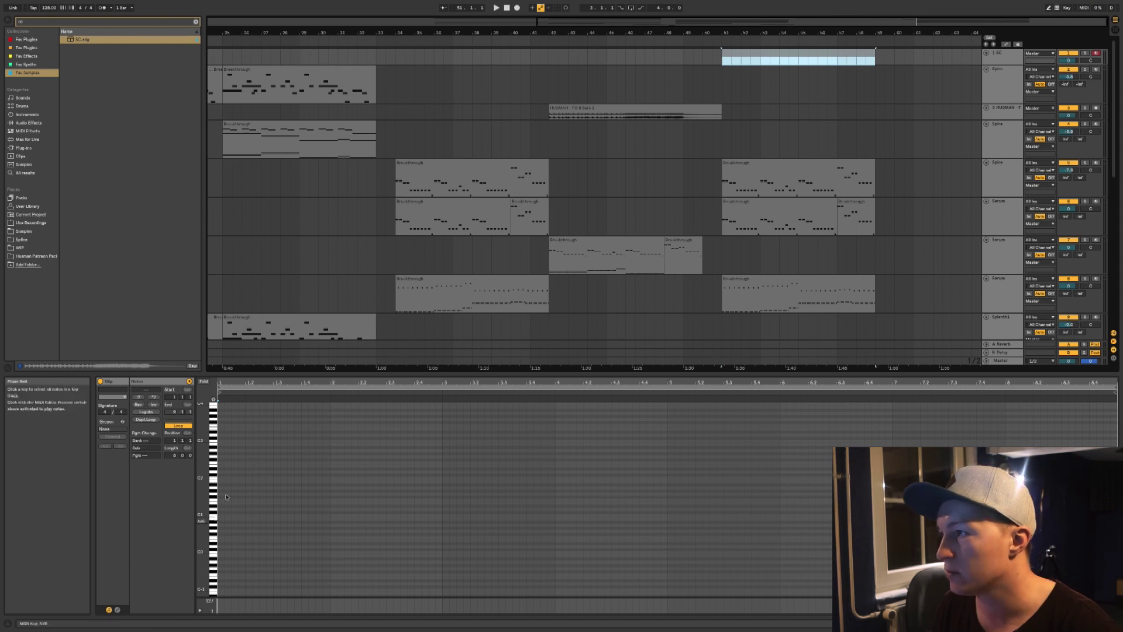
{"action": "double_click", "coordinate": [224, 443]}
{"action": "double_click", "coordinate": [242, 440]}
{"action": "key", "text": "super+d"}
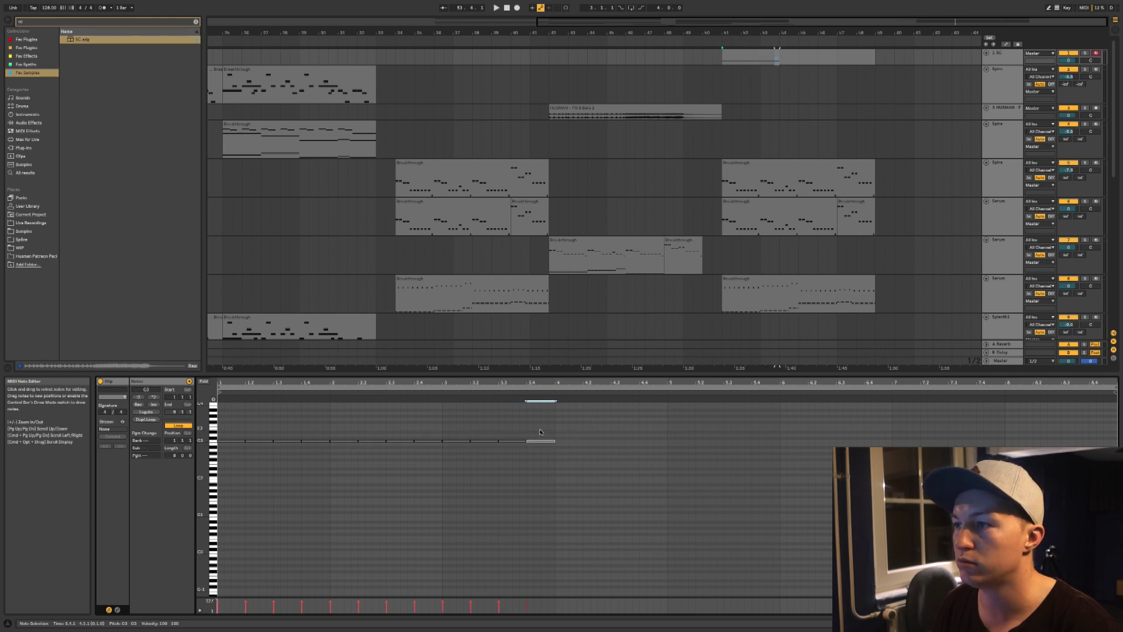
{"action": "left_click_drag", "start_coordinate": [451, 474], "coordinate": [451, 474]}
{"action": "key", "text": "super+d"}
{"action": "key", "text": "super+d"}
{"action": "key", "text": "super+d"}
{"action": "key", "text": "super+d"}
{"action": "key", "text": "super+d"}
{"action": "key", "text": "super+d"}
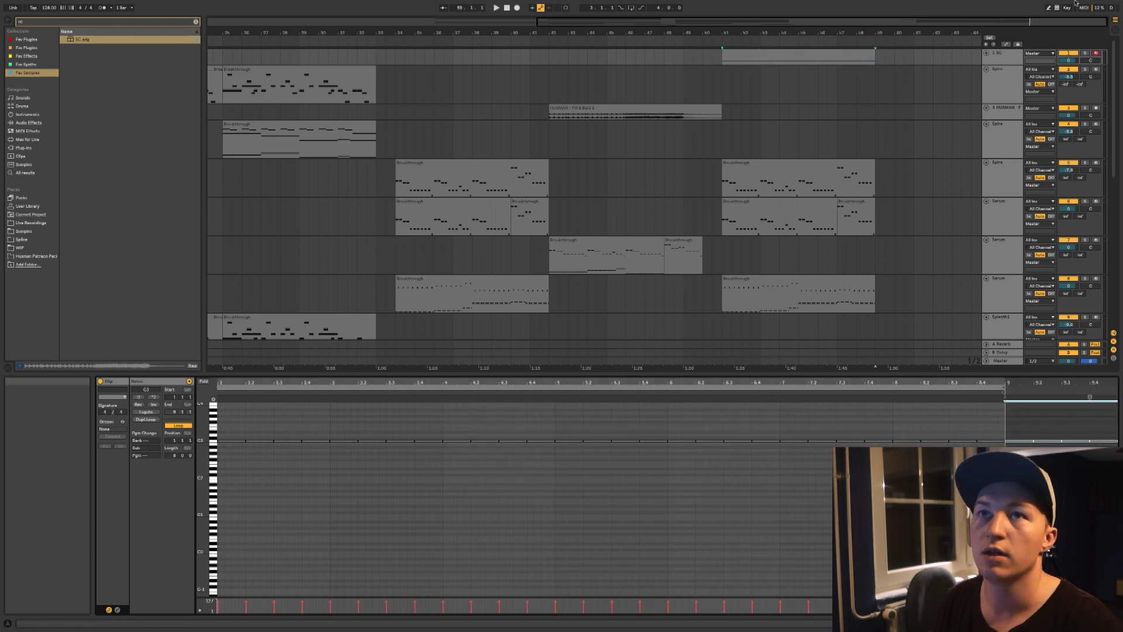
- Insert an audio track below the SC track and open the Kicks folder of the HUSMAN sample pack
{"action": "left_click", "coordinate": [996, 59]}
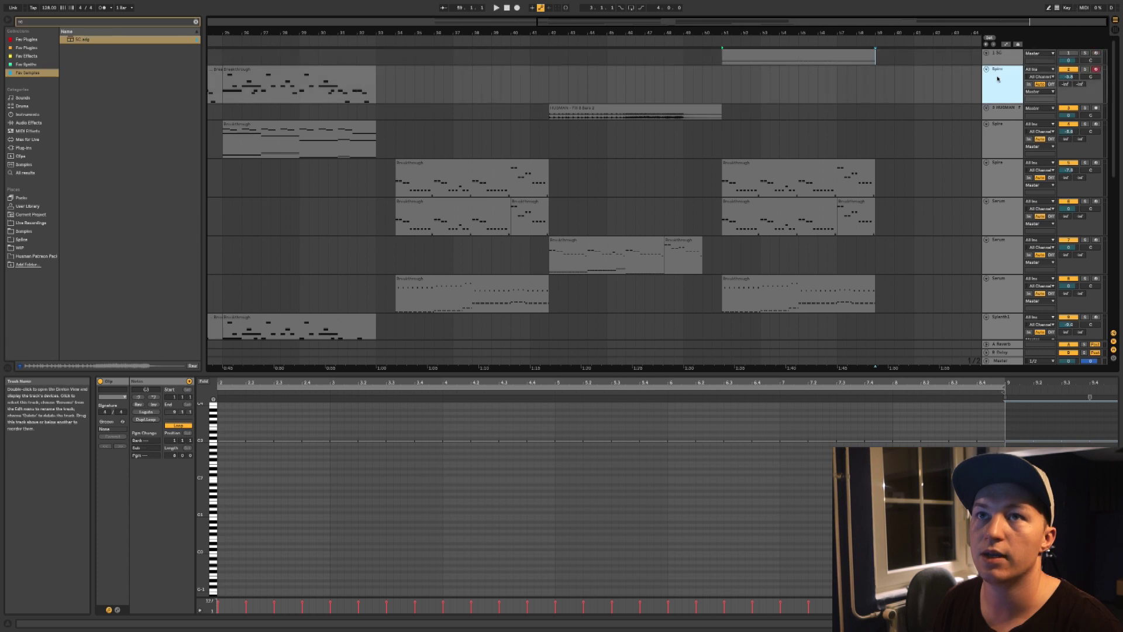
{"action": "right_click", "coordinate": [997, 59]}
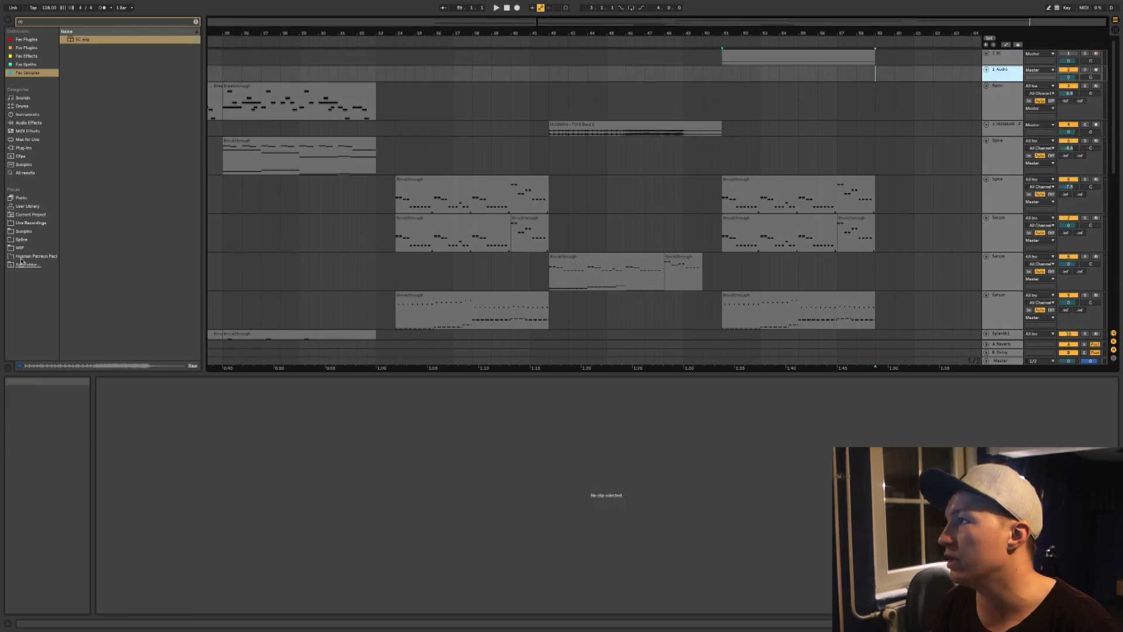
{"action": "left_click", "coordinate": [36, 257]}
{"action": "left_click", "coordinate": [29, 22]}
{"action": "key", "text": "BackSpace"}
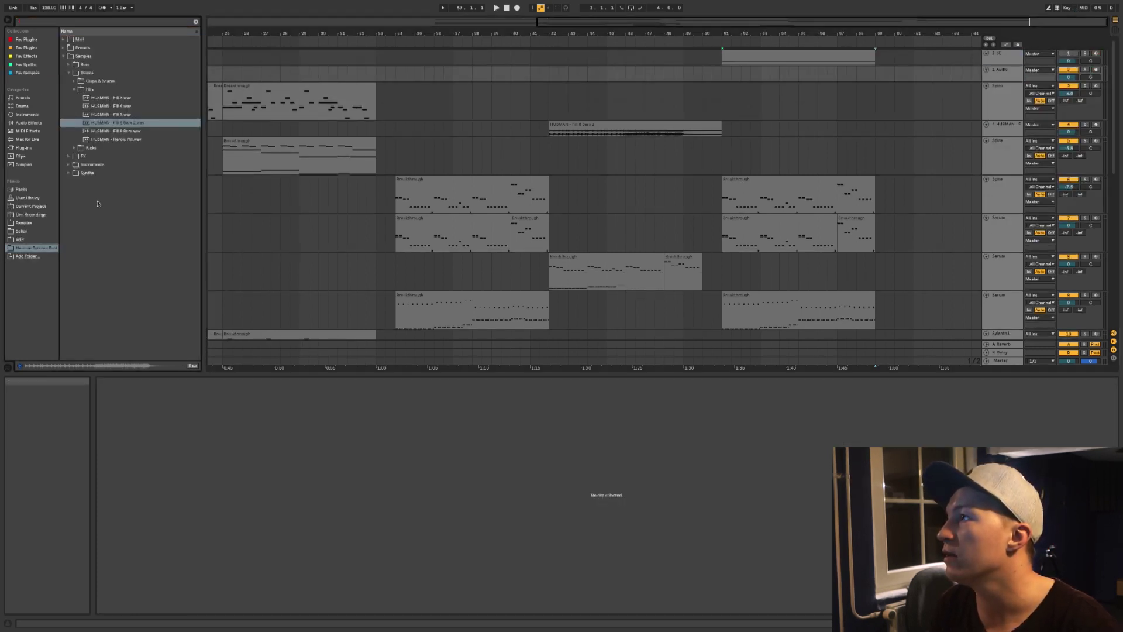
{"action": "left_click", "coordinate": [88, 149]}
- Audition the kick samples and place HUSMAN - Kick 3 on the new audio track at bar 51
{"action": "key", "text": "Down"}
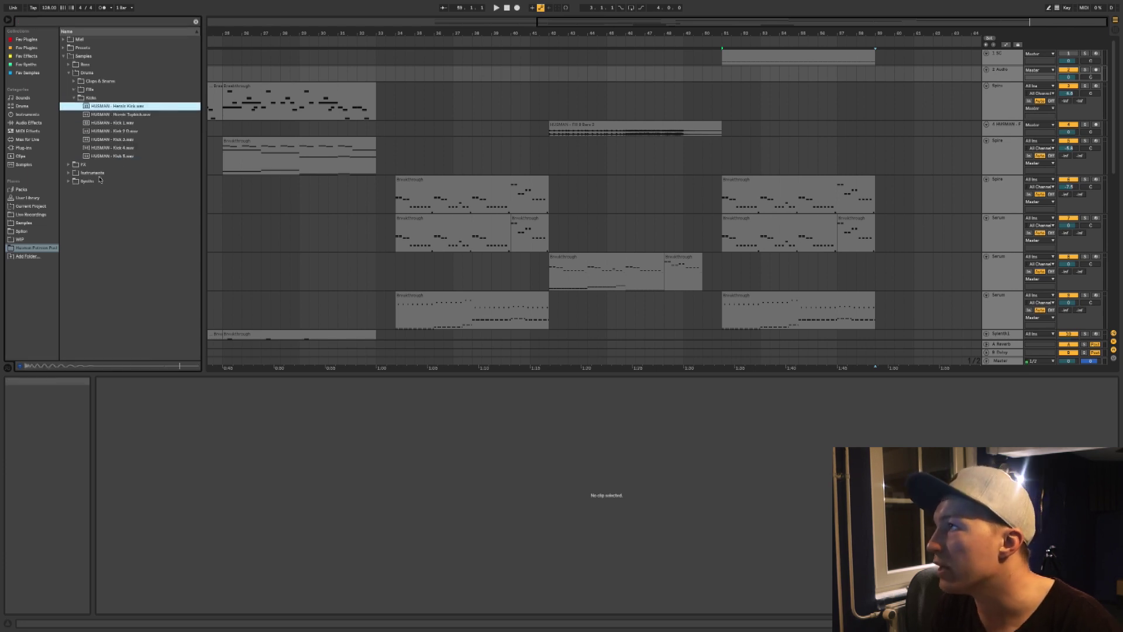
{"action": "key", "text": "Down"}
{"action": "key", "text": "Down"}
{"action": "key", "text": "Down"}
{"action": "key", "text": "Down"}
{"action": "key", "text": "Down"}
{"action": "key", "text": "Down"}
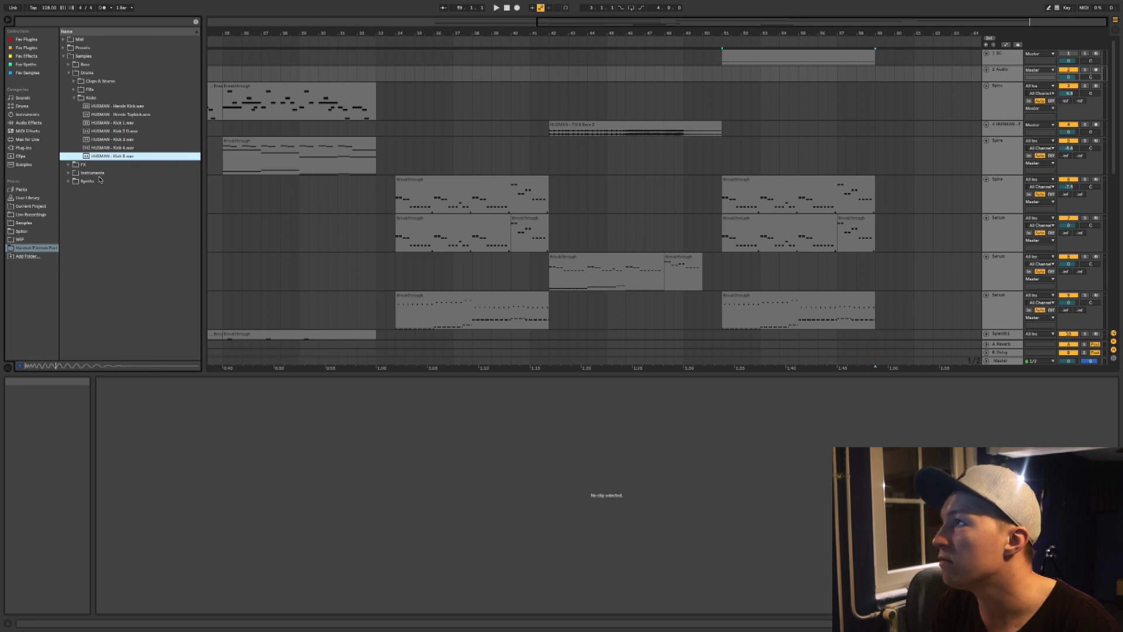
{"action": "key", "text": "Up"}
{"action": "key", "text": "Up"}
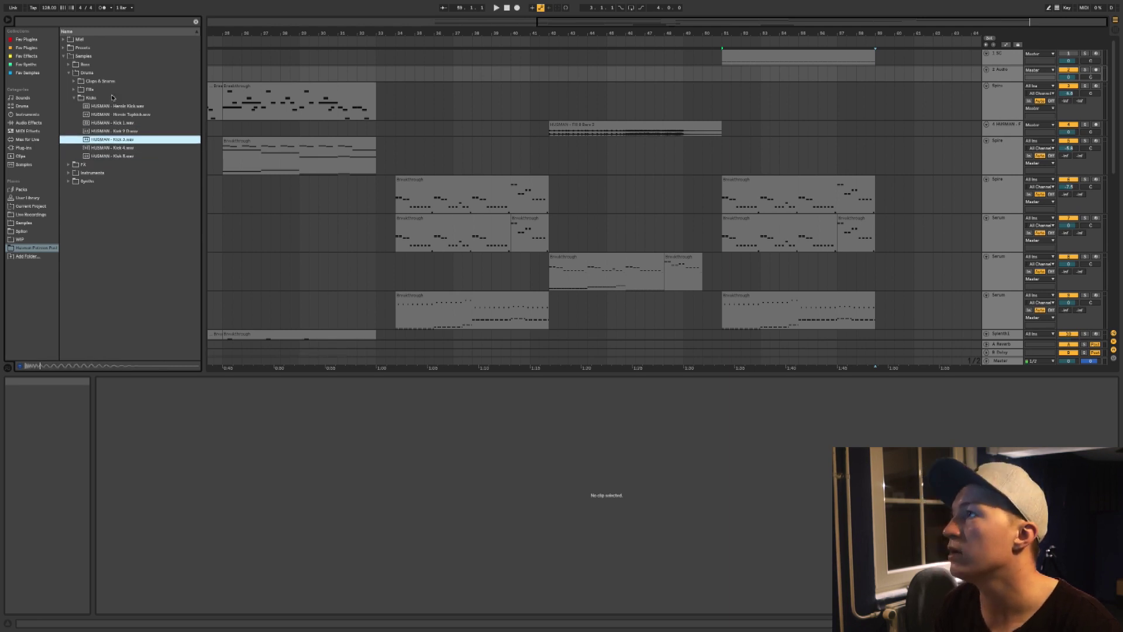
{"action": "left_click_drag", "start_coordinate": [719, 85], "coordinate": [721, 72]}
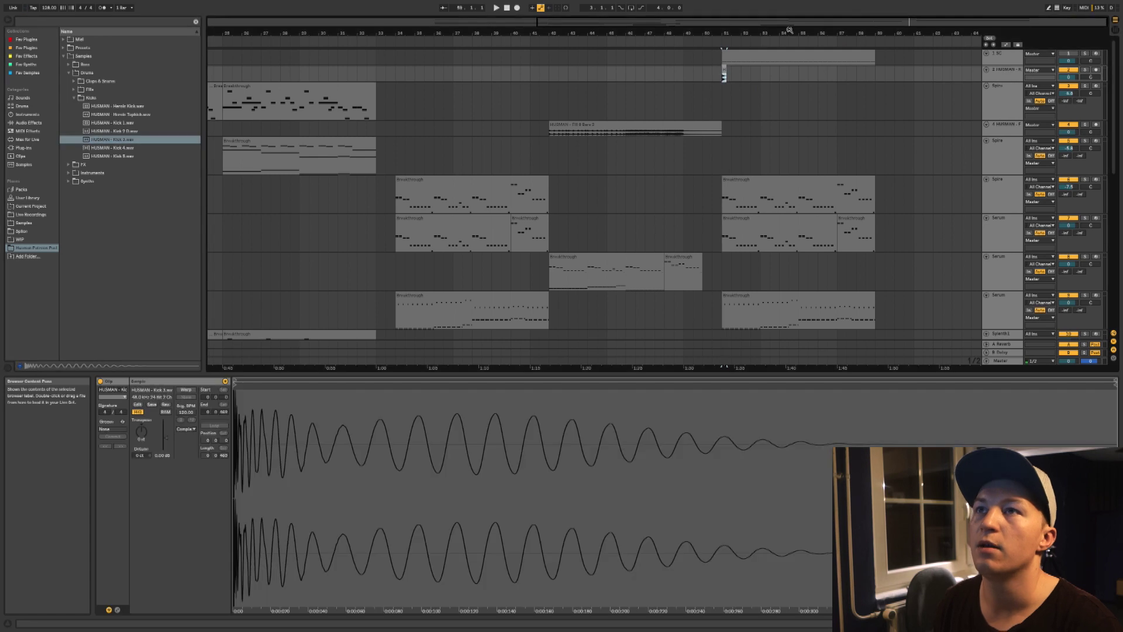
- Duplicate the kick clip on every beat from bar 51 to bar 59
{"action": "scroll", "coordinate": [669, 70], "scroll_direction": "up", "scroll_amount": 4}
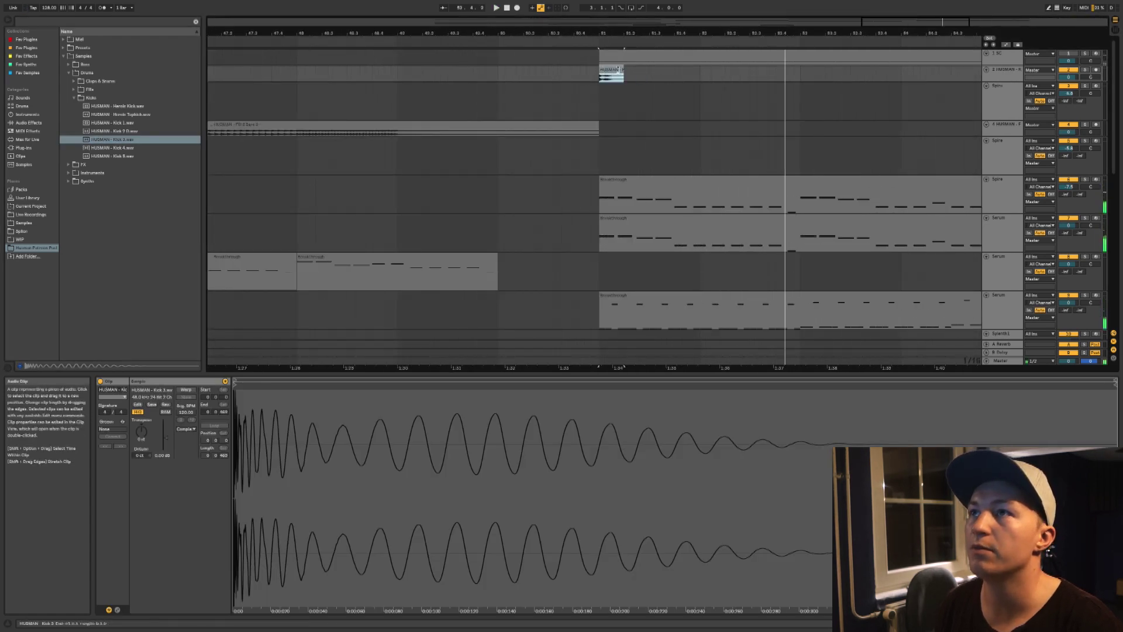
{"action": "key", "text": "super+d"}
{"action": "key", "text": "super+d"}
{"action": "key", "text": "super+d"}
{"action": "key", "text": "super+d"}
{"action": "key", "text": "super+d"}
{"action": "key", "text": "super+d"}
{"action": "key", "text": "super+d"}
{"action": "key", "text": "super+d"}
{"action": "key", "text": "super+d"}
{"action": "key", "text": "super+d"}
{"action": "left_click_drag", "start_coordinate": [646, 36], "coordinate": [647, 35]}
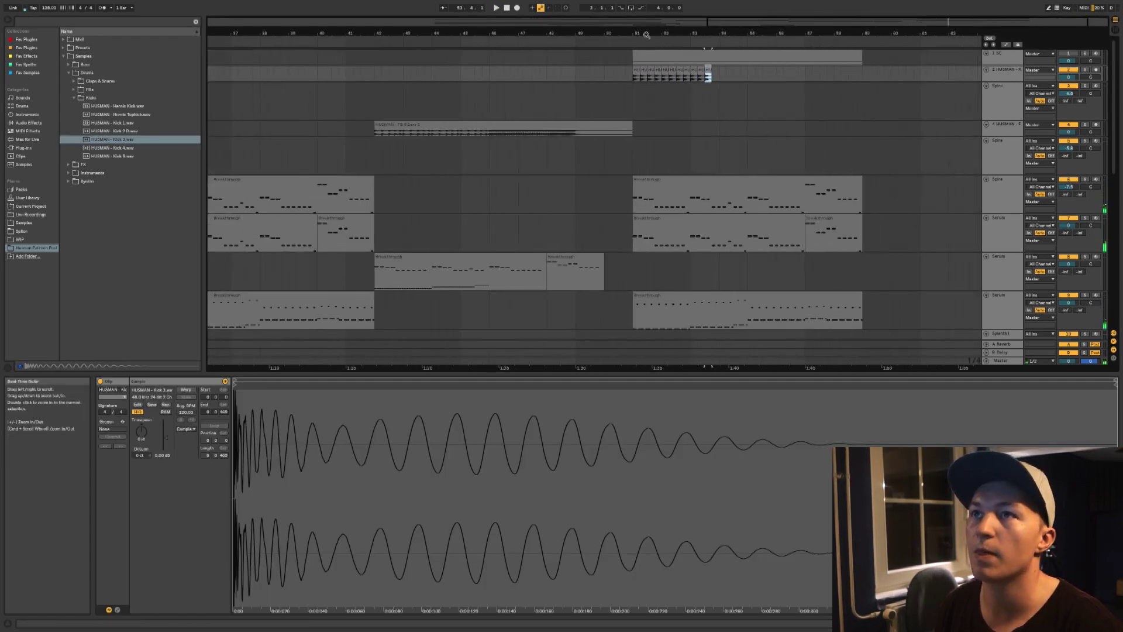
{"action": "key", "text": "ctrl+d"}
{"action": "key", "text": "ctrl+d"}
{"action": "key", "text": "ctrl+d"}
{"action": "key", "text": "ctrl+d"}
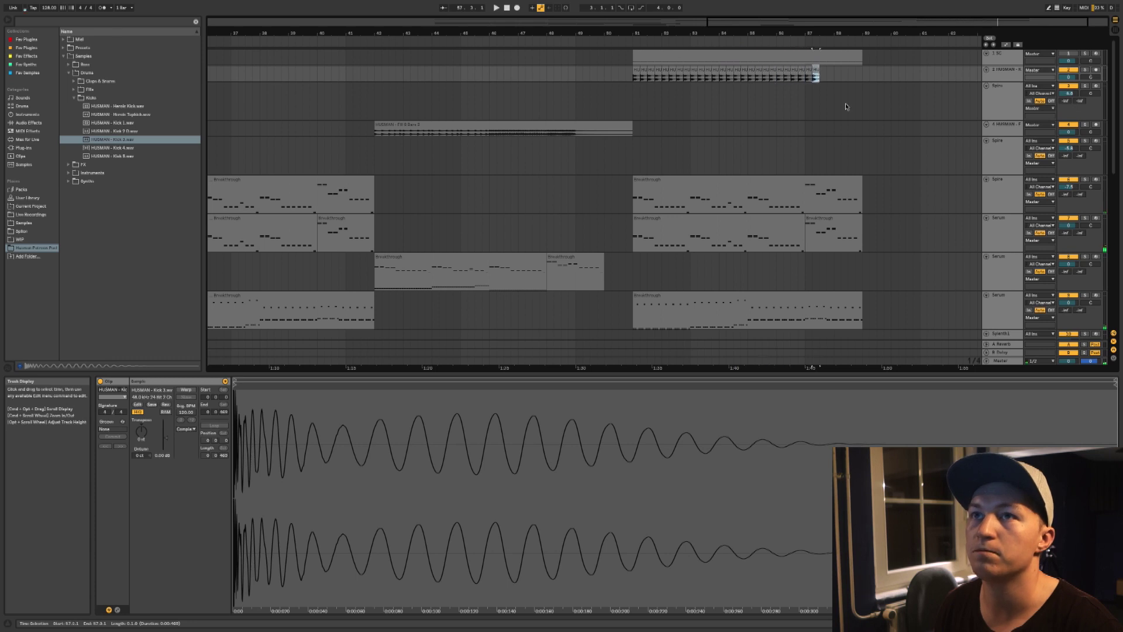
- Group the Spire, two Serum and Sylenth1 tracks that hold the drop clips at bars 34 and 51
{"action": "left_click", "coordinate": [1003, 194]}
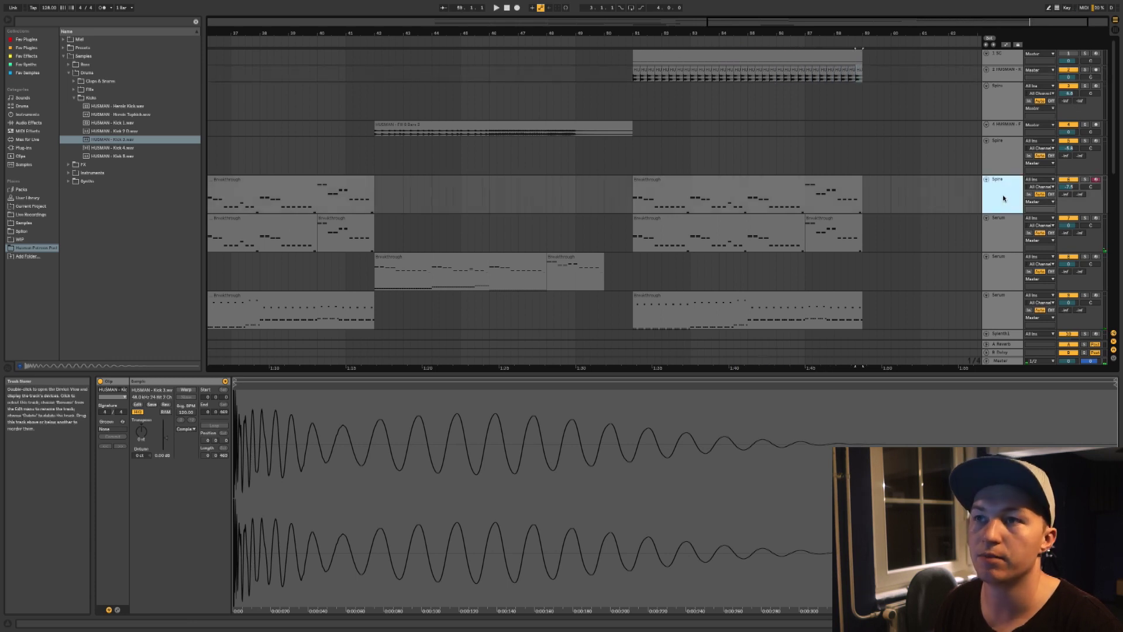
{"action": "scroll", "coordinate": [1003, 213], "scroll_direction": "down", "scroll_amount": 5}
{"action": "scroll", "coordinate": [1002, 213], "scroll_direction": "up", "scroll_amount": 1}
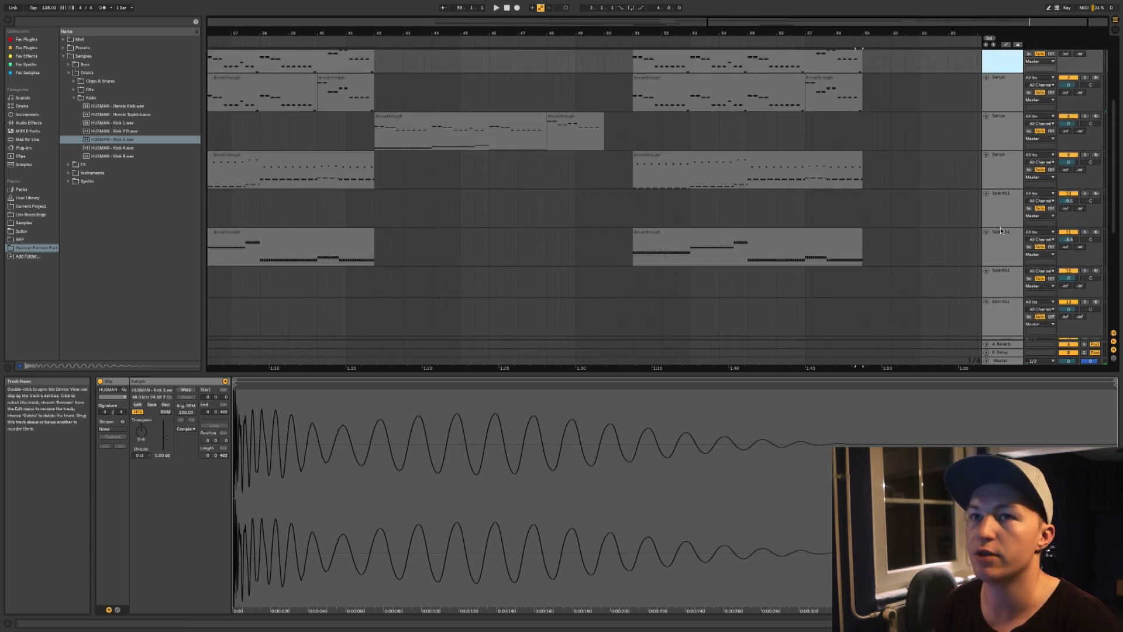
{"action": "left_click_drag", "start_coordinate": [814, 33], "coordinate": [858, 29]}
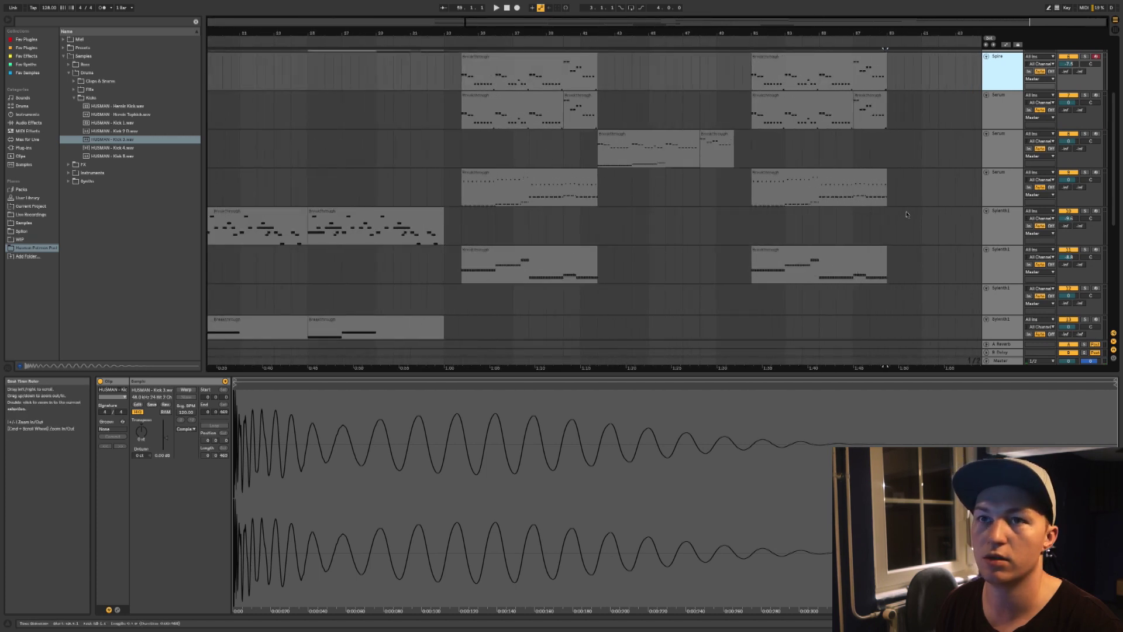
{"action": "left_click", "coordinate": [1001, 251]}
{"action": "left_click", "coordinate": [999, 196], "text": "super"}
{"action": "scroll", "coordinate": [999, 196], "scroll_direction": "up", "scroll_amount": 2}
{"action": "left_click", "coordinate": [999, 159], "text": "ctrl"}
{"action": "left_click", "coordinate": [1000, 123], "text": "ctrl"}
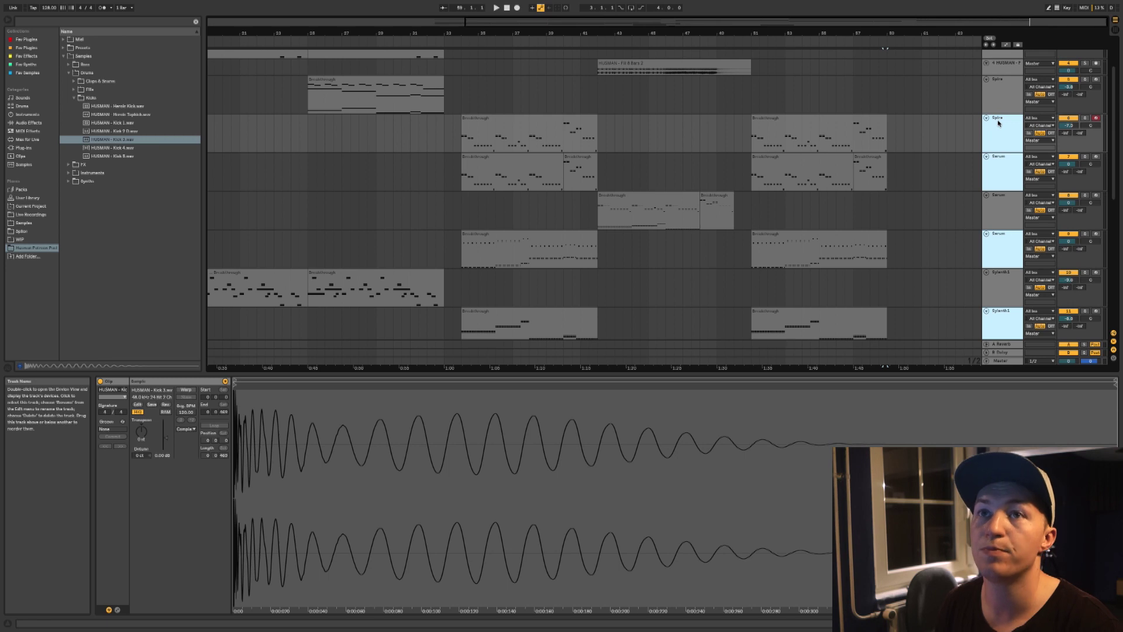
{"action": "key", "text": "ctrl+g"}
- Search the audio effects for "compressor" and add the Compressor to the Spire track above the group
{"action": "left_click", "coordinate": [996, 98]}
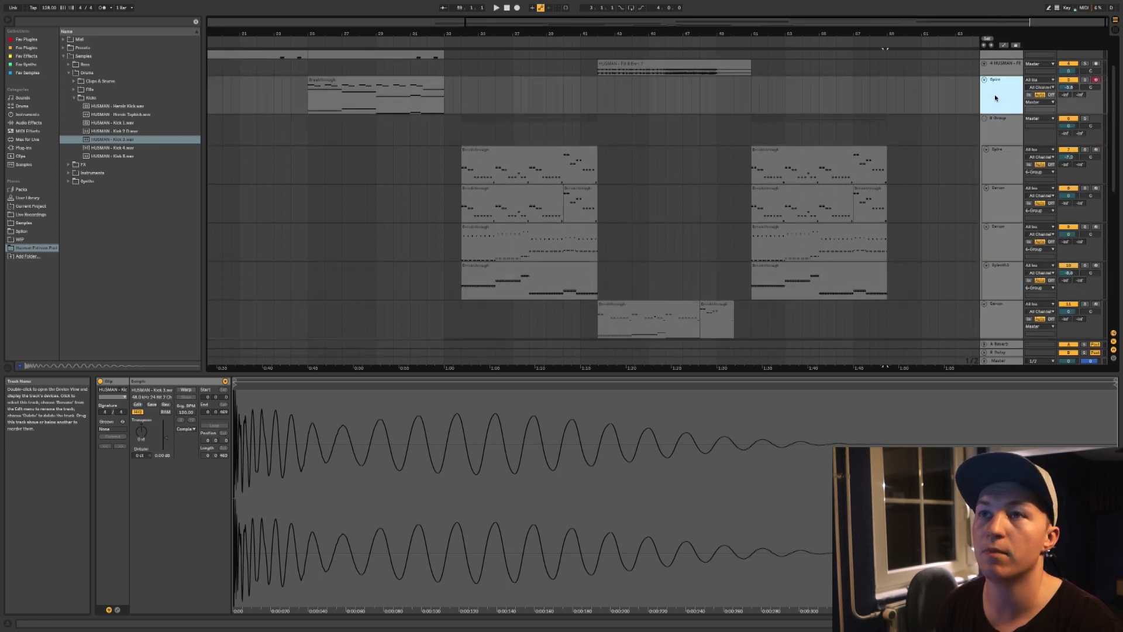
{"action": "left_click", "coordinate": [87, 22]}
{"action": "type", "text": "compressor"}
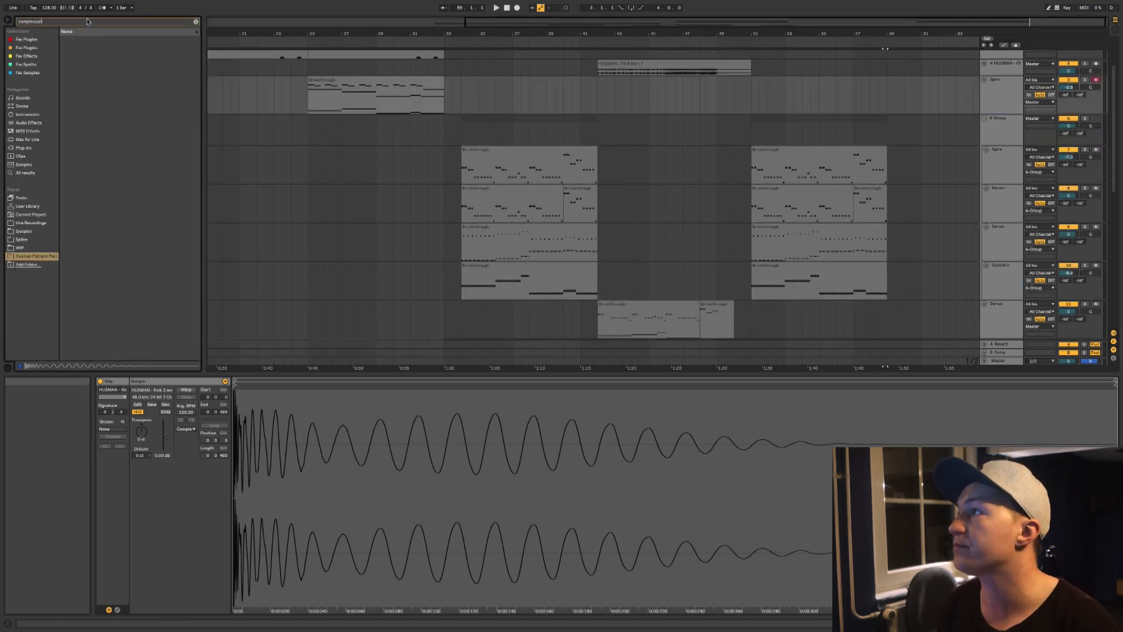
{"action": "left_click", "coordinate": [16, 124]}
{"action": "left_click", "coordinate": [75, 49]}
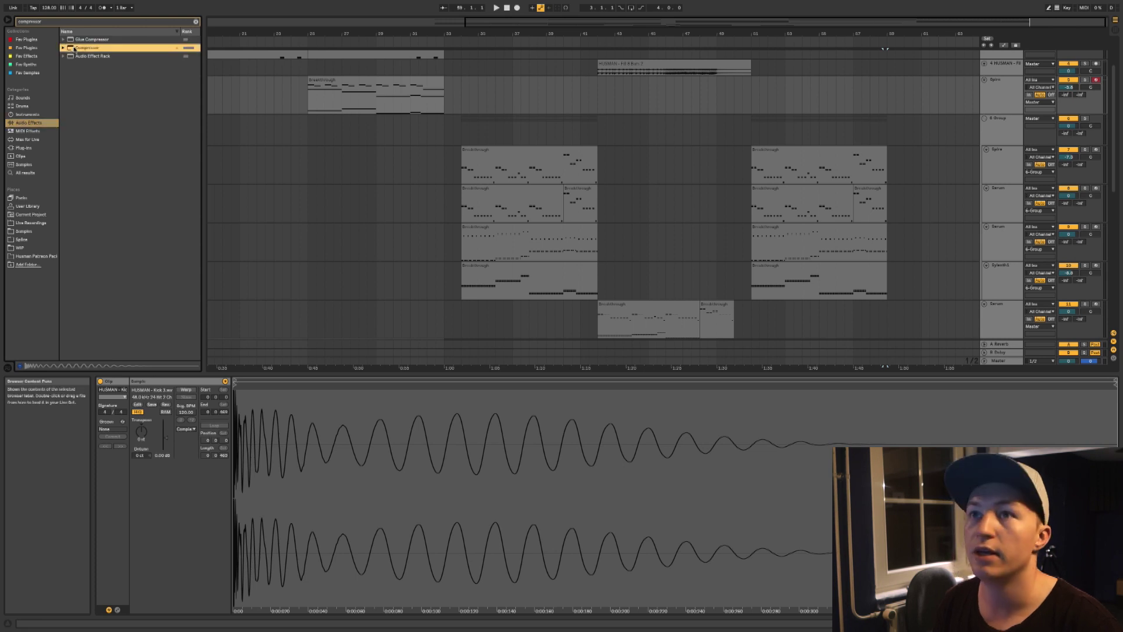
{"action": "left_click_drag", "start_coordinate": [942, 96], "coordinate": [942, 96]}
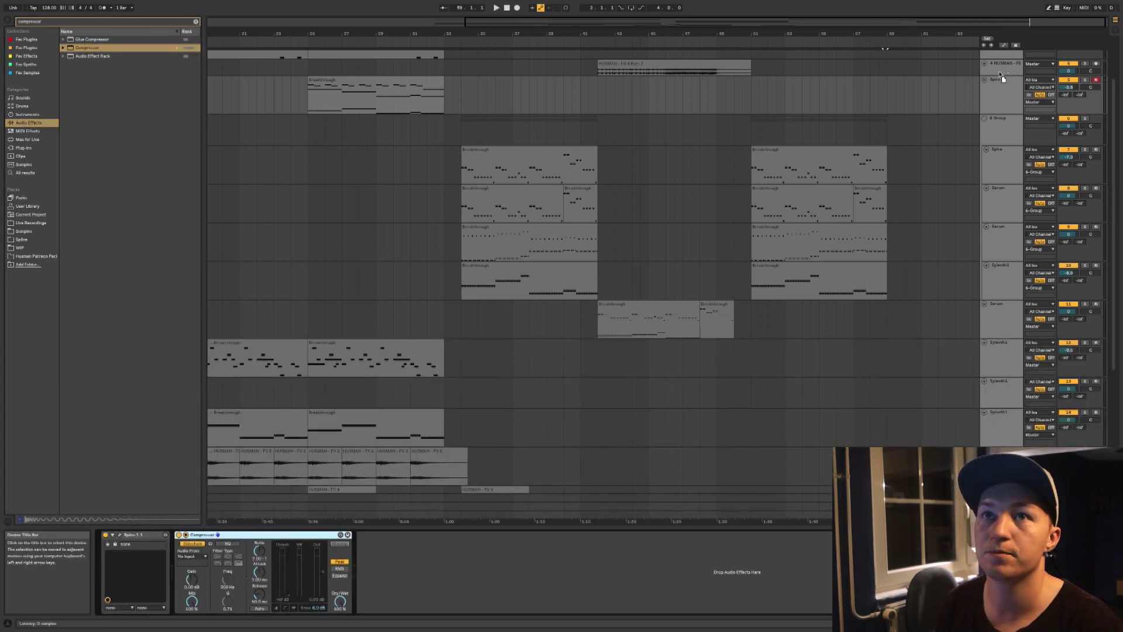
- Move the Compressor to the drop group and set its sidechain audio source to the SC track
{"action": "scroll", "coordinate": [760, 110], "scroll_direction": "up", "scroll_amount": 5}
{"action": "left_click", "coordinate": [759, 110]}
{"action": "left_click", "coordinate": [760, 110]}
{"action": "left_click", "coordinate": [193, 537]}
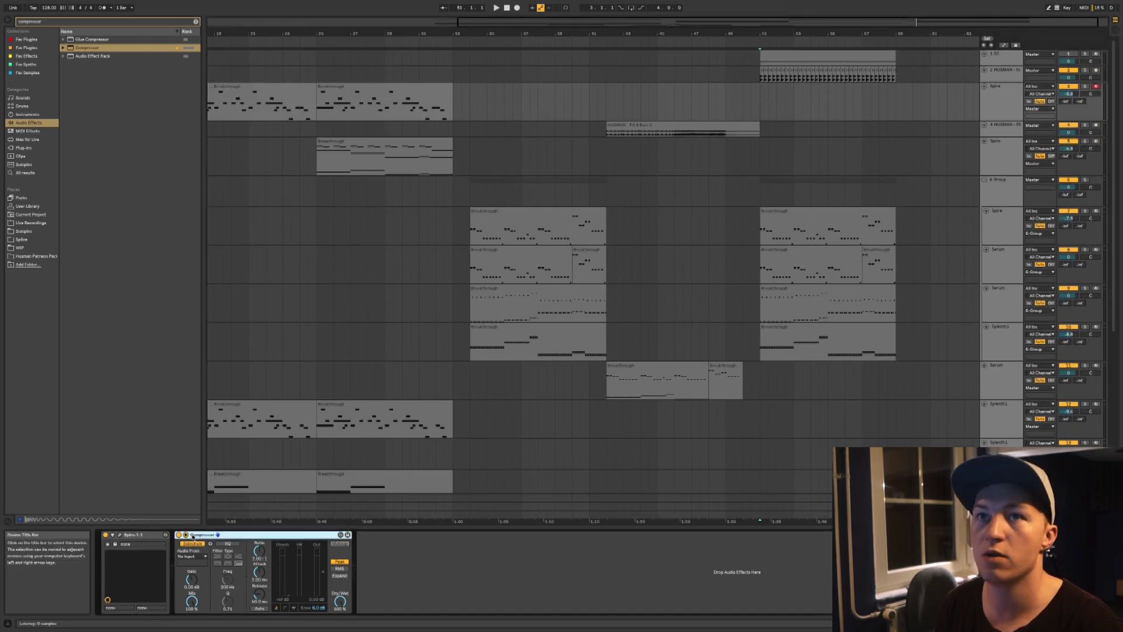
{"action": "left_click", "coordinate": [1002, 185]}
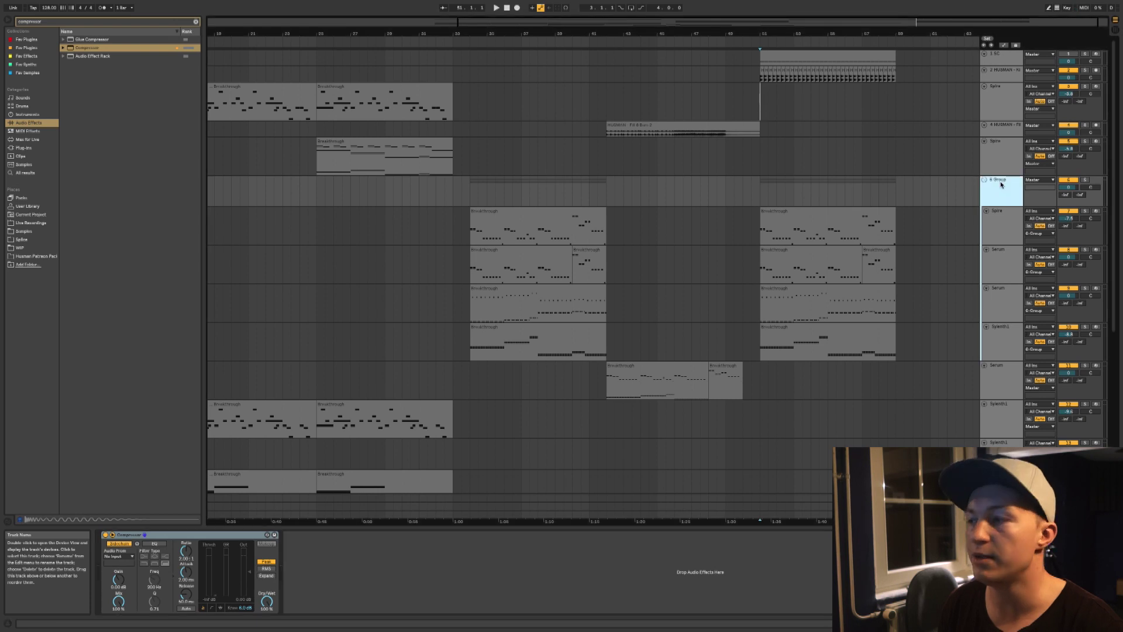
{"action": "left_click", "coordinate": [124, 557]}
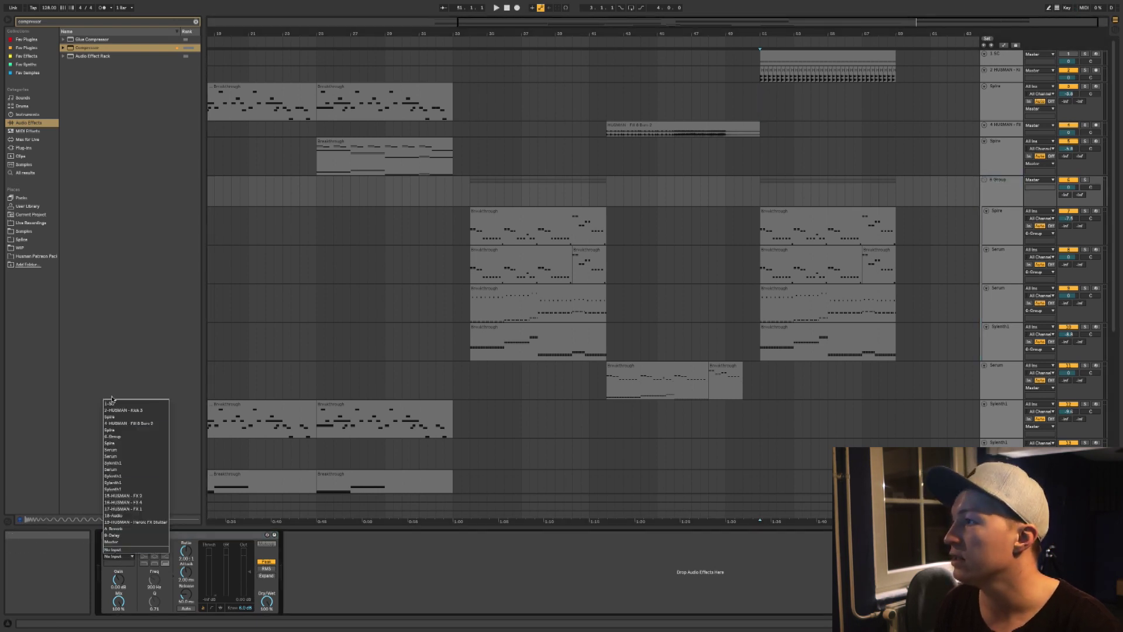
{"action": "left_click", "coordinate": [131, 404]}
- Copy the HUSMAN - FX 4 clip from bar 34 to bar 51 on the same track
{"action": "scroll", "coordinate": [718, 209], "scroll_direction": "down", "scroll_amount": 5}
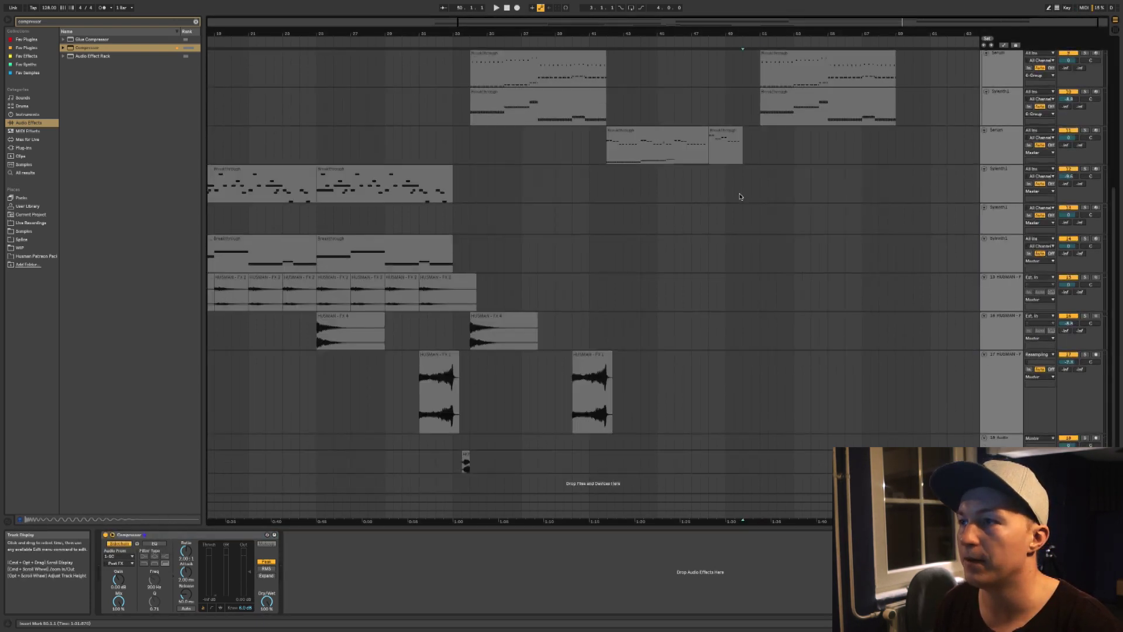
{"action": "left_click_drag", "start_coordinate": [475, 317], "coordinate": [772, 316]}
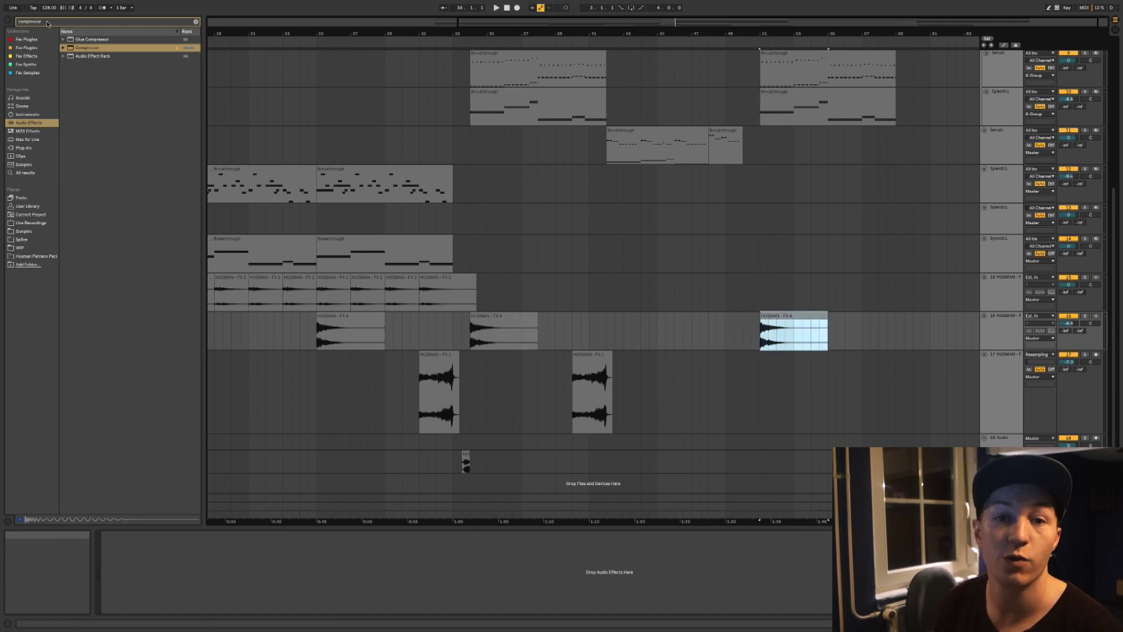
- Search the audio effects for "eq", add EQ Eight to the HUSMAN - FX 4 track and shape a low cut
{"action": "left_click", "coordinate": [56, 57]}
{"action": "type", "text": "eq"}
{"action": "left_click", "coordinate": [30, 122]}
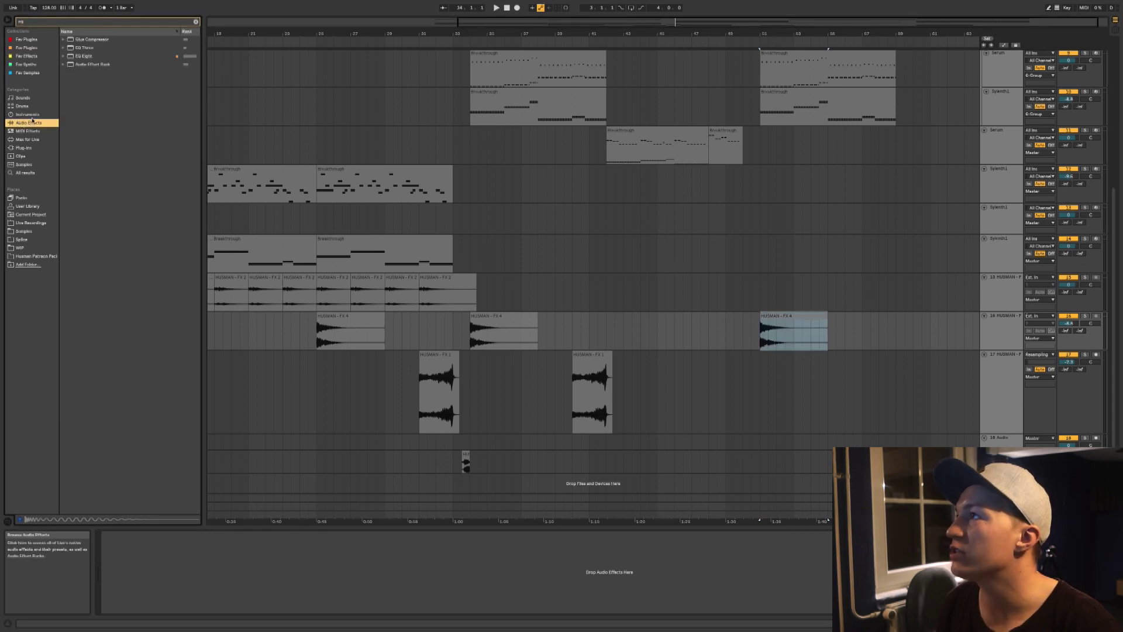
{"action": "left_click", "coordinate": [70, 56]}
{"action": "left_click_drag", "start_coordinate": [234, 570], "coordinate": [200, 577]}
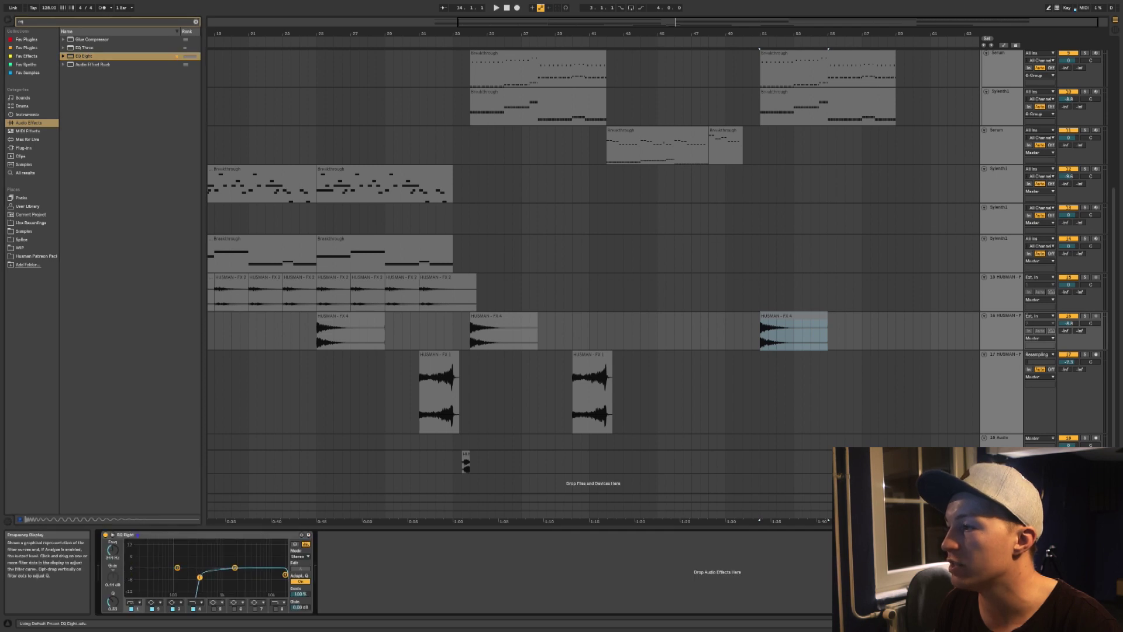
- Automate the EQ Eight's on/off state so it is active only over the FX 4 clip at bar 51
{"action": "left_click", "coordinate": [105, 535]}
{"action": "key", "text": "a"}
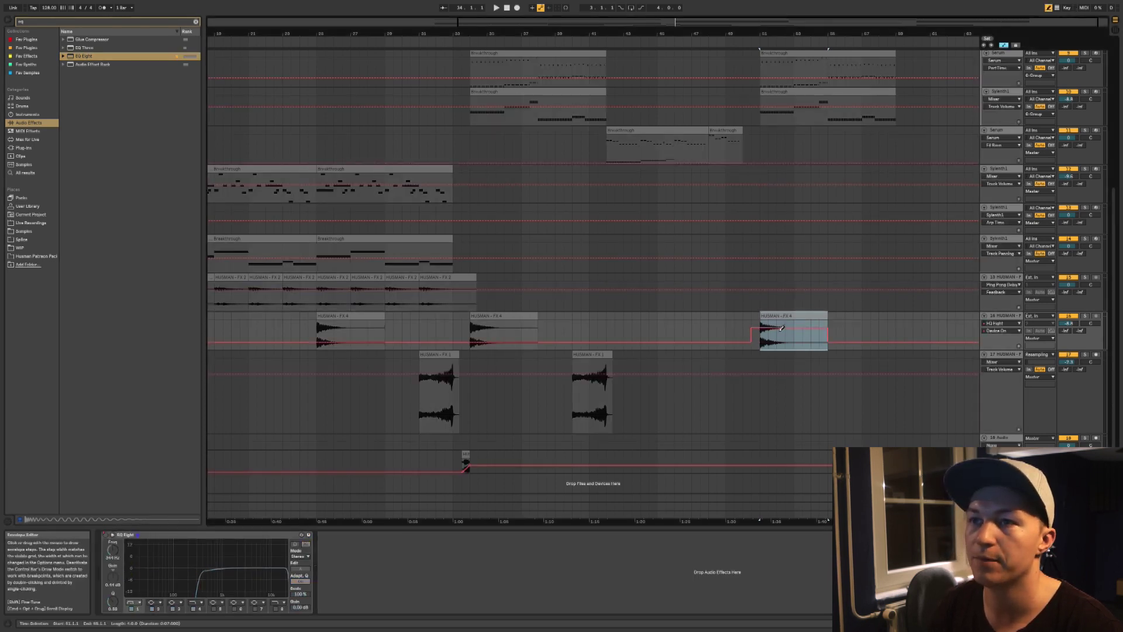
{"action": "key", "text": "space"}
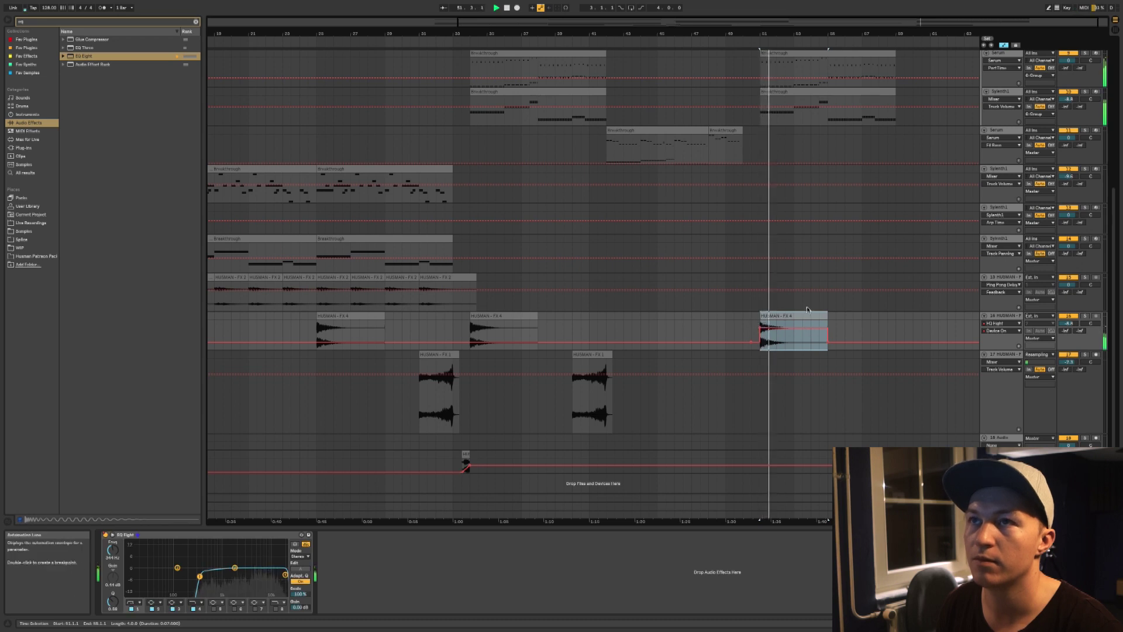
- Raise the volume of all tracks from the first Spire track to the last audio track together by about 5 dB
{"action": "scroll", "coordinate": [807, 310], "scroll_direction": "up", "scroll_amount": 5}
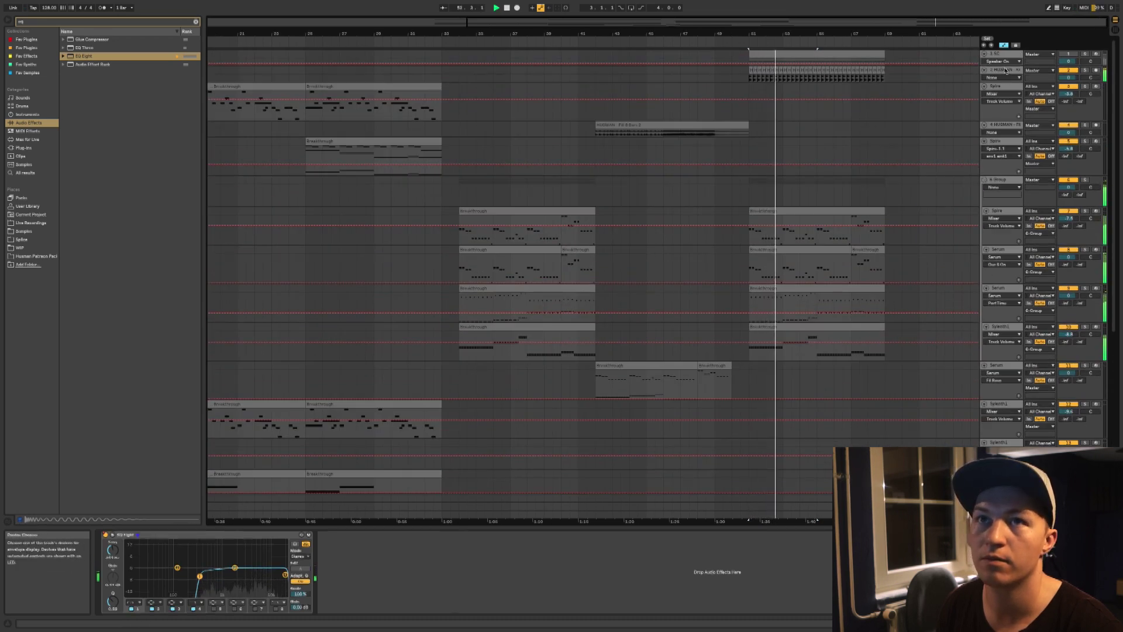
{"action": "left_click", "coordinate": [1002, 70]}
{"action": "left_click", "coordinate": [1001, 326]}
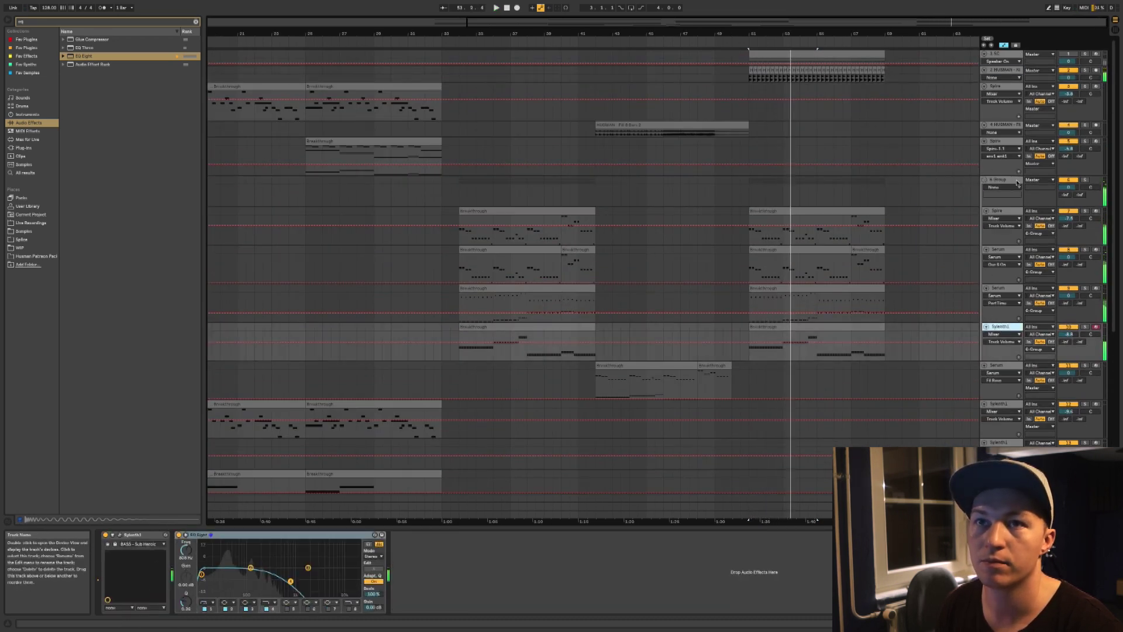
{"action": "left_click", "coordinate": [1008, 211], "text": "shift"}
{"action": "left_click", "coordinate": [1004, 182]}
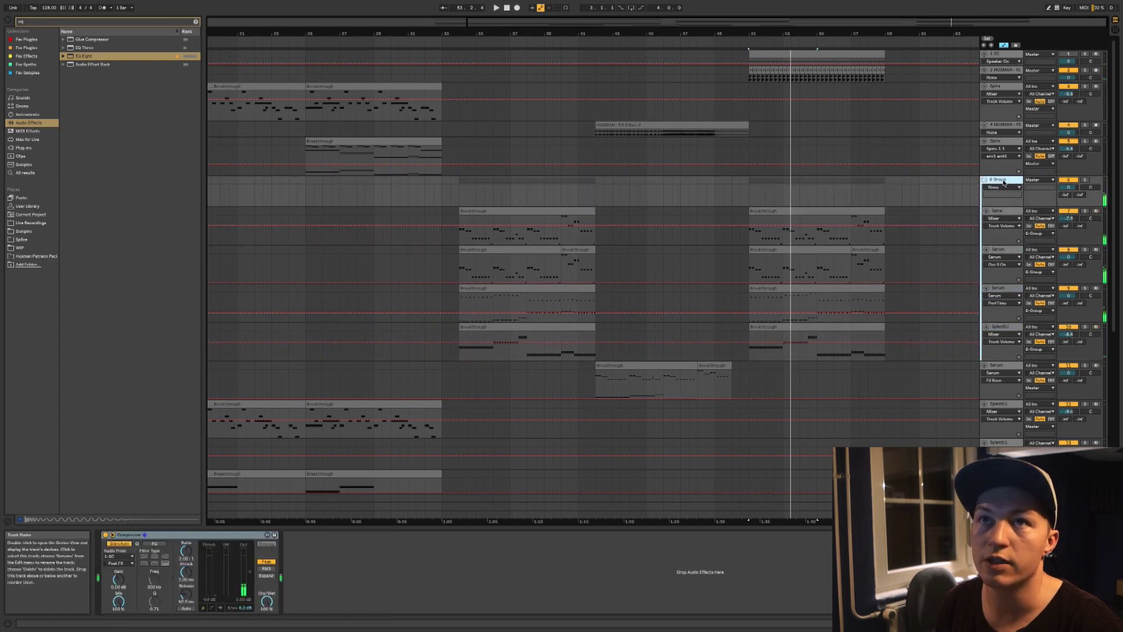
{"action": "left_click", "coordinate": [999, 91]}
{"action": "scroll", "coordinate": [996, 443], "scroll_direction": "down", "scroll_amount": 8}
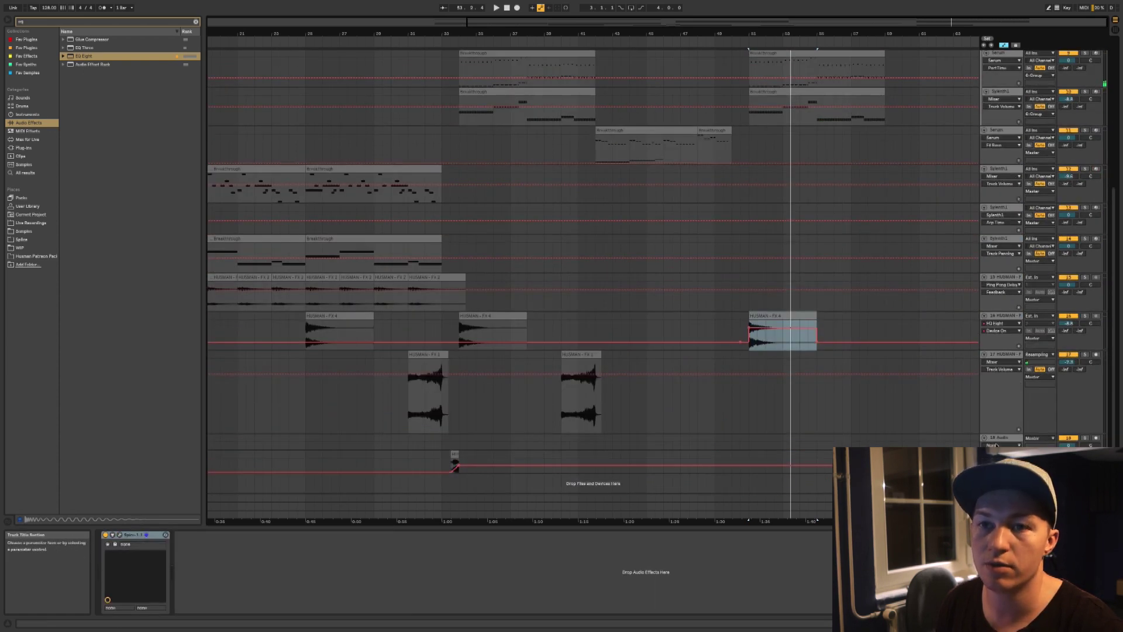
{"action": "left_click", "coordinate": [1002, 454], "text": "shift"}
{"action": "left_click_drag", "start_coordinate": [1069, 461], "coordinate": [1069, 443]}
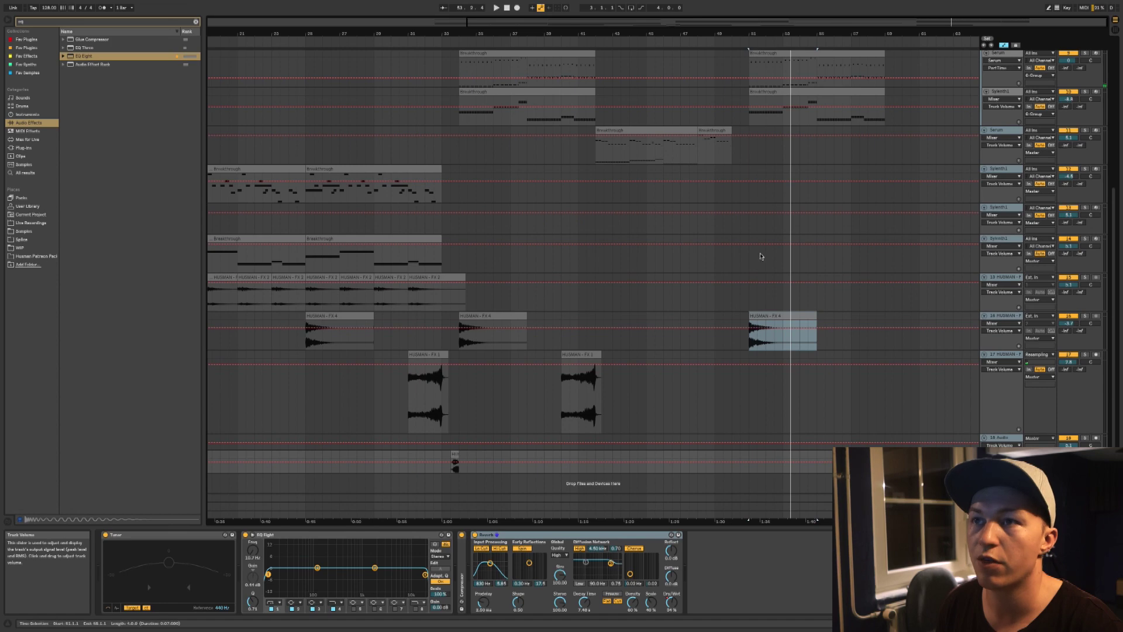
- Play the drop from bar 51 and inspect the Serum LEAD - HYPERSAW track
{"action": "left_click", "coordinate": [749, 300]}
{"action": "key", "text": "space"}
{"action": "scroll", "coordinate": [758, 287], "scroll_direction": "up", "scroll_amount": 8}
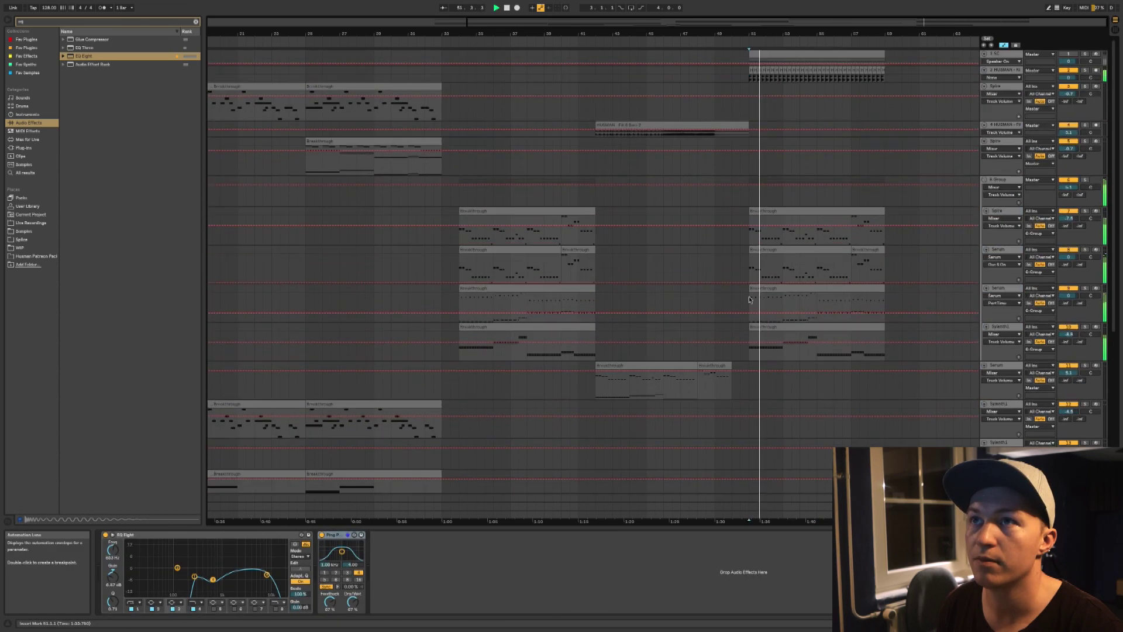
{"action": "left_click", "coordinate": [778, 292]}
{"action": "left_click", "coordinate": [995, 292]}
{"action": "right_click", "coordinate": [1010, 289]}
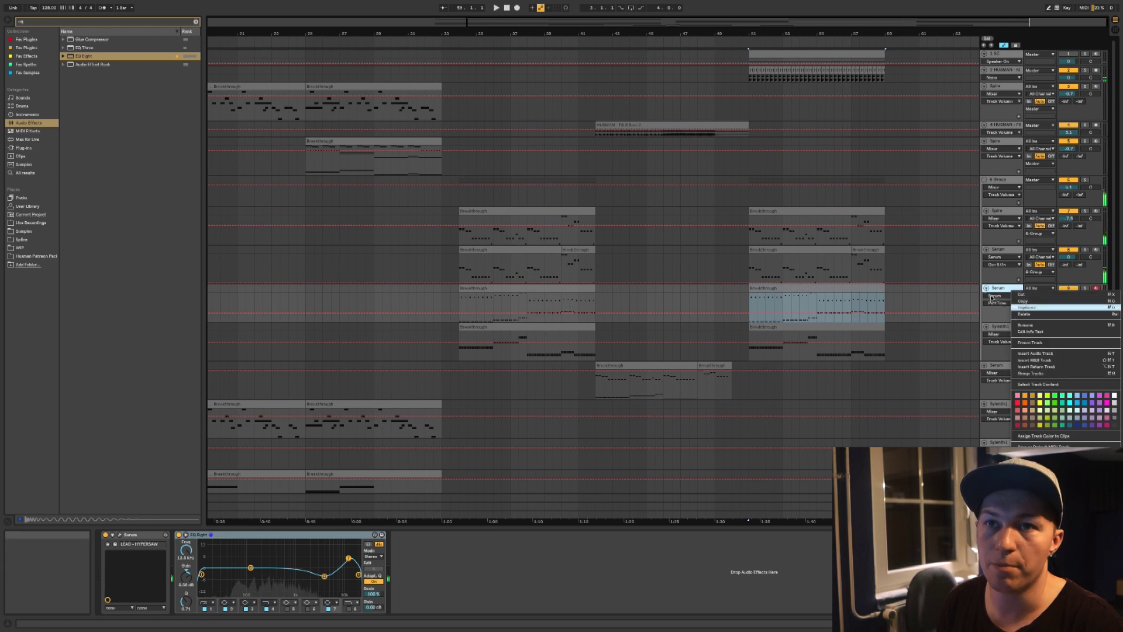
{"action": "left_click", "coordinate": [998, 271]}
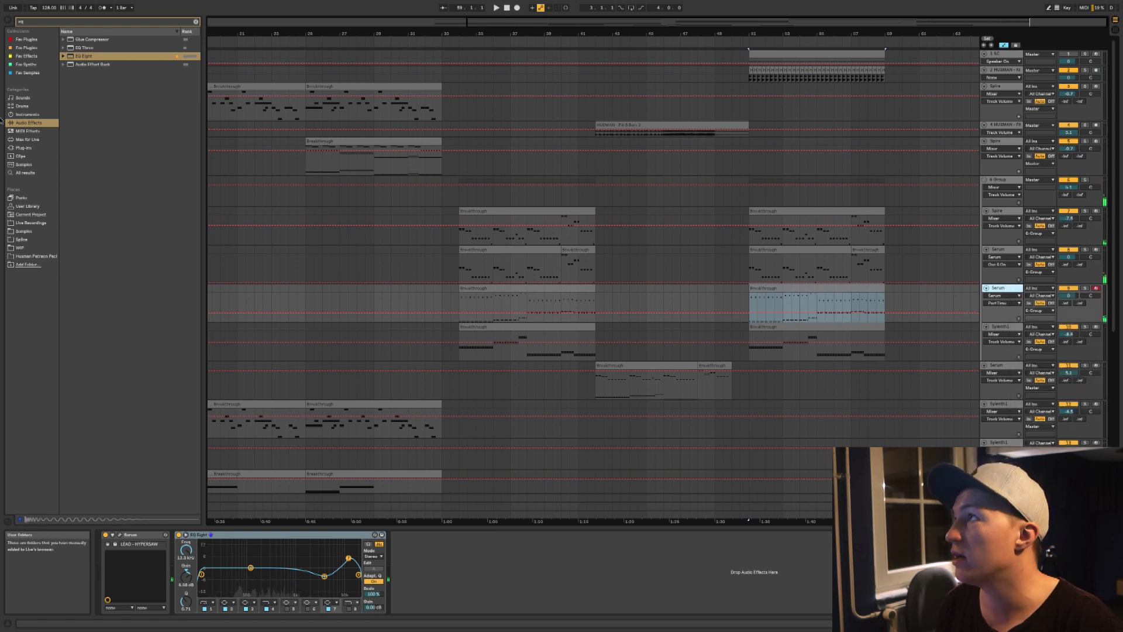
- Clear the browser search and audition the bass samples in the Husman Patreon Pack, including the Heroic ones
{"action": "left_click", "coordinate": [30, 20]}
{"action": "left_click", "coordinate": [40, 22]}
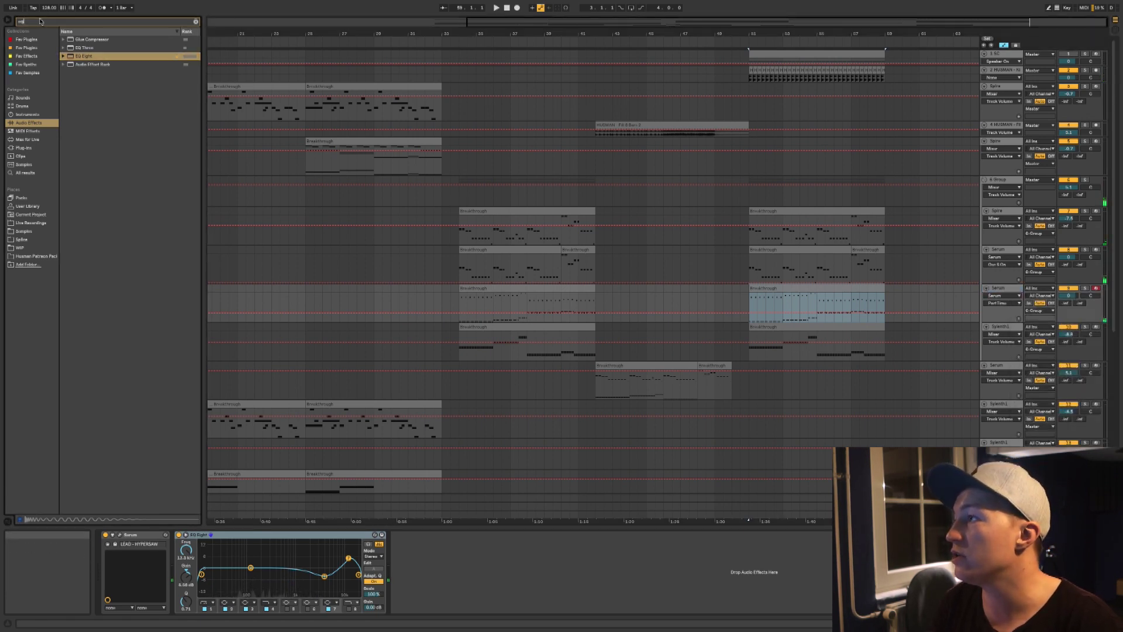
{"action": "left_click", "coordinate": [18, 258]}
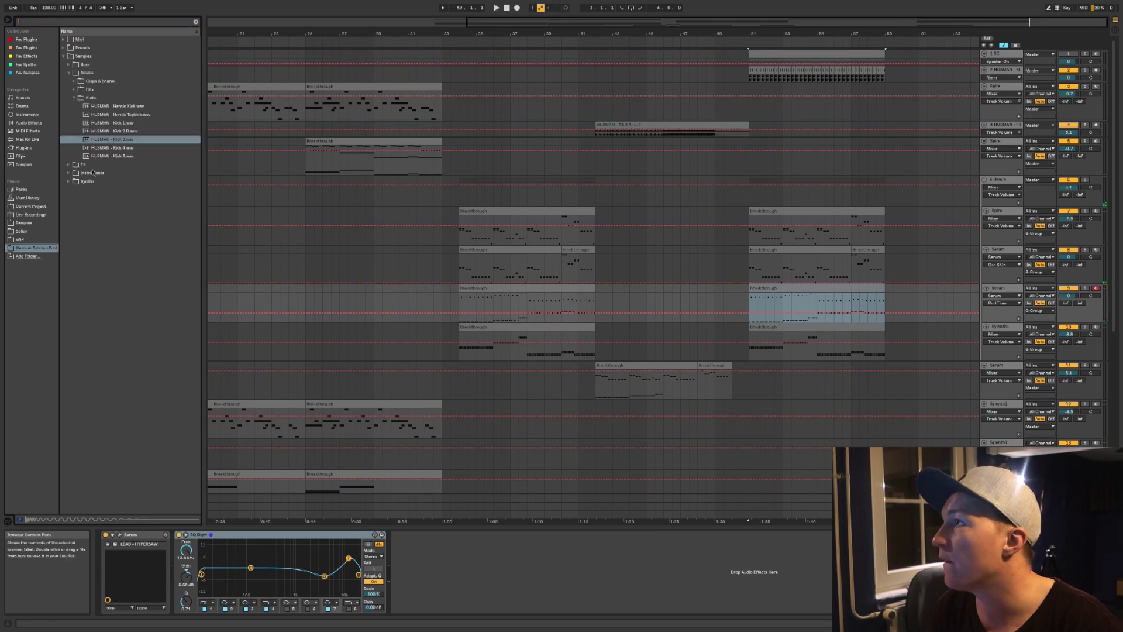
{"action": "left_click", "coordinate": [86, 182]}
{"action": "left_click", "coordinate": [86, 64]}
{"action": "key", "text": "Right"}
{"action": "key", "text": "Down"}
{"action": "key", "text": "Down"}
{"action": "key", "text": "Down"}
{"action": "key", "text": "Down"}
{"action": "key", "text": "Down"}
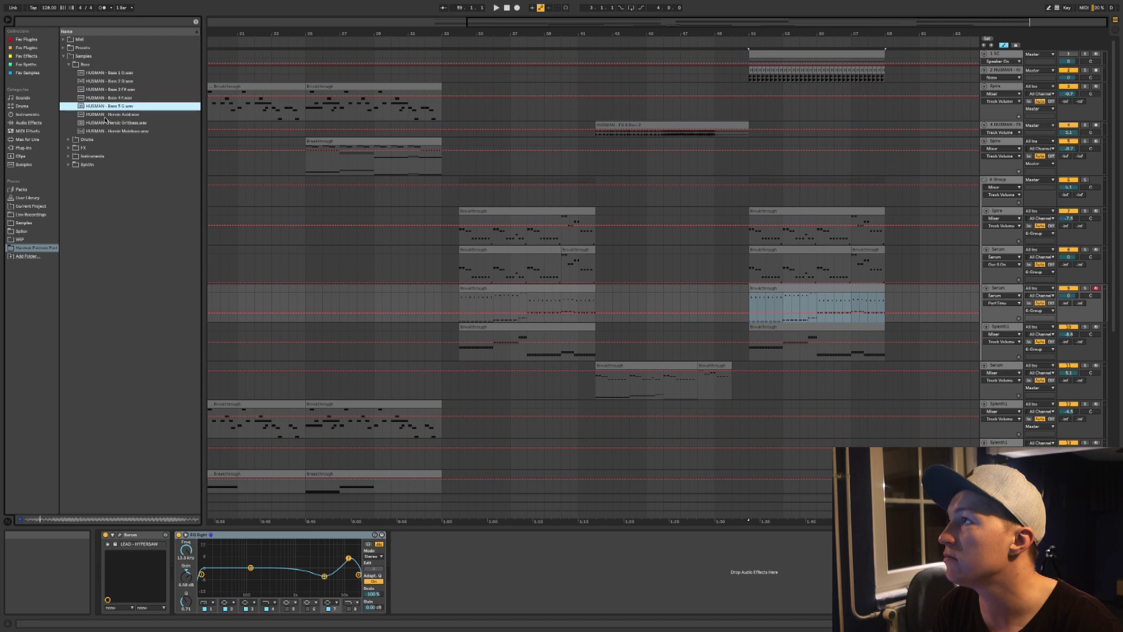
{"action": "key", "text": "Down"}
{"action": "key", "text": "Down"}
{"action": "key", "text": "Down"}
{"action": "key", "text": "Up"}
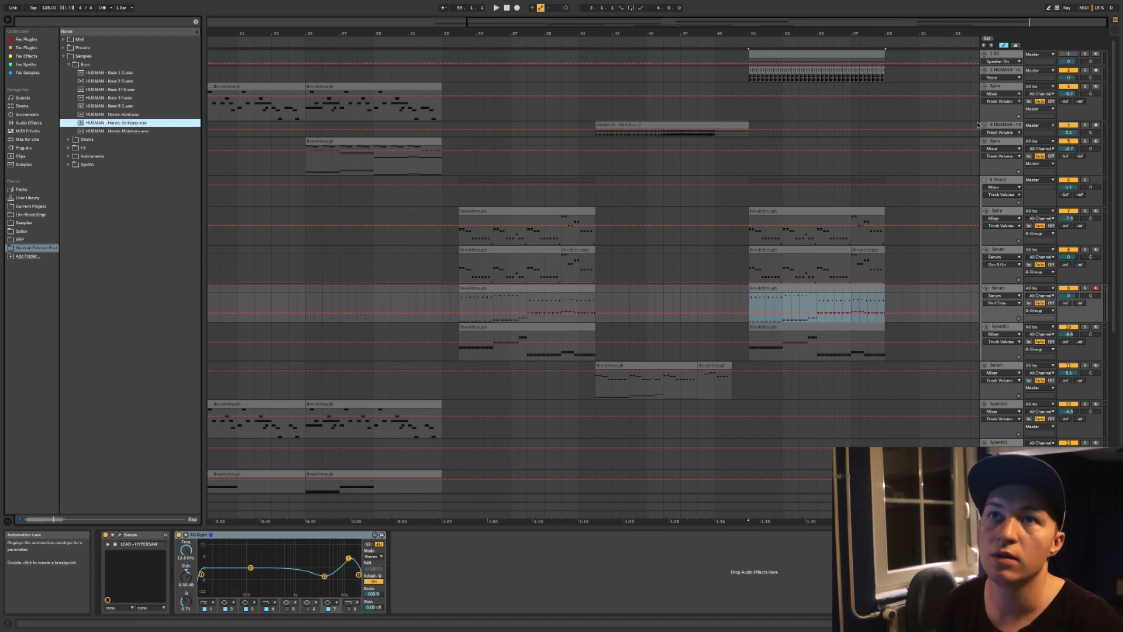
- Duplicate the first Spire track and delete both Breakthrough clips from the copy
{"action": "left_click_drag", "start_coordinate": [719, 35], "coordinate": [715, 13]}
{"action": "left_click", "coordinate": [462, 84]}
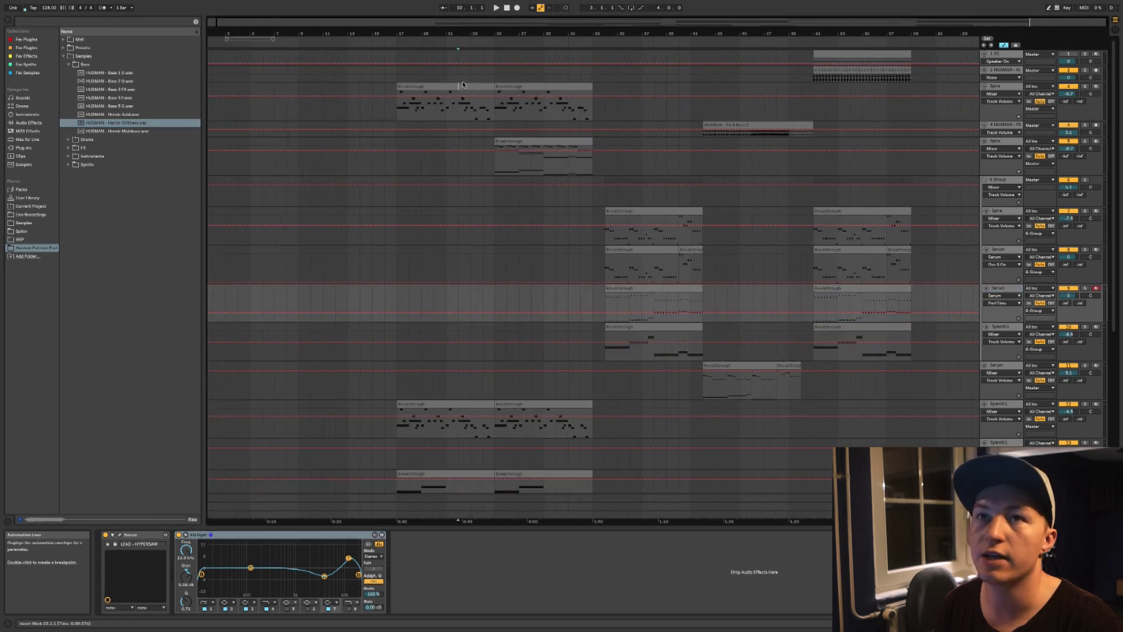
{"action": "left_click", "coordinate": [1016, 88]}
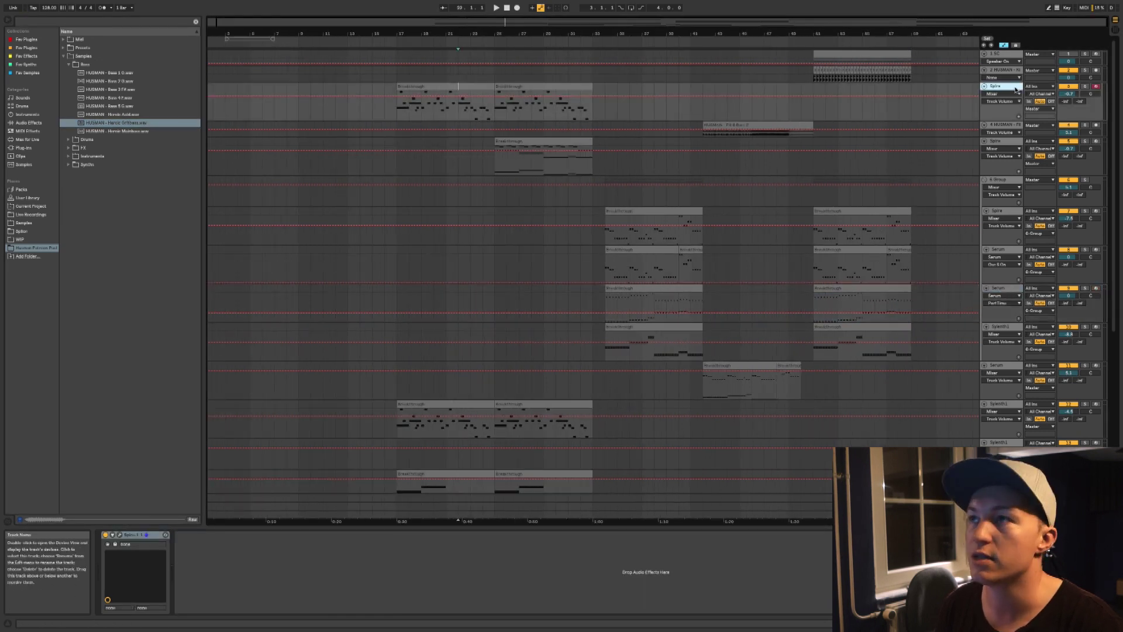
{"action": "key", "text": "super+d"}
{"action": "left_click", "coordinate": [449, 125]}
{"action": "key", "text": "Delete"}
{"action": "left_click", "coordinate": [519, 125]}
{"action": "key", "text": "Delete"}
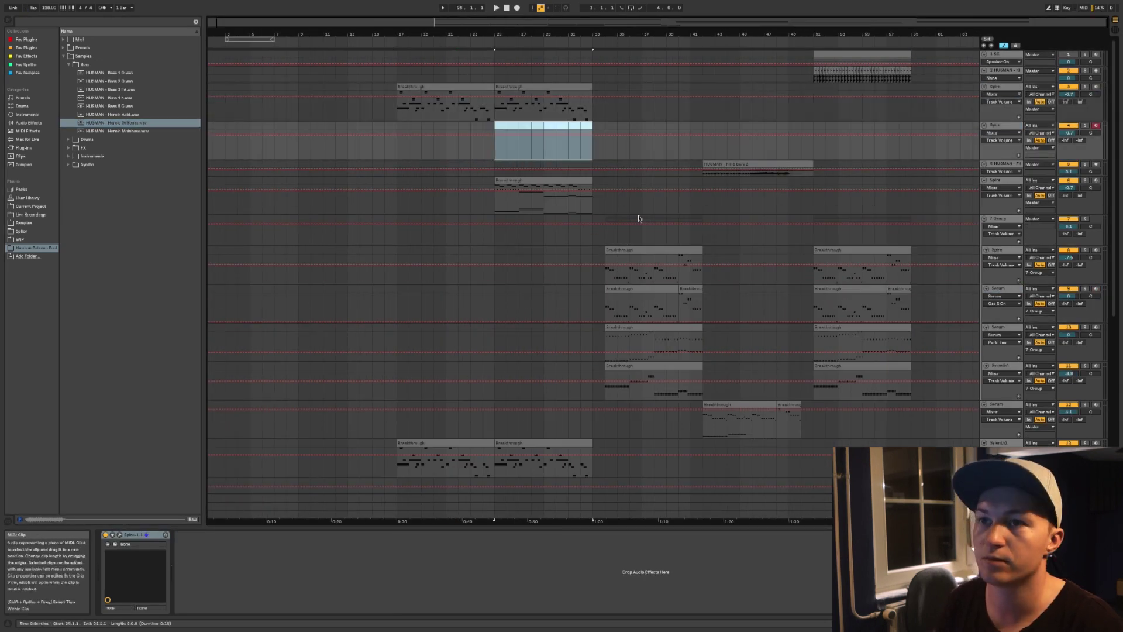
- Copy the hypersaw Serum clip at bar 51 onto the duplicated Spire track and play it soloed with the Spire editor open
{"action": "left_click_drag", "start_coordinate": [835, 325], "coordinate": [833, 141]}
{"action": "left_click", "coordinate": [1085, 125]}
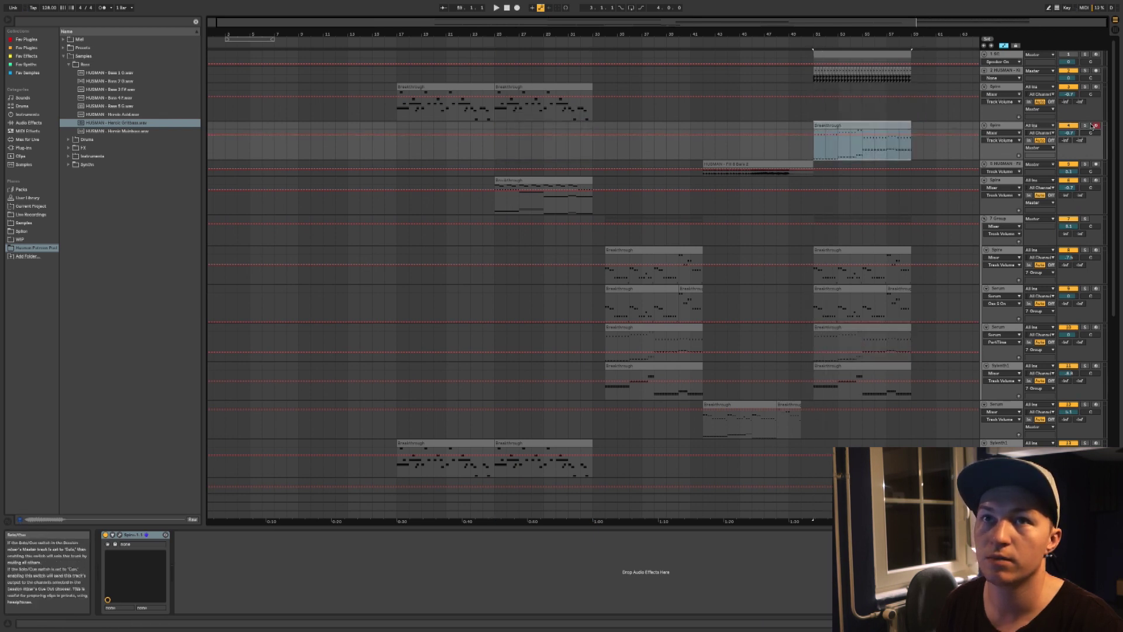
{"action": "key", "text": "space"}
{"action": "left_click", "coordinate": [119, 535]}
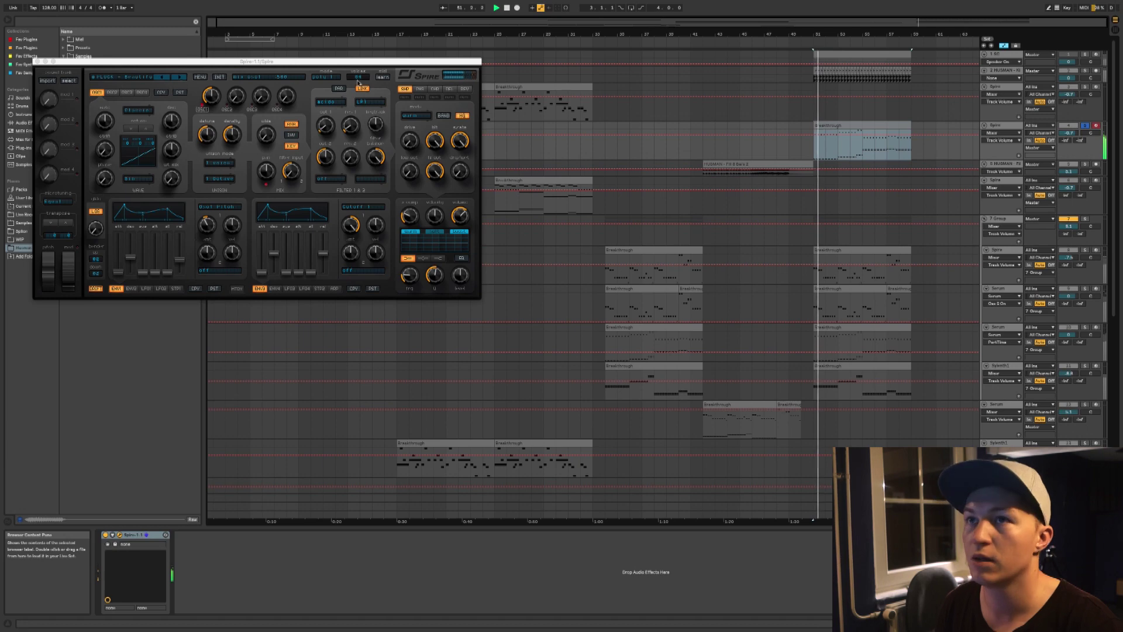
- Delete the high notes in the first four bars of the copied Spire clip at bar 51
{"action": "double_click", "coordinate": [831, 125]}
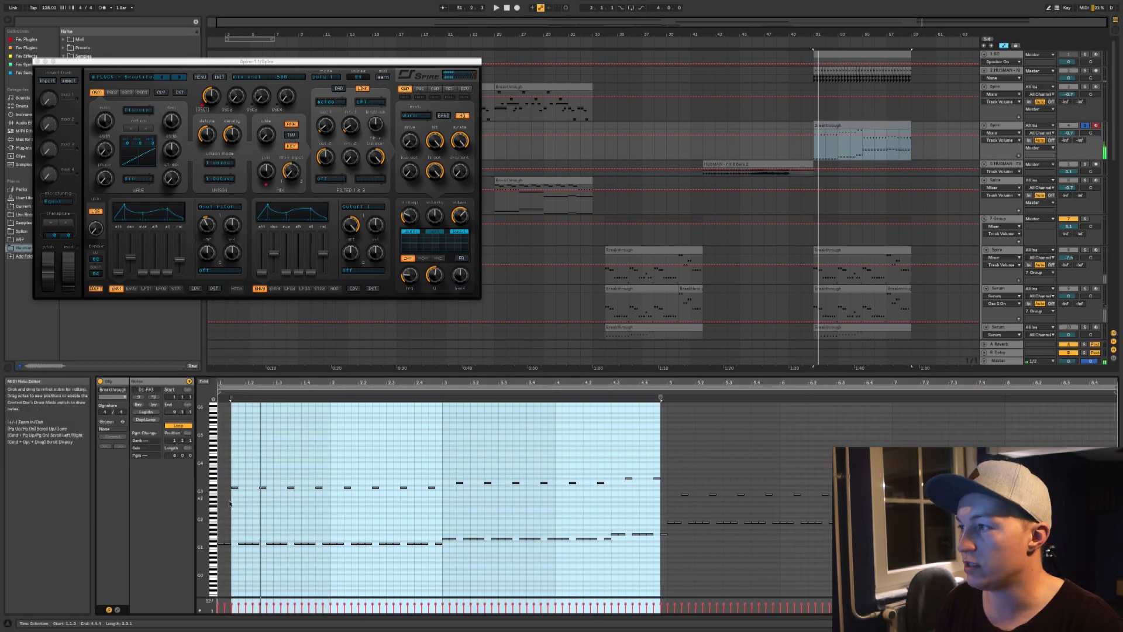
{"action": "left_click_drag", "start_coordinate": [258, 464], "coordinate": [670, 506]}
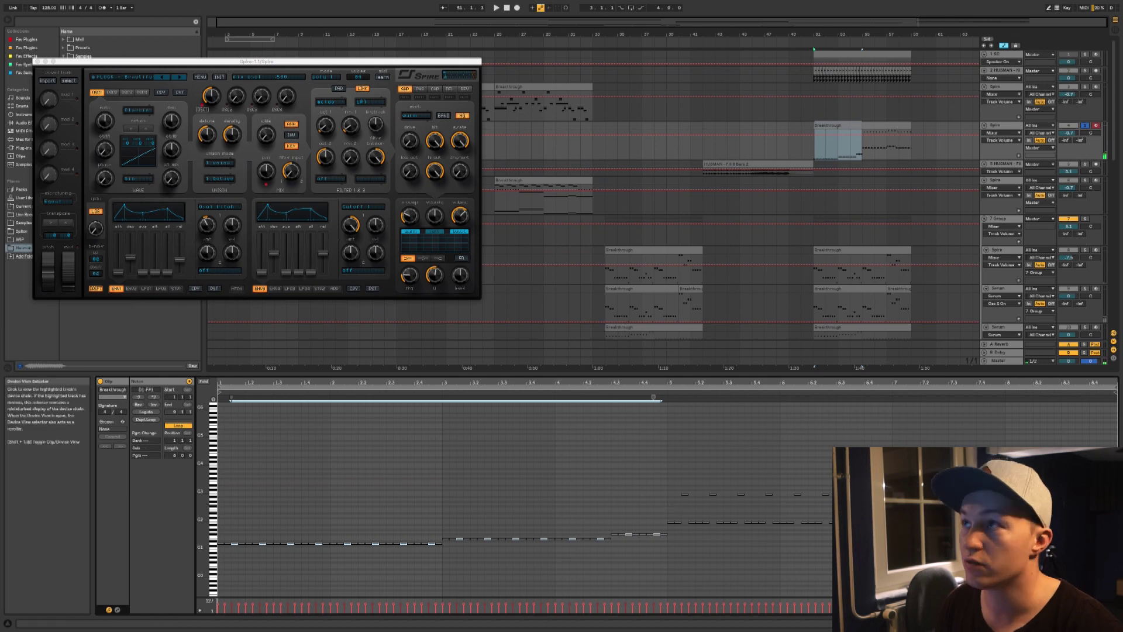
- Mute the delay and reverb effects in the duplicated track's Spire and play the part
{"action": "key", "text": "shift+Tab"}
{"action": "left_click", "coordinate": [463, 97]}
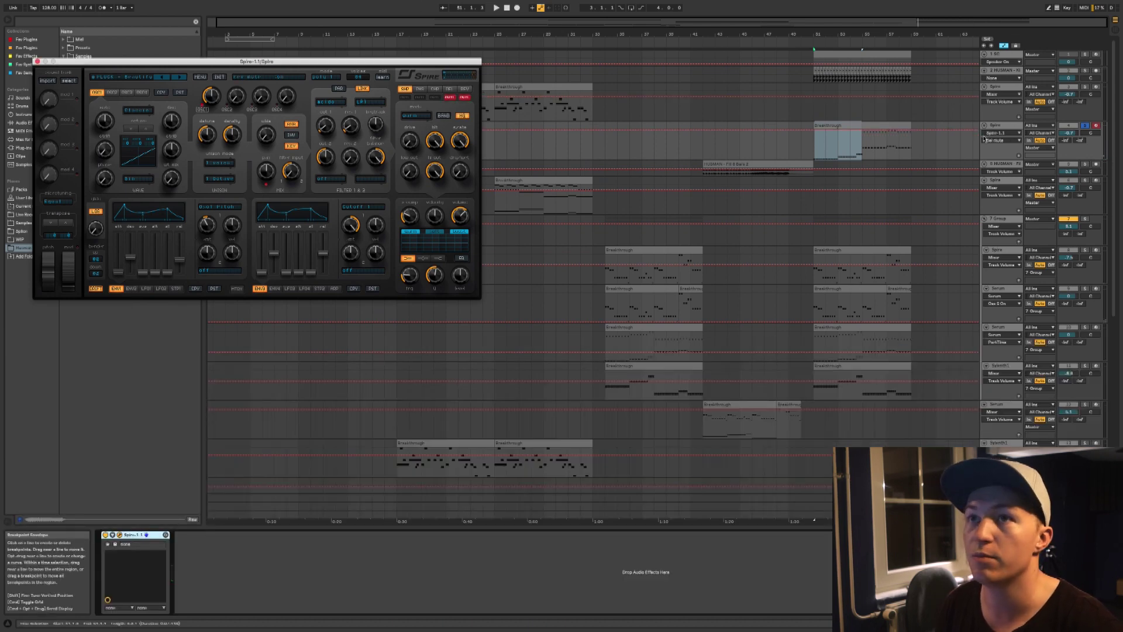
{"action": "key", "text": "space"}
- Try all notes of the copied bar 51 clip one octave lower
{"action": "double_click", "coordinate": [840, 125]}
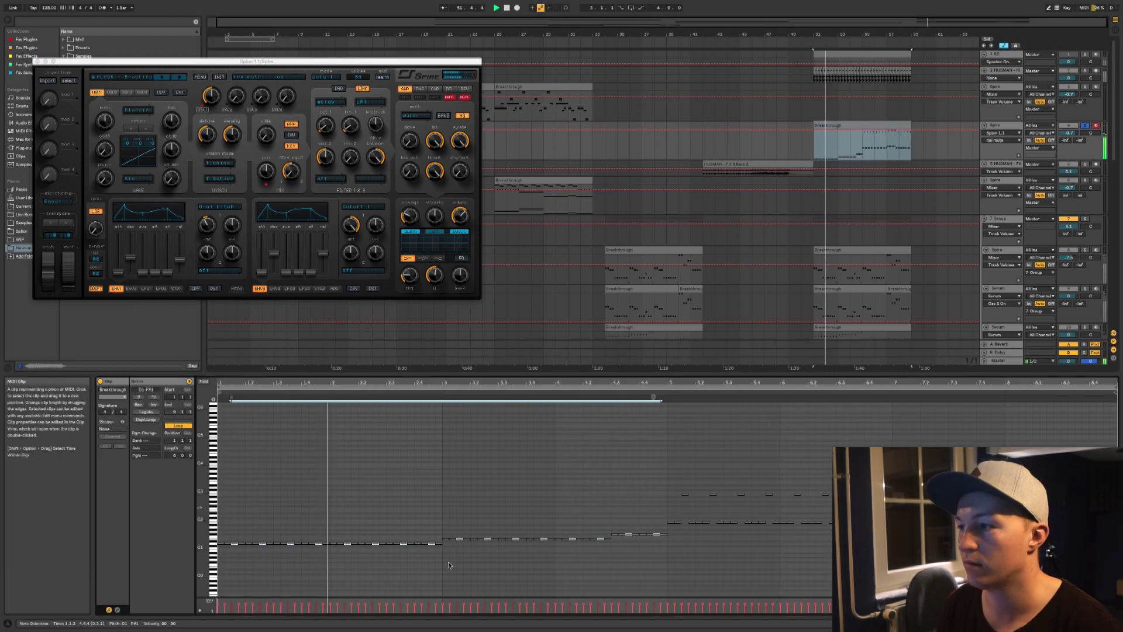
{"action": "key", "text": "super+a"}
{"action": "key", "text": "shift+Down"}
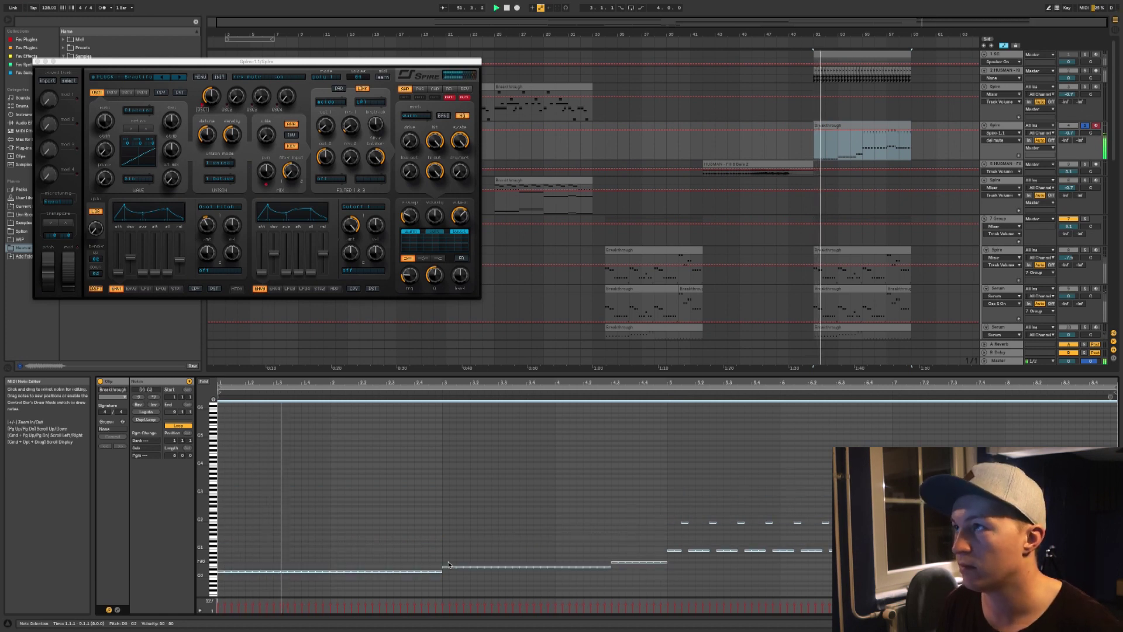
{"action": "key", "text": "shift+Up"}
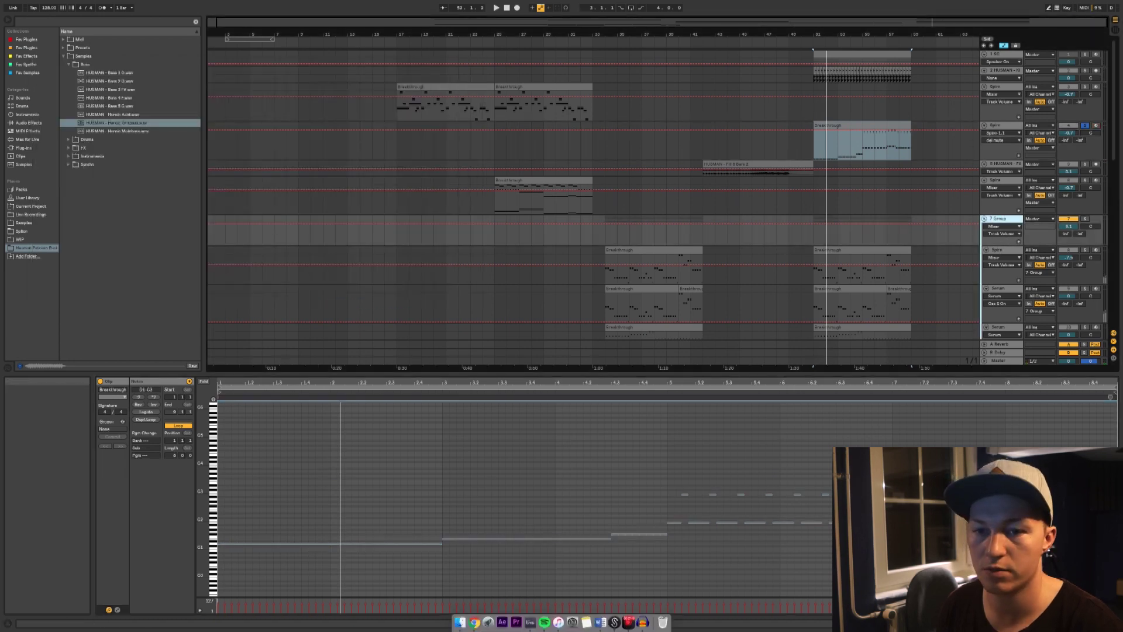
- Copy the drop group's sidechain Compressor to the soloed Spire track and load the preset BASS - Acid Wide
{"action": "key", "text": "shift+Tab"}
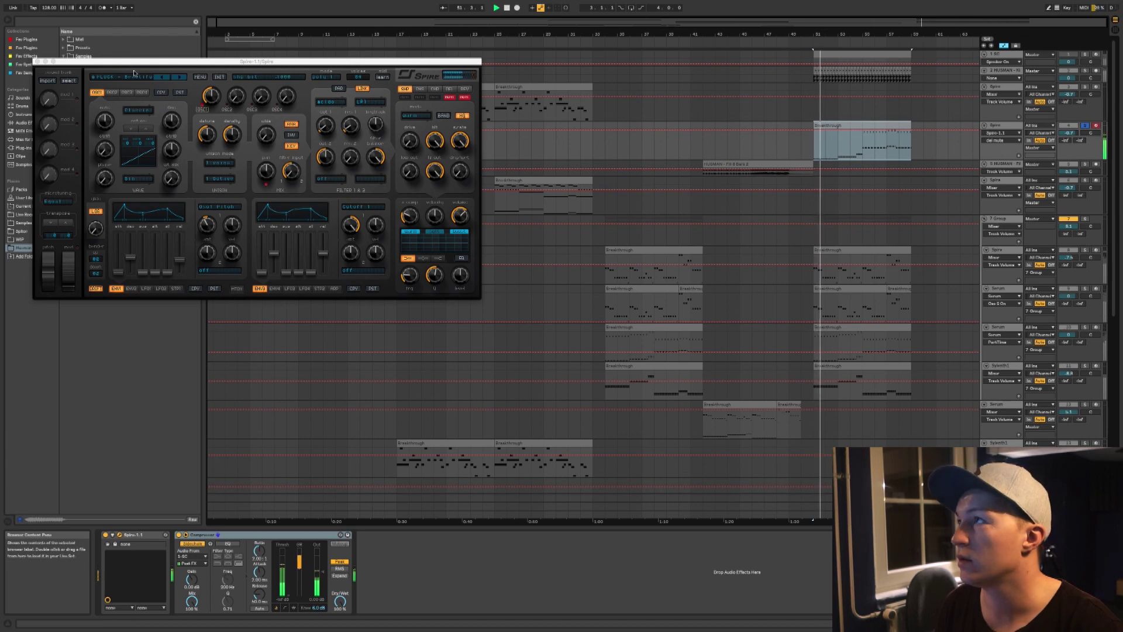
{"action": "left_click", "coordinate": [143, 77]}
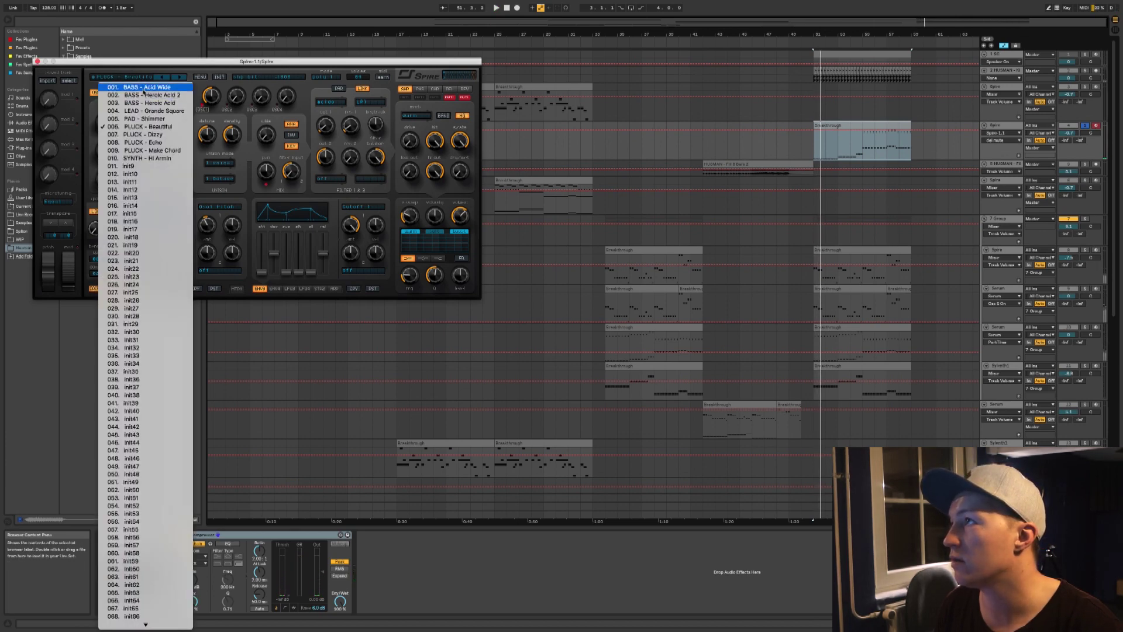
{"action": "left_click", "coordinate": [143, 87]}
{"action": "key", "text": "space"}
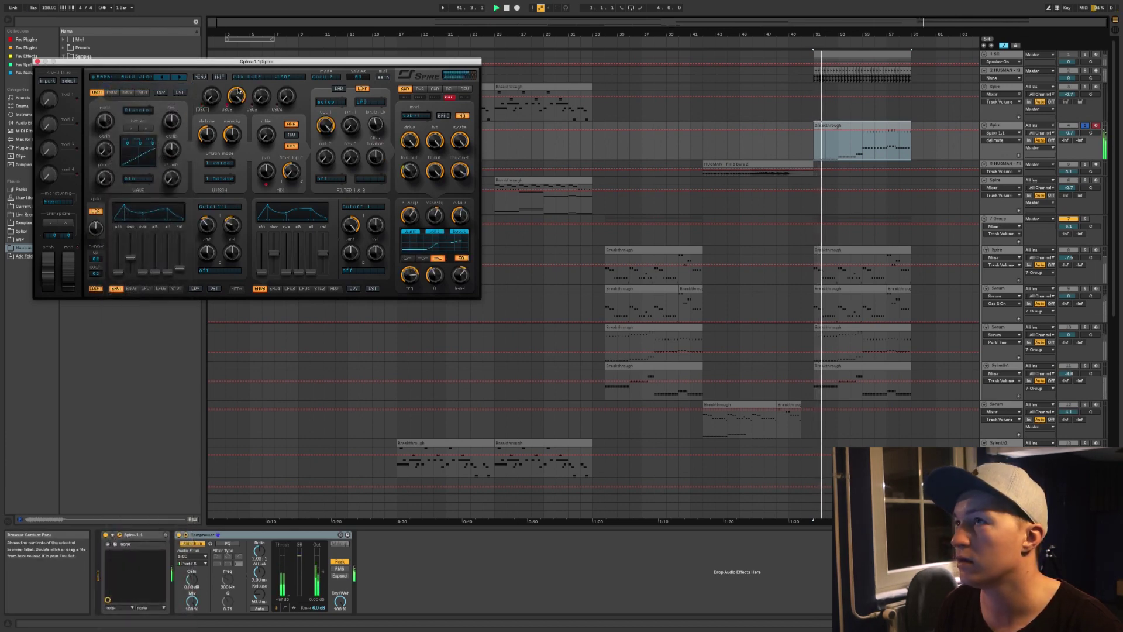
- Open the bar 51 Spire clip, select its first note and play the bass line
{"action": "double_click", "coordinate": [843, 125]}
{"action": "key", "text": "space"}
{"action": "left_click", "coordinate": [222, 543]}
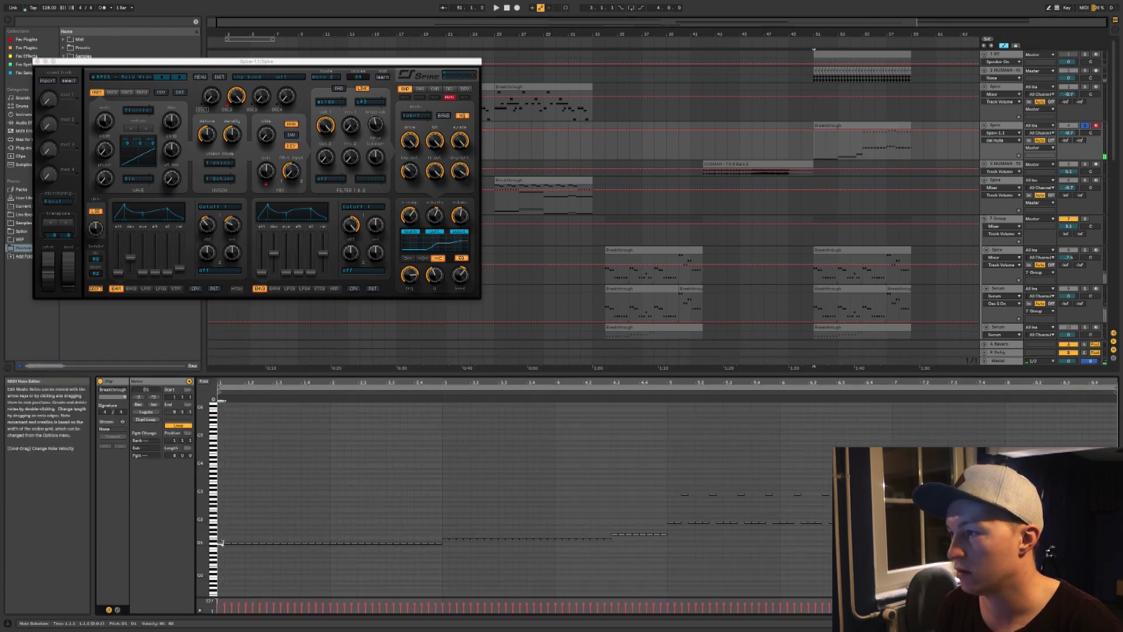
{"action": "key", "text": "space"}
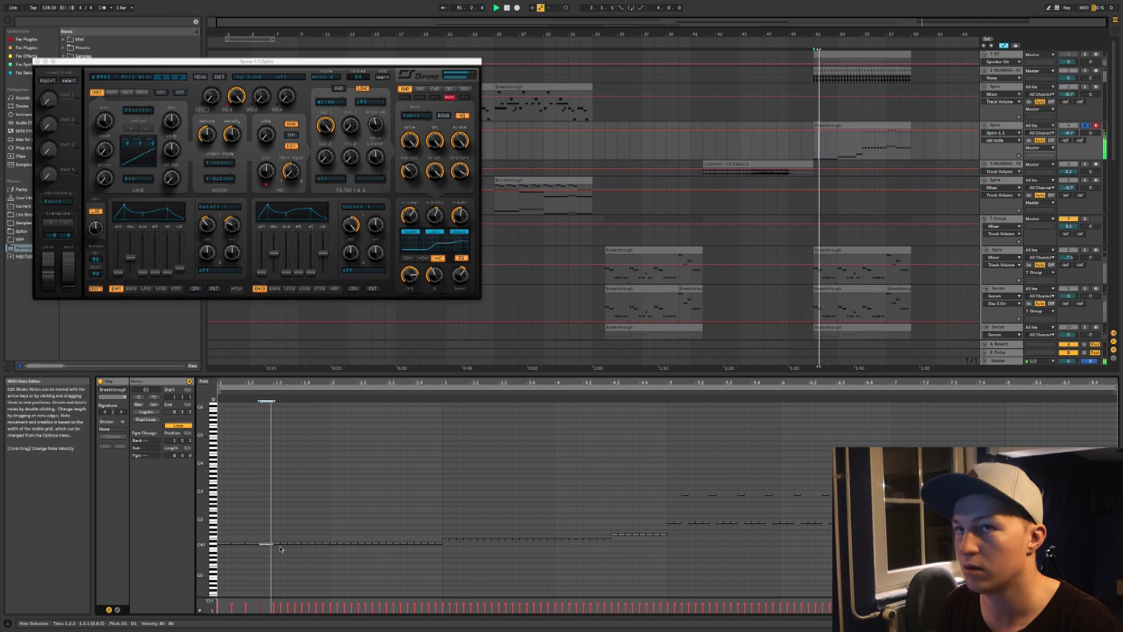
- Unsolo the new Spire bass track and adjust its volume against the full mix
{"action": "left_click", "coordinate": [1089, 126]}
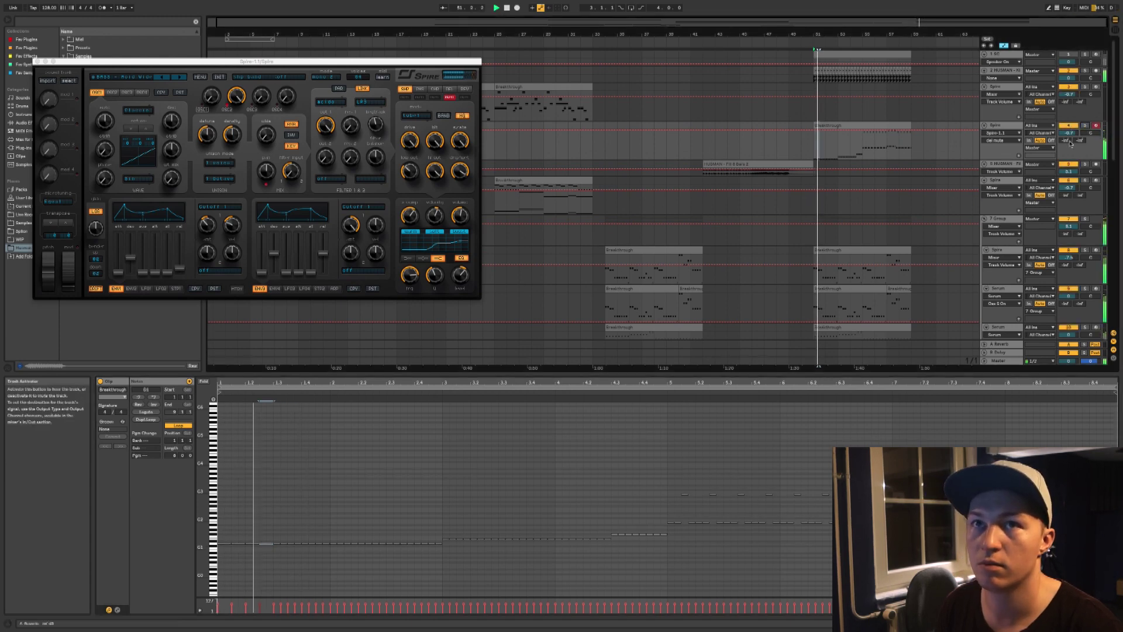
{"action": "left_click_drag", "start_coordinate": [1069, 135], "coordinate": [1070, 135]}
- Deactivate the hypersaw Serum clip at bar 51 in the drop group
{"action": "scroll", "coordinate": [862, 283], "scroll_direction": "down", "scroll_amount": 3}
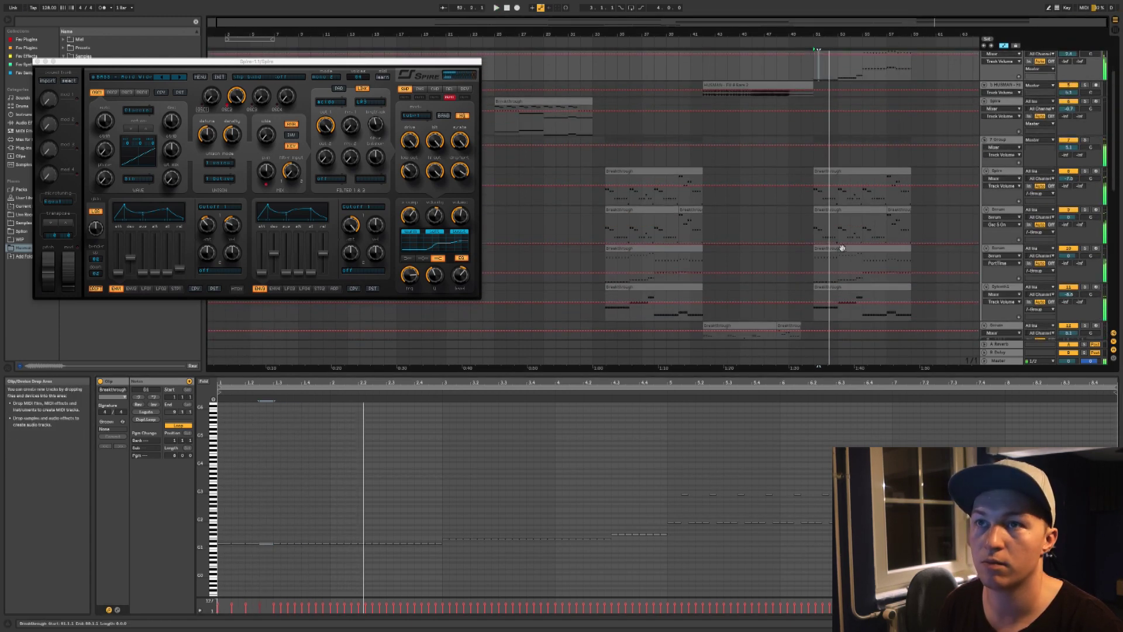
{"action": "left_click", "coordinate": [842, 248]}
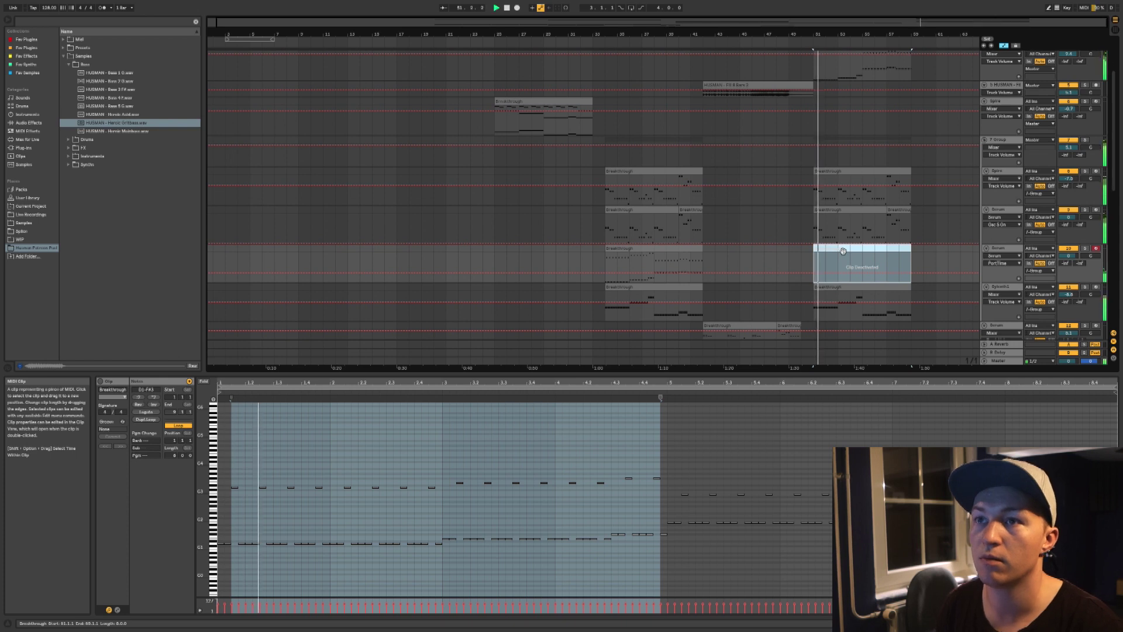
- Fill the first two bars of the bar 51 Spire bass clip by duplicating the half-bar group of D1 notes
{"action": "left_click", "coordinate": [840, 291]}
{"action": "scroll", "coordinate": [859, 153], "scroll_direction": "up", "scroll_amount": 2}
{"action": "scroll", "coordinate": [859, 153], "scroll_direction": "up", "scroll_amount": 1}
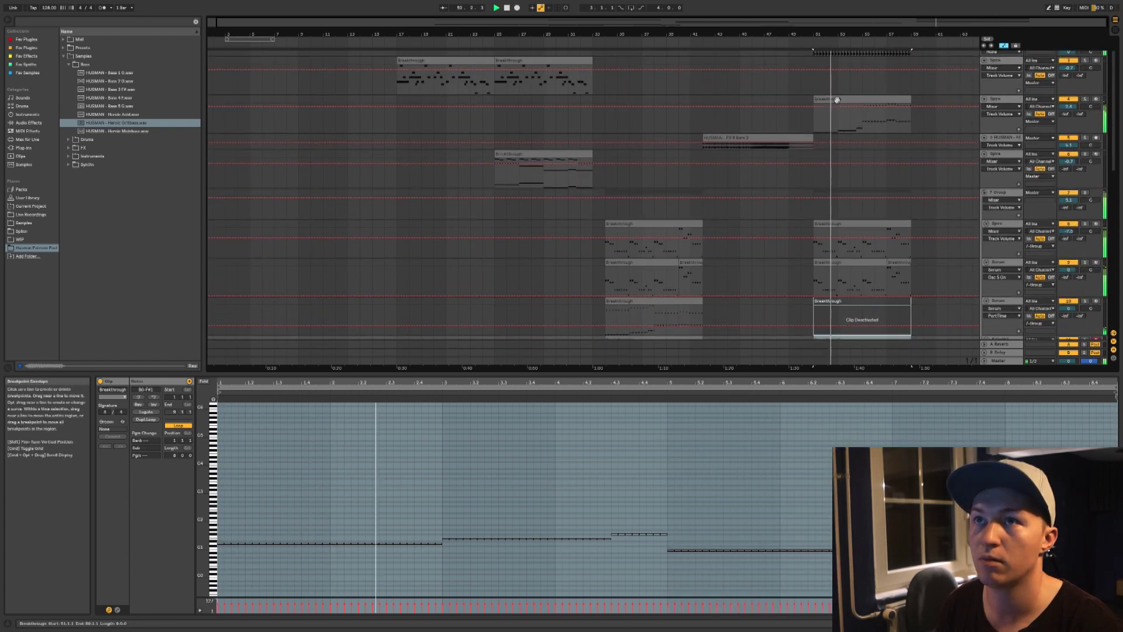
{"action": "left_click", "coordinate": [836, 101]}
{"action": "key", "text": "space"}
{"action": "left_click_drag", "start_coordinate": [270, 531], "coordinate": [210, 567]}
{"action": "key", "text": "super+d"}
{"action": "key", "text": "super+d"}
{"action": "key", "text": "super+d"}
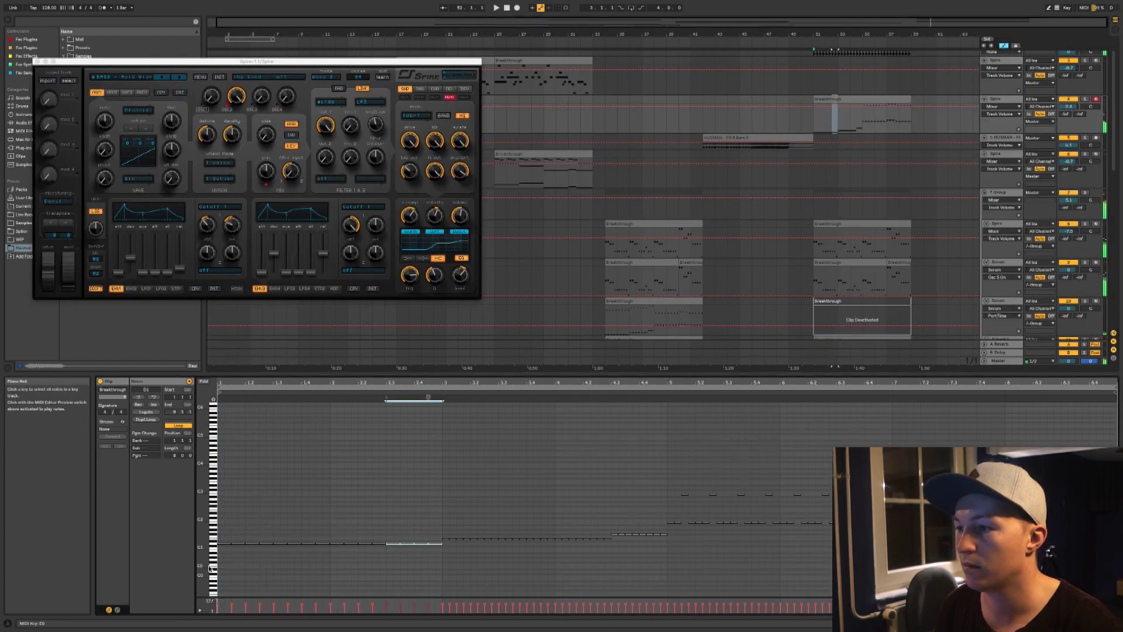
- Undo the extra duplicate, raise a copy of the group two semitones to E1 and repeat it into the clip's fourth bar
{"action": "key", "text": "super+z"}
{"action": "key", "text": "space"}
{"action": "key", "text": "super+d"}
{"action": "key", "text": "Up"}
{"action": "key", "text": "Up"}
{"action": "key", "text": "super+d"}
{"action": "key", "text": "super+d"}
{"action": "key", "text": "super+d"}
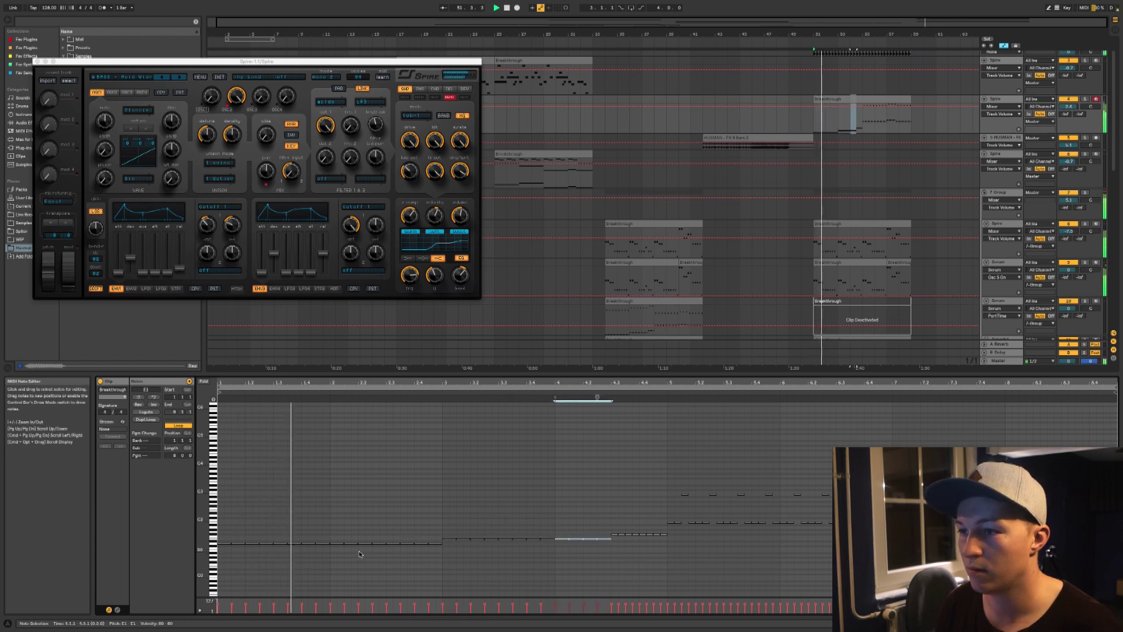
- Raise the next half-bar group of Spire notes seven semitones to B1 and place it in the clip's fifth bar
{"action": "key", "text": "Right"}
{"action": "key", "text": "Up"}
{"action": "key", "text": "Up"}
{"action": "key", "text": "Up"}
{"action": "key", "text": "Up"}
{"action": "key", "text": "Up"}
{"action": "key", "text": "Up"}
{"action": "key", "text": "Up"}
{"action": "key", "text": "Right"}
{"action": "key", "text": "Right"}
{"action": "key", "text": "Right"}
{"action": "key", "text": "Right"}
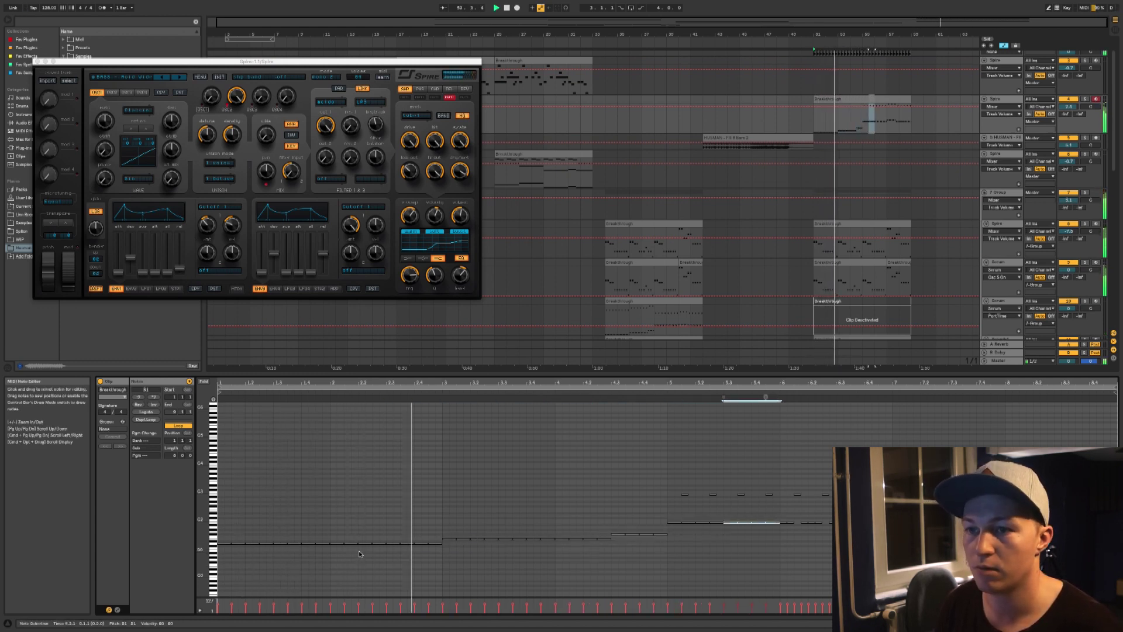
- Undo the last note edit, delete the higher-octave notes in bars five and six and duplicate the B1 group onward
{"action": "key", "text": "super+z"}
{"action": "left_click_drag", "start_coordinate": [891, 504], "coordinate": [669, 467]}
{"action": "key", "text": "Delete"}
{"action": "left_click_drag", "start_coordinate": [889, 510], "coordinate": [822, 529]}
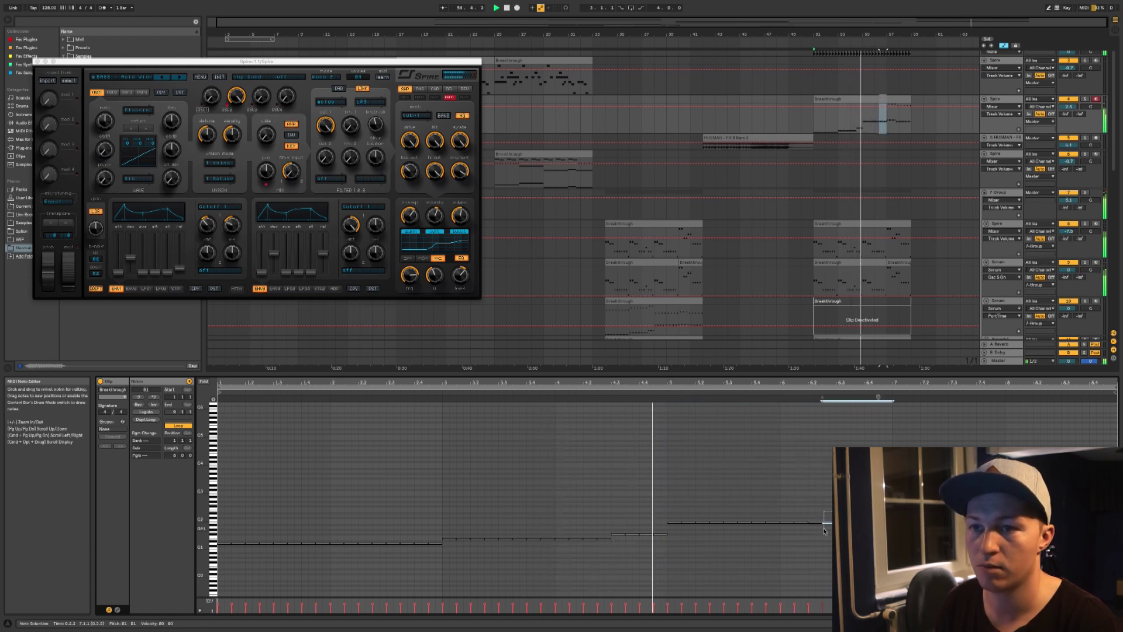
{"action": "key", "text": "super+d"}
- Clean up the final bars of the Spire bass line and delete the remaining high notes
{"action": "left_click_drag", "start_coordinate": [980, 510], "coordinate": [967, 521]}
{"action": "left_click", "coordinate": [984, 522]}
{"action": "left_click", "coordinate": [1027, 521]}
{"action": "left_click", "coordinate": [1103, 522]}
{"action": "key", "text": "space"}
{"action": "left_click_drag", "start_coordinate": [852, 480], "coordinate": [1111, 504]}
{"action": "key", "text": "Delete"}
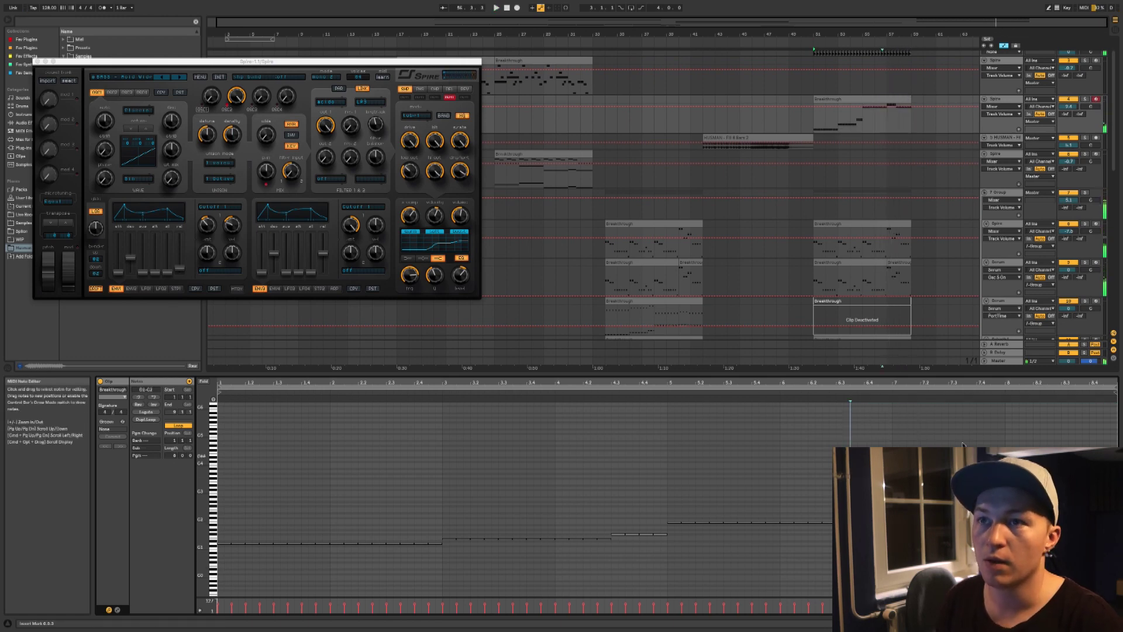
- Solo the drop group's Sylenth1 bass, play its bar 51 clip and lengthen the first D1 note to one beat
{"action": "scroll", "coordinate": [852, 239], "scroll_direction": "down", "scroll_amount": 3}
{"action": "left_click", "coordinate": [838, 254]}
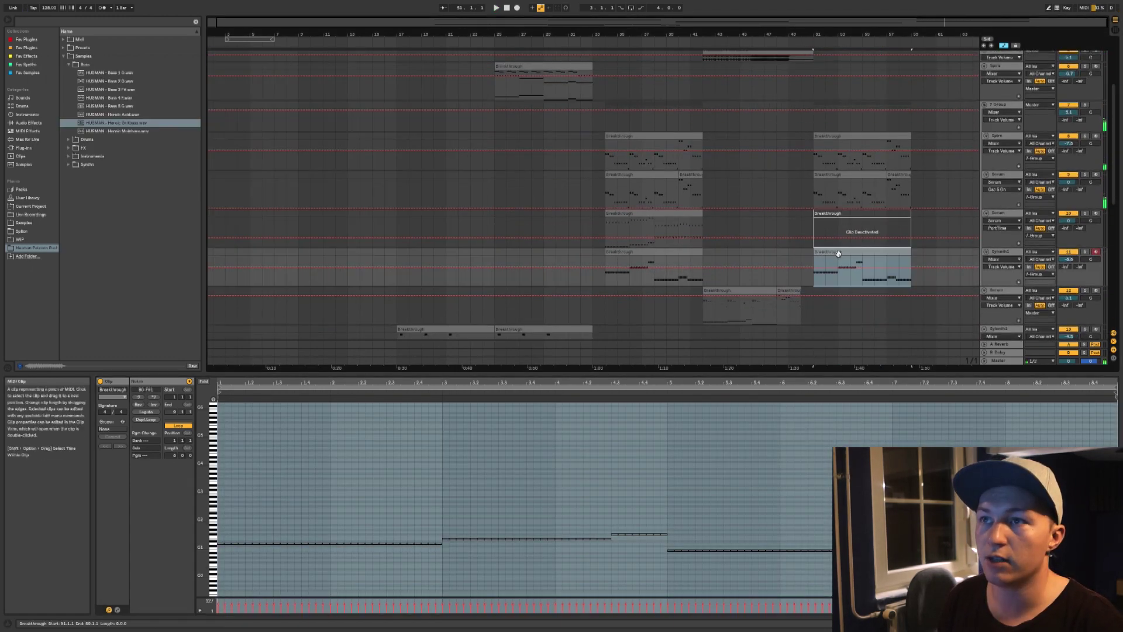
{"action": "left_click", "coordinate": [1085, 252]}
{"action": "key", "text": "space"}
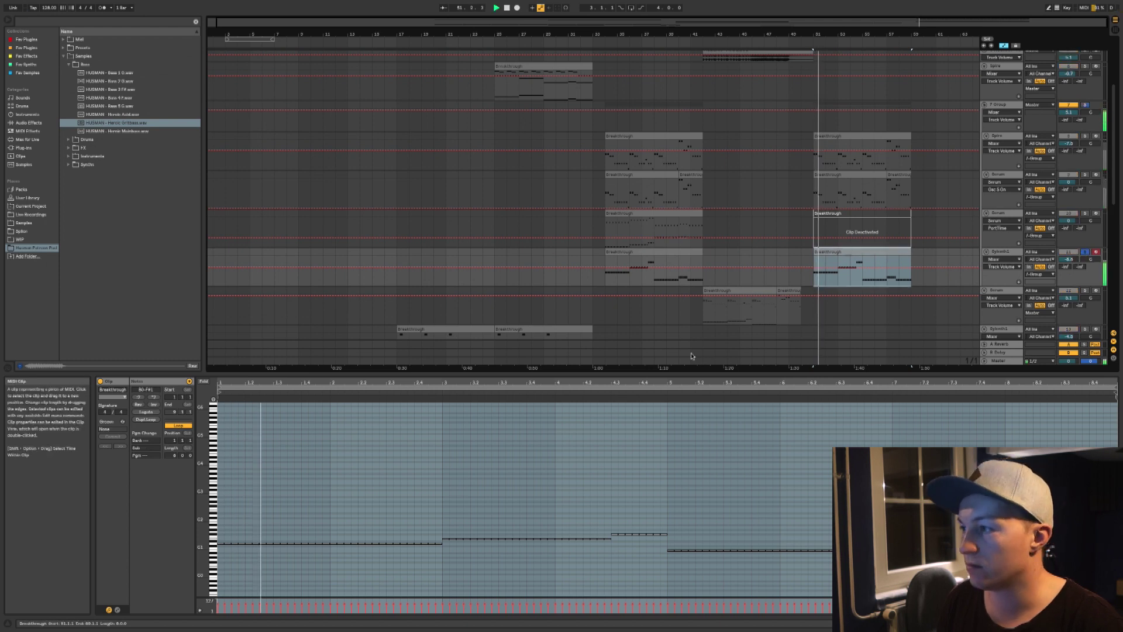
{"action": "left_click_drag", "start_coordinate": [223, 545], "coordinate": [244, 544]}
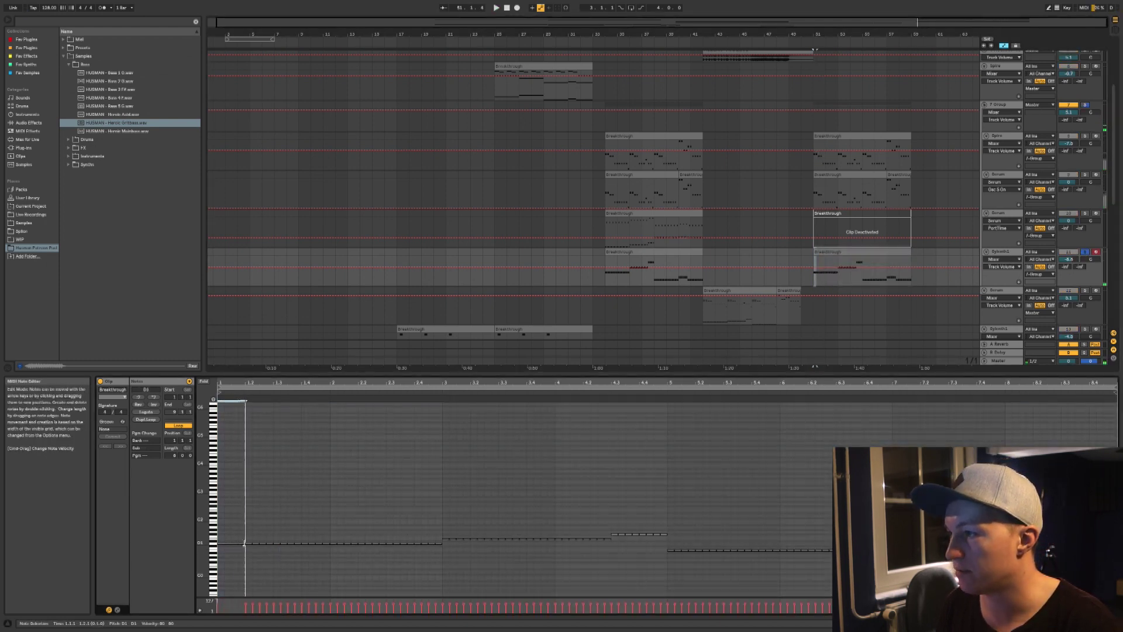
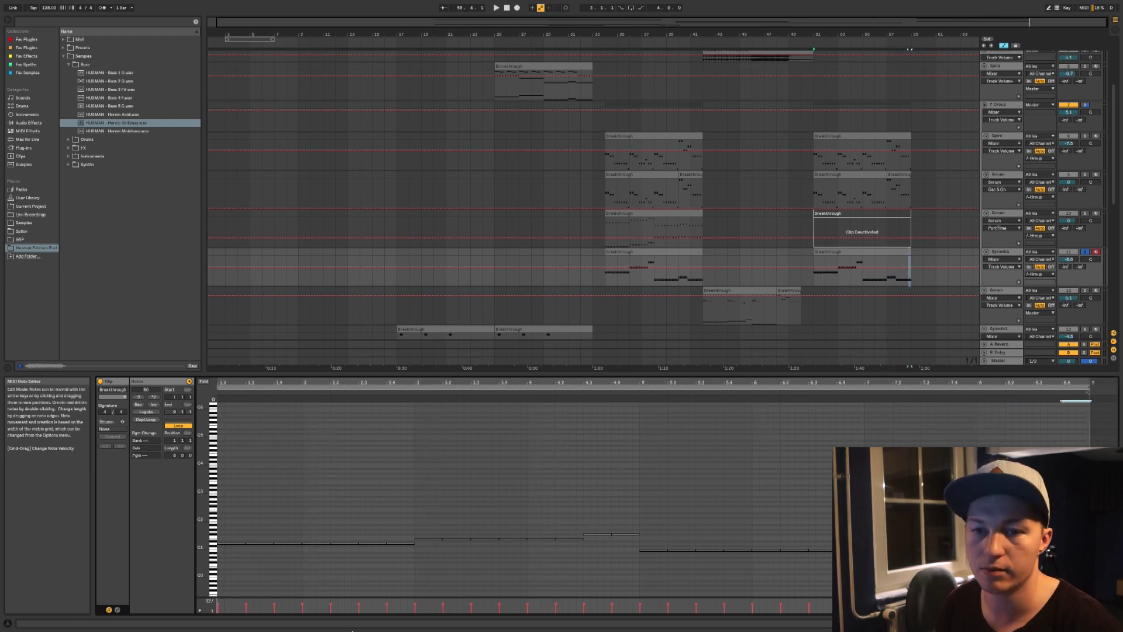
- Duplicate the supersaw Serum track and clear the copied clips at bar 42
{"action": "left_click", "coordinate": [666, 250]}
{"action": "scroll", "coordinate": [667, 250], "scroll_direction": "down", "scroll_amount": 3}
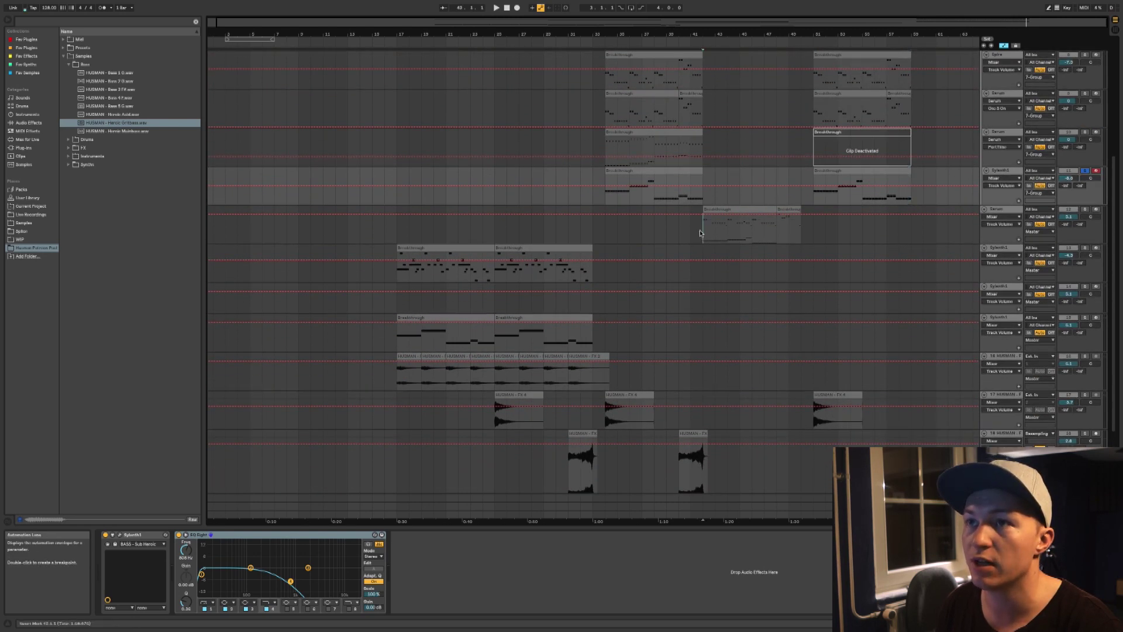
{"action": "left_click", "coordinate": [705, 233]}
{"action": "right_click", "coordinate": [1003, 209]}
{"action": "left_click", "coordinate": [1002, 209]}
{"action": "right_click", "coordinate": [1002, 209]}
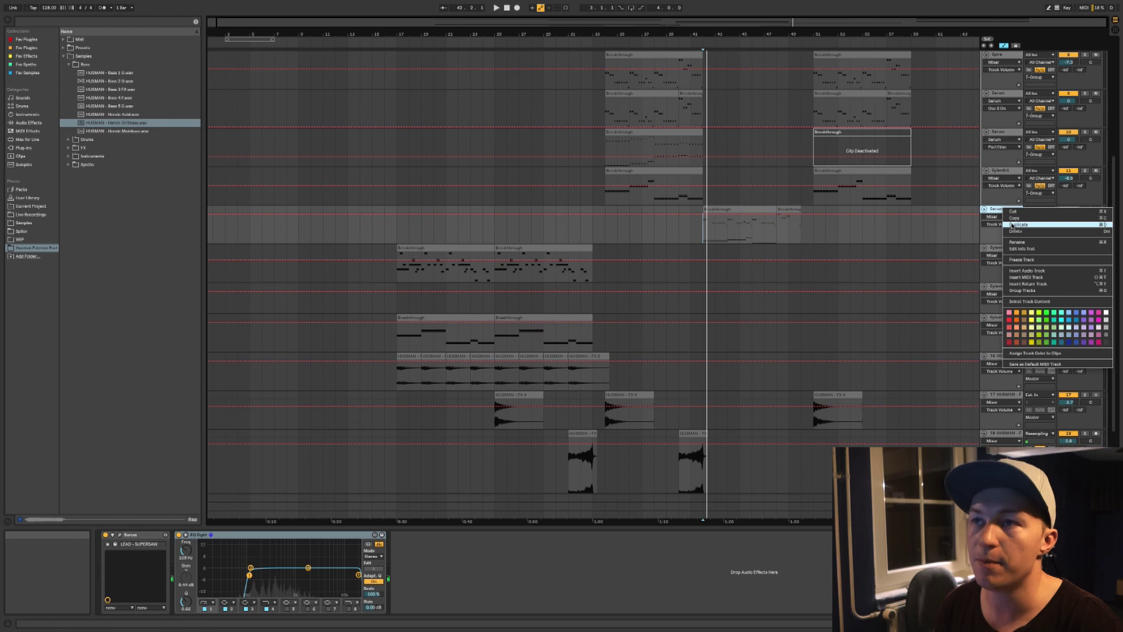
{"action": "key", "text": "Return"}
{"action": "left_click", "coordinate": [760, 248]}
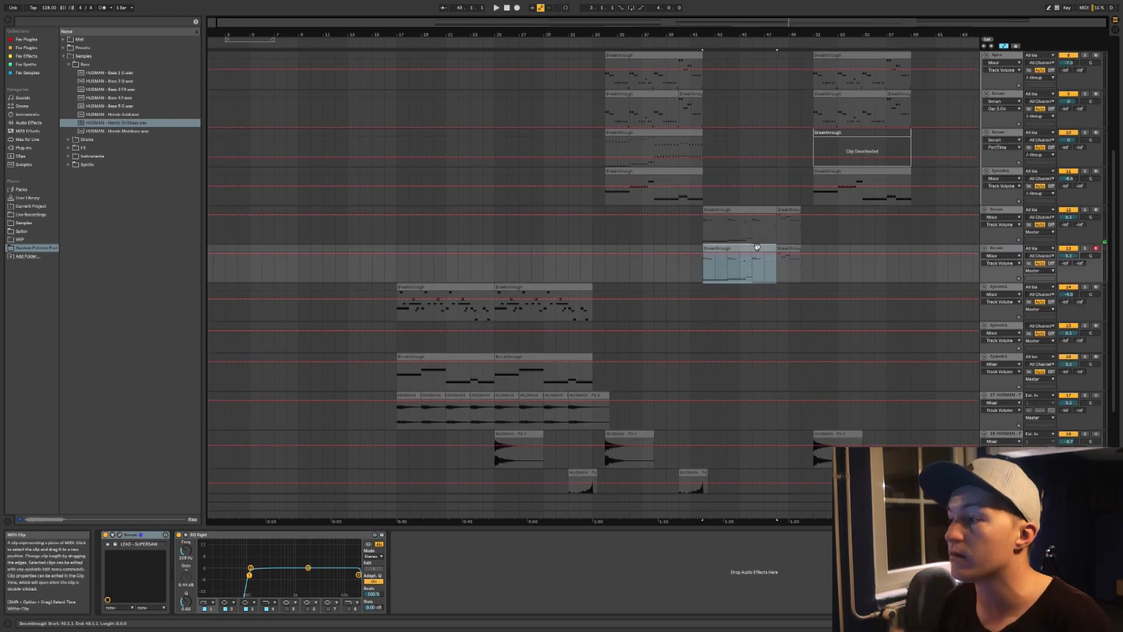
{"action": "left_click", "coordinate": [782, 249], "text": "shift"}
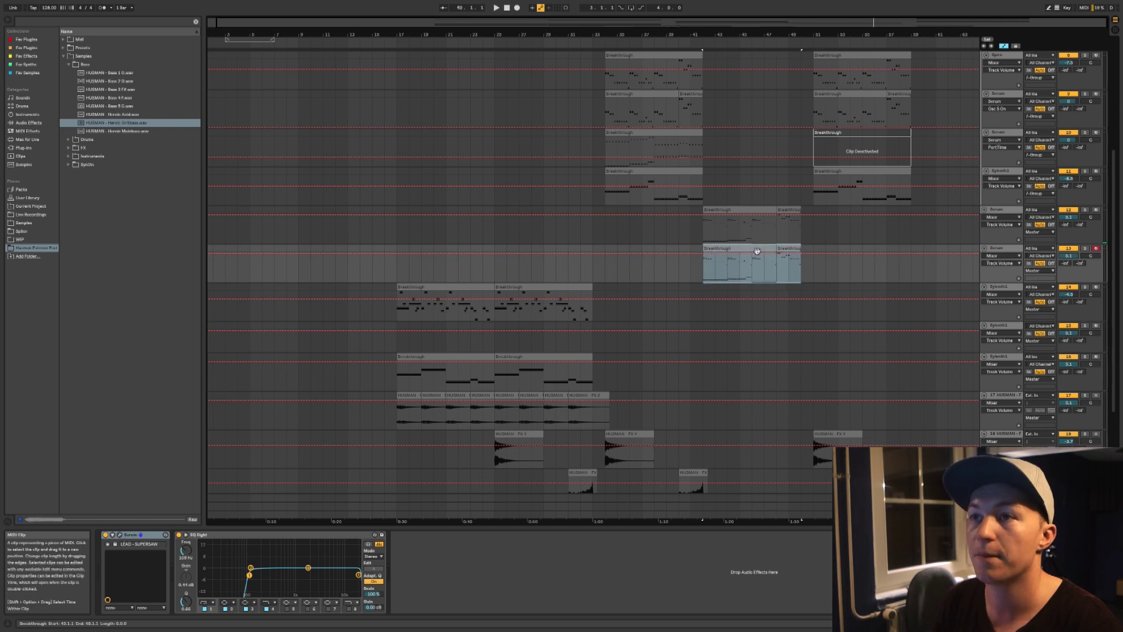
- Load the preset FX - RISER START in the duplicated track's Serum
{"action": "left_click", "coordinate": [120, 535]}
{"action": "left_click", "coordinate": [338, 80]}
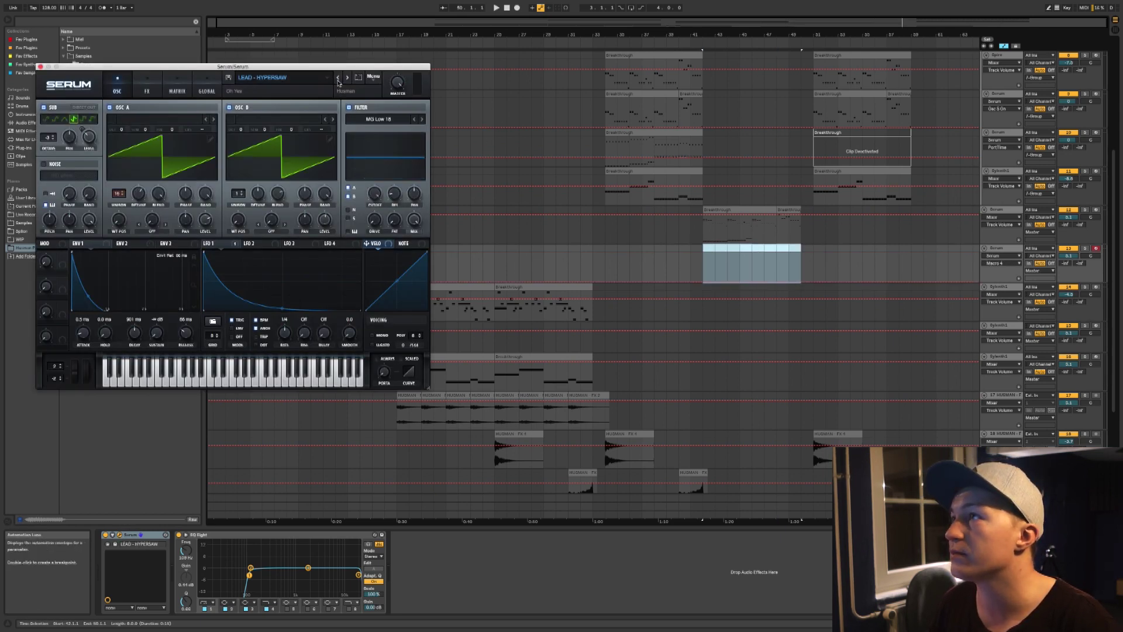
{"action": "left_click", "coordinate": [339, 78]}
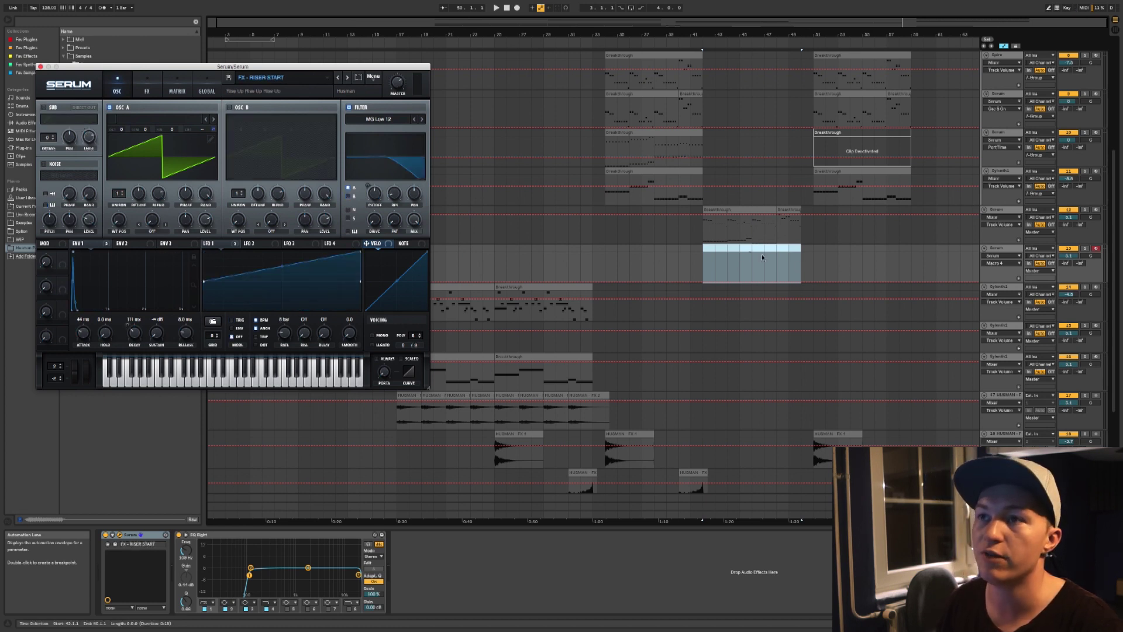
- Hide the automation lanes and insert an empty MIDI clip from bar 42 to bar 50 on the riser track
{"action": "key", "text": "super+shift+l"}
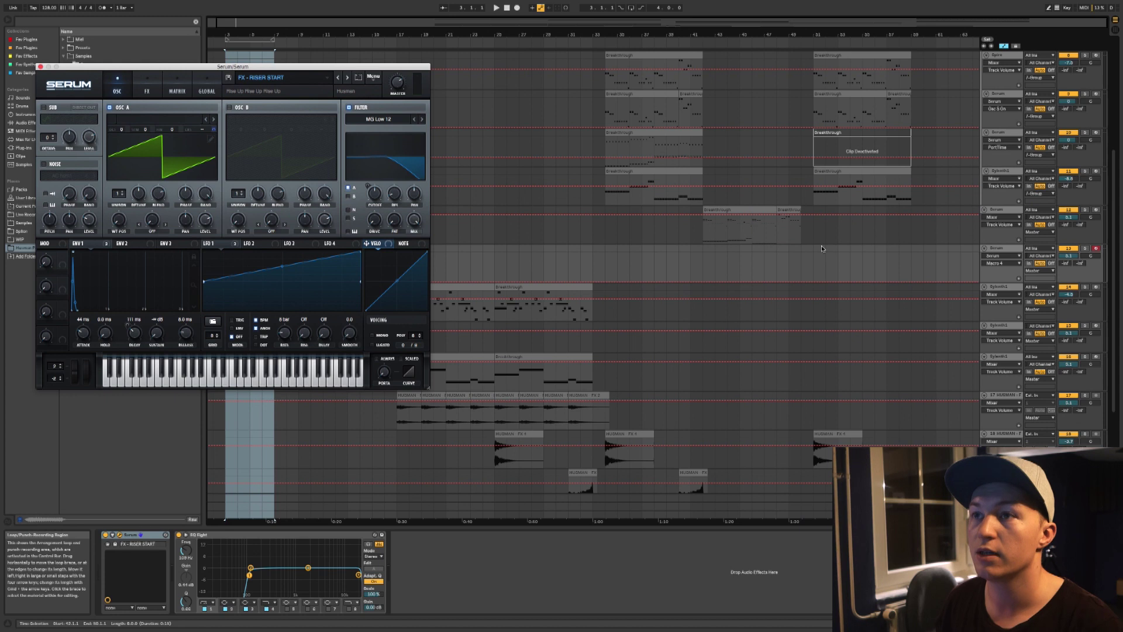
{"action": "left_click", "coordinate": [709, 256]}
{"action": "key", "text": "a"}
{"action": "left_click_drag", "start_coordinate": [706, 258], "coordinate": [832, 260]}
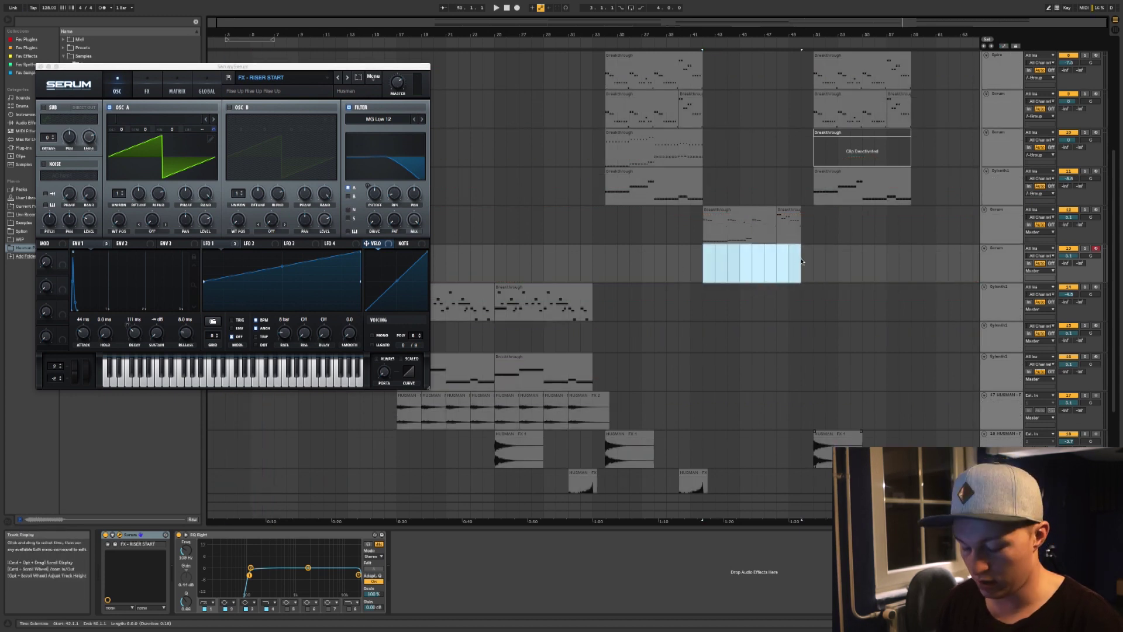
{"action": "key", "text": "super+shift+l"}
{"action": "left_click_drag", "start_coordinate": [708, 267], "coordinate": [789, 266]}
{"action": "key", "text": "super+shift+m"}
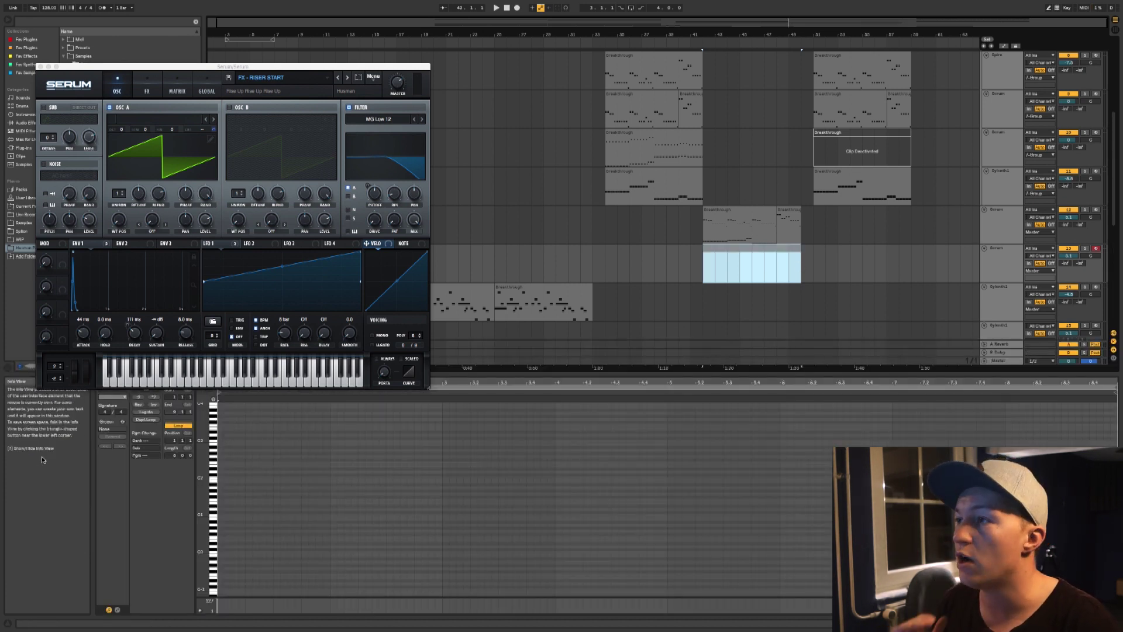
- Write repeated D2 notes in the riser clip, one per beat for four bars and two per beat from bar five
{"action": "double_click", "coordinate": [221, 472]}
{"action": "left_click_drag", "start_coordinate": [223, 472], "coordinate": [231, 472]}
{"action": "key", "text": "super+d"}
{"action": "key", "text": "super+d"}
{"action": "key", "text": "super+d"}
{"action": "key", "text": "super+d"}
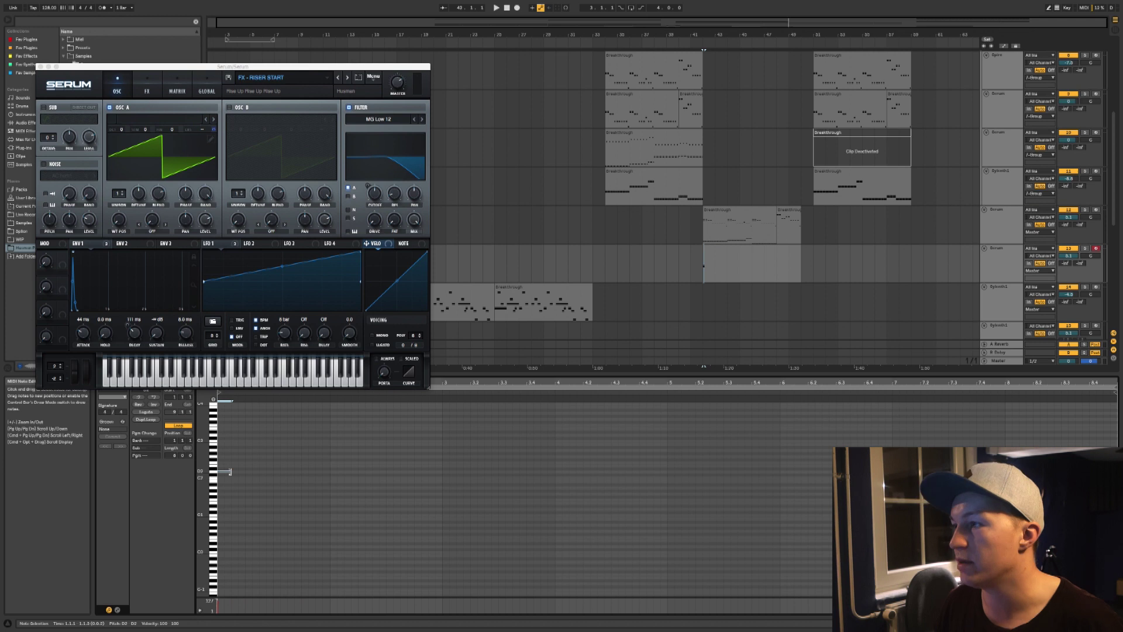
{"action": "key", "text": "shift+Right"}
{"action": "key", "text": "shift+Right"}
{"action": "key", "text": "shift+Right"}
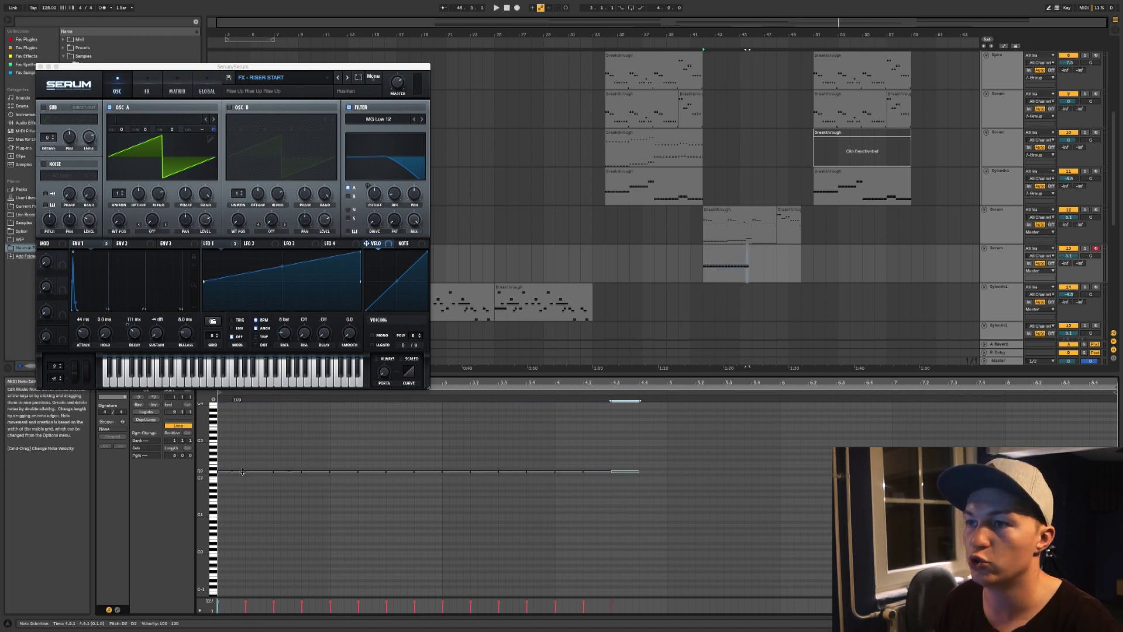
{"action": "key", "text": "ctrl+d"}
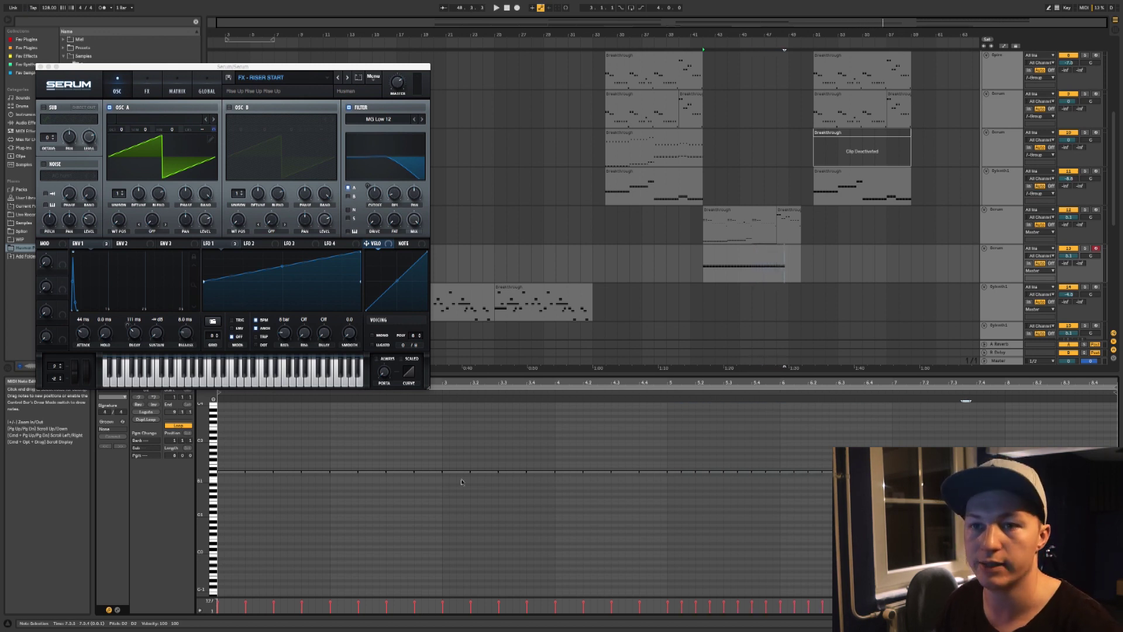
- Play the riser with the supersaw break and adjust the riser track's volume
{"action": "key", "text": "space"}
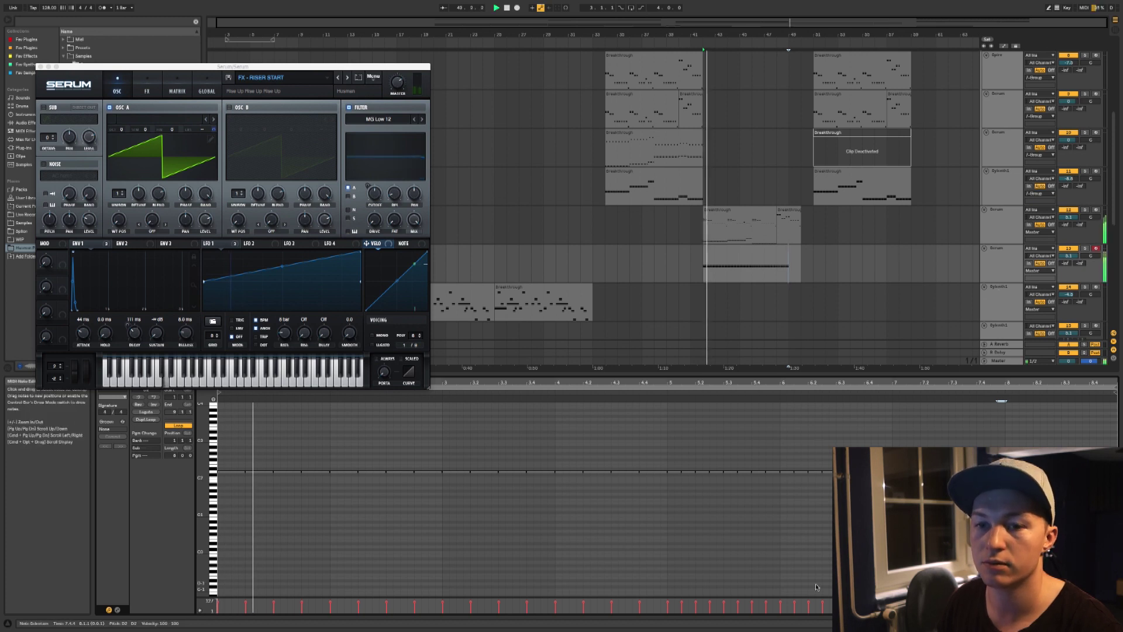
{"action": "left_click", "coordinate": [817, 241]}
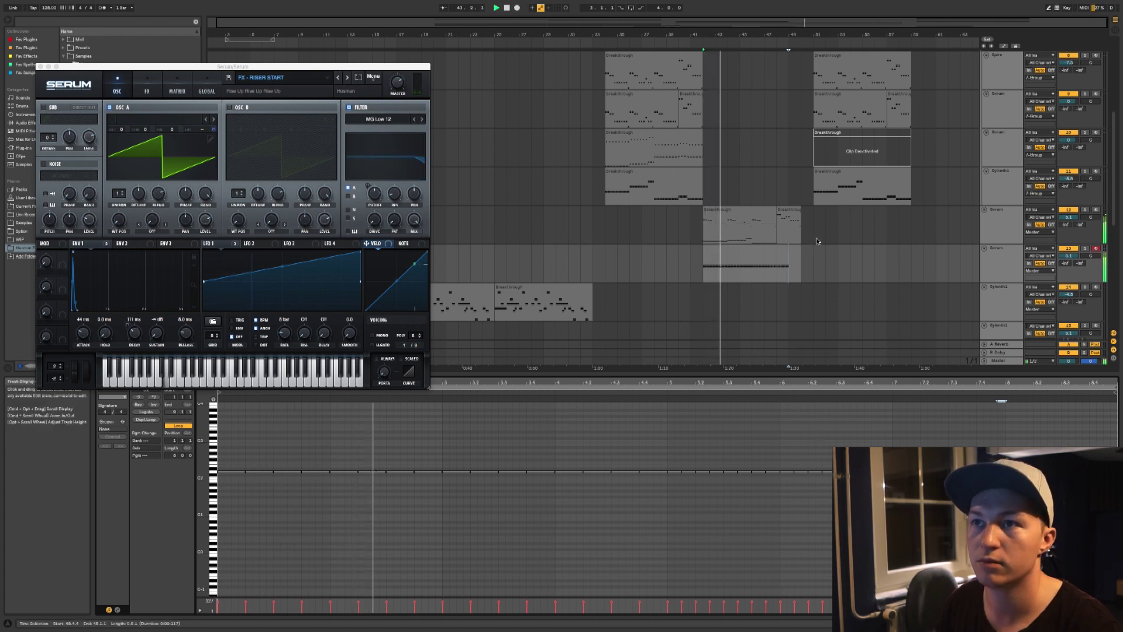
{"action": "left_click", "coordinate": [778, 262]}
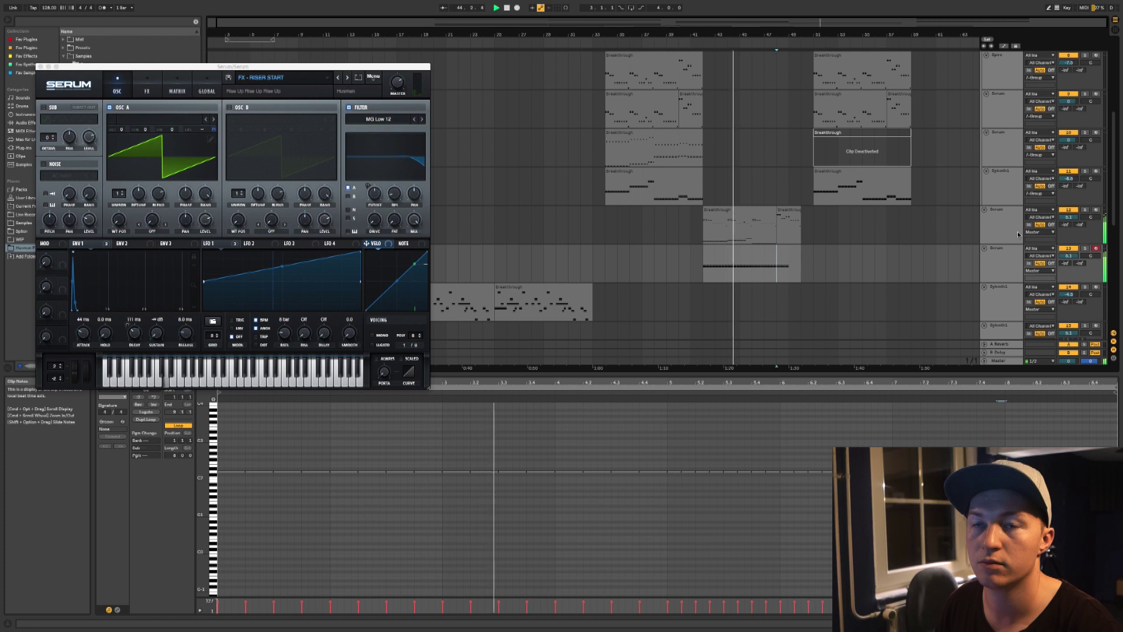
{"action": "left_click", "coordinate": [839, 266]}
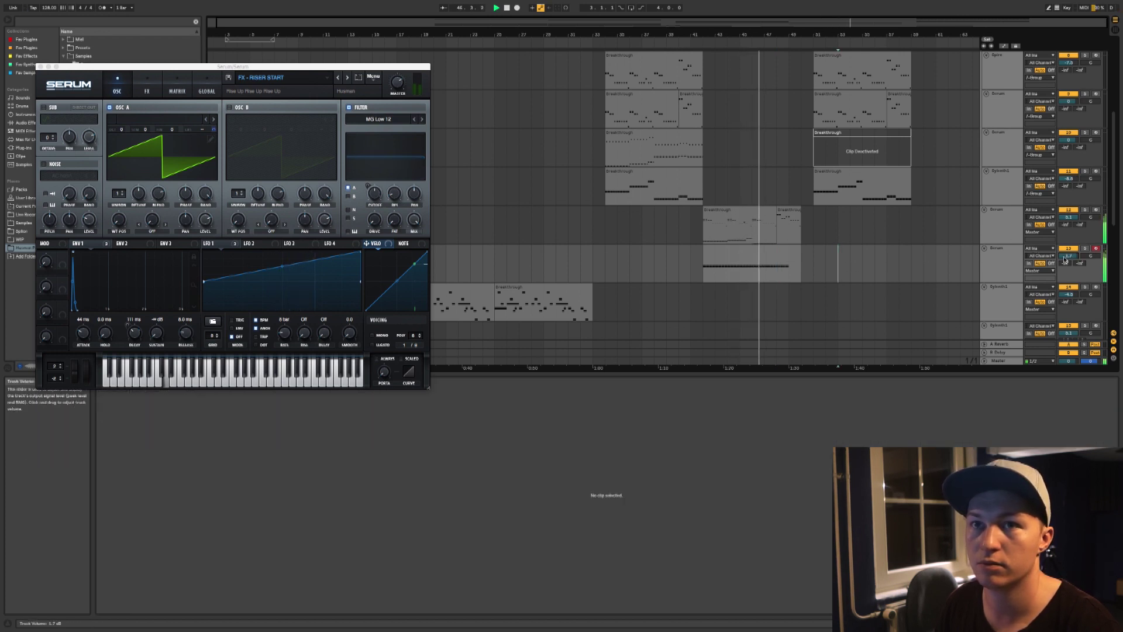
- Search the audio effects for reverb and add the default Reverb after the riser track's EQ Eight
{"action": "left_click", "coordinate": [1003, 250]}
{"action": "left_click", "coordinate": [72, 22]}
{"action": "type", "text": "reverb"}
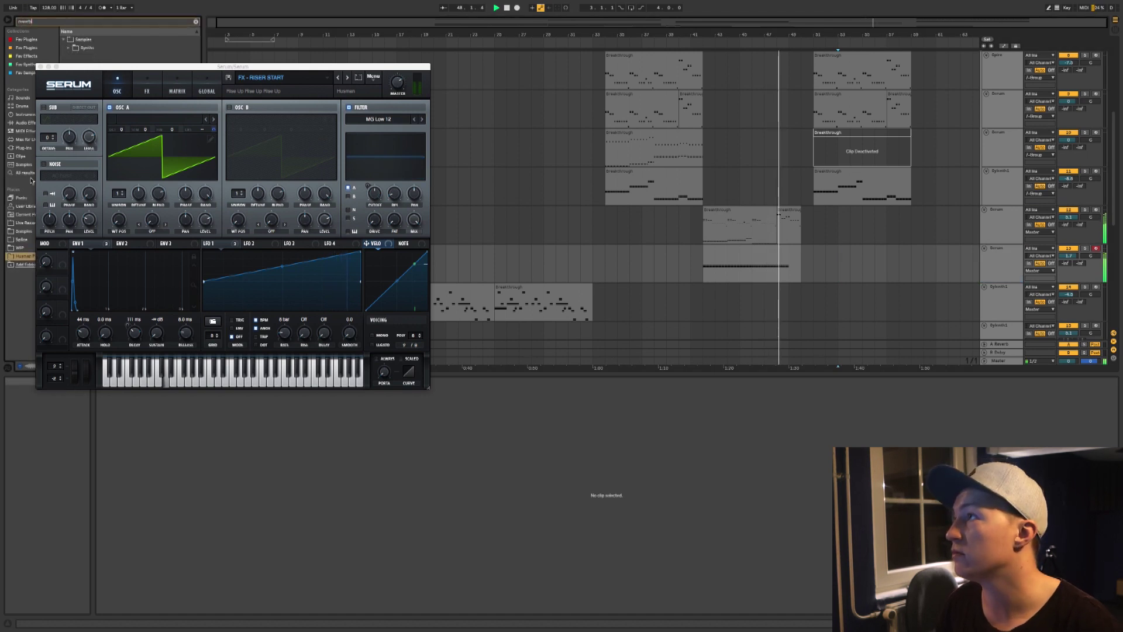
{"action": "left_click", "coordinate": [23, 123]}
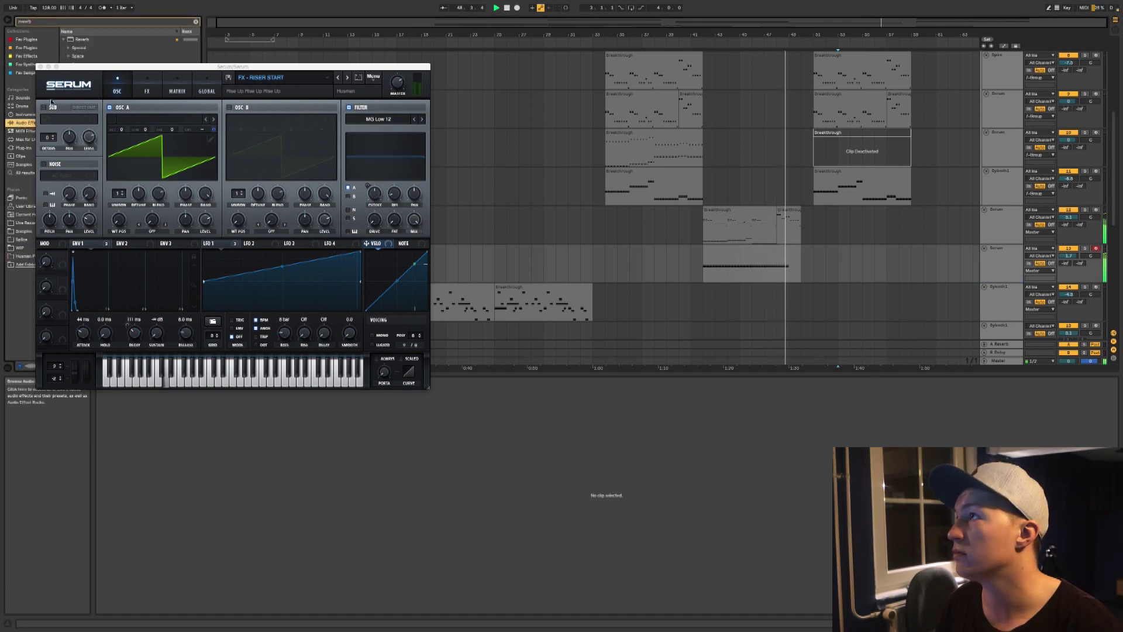
{"action": "left_click", "coordinate": [74, 40]}
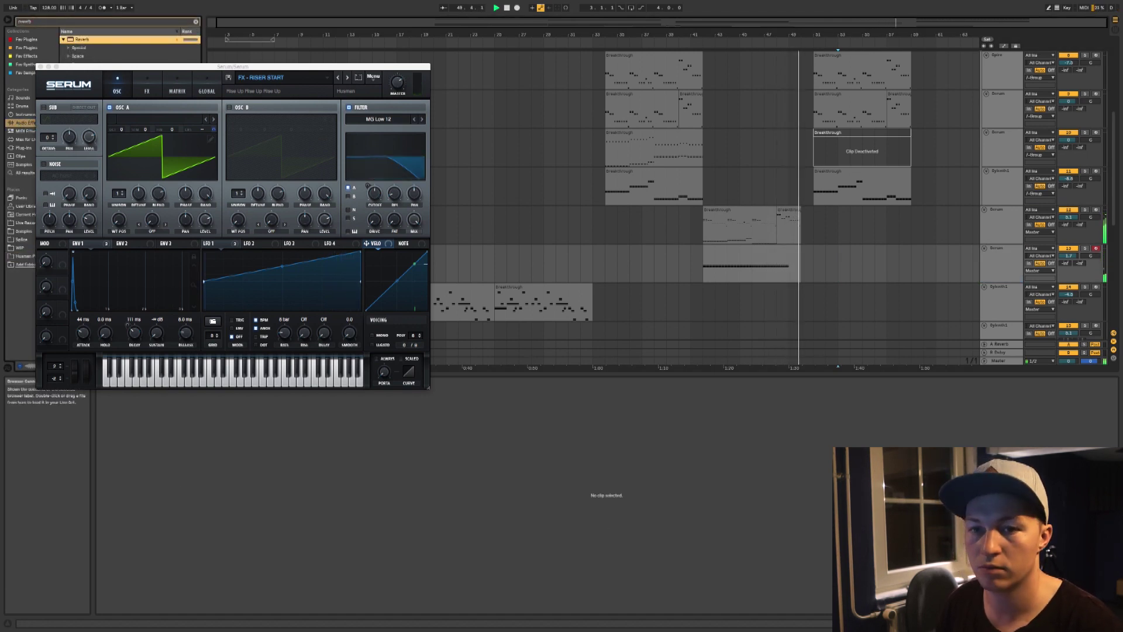
{"action": "left_click_drag", "start_coordinate": [74, 39], "coordinate": [556, 497]}
{"action": "key", "text": "space"}
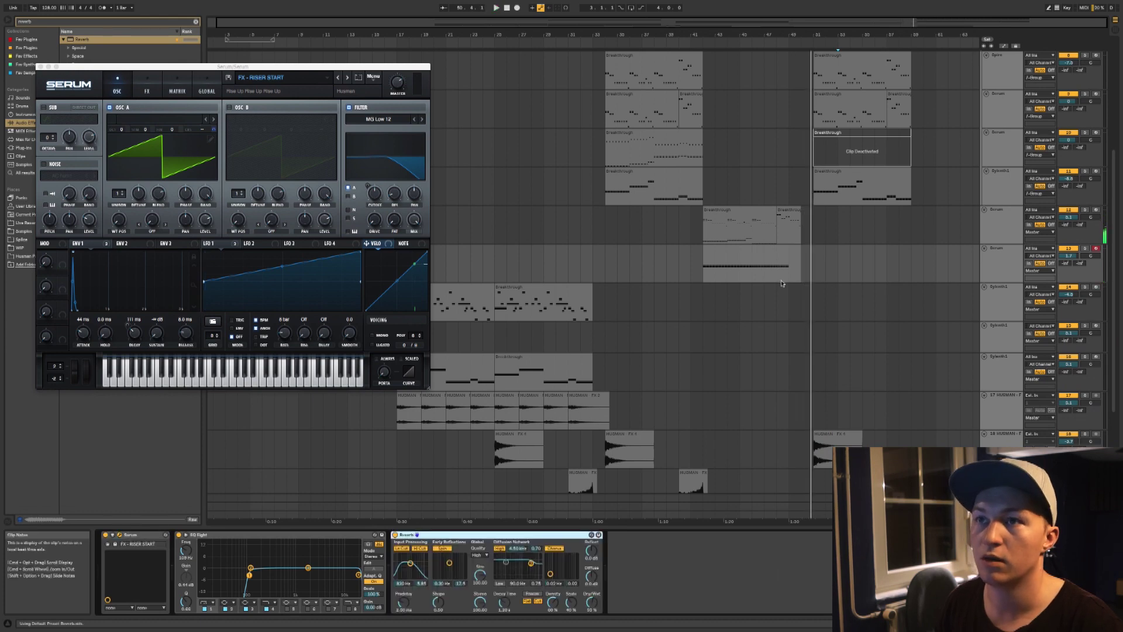
- Play the end of the riser from about bar 49 to check its transition into the second drop
{"action": "left_click", "coordinate": [789, 266]}
{"action": "scroll", "coordinate": [797, 235], "scroll_direction": "up", "scroll_amount": 2}
{"action": "key", "text": "space"}
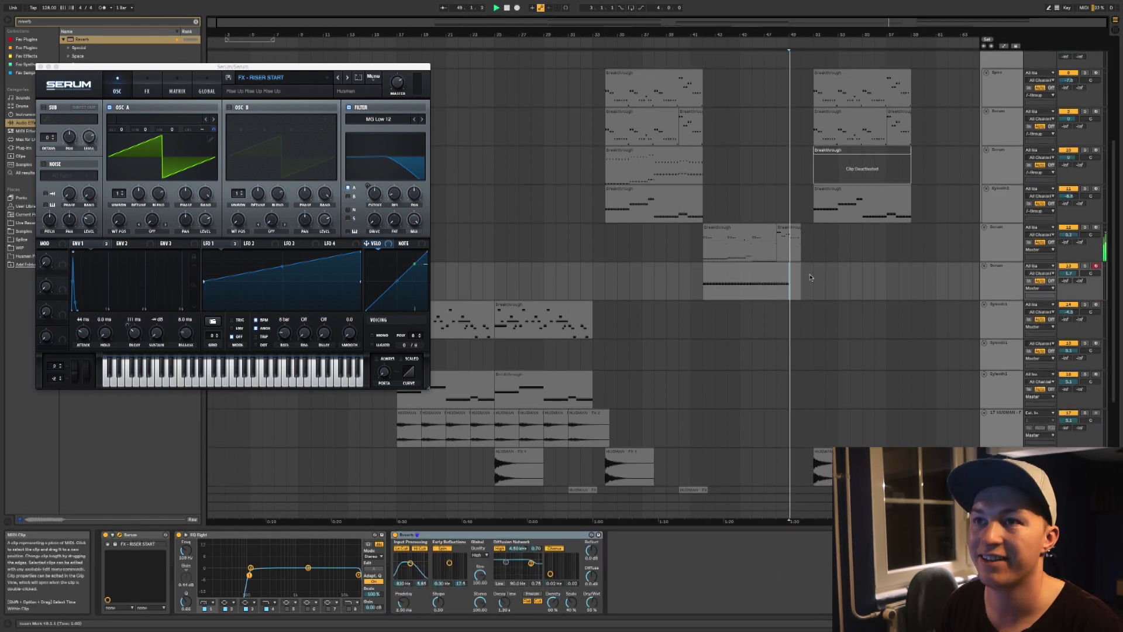
{"action": "left_click", "coordinate": [828, 450]}
{"action": "key", "text": "space"}
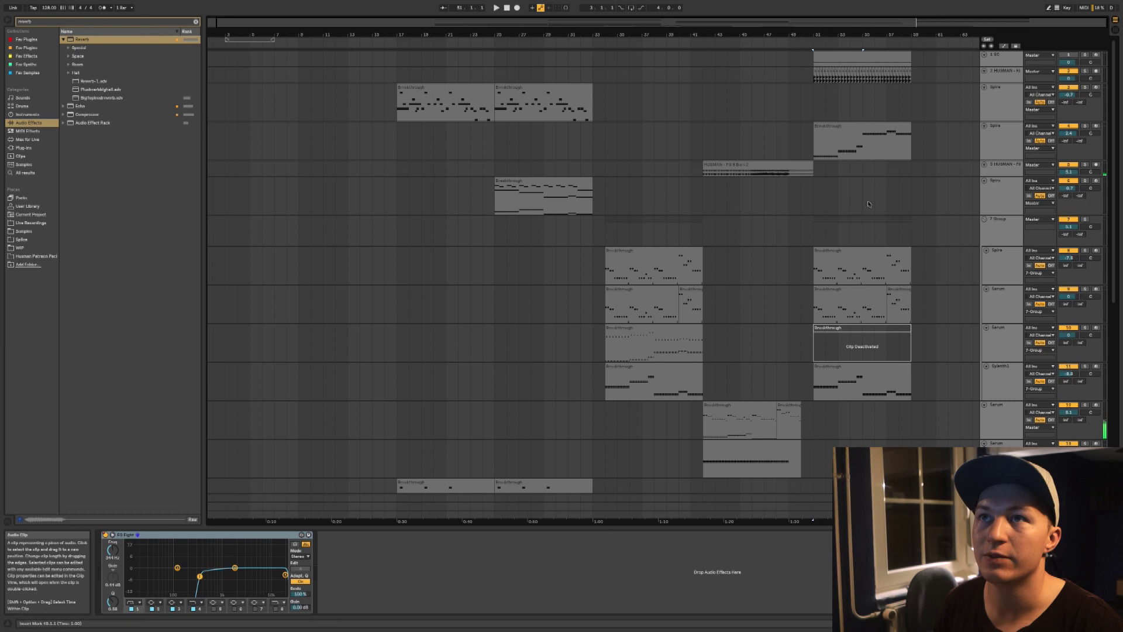
{"action": "key", "text": "space"}
- Select the second drop's bar 51 clips from the upper drum tracks down to the impact effect track
{"action": "left_click", "coordinate": [886, 54]}
{"action": "scroll", "coordinate": [885, 55], "scroll_direction": "down", "scroll_amount": 8}
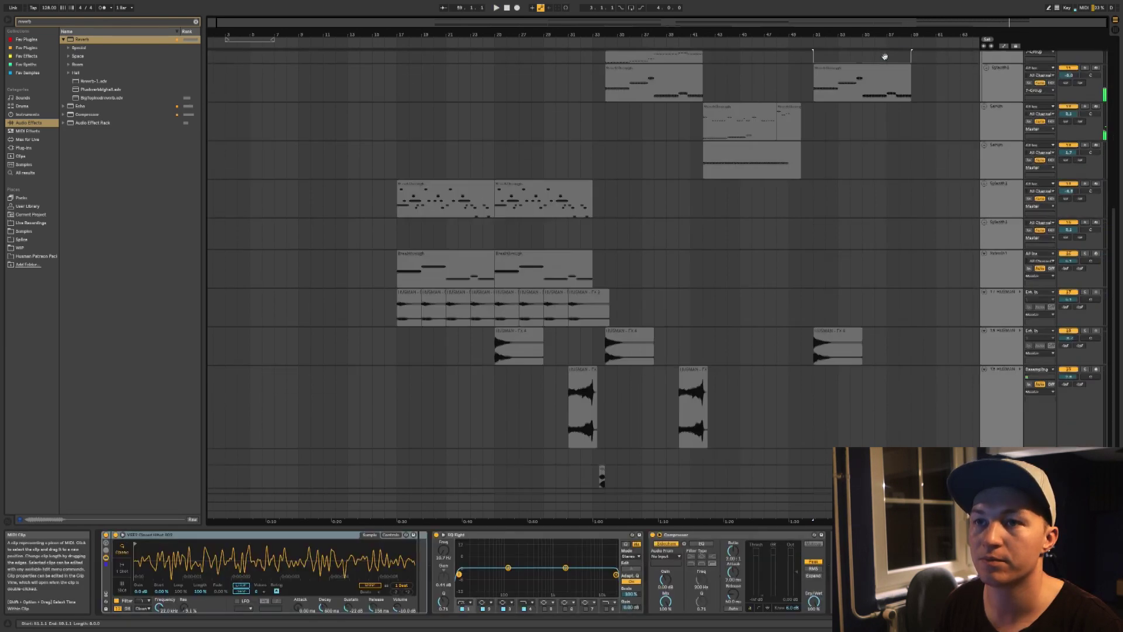
{"action": "left_click", "coordinate": [928, 352], "text": "shift"}
{"action": "scroll", "coordinate": [930, 351], "scroll_direction": "up", "scroll_amount": 5}
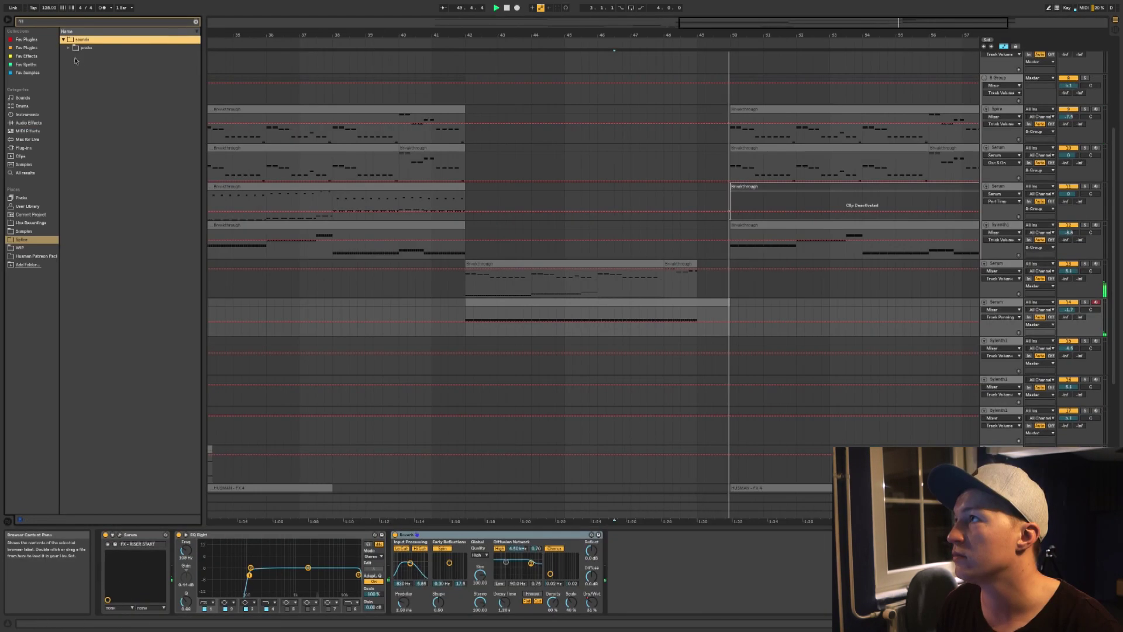
- Check the Splice packs for fills and open the Drums Fills folder in the Husman Patreon Pack
{"action": "left_click", "coordinate": [69, 48]}
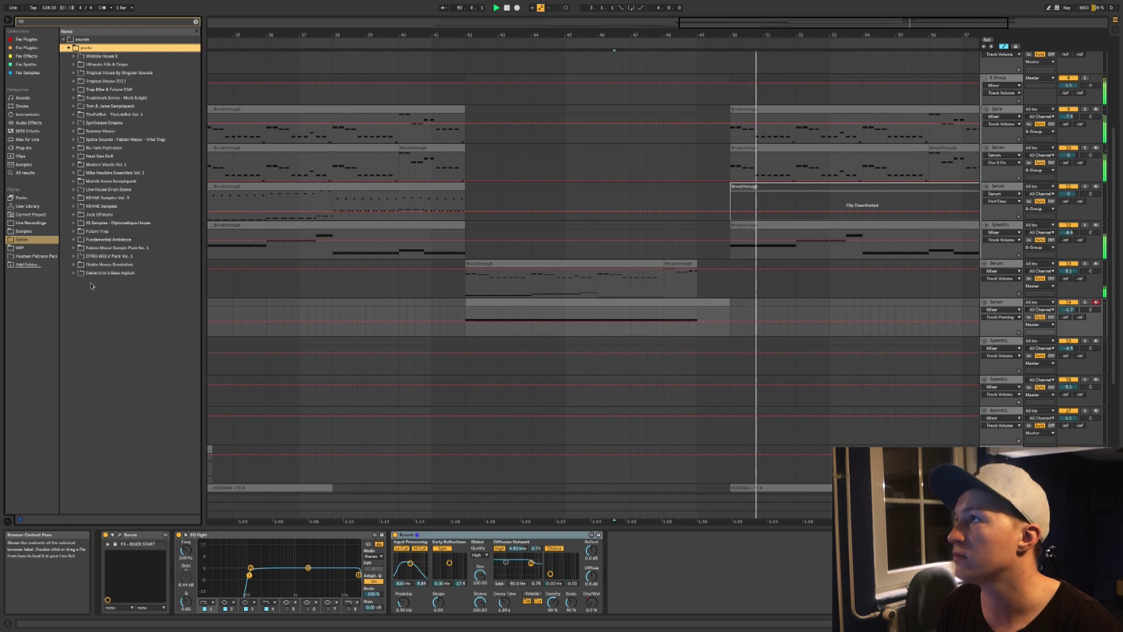
{"action": "left_click", "coordinate": [69, 48]}
{"action": "left_click", "coordinate": [28, 256]}
{"action": "left_click", "coordinate": [74, 48]}
{"action": "key", "text": "Right"}
{"action": "key", "text": "Down"}
{"action": "key", "text": "Right"}
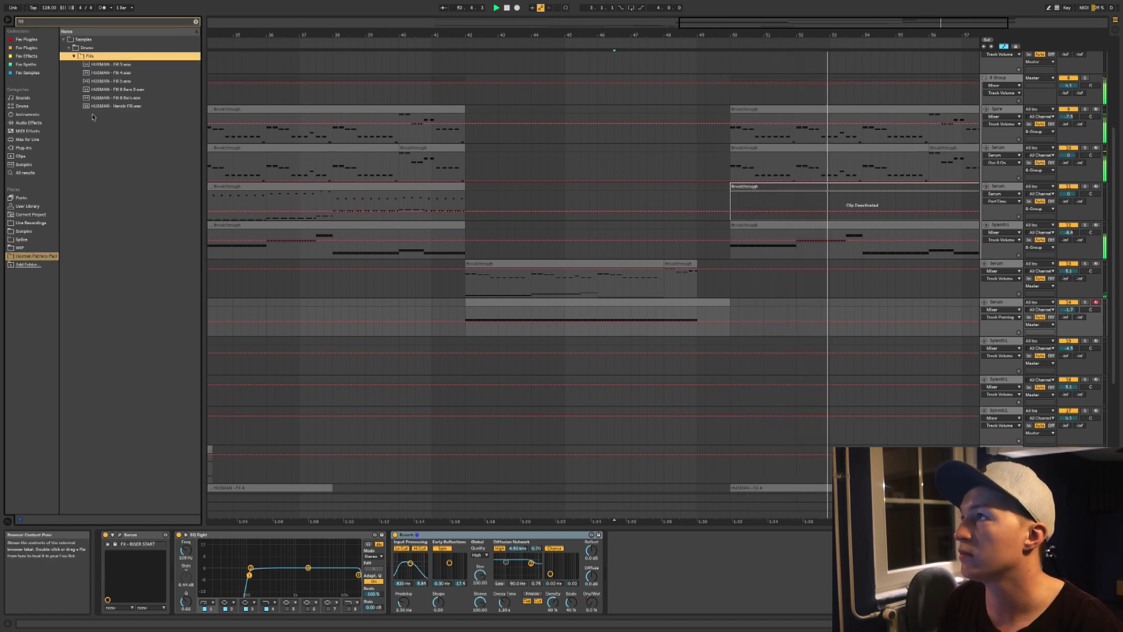
- Audition the drum fill samples in the Husman Patreon Pack's Fills folder
{"action": "left_click", "coordinate": [105, 65]}
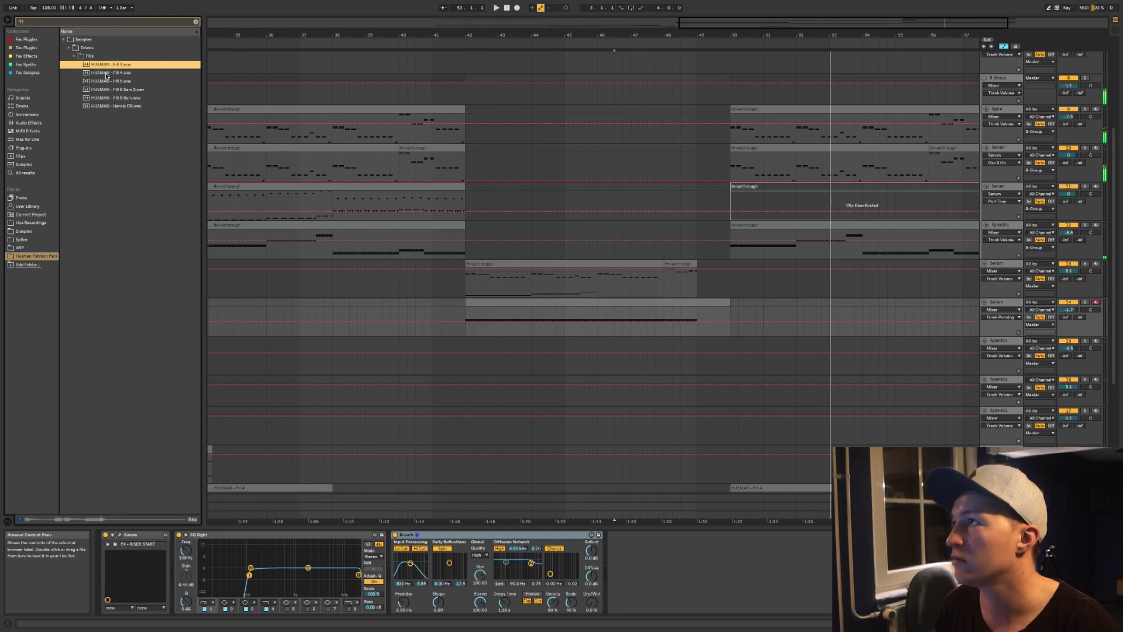
{"action": "left_click", "coordinate": [107, 73]}
{"action": "left_click", "coordinate": [107, 81]}
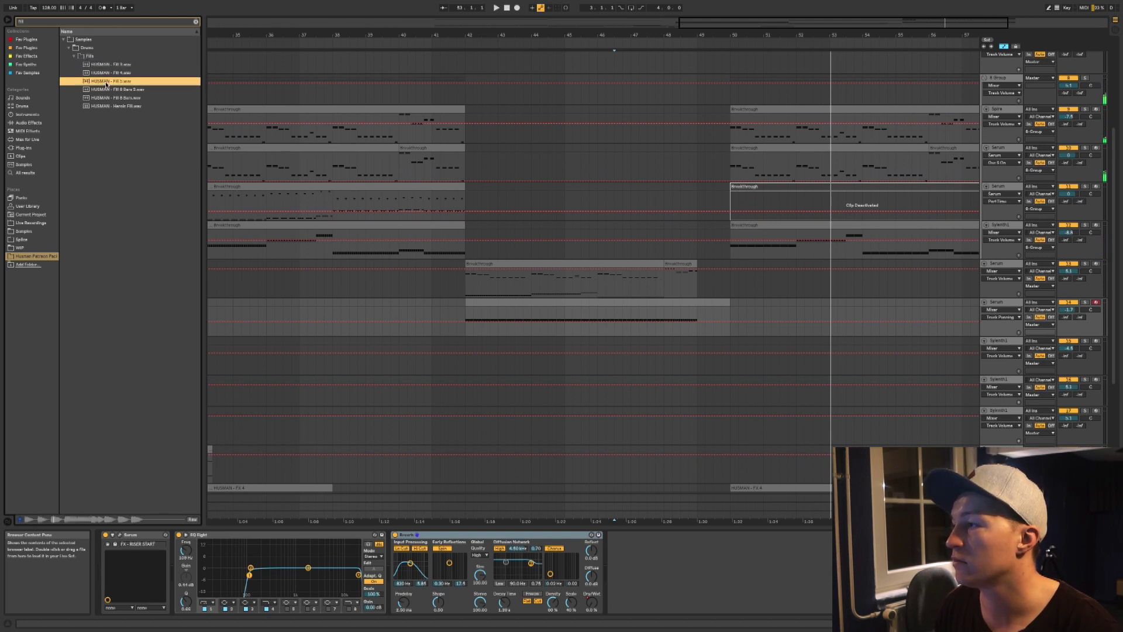
{"action": "left_click", "coordinate": [107, 90]}
{"action": "left_click", "coordinate": [107, 107]}
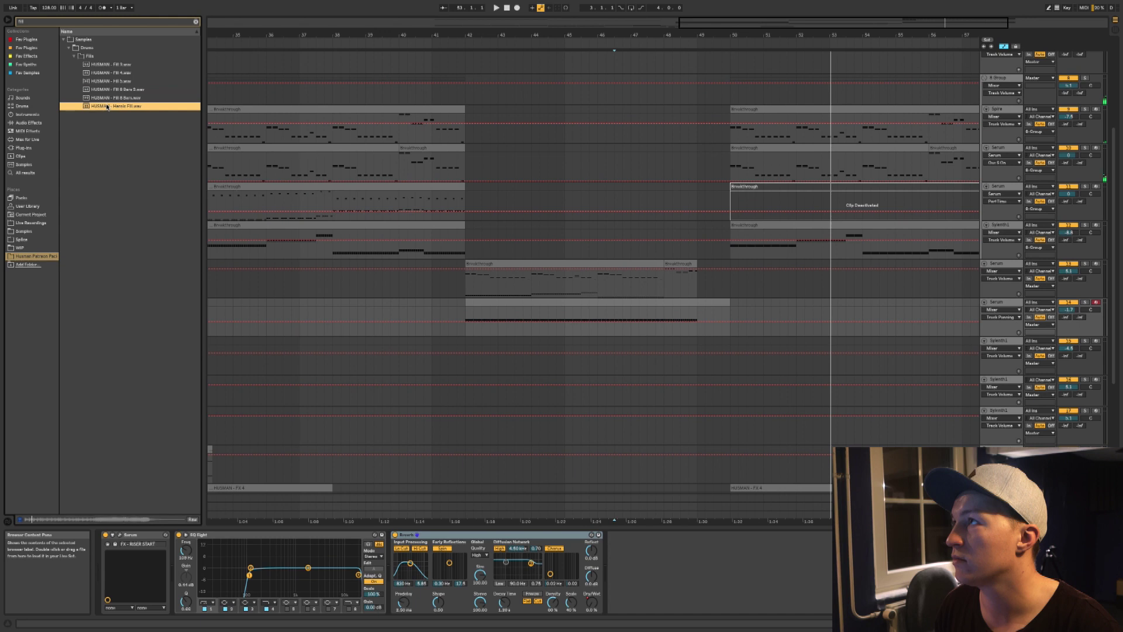
- Try the first fill sample on the effect track just before bar 50 and remove it
{"action": "left_click", "coordinate": [104, 65]}
{"action": "left_click_drag", "start_coordinate": [704, 499], "coordinate": [715, 464]}
{"action": "left_click", "coordinate": [697, 465]}
{"action": "key", "text": "space"}
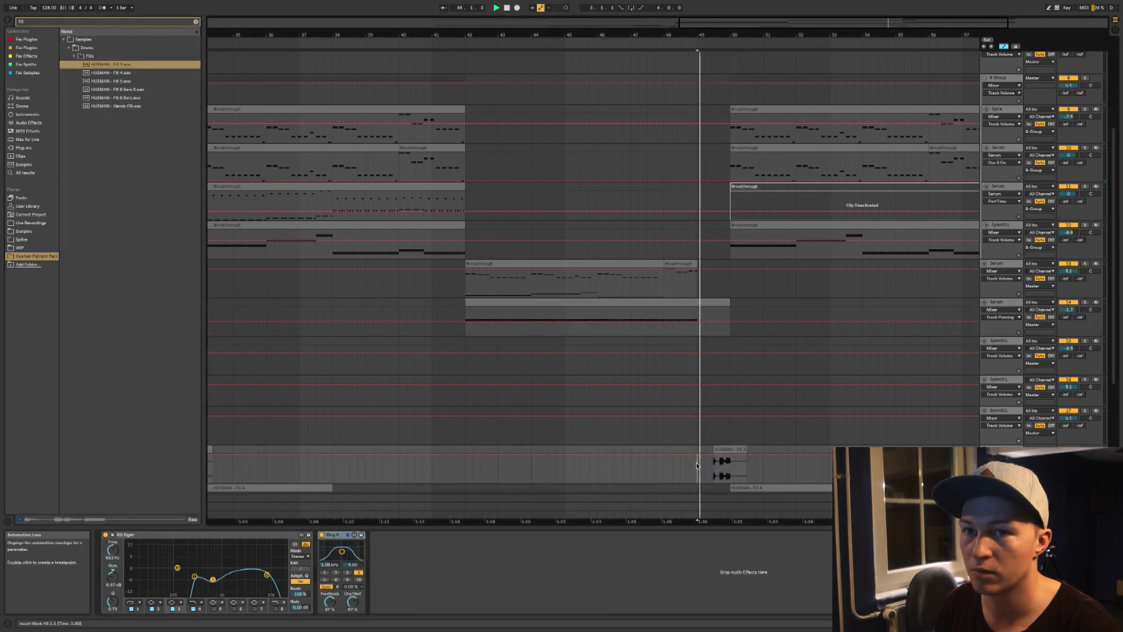
{"action": "left_click", "coordinate": [726, 450]}
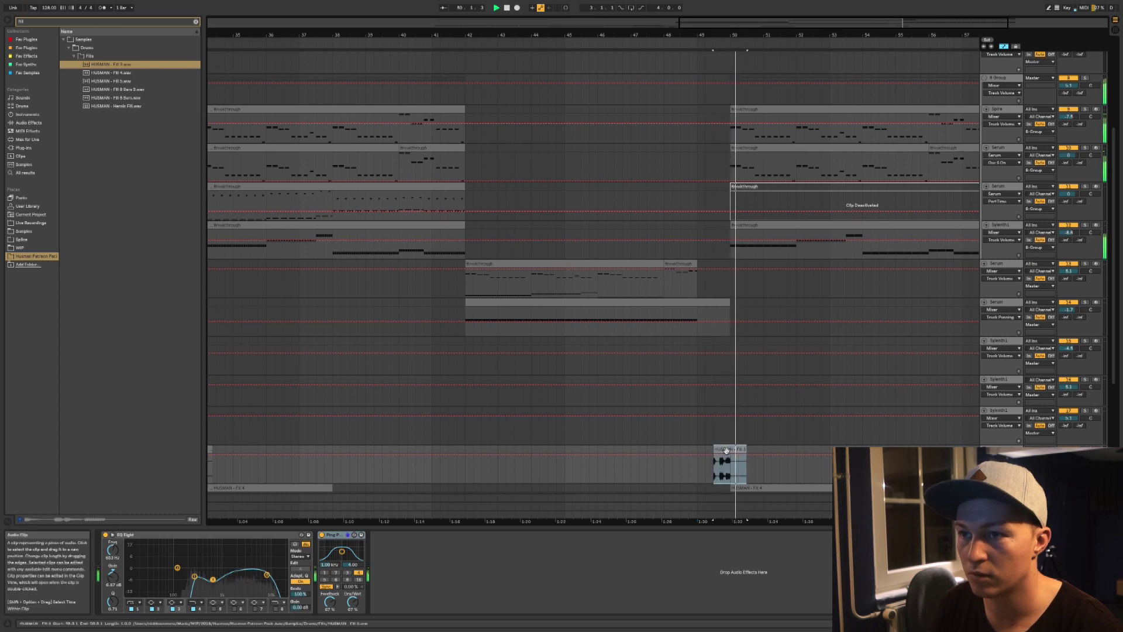
- Place the first fill sample on the audio track below the riser effects just before bar 50 and trim its end to bar 50
{"action": "scroll", "coordinate": [1011, 399], "scroll_direction": "down", "scroll_amount": 5}
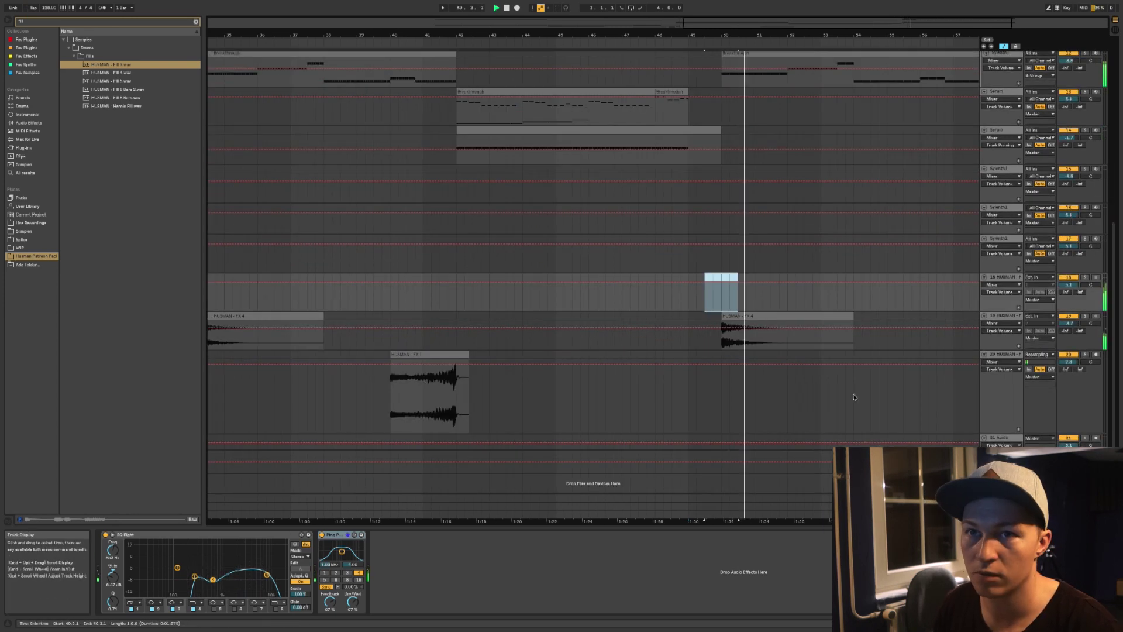
{"action": "left_click", "coordinate": [1003, 437]}
{"action": "left_click_drag", "start_coordinate": [629, 35], "coordinate": [462, 50]}
{"action": "left_click_drag", "start_coordinate": [113, 65], "coordinate": [671, 440]}
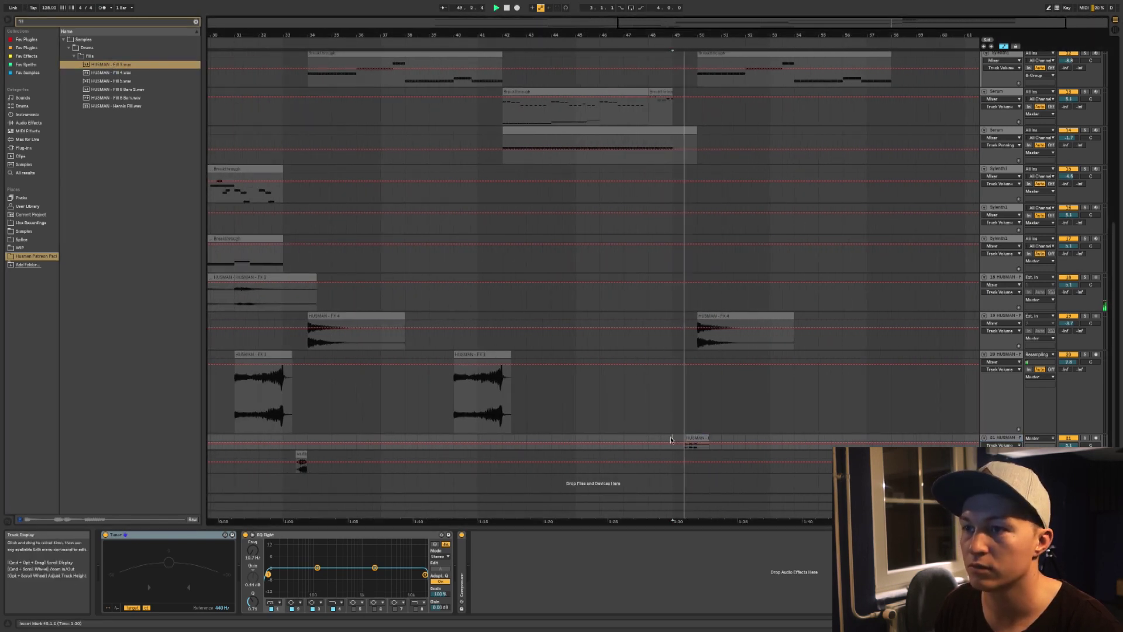
{"action": "left_click_drag", "start_coordinate": [708, 437], "coordinate": [698, 437]}
- Lower the fill track's volume while playing the transition into the second drop
{"action": "left_click_drag", "start_coordinate": [1069, 445], "coordinate": [1069, 455]}
{"action": "scroll", "coordinate": [845, 349], "scroll_direction": "up", "scroll_amount": 8}
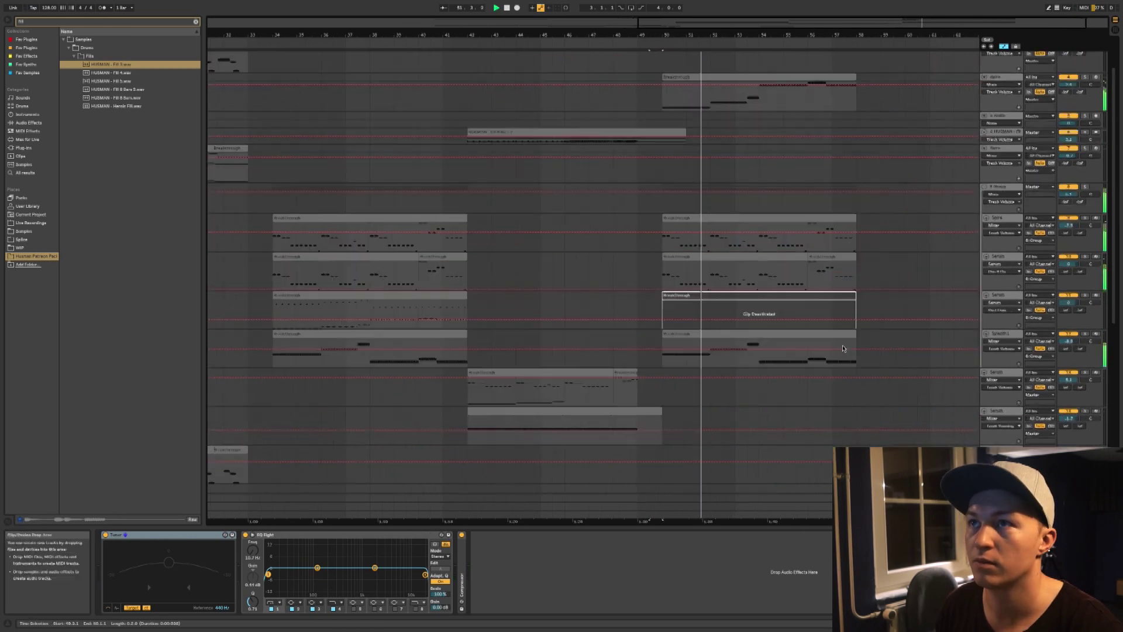
{"action": "key", "text": "space"}
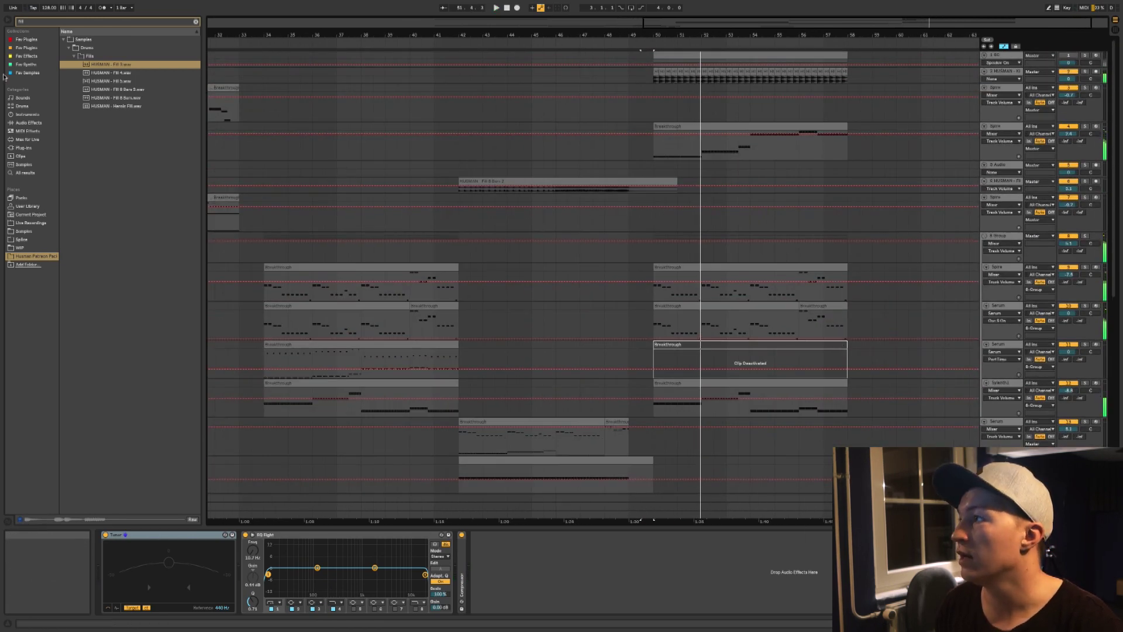
- Look through the User Library's sample folders
{"action": "left_click", "coordinate": [20, 209]}
{"action": "double_click", "coordinate": [82, 41]}
{"action": "key", "text": "Down"}
{"action": "key", "text": "Down"}
{"action": "key", "text": "Down"}
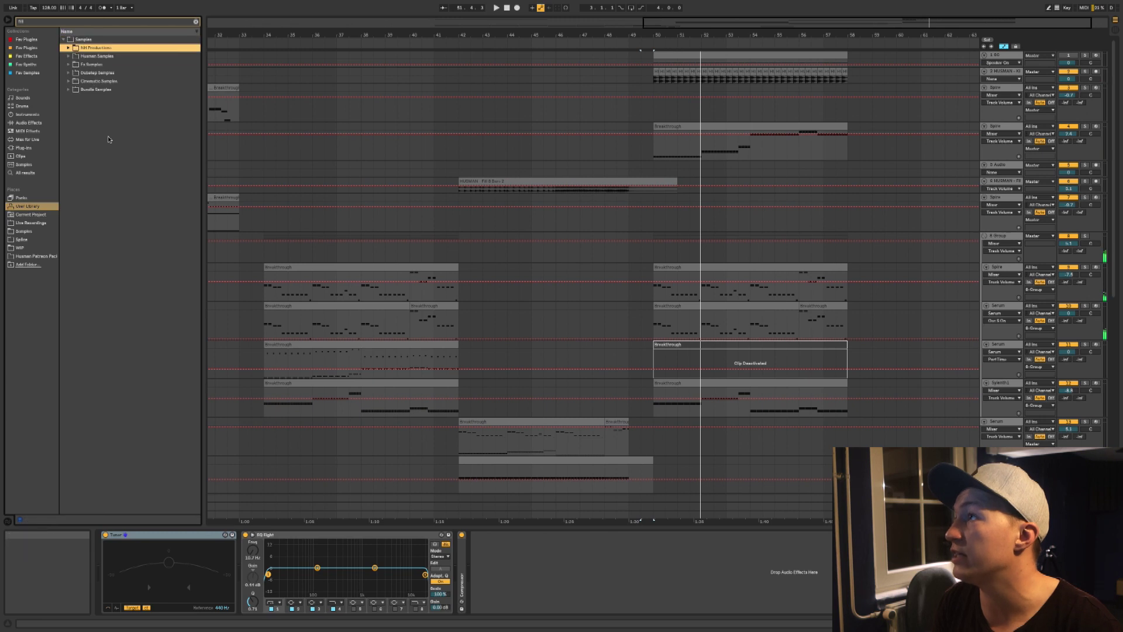
{"action": "key", "text": "Left"}
{"action": "key", "text": "Left"}
- Return to the Husman Patreon Pack and clear the browser's search text
{"action": "left_click", "coordinate": [22, 256]}
{"action": "left_click", "coordinate": [91, 78]}
{"action": "key", "text": "Left"}
{"action": "key", "text": "Left"}
{"action": "left_click", "coordinate": [36, 23]}
{"action": "key", "text": "BackSpace"}
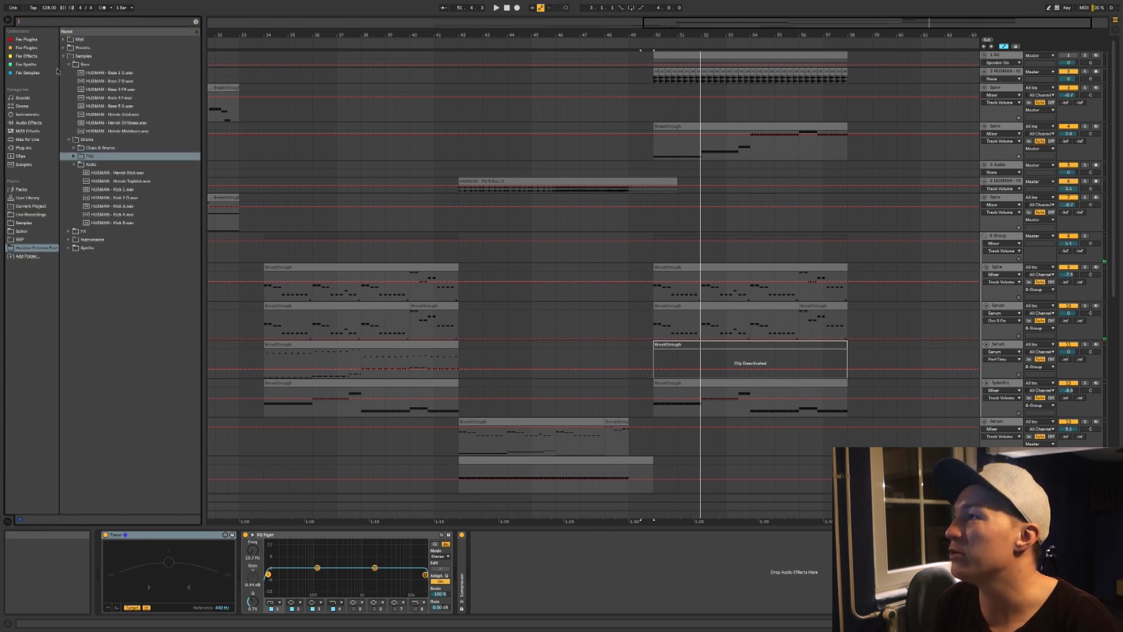
- Open the pack's Claps & Snares folder and audition its samples
{"action": "left_click", "coordinate": [122, 165]}
{"action": "double_click", "coordinate": [106, 149]}
{"action": "key", "text": "Down"}
{"action": "key", "text": "Down"}
{"action": "key", "text": "Down"}
{"action": "key", "text": "Up"}
{"action": "key", "text": "Up"}
- Insert an audio track below the second track and place HUSMAN - Clap 1 on it at bar 54
{"action": "left_click_drag", "start_coordinate": [114, 96], "coordinate": [769, 110]}
{"action": "left_click", "coordinate": [562, 344]}
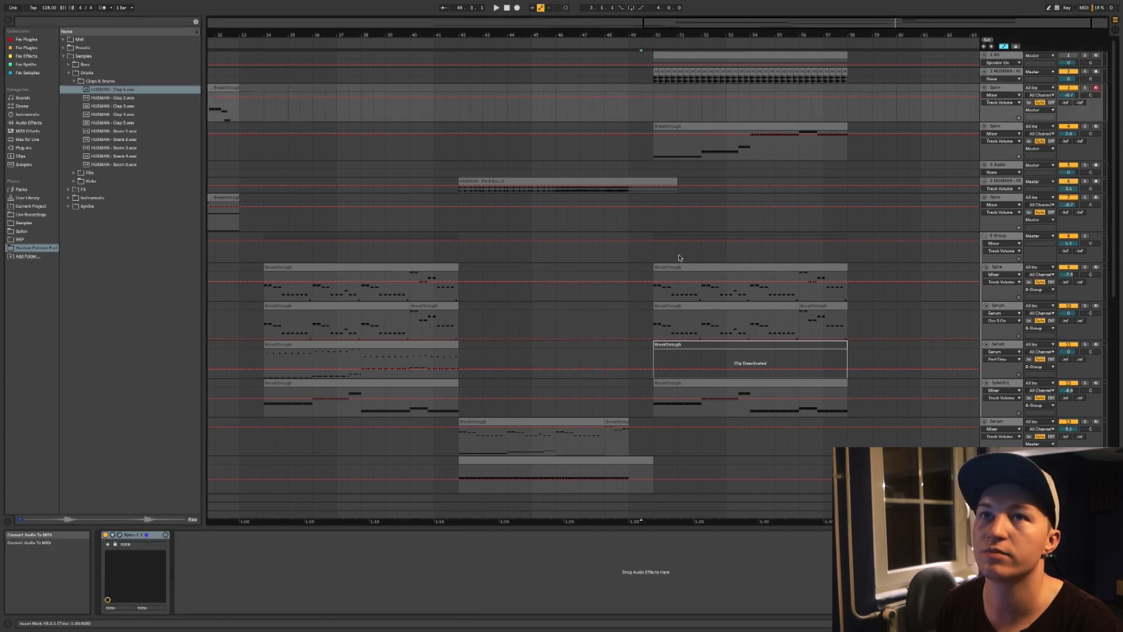
{"action": "left_click", "coordinate": [1014, 75]}
{"action": "right_click", "coordinate": [1014, 74]}
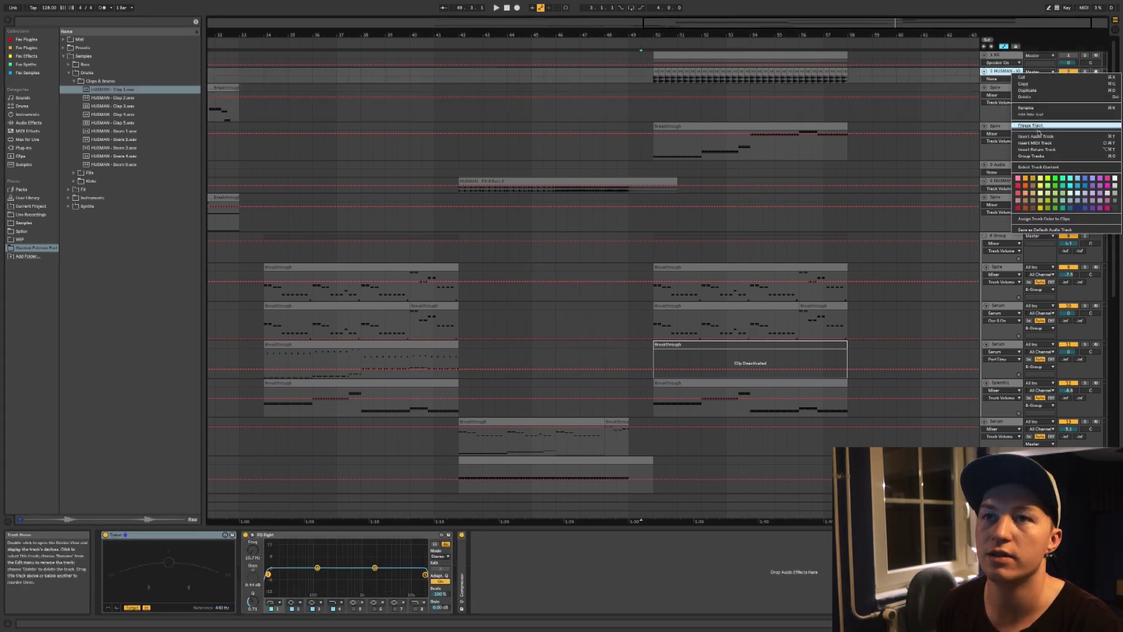
{"action": "left_click", "coordinate": [1041, 132]}
{"action": "left_click_drag", "start_coordinate": [113, 91], "coordinate": [753, 95]}
- Play the second drop with the clap and duplicate the Clap 1 clips to fill bars 54 to 58
{"action": "left_click", "coordinate": [738, 96]}
{"action": "key", "text": "space"}
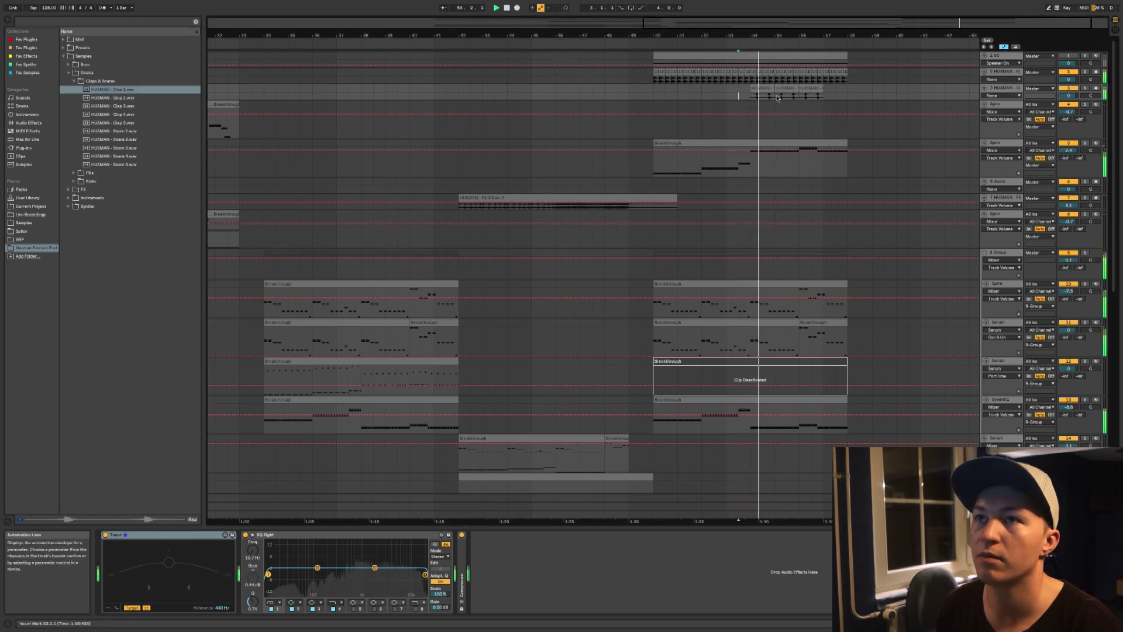
{"action": "left_click", "coordinate": [811, 89]}
{"action": "key", "text": "super+d"}
- Duplicate bars 50 to 58 across all tracks to bar 58 and delete the second track's last short clip before bar 58
{"action": "left_click", "coordinate": [836, 57]}
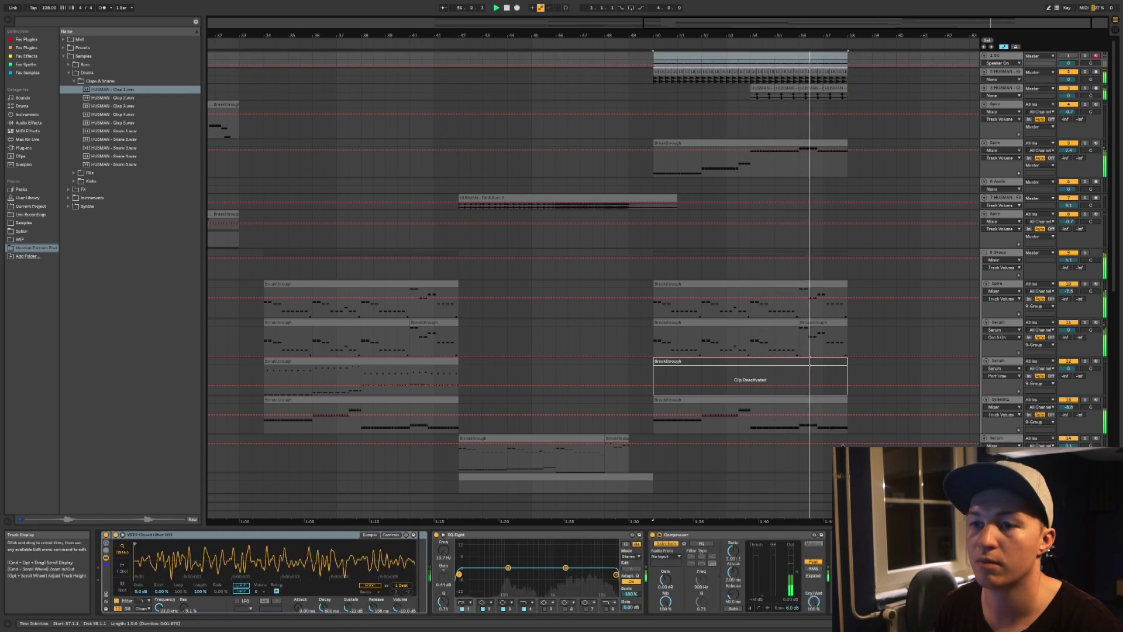
{"action": "left_click", "coordinate": [840, 513], "text": "shift"}
{"action": "key", "text": "super+d"}
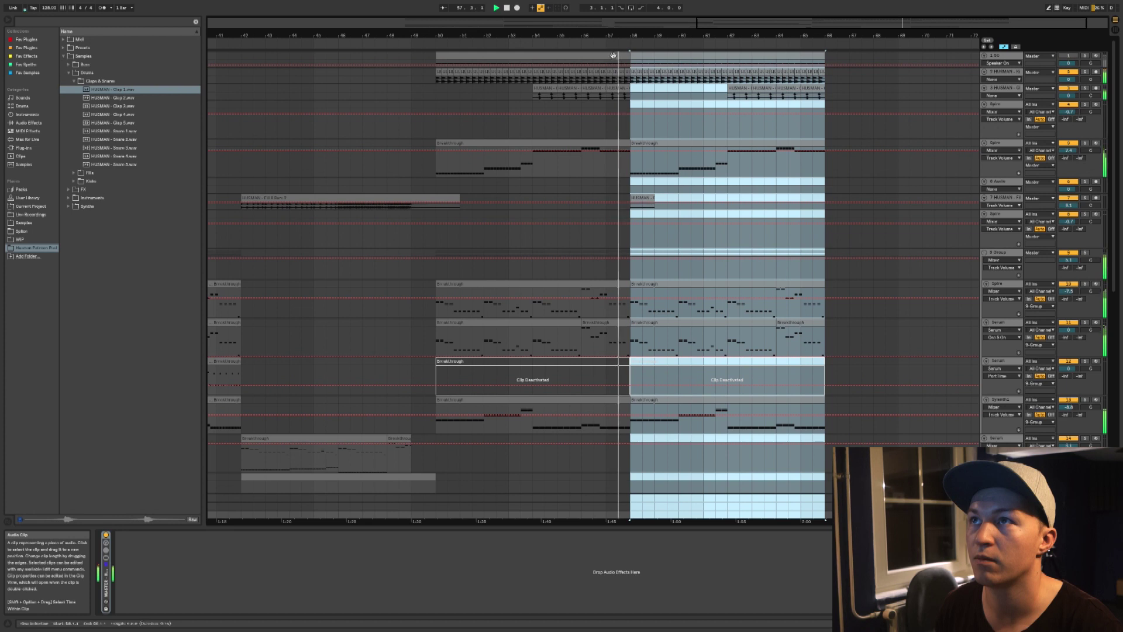
{"action": "left_click", "coordinate": [627, 80]}
- Audition the clap samples from Clap 1 to Clap 5 and choose HUSMAN - Clap 3
{"action": "left_click", "coordinate": [132, 123]}
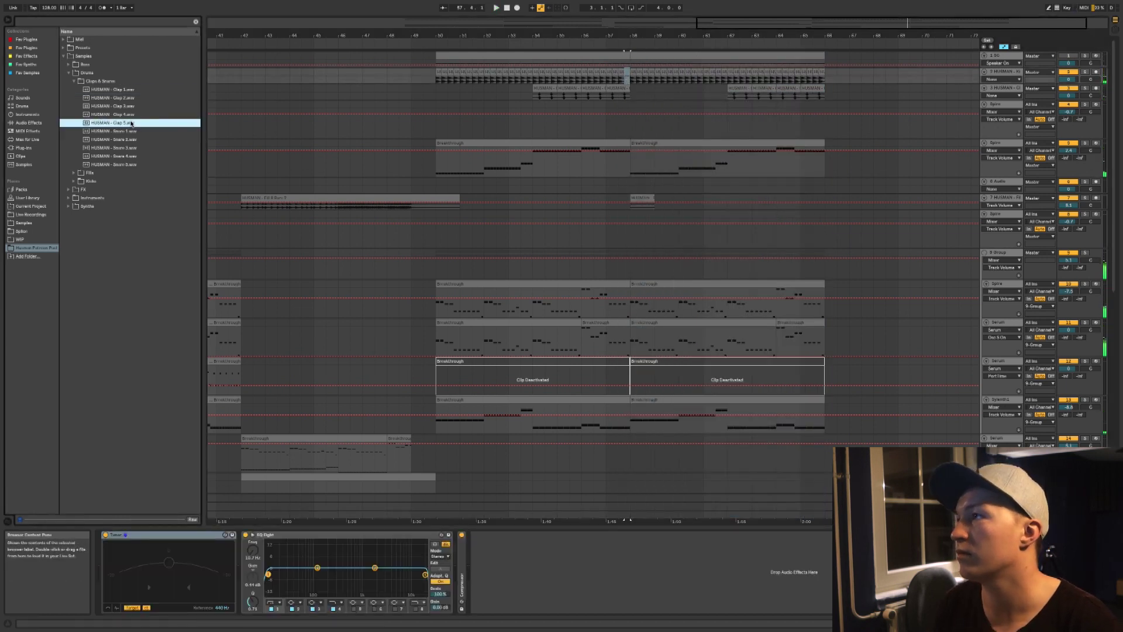
{"action": "left_click", "coordinate": [130, 114]}
{"action": "left_click", "coordinate": [128, 122]}
{"action": "left_click", "coordinate": [119, 106]}
{"action": "left_click", "coordinate": [114, 97]}
{"action": "left_click", "coordinate": [114, 90]}
{"action": "left_click", "coordinate": [115, 107]}
- Insert an audio track below the Clap 1 track and place HUSMAN - Clap 3 on it at bar 58
{"action": "mouse_move", "coordinate": [754, 117]}
{"action": "left_mouse_down"}
{"action": "mouse_move", "coordinate": [621, 108]}
{"action": "mouse_move", "coordinate": [632, 108]}
{"action": "left_mouse_up"}
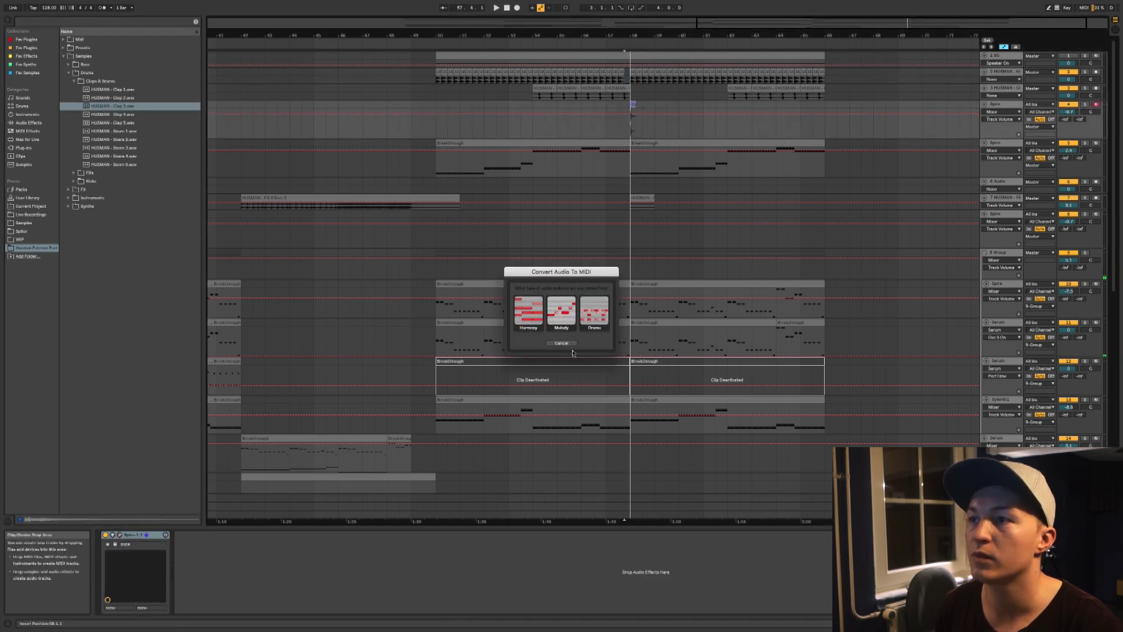
{"action": "left_click", "coordinate": [561, 343]}
{"action": "left_click", "coordinate": [1010, 86]}
{"action": "right_click", "coordinate": [1012, 88]}
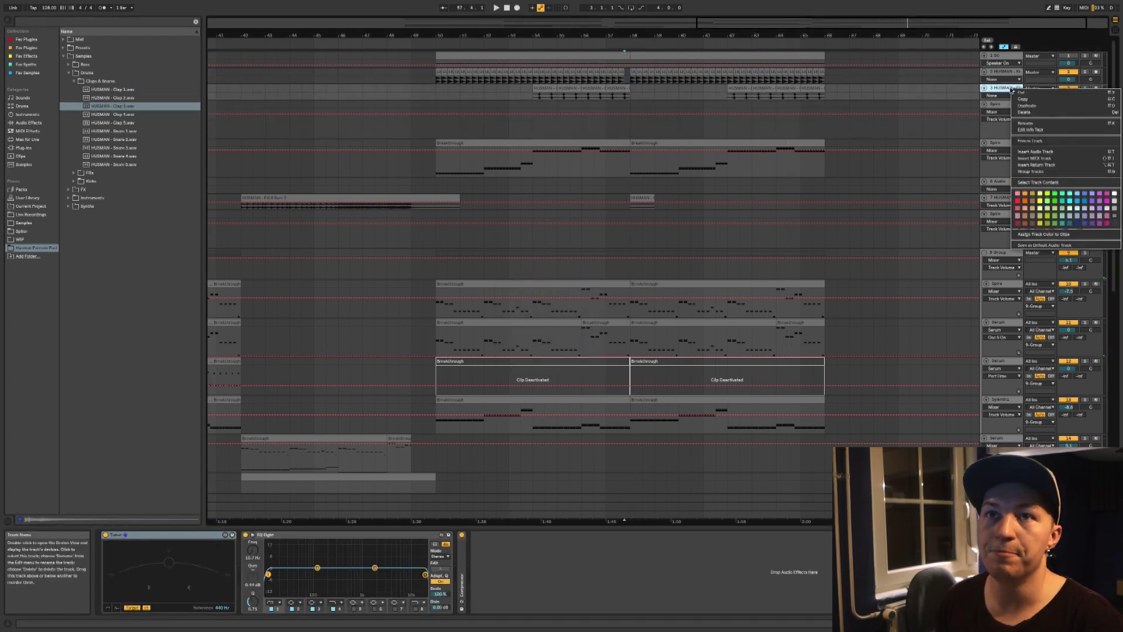
{"action": "key", "text": "Return"}
{"action": "left_click_drag", "start_coordinate": [113, 106], "coordinate": [631, 109]}
{"action": "key", "text": "plus"}
{"action": "key", "text": "plus"}
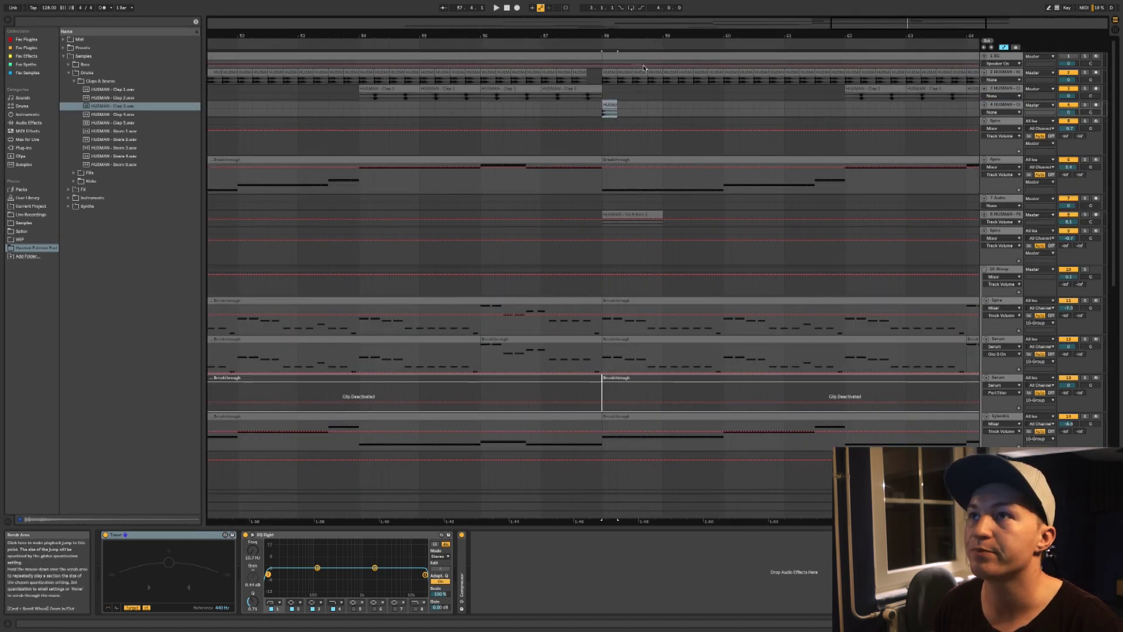
- Duplicate the Clap 3 clip repeatedly from bar 58 onwards
{"action": "key", "text": "super+d"}
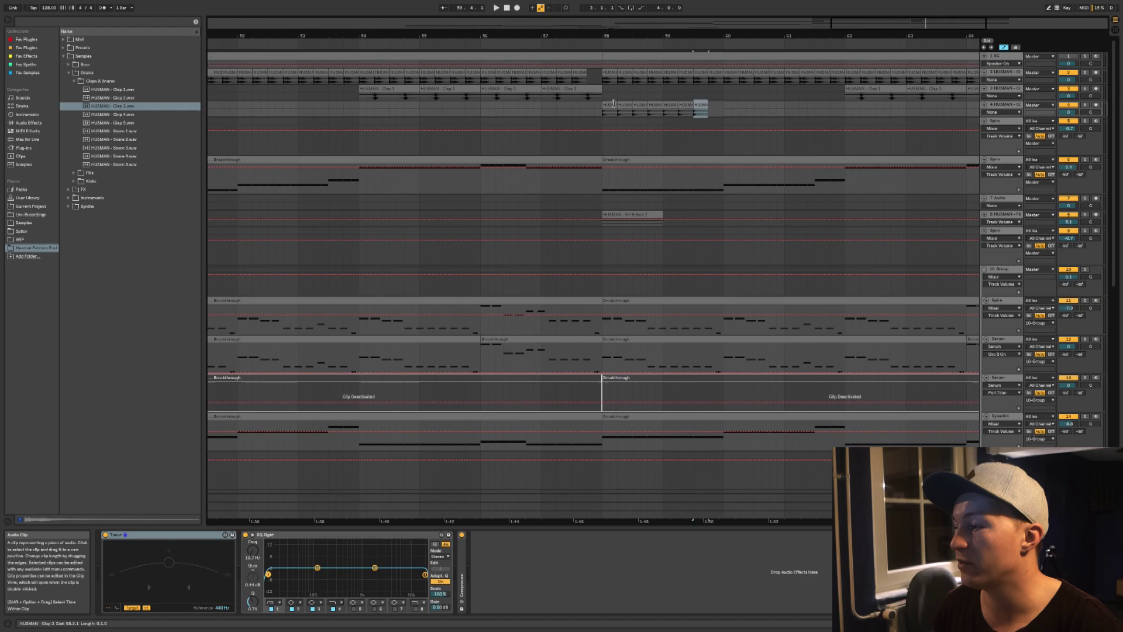
{"action": "key", "text": "ctrl+d"}
{"action": "key", "text": "ctrl+d"}
{"action": "key", "text": "ctrl+d"}
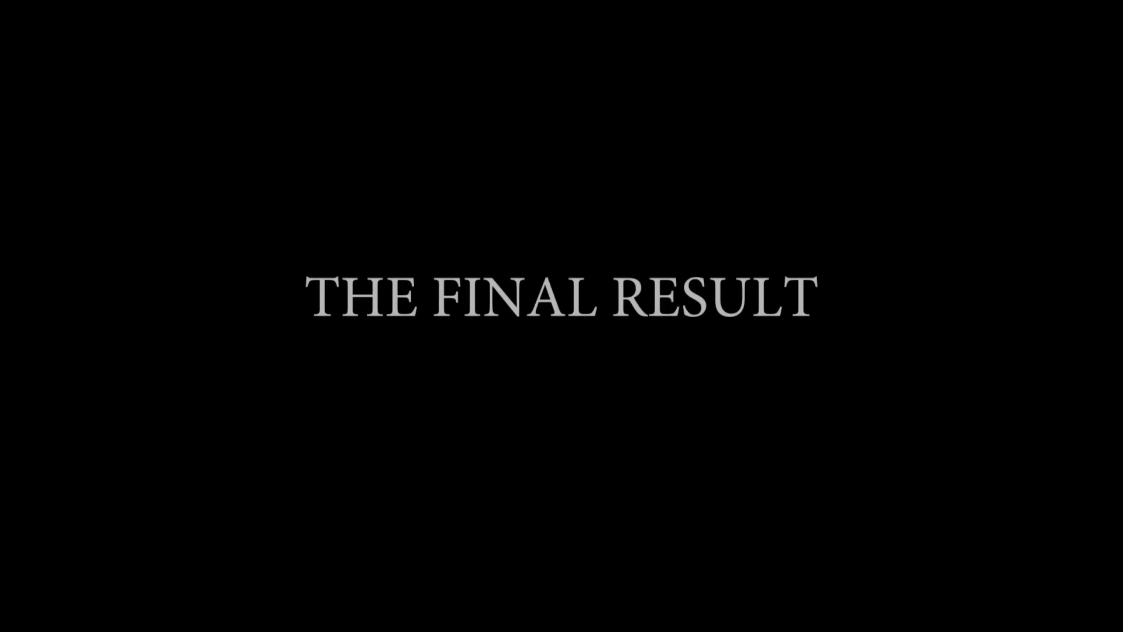